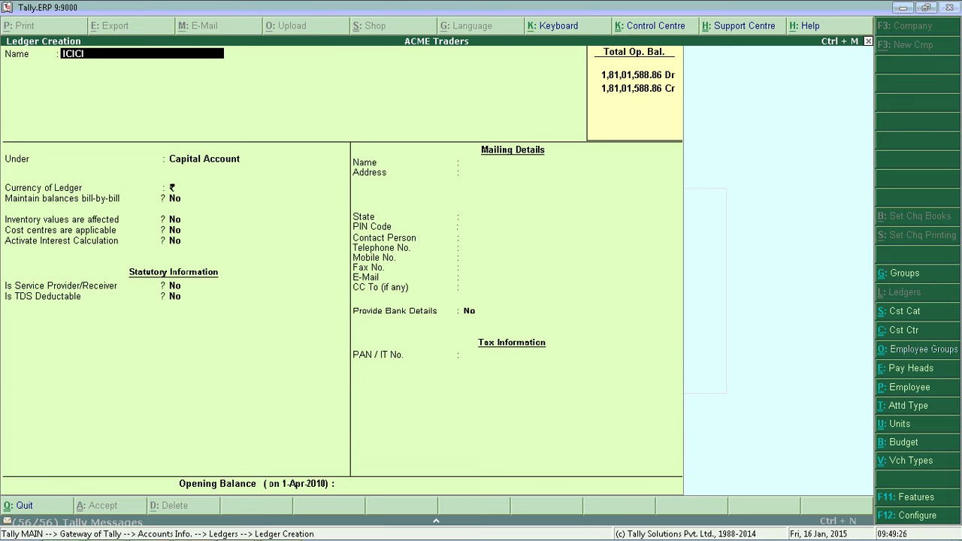
# - Place the ICICI Bank ledger under Bank Accounts and set Set/Alter Bank Details to Yes
pyautogui.press('Return')
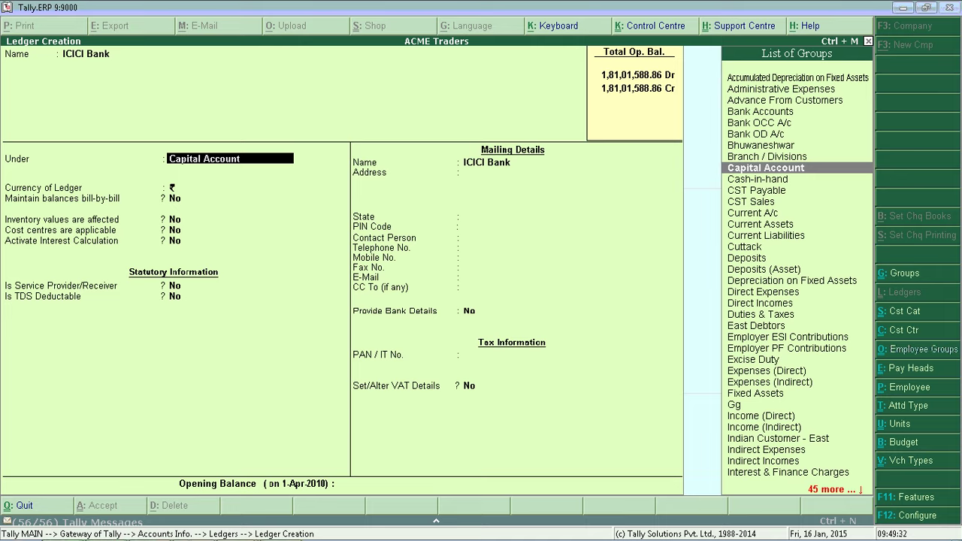
pyautogui.write('B')
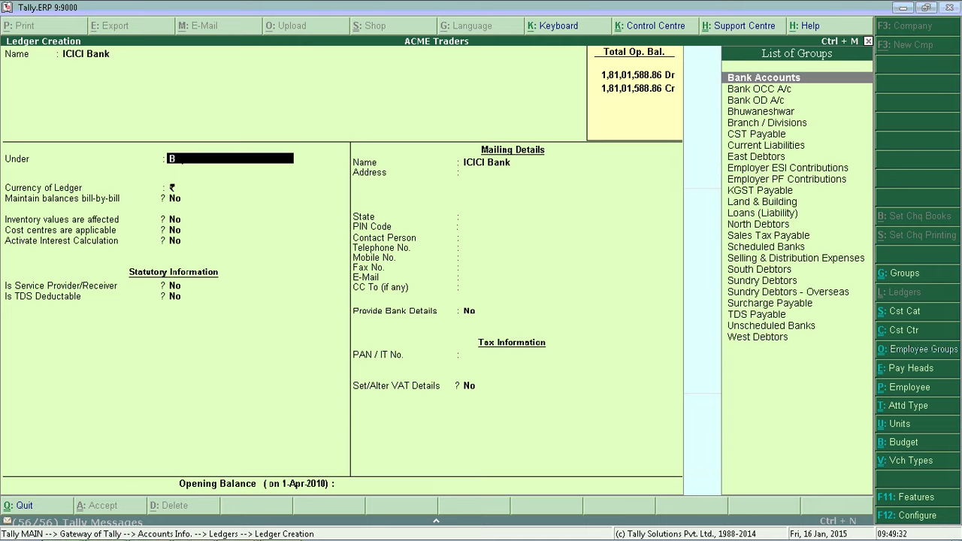
pyautogui.press('Return')
pyautogui.press('Return')
pyautogui.press('Return')
pyautogui.press('Return')
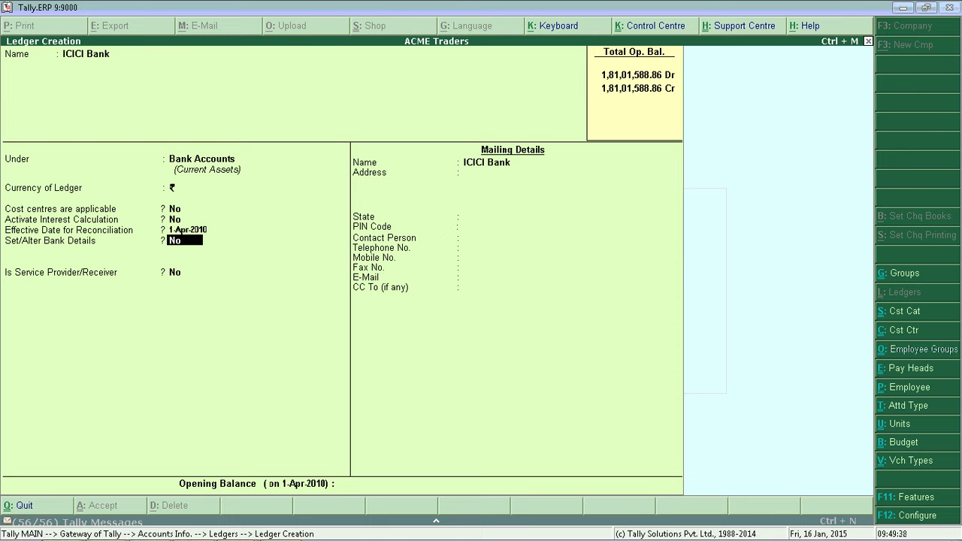
pyautogui.write('y')
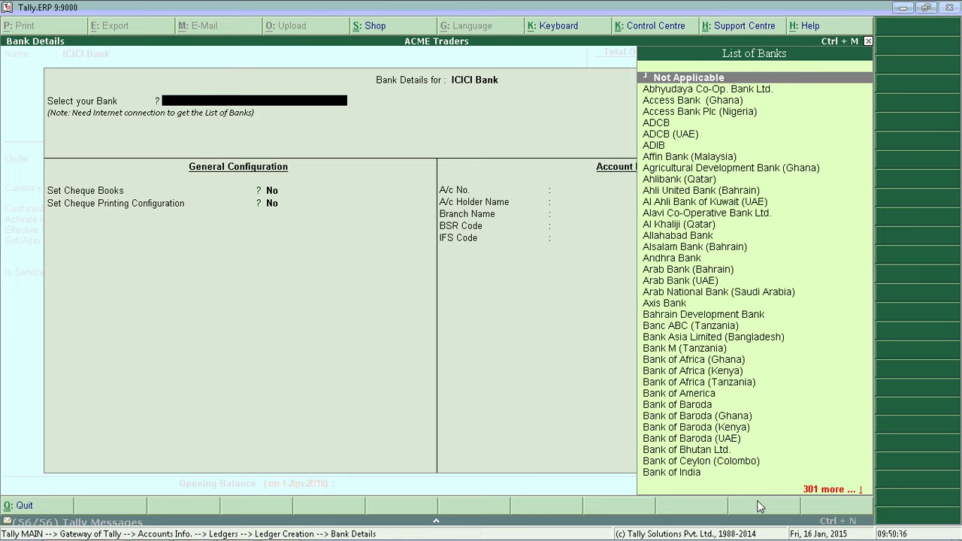
# - Choose ICICI Bank as the bank, leave cheque settings at No, and enter the account number
pyautogui.write('Ici')
pyautogui.press('Return')
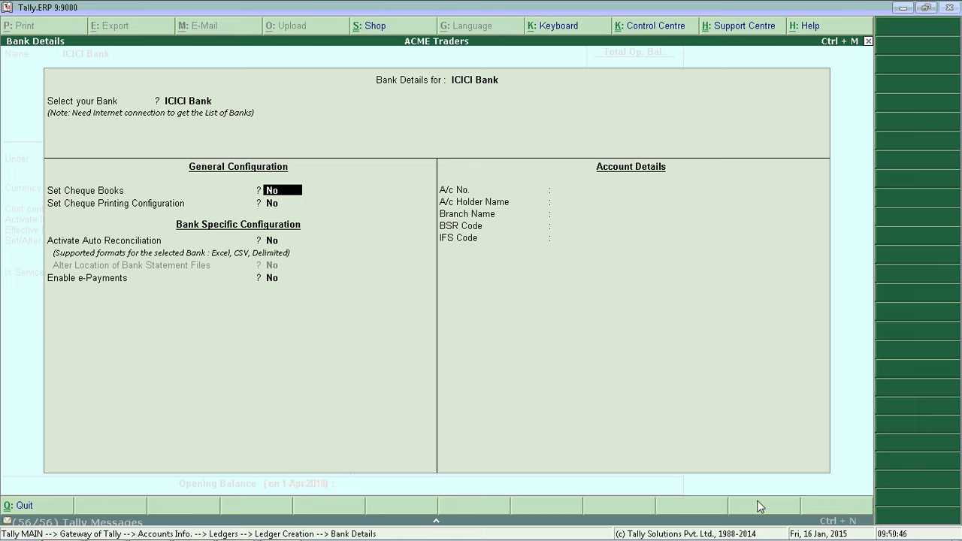
pyautogui.press('Return')
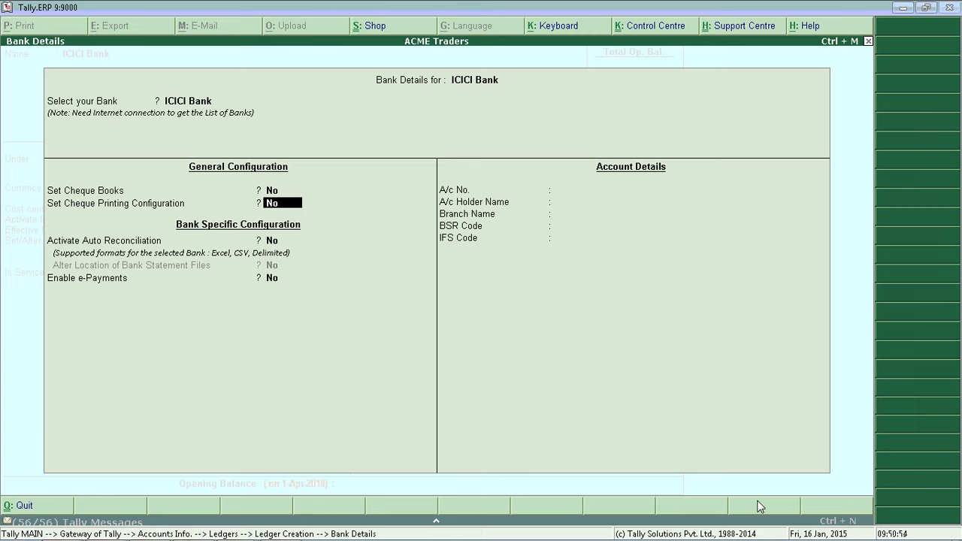
pyautogui.press('Return')
pyautogui.press('Return')
pyautogui.press('Return')
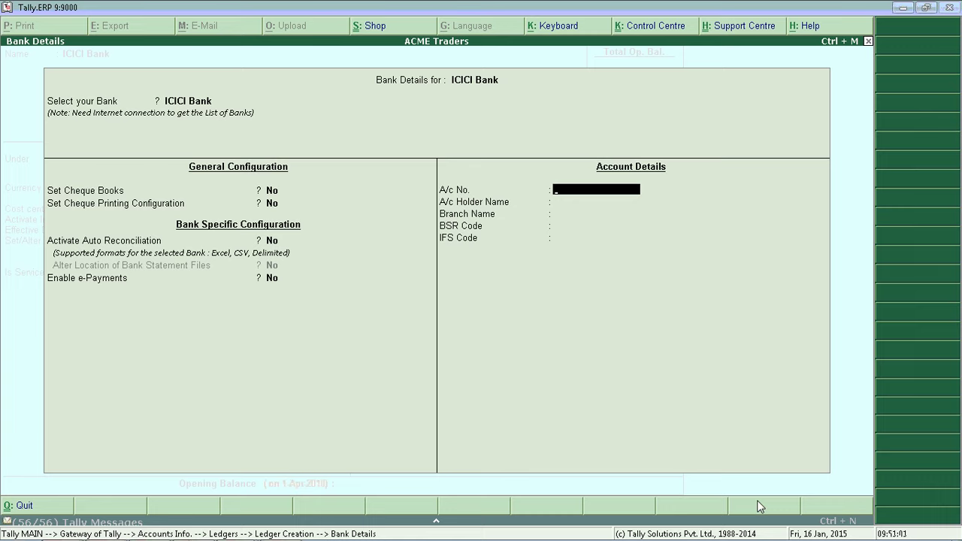
pyautogui.press('Return')
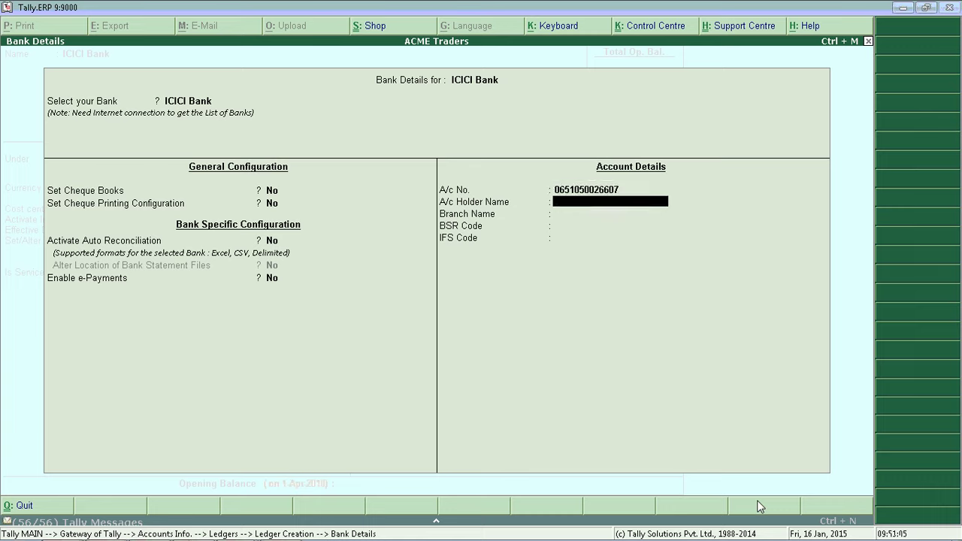
# - Fill in holder ACME Traders, branch MG Road, BSR code 5421547 and IFS code ICICI123456
pyautogui.press('capslock')
pyautogui.write('ACME')
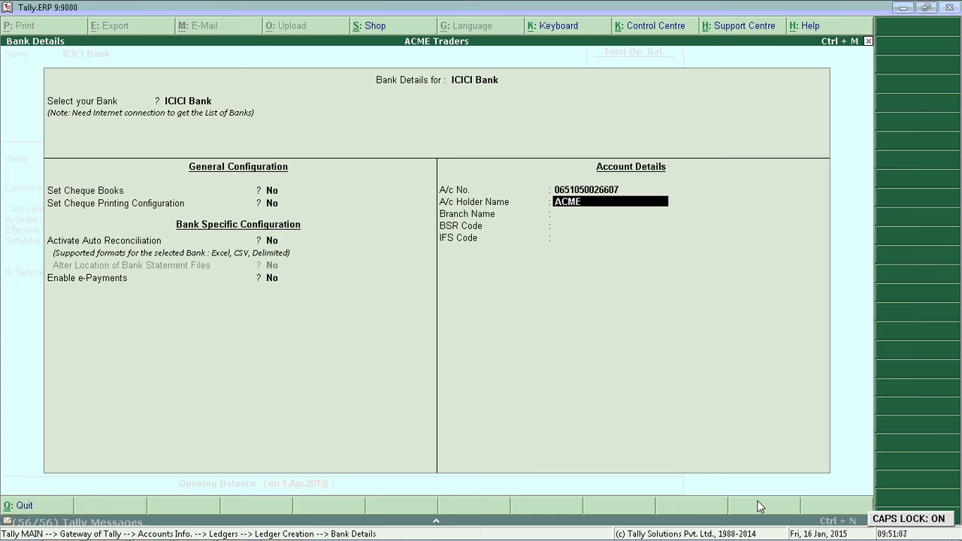
pyautogui.press('capslock')
pyautogui.write('traders')
pyautogui.press('Return')
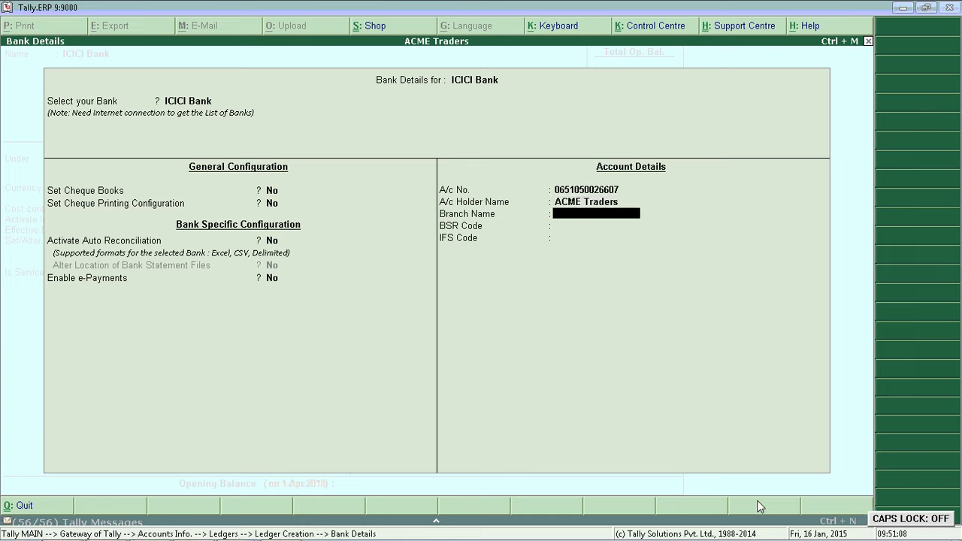
pyautogui.write('M')
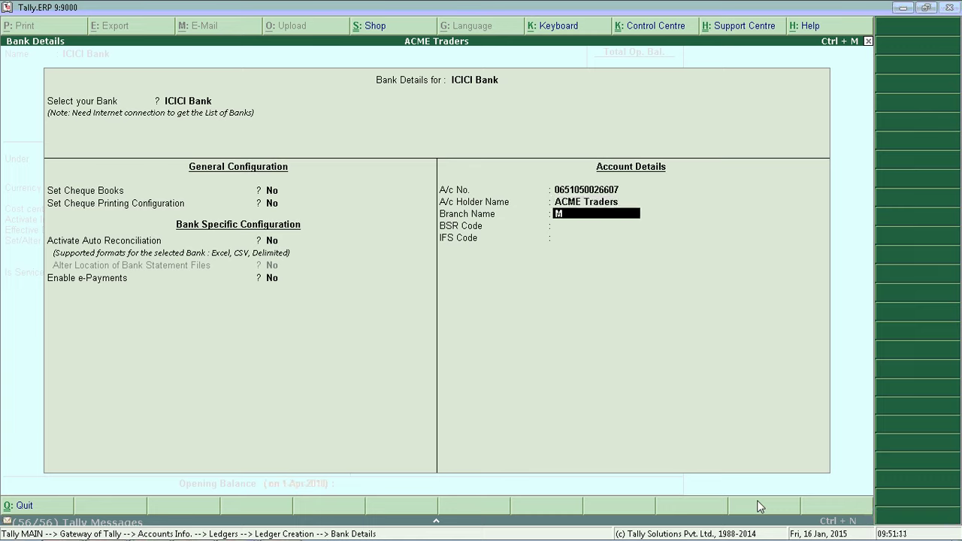
pyautogui.write('G Road')
pyautogui.press('Return')
pyautogui.write('5421547')
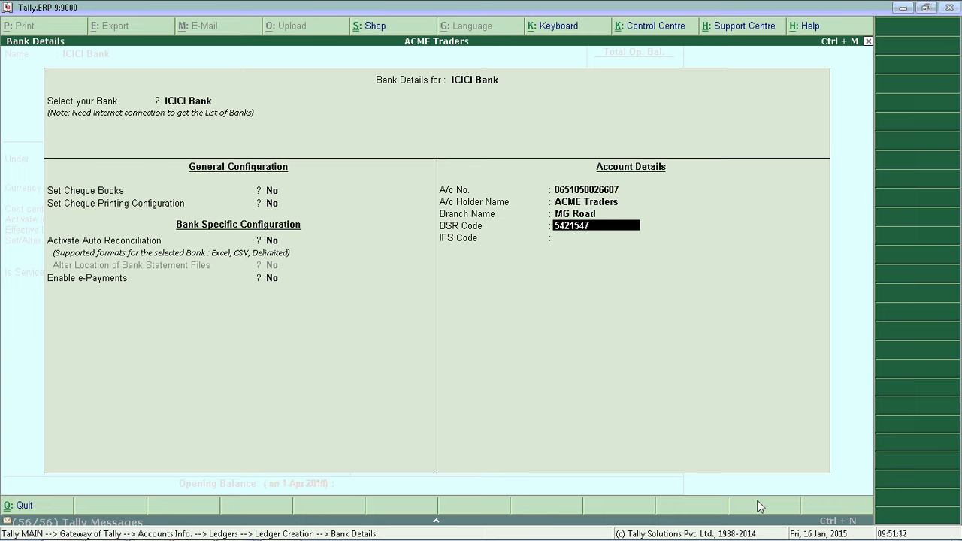
pyautogui.press('Return')
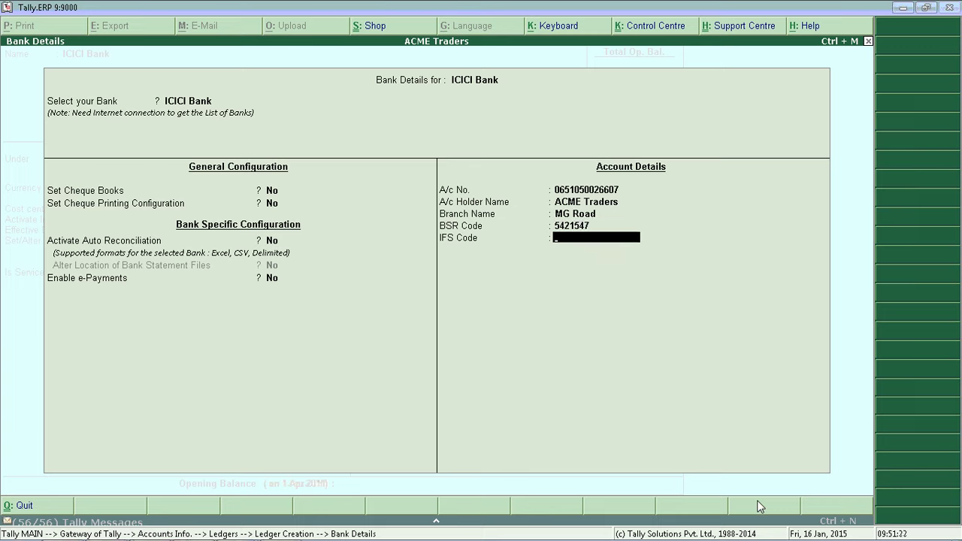
pyautogui.press('capslock')
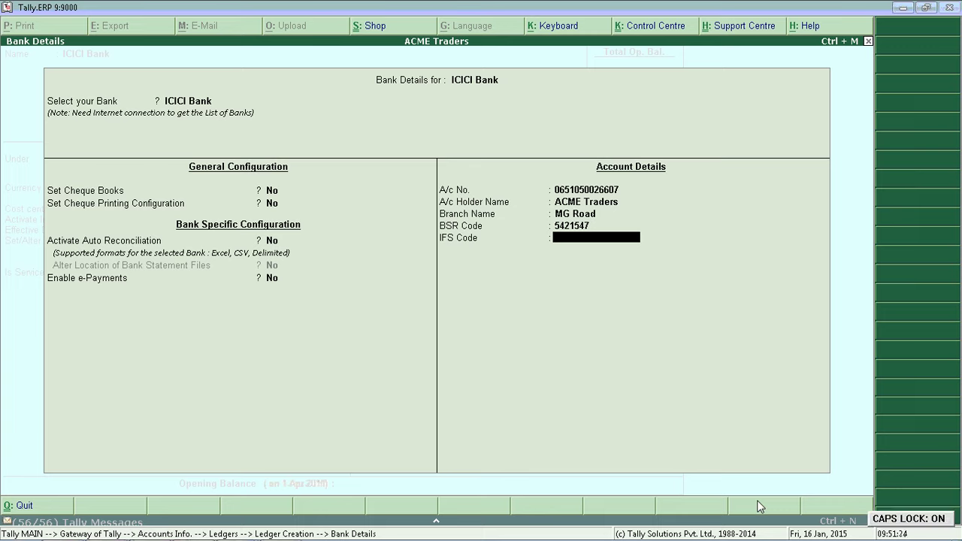
pyautogui.write('ICICI')
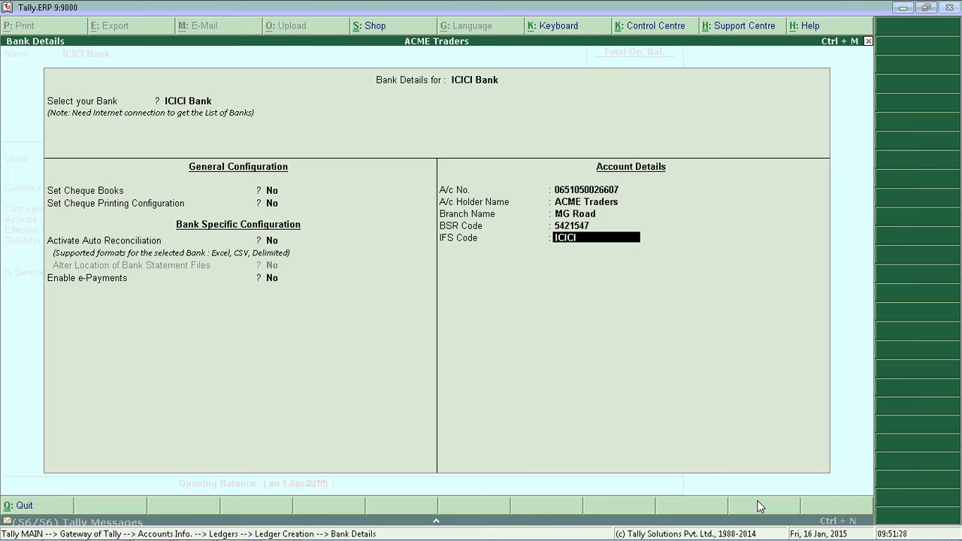
pyautogui.write('123456')
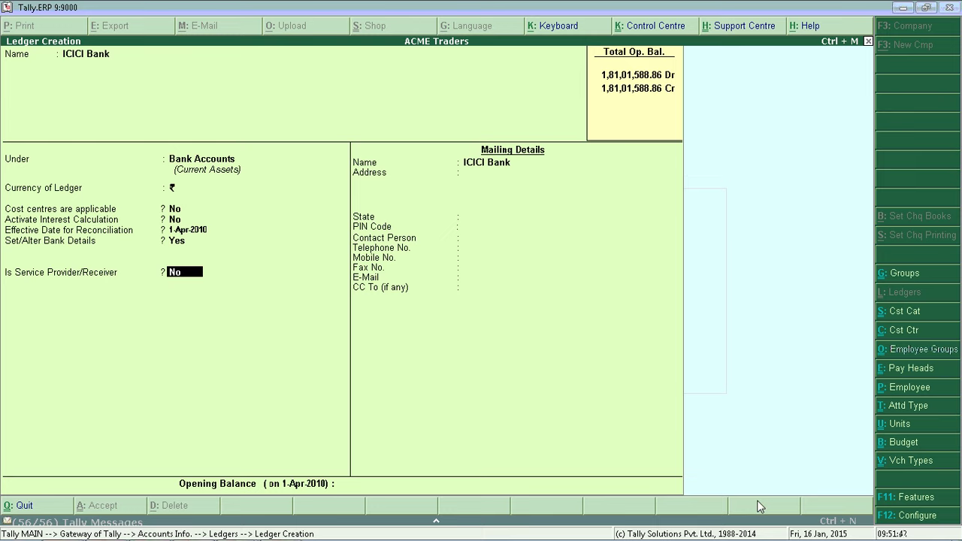
# - Save the ICICI Bank ledger and name a new ledger A & C AGENCIES
pyautogui.hotkey('ctrl', 'a')
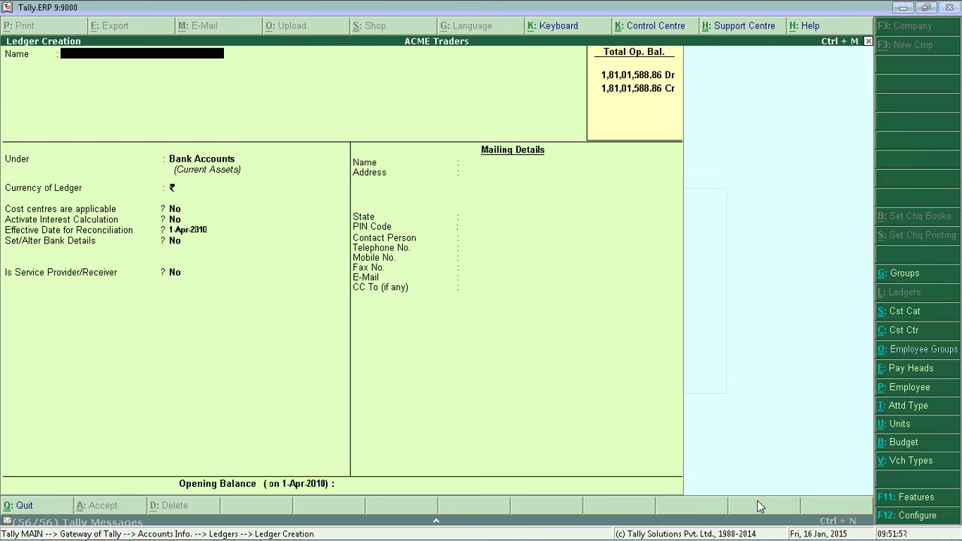
pyautogui.write('A& c')
pyautogui.press('BackSpace')
pyautogui.write('& C AGENCIES')
pyautogui.press('Return')
pyautogui.press('Return')
# - Put A & C AGENCIES under Sundry Creditors - Trading, keeping price level and state Not Applicable
pyautogui.press('BackSpace')
pyautogui.write('S')
pyautogui.press('Up')
pyautogui.press('Up')
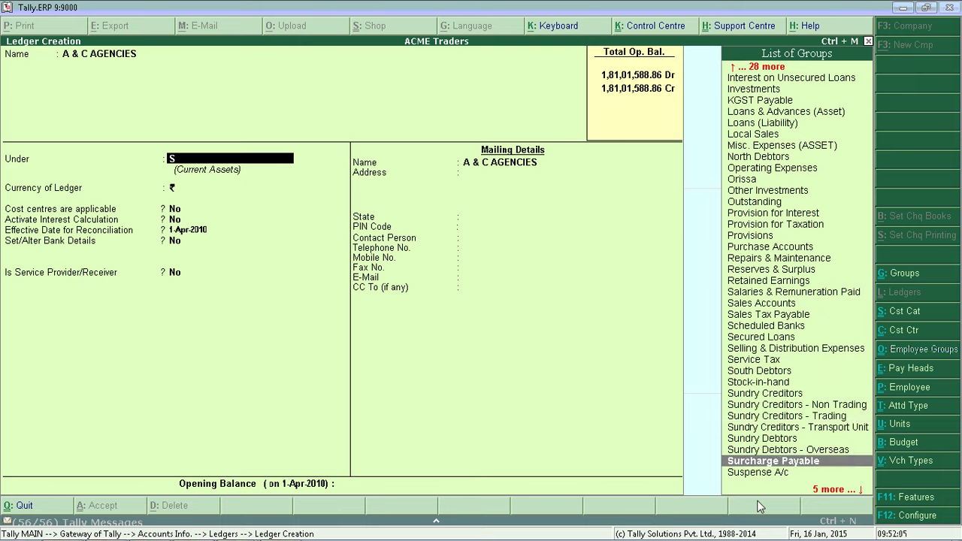
pyautogui.press('Up')
pyautogui.press('Up')
pyautogui.press('Up')
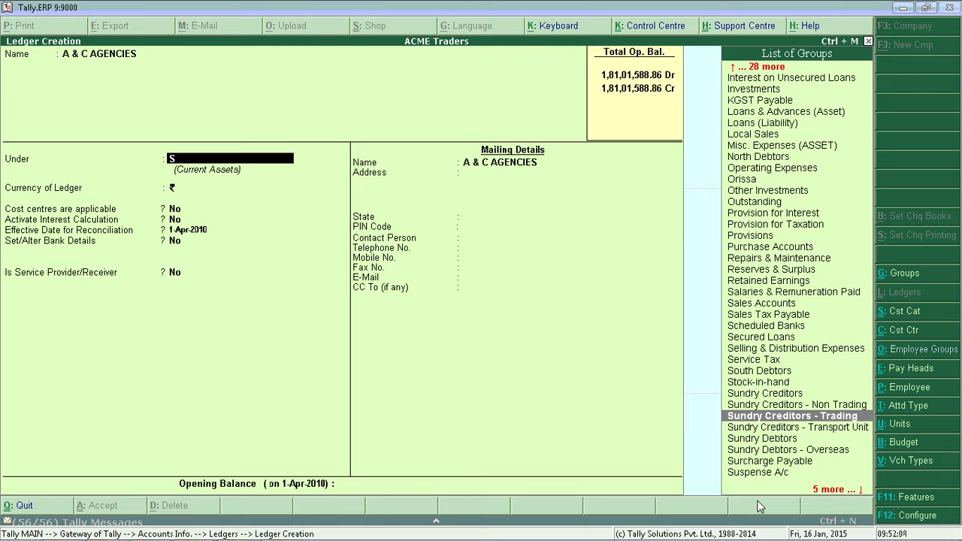
pyautogui.press('Return')
pyautogui.press('Return')
pyautogui.press('Return')
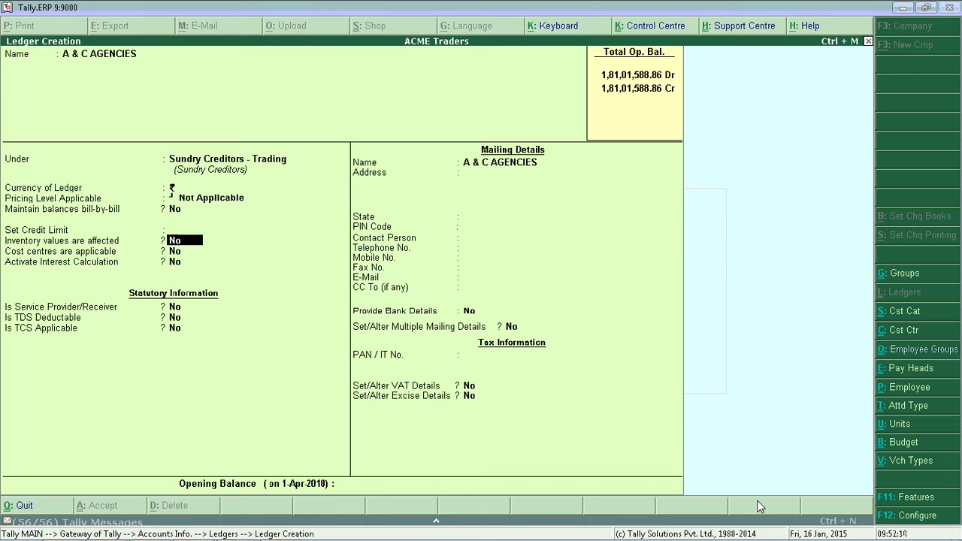
pyautogui.press('Return')
pyautogui.press('Return')
pyautogui.press('Return')
pyautogui.press('Return')
pyautogui.press('Return')
pyautogui.press('Return')
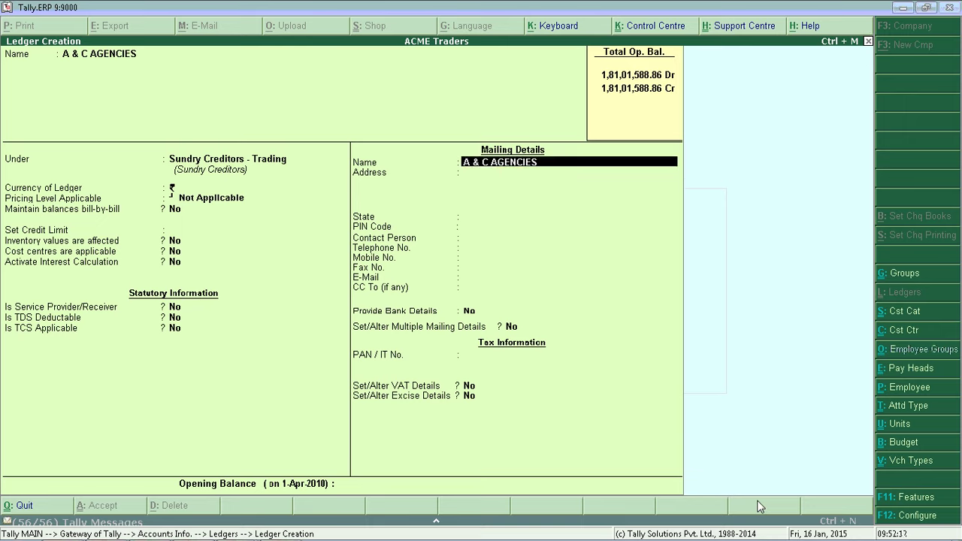
pyautogui.press('Return')
pyautogui.press('Return')
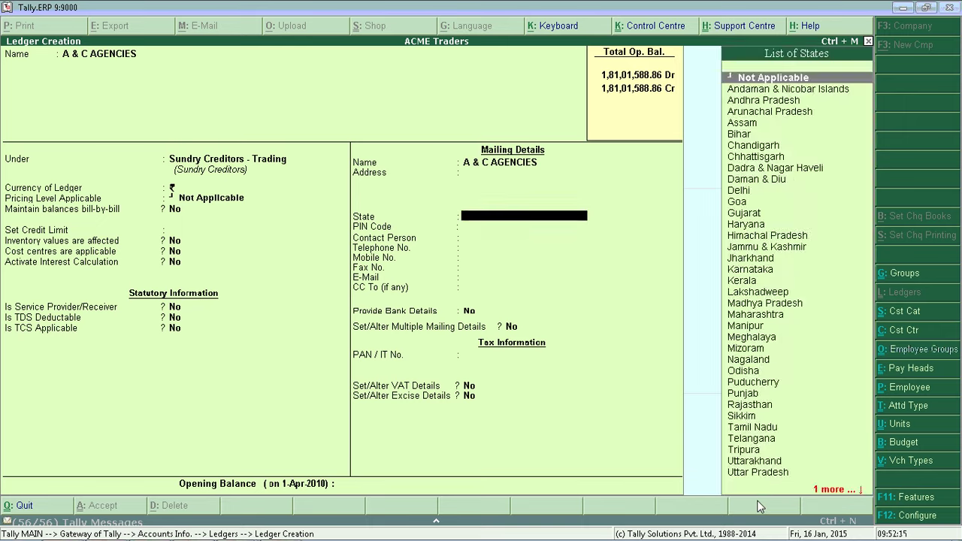
pyautogui.press('Return')
pyautogui.press('Return')
pyautogui.press('Return')
pyautogui.press('Return')
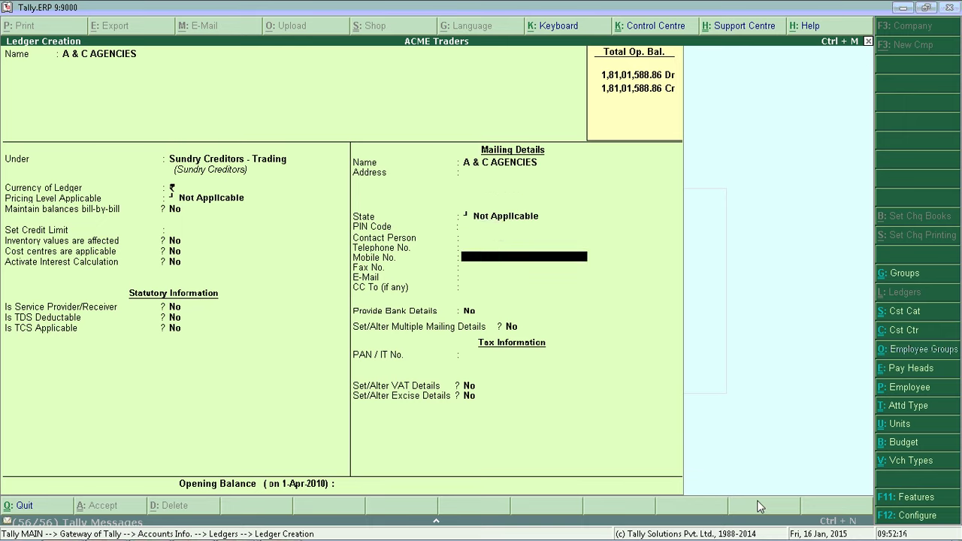
pyautogui.press('Return')
pyautogui.press('Return')
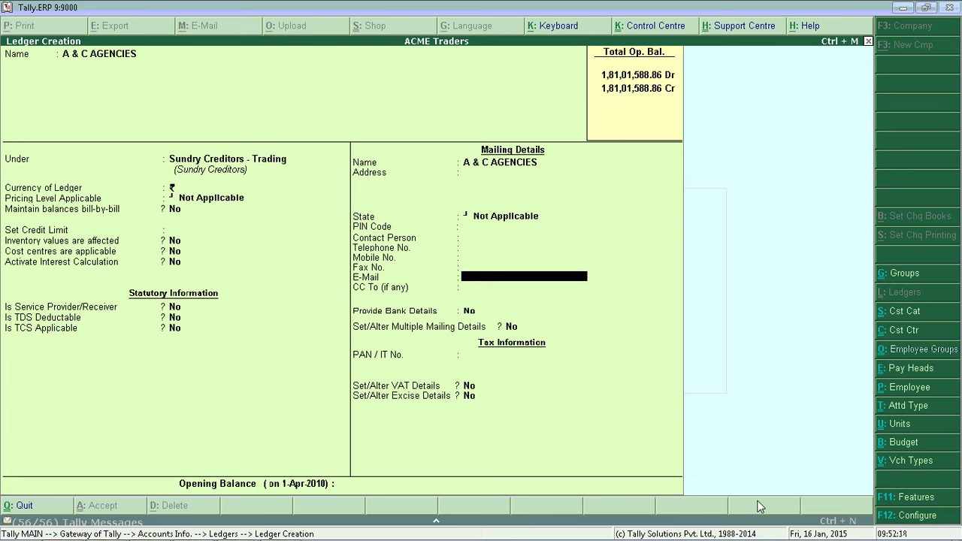
# - Enter the ledger's e-mail address and set Provide Bank Details to Yes
pyautogui.press('capslock')
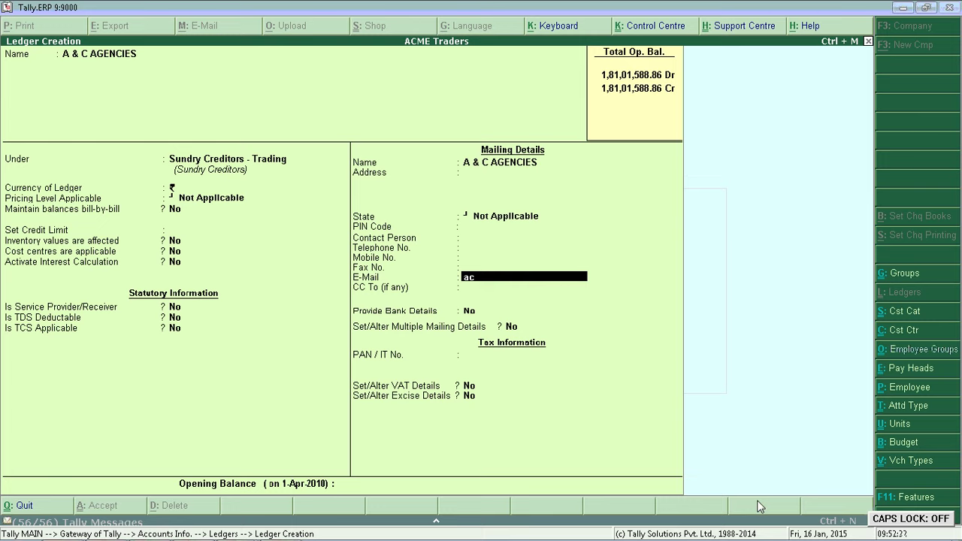
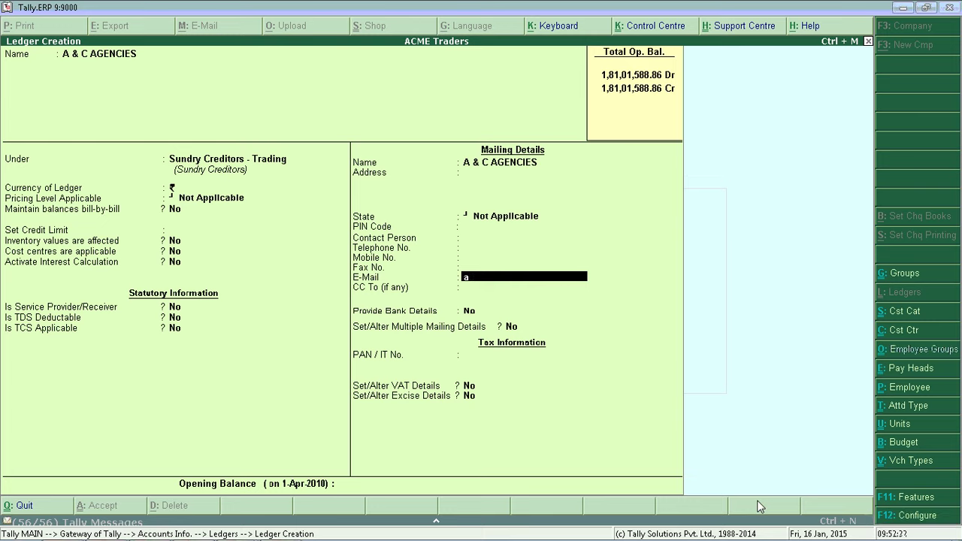
pyautogui.press('Return')
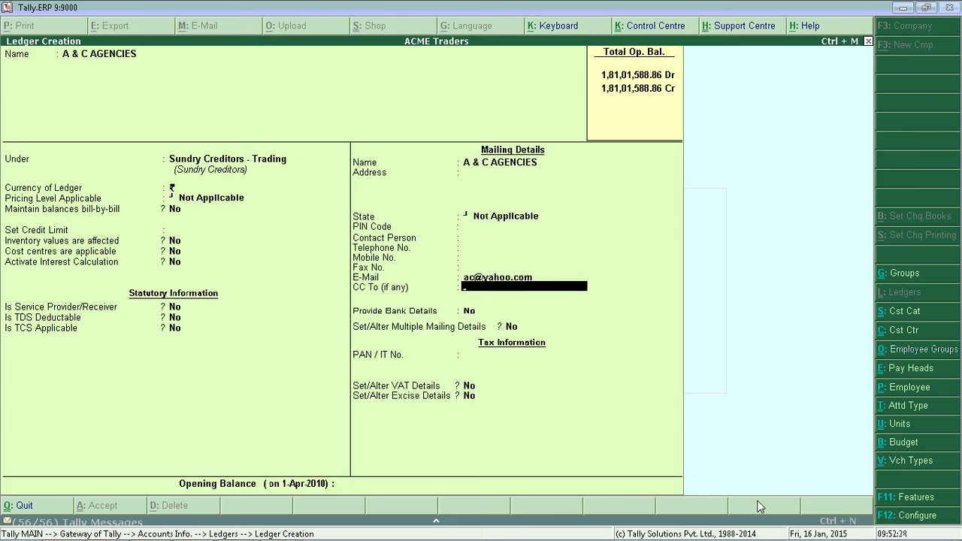
pyautogui.press('Return')
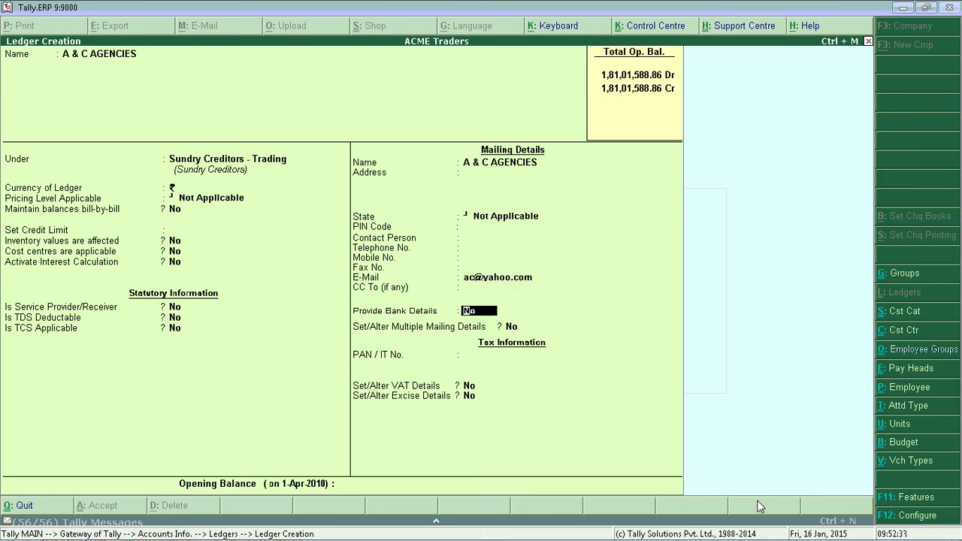
pyautogui.write('y')
pyautogui.press('Return')
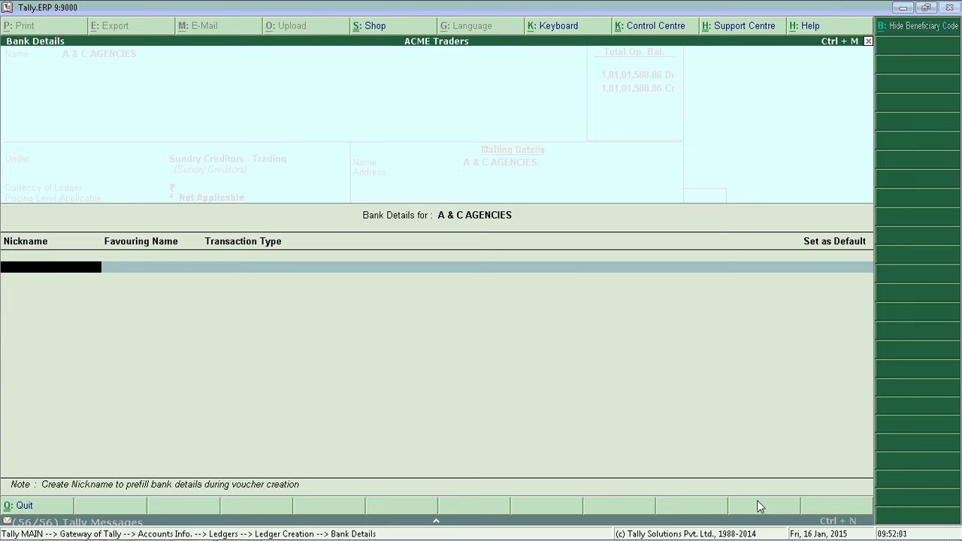
# - Add A&C HDFC as the default Cheque account crossed A/c Payee, then start A&C CITI Bank
pyautogui.write('A&C HDFC')
pyautogui.press('Return')
pyautogui.press('Return')
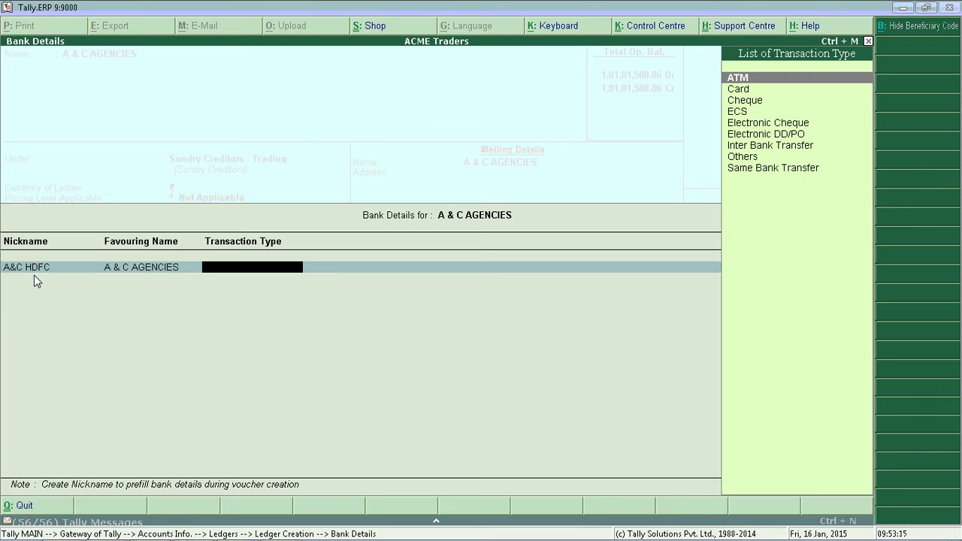
pyautogui.press('Down')
pyautogui.press('Down')
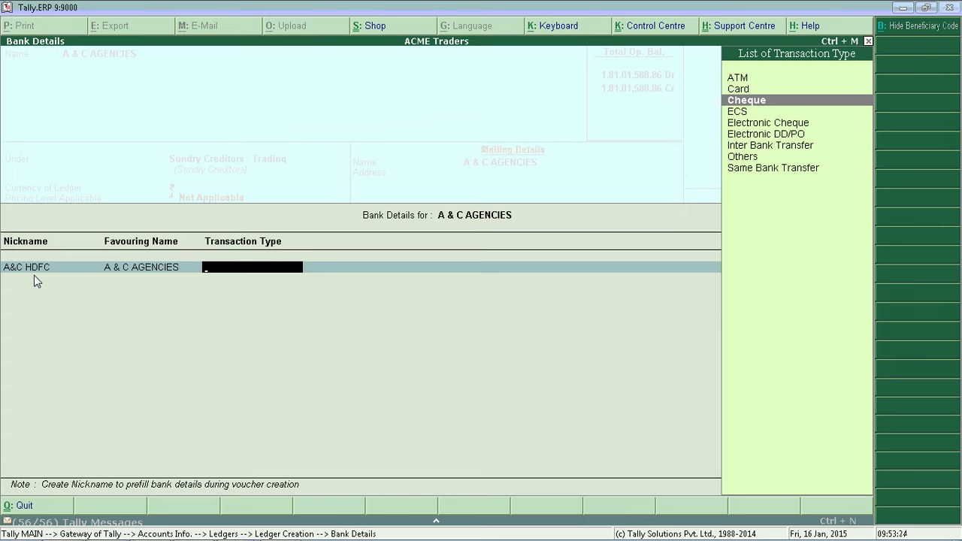
pyautogui.press('Return')
pyautogui.press('Down')
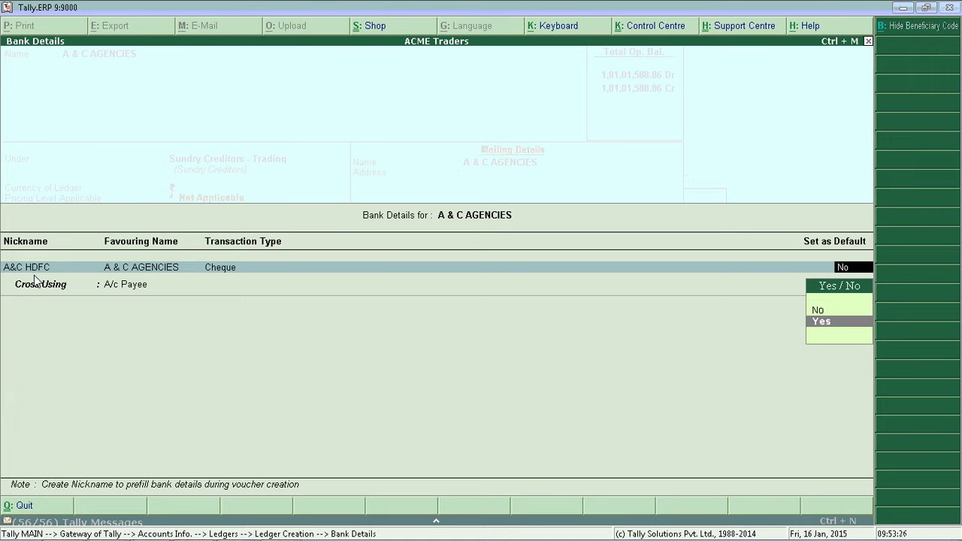
pyautogui.press('Return')
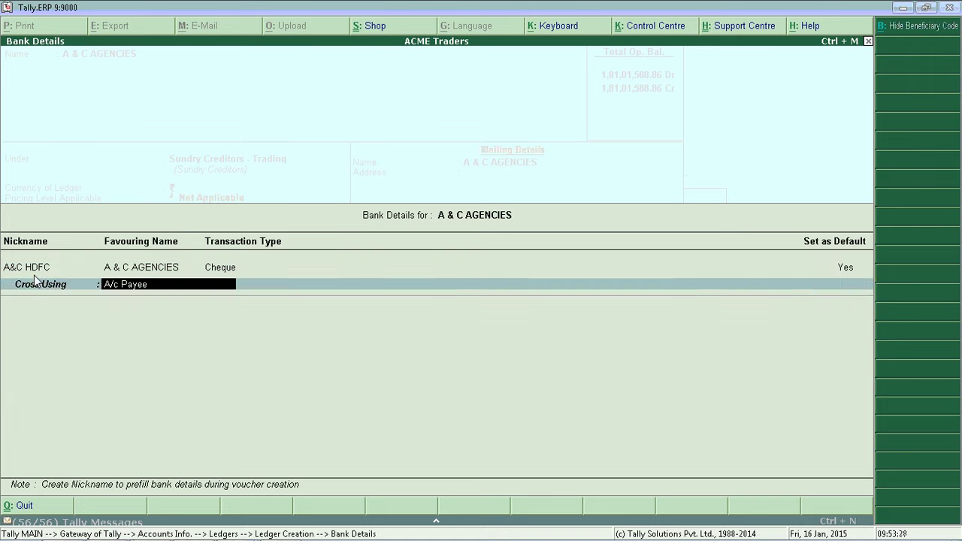
pyautogui.press('Return')
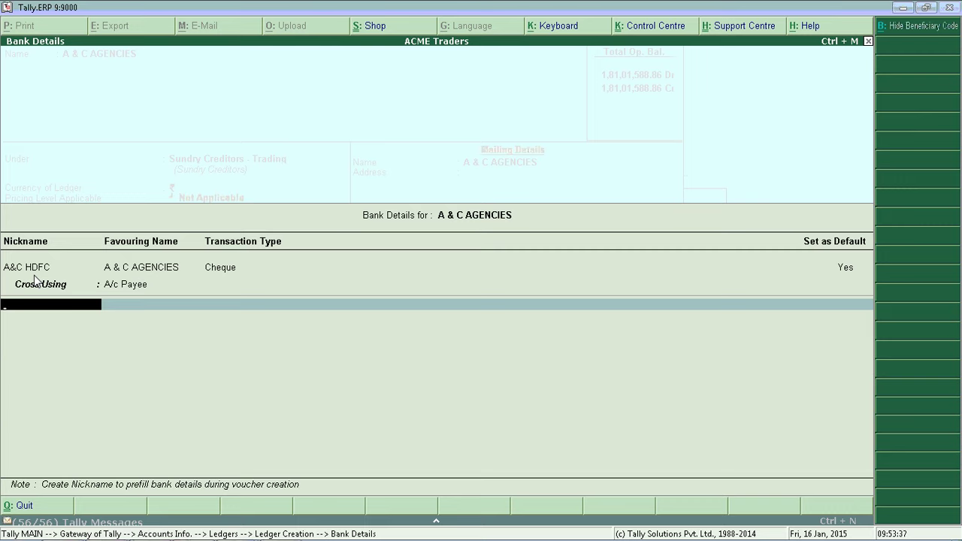
pyautogui.write('A&C CITI Bank')
# - Make A&C CITI Bank an Inter Bank Transfer with its account number, IFS CITI8542145 and bank CITI BANK
pyautogui.press('Return')
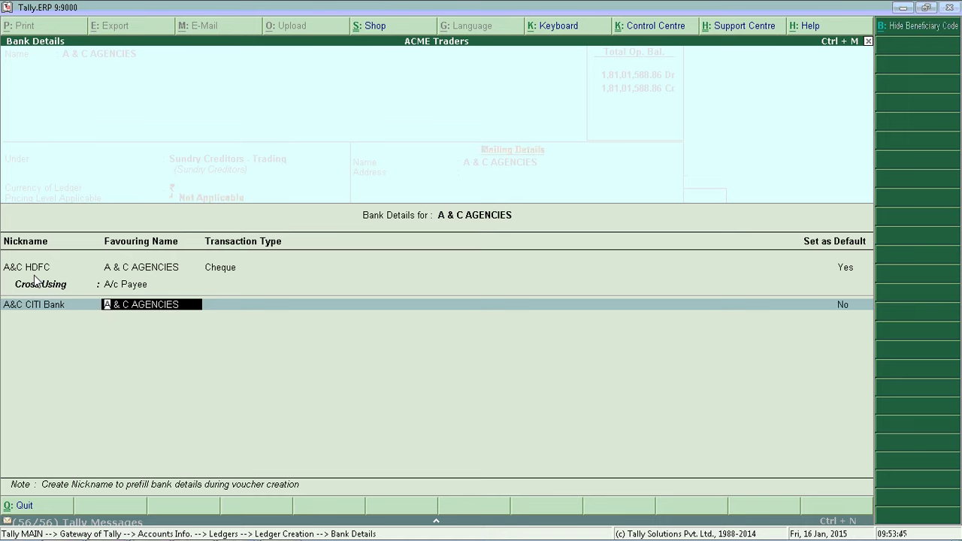
pyautogui.press('Return')
pyautogui.press('Down')
pyautogui.press('Down')
pyautogui.press('Down')
pyautogui.press('Down')
pyautogui.press('Down')
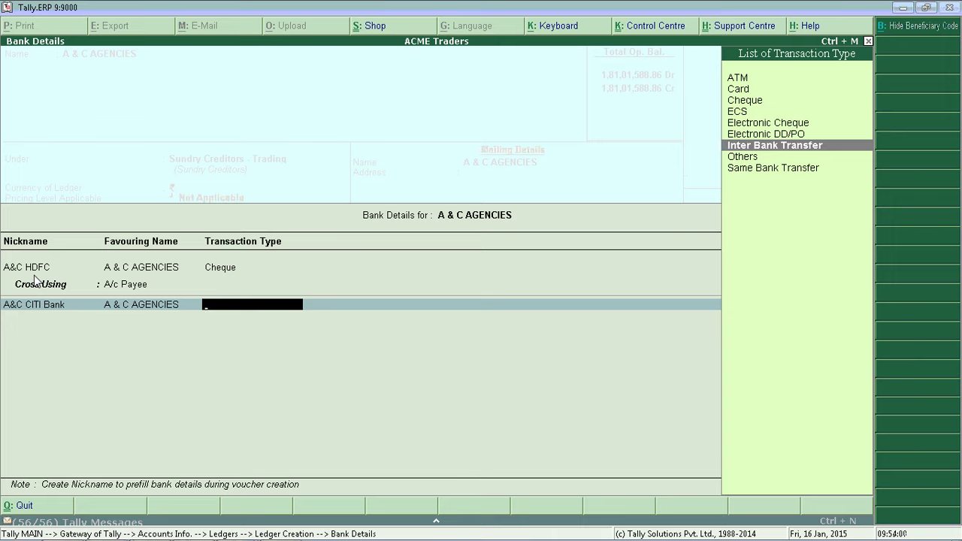
pyautogui.press('Return')
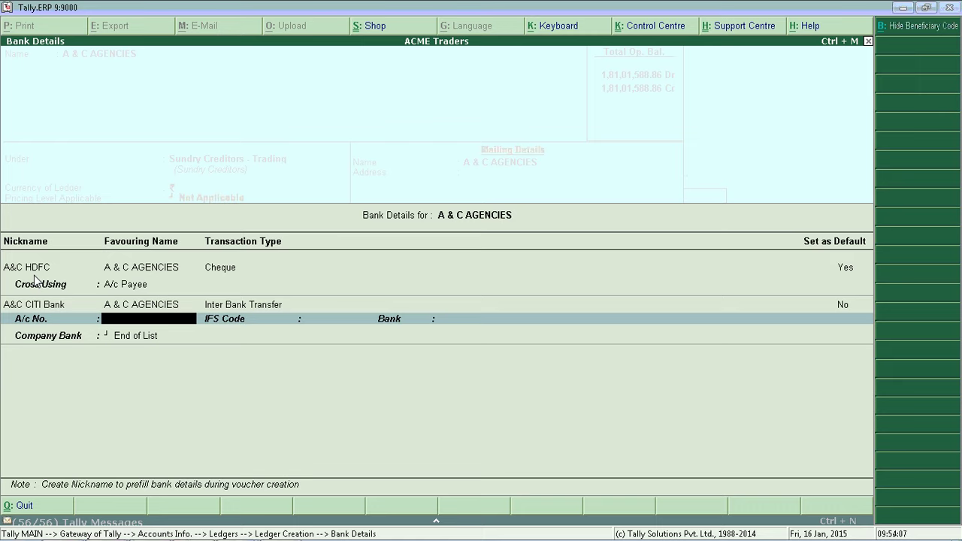
pyautogui.press('Return')
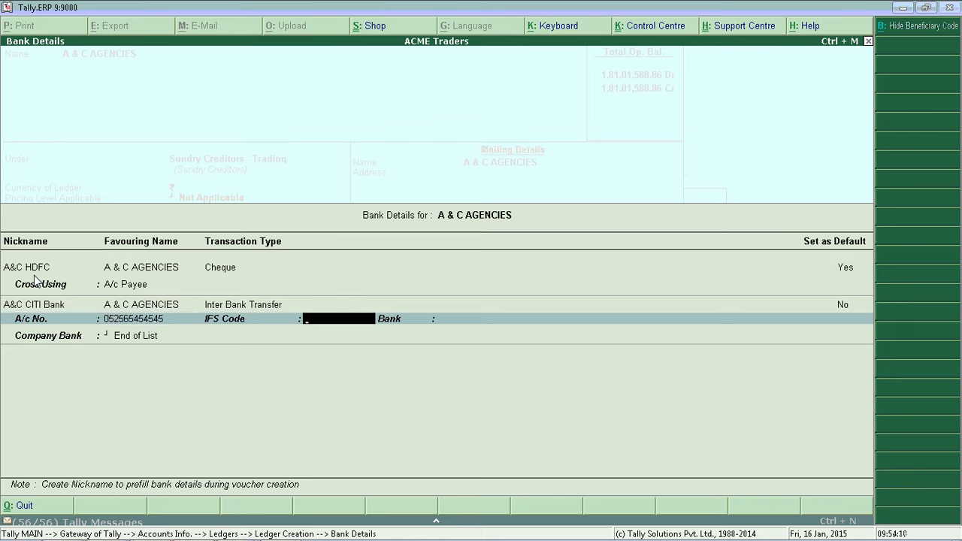
pyautogui.press('capslock')
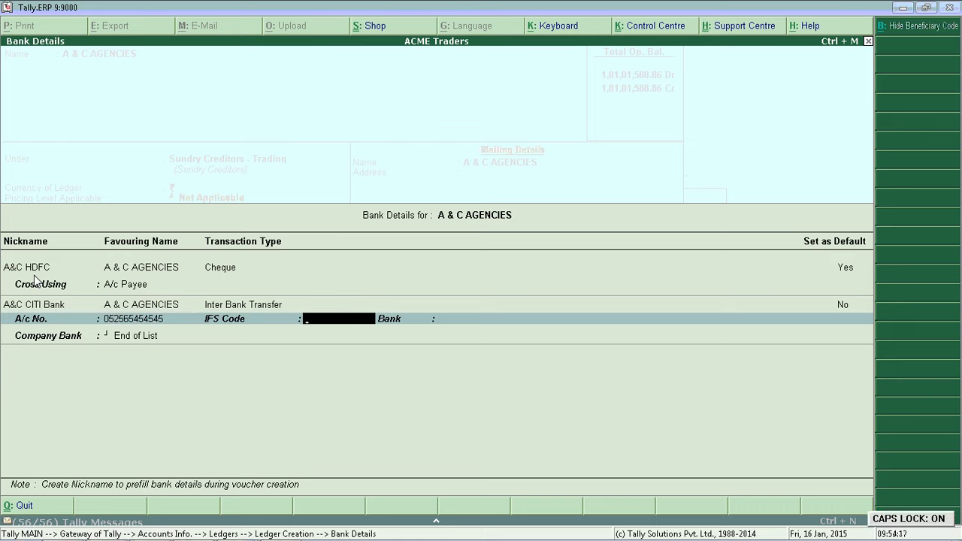
pyautogui.write('CITI')
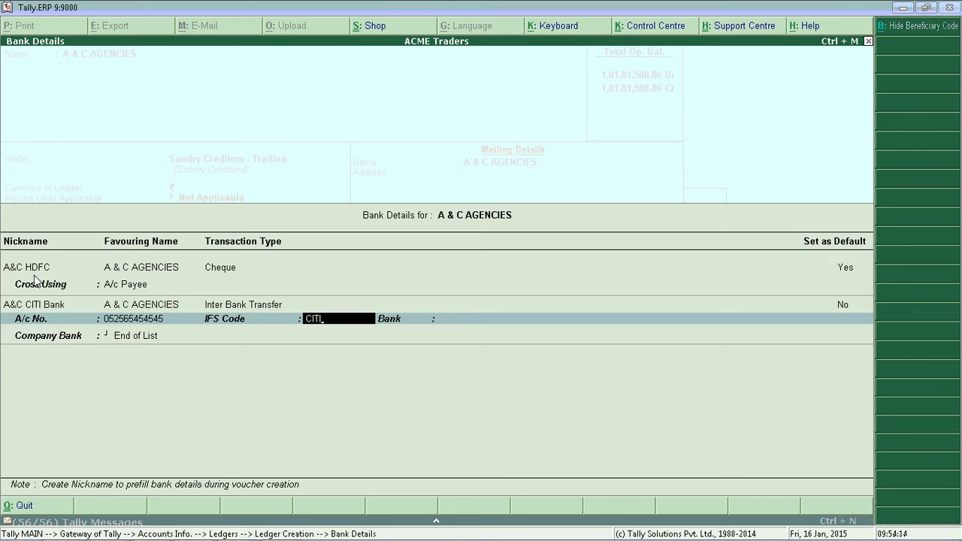
pyautogui.write('8542145')
pyautogui.press('Return')
pyautogui.write('CITI BANK')
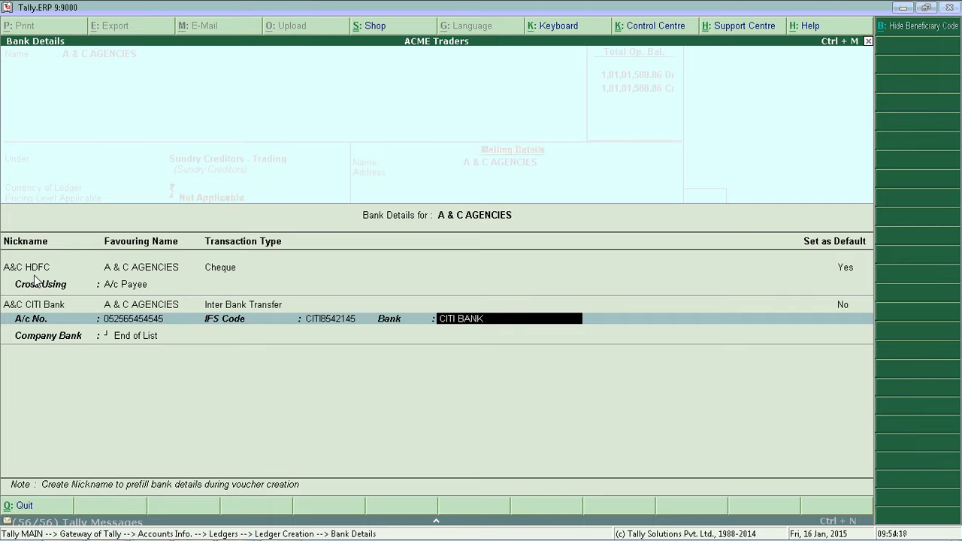
pyautogui.press('capslock')
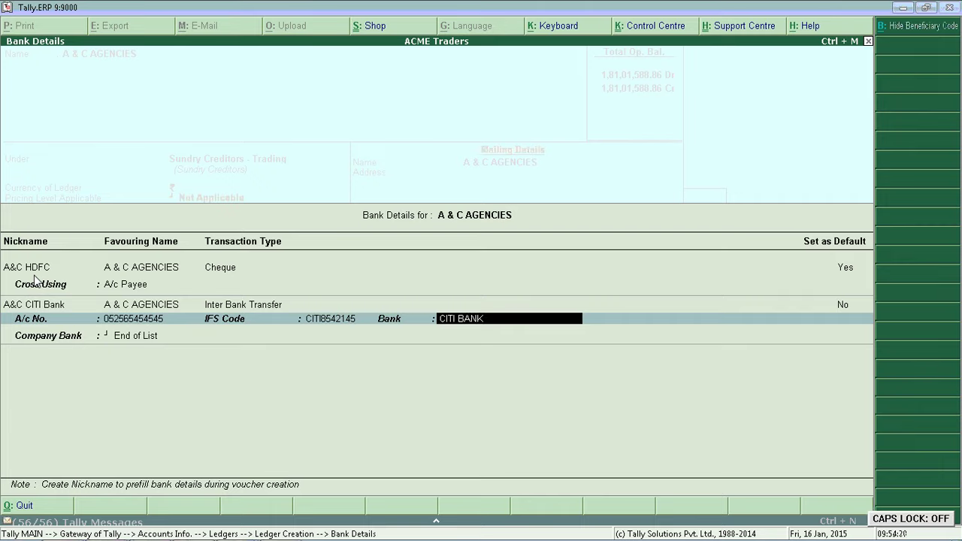
pyautogui.press('Return')
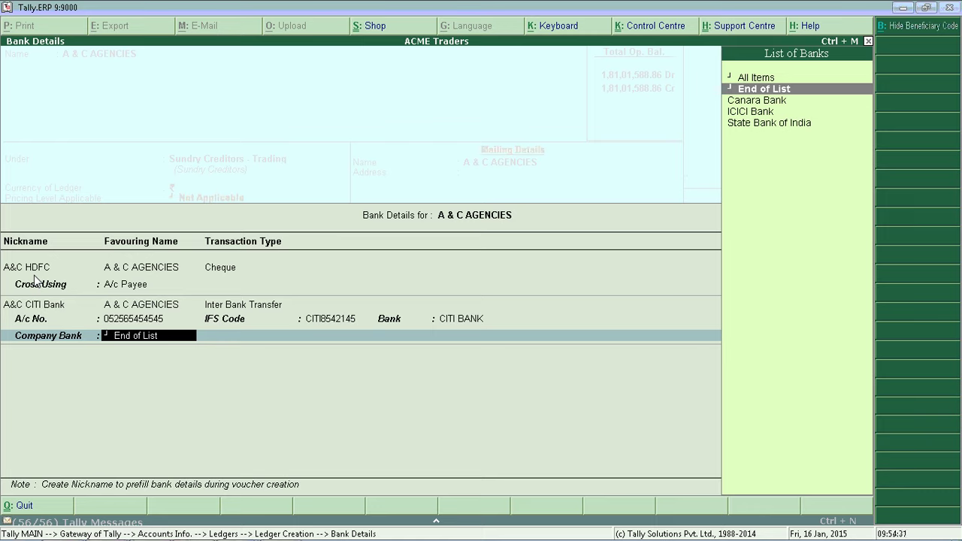
# - Leave Company Bank at End of List, save A & C AGENCIES, and start a Payment voucher
pyautogui.press('Up')
pyautogui.press('Up')
pyautogui.press('Up')
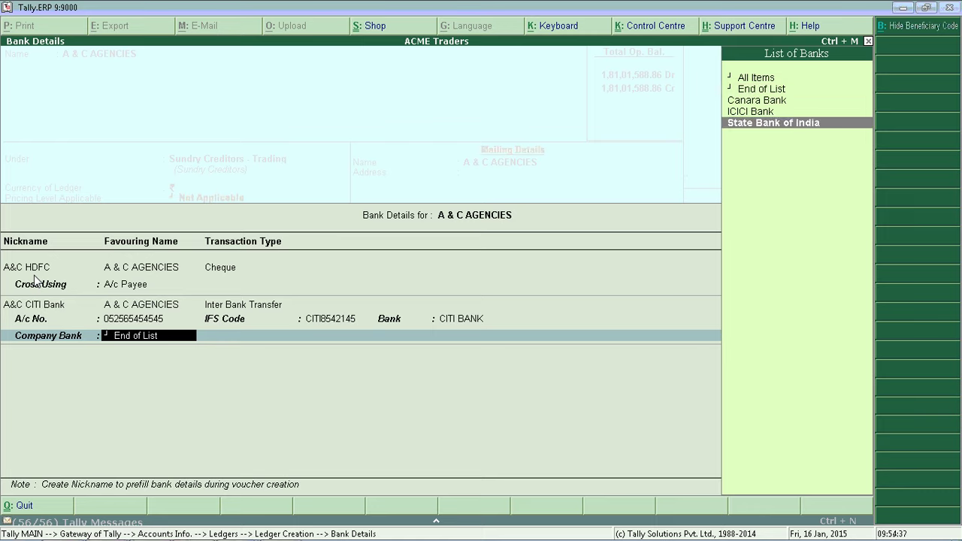
pyautogui.press('Down')
pyautogui.press('Down')
pyautogui.press('Up')
pyautogui.press('Up')
pyautogui.press('Up')
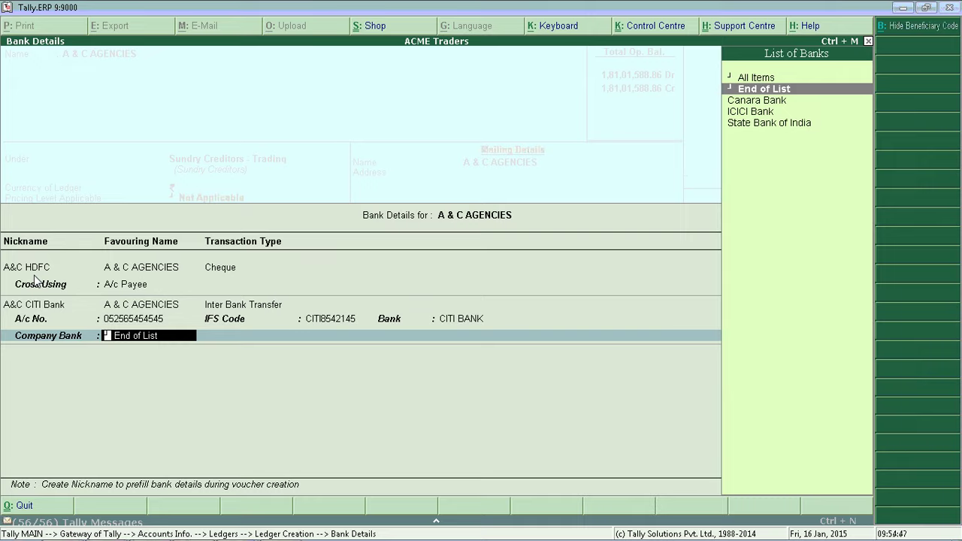
pyautogui.press('Return')
pyautogui.press('Return')
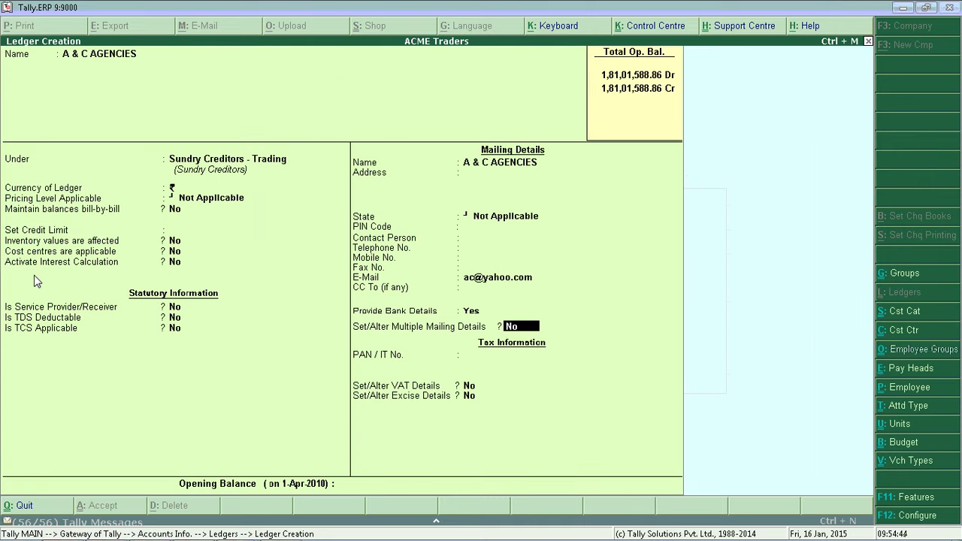
pyautogui.hotkey('ctrl', 'a')
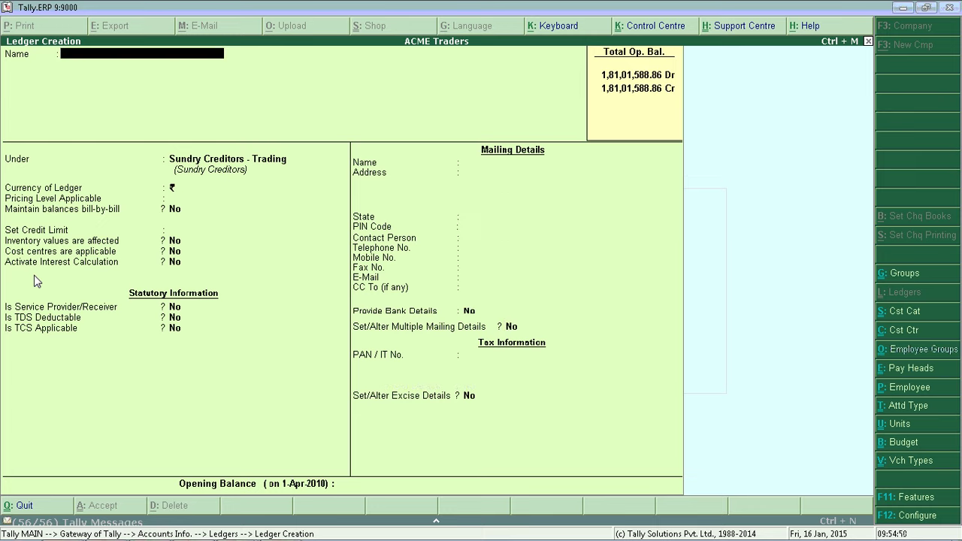
pyautogui.press('Escape')
pyautogui.press('Escape')
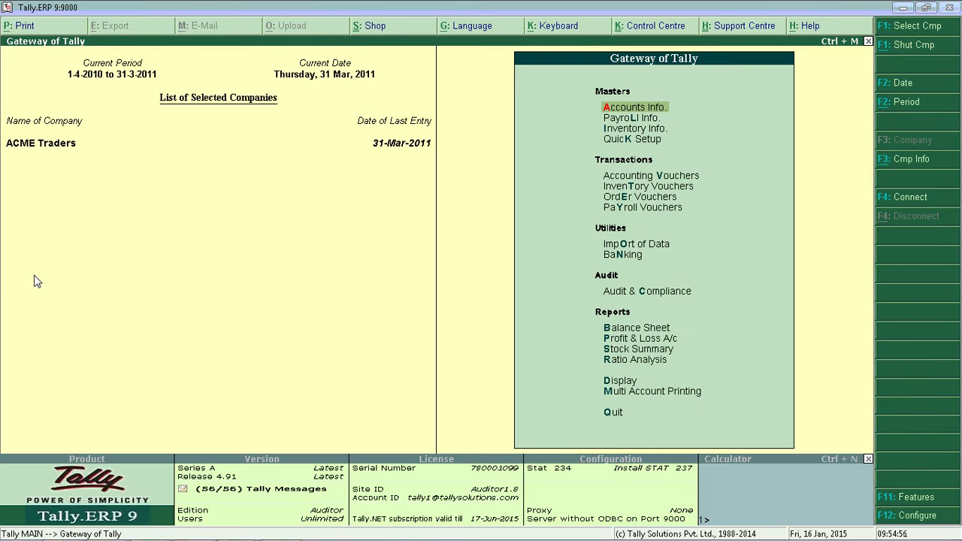
pyautogui.press('v')
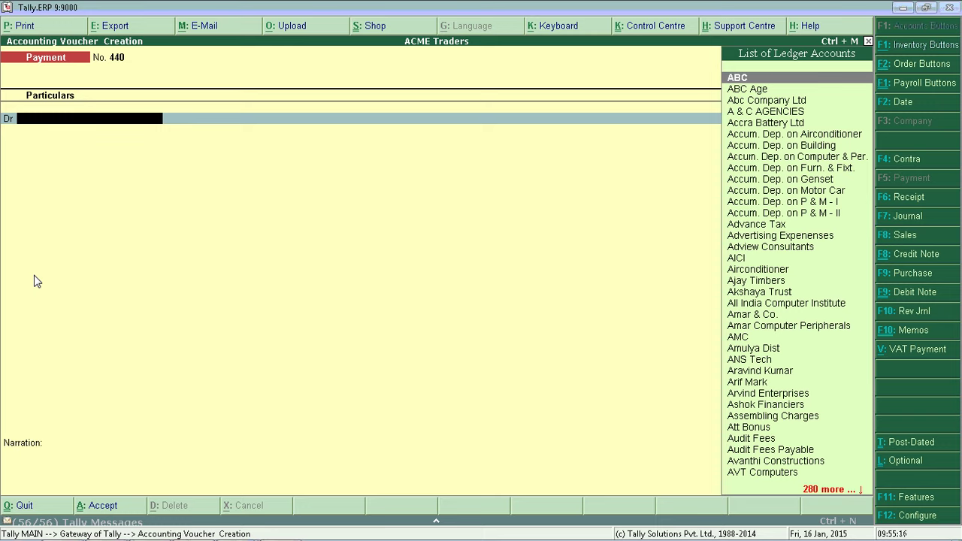
pyautogui.press('F12')
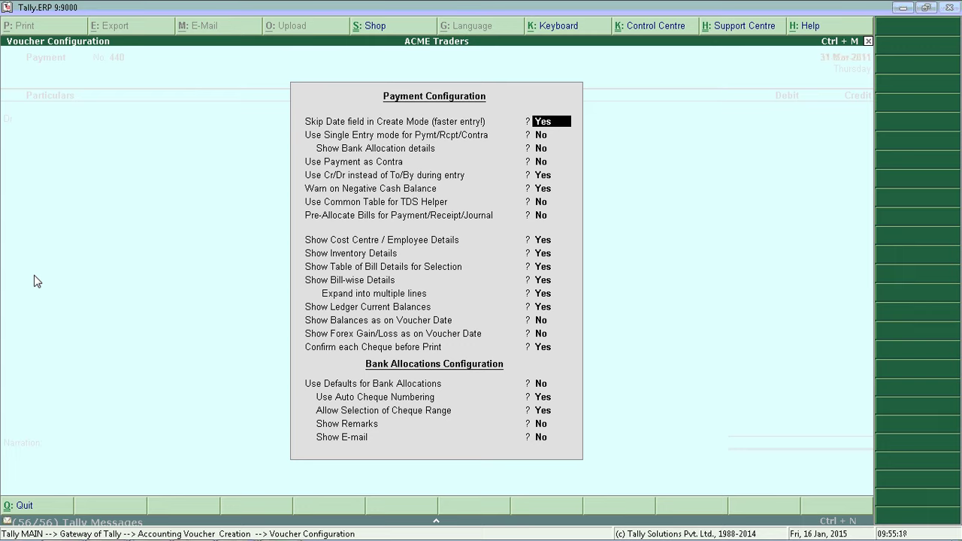
pyautogui.press('Return')
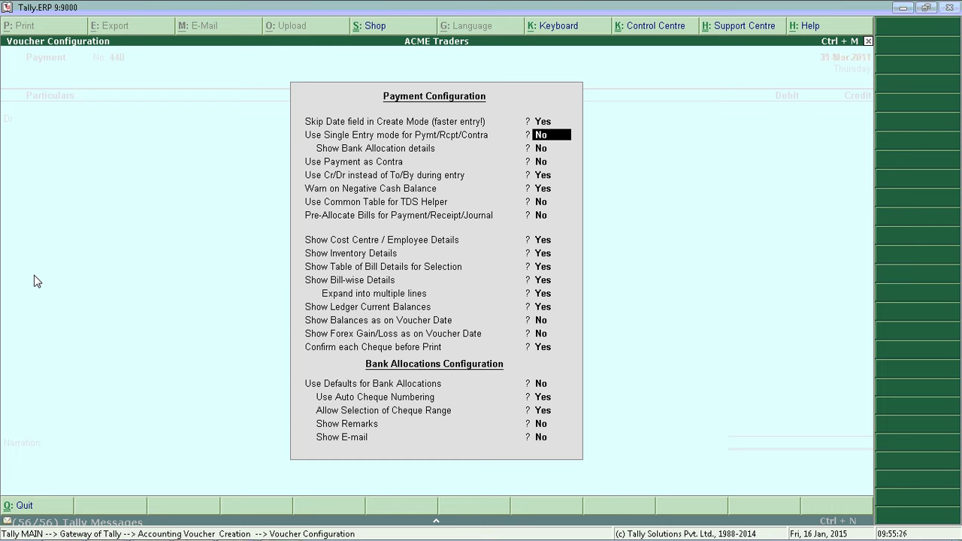
pyautogui.press('y')
pyautogui.press('Return')
pyautogui.press('Return')
pyautogui.press('Return')
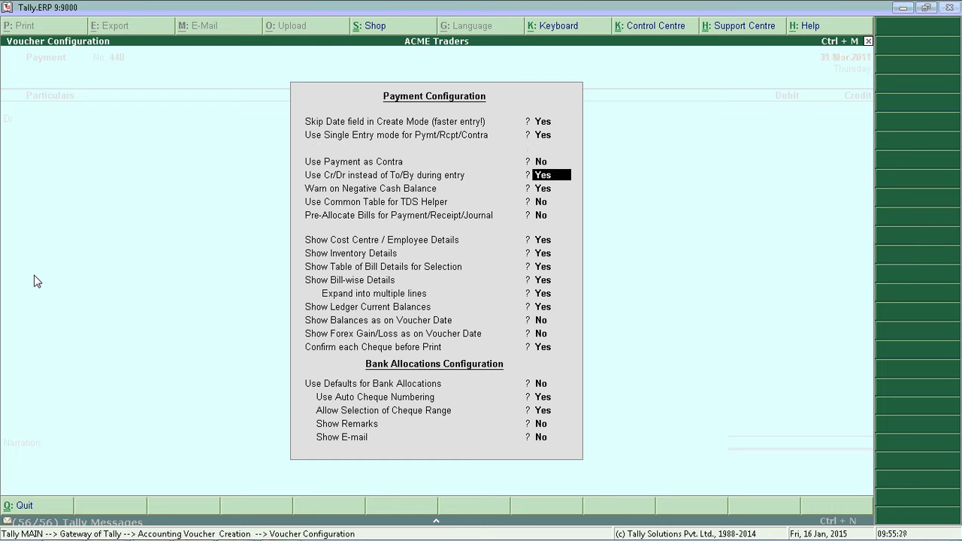
pyautogui.press('Return')
pyautogui.press('Return')
pyautogui.press('Return')
pyautogui.press('Return')
pyautogui.press('Return')
pyautogui.press('Return')
pyautogui.press('Return')
pyautogui.press('Return')
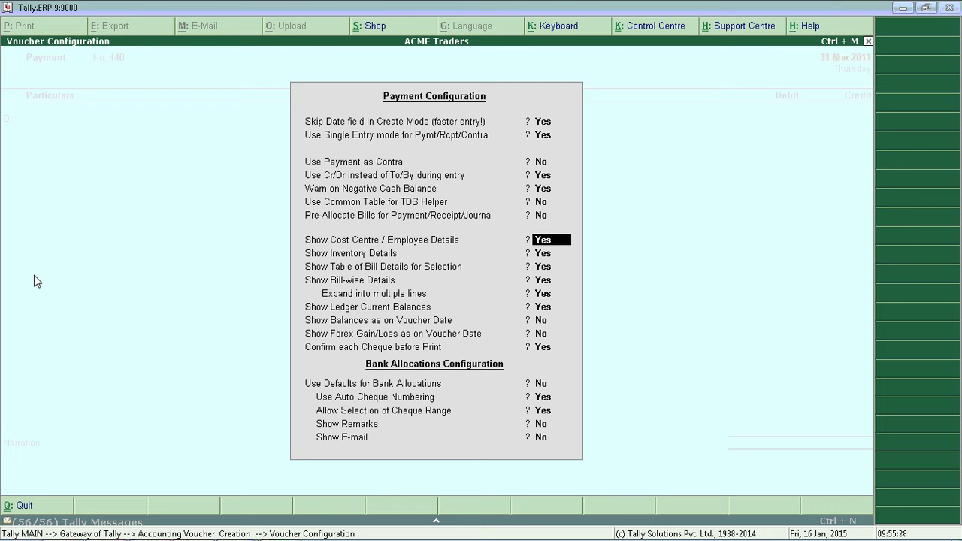
pyautogui.press('Return')
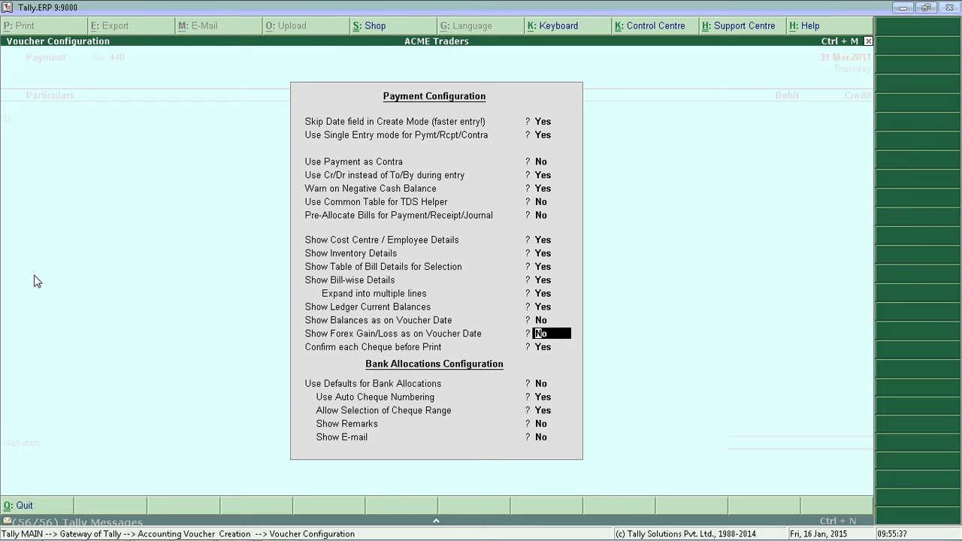
pyautogui.press('Return')
pyautogui.press('Return')
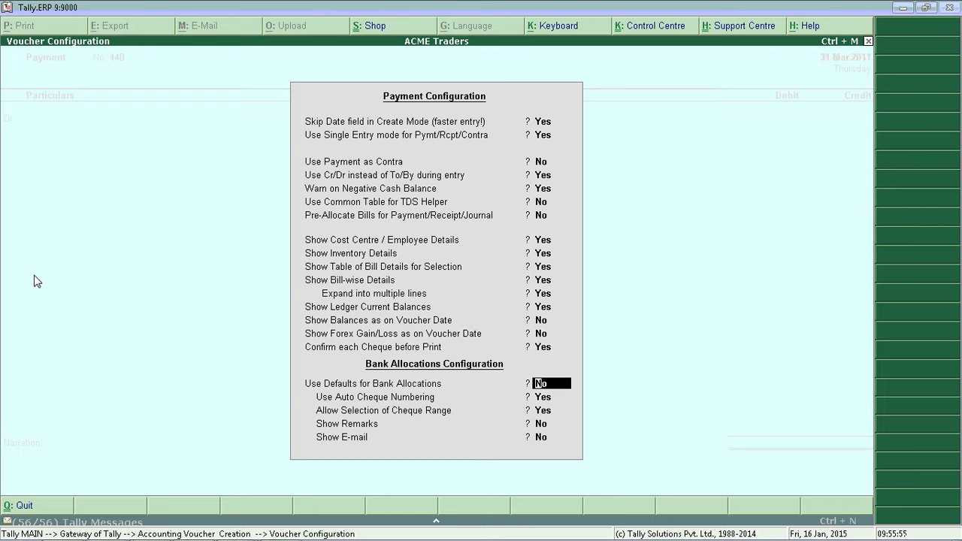
# - Set Use Auto Cheque Numbering and Allow Selection of Cheque Range to No in Payment configuration
pyautogui.press('Return')
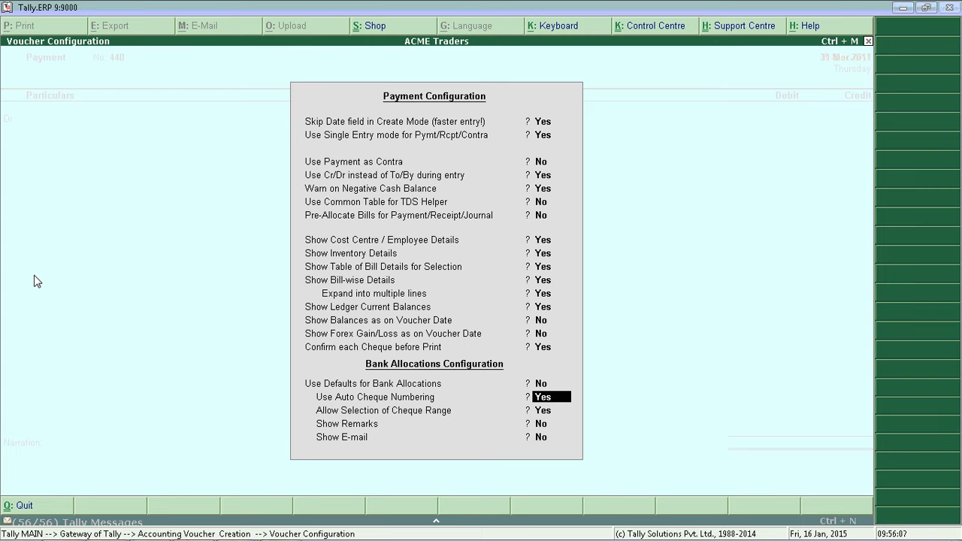
pyautogui.press('n')
pyautogui.press('Return')
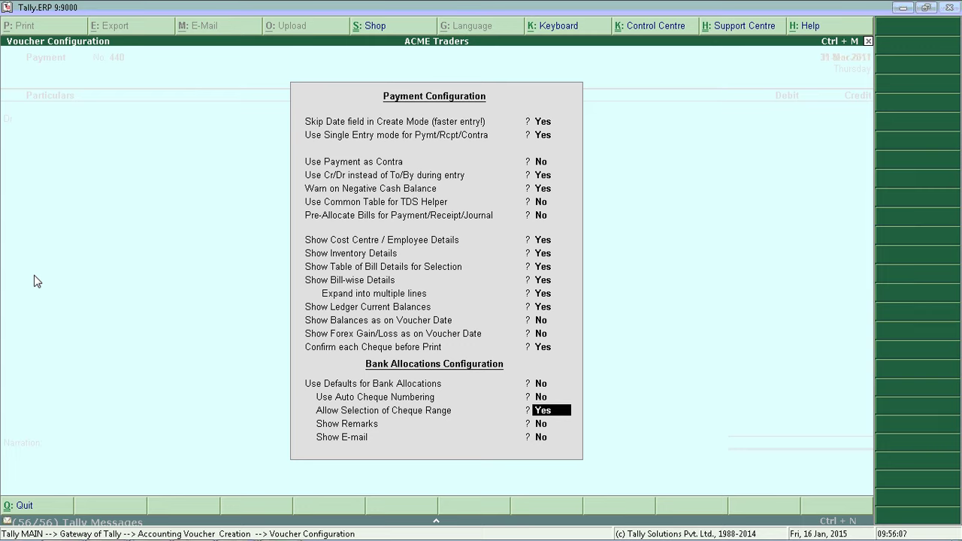
pyautogui.press('n')
pyautogui.press('Return')
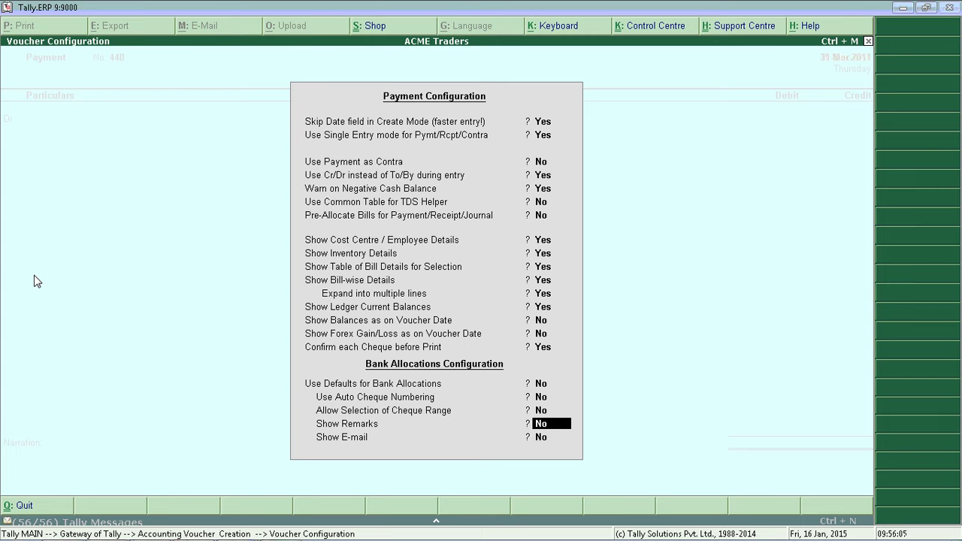
pyautogui.press('Return')
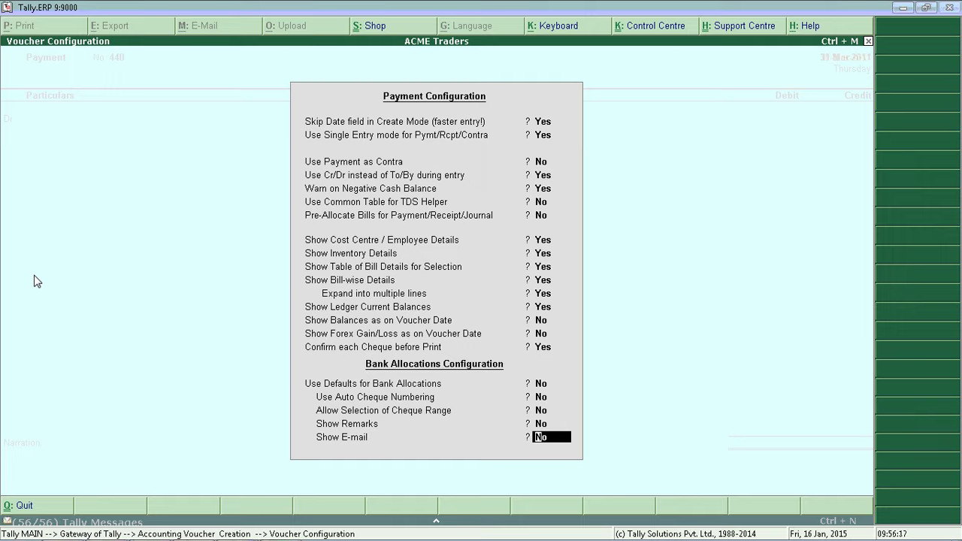
pyautogui.press('Return')
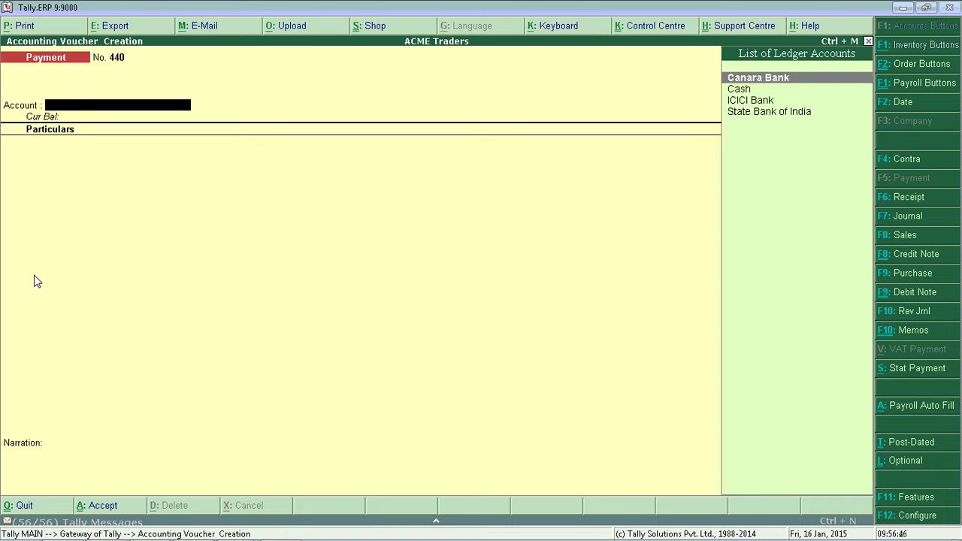
# - Record voucher 440 paying 50,000 from ICICI Bank to A & C AGENCIES, reaching Bank Allocations
pyautogui.press('Down')
pyautogui.press('Down')
pyautogui.press('Return')
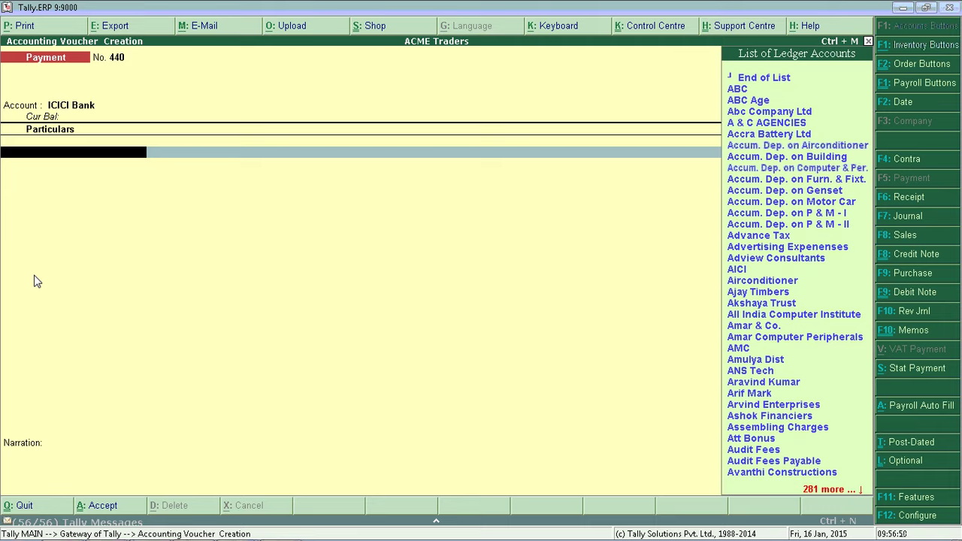
pyautogui.press('BackSpace')
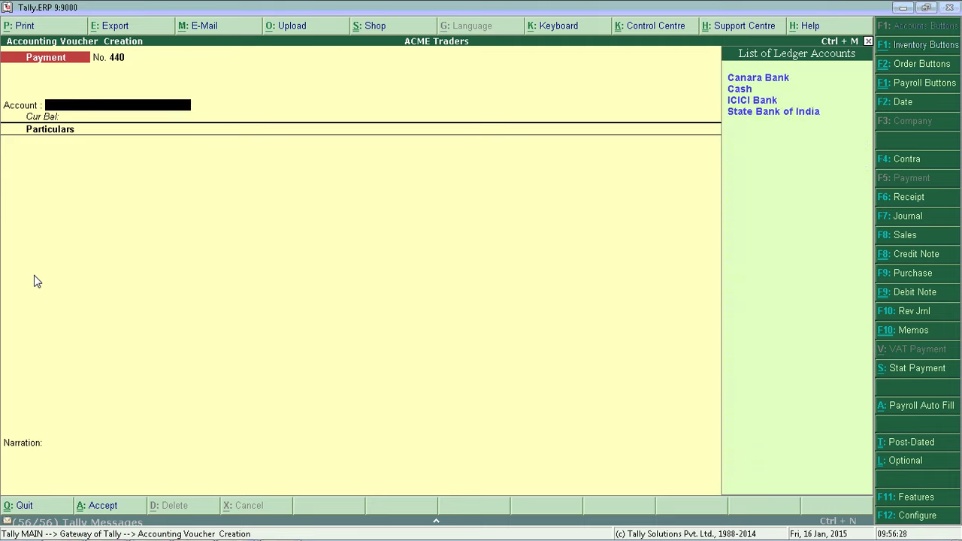
pyautogui.press('Return')
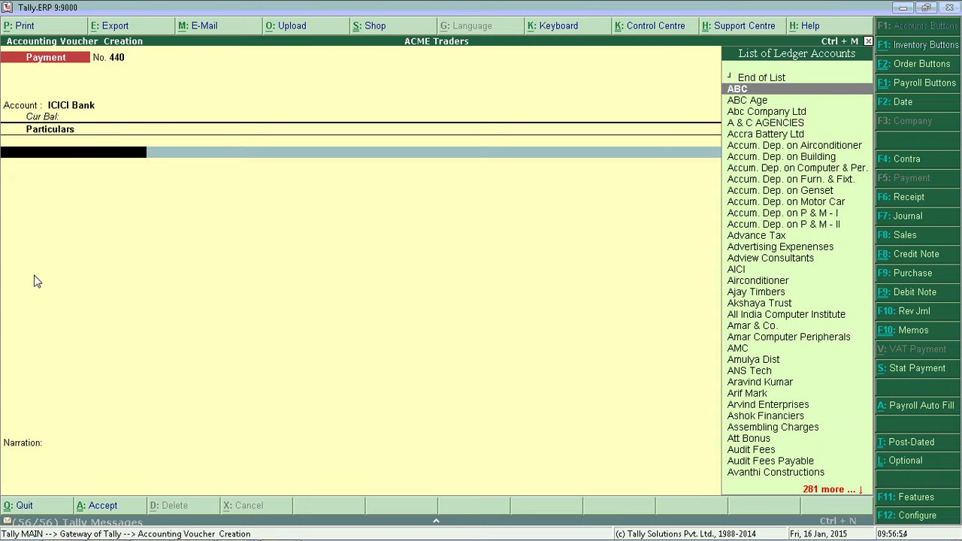
pyautogui.press('Down')
pyautogui.press('Down')
pyautogui.press('Down')
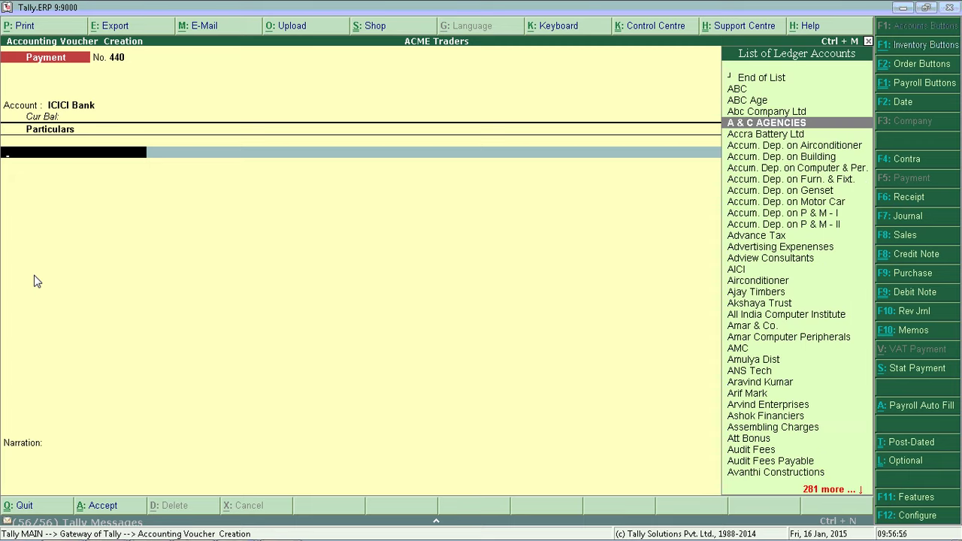
pyautogui.press('Return')
pyautogui.write('5')
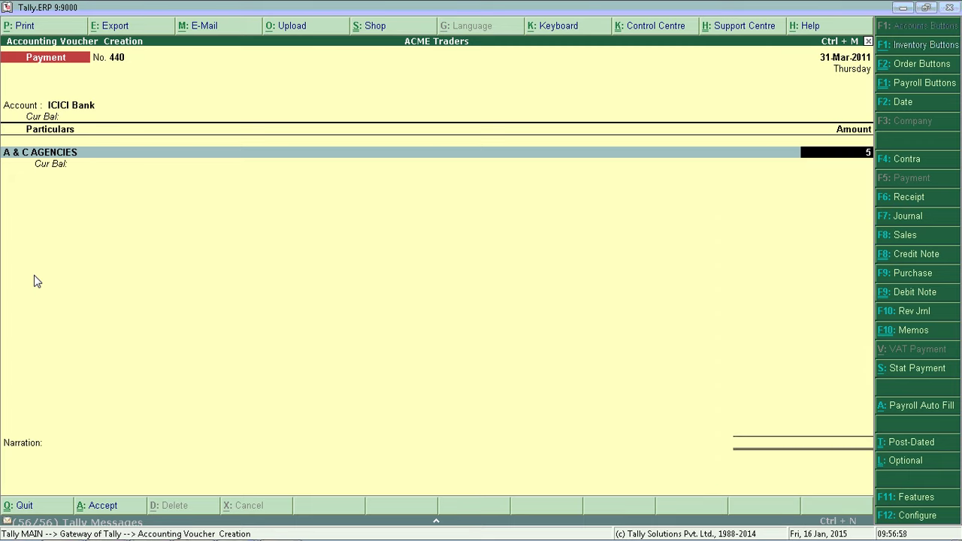
pyautogui.write('0000')
pyautogui.press('Return')
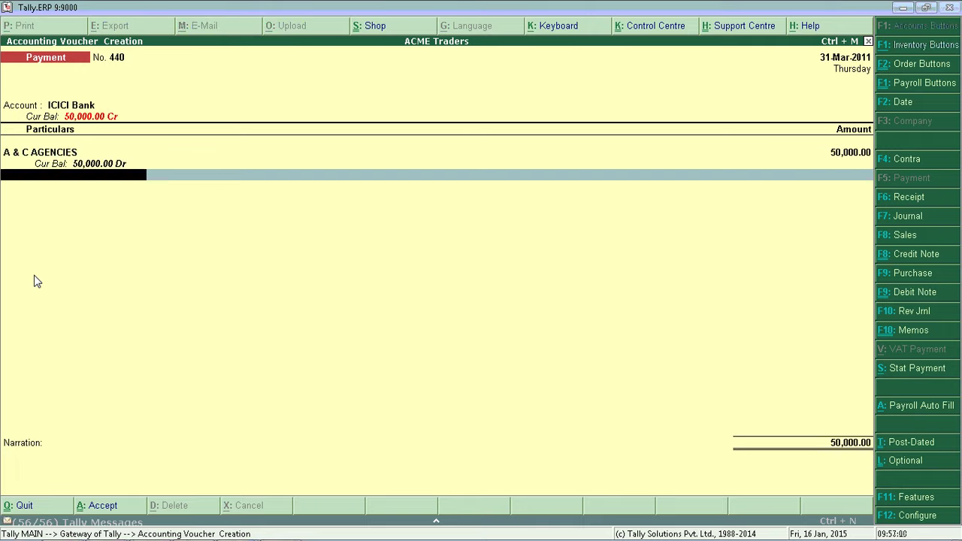
pyautogui.press('Return')
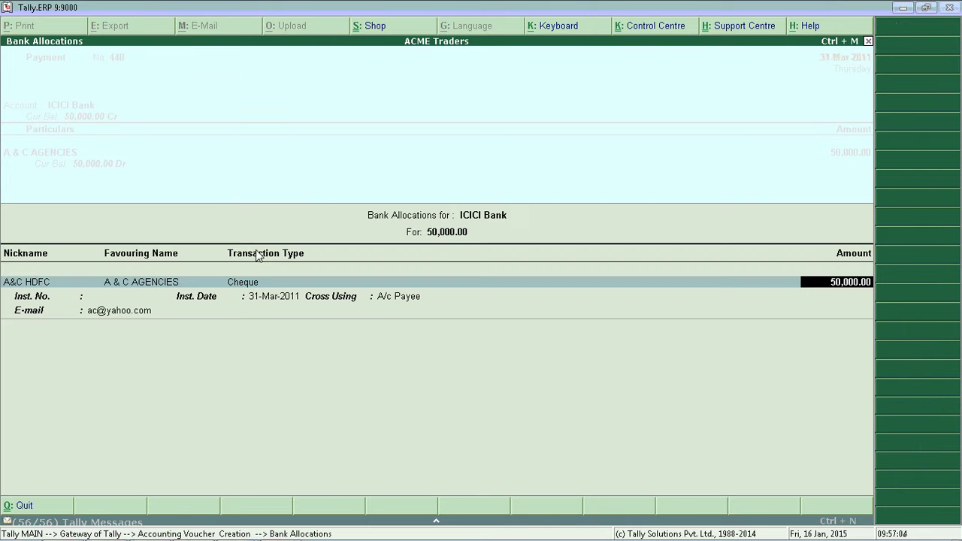
pyautogui.press('BackSpace')
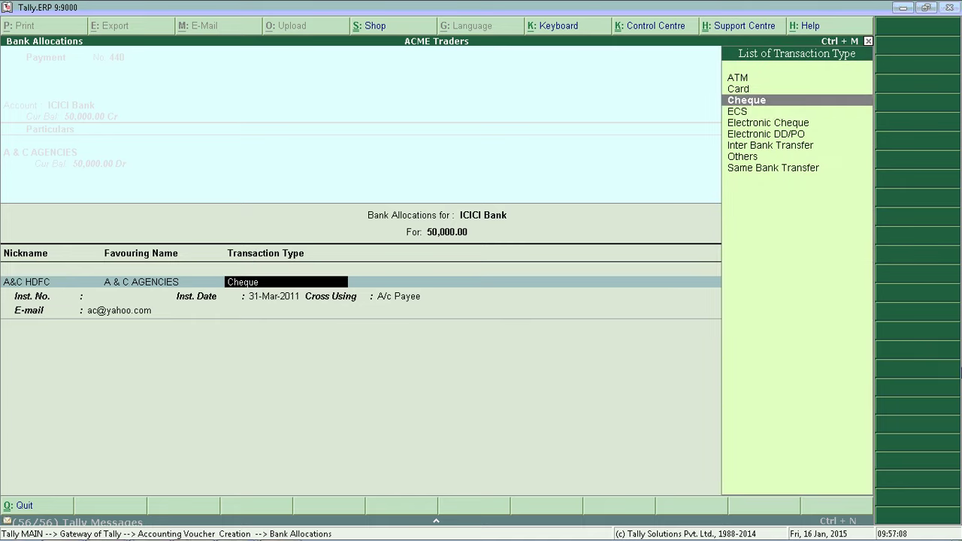
pyautogui.press('Down')
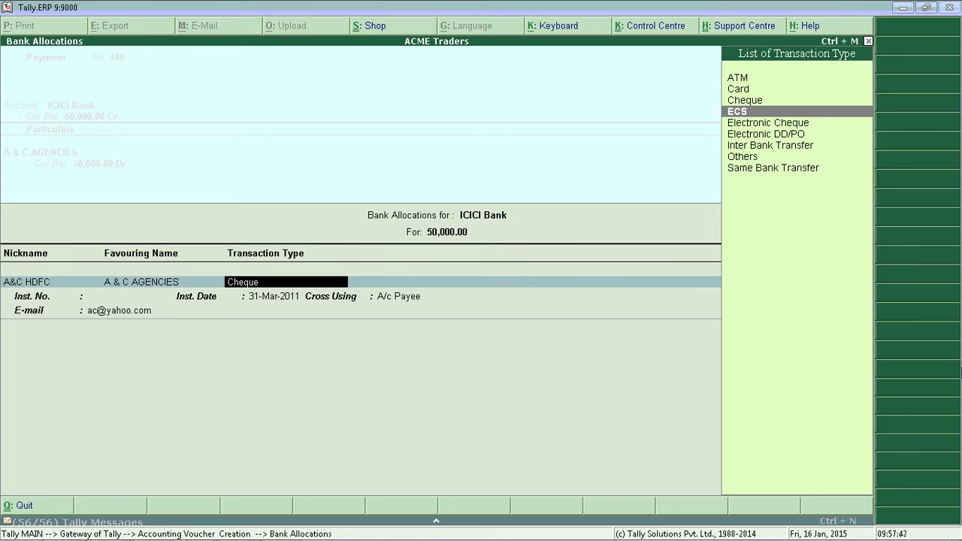
pyautogui.press('Up')
pyautogui.press('Up')
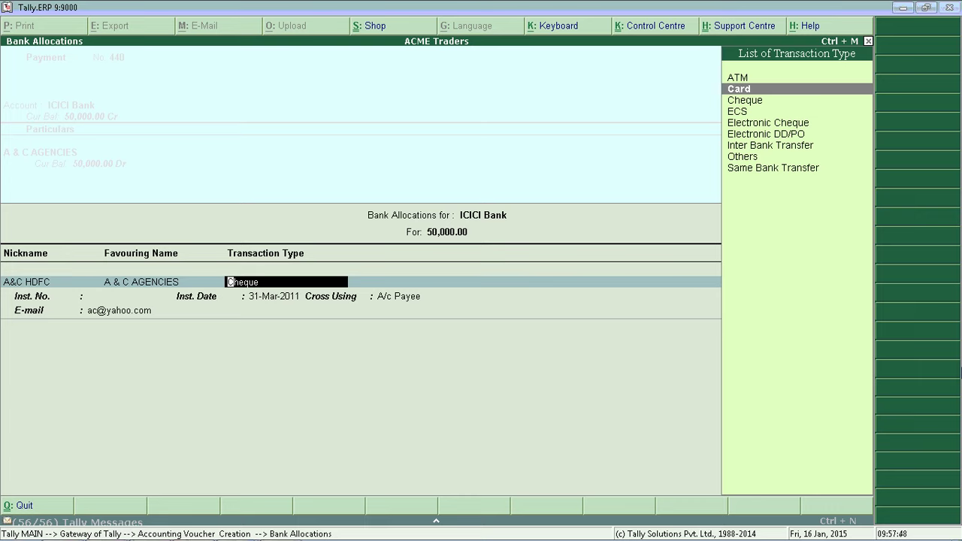
pyautogui.press('Up')
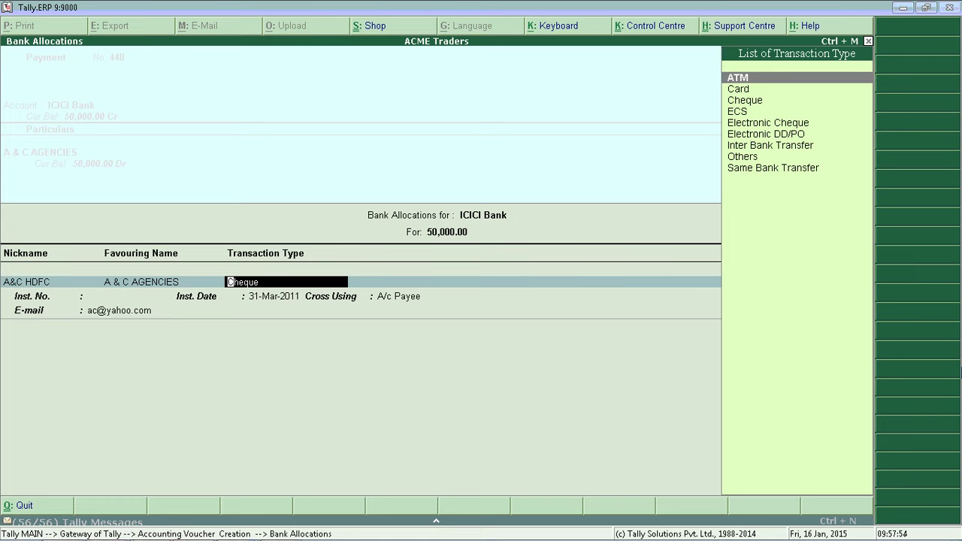
pyautogui.press('Down')
pyautogui.press('Down')
pyautogui.press('Down')
pyautogui.press('Down')
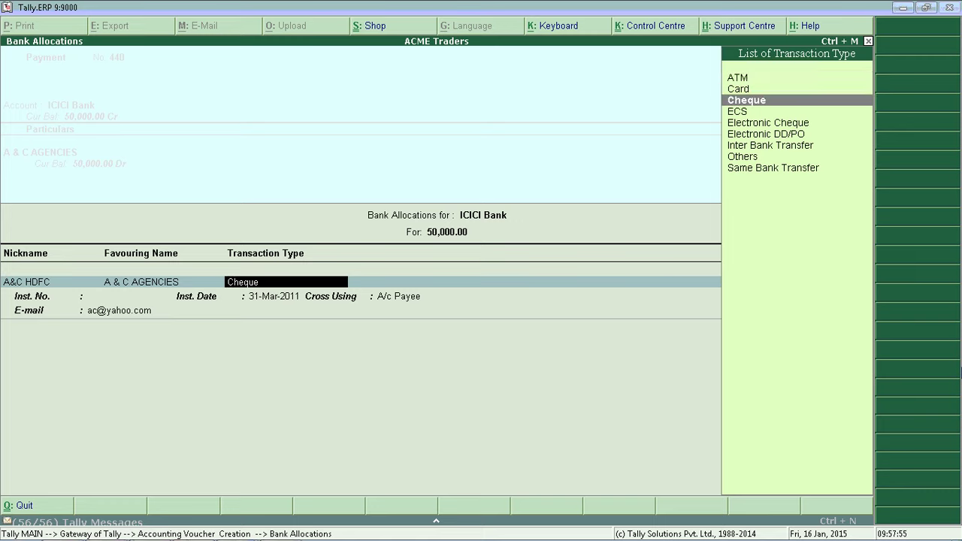
pyautogui.press('Down')
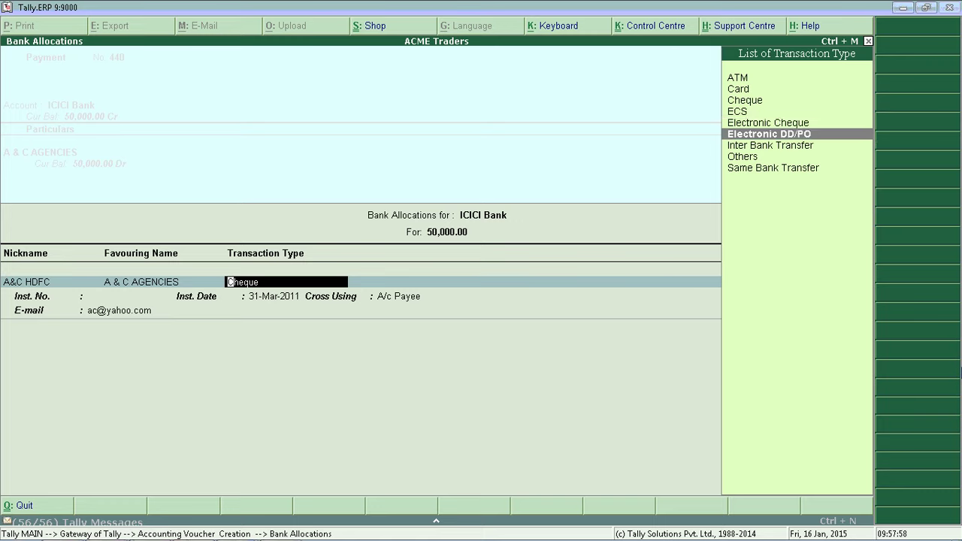
pyautogui.press('Up')
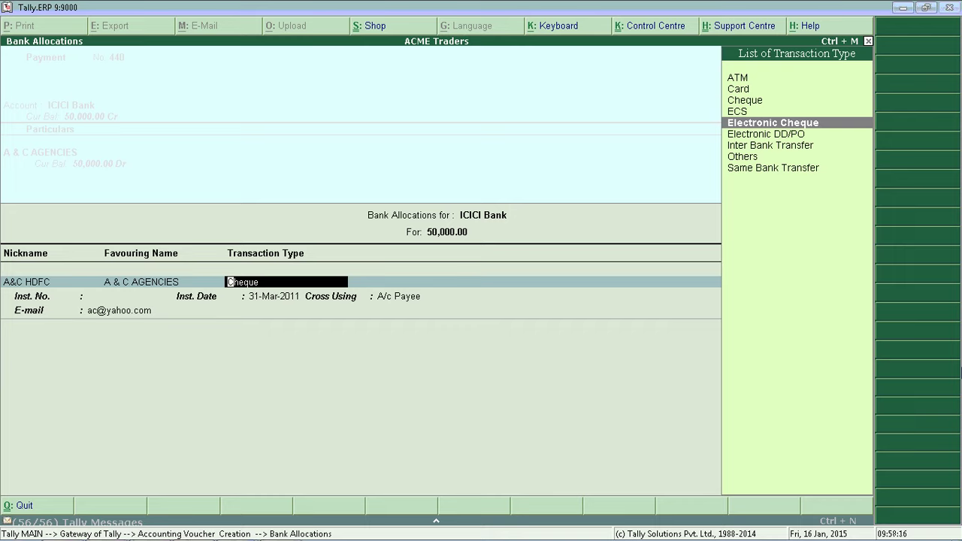
pyautogui.press('Up')
pyautogui.press('Up')
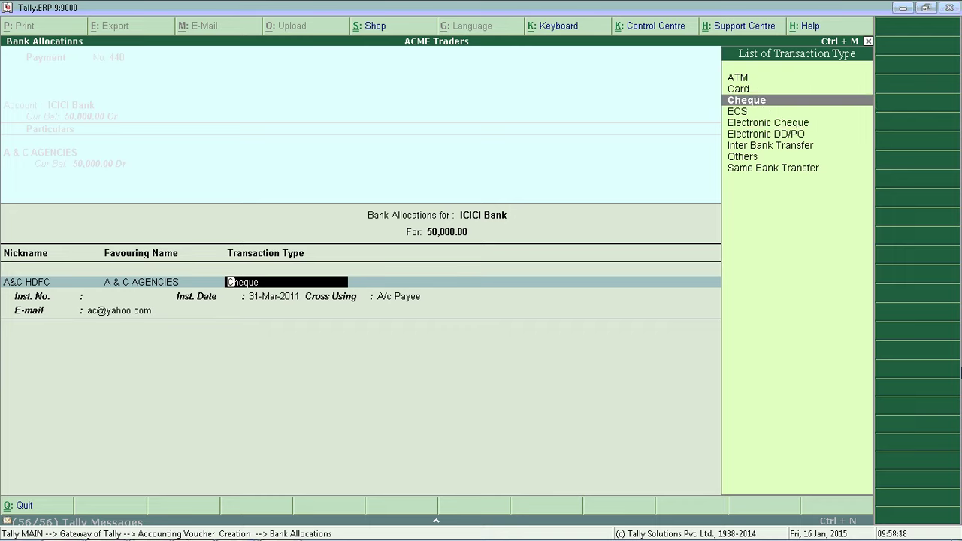
pyautogui.press('Return')
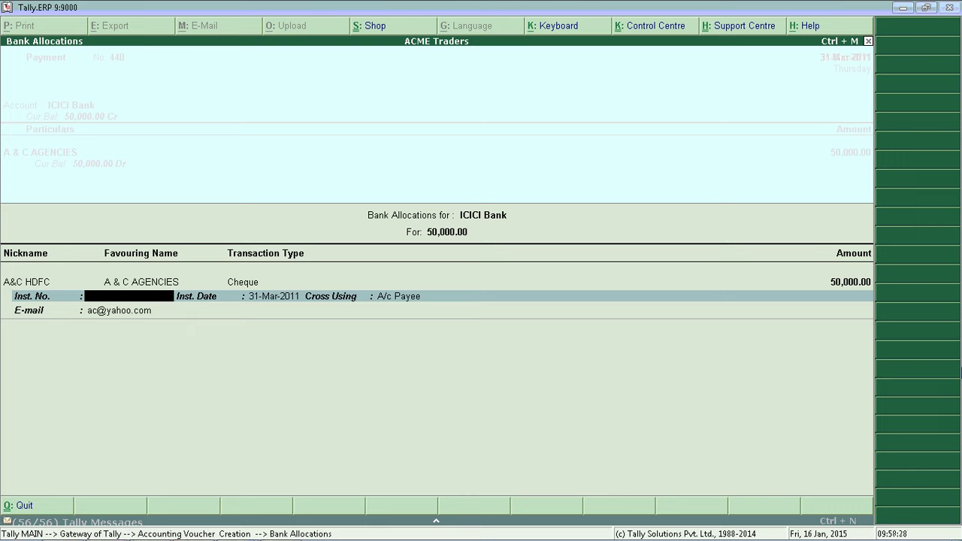
# - Enter instrument number 784512, keep the date and A/c Payee crossing, and save voucher 440
pyautogui.write('784512')
pyautogui.click(274, 296)
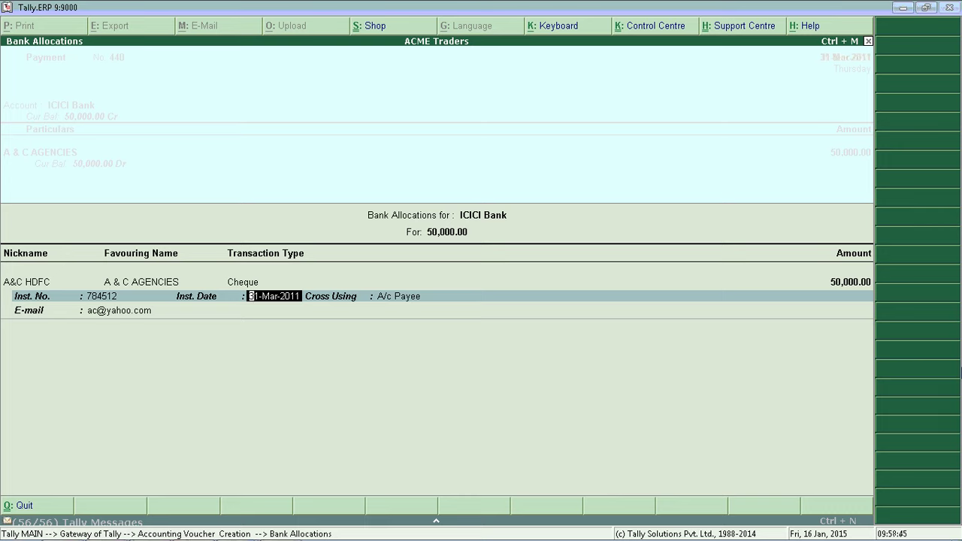
pyautogui.click(411, 296)
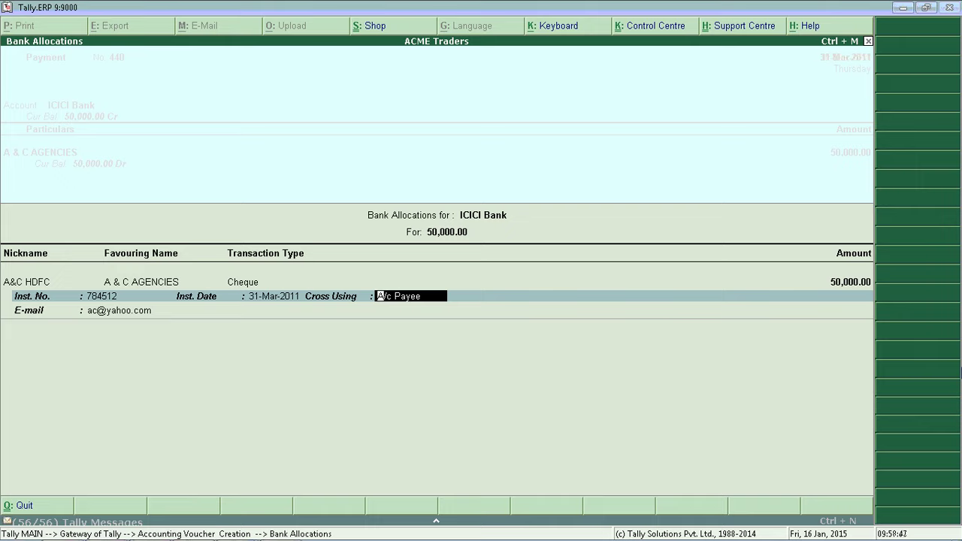
pyautogui.press('Return')
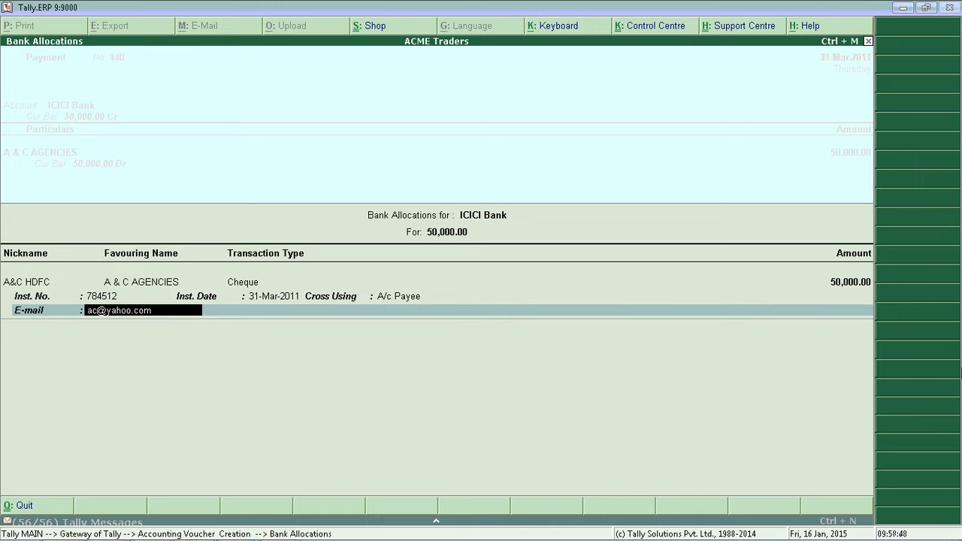
pyautogui.press('Return')
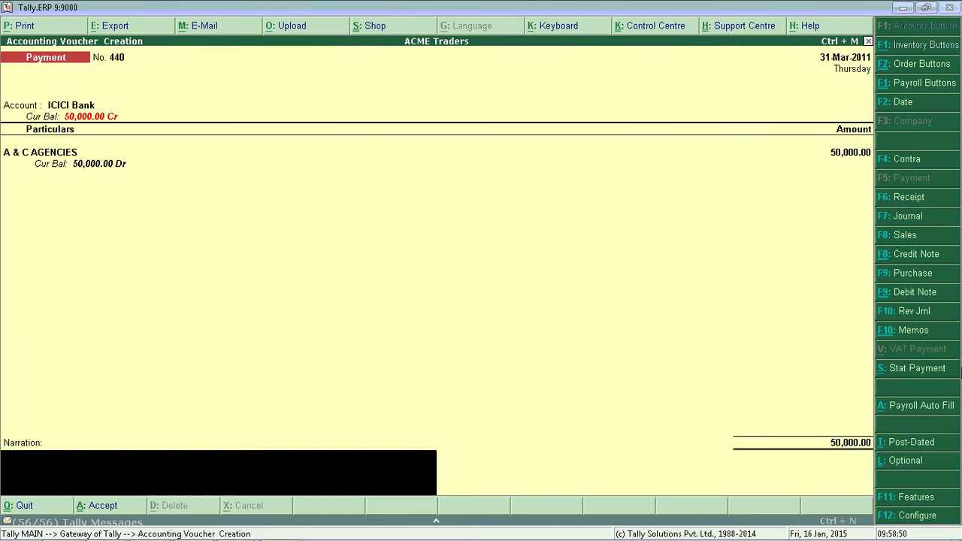
pyautogui.press('Return')
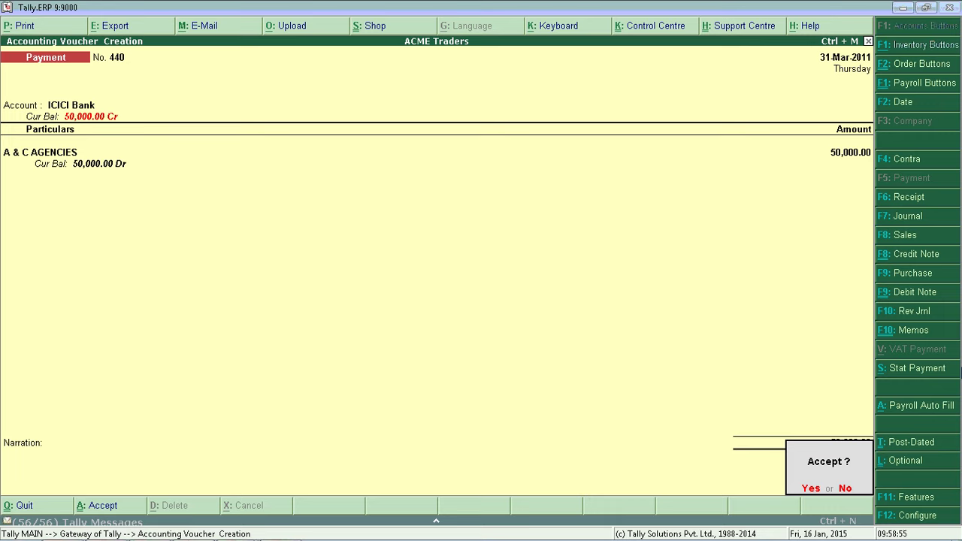
pyautogui.press('Return')
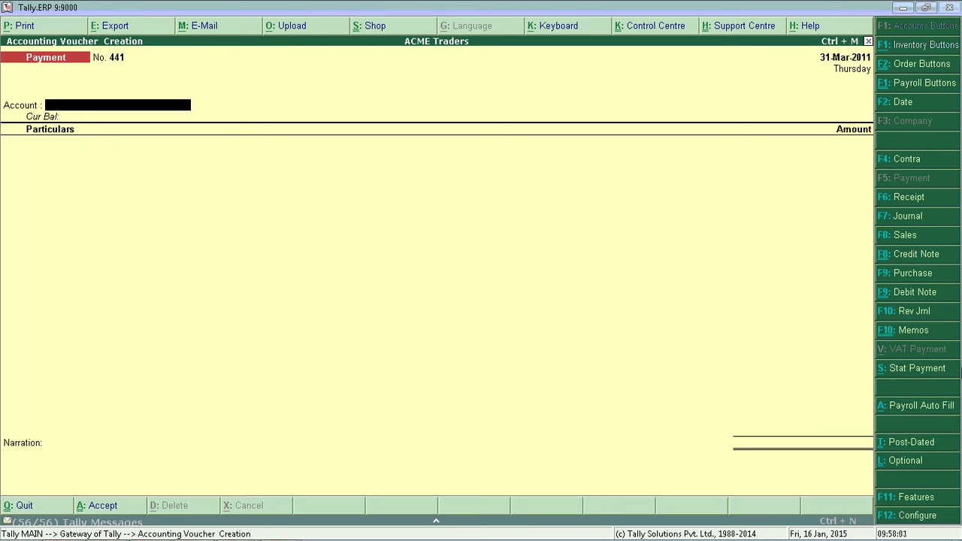
# - Reopen voucher 440 and set Use Single Entry mode for Pymt/Rcpt/Contra to No
pyautogui.press('pageup')
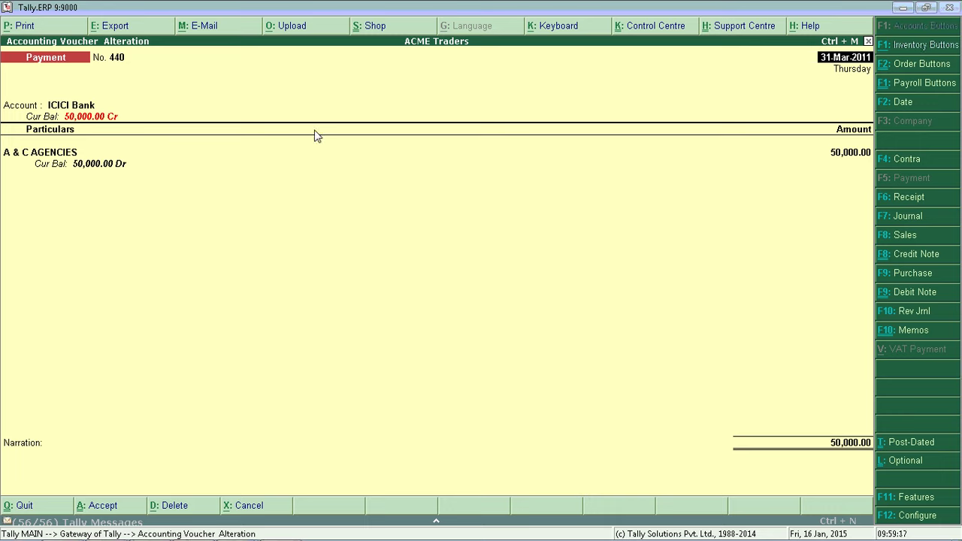
pyautogui.press('F12')
pyautogui.press('Return')
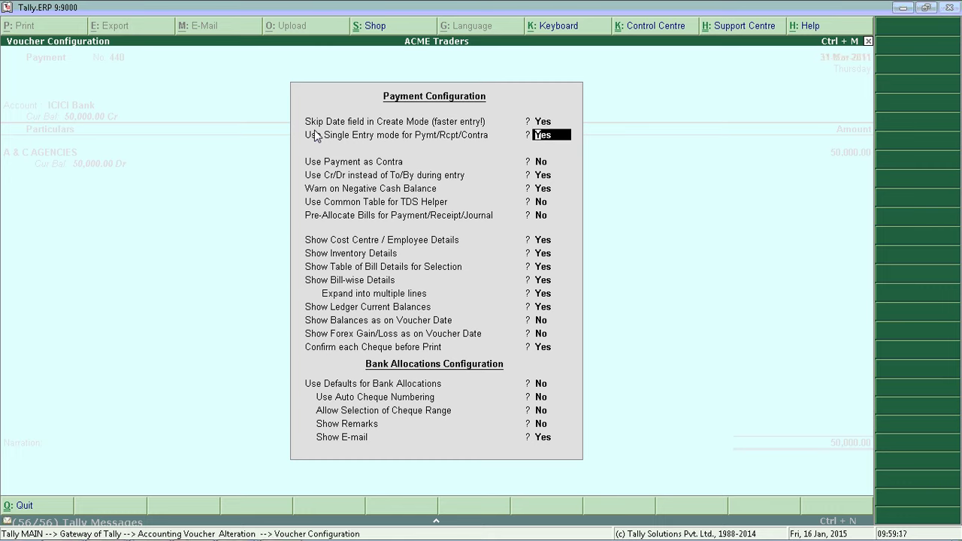
pyautogui.moveTo(819, 538)
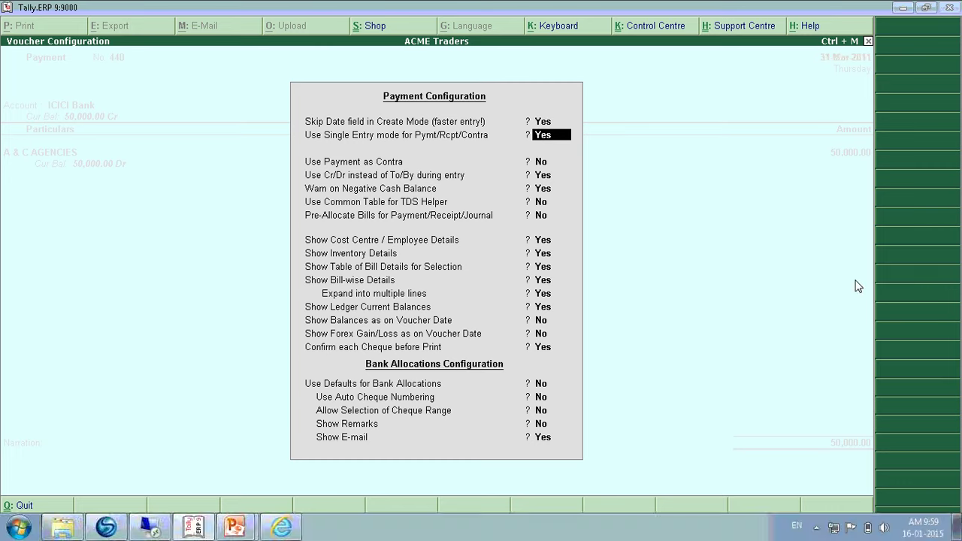
pyautogui.write('n')
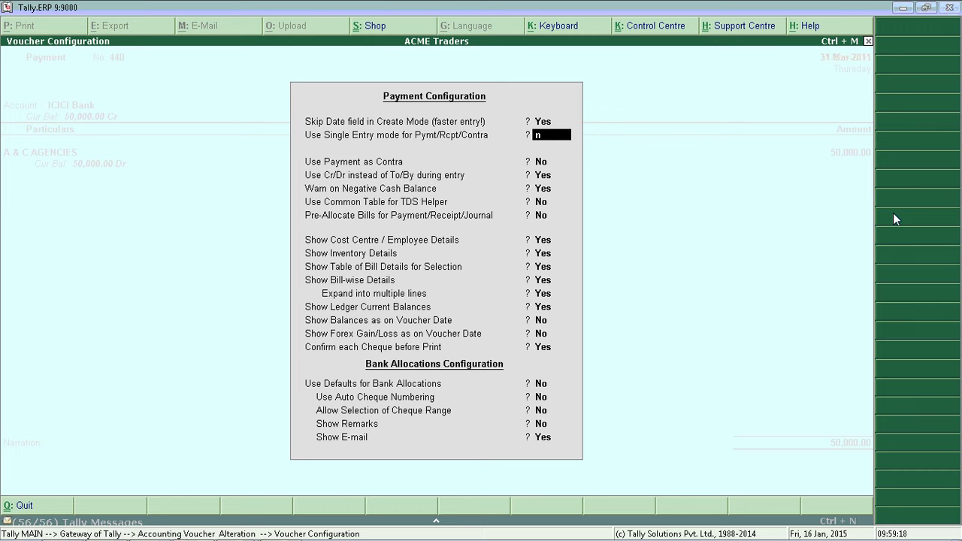
pyautogui.press('Return')
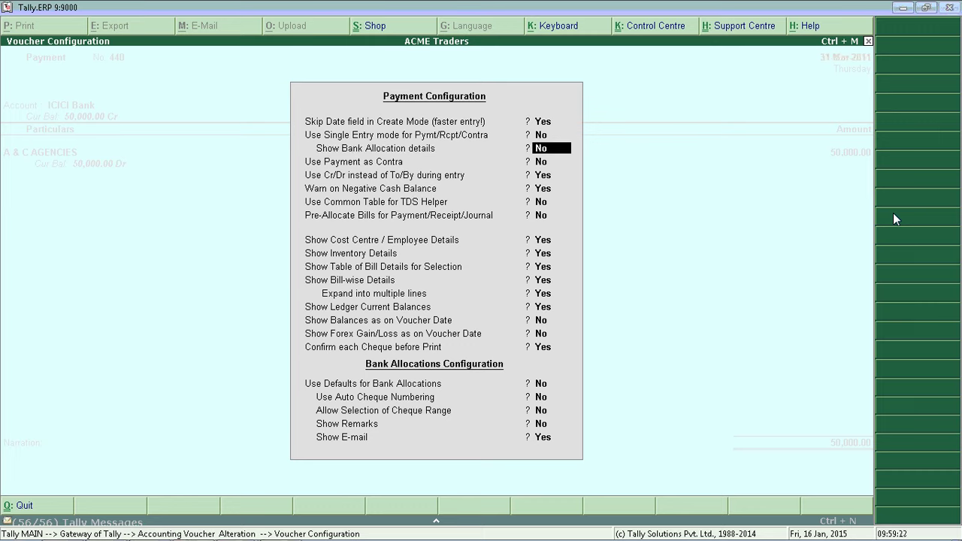
pyautogui.hotkey('ctrl', 'a')
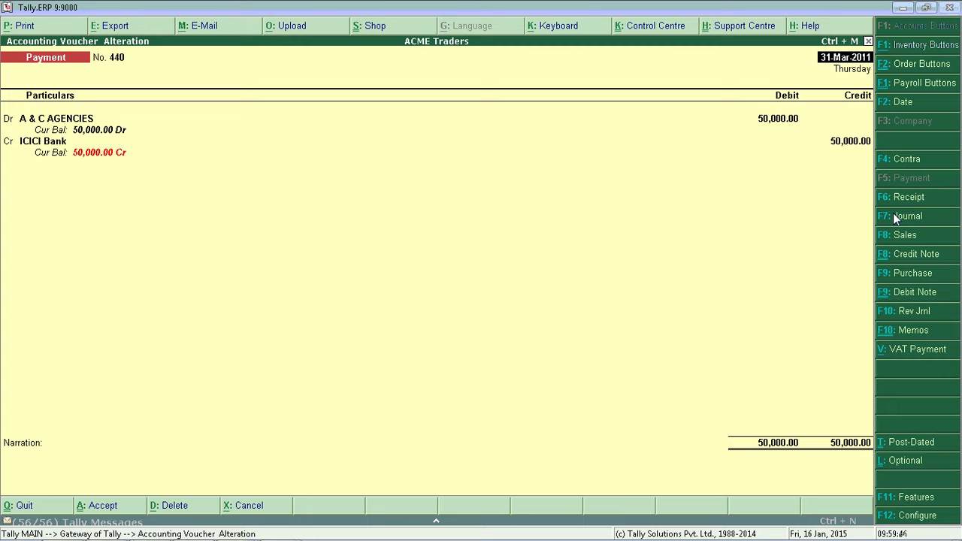
# - Accept the altered voucher 440 and exit to the Gateway of Tally
pyautogui.hotkey('ctrl', 'a')
pyautogui.press('Escape')
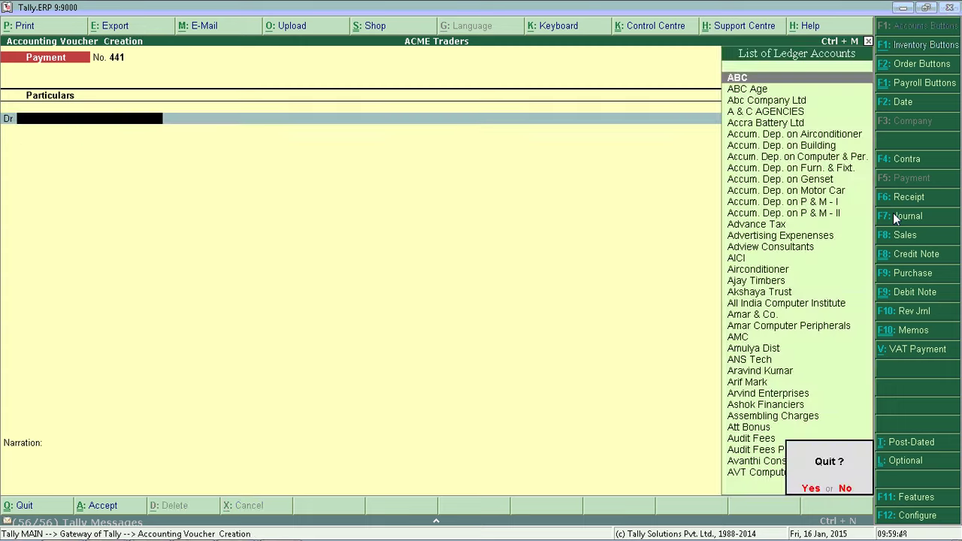
pyautogui.press('Return')
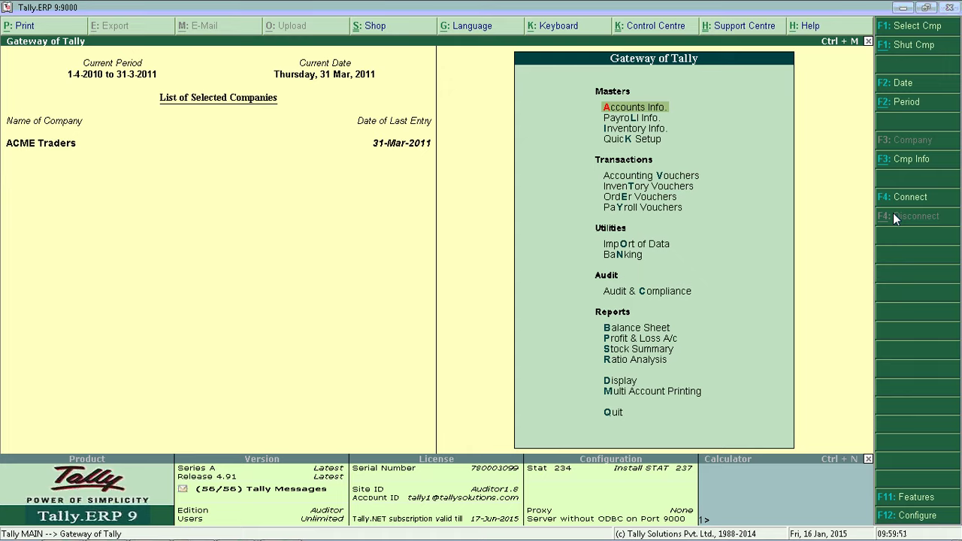
# - Start a Receipt voucher crediting Accra Battery Ltd 10,000 on account
pyautogui.press('v')
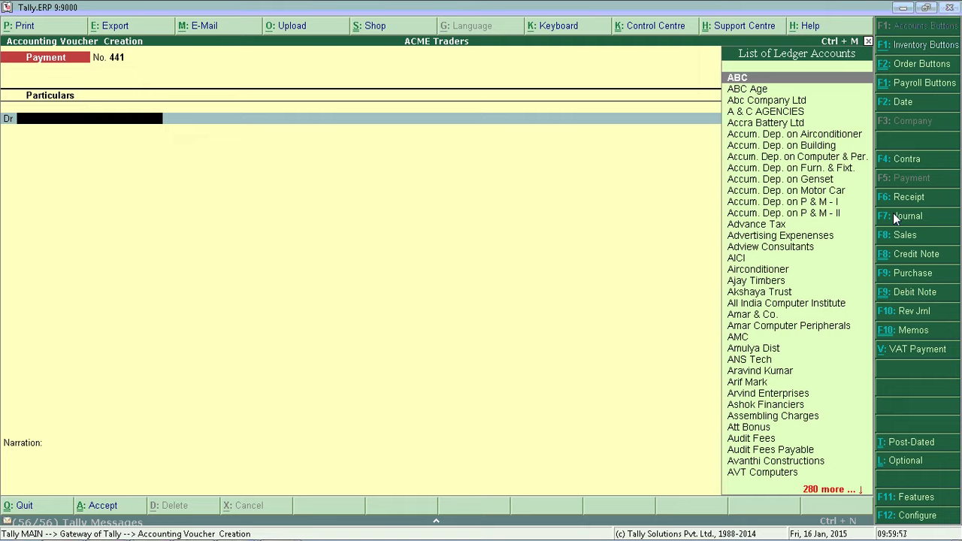
pyautogui.press('F6')
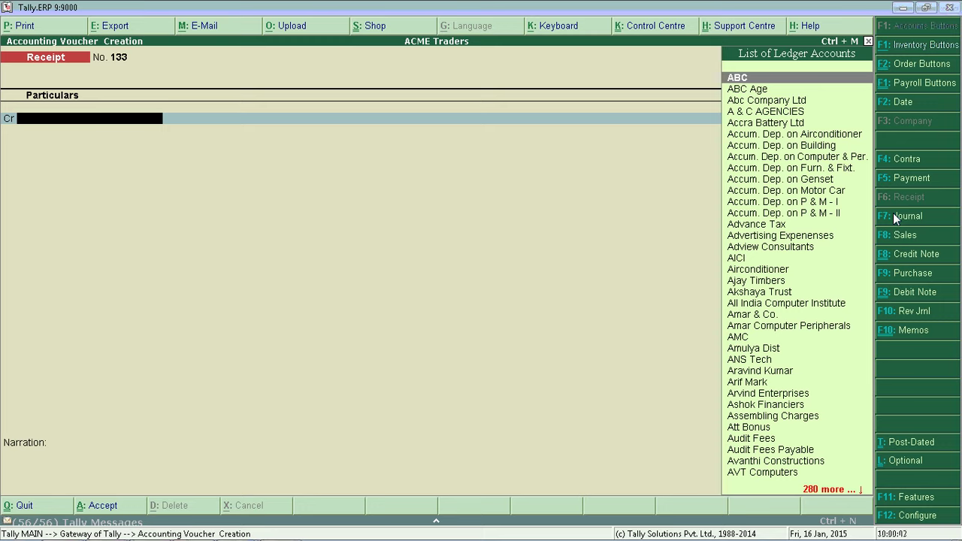
pyautogui.press('Down')
pyautogui.press('Down')
pyautogui.press('Down')
pyautogui.press('Down')
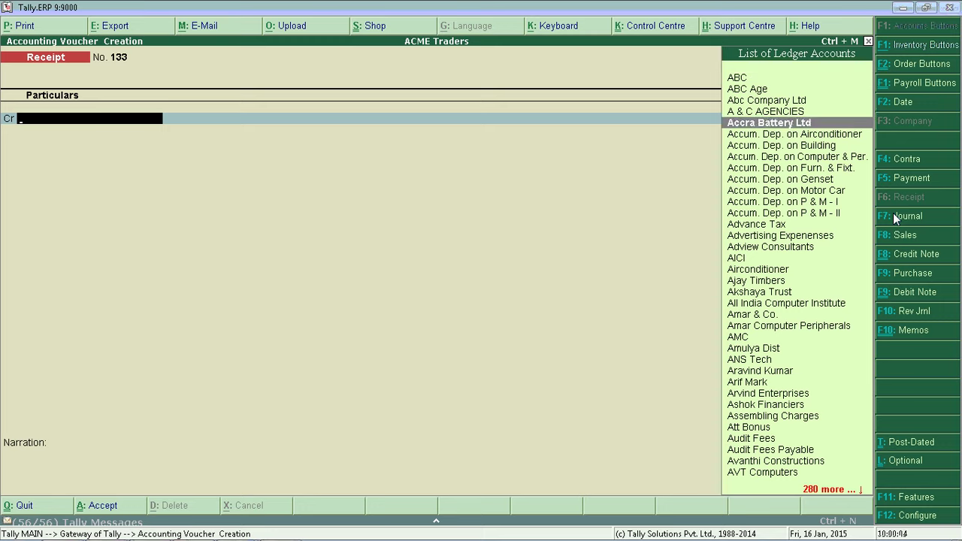
pyautogui.press('Return')
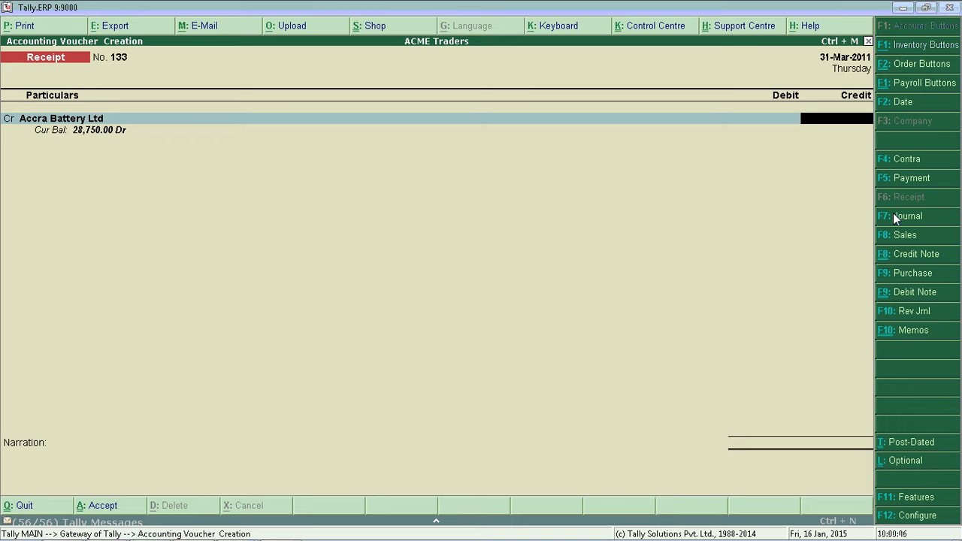
pyautogui.write('10000')
pyautogui.press('Return')
pyautogui.press('Return')
pyautogui.press('Return')
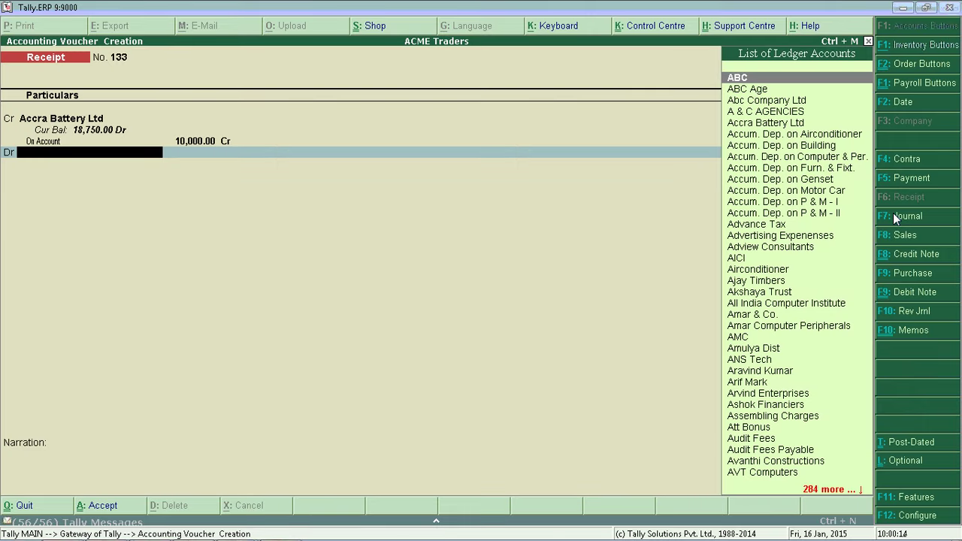
# - Debit State Bank of India for 10,000.00 to bring up bank allocations
pyautogui.write('St')
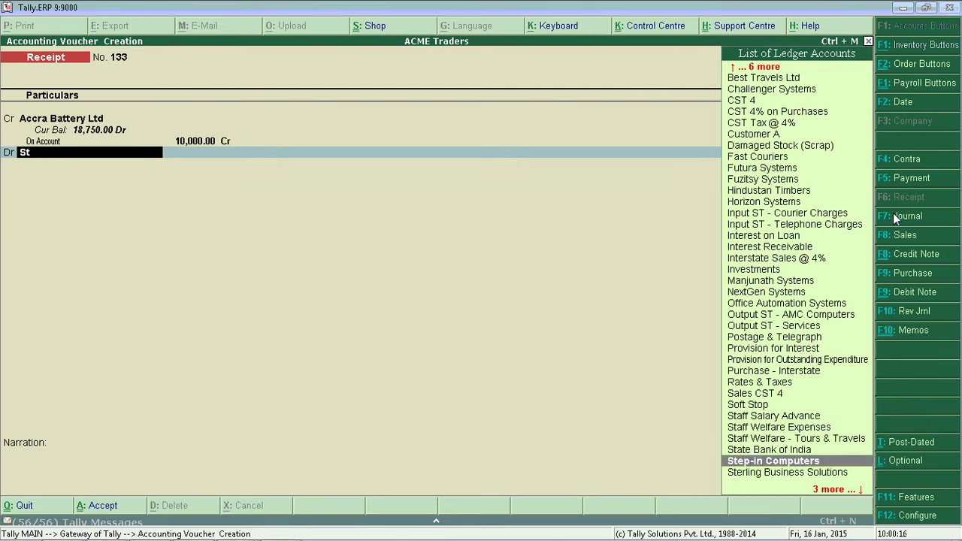
pyautogui.press('Up')
pyautogui.press('Return')
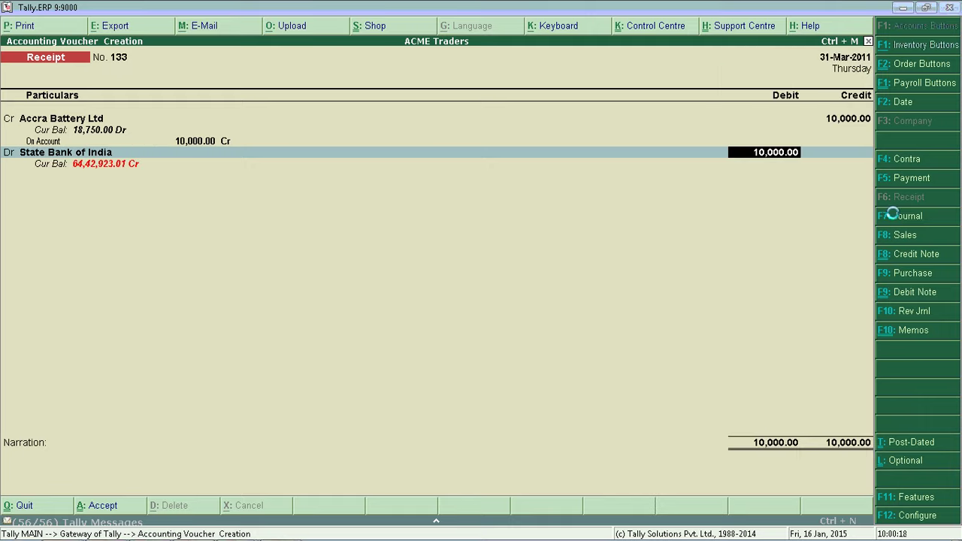
pyautogui.press('Return')
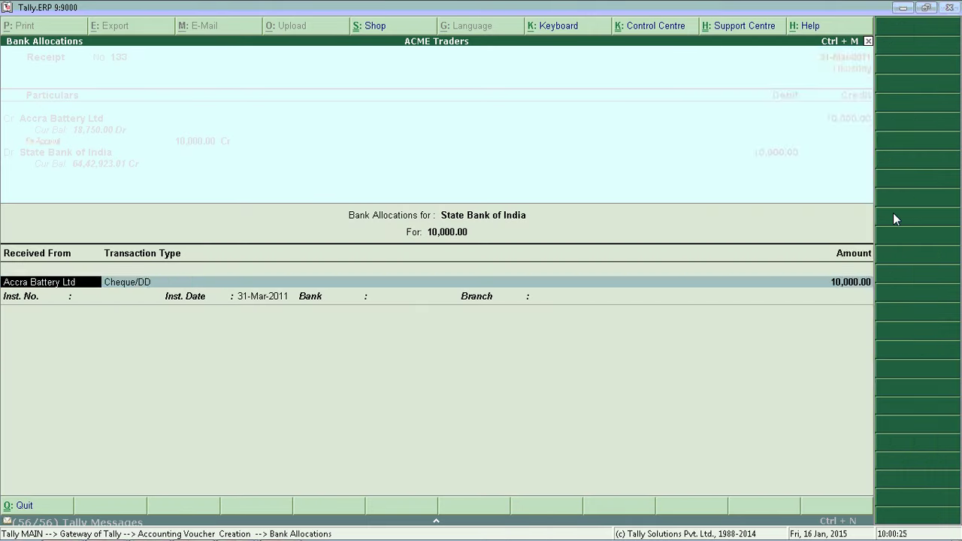
# - Record Cheque/DD no. 96325, Indian Bank, branch Jayanaga, and save Receipt No. 133
pyautogui.press('Return')
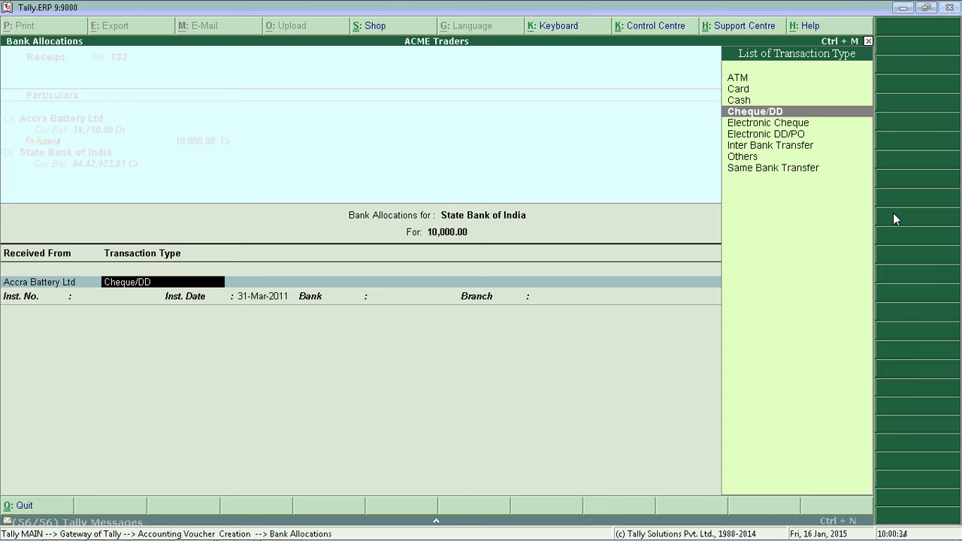
pyautogui.press('Return')
pyautogui.press('Return')
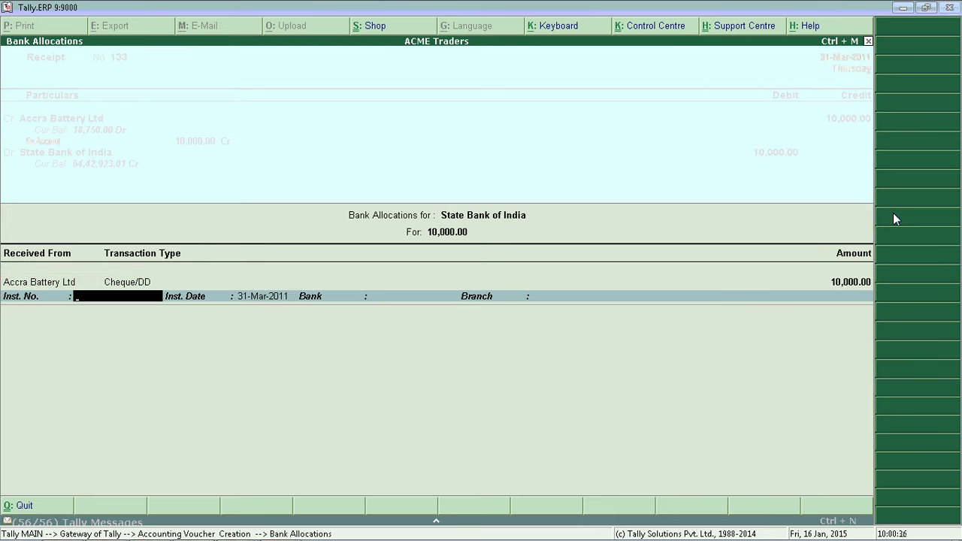
pyautogui.write('963251')
pyautogui.press('Return')
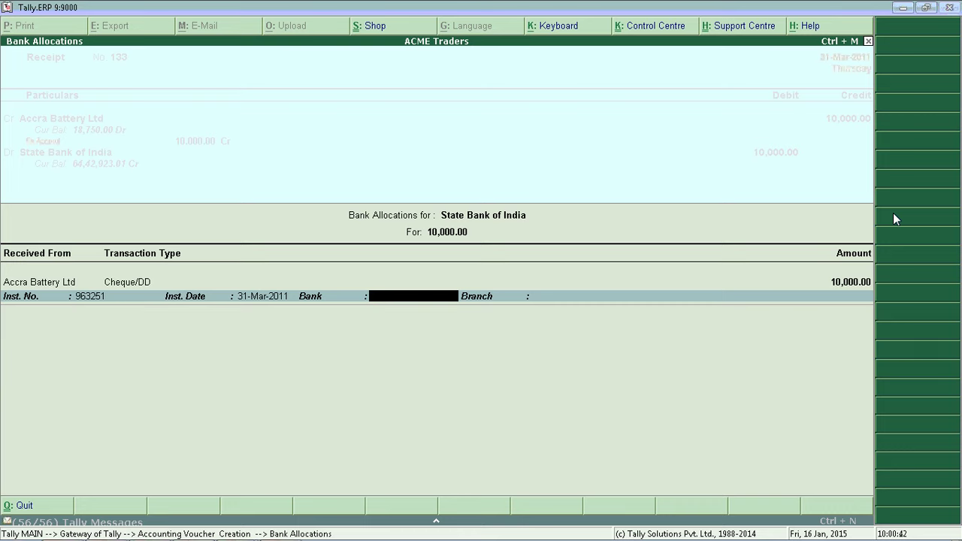
pyautogui.write('Indian Bank')
pyautogui.press('Return')
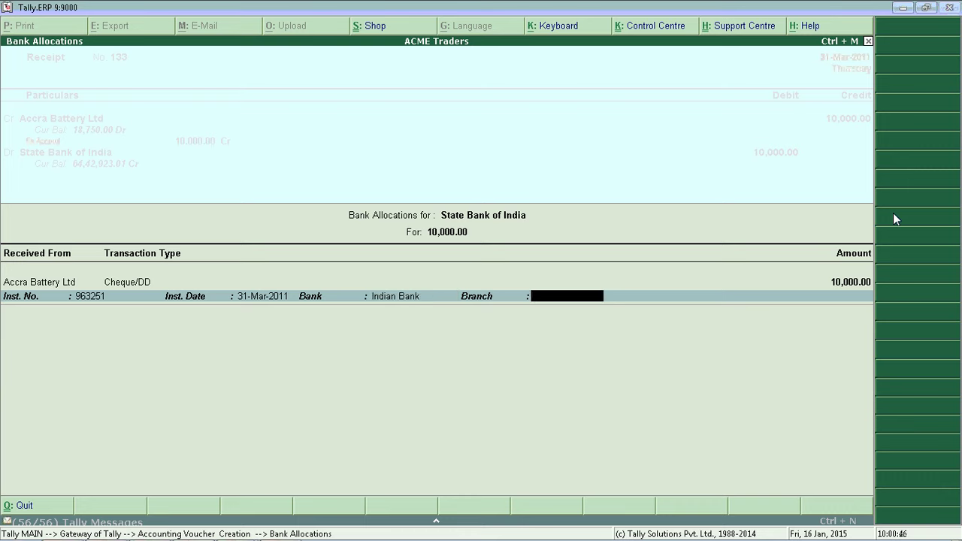
pyautogui.write('Jayanagar')
pyautogui.press('Return')
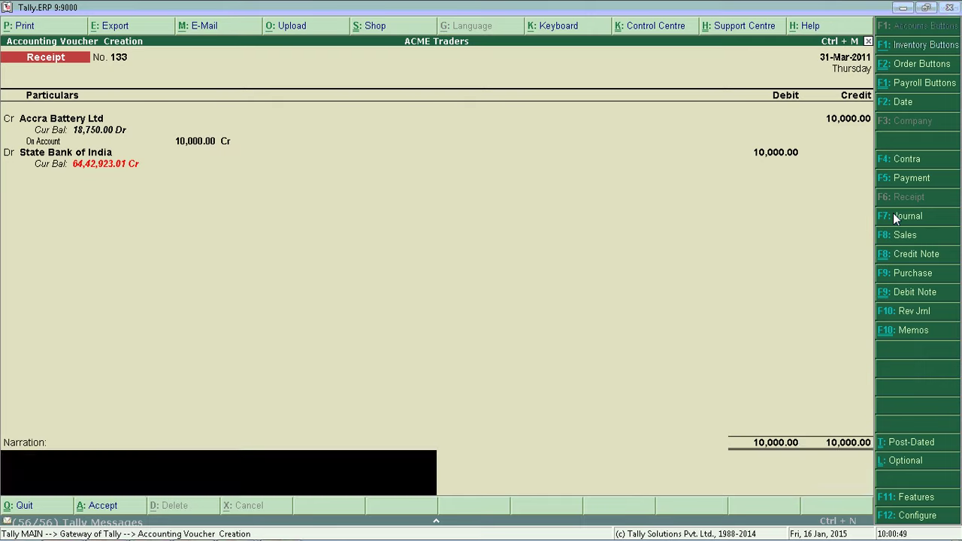
pyautogui.press('Return')
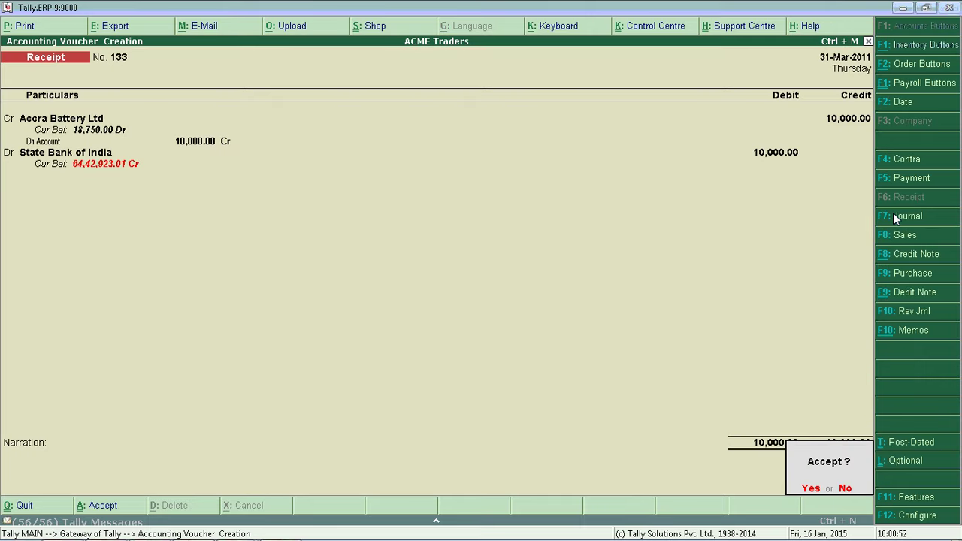
pyautogui.press('Return')
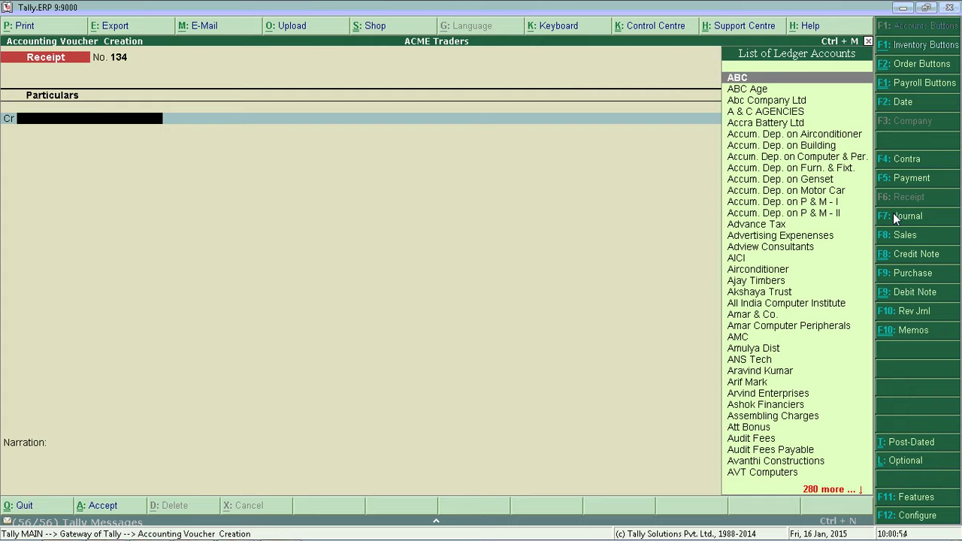
# - Leave voucher entry and set Alter Banking Features to Yes in F11 Accounting Features
pyautogui.press('Escape')
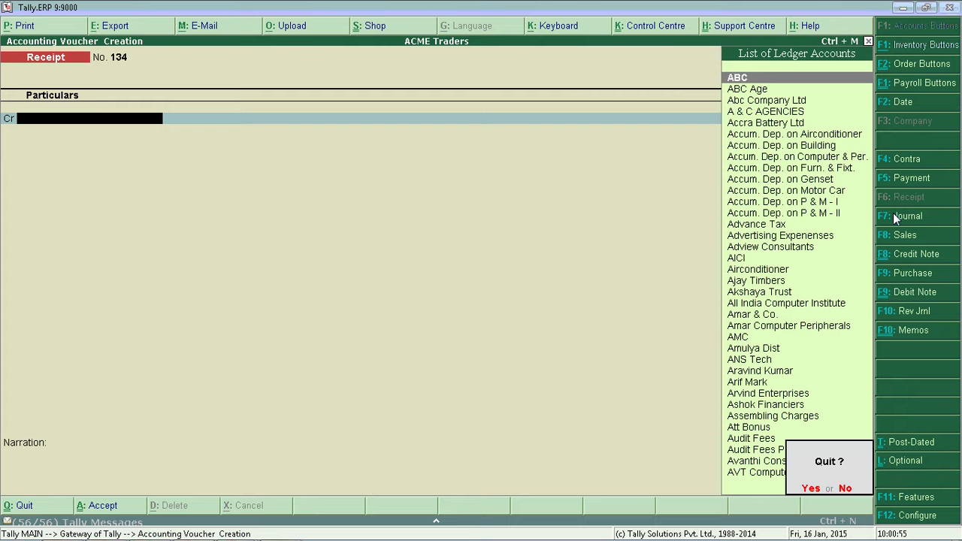
pyautogui.press('Return')
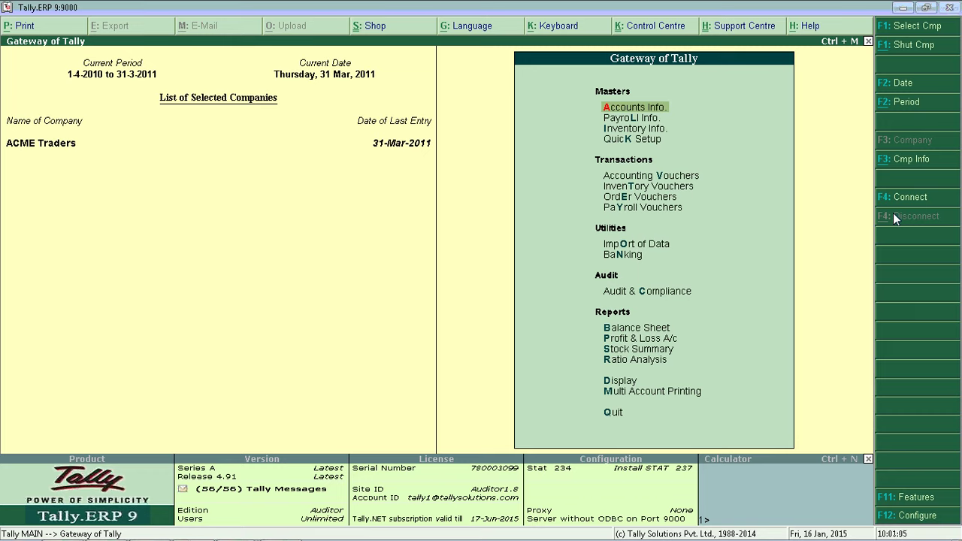
pyautogui.press('F11')
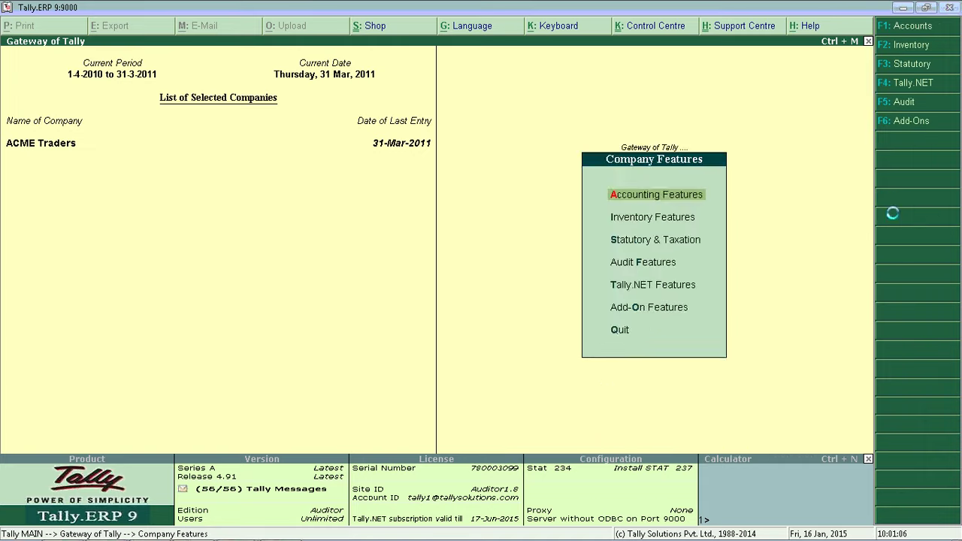
pyautogui.press('Return')
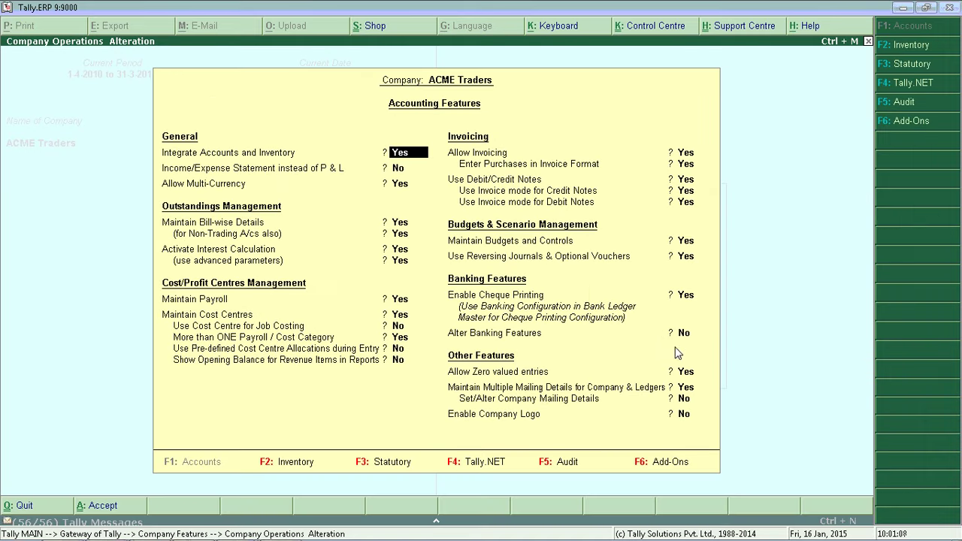
pyautogui.click(685, 333)
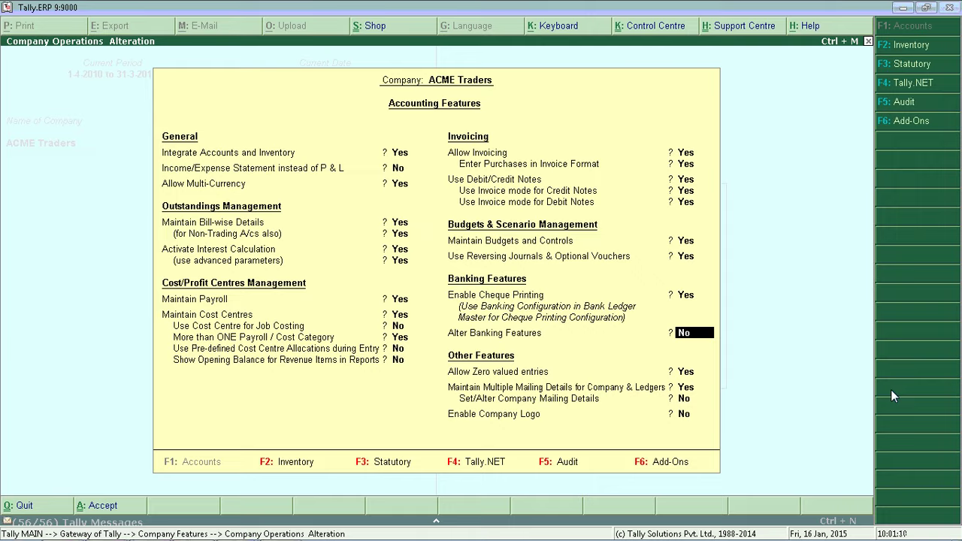
pyautogui.press('y')
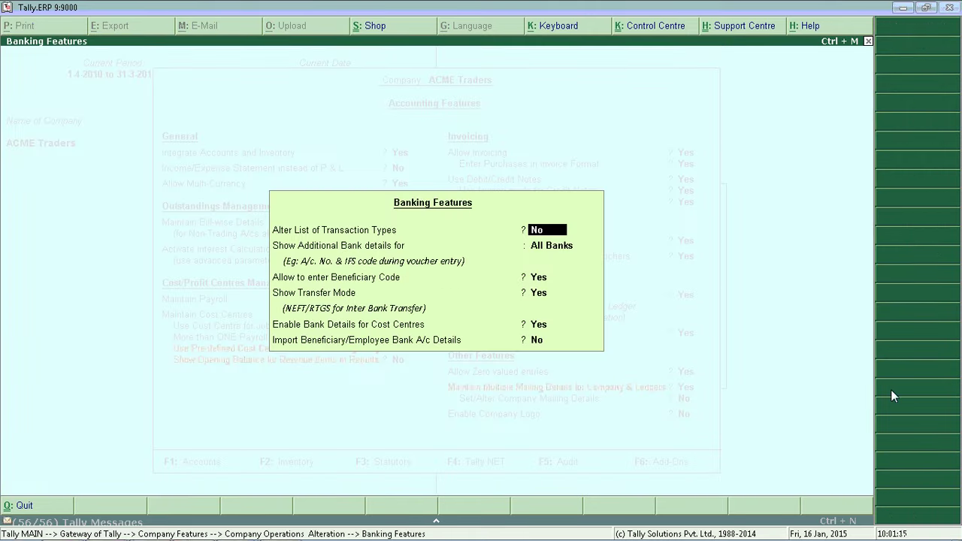
# - Exclude ATM for payments and receipts, leaving Cheque/DD payments and receipts allowed
pyautogui.press('y')
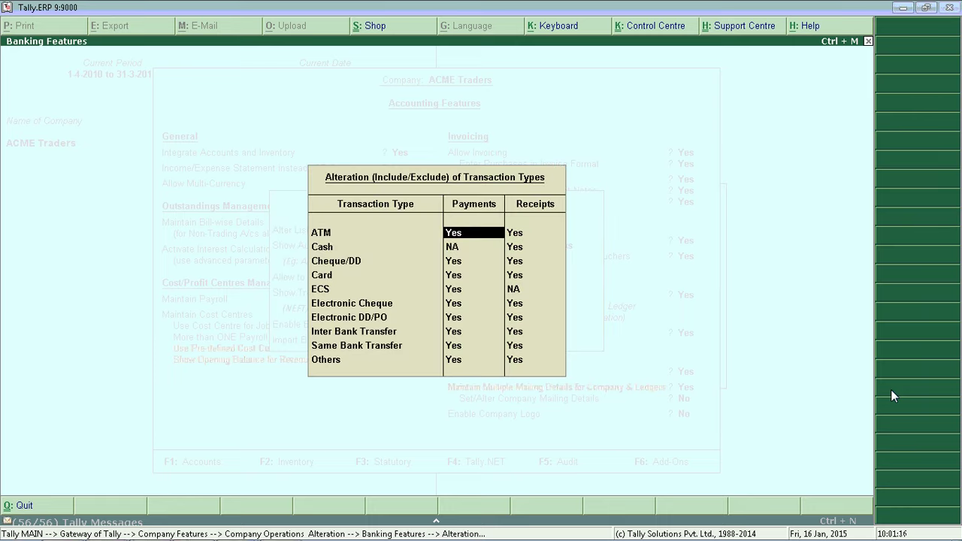
pyautogui.press('Return')
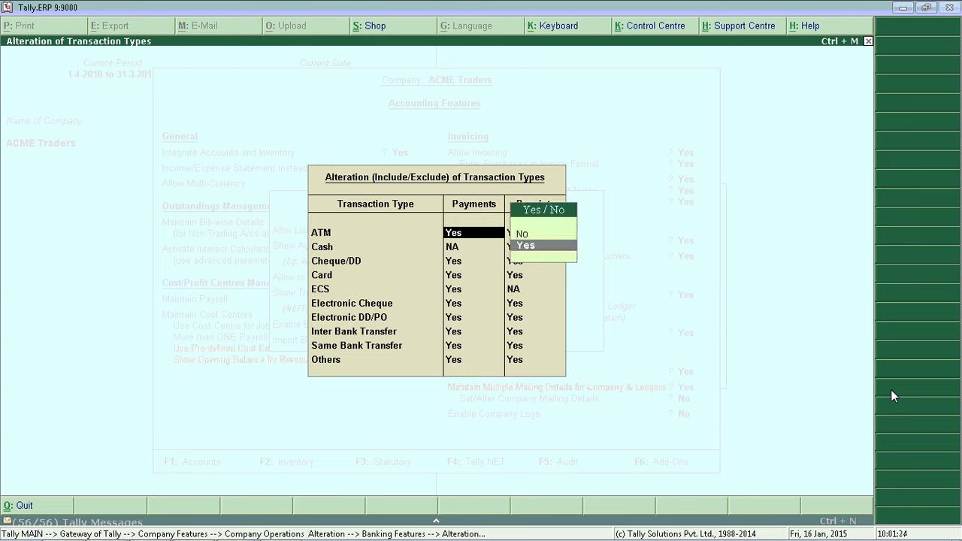
pyautogui.press('Up')
pyautogui.press('Return')
pyautogui.press('Up')
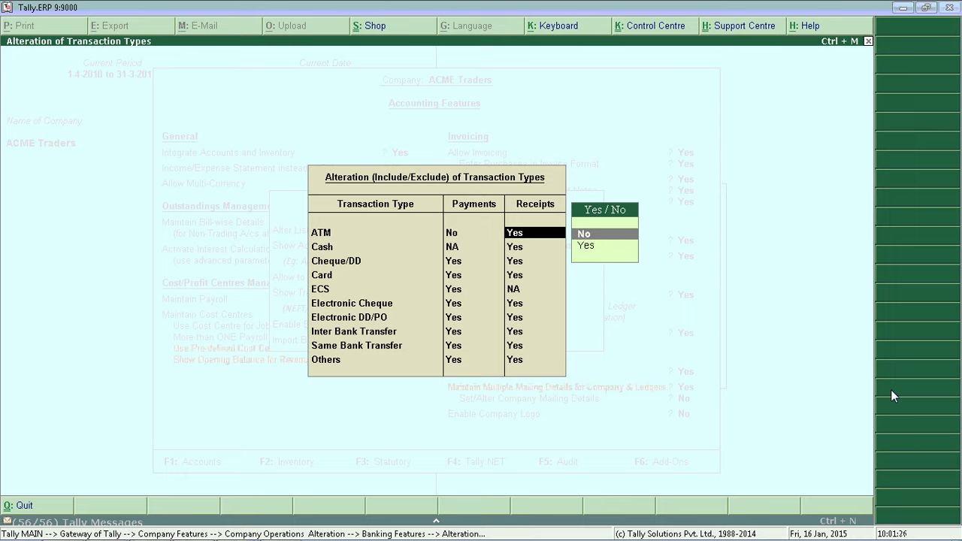
pyautogui.press('Return')
pyautogui.press('Return')
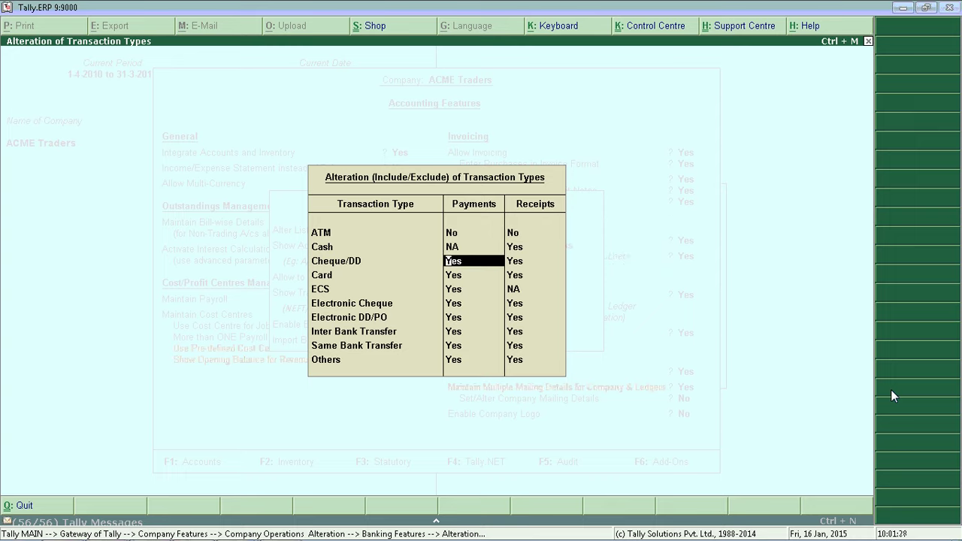
pyautogui.press('Return')
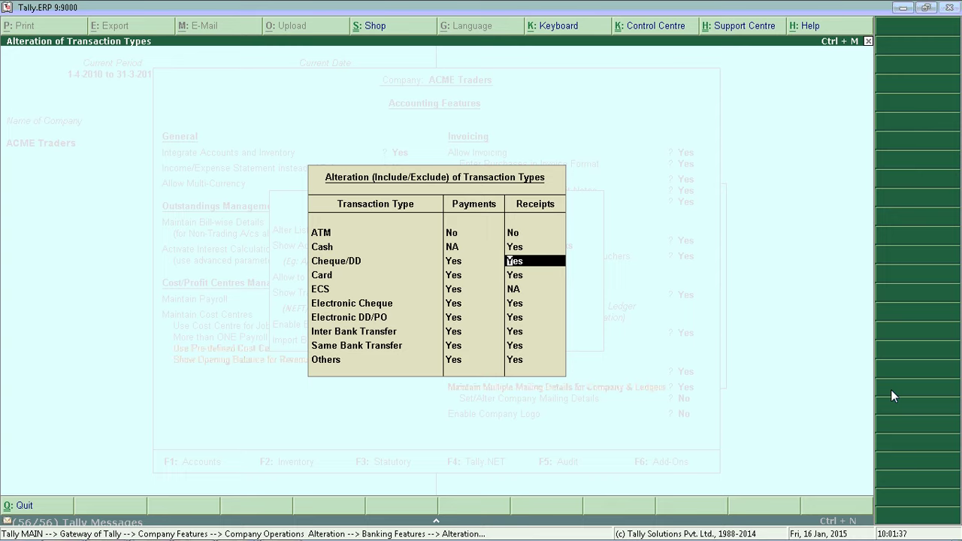
pyautogui.press('Return')
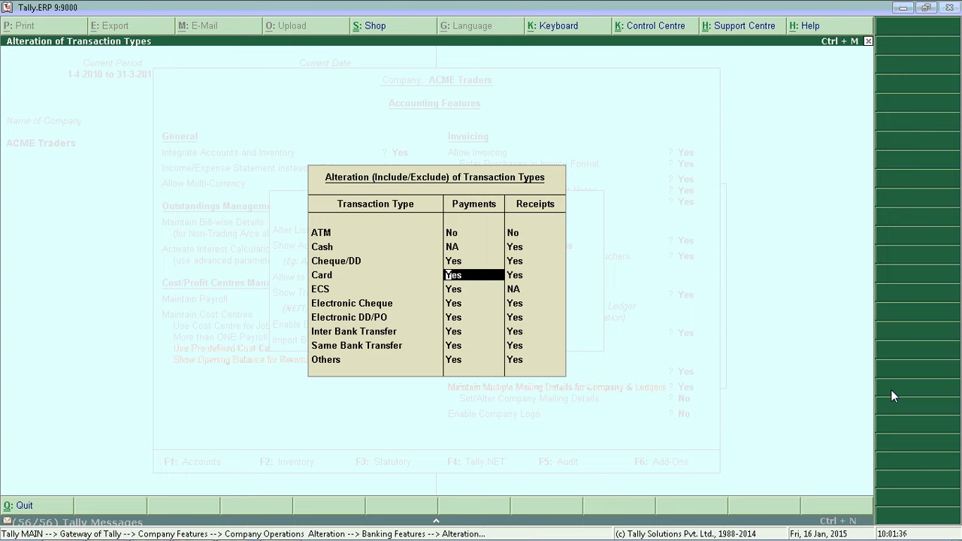
# - Exclude ECS payments, then accept all feature screens back to Gateway of Tally
pyautogui.press('Down')
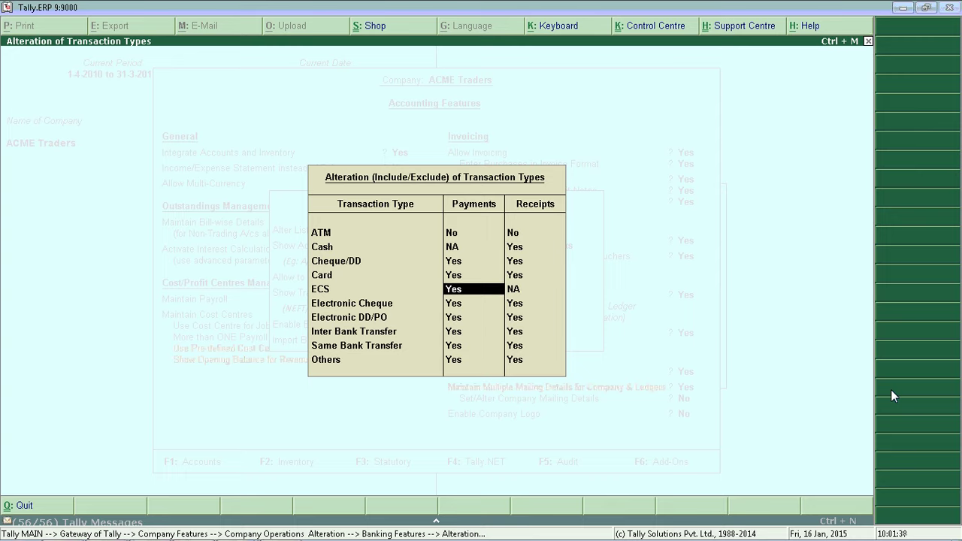
pyautogui.write('n')
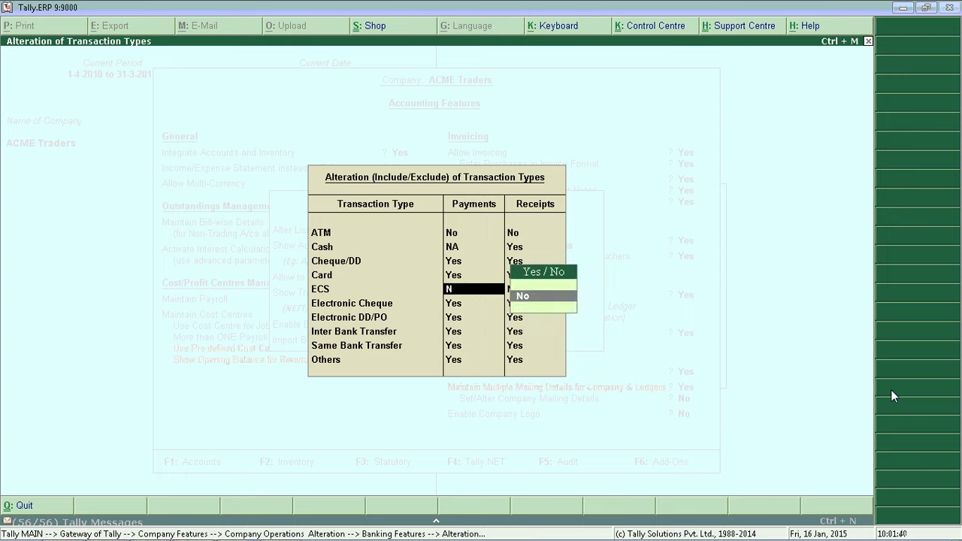
pyautogui.press('Return')
pyautogui.press('Return')
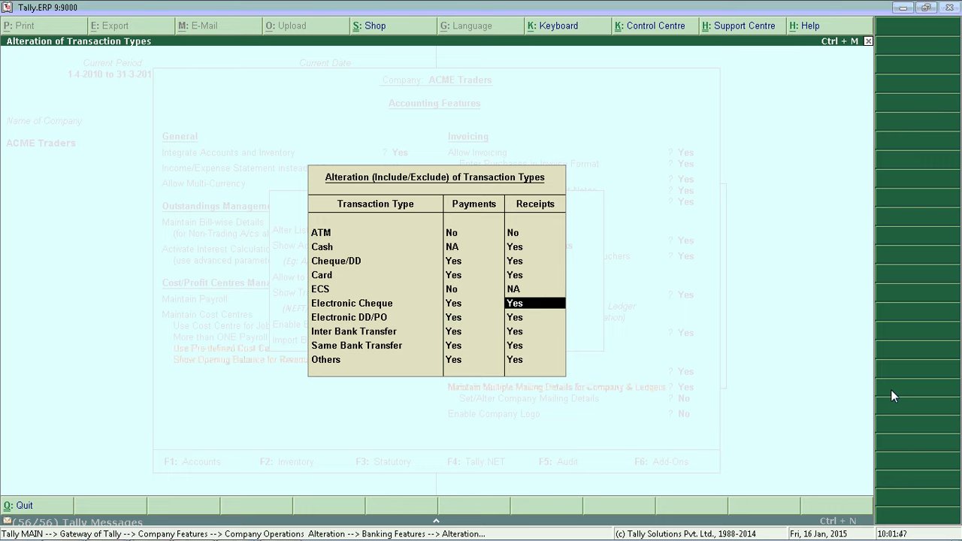
pyautogui.press('Return')
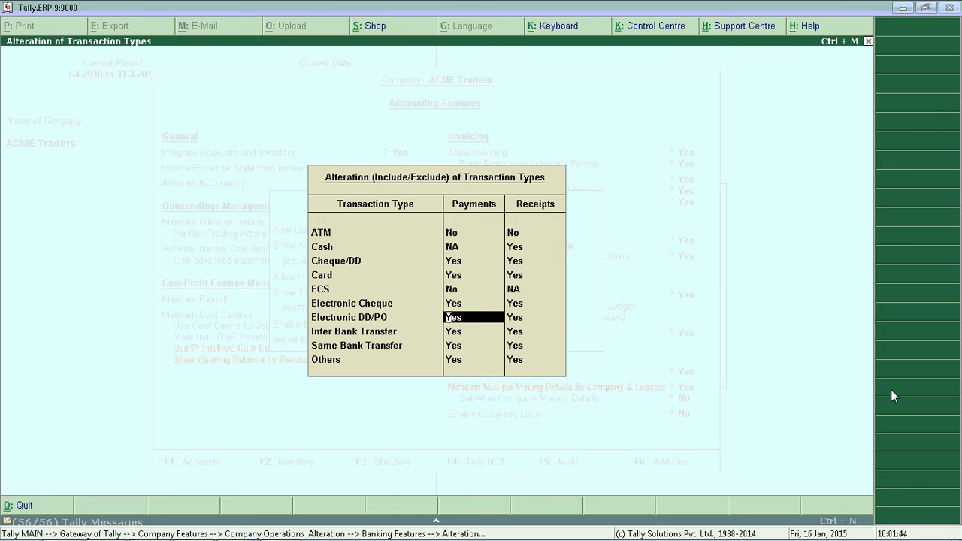
pyautogui.hotkey('ctrl', 'a')
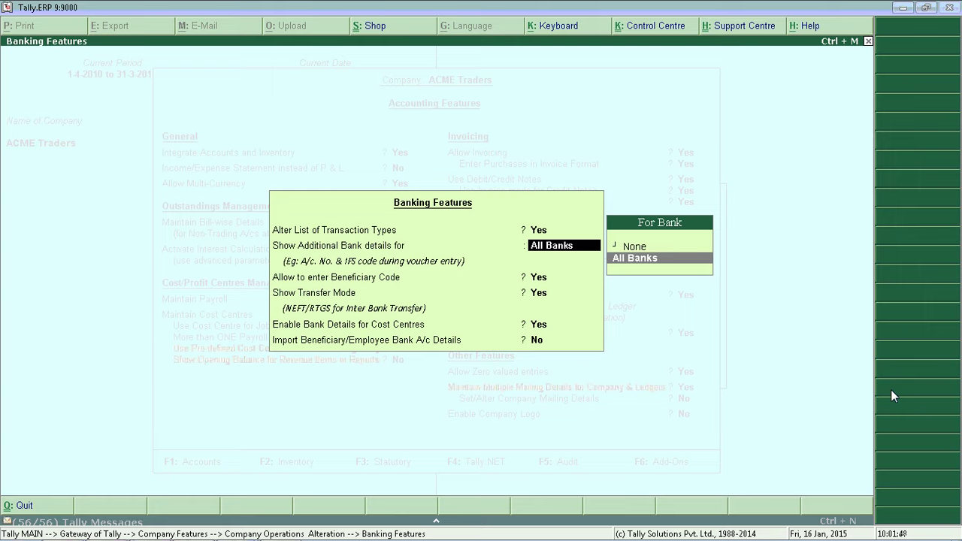
pyautogui.hotkey('ctrl', 'a')
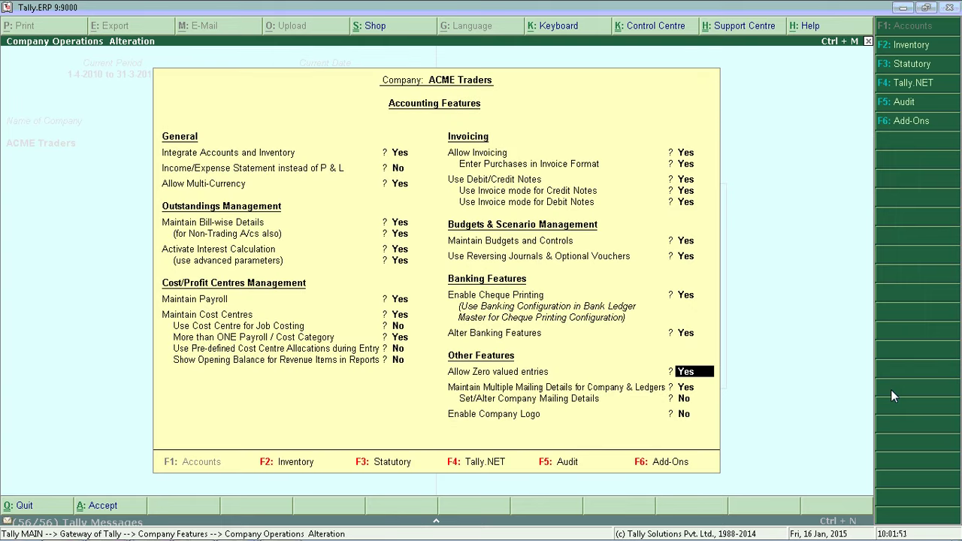
pyautogui.hotkey('ctrl', 'a')
pyautogui.press('Escape')
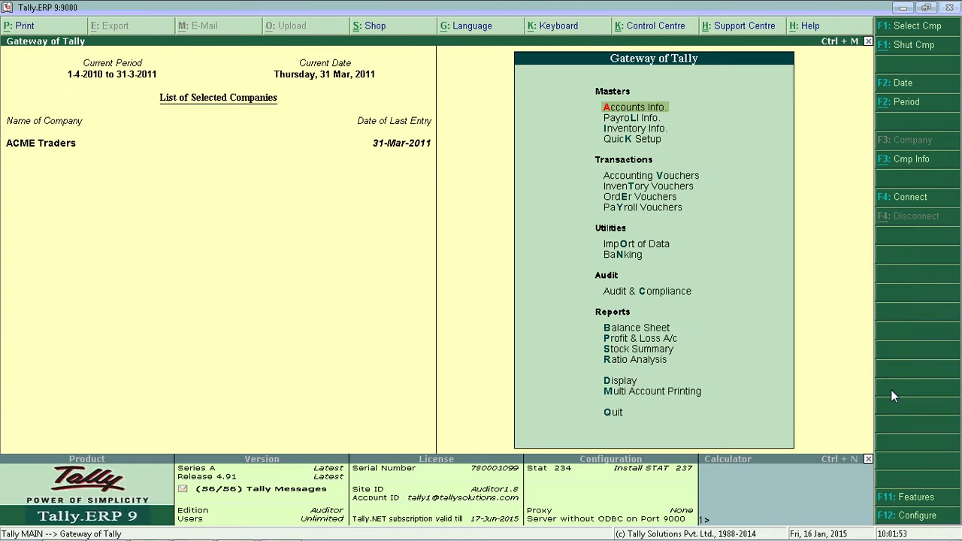
pyautogui.press('v')
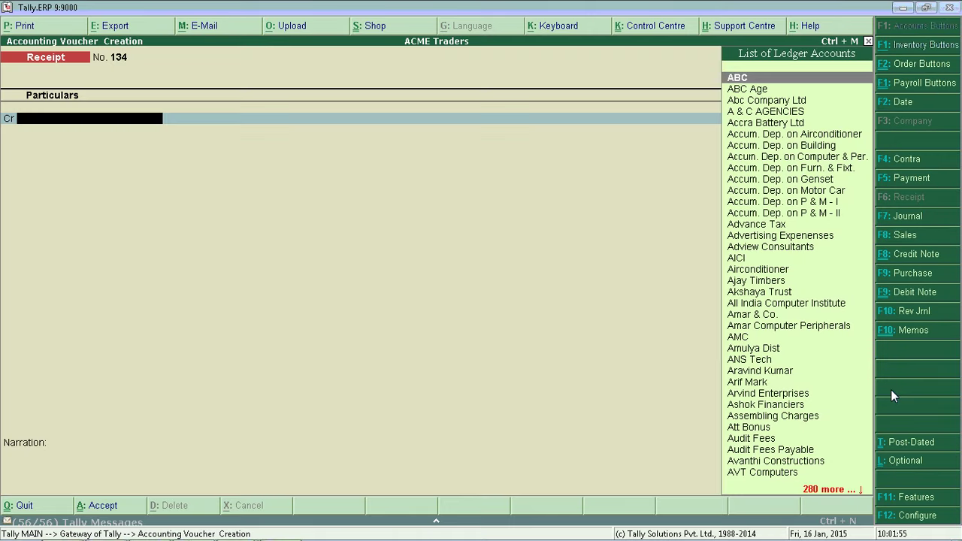
pyautogui.press('F5')
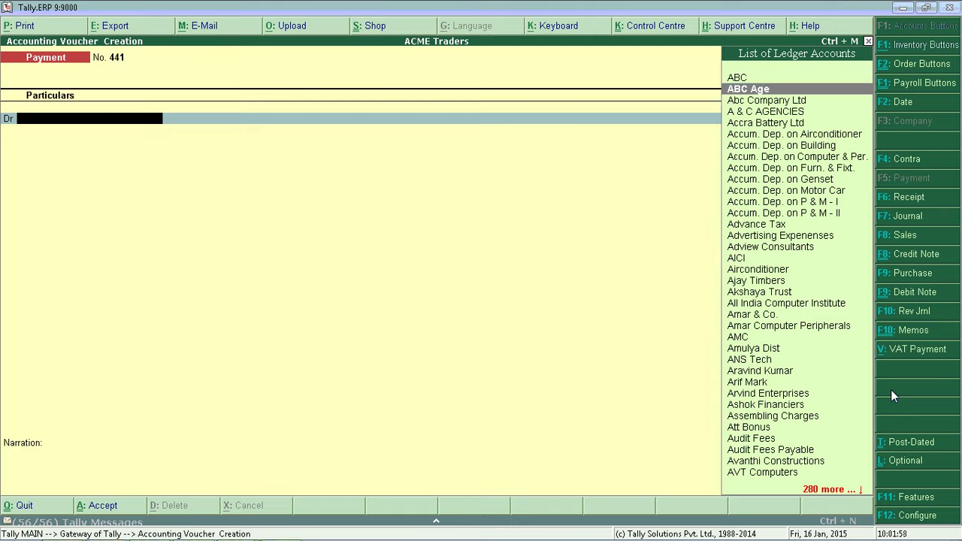
pyautogui.press('Down')
pyautogui.press('Down')
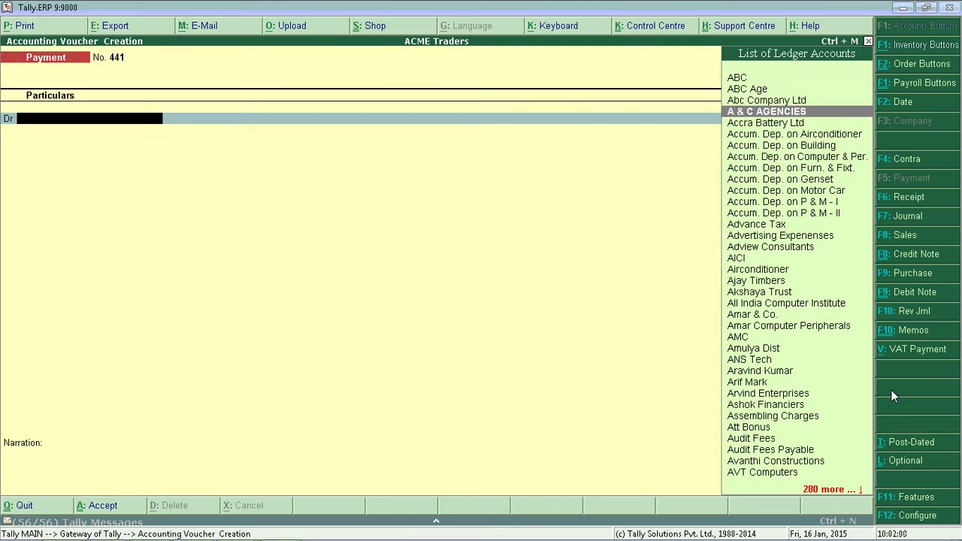
pyautogui.press('Return')
pyautogui.write('100')
pyautogui.press('Return')
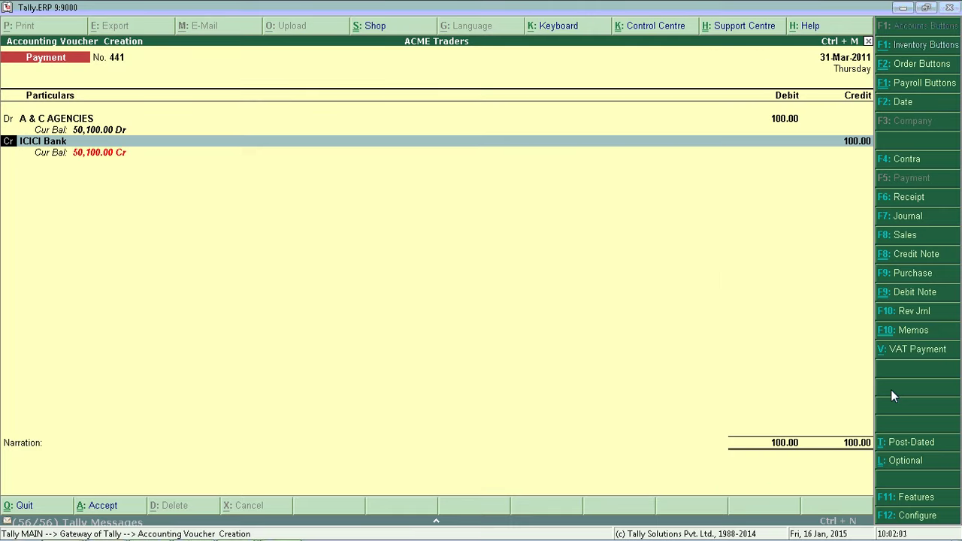
pyautogui.press('Return')
pyautogui.press('Return')
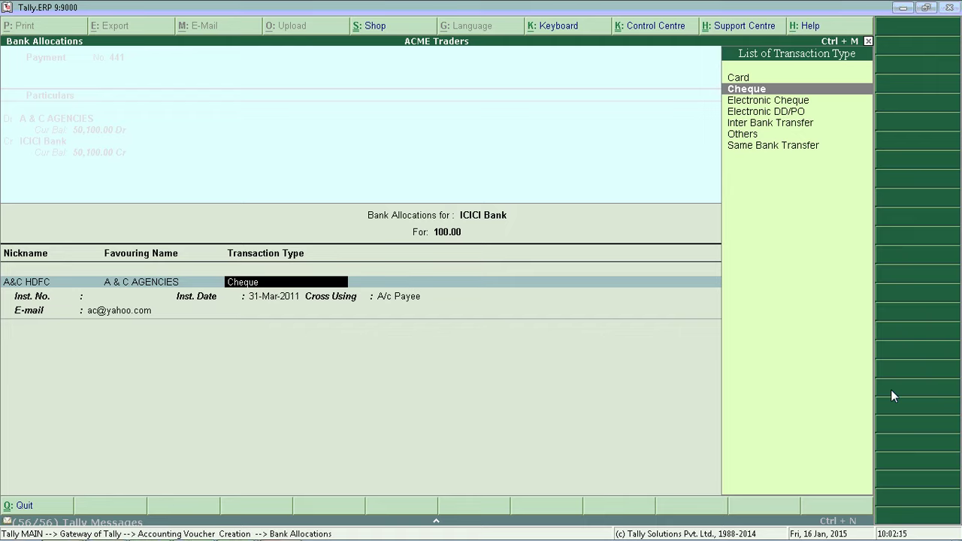
pyautogui.press('Escape')
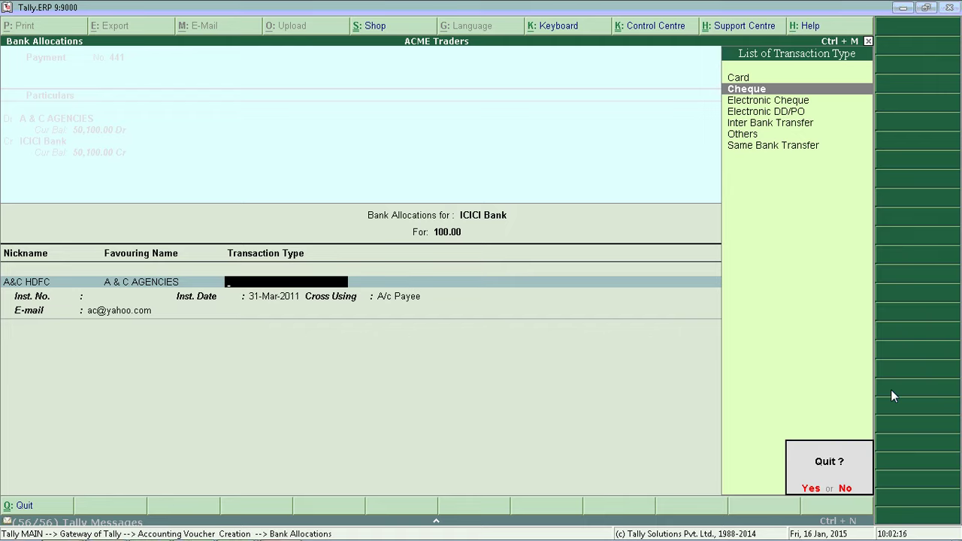
pyautogui.press('Return')
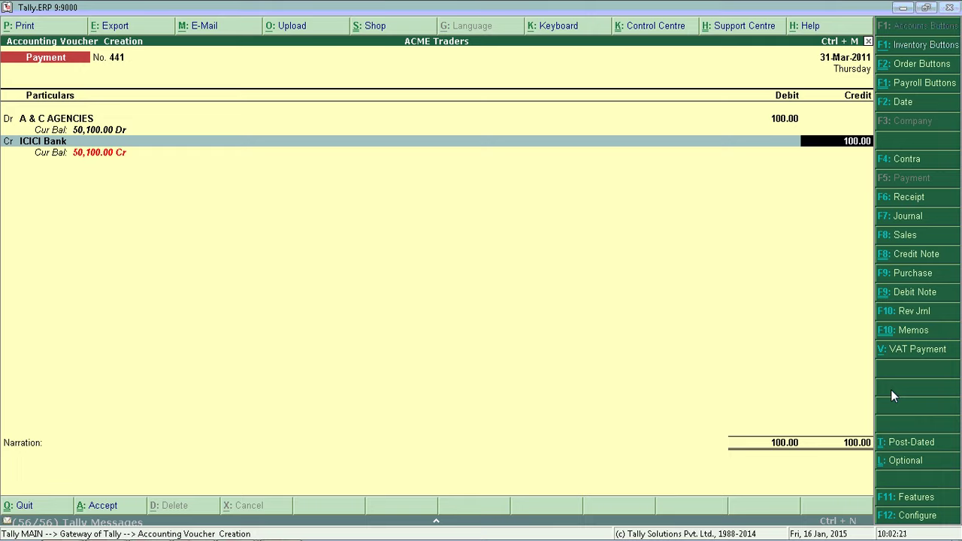
pyautogui.press('Escape')
pyautogui.press('Return')
pyautogui.hotkey('alt', 'Tab')
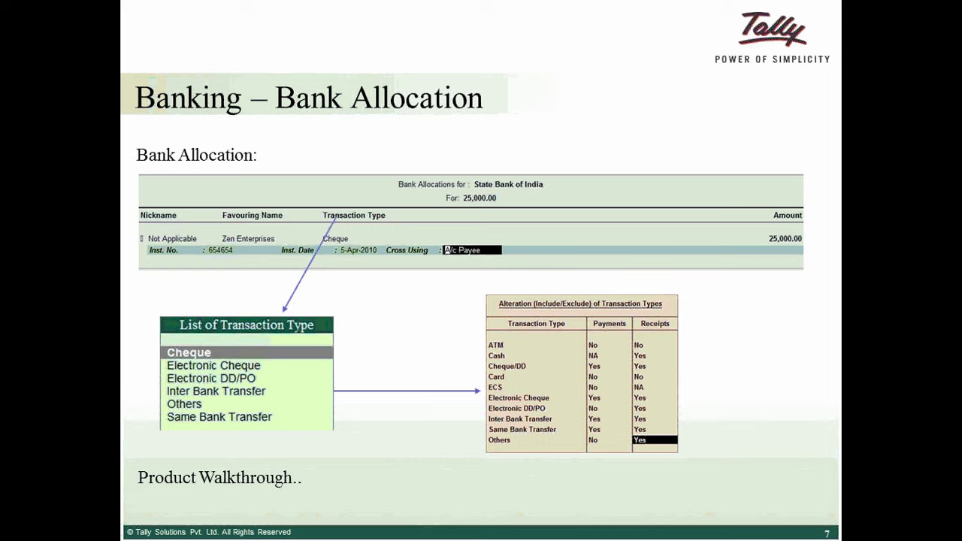
# - Advance the slideshow to slide 8, Banking – Cheque Management
pyautogui.press('Right')
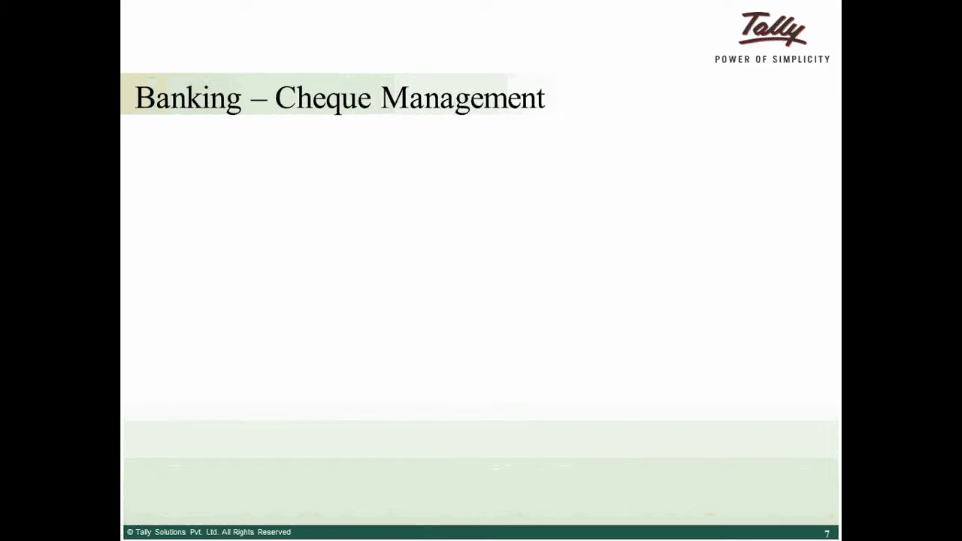
pyautogui.press('Right')
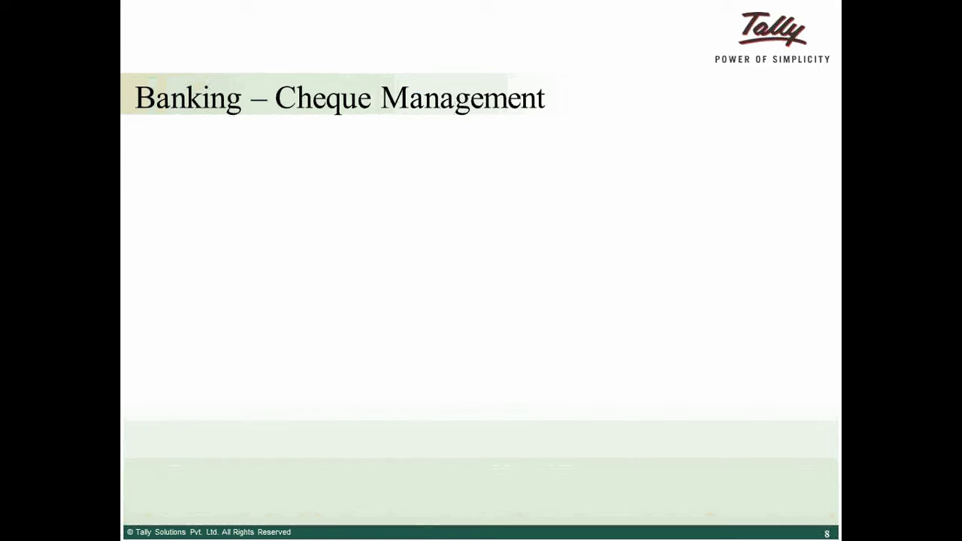
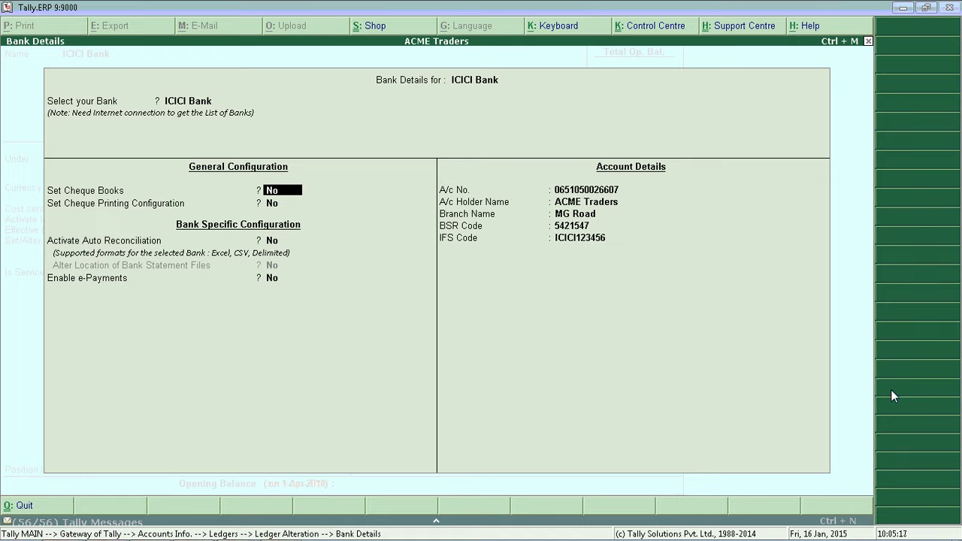
# - Set 'Set Cheque Books' to Yes for ICICI Bank to reach its Cheque Range screen
pyautogui.press('y')
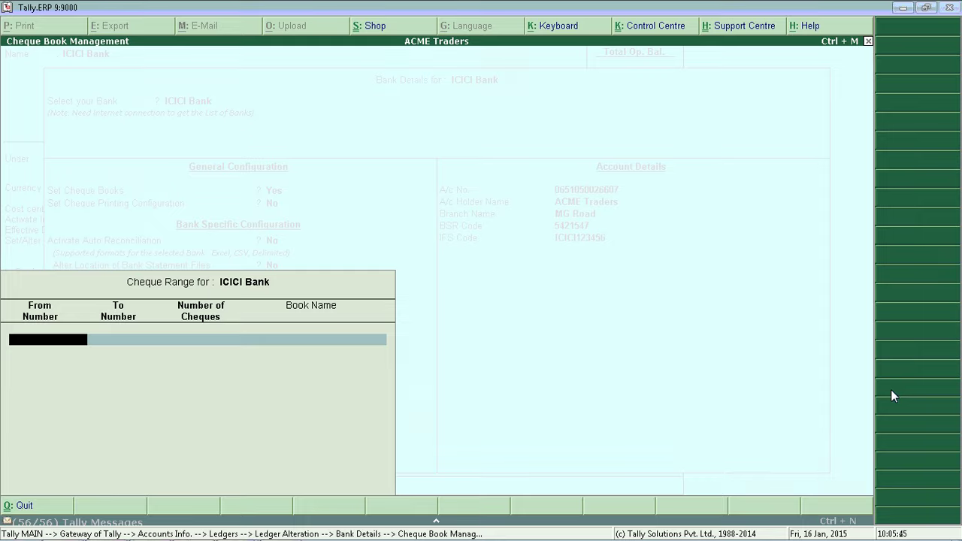
# - Add cheque book 963521 with 100 cheques named Accounts Team
pyautogui.write('963521')
pyautogui.press('Return')
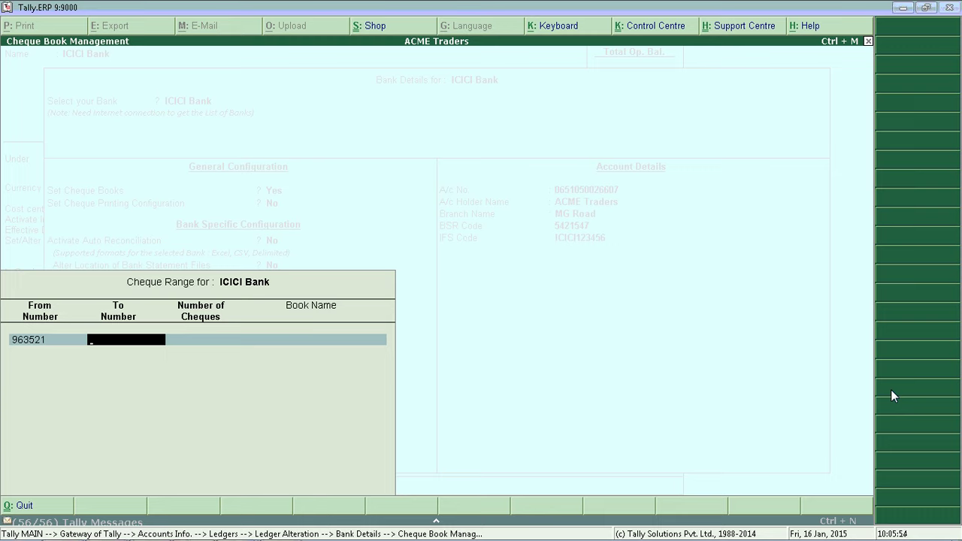
pyautogui.press('Return')
pyautogui.write('100')
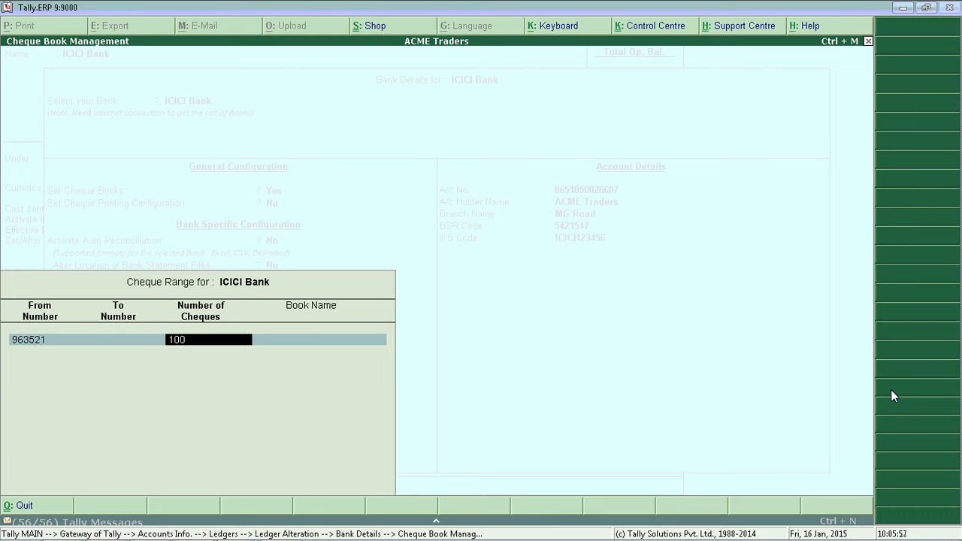
pyautogui.press('Return')
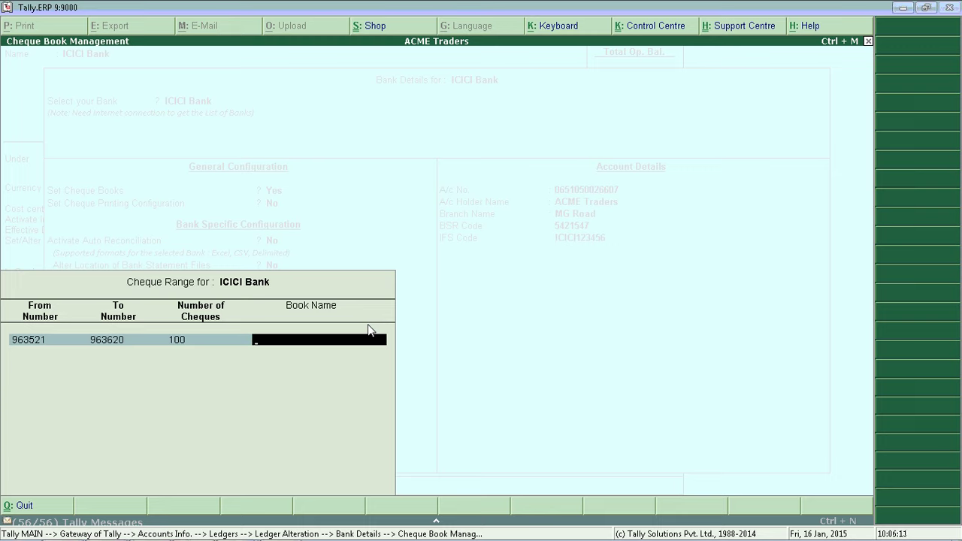
pyautogui.write('Accounts Team')
pyautogui.press('Return')
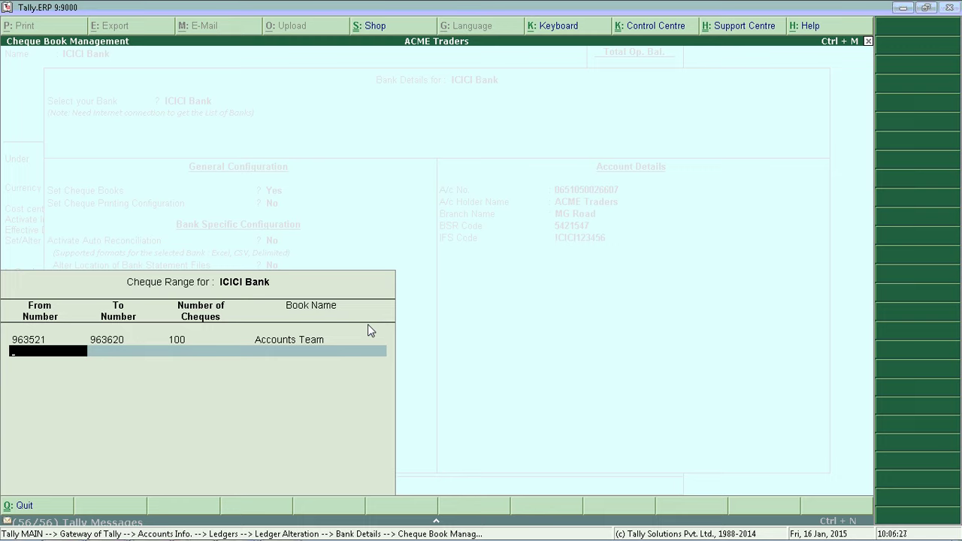
# - Add cheque book 554415 with 50 cheques named HR, correcting the five-digit entry, and close the ranges
pyautogui.write('55441')
pyautogui.press('Return')
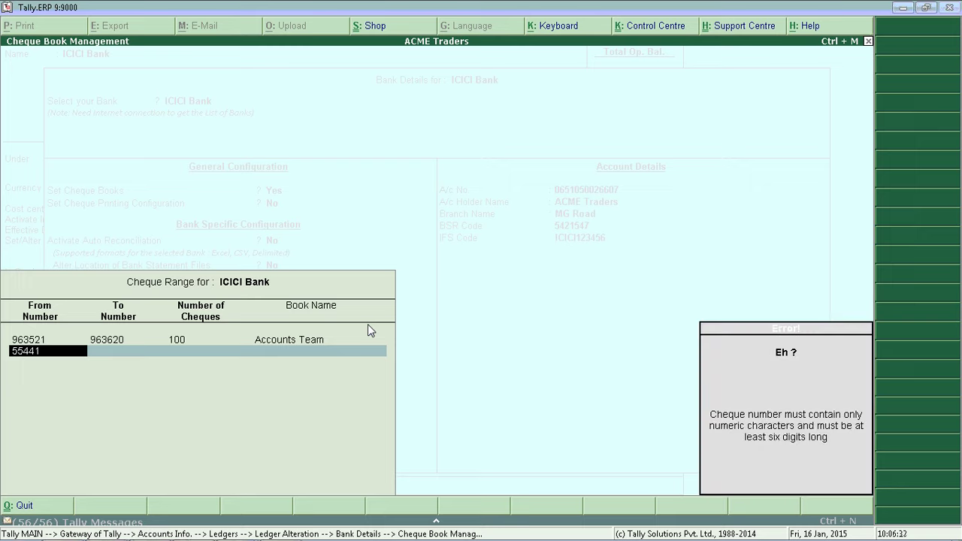
pyautogui.press('Return')
pyautogui.write('5')
pyautogui.press('Return')
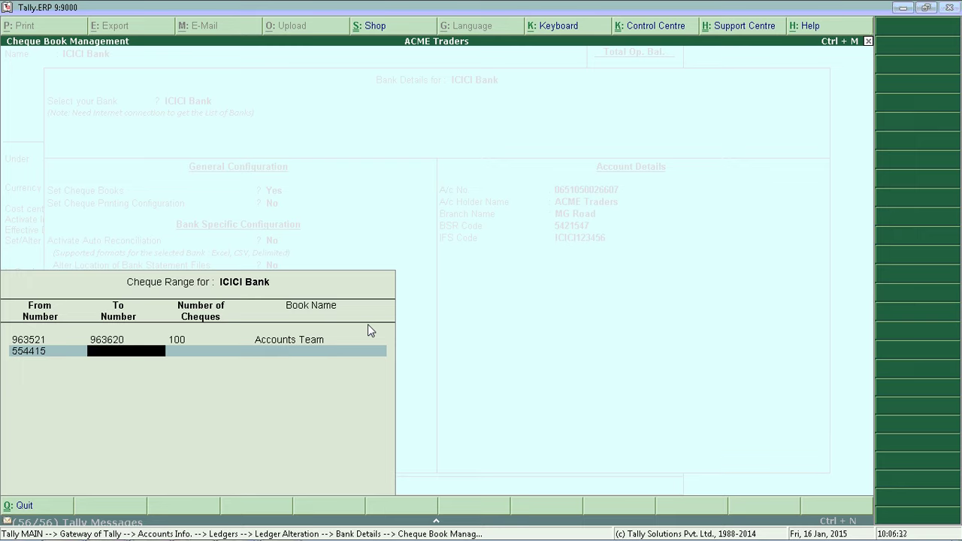
pyautogui.press('Return')
pyautogui.write('50')
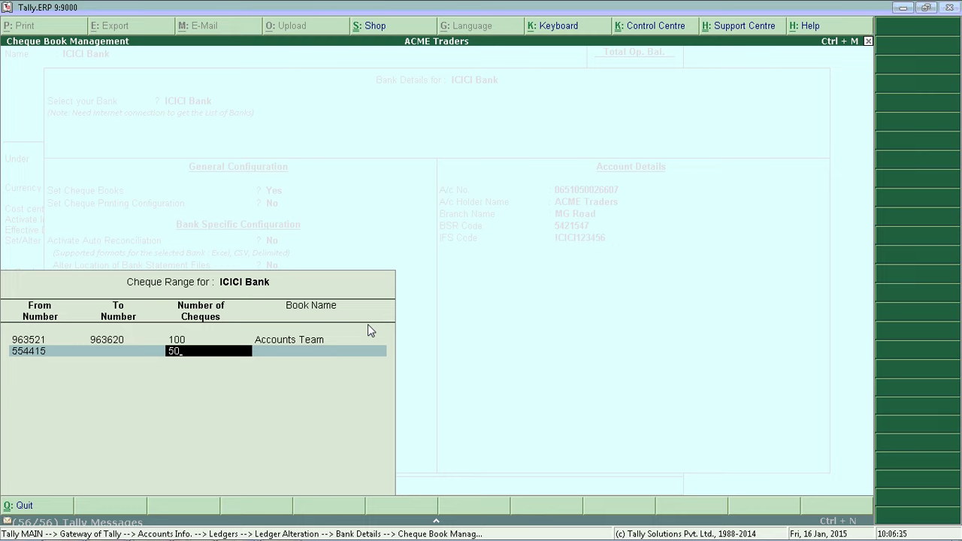
pyautogui.press('Return')
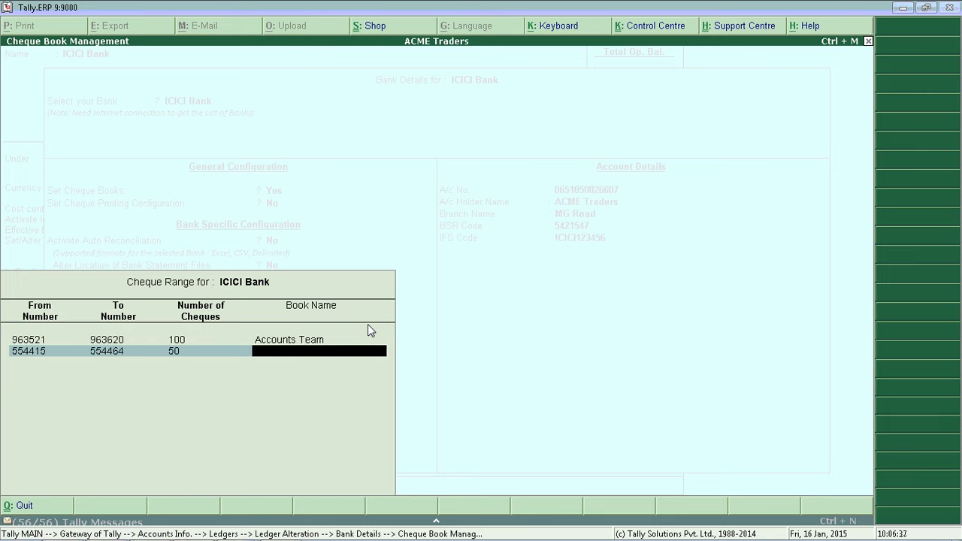
pyautogui.write('HR')
pyautogui.press('Return')
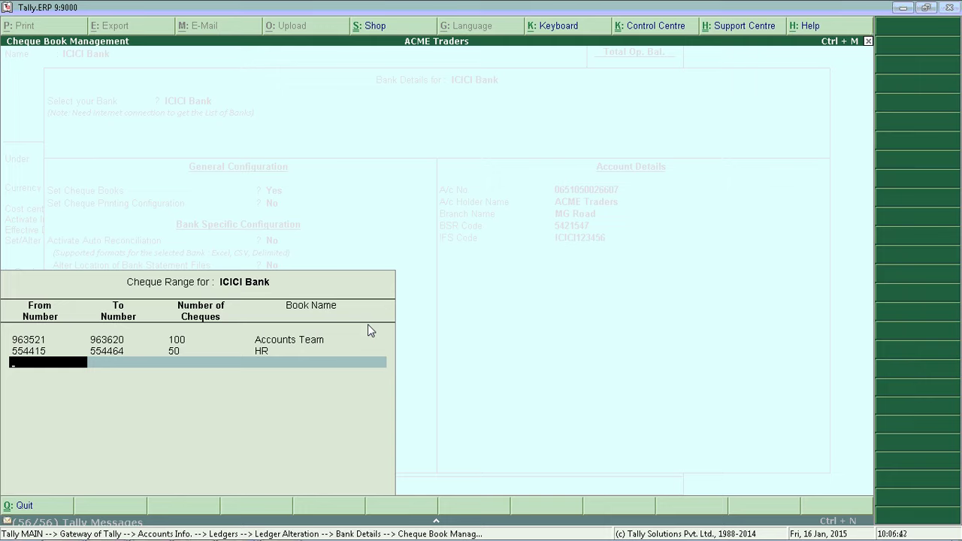
pyautogui.press('Return')
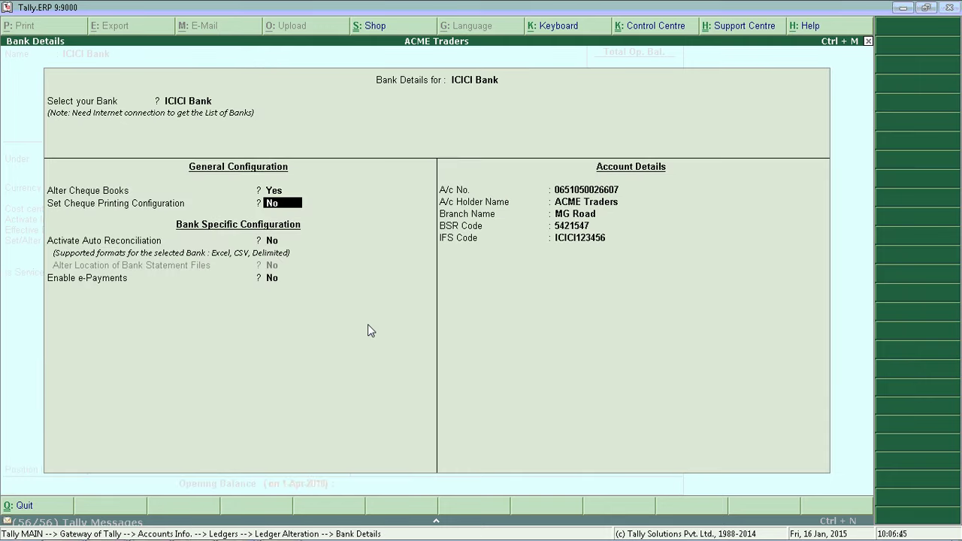
# - Accept the bank details and ICICI Bank ledger alteration, then return to Gateway of Tally
pyautogui.hotkey('ctrl', 'a')
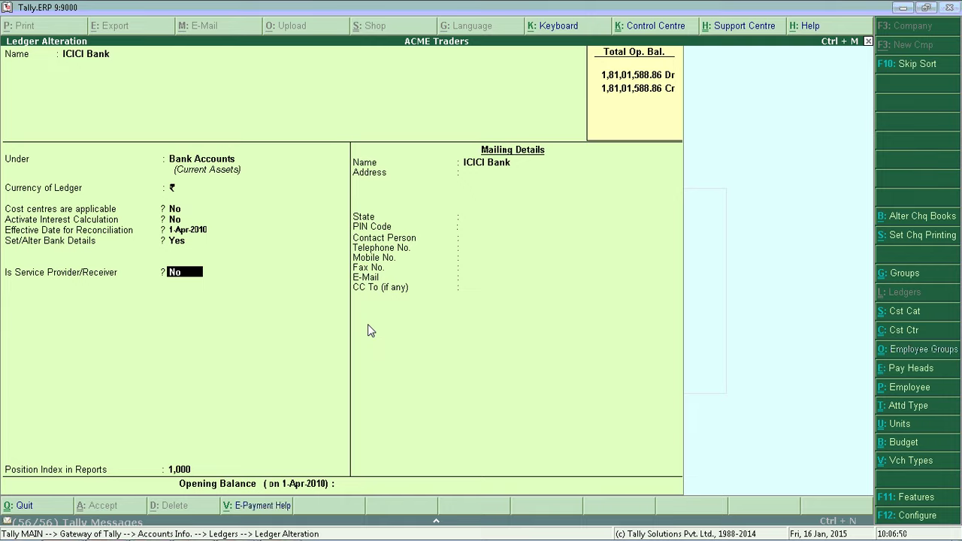
pyautogui.hotkey('ctrl', 'a')
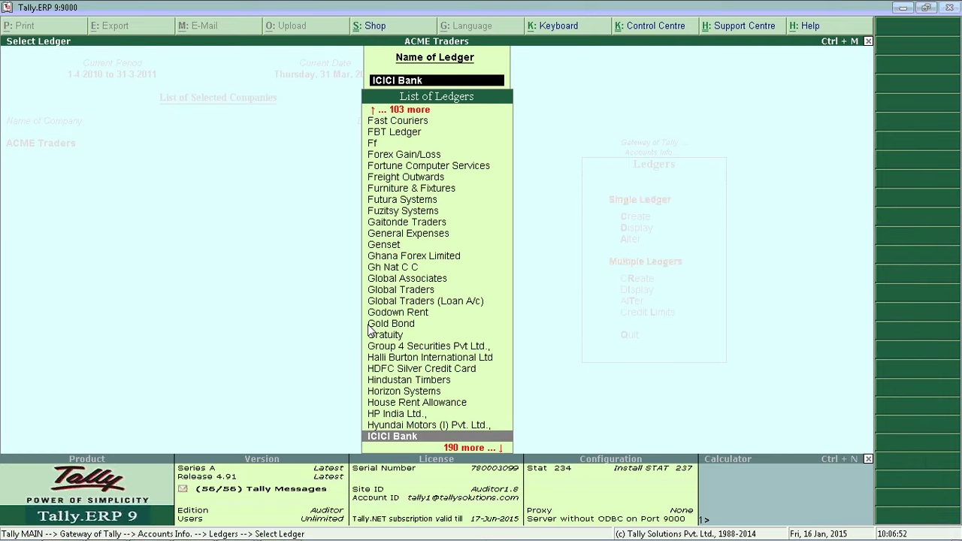
pyautogui.press('Escape')
pyautogui.press('Escape')
pyautogui.press('Escape')
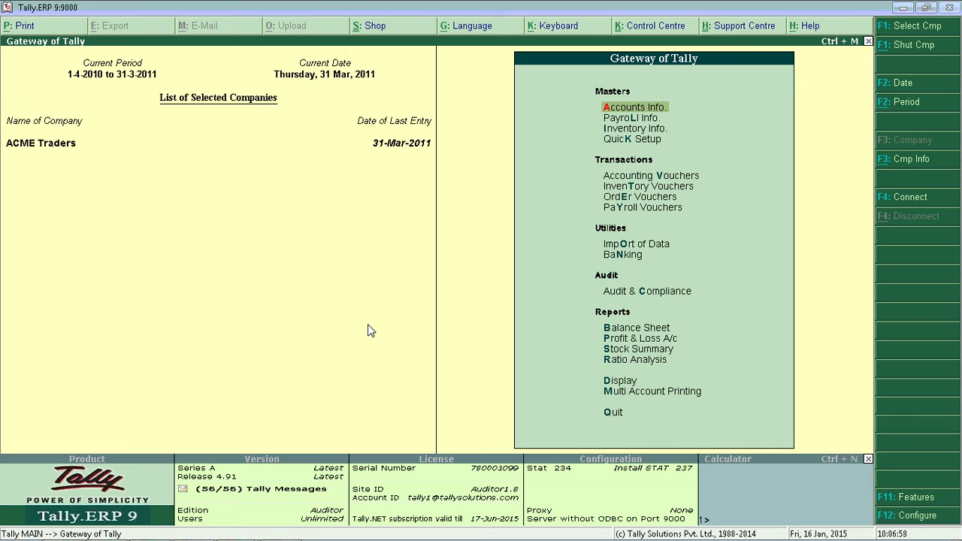
# - Debit Advertising Expenenses 5,000 to Administration Branch and credit ICICI Bank in Payment 441
pyautogui.press('v')
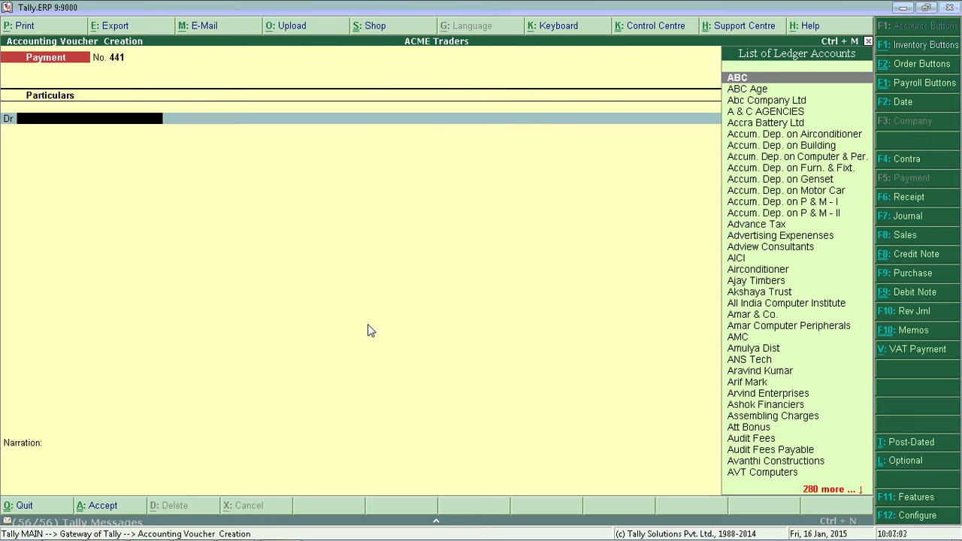
pyautogui.press('Down')
pyautogui.press('Down')
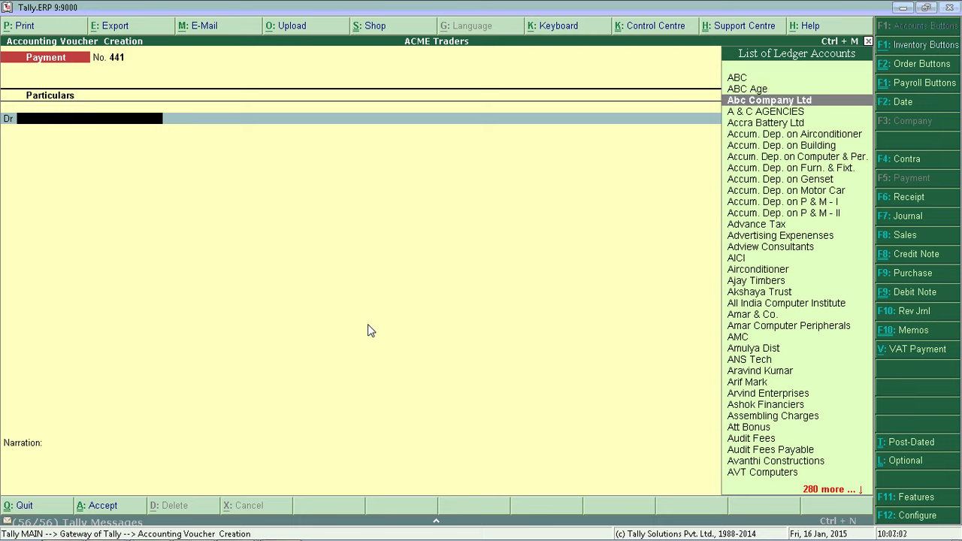
pyautogui.press('Down')
pyautogui.press('Down')
pyautogui.press('Down')
pyautogui.press('Down')
pyautogui.press('Down')
pyautogui.press('Down')
pyautogui.press('Down')
pyautogui.press('Down')
pyautogui.press('Down')
pyautogui.press('Down')
pyautogui.press('Down')
pyautogui.press('Down')
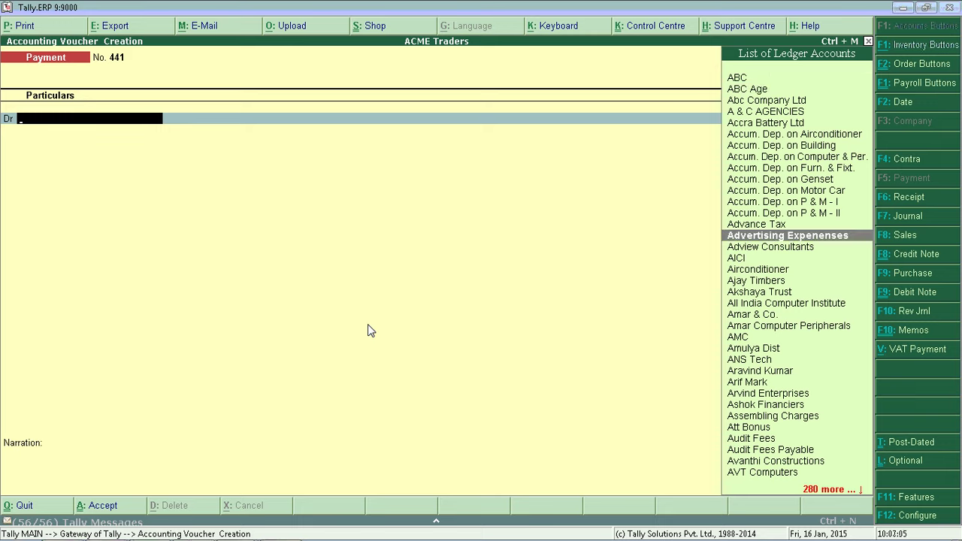
pyautogui.press('Return')
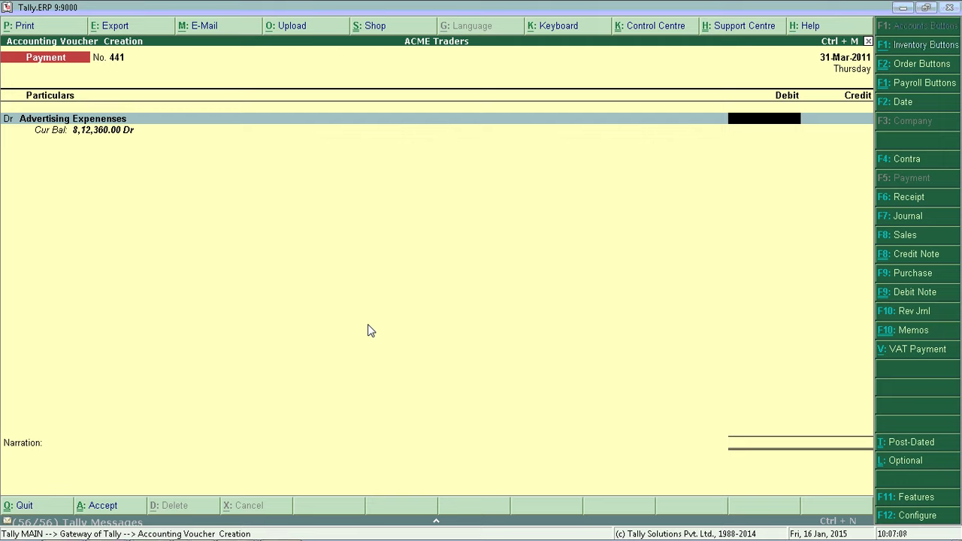
pyautogui.write('5000')
pyautogui.press('Return')
pyautogui.press('Return')
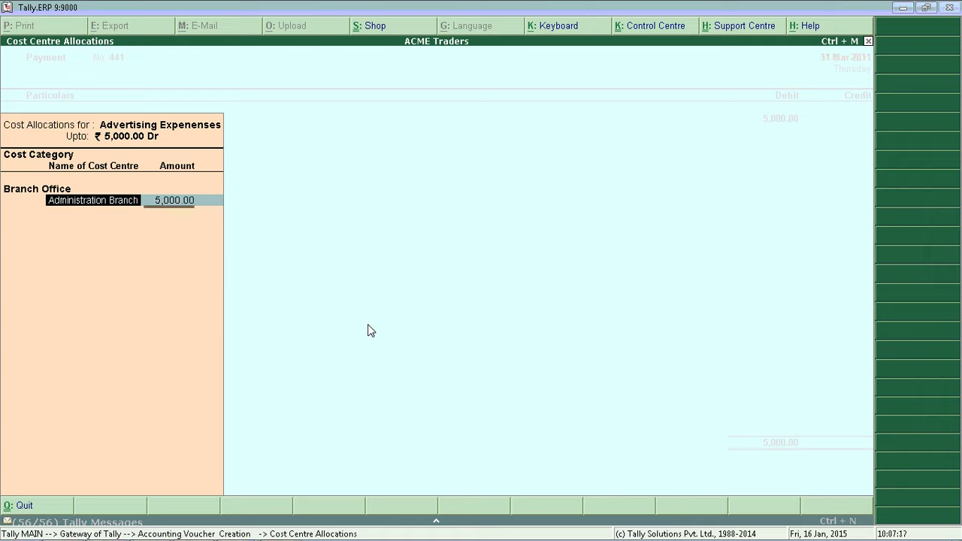
pyautogui.press('Return')
pyautogui.press('Return')
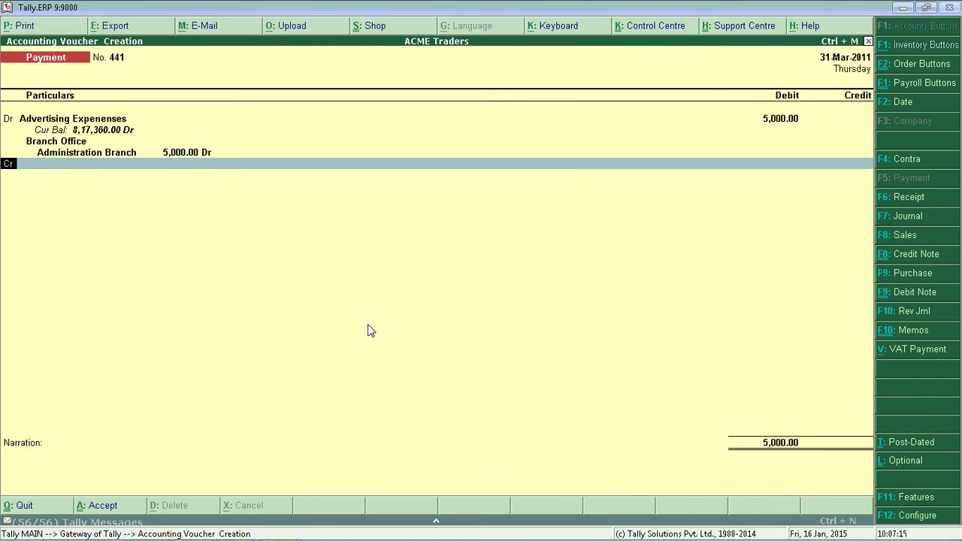
pyautogui.press('Return')
pyautogui.write('ic')
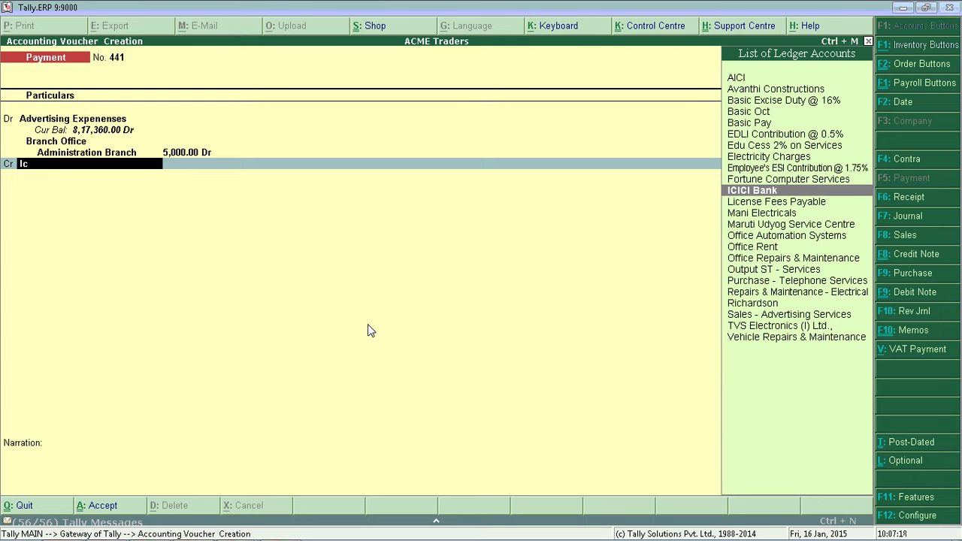
pyautogui.press('Return')
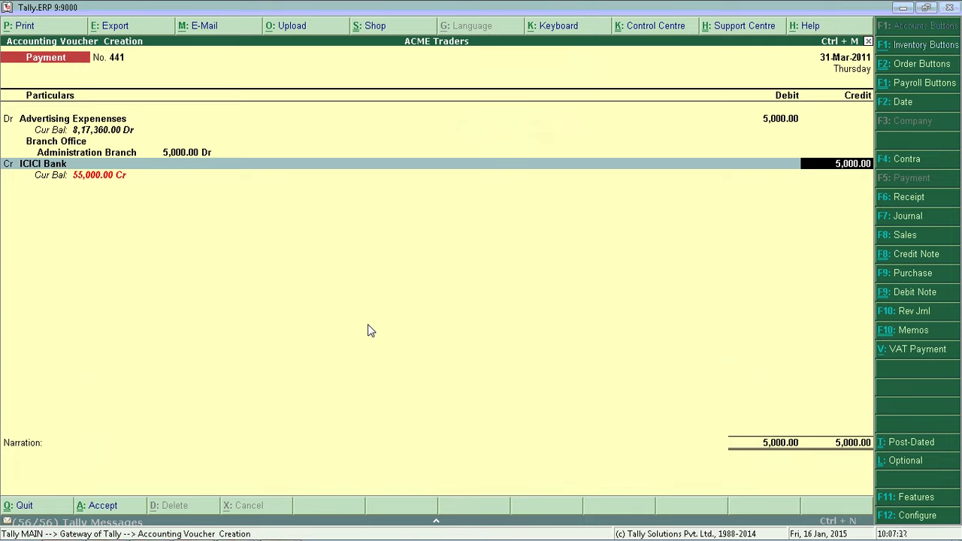
pyautogui.press('F12')
# - Set Use Auto Cheque Numbering and Allow Selection of Cheque Range to Yes in Payment Configuration
pyautogui.press('Down')
pyautogui.press('Down')
pyautogui.press('Down')
pyautogui.press('Down')
pyautogui.press('Down')
pyautogui.press('Down')
pyautogui.press('Down')
pyautogui.press('Down')
pyautogui.press('Down')
pyautogui.press('Down')
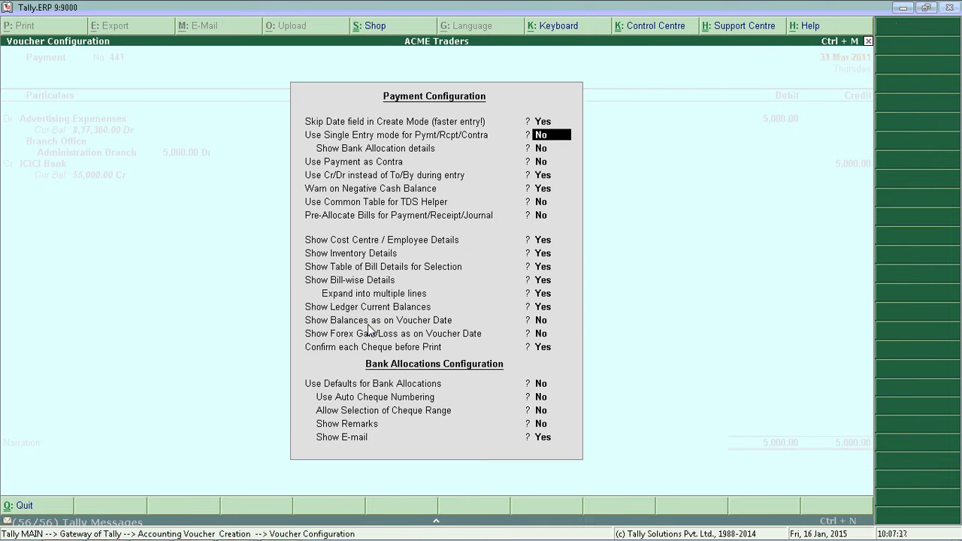
pyautogui.press('Down')
pyautogui.press('Down')
pyautogui.press('Down')
pyautogui.press('Down')
pyautogui.press('Down')
pyautogui.press('Down')
pyautogui.press('Down')
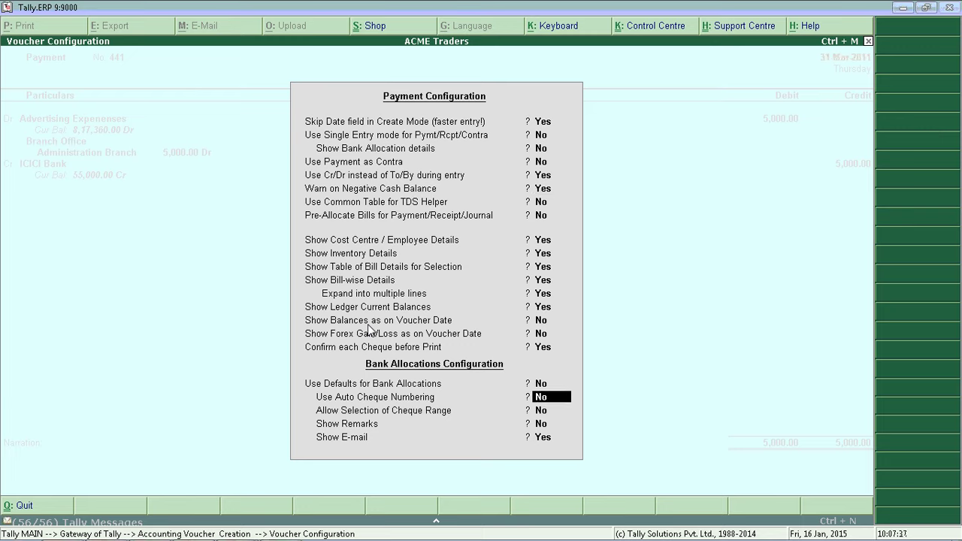
pyautogui.write('y')
pyautogui.press('Return')
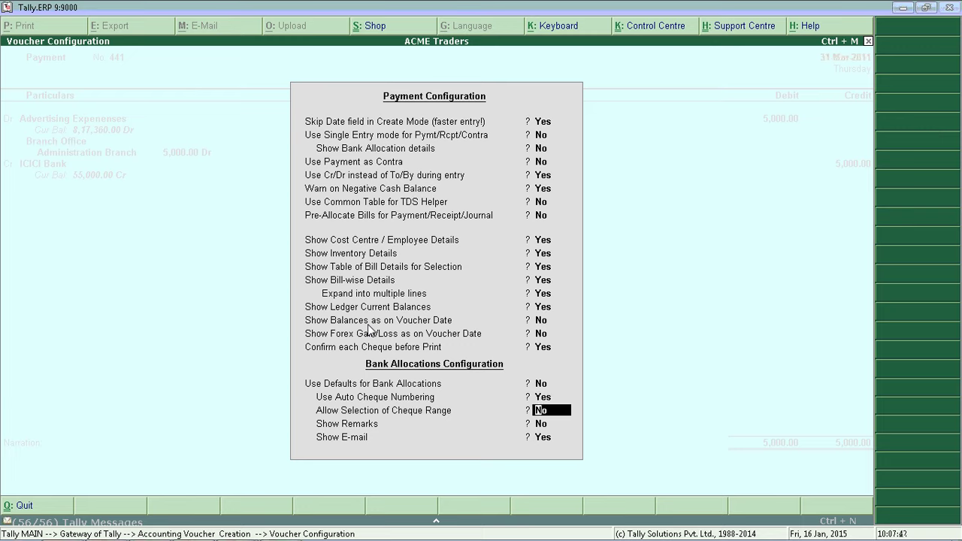
pyautogui.write('y')
pyautogui.press('Return')
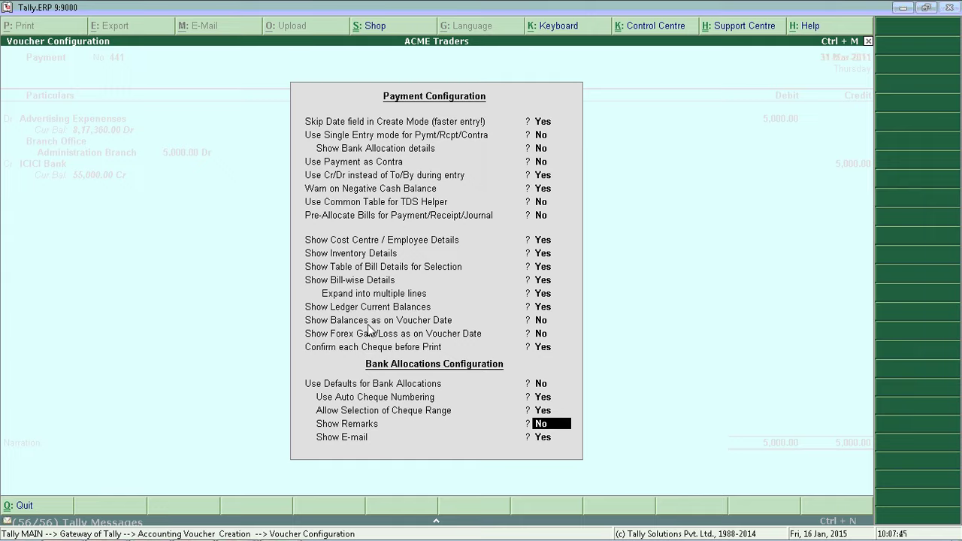
pyautogui.hotkey('ctrl', 'a')
pyautogui.press('Return')
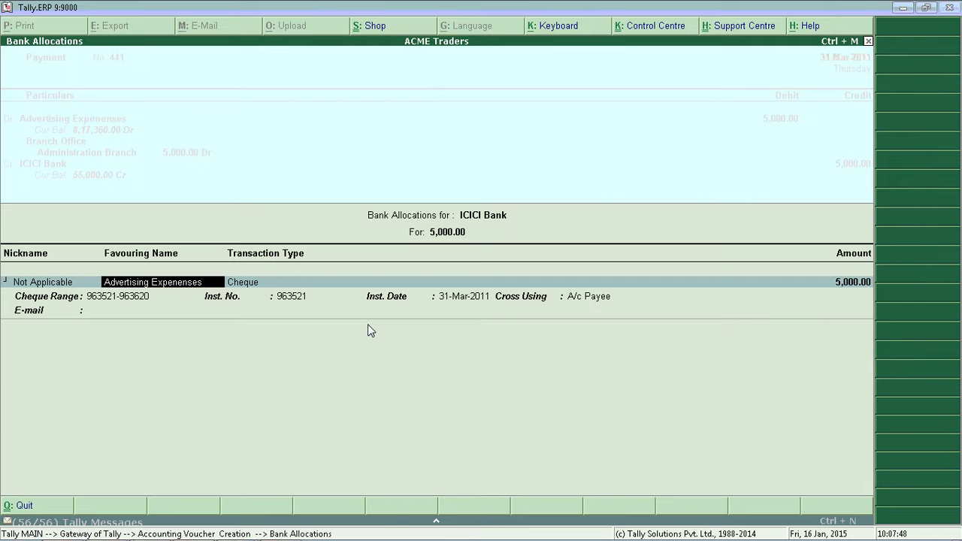
pyautogui.press('Return')
pyautogui.press('Return')
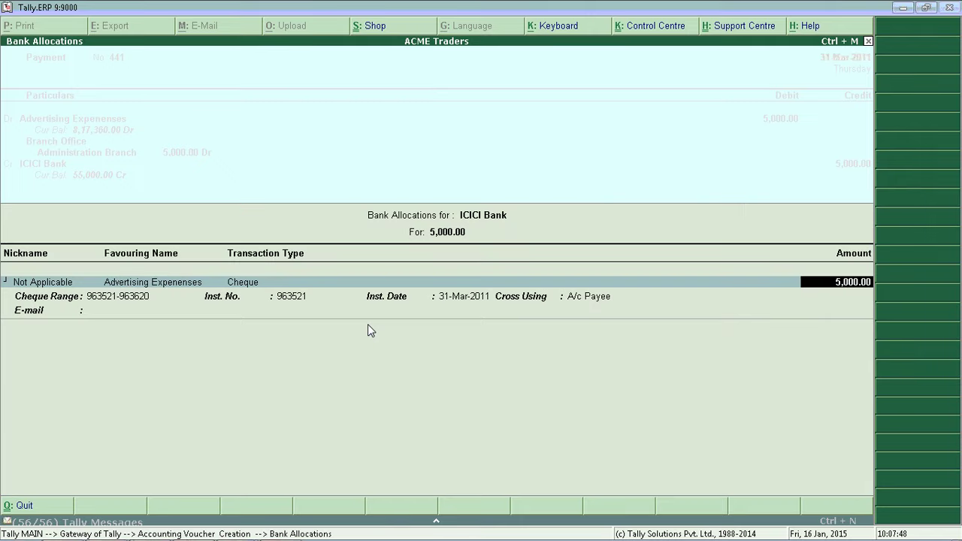
pyautogui.press('Return')
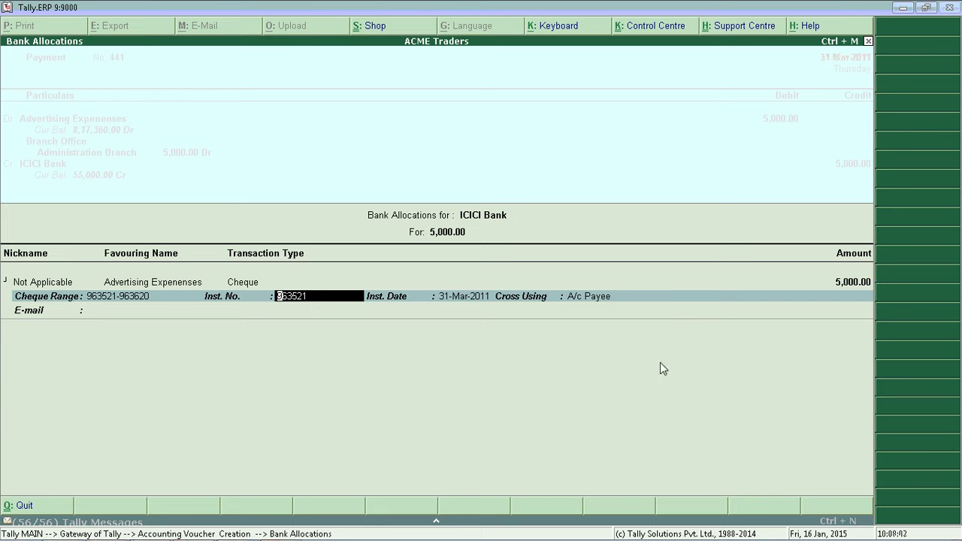
pyautogui.press('BackSpace')
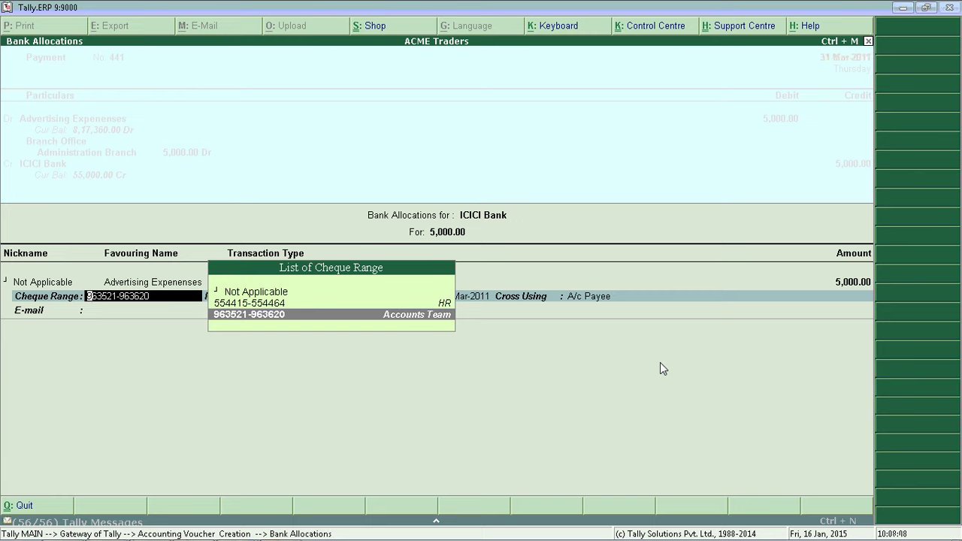
pyautogui.press('Return')
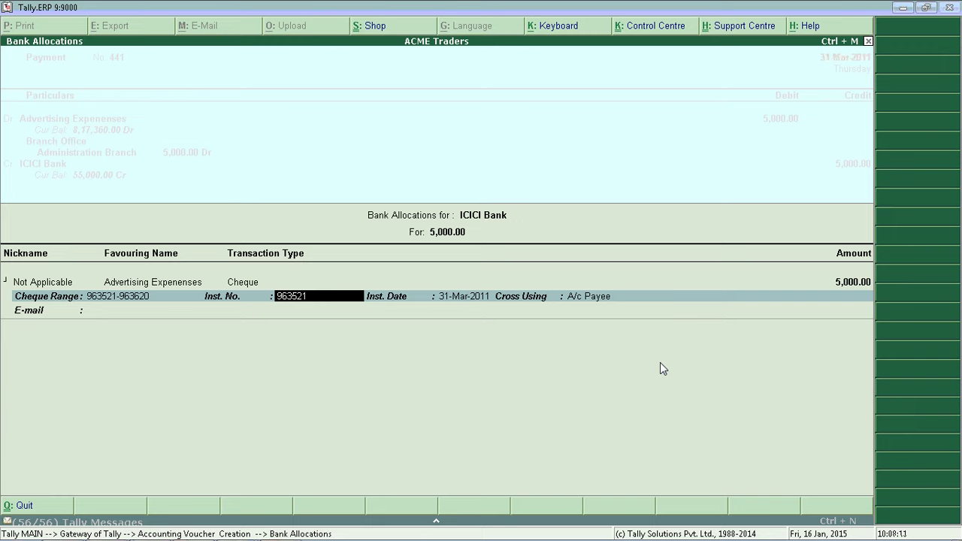
pyautogui.press('Return')
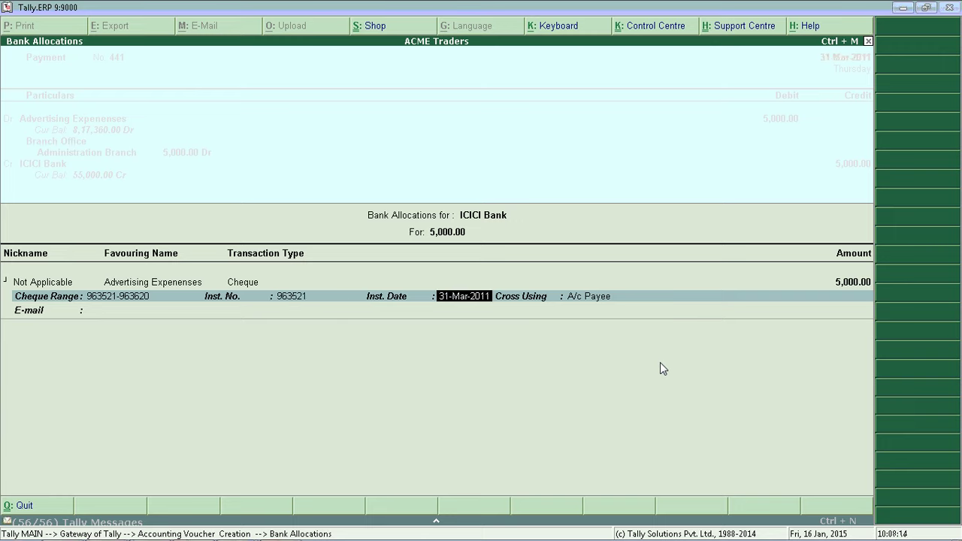
pyautogui.press('Return')
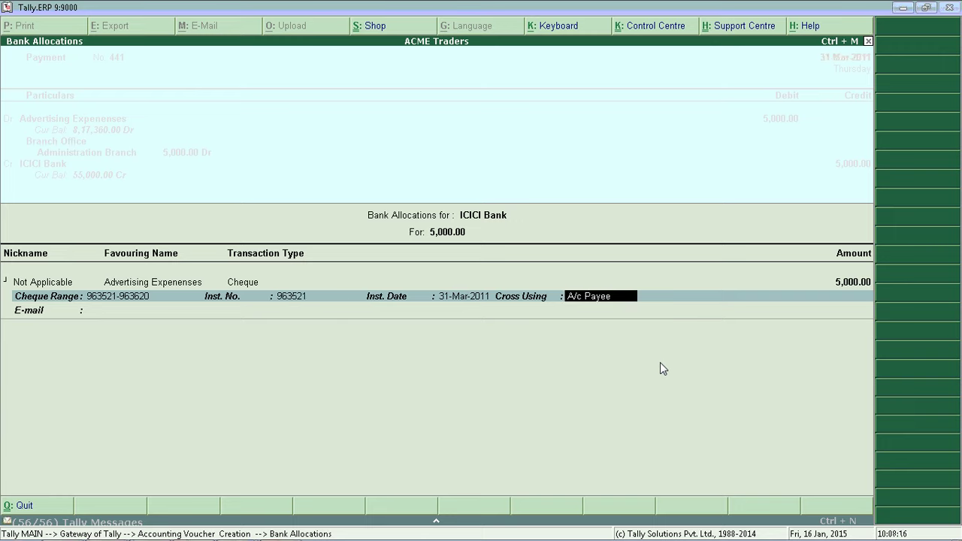
pyautogui.press('Return')
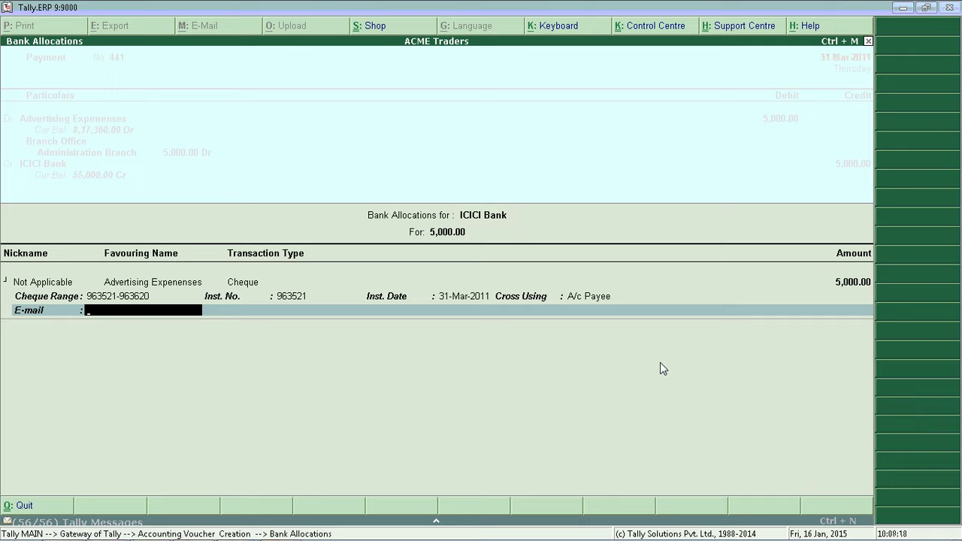
pyautogui.press('Return')
pyautogui.press('Return')
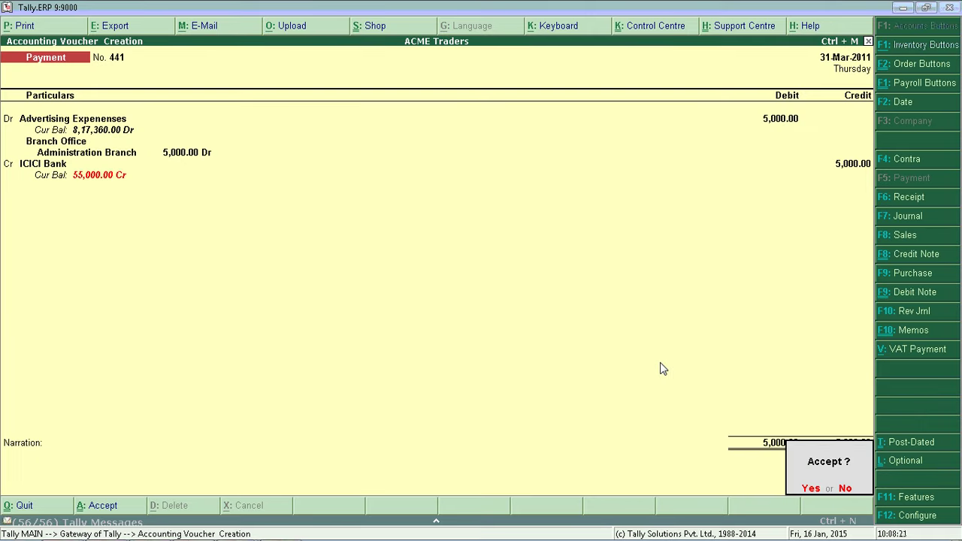
pyautogui.press('Escape')
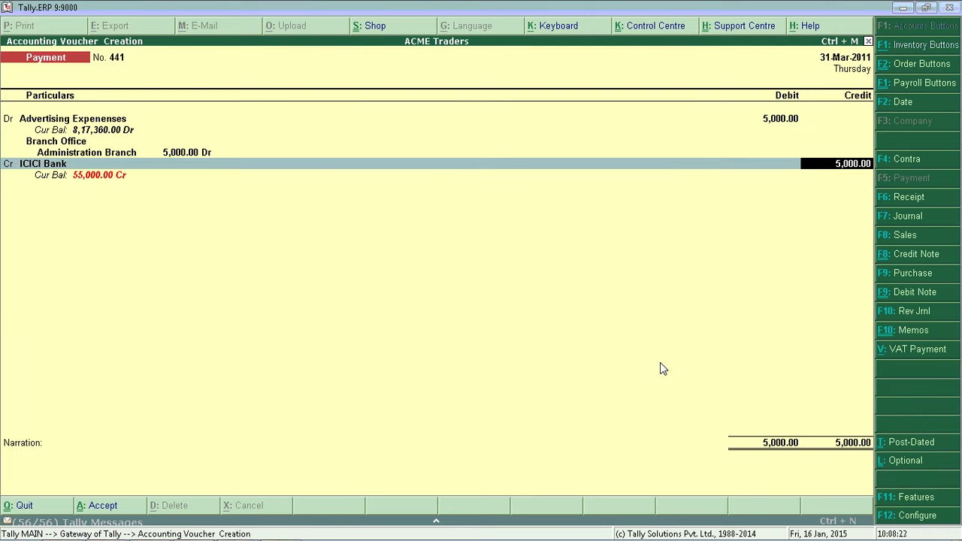
pyautogui.press('Return')
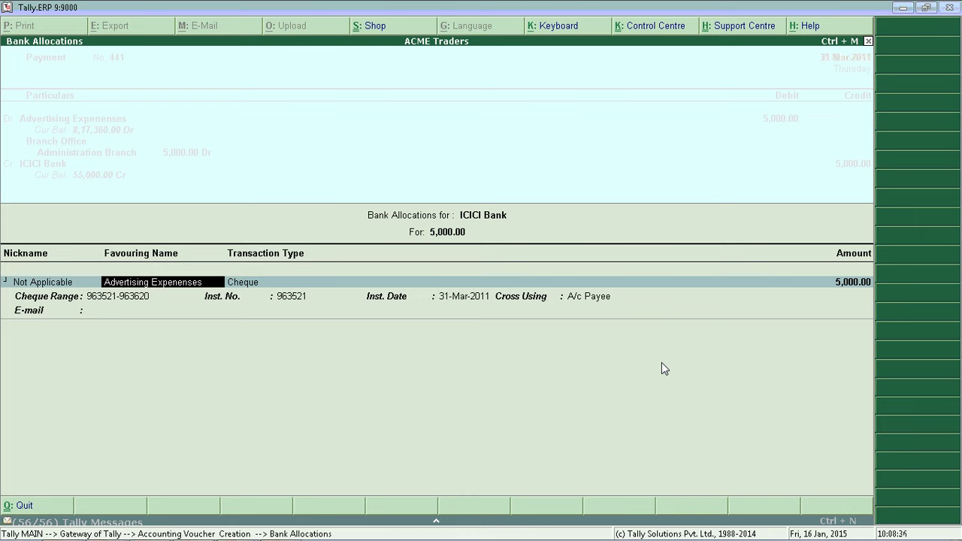
# - Split the ICICI payment into cheque 963521 to ABC Company 3,000 and 963522 to XSY Agencies 2,000
pyautogui.write('ABC')
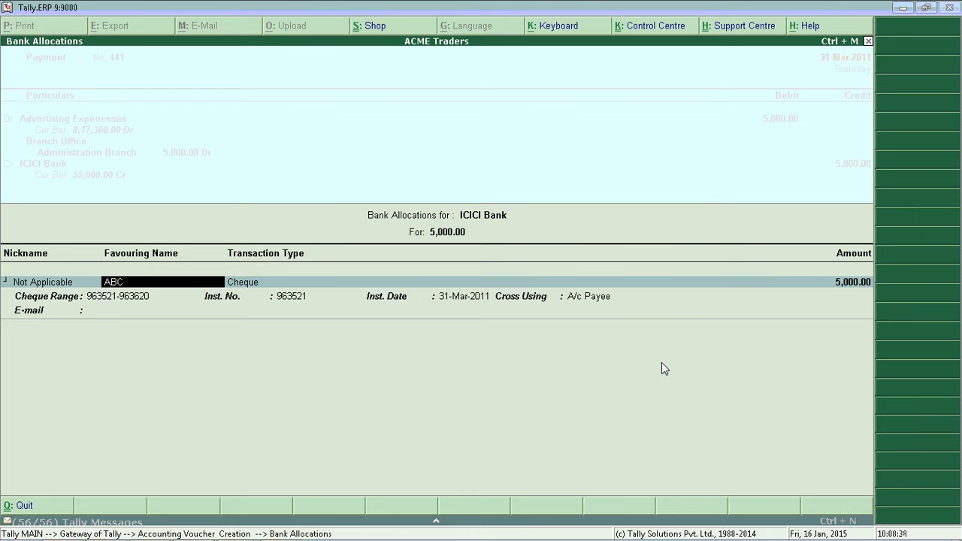
pyautogui.write(' Company')
pyautogui.press('Return')
pyautogui.press('Return')
pyautogui.press('Return')
pyautogui.press('Return')
pyautogui.press('Return')
pyautogui.press('Return')
pyautogui.write('3000')
pyautogui.press('Return')
pyautogui.press('Return')
pyautogui.press('Return')
pyautogui.write('XSY Agencies')
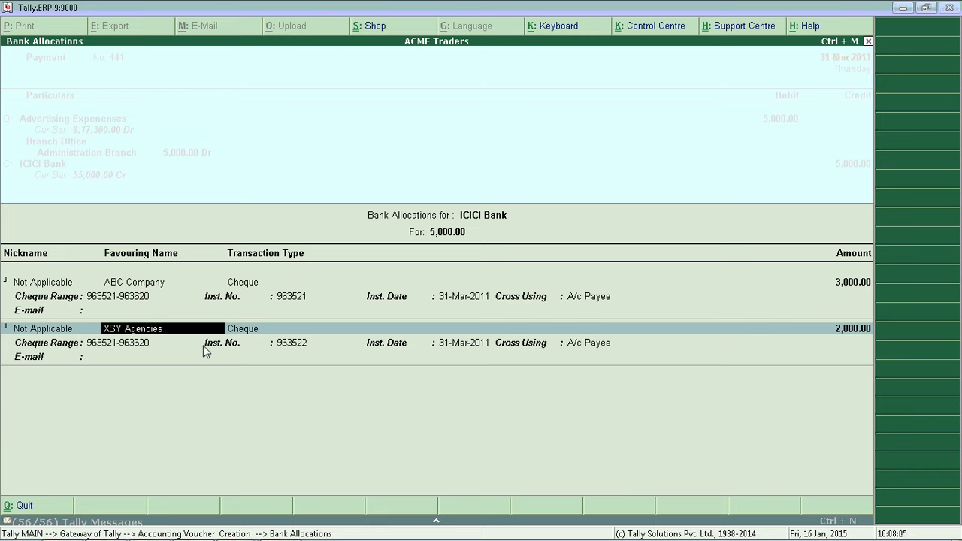
pyautogui.press('Return')
pyautogui.press('Return')
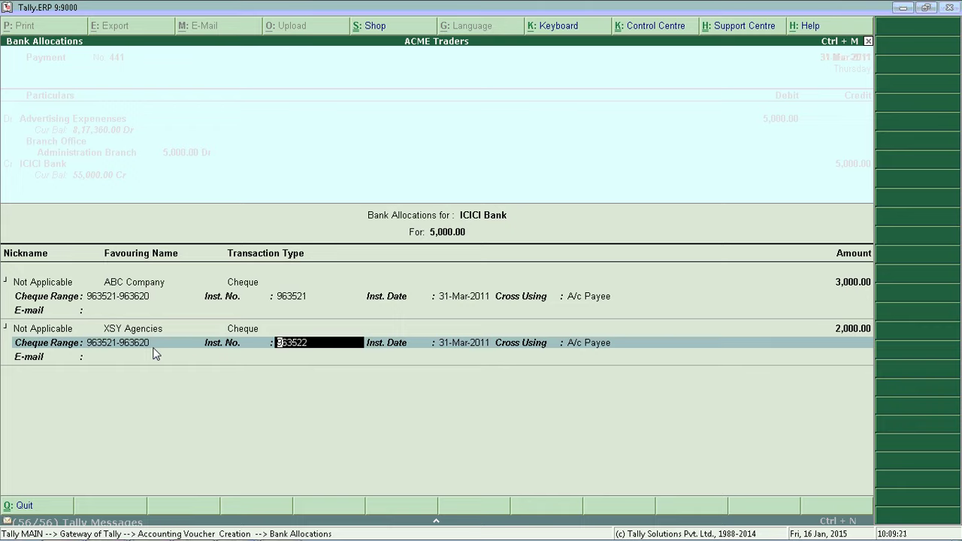
pyautogui.press('Return')
pyautogui.press('Return')
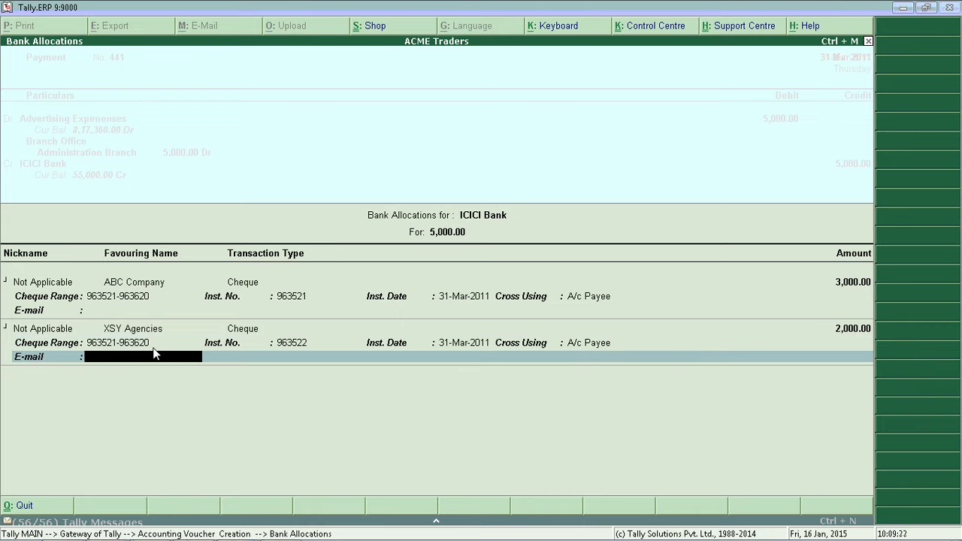
pyautogui.press('Return')
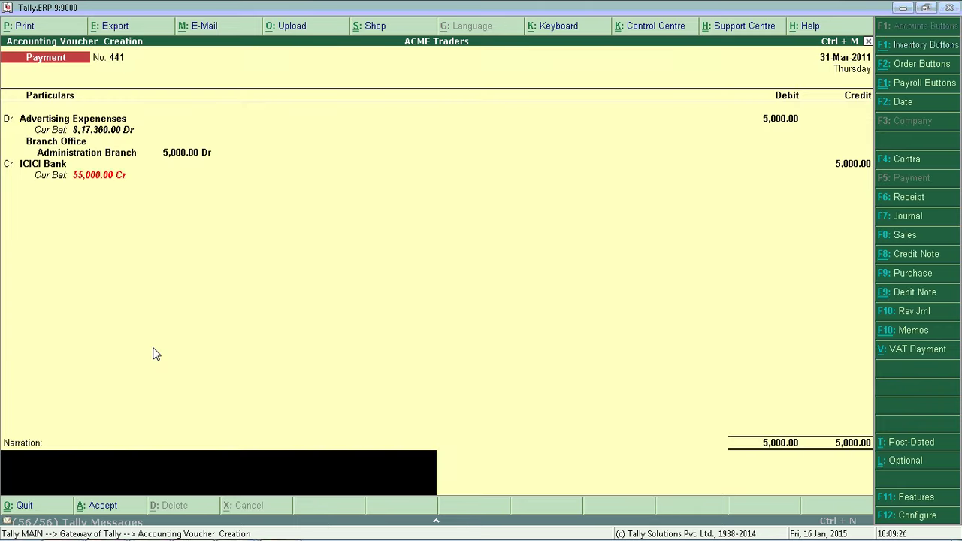
pyautogui.press('Return')
pyautogui.press('Return')
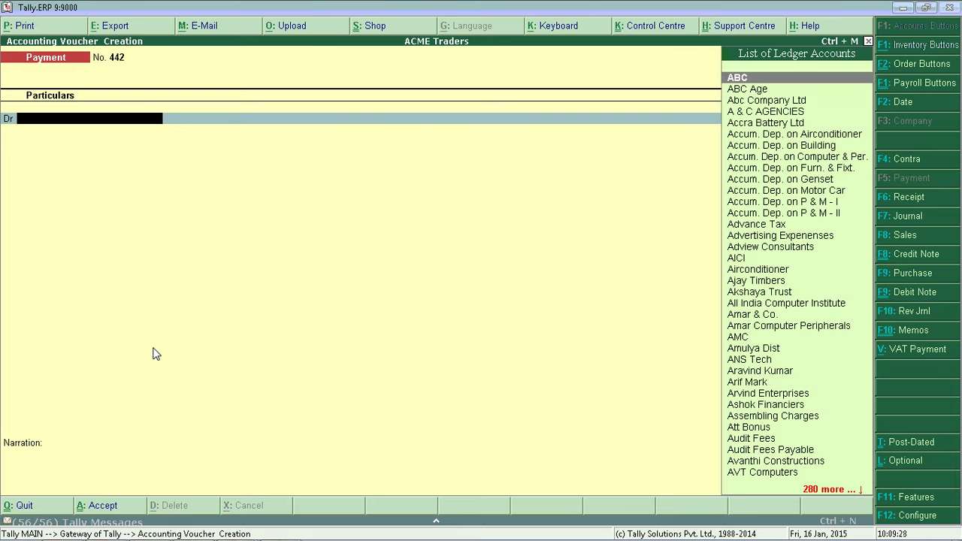
# - Draft Payment 442 debiting A & C AGENCIES 100 and crediting ICICI Bank
pyautogui.press('Down')
pyautogui.press('Down')
pyautogui.press('Down')
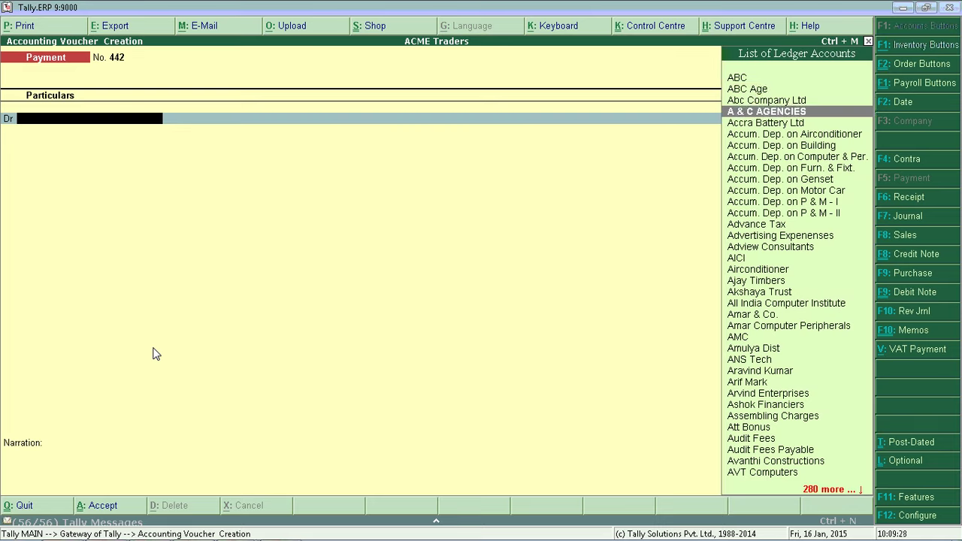
pyautogui.press('Return')
pyautogui.write('100')
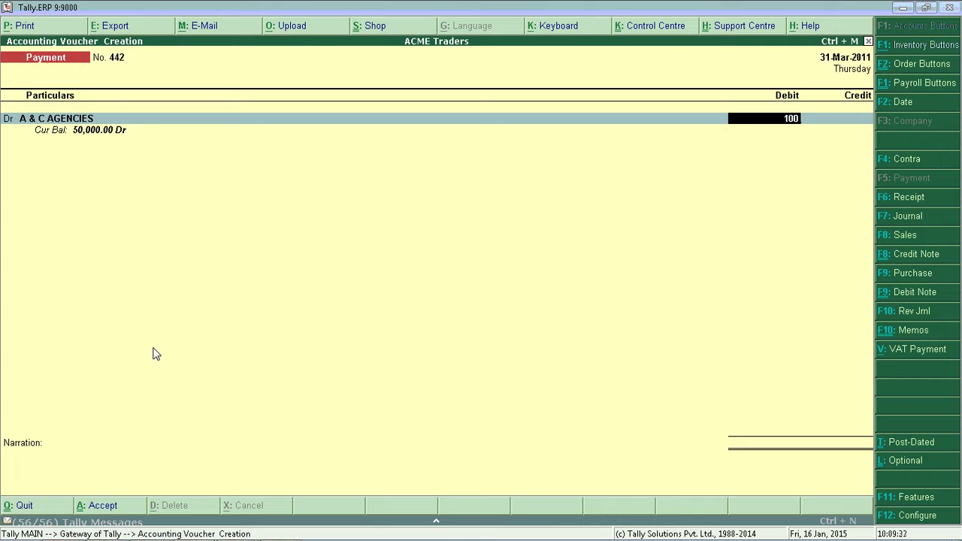
pyautogui.press('Return')
pyautogui.press('Return')
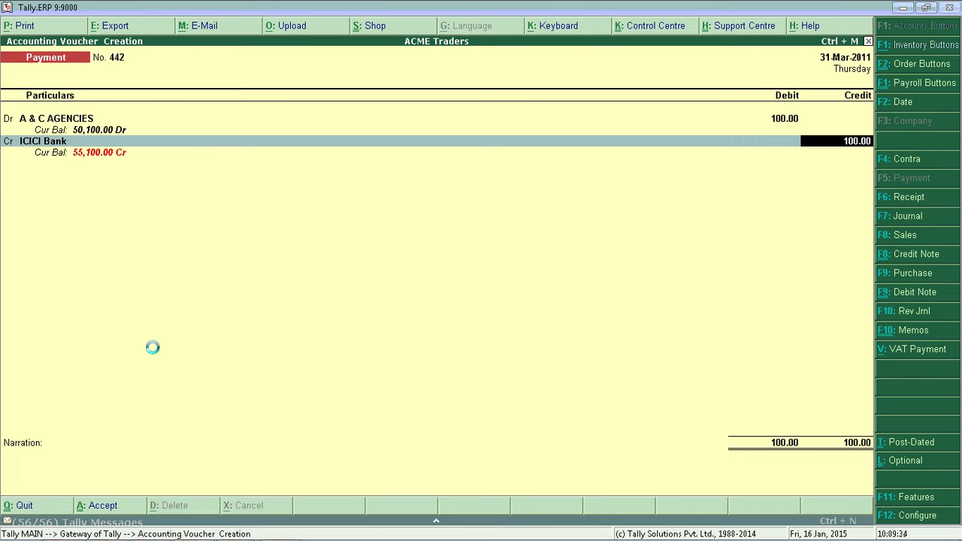
pyautogui.press('Return')
pyautogui.press('Return')
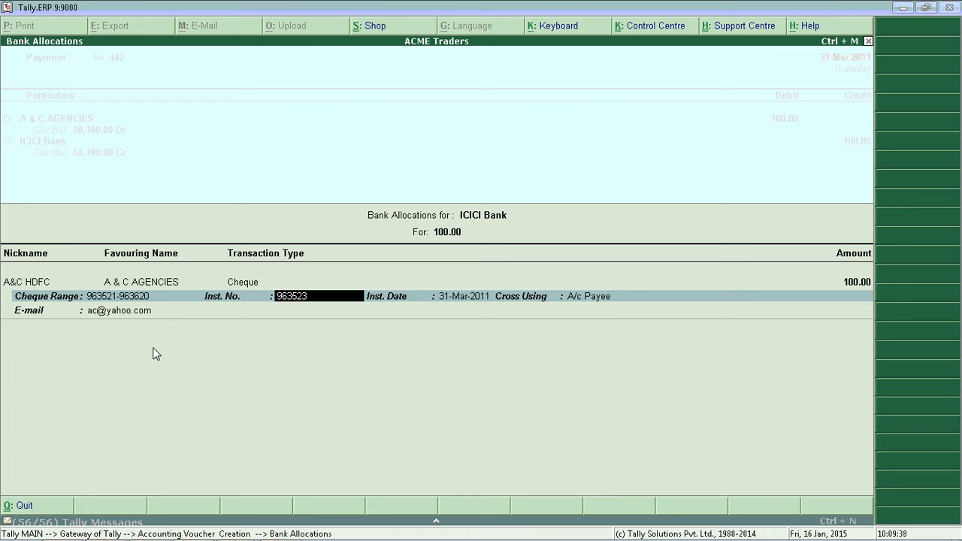
# - Try the already used cheque 963521, see the duplicate error, and abandon the voucher
pyautogui.press('BackSpace')
pyautogui.press('Return')
pyautogui.press('Return')
pyautogui.press('BackSpace')
pyautogui.write('3')
pyautogui.press('BackSpace')
pyautogui.press('BackSpace')
pyautogui.press('BackSpace')
pyautogui.press('BackSpace')
pyautogui.press('BackSpace')
pyautogui.press('BackSpace')
pyautogui.press('Escape')
pyautogui.press('Return')
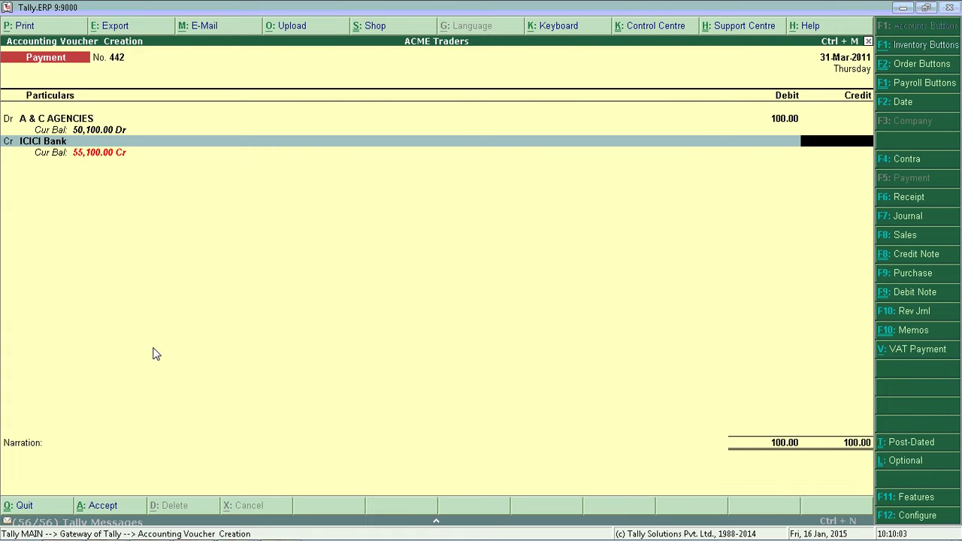
pyautogui.press('Escape')
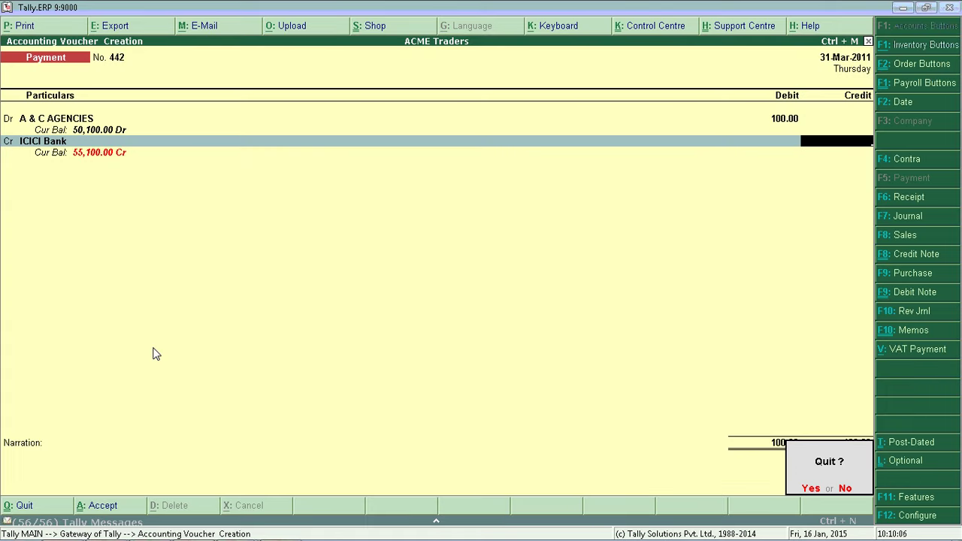
# - Discard the unsaved payment and open the Cheque Register under Banking
pyautogui.press('y')
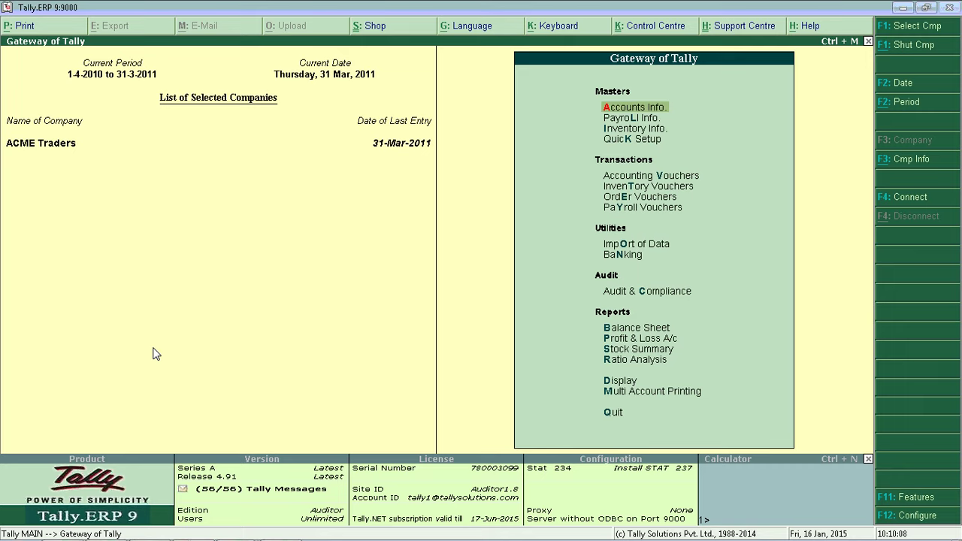
pyautogui.press('Down')
pyautogui.press('Down')
pyautogui.press('Down')
pyautogui.press('Down')
pyautogui.press('Down')
pyautogui.press('Down')
pyautogui.press('Down')
pyautogui.press('Down')
pyautogui.press('Down')
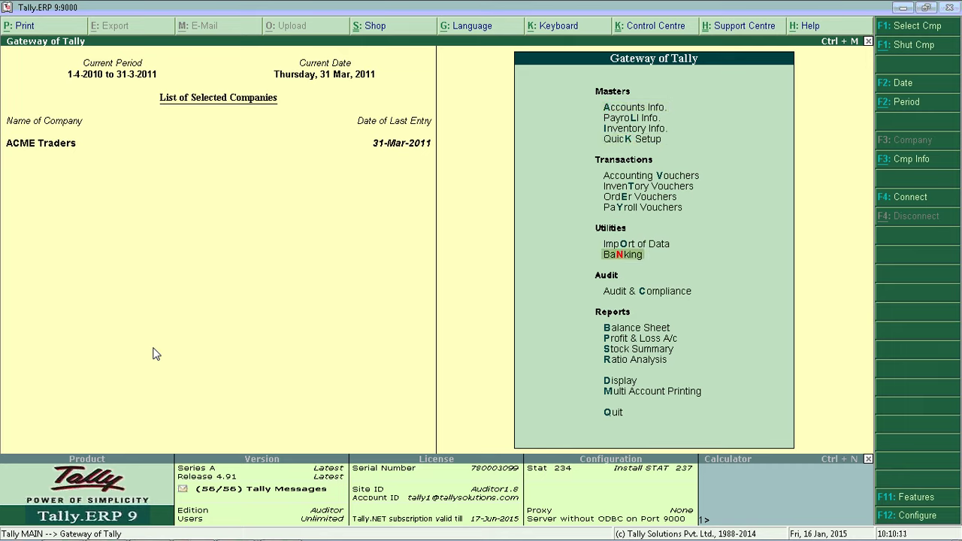
pyautogui.press('Return')
pyautogui.press('Down')
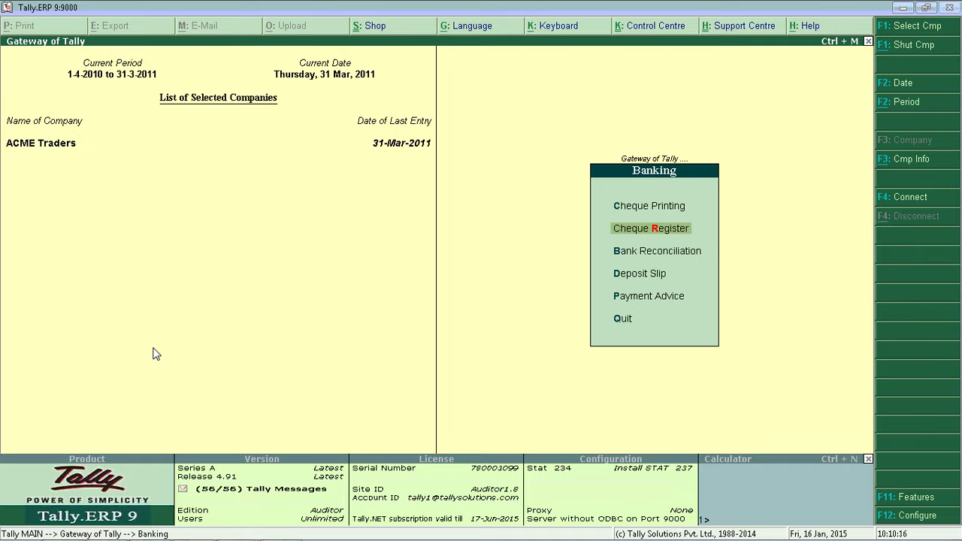
pyautogui.press('Return')
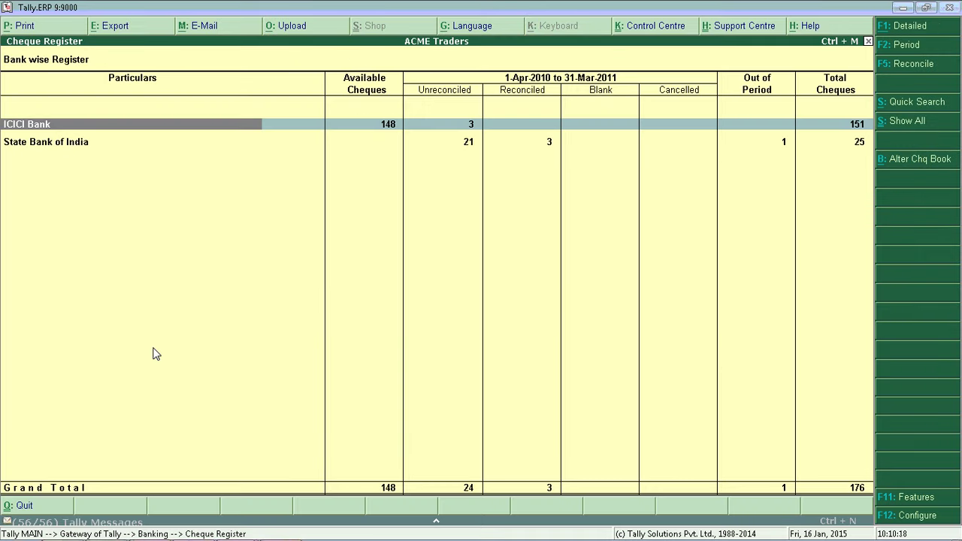
# - Review ICICI Bank's available, unreconciled, reconciled, blank and cancelled counts, then open its cheque ranges
pyautogui.press('Down')
pyautogui.press('Up')
pyautogui.press('Right')
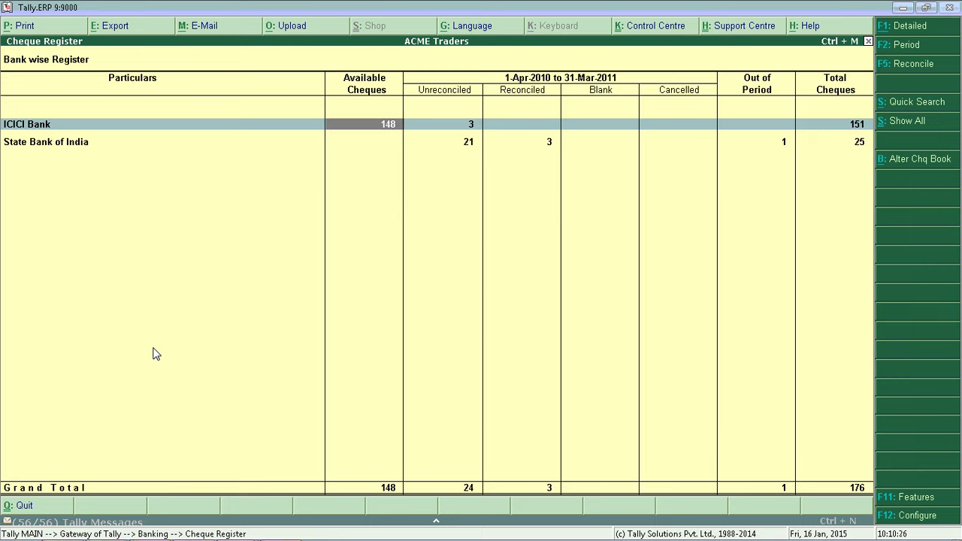
pyautogui.press('Right')
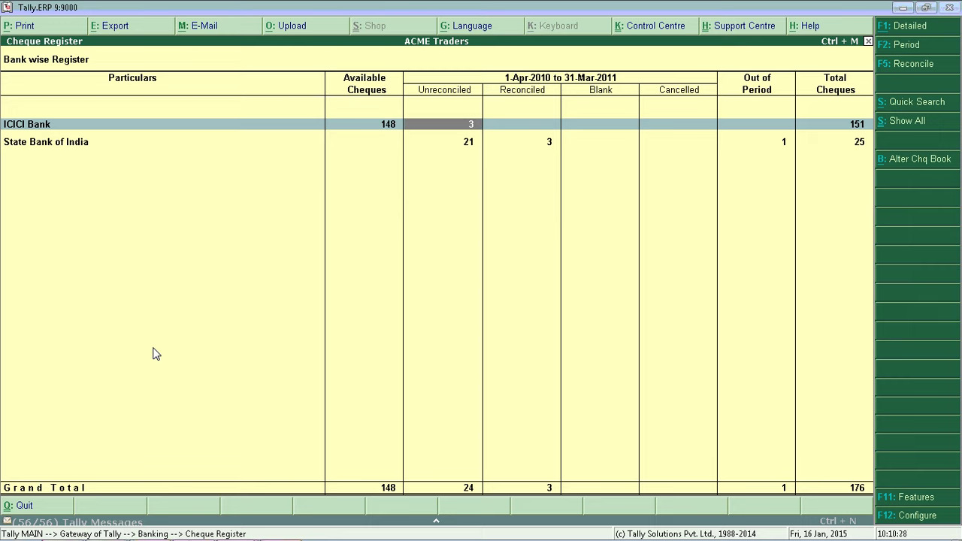
pyautogui.press('Right')
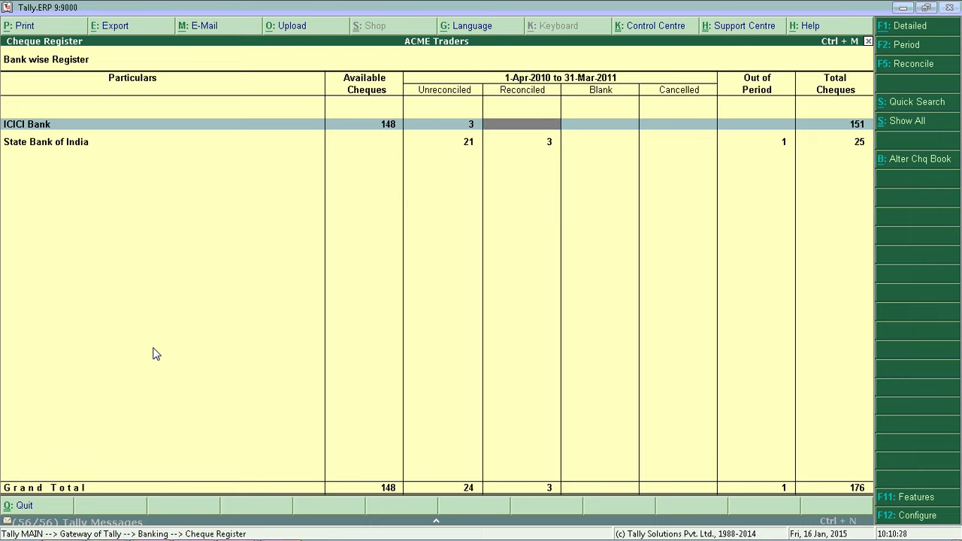
pyautogui.press('Right')
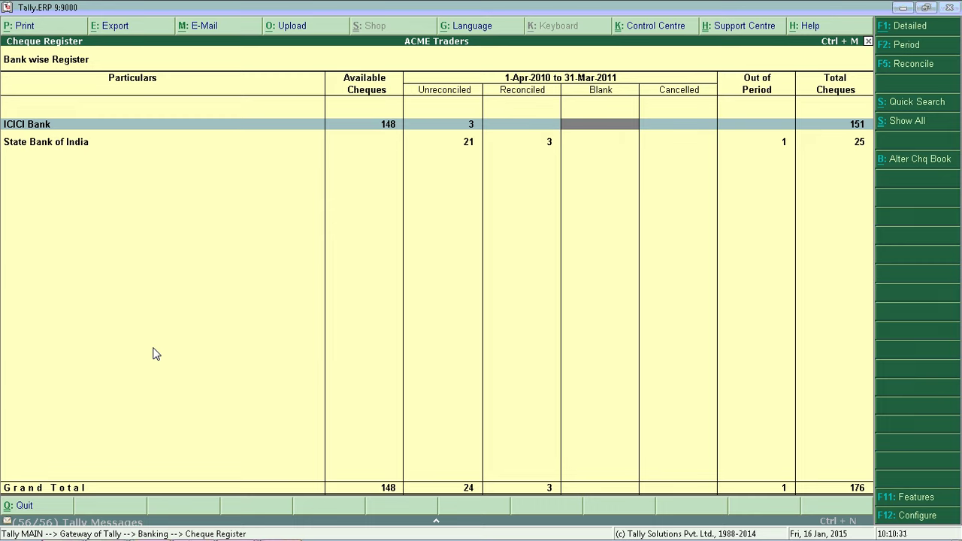
pyautogui.press('Right')
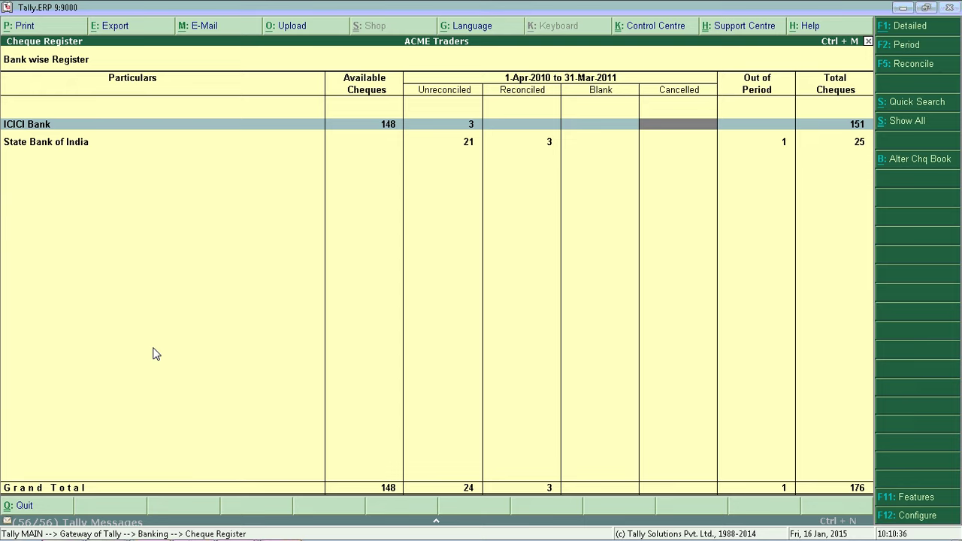
pyautogui.press('Left')
pyautogui.press('Left')
pyautogui.press('Left')
pyautogui.press('Left')
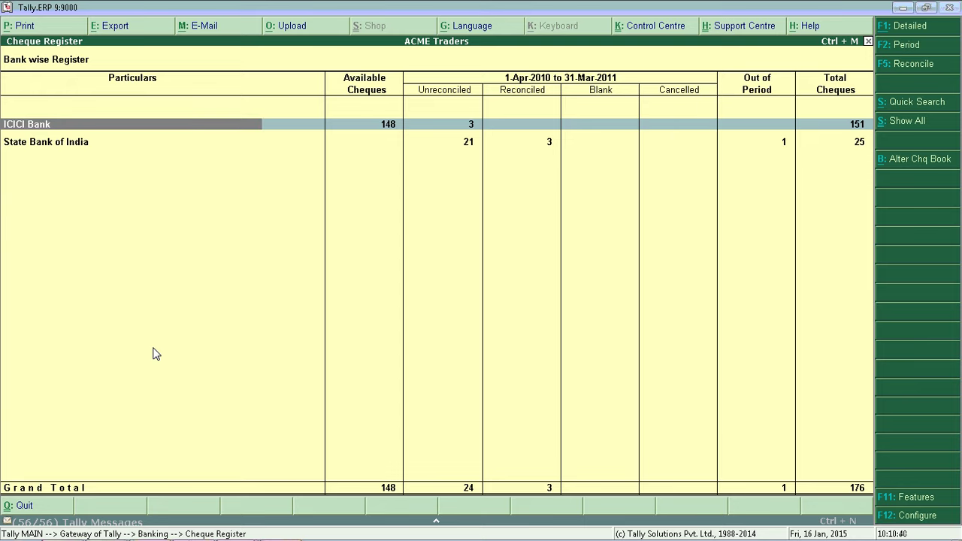
pyautogui.press('Return')
pyautogui.press('Down')
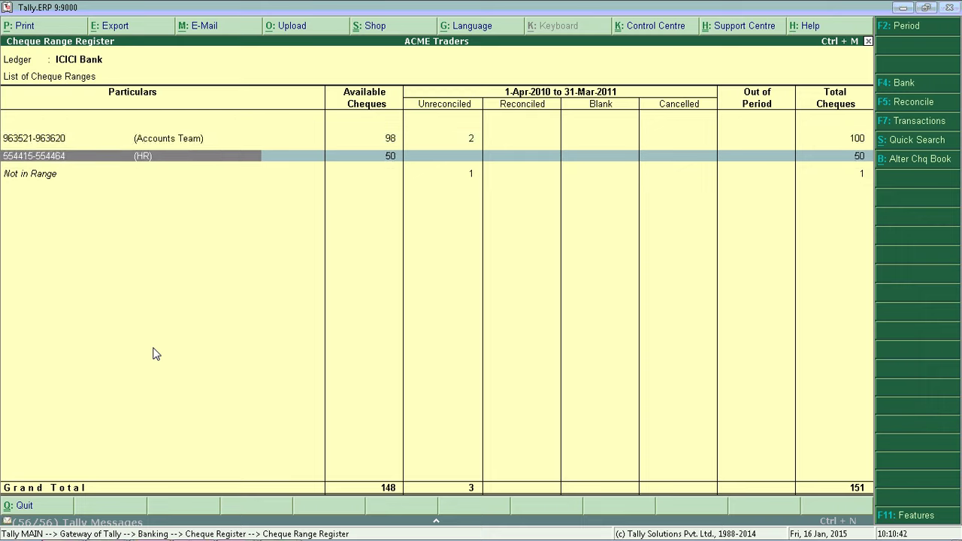
pyautogui.press('Up')
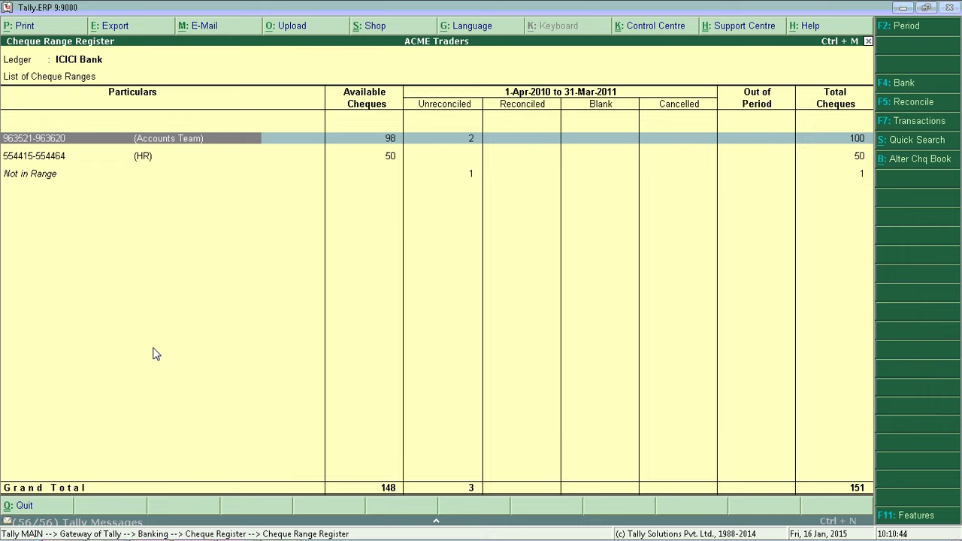
pyautogui.press('Down')
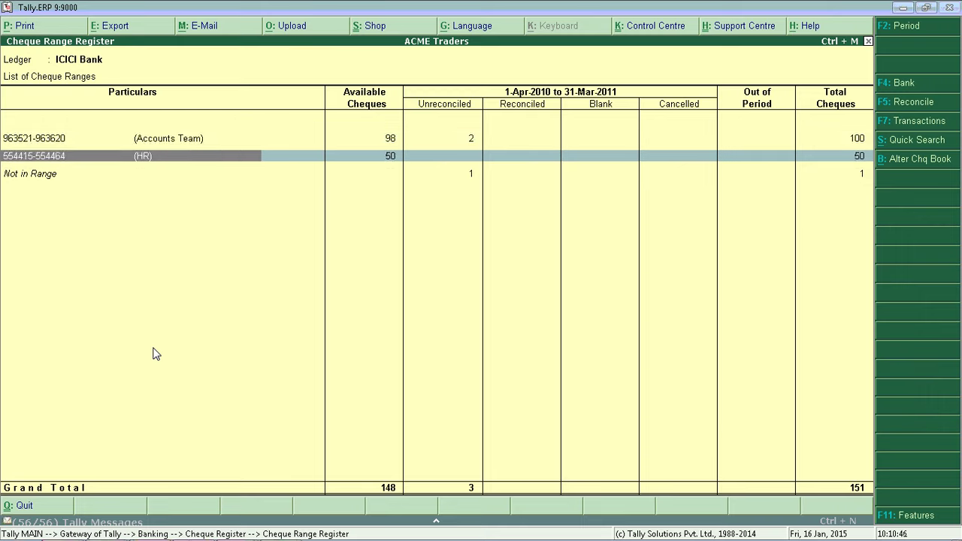
pyautogui.press('Down')
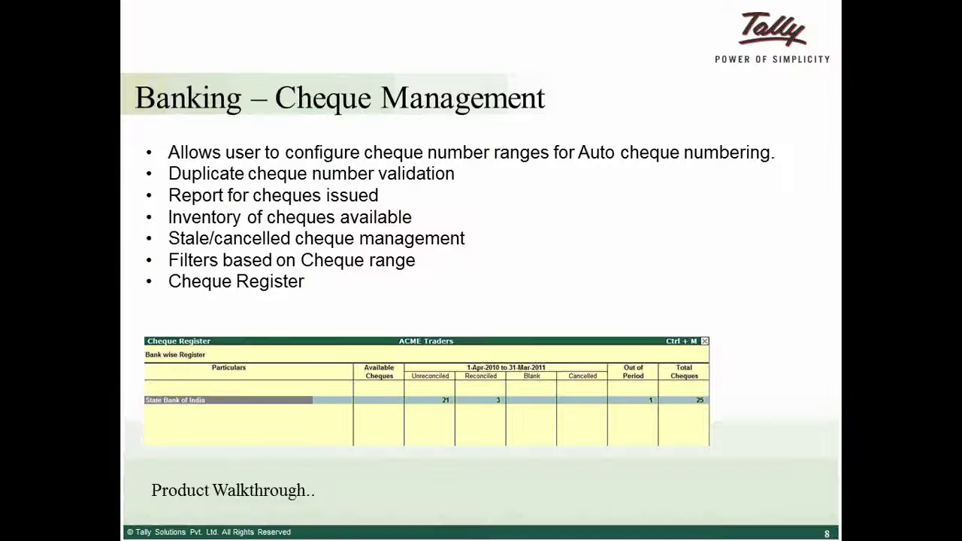
pyautogui.press('Right')
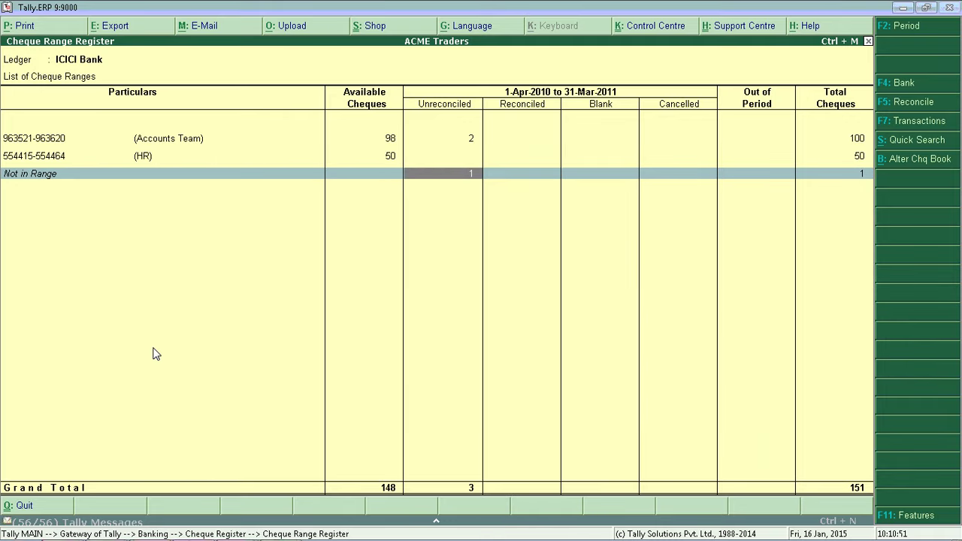
pyautogui.press('Return')
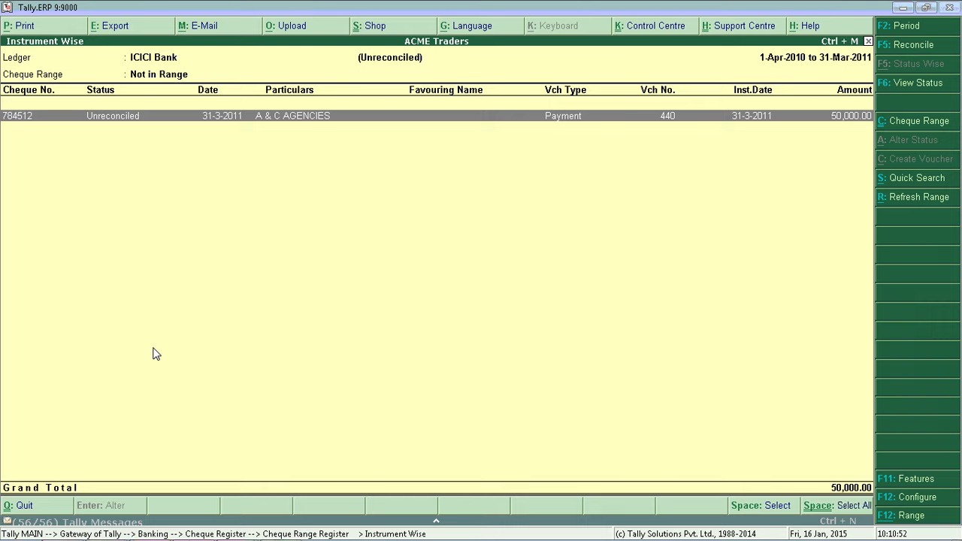
pyautogui.press('Return')
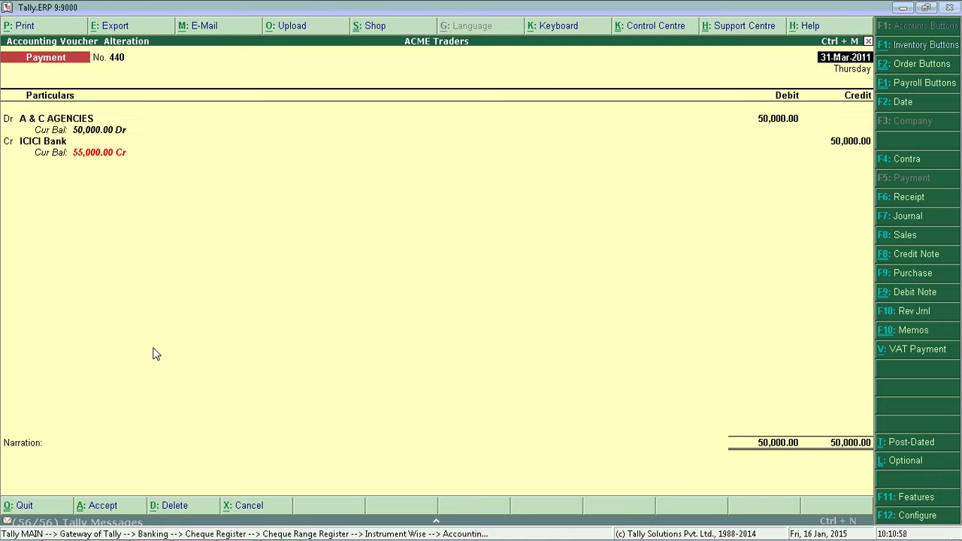
pyautogui.press('BackSpace')
pyautogui.press('Escape')
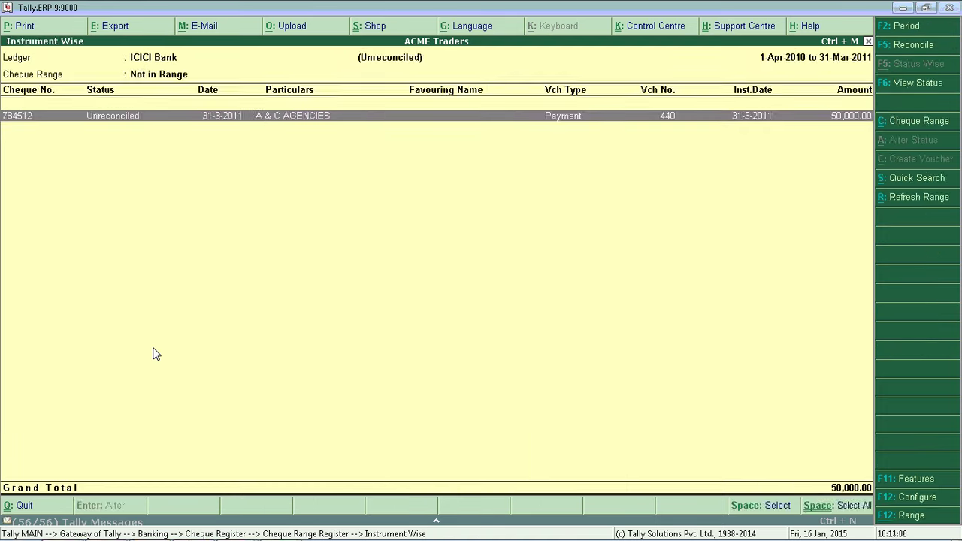
pyautogui.press('Escape')
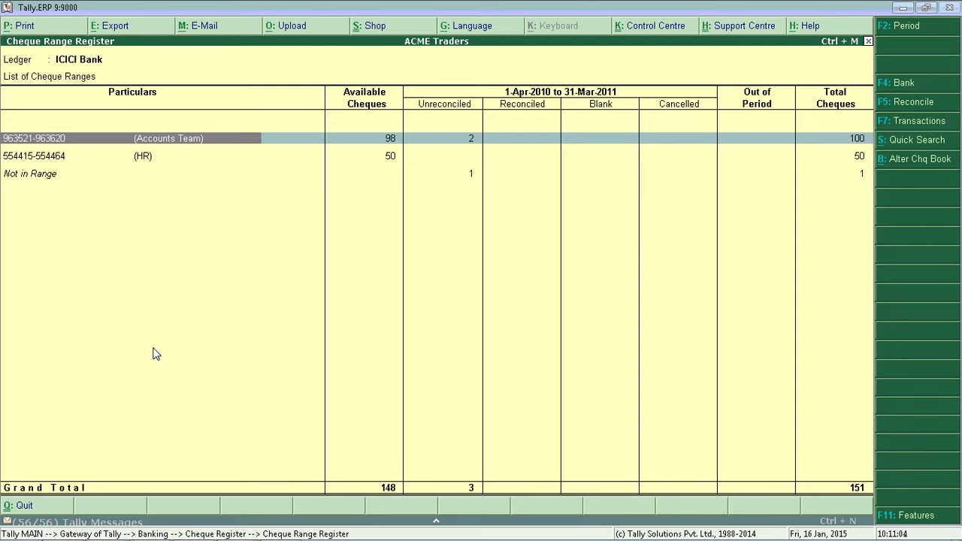
pyautogui.press('Down')
pyautogui.press('Up')
pyautogui.press('Right')
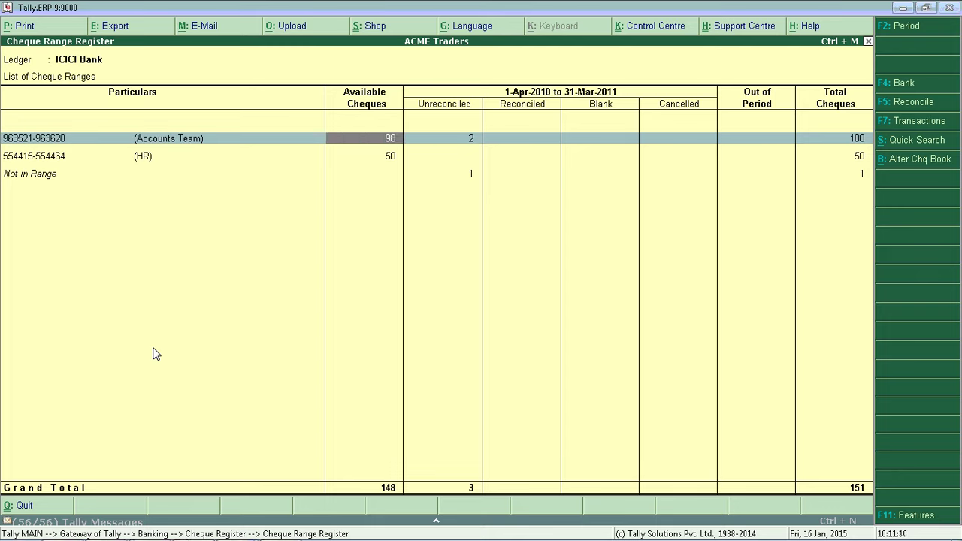
pyautogui.press('Right')
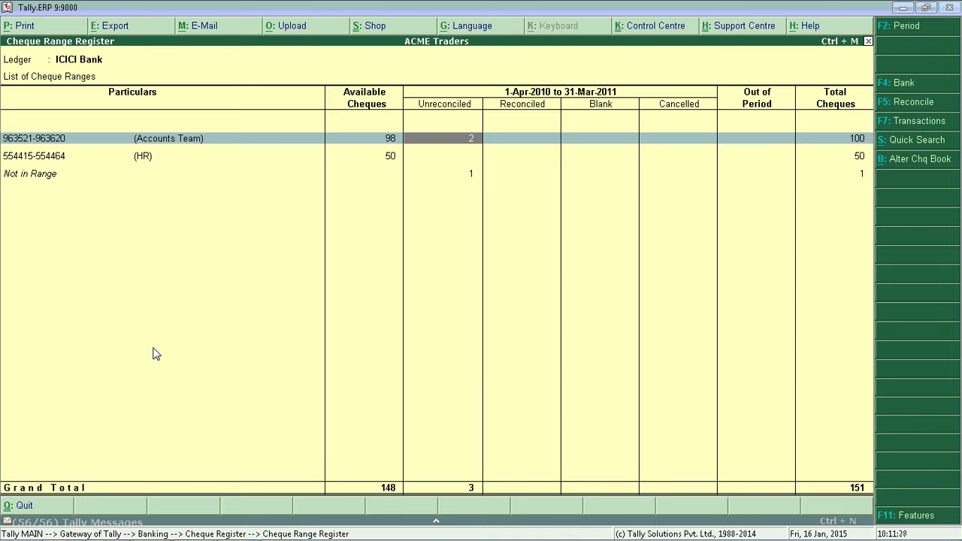
pyautogui.press('Right')
pyautogui.press('Left')
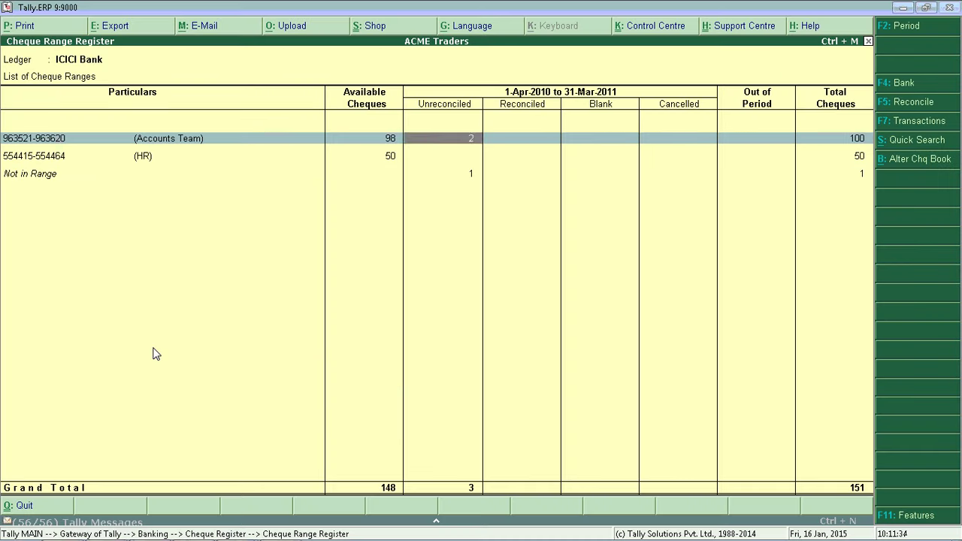
pyautogui.press('Right')
pyautogui.press('Right')
pyautogui.press('Right')
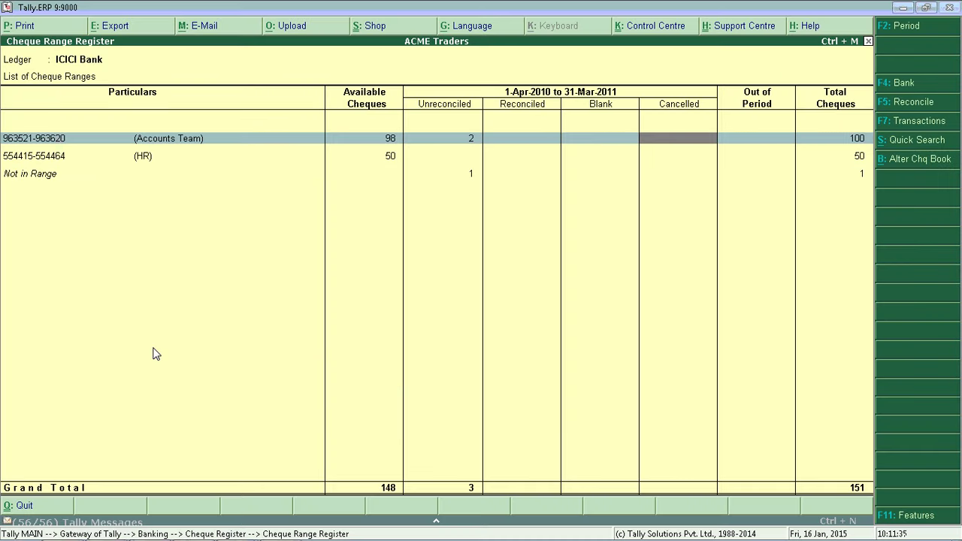
pyautogui.press('Left')
pyautogui.press('Left')
pyautogui.press('Left')
pyautogui.press('Left')
pyautogui.press('Left')
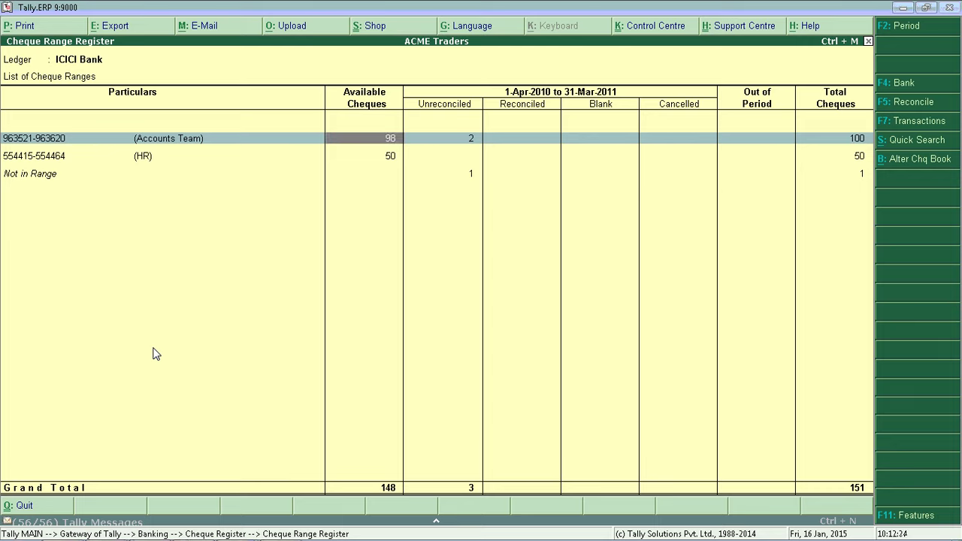
pyautogui.press('Right')
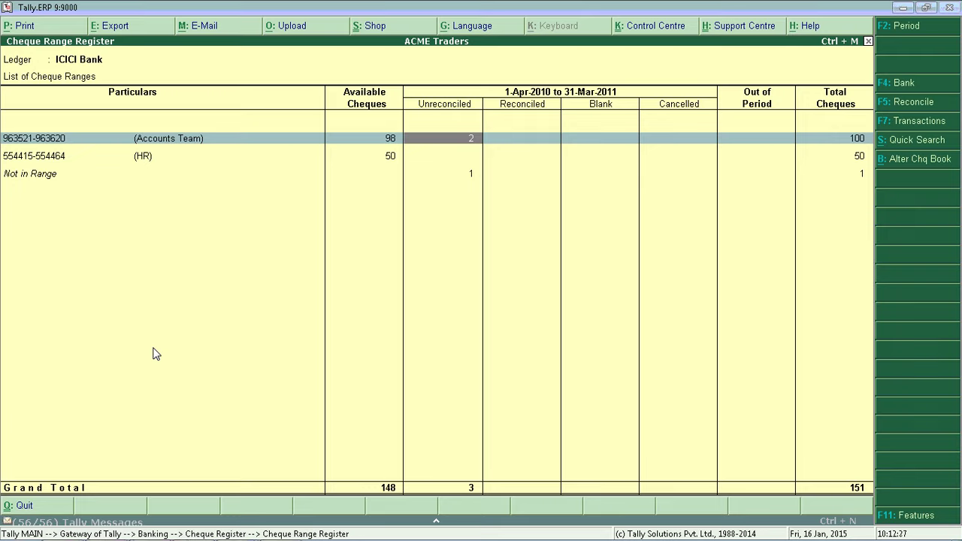
pyautogui.press('Return')
pyautogui.press('Down')
pyautogui.press('Up')
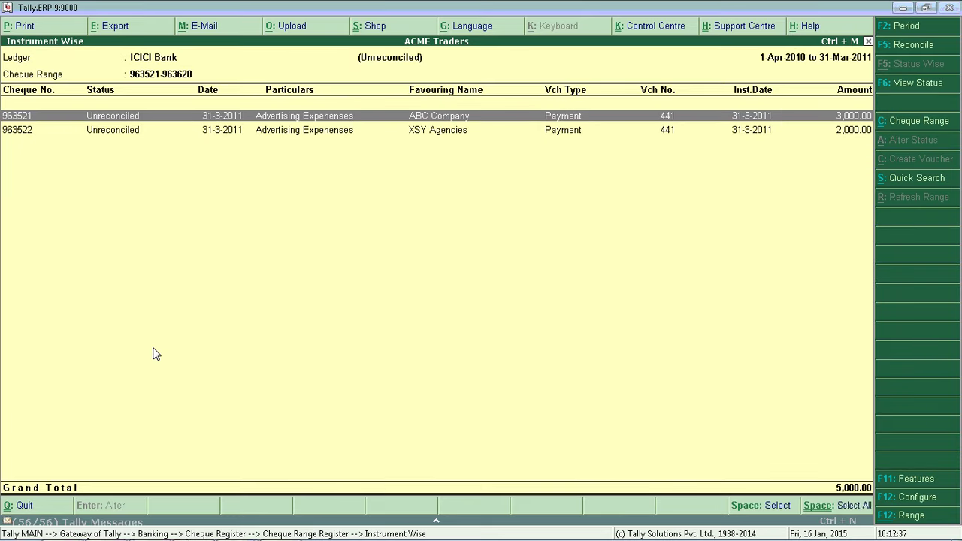
# - List the 98 available cheques of range 963521–963620 and select cheque 963523
pyautogui.press('Escape')
pyautogui.press('Left')
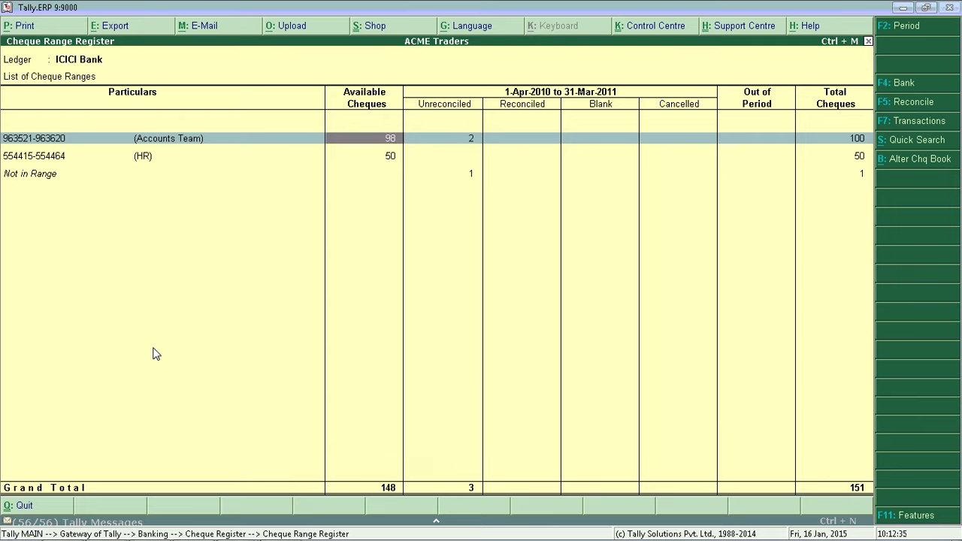
pyautogui.press('Return')
pyautogui.press('Down')
pyautogui.press('Down')
pyautogui.press('Down')
pyautogui.press('Down')
pyautogui.press('Down')
pyautogui.press('Down')
pyautogui.press('Down')
pyautogui.press('Down')
pyautogui.press('Down')
pyautogui.press('Down')
pyautogui.press('Down')
pyautogui.press('Down')
pyautogui.press('Down')
pyautogui.press('Down')
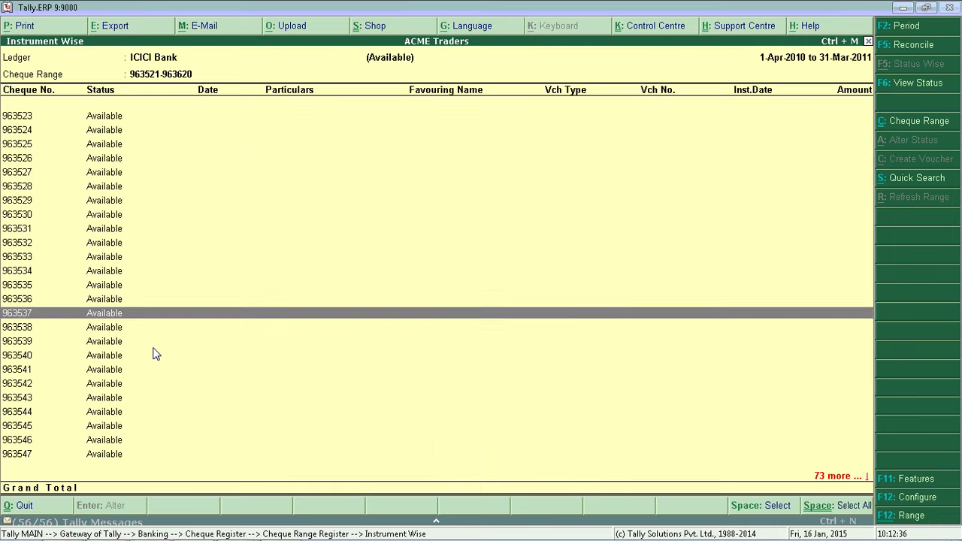
pyautogui.press('Down')
pyautogui.press('Down')
pyautogui.press('Down')
pyautogui.press('Down')
pyautogui.press('Down')
pyautogui.press('Down')
pyautogui.press('Down')
pyautogui.press('Down')
pyautogui.press('Down')
pyautogui.press('Down')
pyautogui.press('Down')
pyautogui.press('Down')
pyautogui.press('Down')
pyautogui.press('Down')
pyautogui.press('Down')
pyautogui.press('Down')
pyautogui.press('Down')
pyautogui.press('Down')
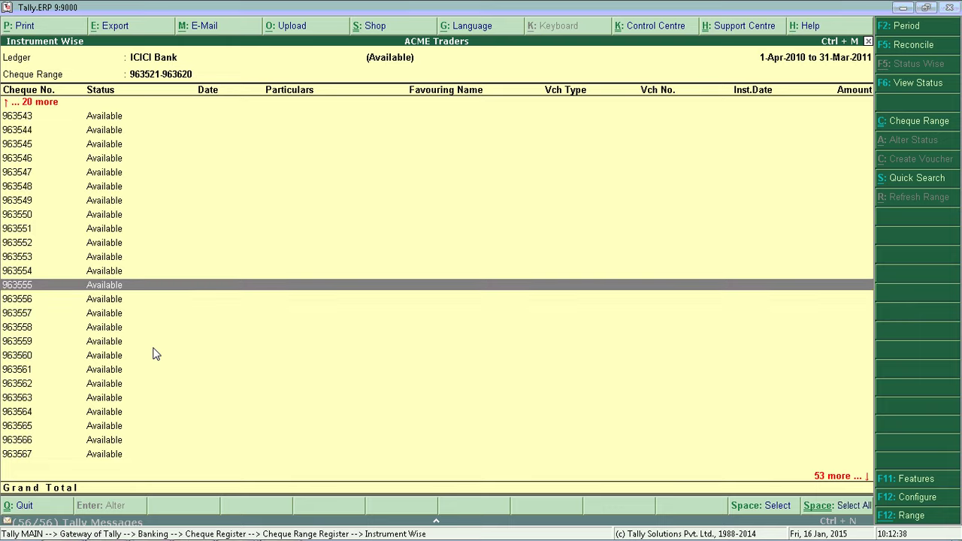
pyautogui.press('Up')
pyautogui.press('Up')
pyautogui.press('Up')
pyautogui.press('Up')
pyautogui.press('Up')
pyautogui.press('Up')
pyautogui.press('Up')
pyautogui.press('Up')
pyautogui.press('Up')
pyautogui.press('Up')
pyautogui.press('Up')
pyautogui.press('Up')
pyautogui.press('Up')
pyautogui.press('Up')
pyautogui.press('Up')
pyautogui.press('Up')
pyautogui.press('Up')
pyautogui.press('Up')
pyautogui.press('Up')
pyautogui.press('Up')
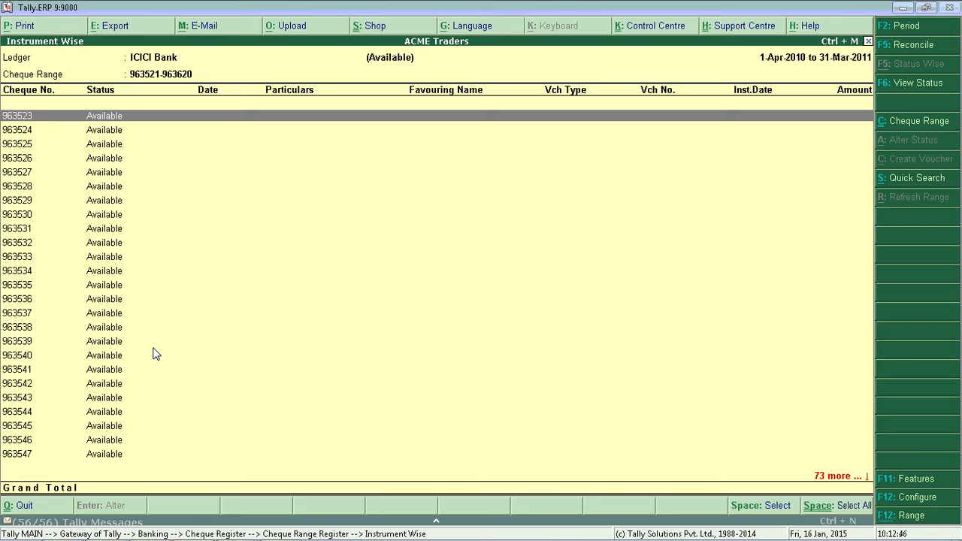
pyautogui.press('space')
pyautogui.press('space')
pyautogui.press('space')
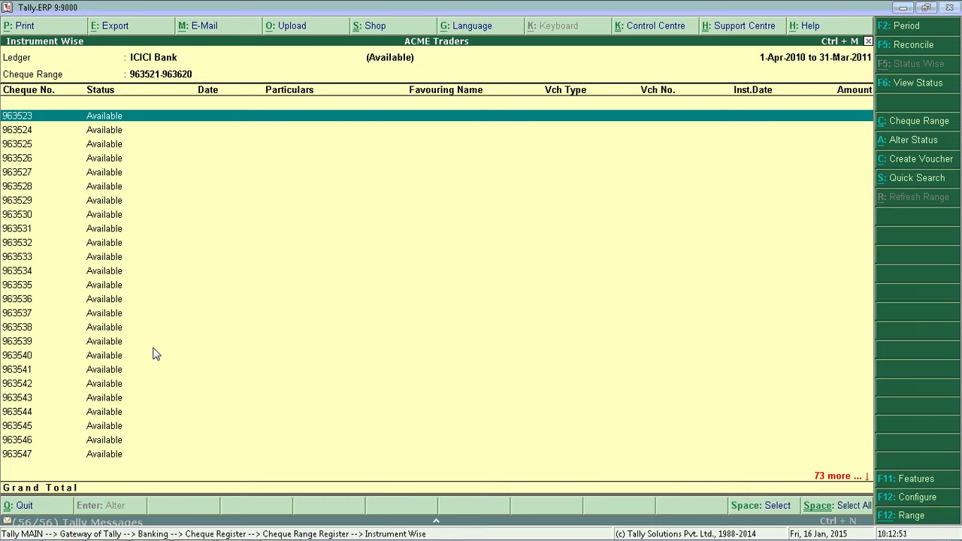
# - Mark the chosen ICICI cheque 963523 as a blank cheque
pyautogui.click(917, 163)
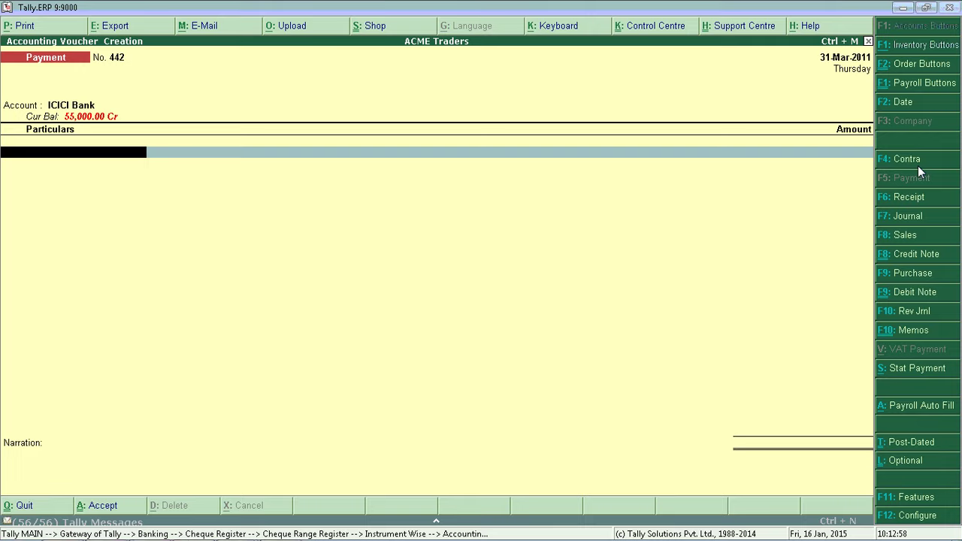
pyautogui.press('Escape')
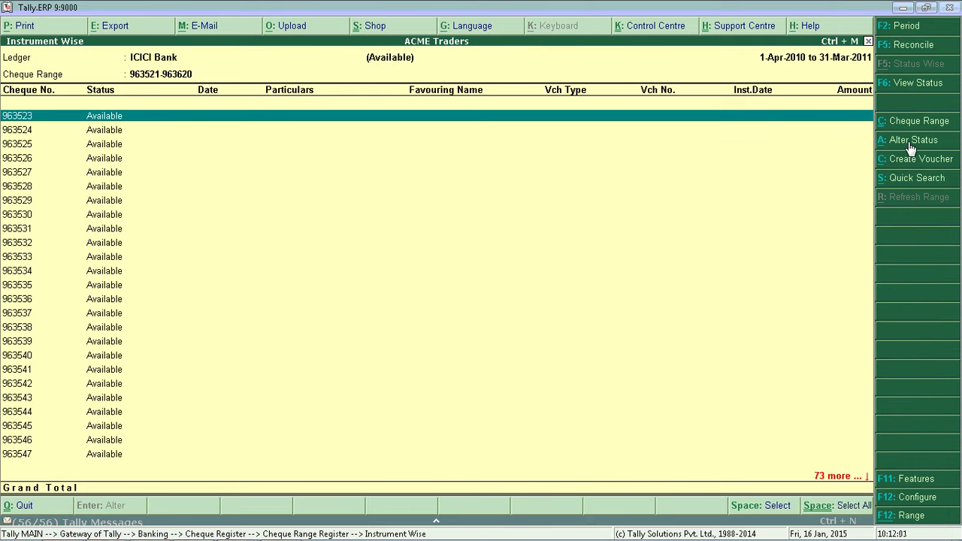
pyautogui.click(911, 143)
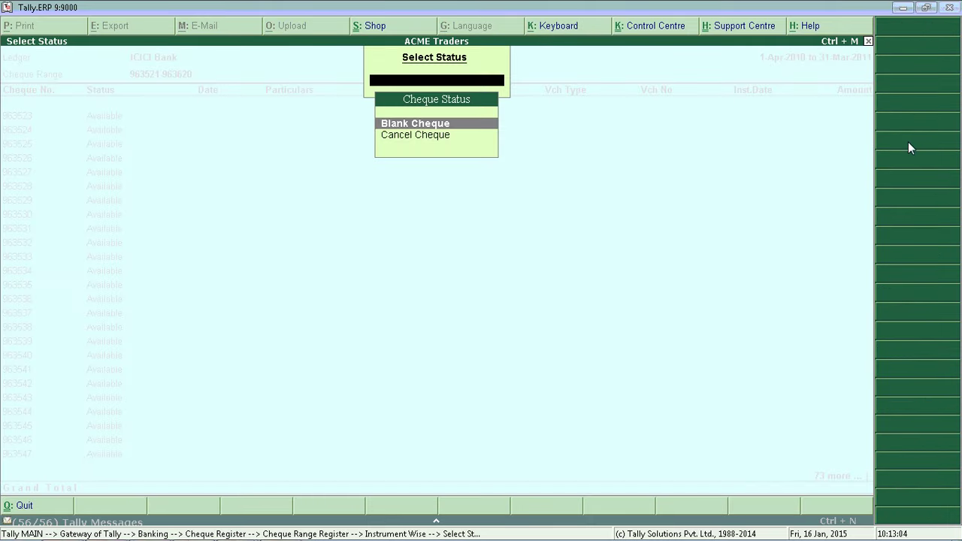
pyautogui.press('Return')
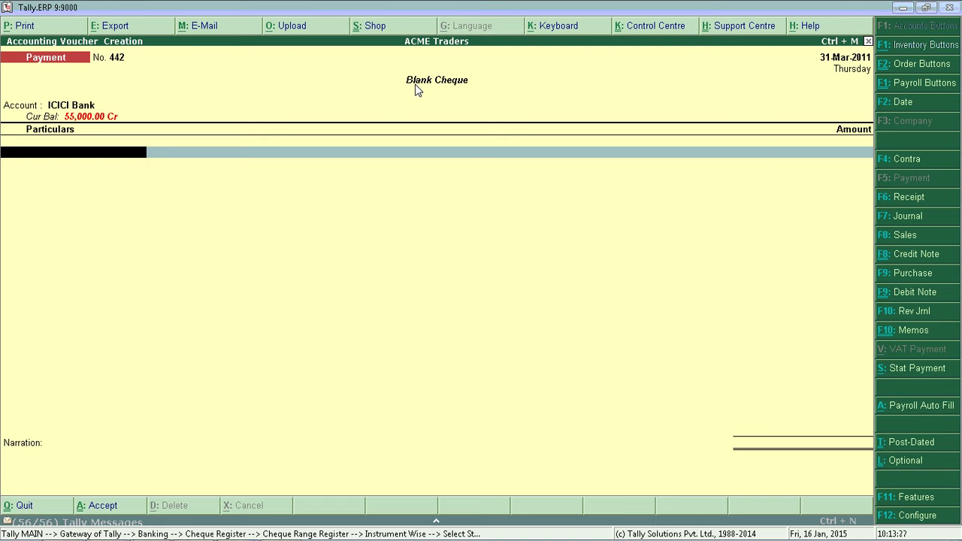
# - Record payment voucher 442 to UBI Petroleum Company Ltd on cheque 963523 and accept it
pyautogui.press('Up')
pyautogui.press('Up')
pyautogui.press('Up')
pyautogui.press('Up')
pyautogui.press('Up')
pyautogui.press('Up')
pyautogui.press('Up')
pyautogui.press('Up')
pyautogui.press('Up')
pyautogui.press('Up')
pyautogui.press('Up')
pyautogui.press('Up')
pyautogui.press('Up')
pyautogui.press('Up')
pyautogui.press('Up')
pyautogui.press('Up')
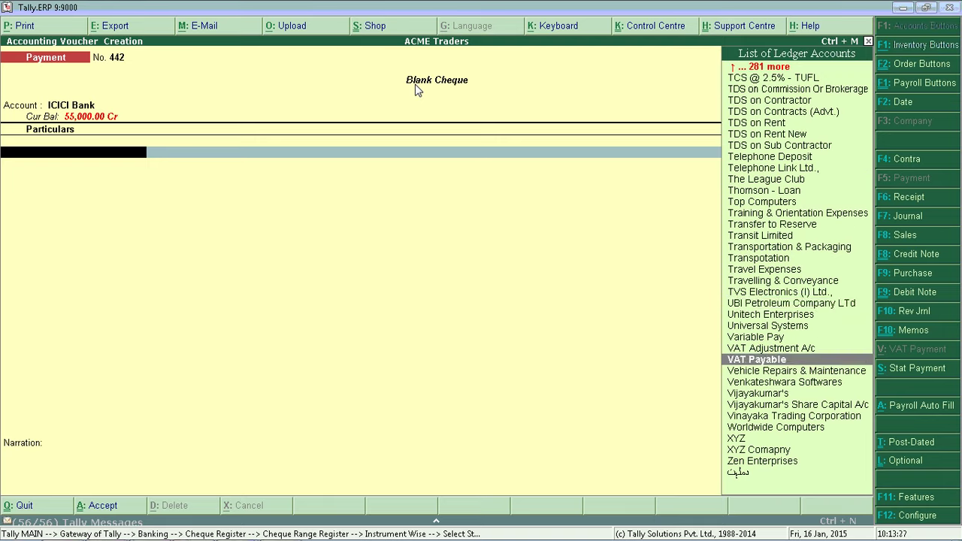
pyautogui.press('Return')
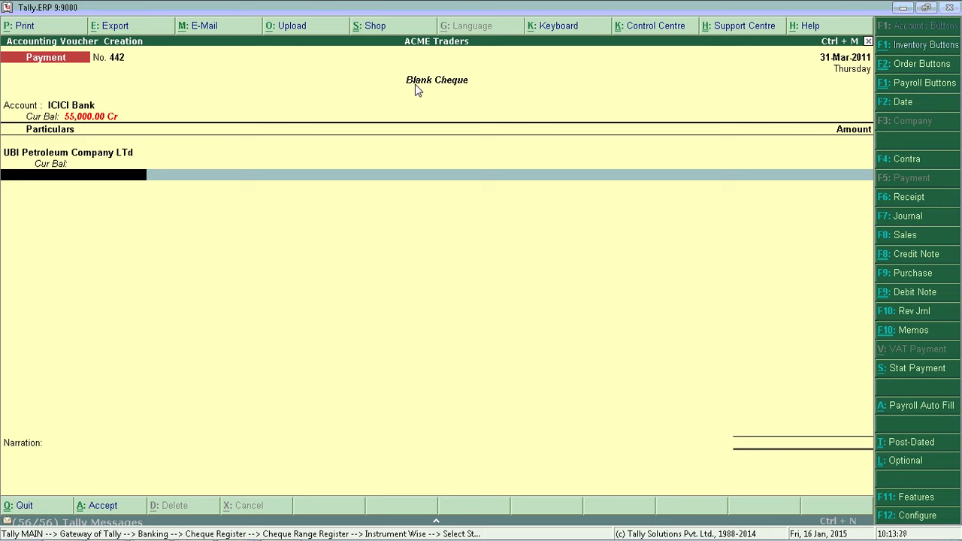
pyautogui.press('Return')
pyautogui.press('Return')
pyautogui.press('Return')
pyautogui.press('Return')
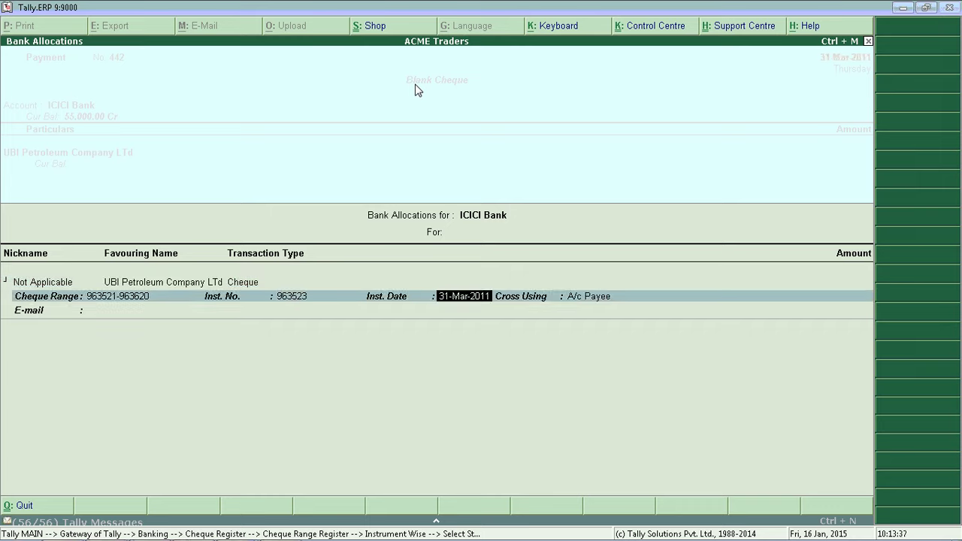
pyautogui.press('Return')
pyautogui.press('Return')
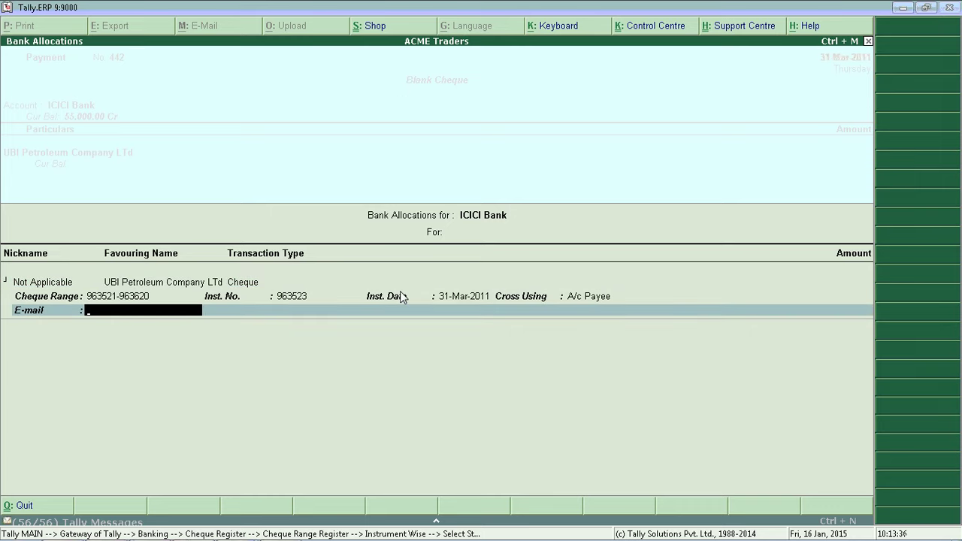
pyautogui.press('Return')
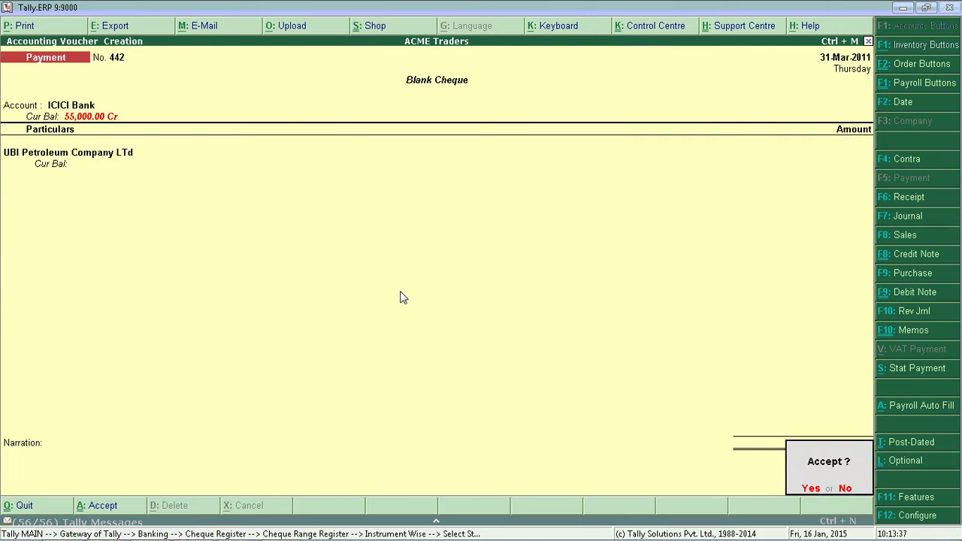
pyautogui.press('Escape')
pyautogui.hotkey('ctrl', 'a')
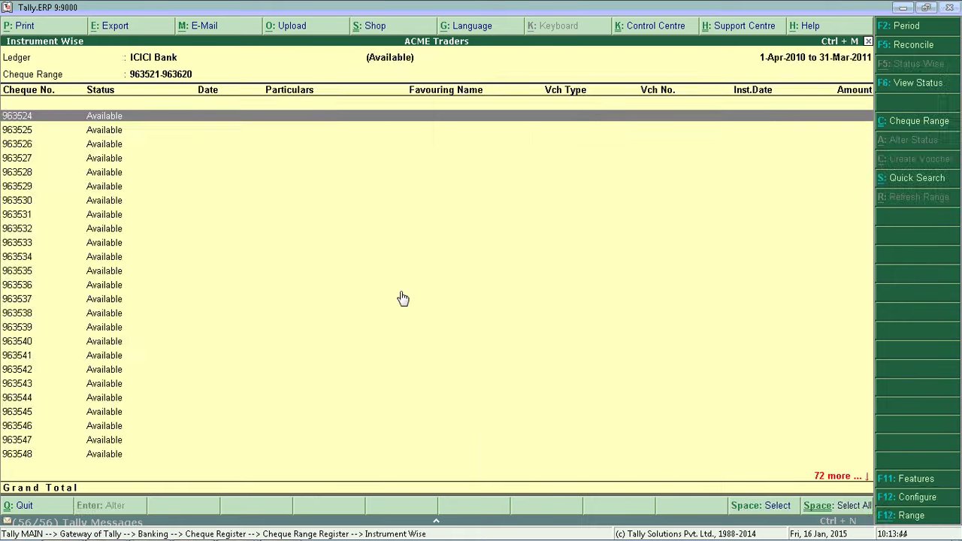
# - Drill into the Accounts Team row's Blank count to list blank cheque 963523
pyautogui.press('Escape')
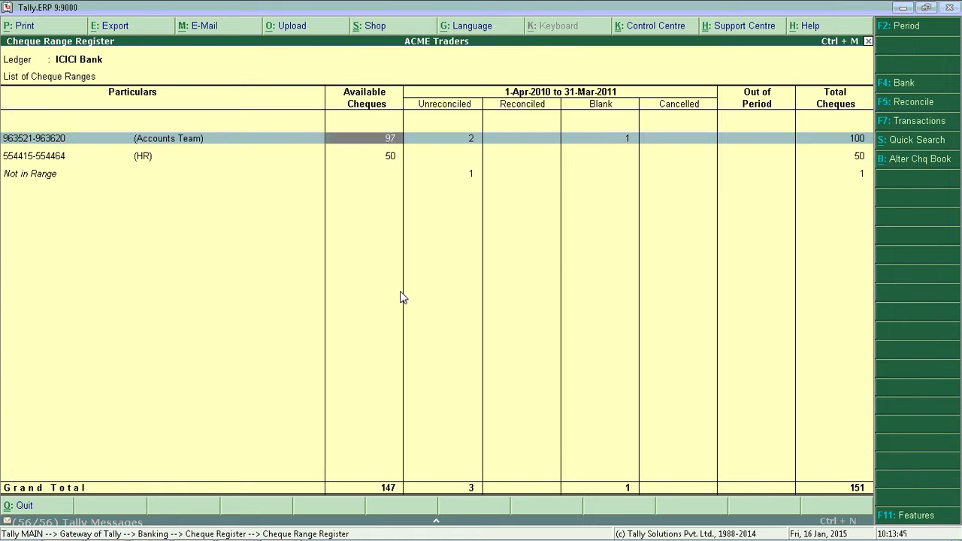
pyautogui.press('Right')
pyautogui.press('Right')
pyautogui.press('Right')
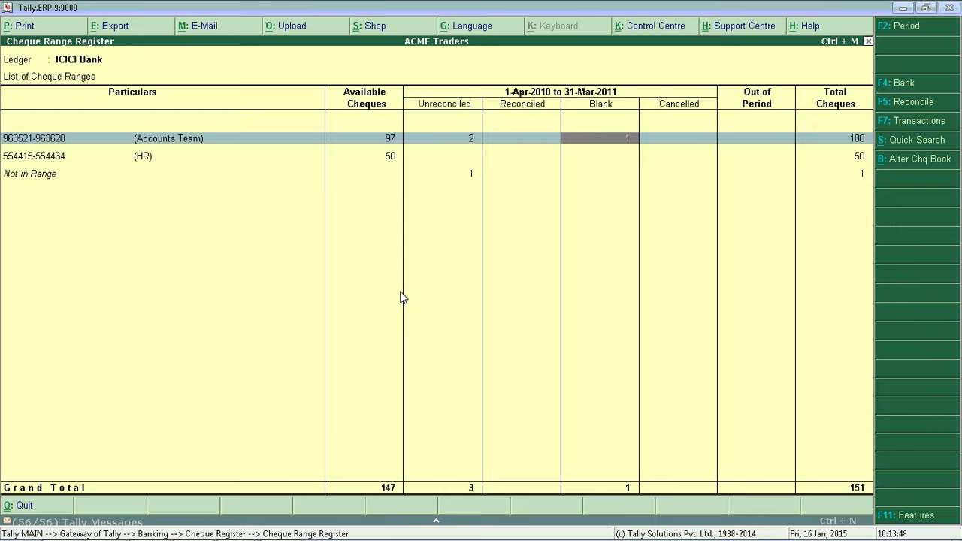
pyautogui.press('Return')
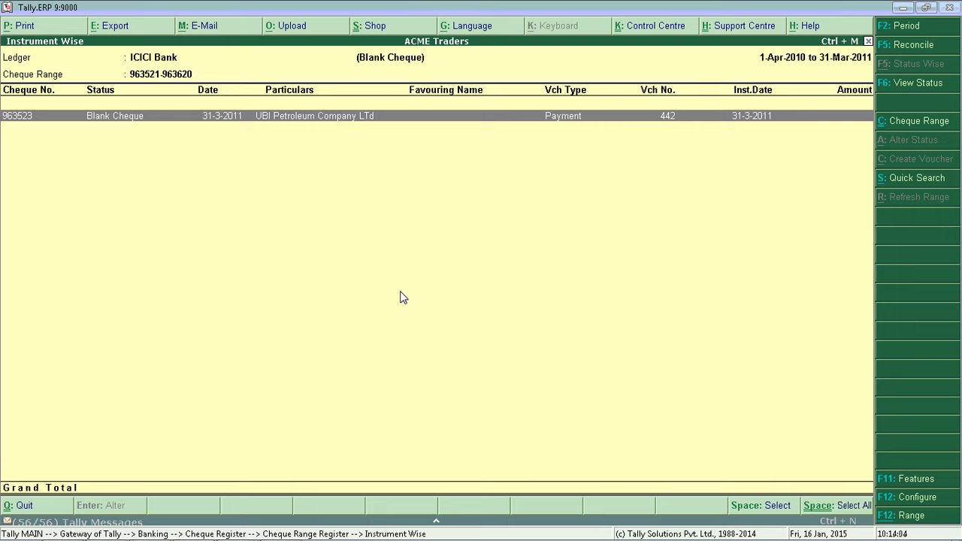
# - Alter voucher 442 so UBI Petroleum Company Ltd is paid 6000 by cheque, and save
pyautogui.press('Return')
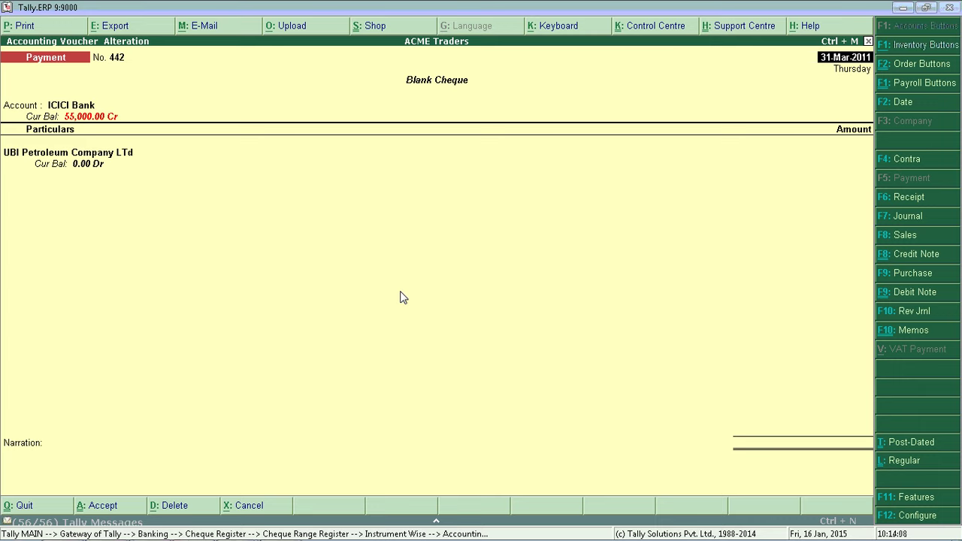
pyautogui.press('Return')
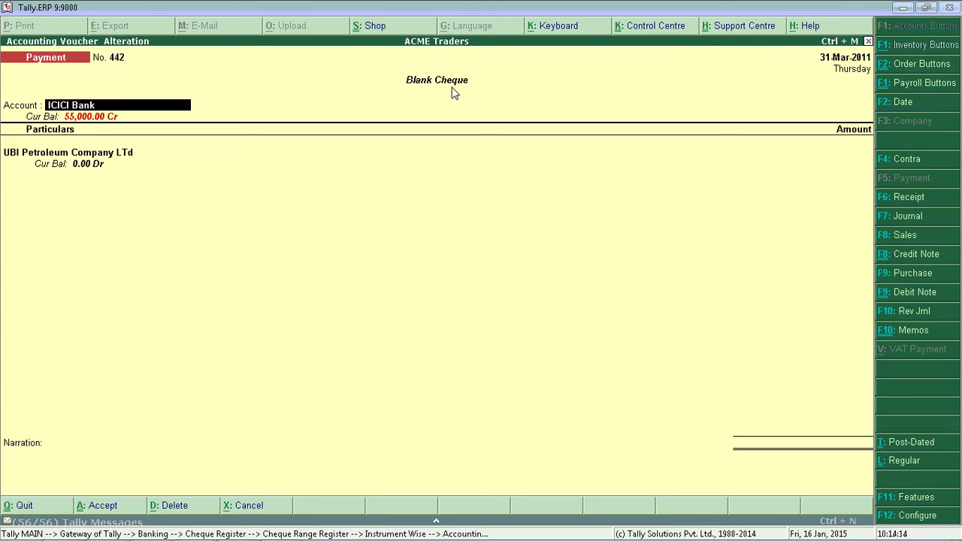
pyautogui.press('Return')
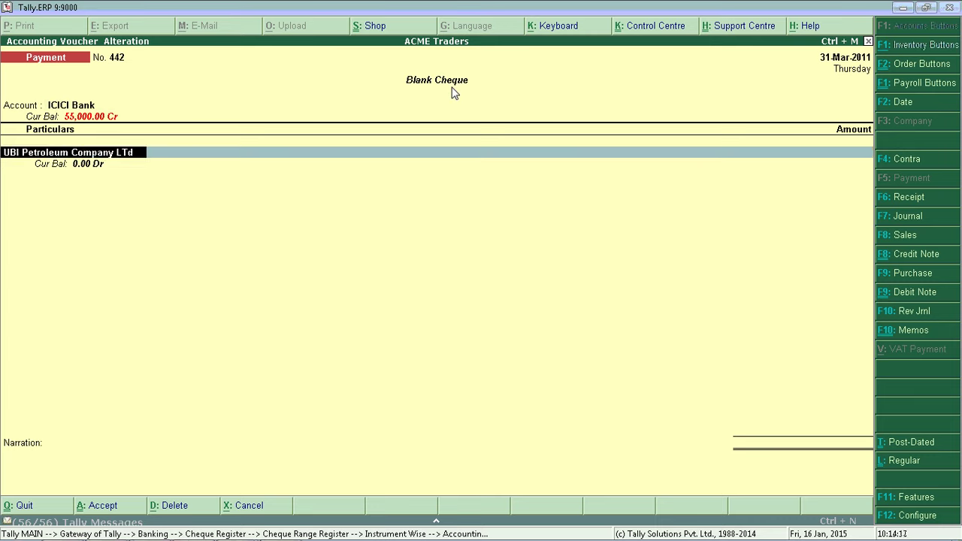
pyautogui.press('Return')
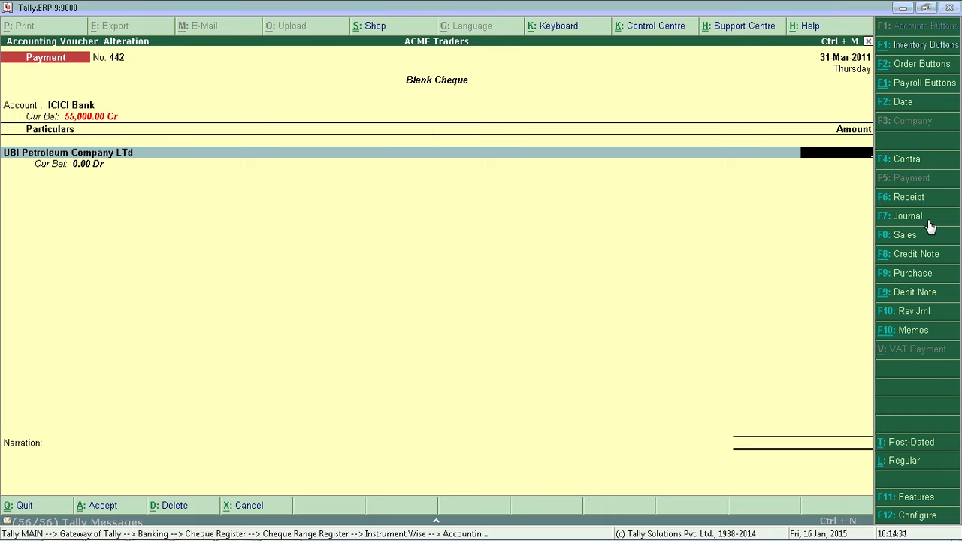
pyautogui.write('6000')
pyautogui.press('Return')
pyautogui.press('Return')
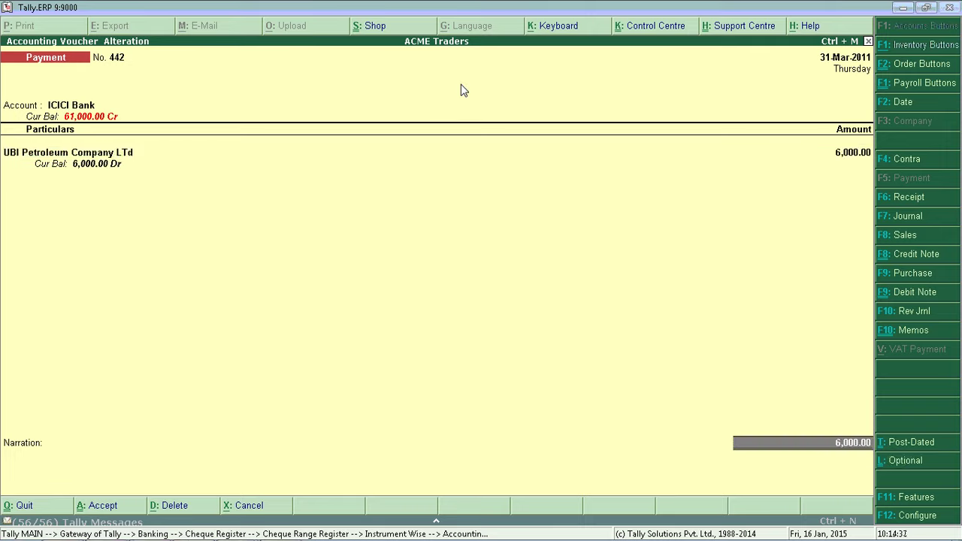
pyautogui.press('Return')
pyautogui.press('Return')
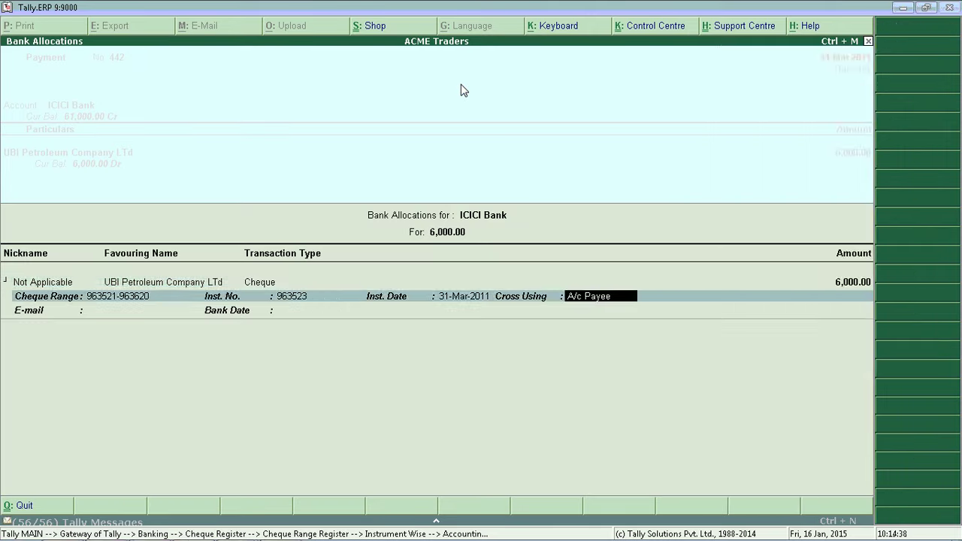
pyautogui.press('Return')
pyautogui.press('Return')
pyautogui.press('Return')
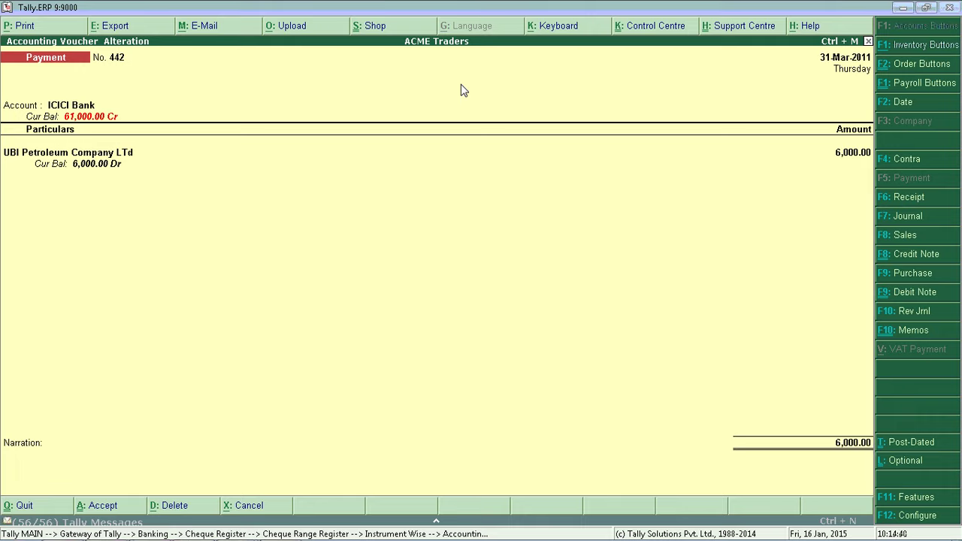
pyautogui.press('Escape')
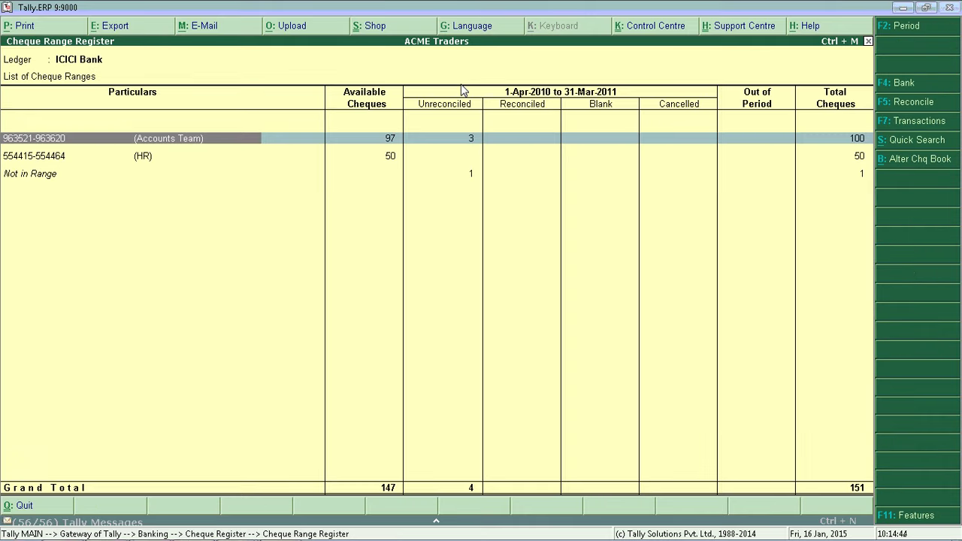
# - Cancel cheque 963524 with the remark 'made cash payment hence cancelled'
pyautogui.press('Down')
pyautogui.press('Up')
pyautogui.press('Return')
pyautogui.press('Down')
pyautogui.press('Down')
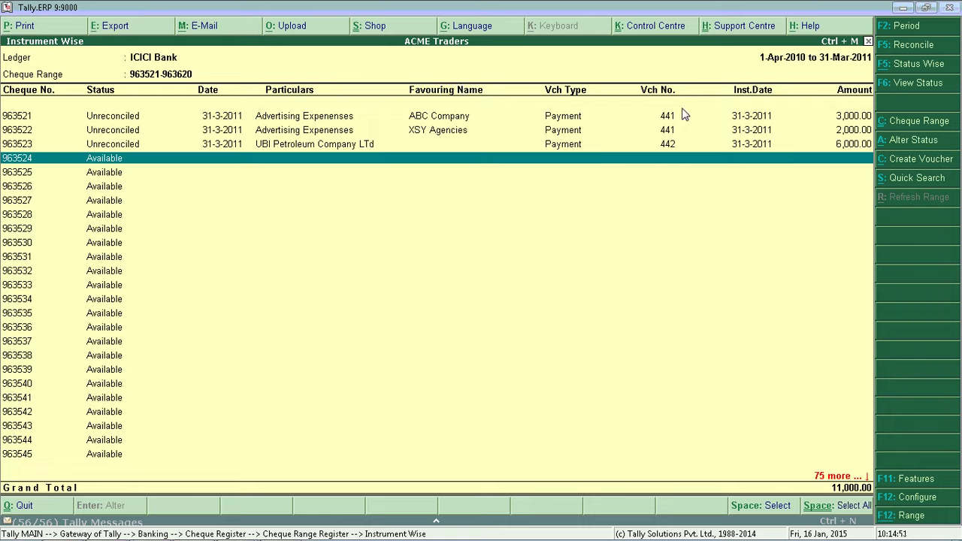
pyautogui.click(888, 144)
pyautogui.press('Down')
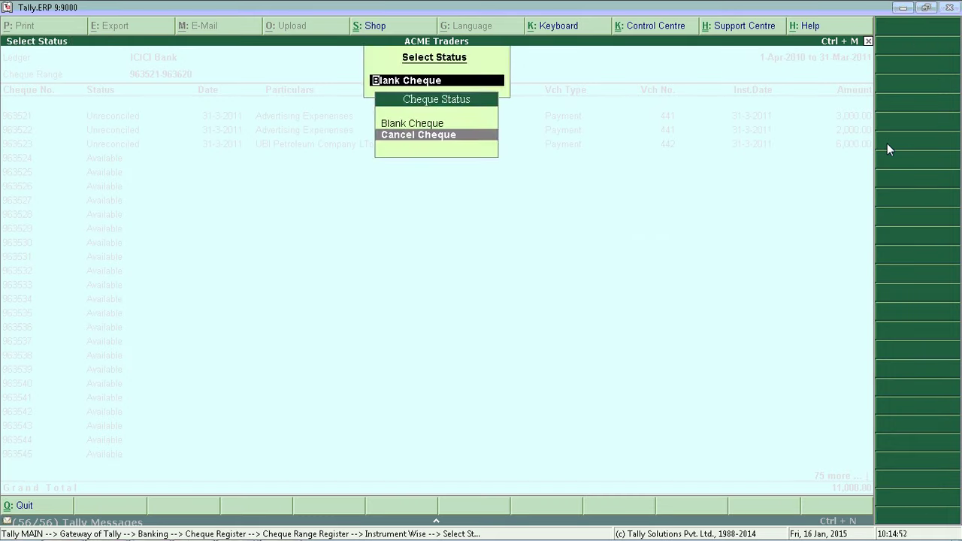
pyautogui.press('Return')
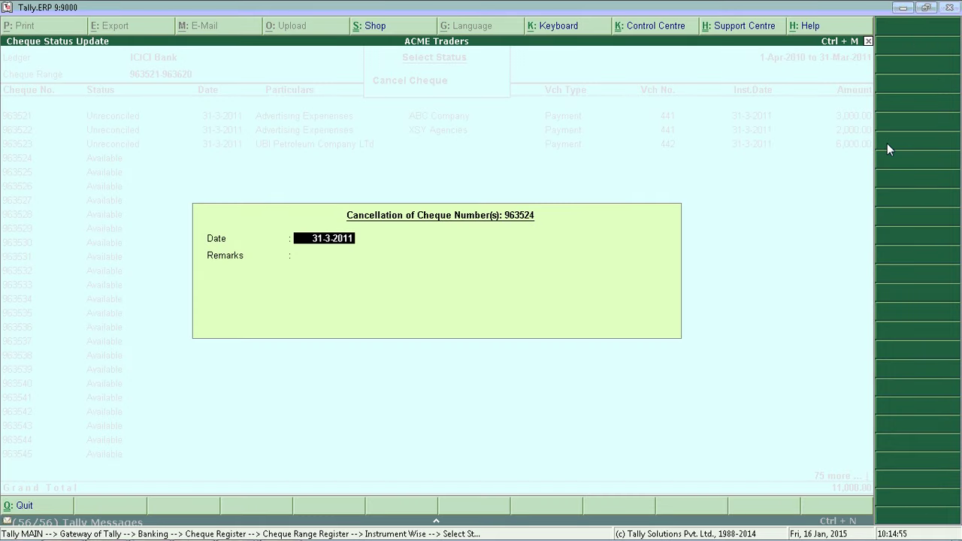
pyautogui.press('Return')
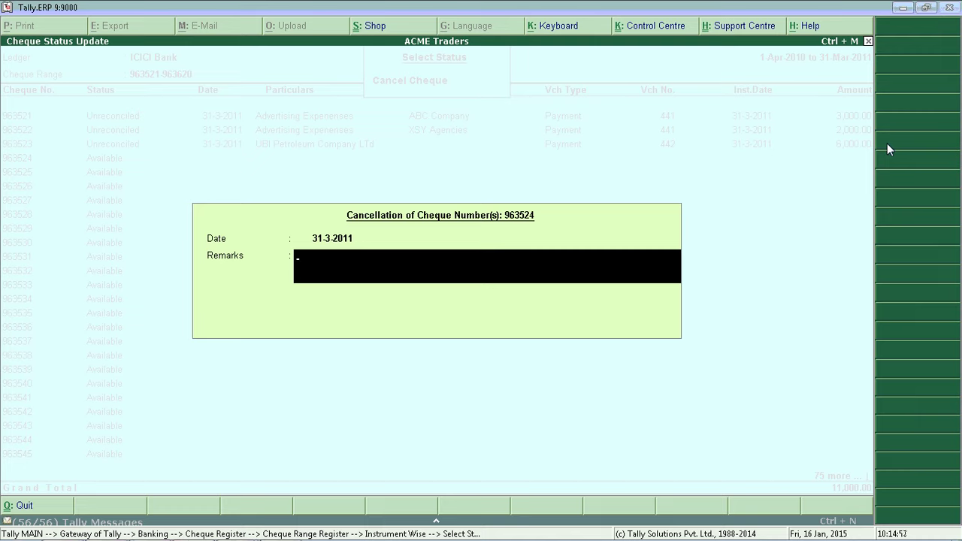
pyautogui.write('made cash payment hence can')
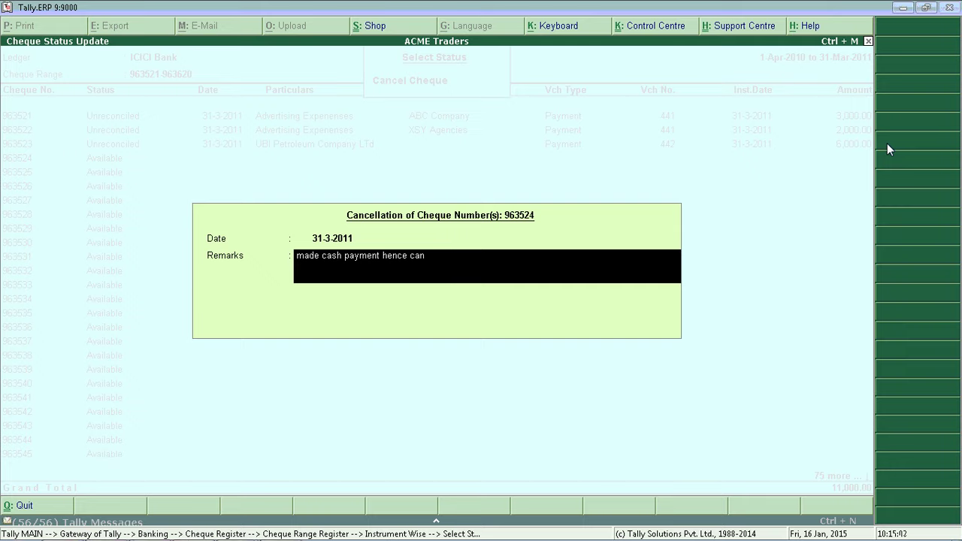
pyautogui.write('celled')
pyautogui.press('Return')
pyautogui.press('y')
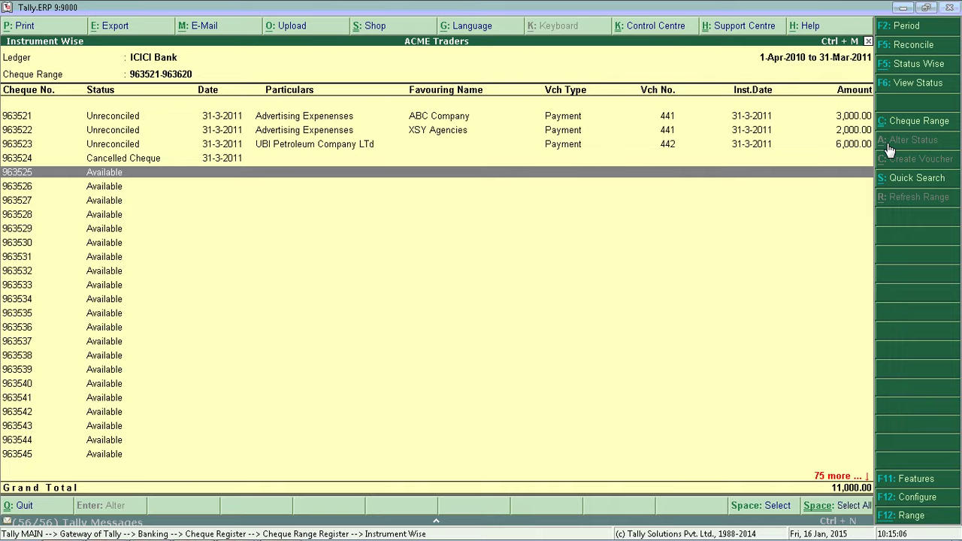
# - Review cheques 963524 to 963526 in the range, then return to the Gateway of Tally
pyautogui.press('Up')
pyautogui.press('Down')
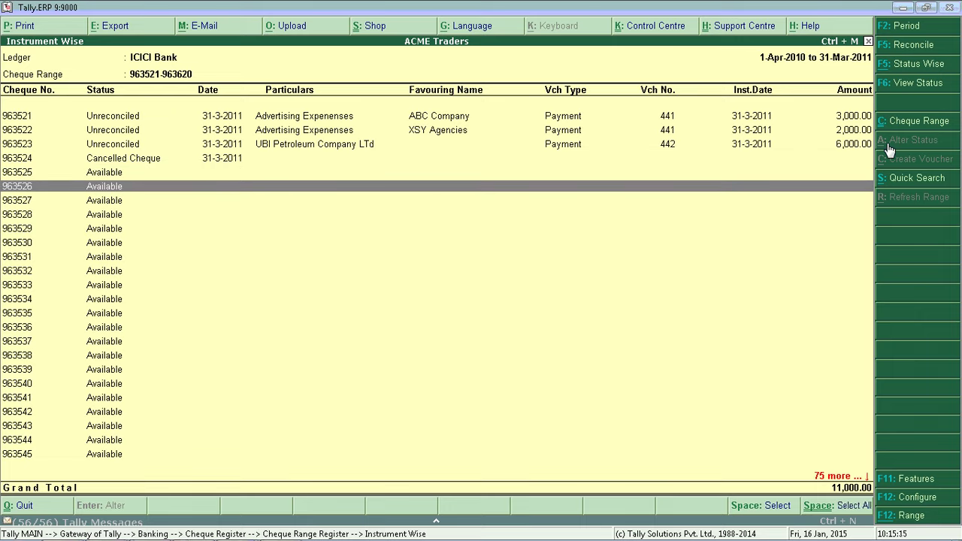
pyautogui.press('Up')
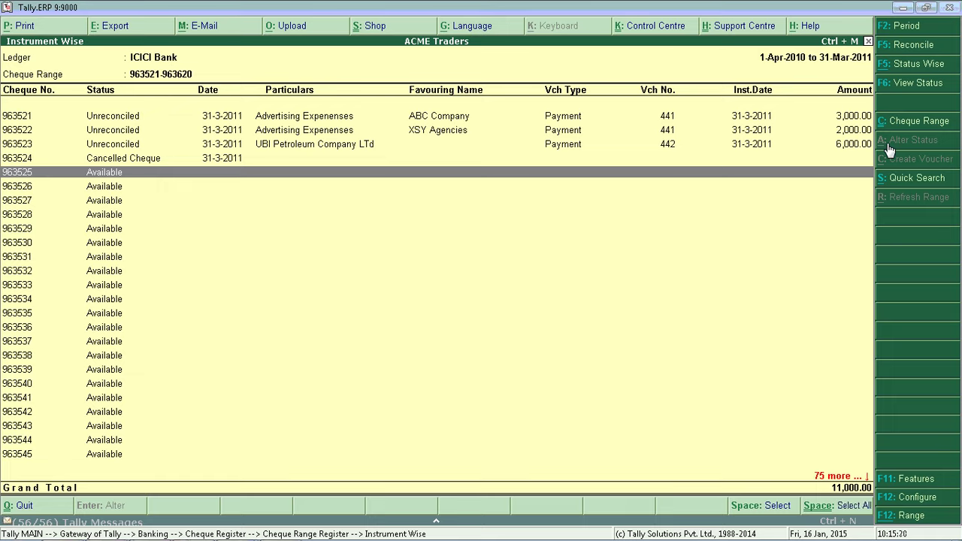
pyautogui.press('Escape')
pyautogui.press('Escape')
pyautogui.press('Escape')
pyautogui.press('Escape')
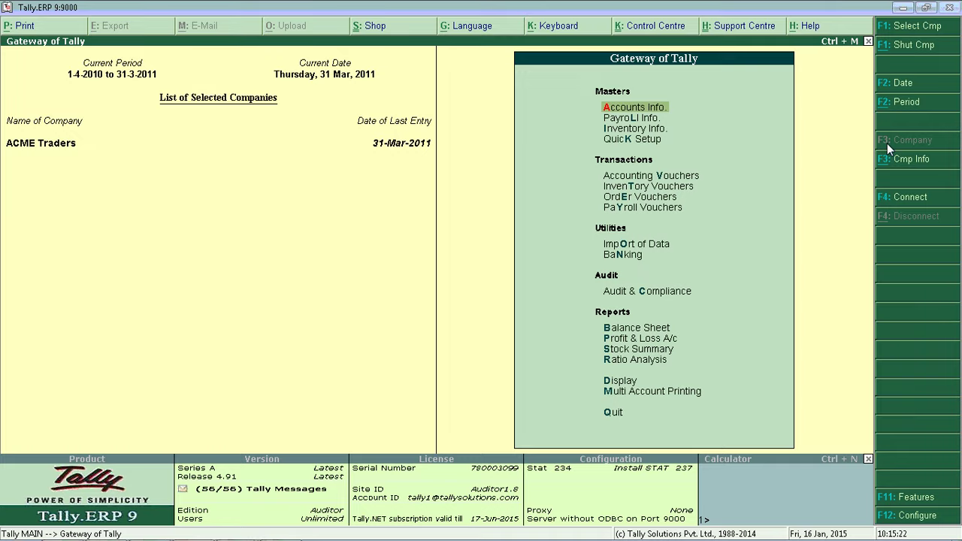
# - Enter a 5000 On Account payment from ICICI Bank to ABC Age
pyautogui.press('v')
pyautogui.press('Down')
pyautogui.press('Down')
pyautogui.press('Return')
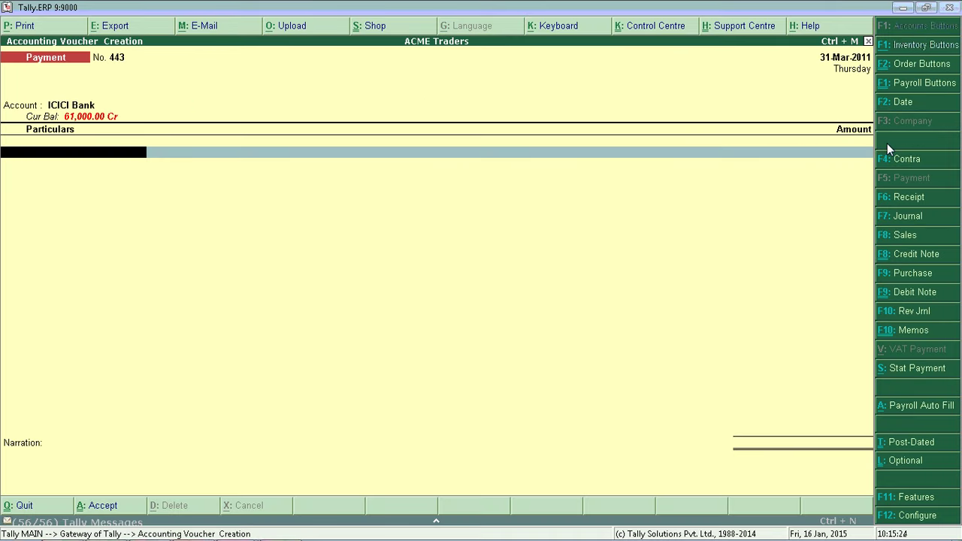
pyautogui.press('Down')
pyautogui.press('Down')
pyautogui.press('Return')
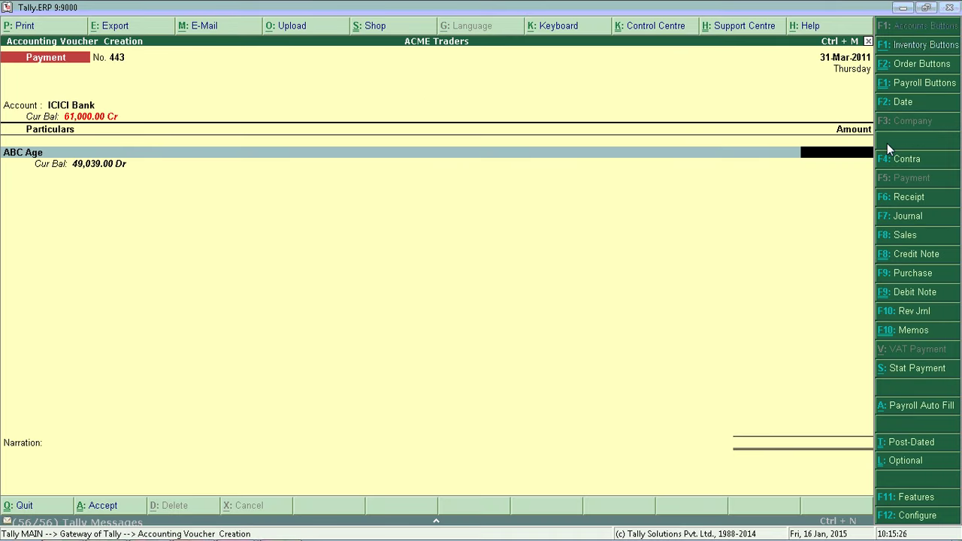
pyautogui.write('5000')
pyautogui.press('Return')
pyautogui.press('Down')
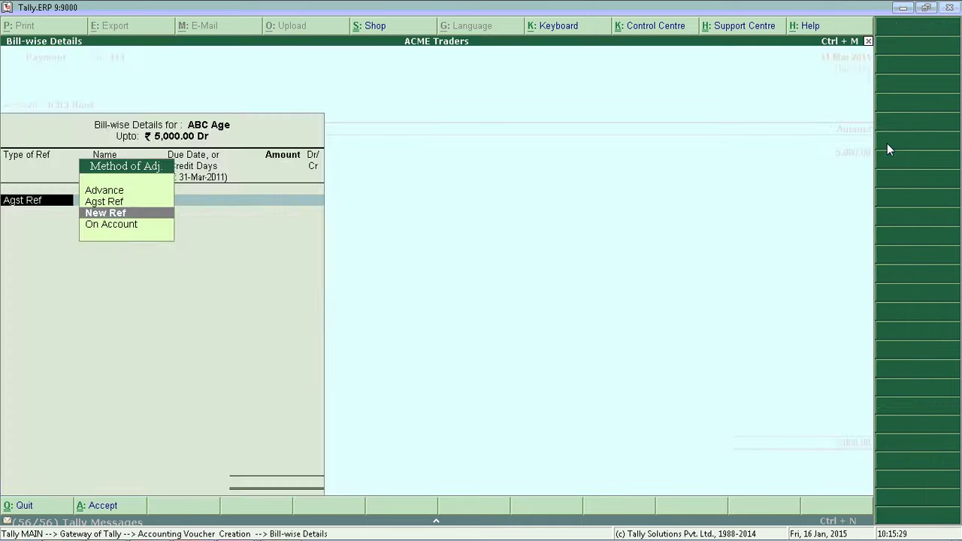
pyautogui.press('Down')
pyautogui.press('Return')
pyautogui.press('Return')
pyautogui.press('Return')
pyautogui.press('Return')
pyautogui.press('Return')
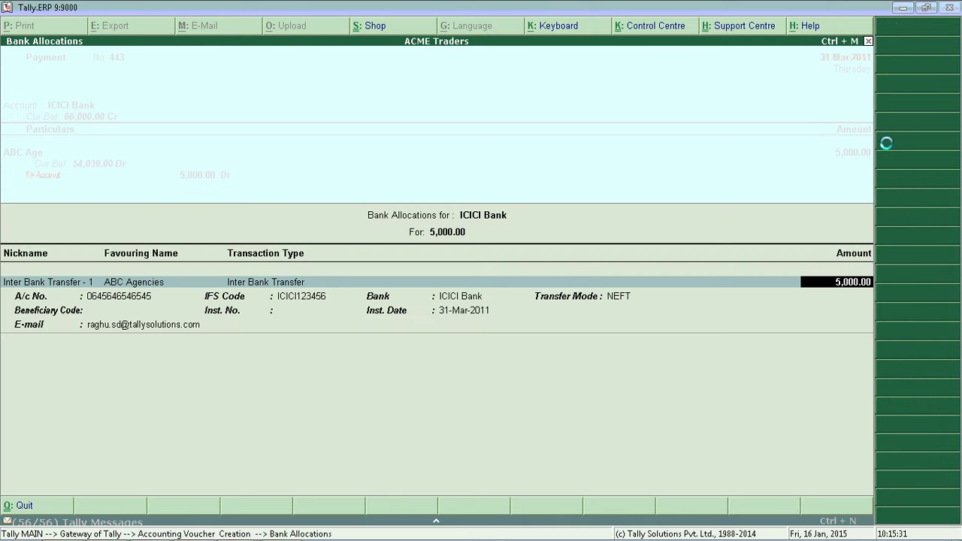
pyautogui.press('Return')
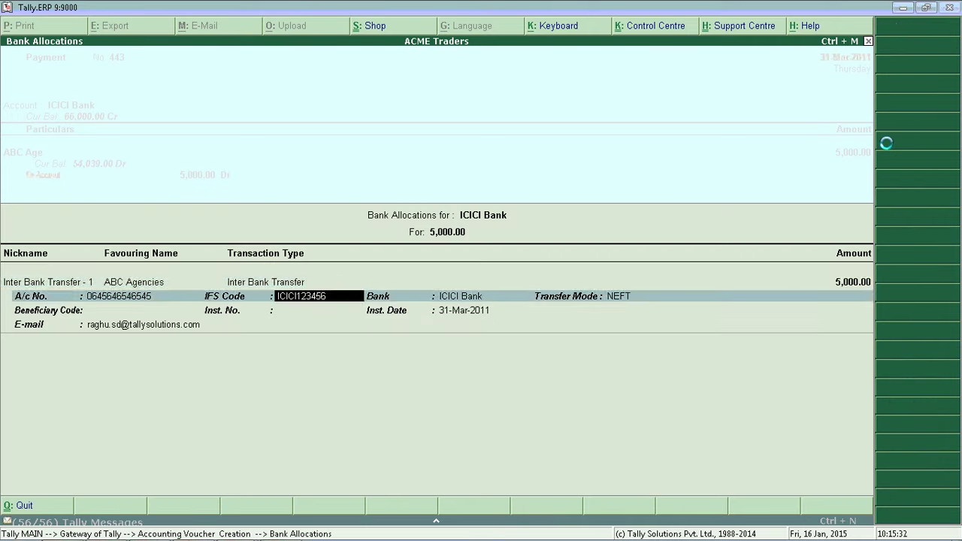
# - Quit the bank allocation and step back through the ABC Age payment rows
pyautogui.press('BackSpace')
pyautogui.press('BackSpace')
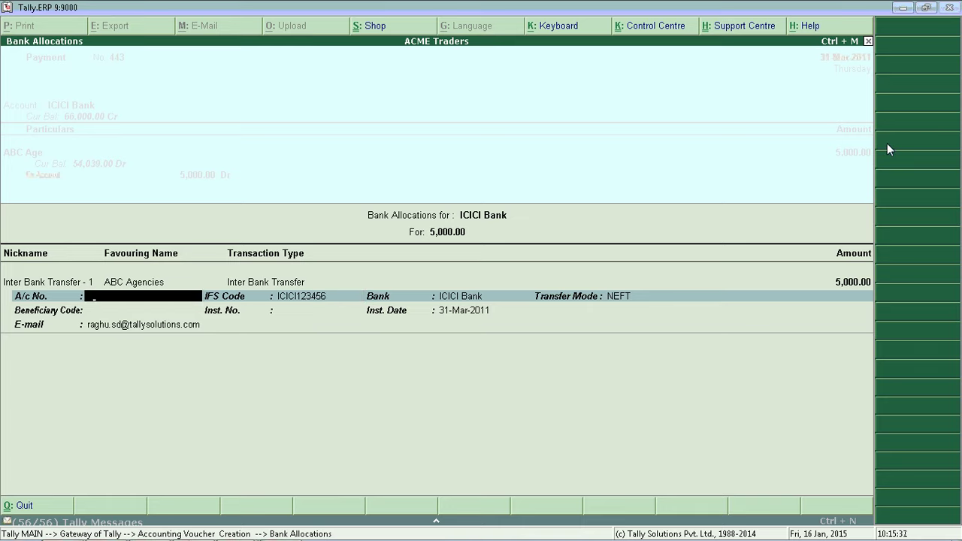
pyautogui.press('Escape')
pyautogui.press('y')
pyautogui.press('n')
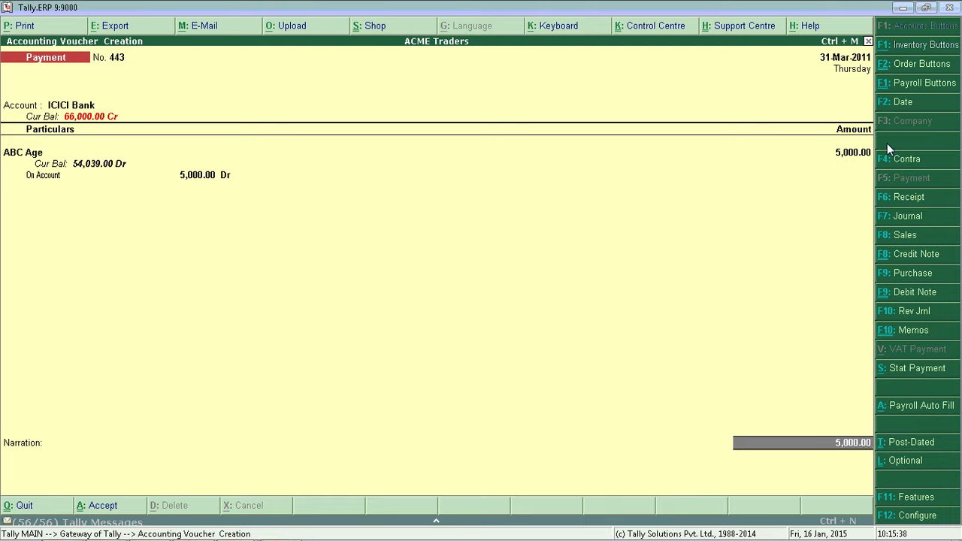
pyautogui.press('BackSpace')
pyautogui.press('BackSpace')
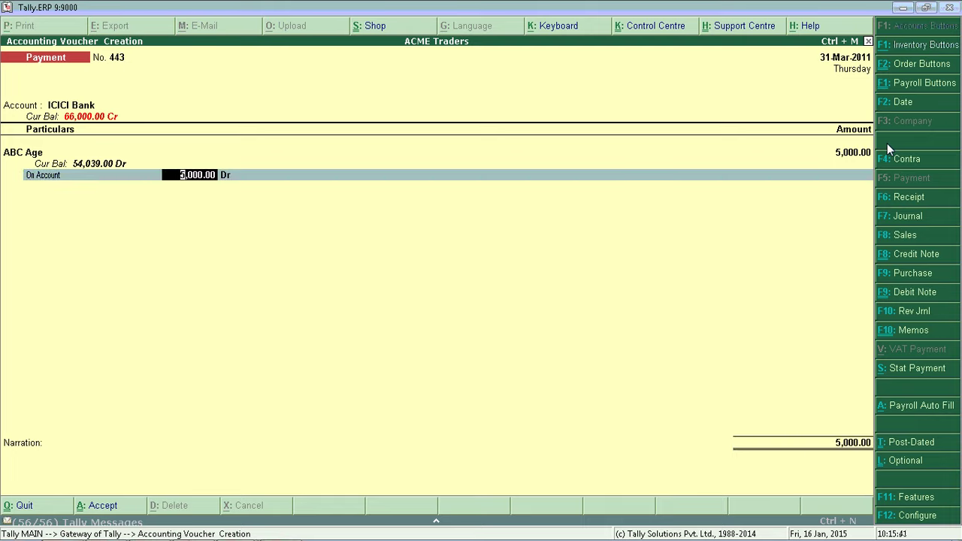
pyautogui.press('BackSpace')
pyautogui.press('Return')
pyautogui.press('Return')
pyautogui.press('Return')
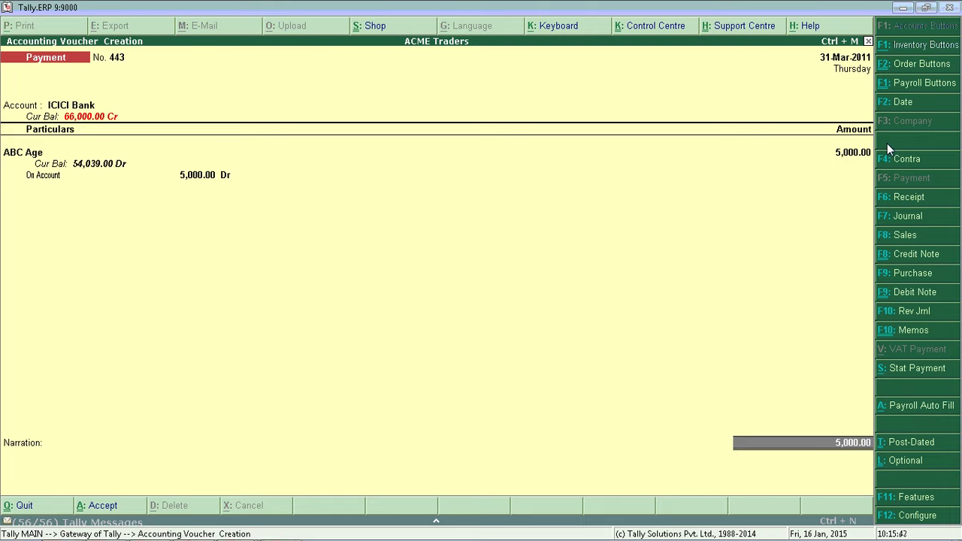
pyautogui.press('Return')
# - Set the bank allocation transaction type to Cheque, offering instrument 963525
pyautogui.press('Return')
pyautogui.press('Up')
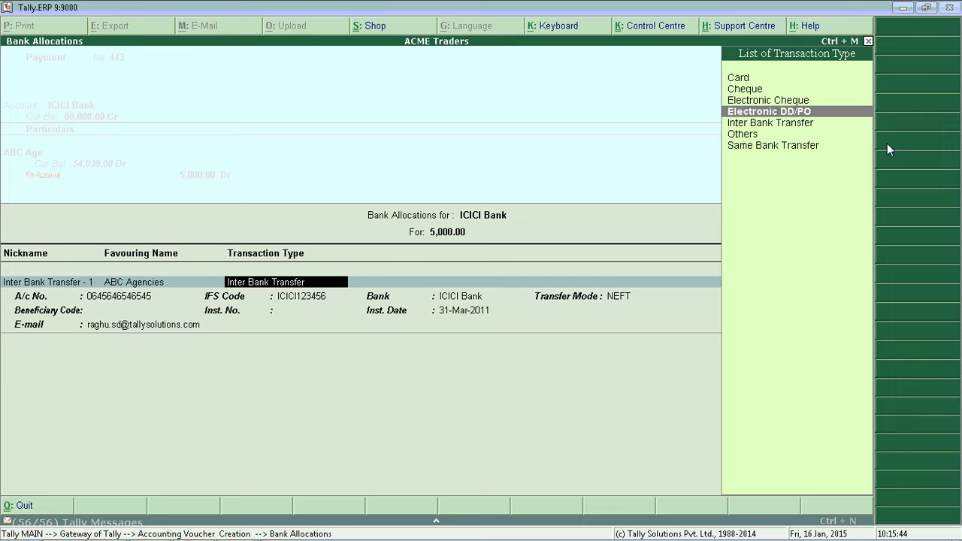
pyautogui.press('Up')
pyautogui.press('Up')
pyautogui.press('Return')
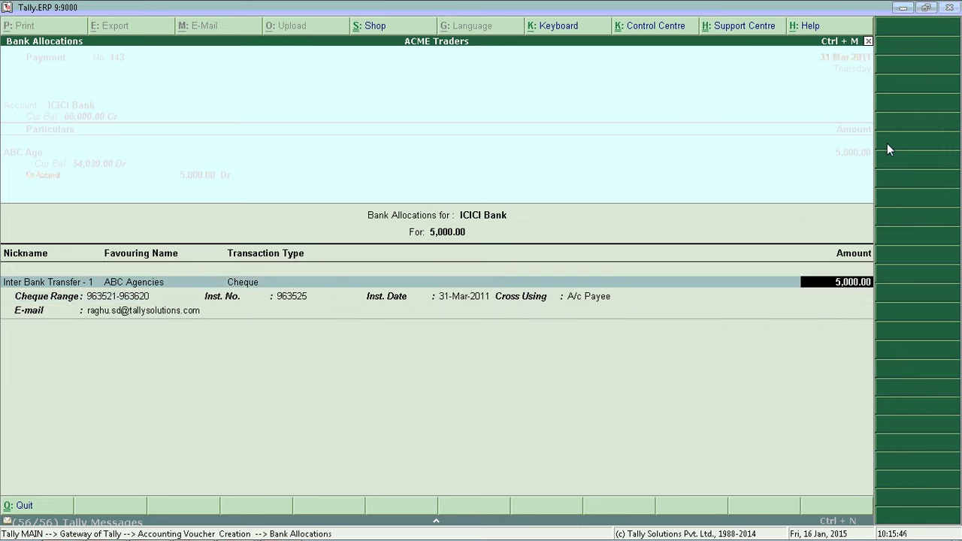
pyautogui.press('Return')
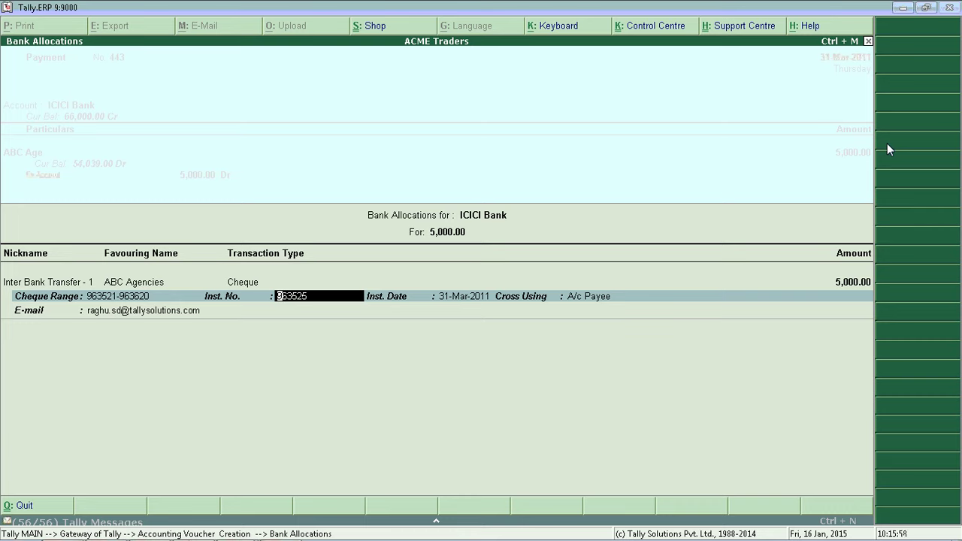
pyautogui.press('BackSpace')
pyautogui.hotkey('ctrl', 'a')
# - Open Banking > Cheque Register for 1-Apr-2010 to 31-Mar-2011 from the Gateway
pyautogui.press('Escape')
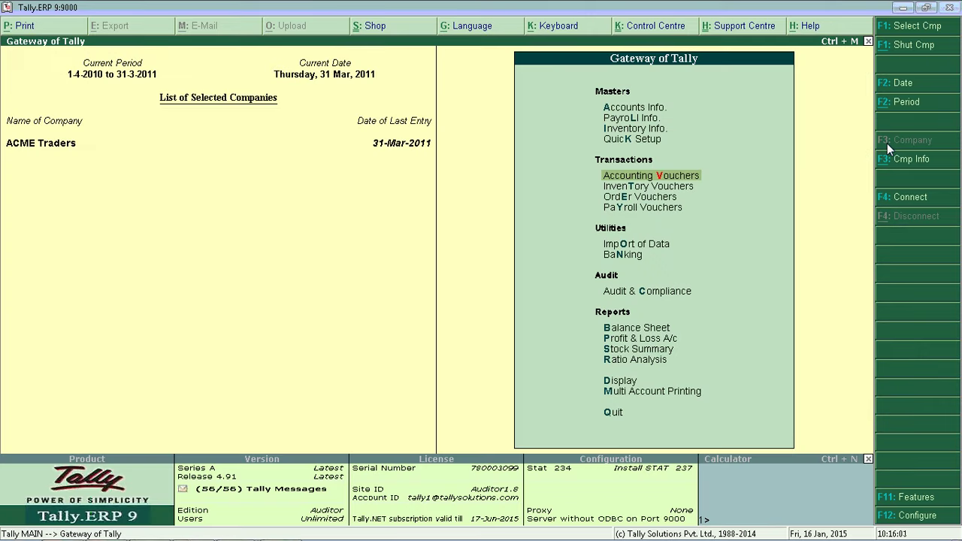
pyautogui.press('n')
pyautogui.press('Down')
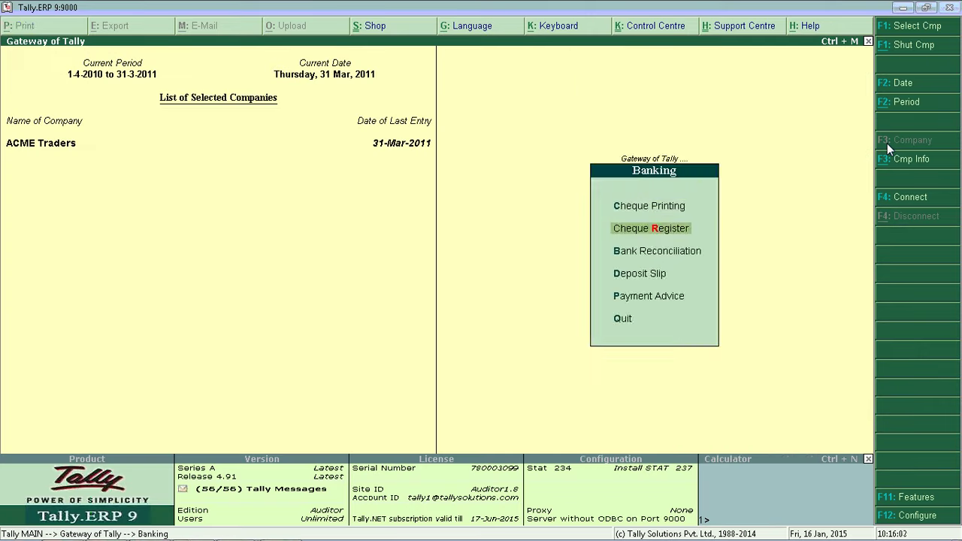
pyautogui.press('Return')
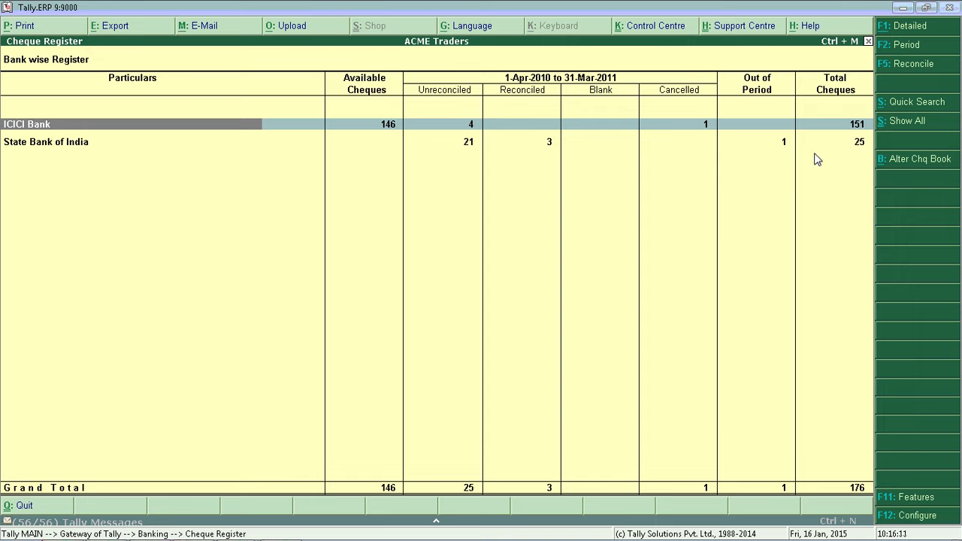
pyautogui.press('Down')
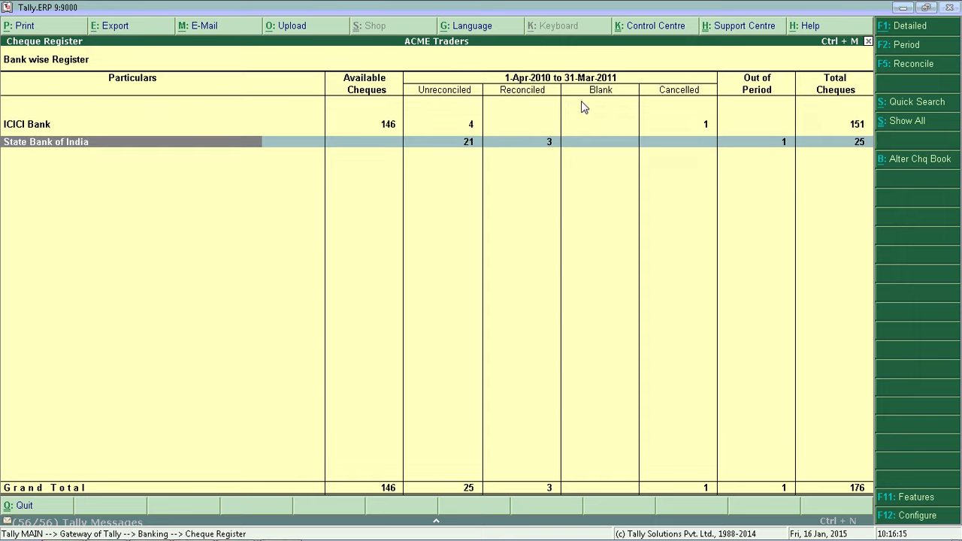
# - Change the Cheque Register period to 1-3-2011 through 31-3-2011
pyautogui.press('F2')
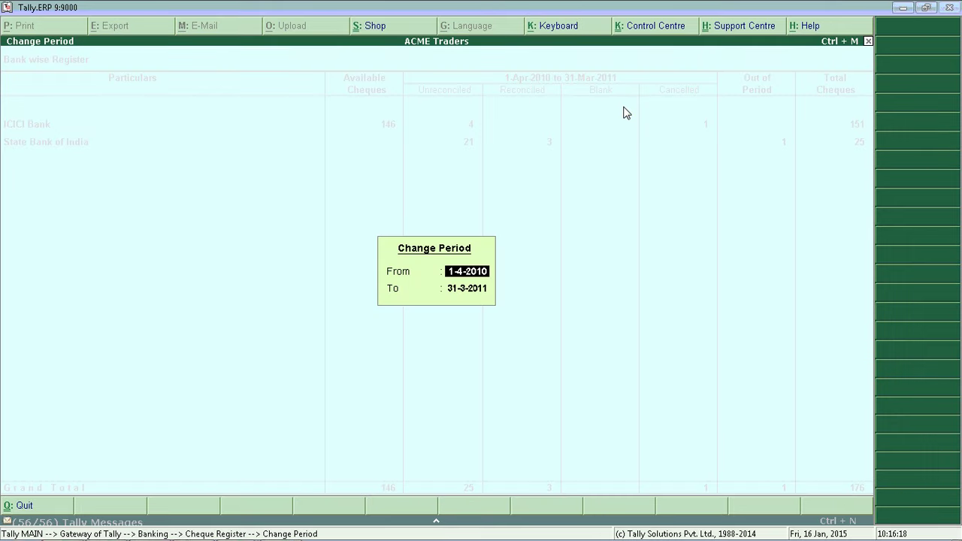
pyautogui.write('1-4')
pyautogui.press('BackSpace')
pyautogui.write('3')
pyautogui.press('Return')
pyautogui.write('31-3')
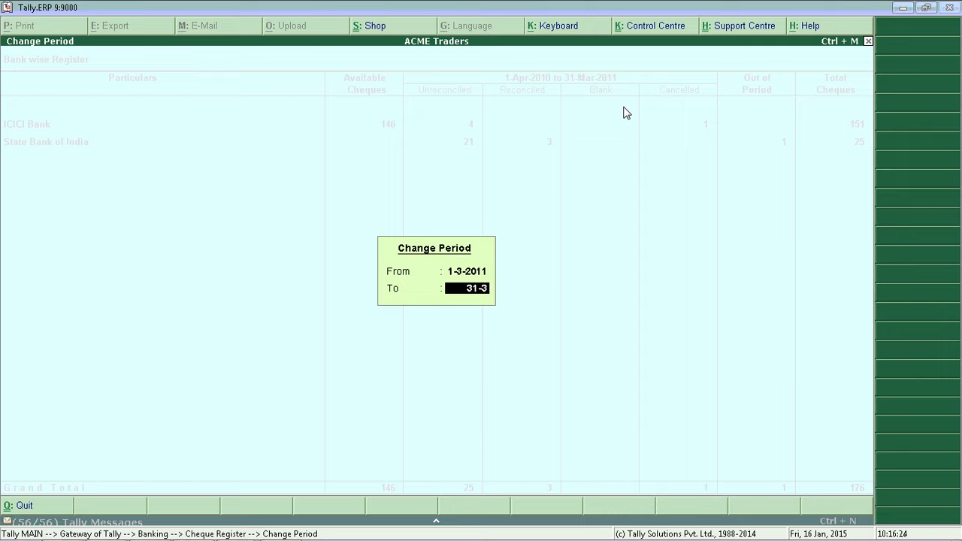
pyautogui.press('Return')
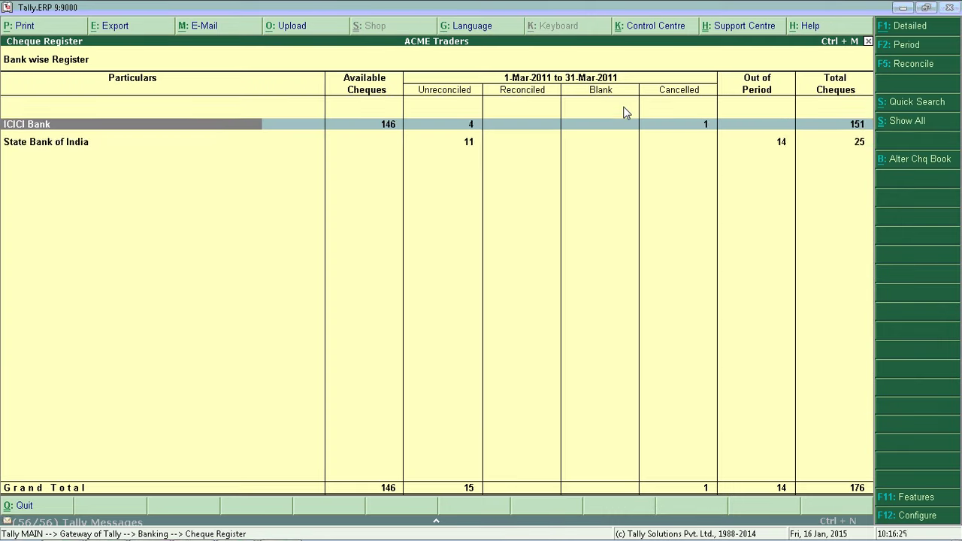
# - Drill into State Bank of India's 11 unreconciled cheques, down to cheque 225469
pyautogui.press('Down')
pyautogui.press('Right')
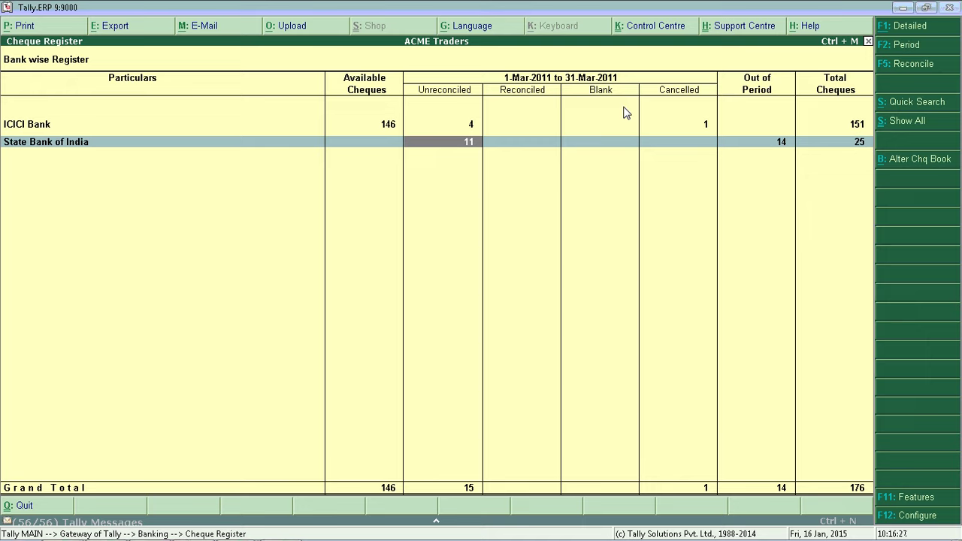
pyautogui.press('Left')
pyautogui.press('Right')
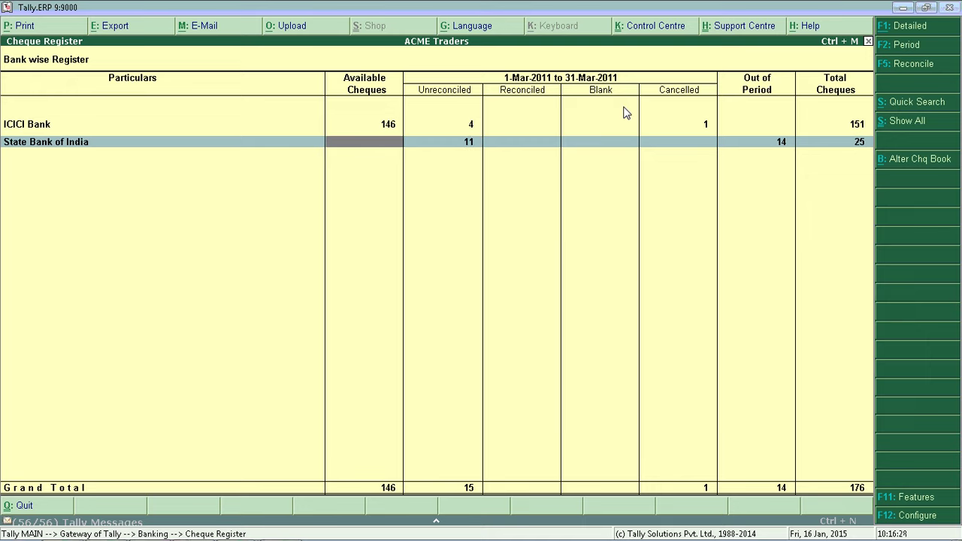
pyautogui.press('Right')
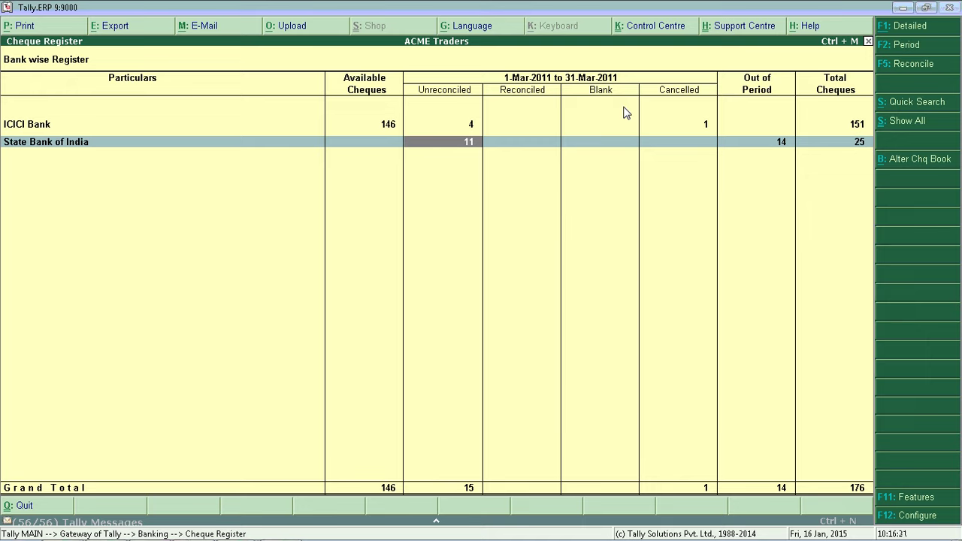
pyautogui.press('Return')
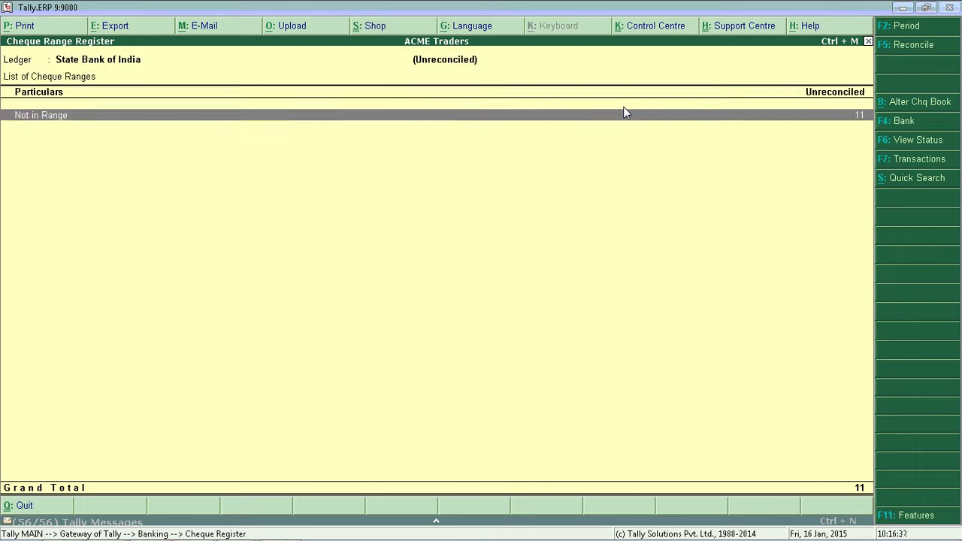
pyautogui.press('Return')
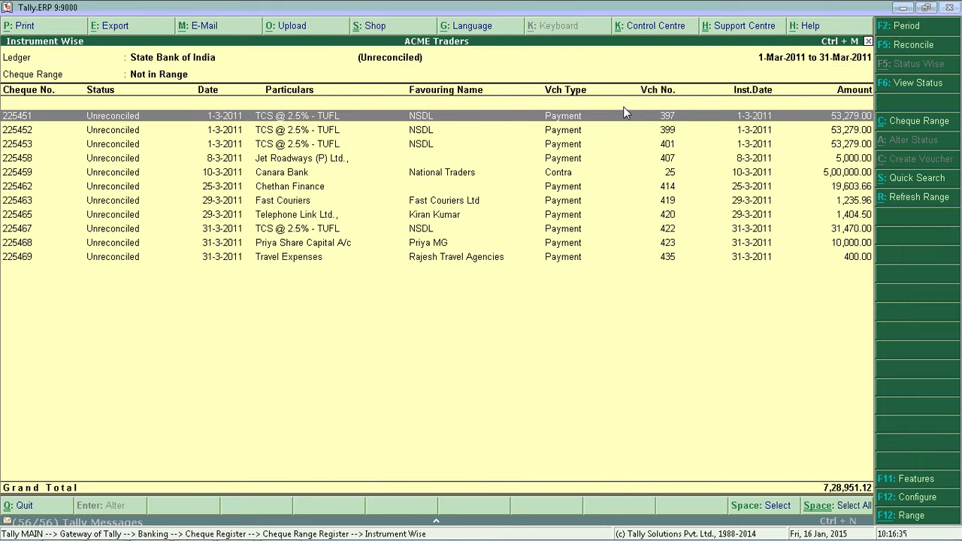
pyautogui.press('Down')
pyautogui.press('Down')
pyautogui.press('Down')
pyautogui.press('Down')
pyautogui.press('Down')
pyautogui.press('Down')
pyautogui.press('Down')
pyautogui.press('Down')
pyautogui.press('Down')
pyautogui.press('Down')
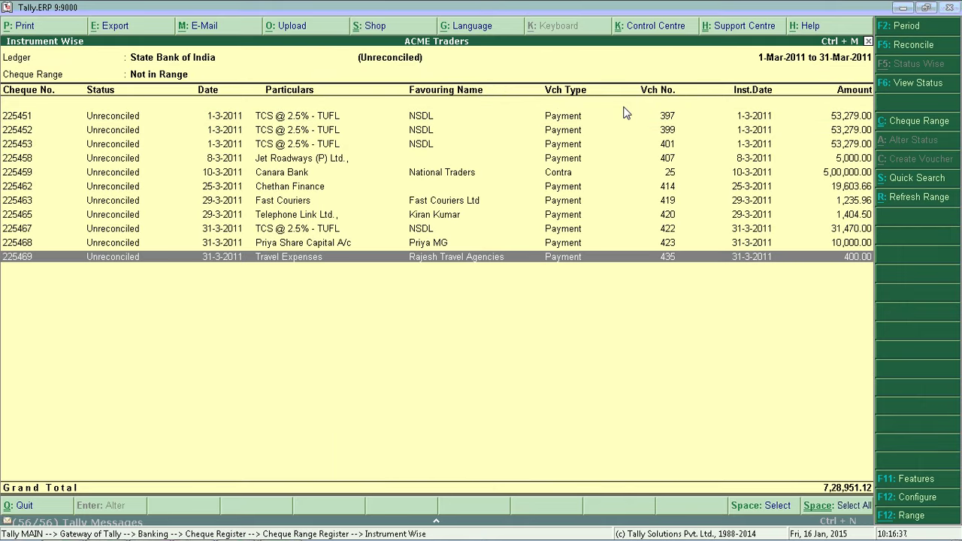
pyautogui.press('Escape')
pyautogui.press('Escape')
pyautogui.press('Right')
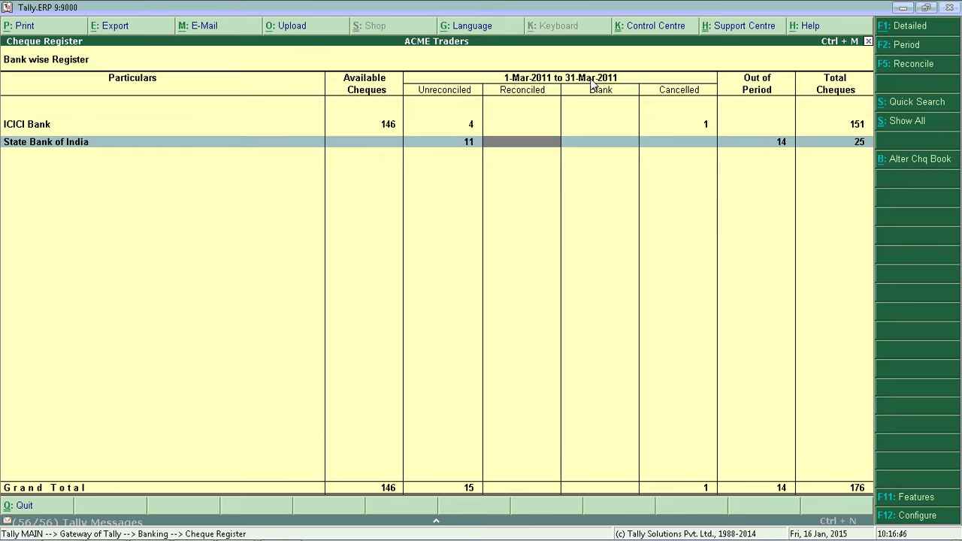
pyautogui.press('Up')
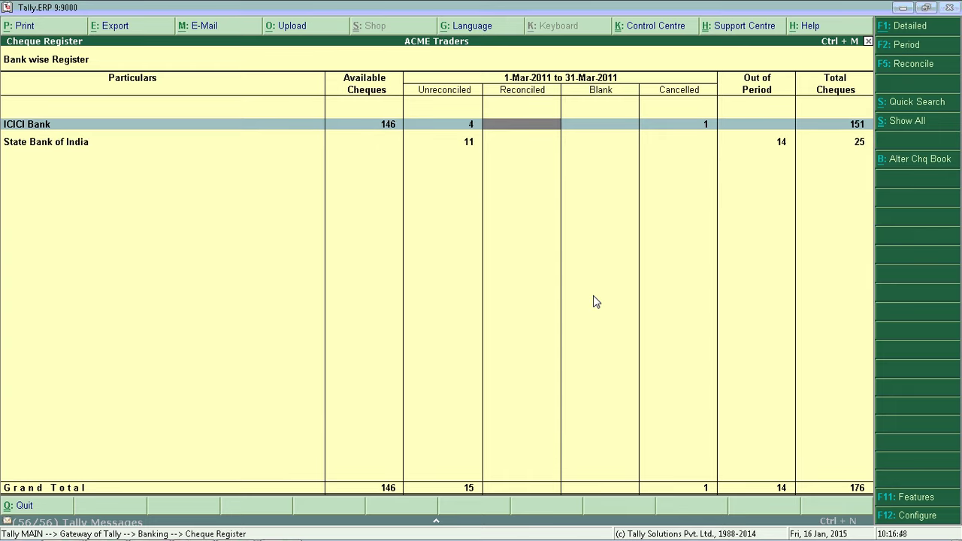
pyautogui.press('Left')
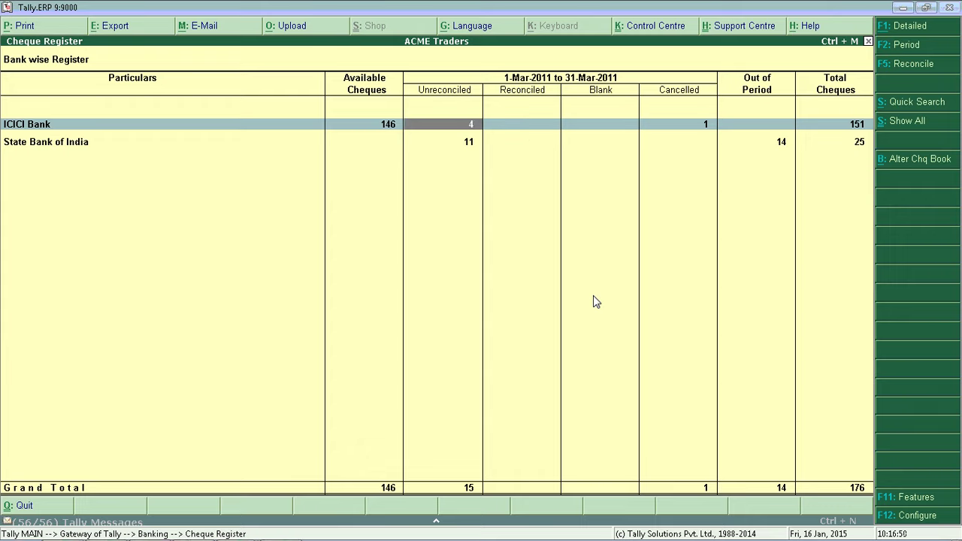
pyautogui.press('Return')
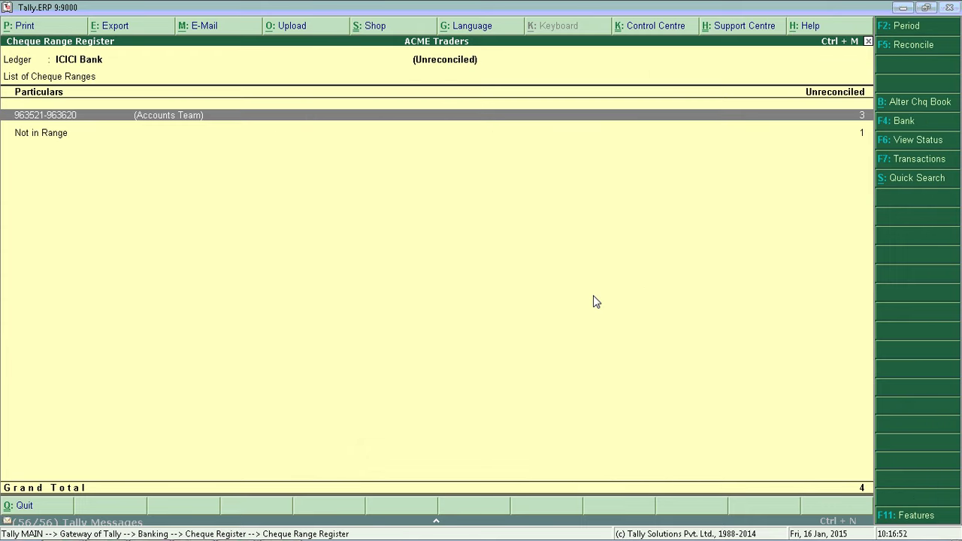
pyautogui.press('Return')
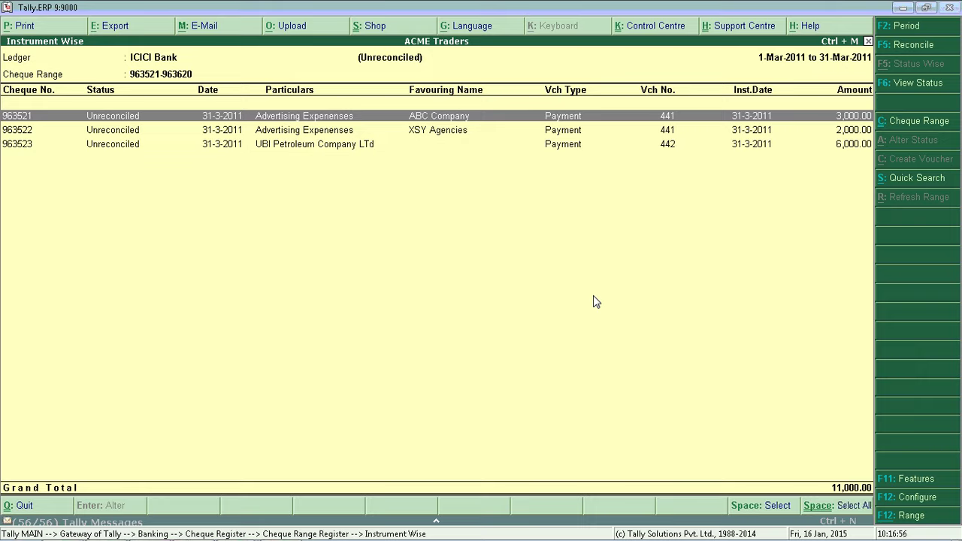
pyautogui.press('Escape')
pyautogui.press('Escape')
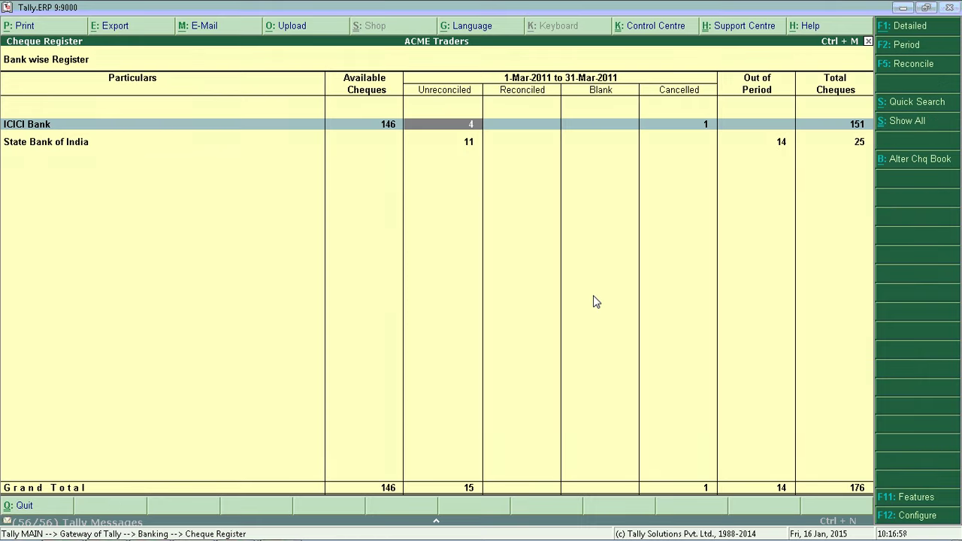
pyautogui.press('F2')
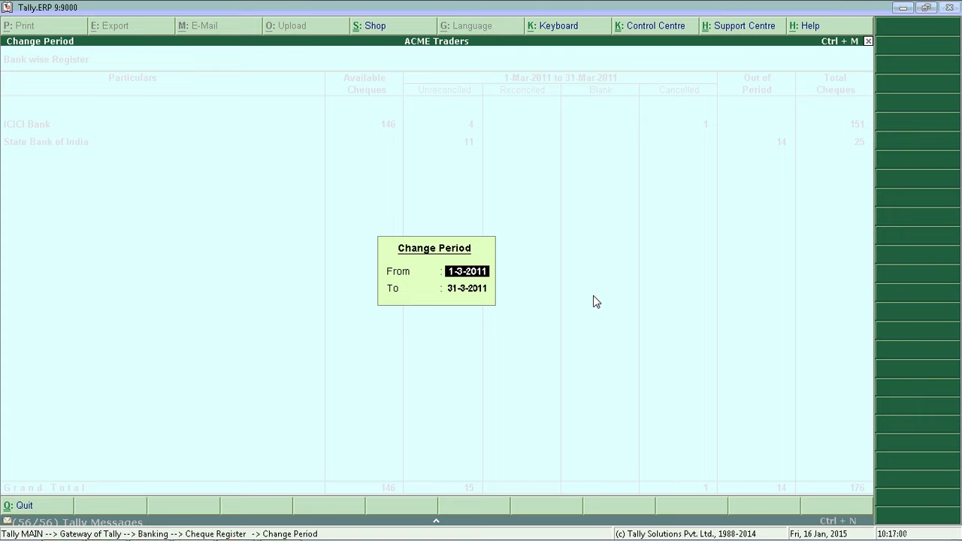
# - Set the Cheque Register period to 1-5-2010 through 31-5-2010
pyautogui.write('1-5')
pyautogui.press('Return')
pyautogui.write('31-5')
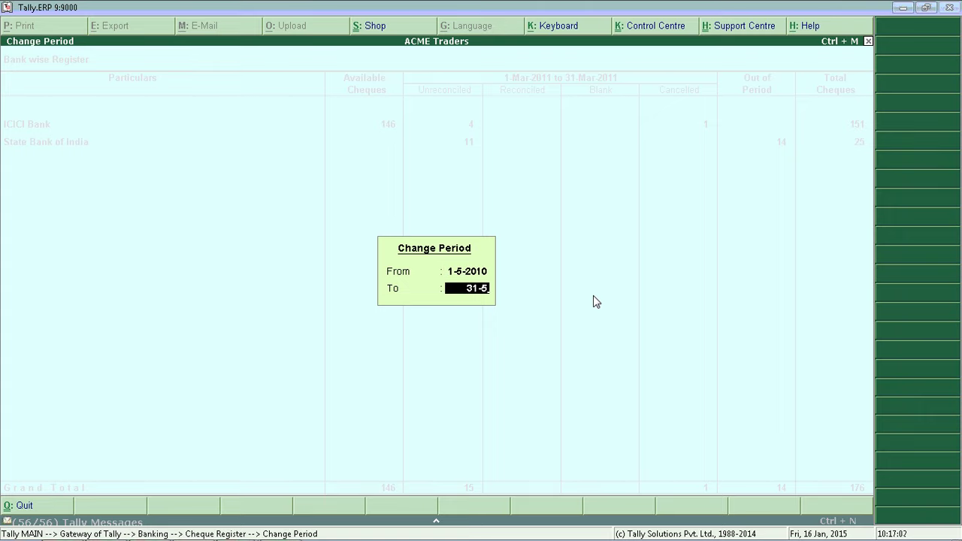
pyautogui.press('Return')
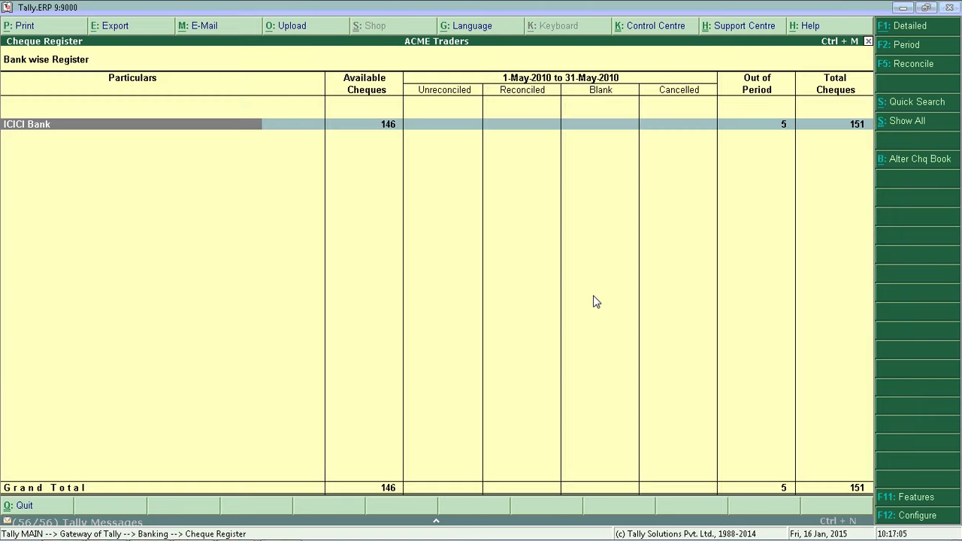
pyautogui.press('Right')
pyautogui.press('Right')
pyautogui.press('Right')
pyautogui.press('Right')
pyautogui.press('Right')
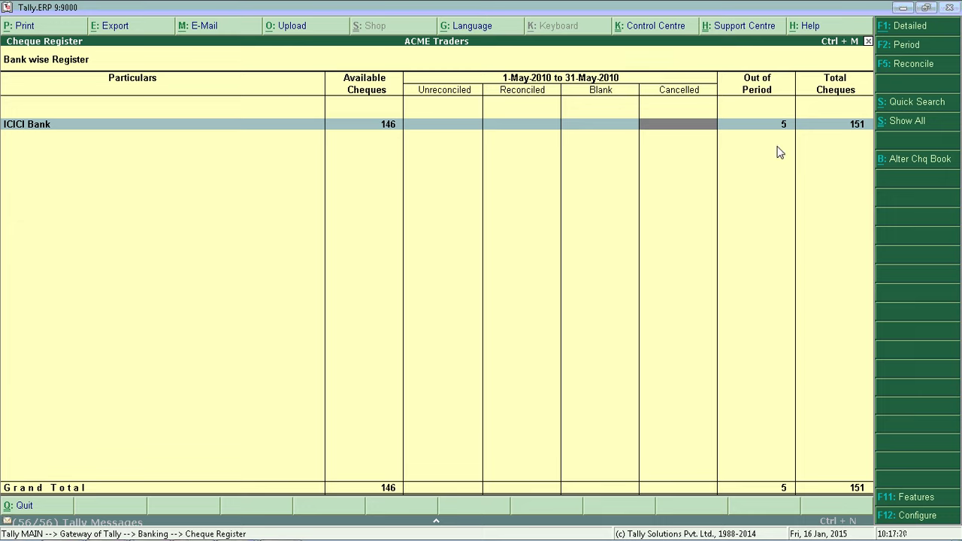
# - Reopen the full-year Cheque Register and bring up Quick Search by instrument number
pyautogui.press('Escape')
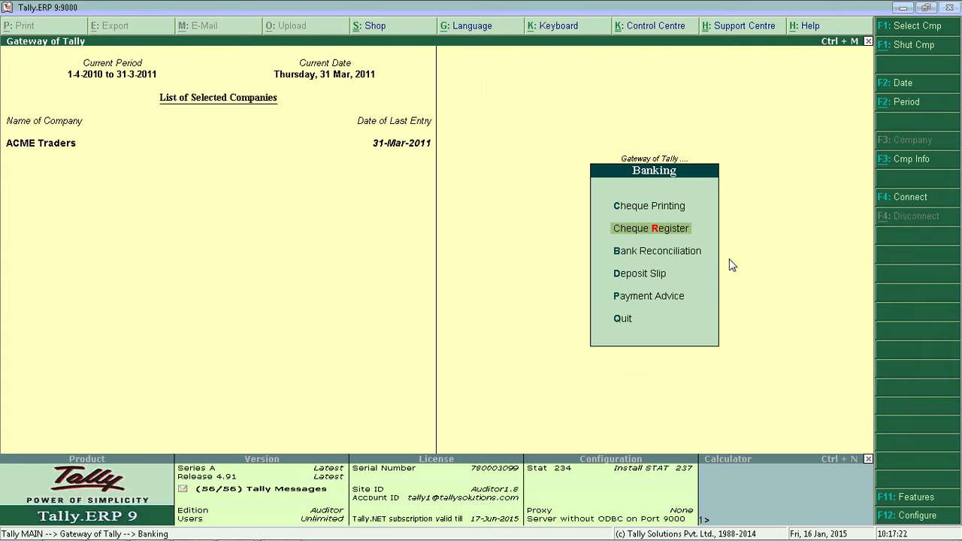
pyautogui.press('Return')
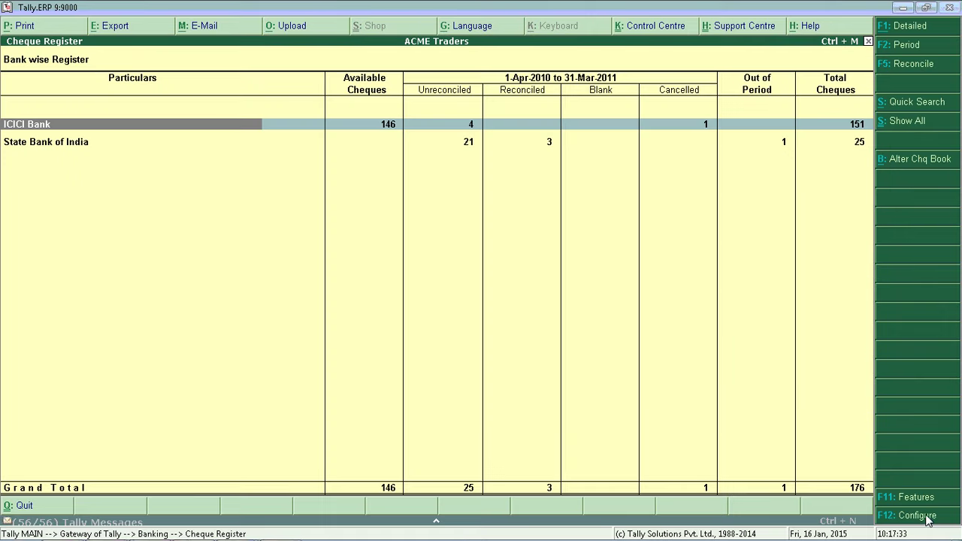
pyautogui.click(936, 103)
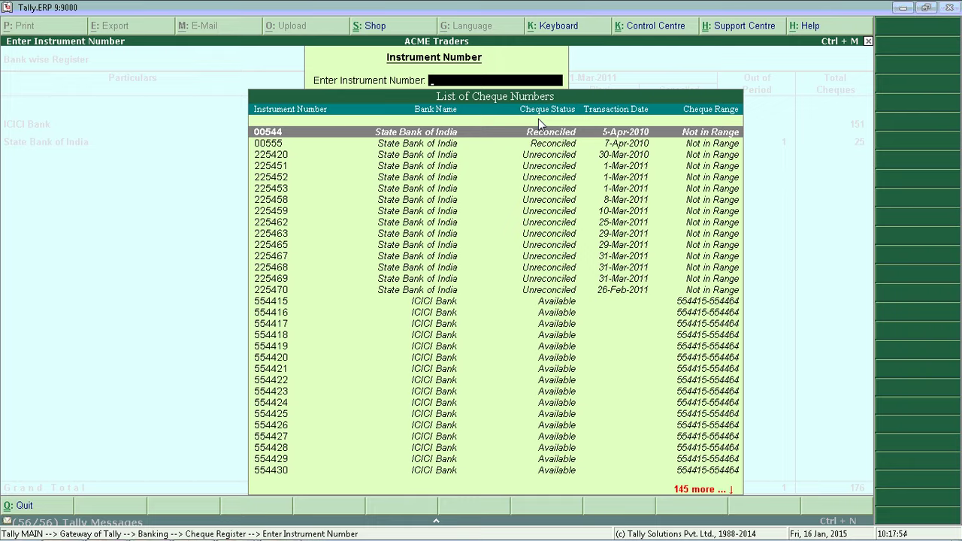
# - Look up cheque 00555 by instrument number
pyautogui.write('00555')
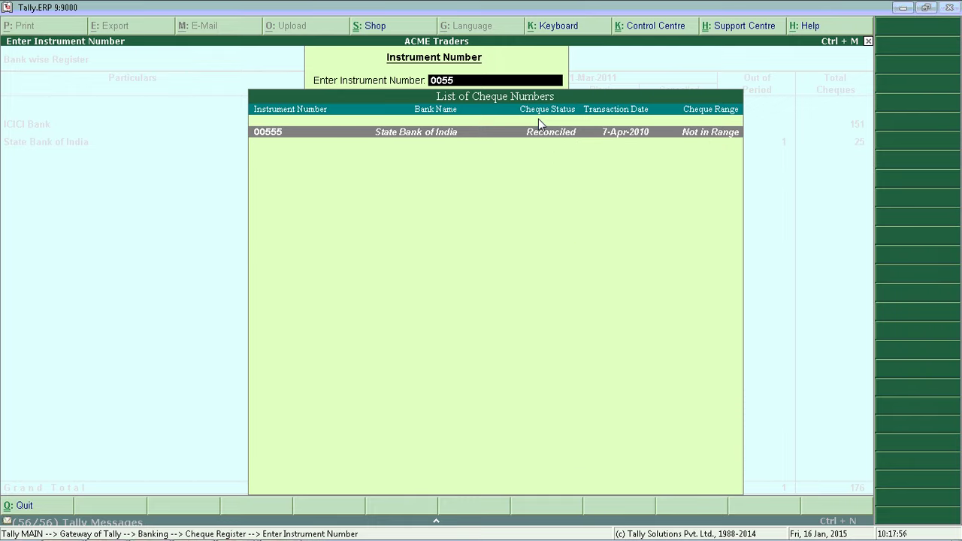
pyautogui.press('Return')
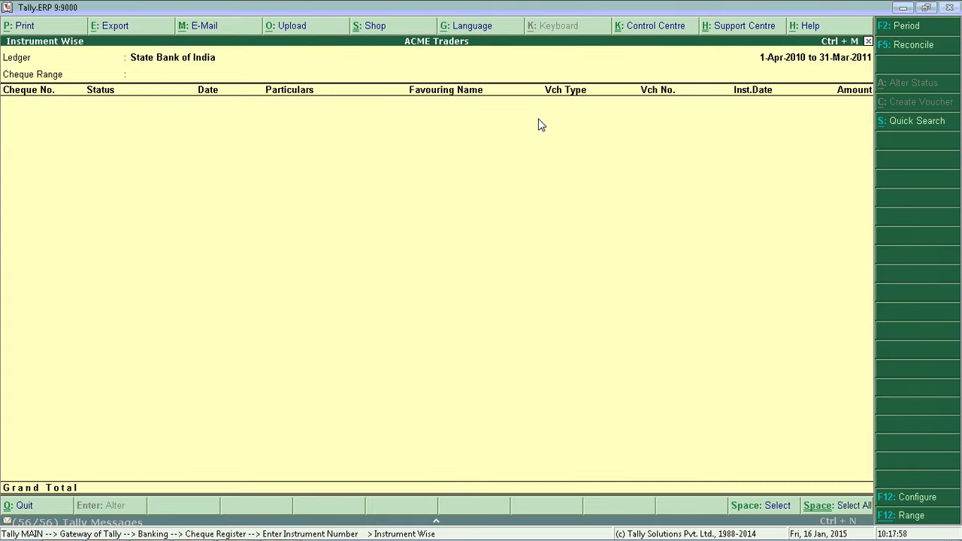
pyautogui.press('Escape')
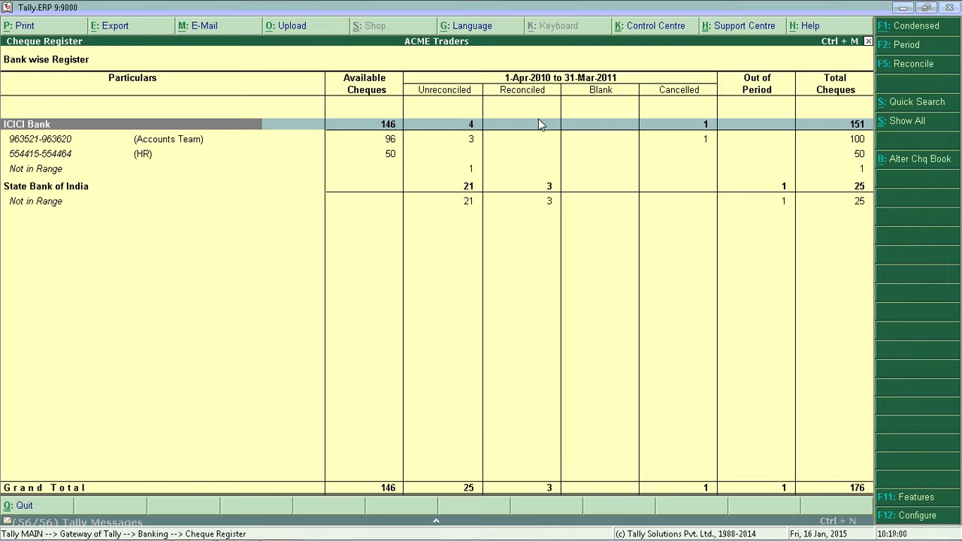
pyautogui.press('Down')
pyautogui.press('Return')
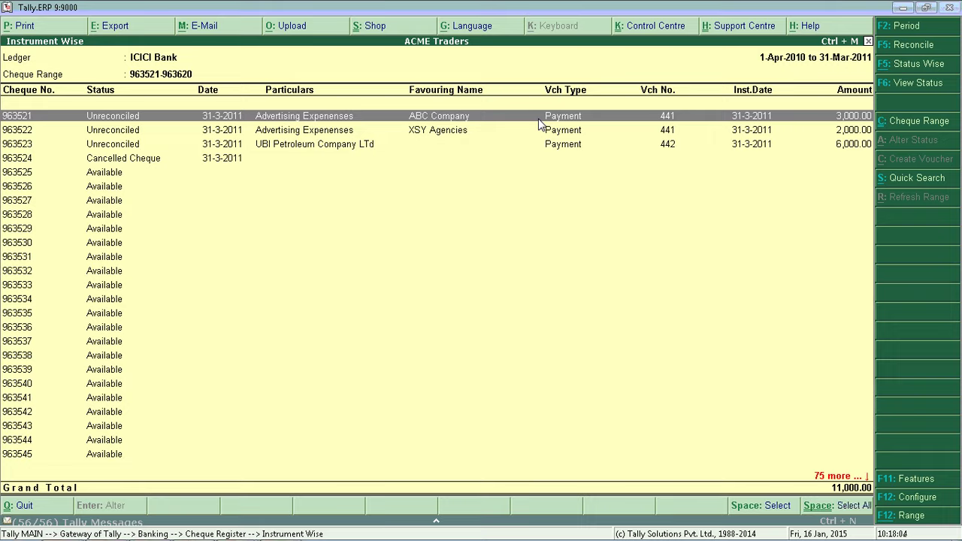
pyautogui.press('Return')
pyautogui.press('Return')
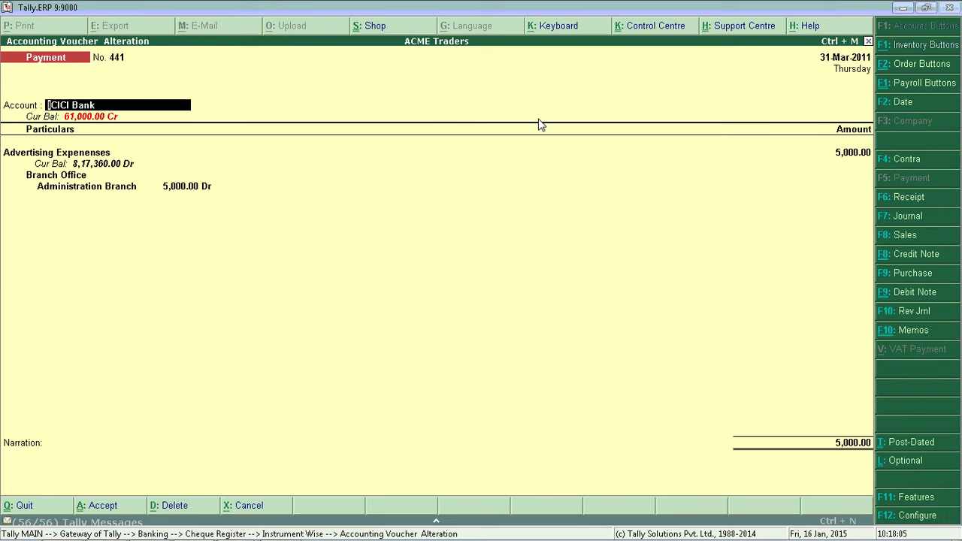
pyautogui.press('Return')
pyautogui.press('Return')
pyautogui.press('Return')
pyautogui.press('Return')
pyautogui.press('Return')
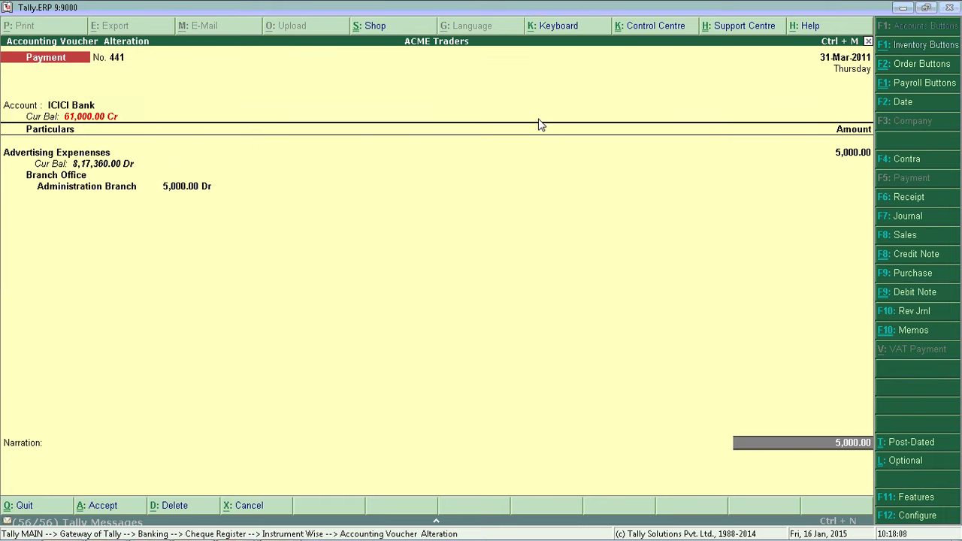
pyautogui.press('Return')
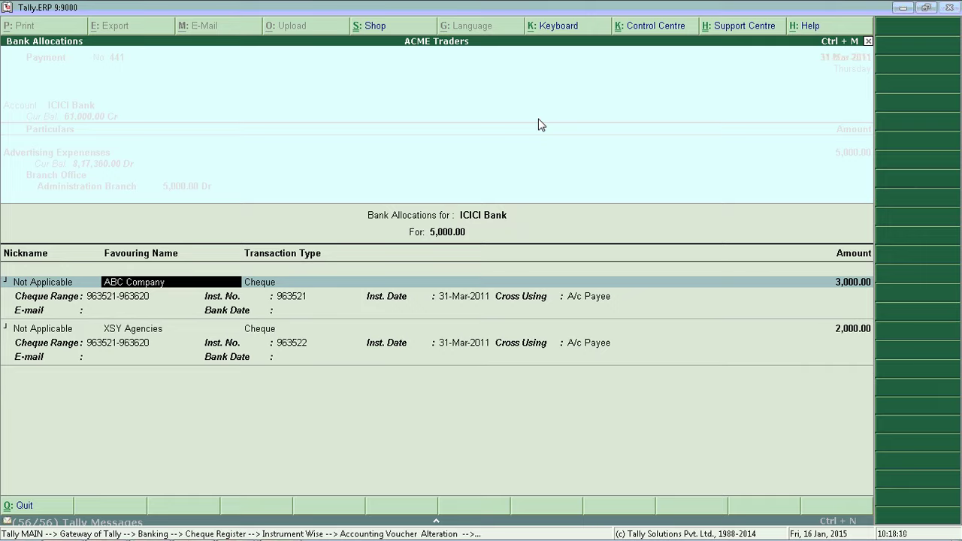
pyautogui.press('Escape')
pyautogui.press('y')
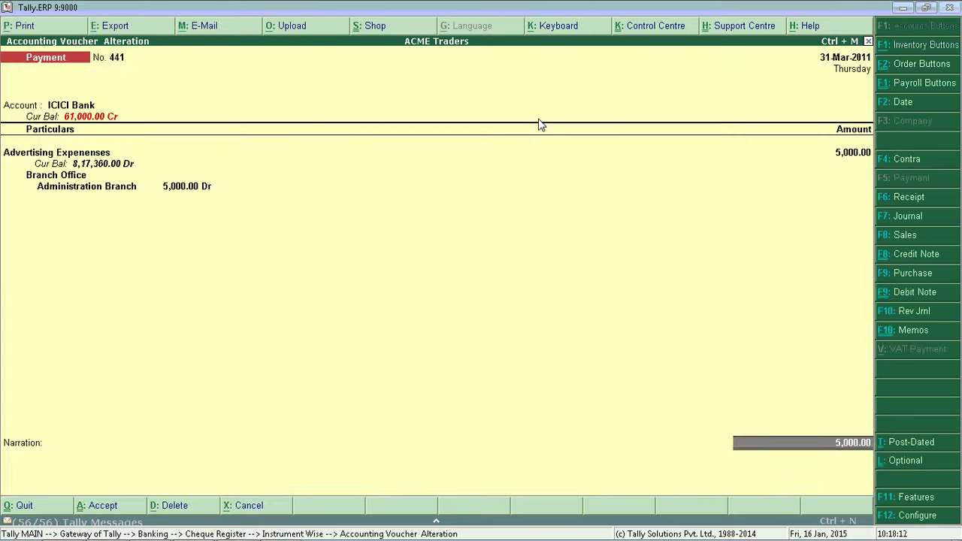
pyautogui.press('Escape')
pyautogui.press('y')
pyautogui.press('Escape')
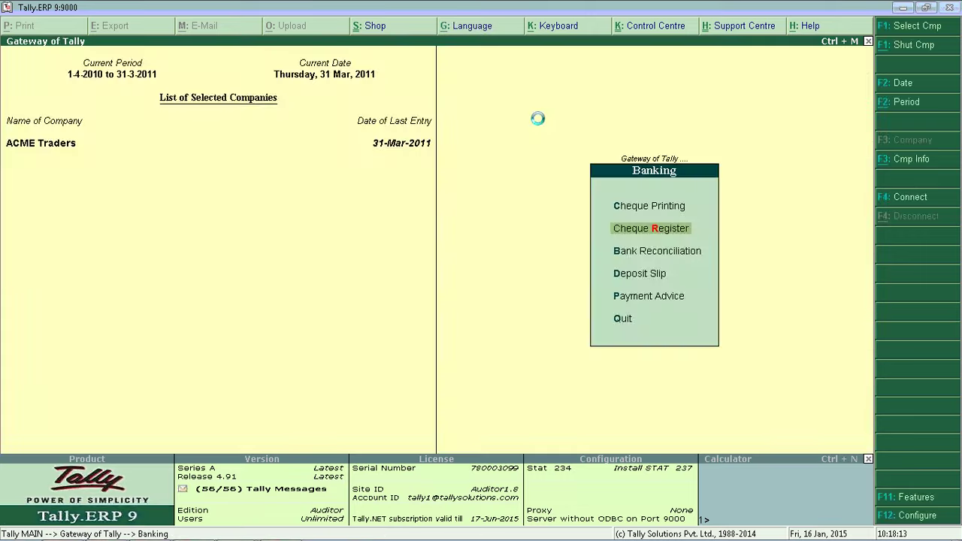
# - Search ICICI Bank's cheque ranges for instrument 963521, then exit to the Gateway
pyautogui.press('Return')
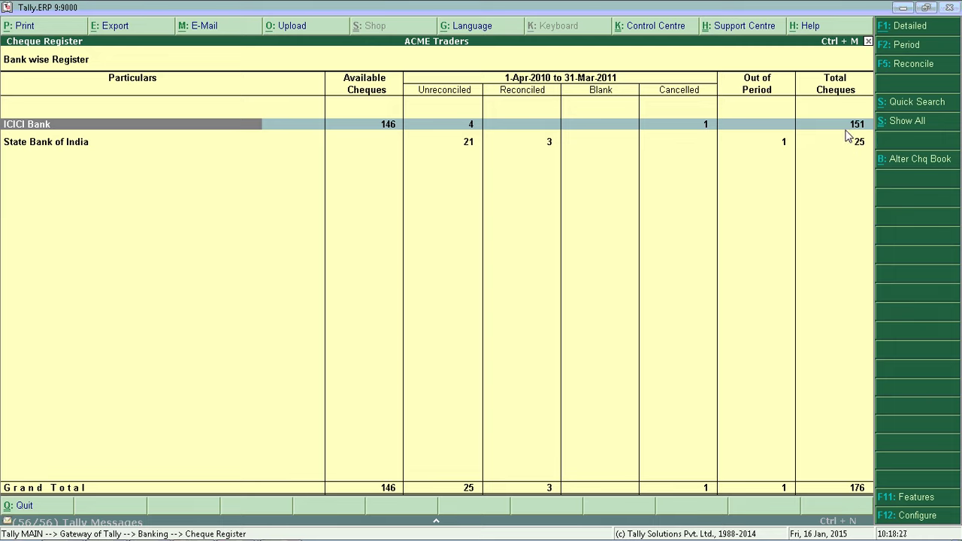
pyautogui.click(849, 135)
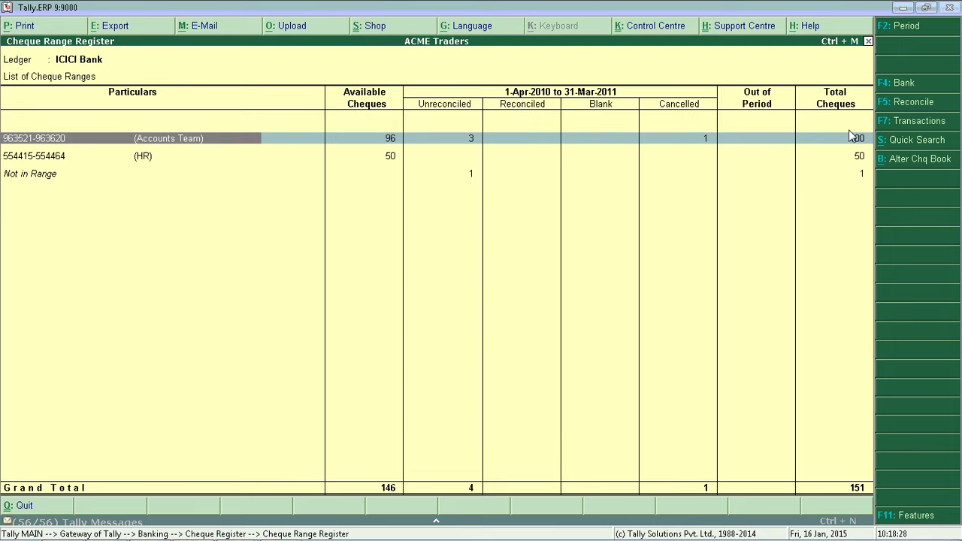
pyautogui.click(898, 139)
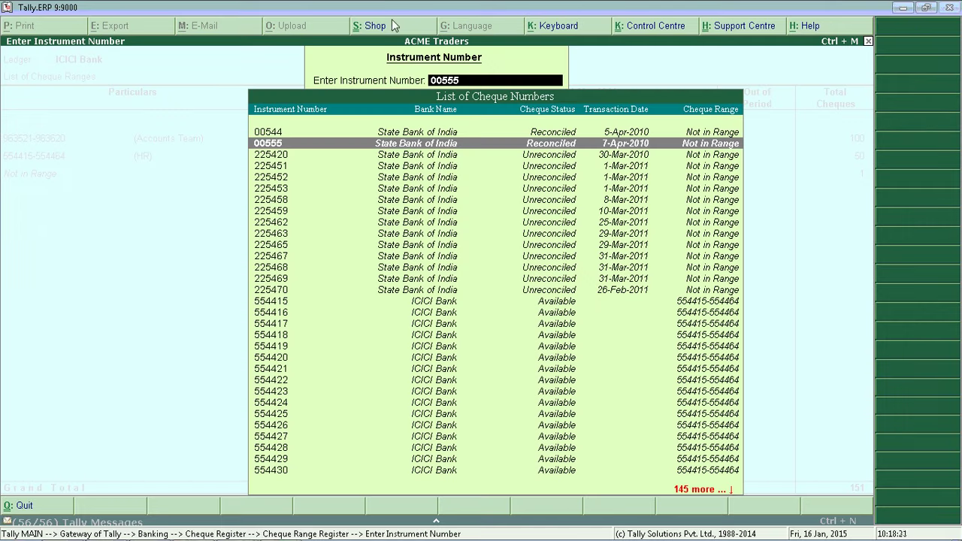
pyautogui.write('00555')
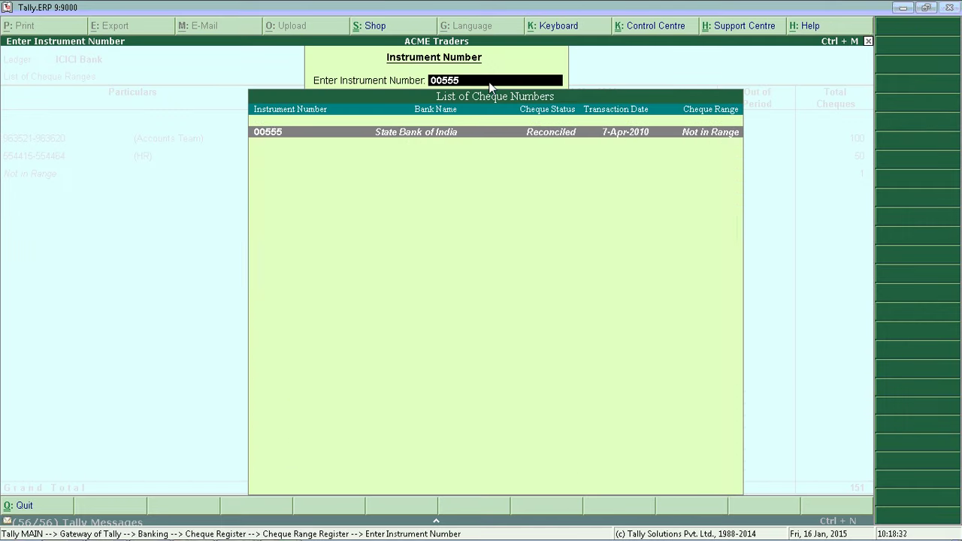
pyautogui.press('BackSpace')
pyautogui.press('BackSpace')
pyautogui.press('BackSpace')
pyautogui.press('BackSpace')
pyautogui.write('63')
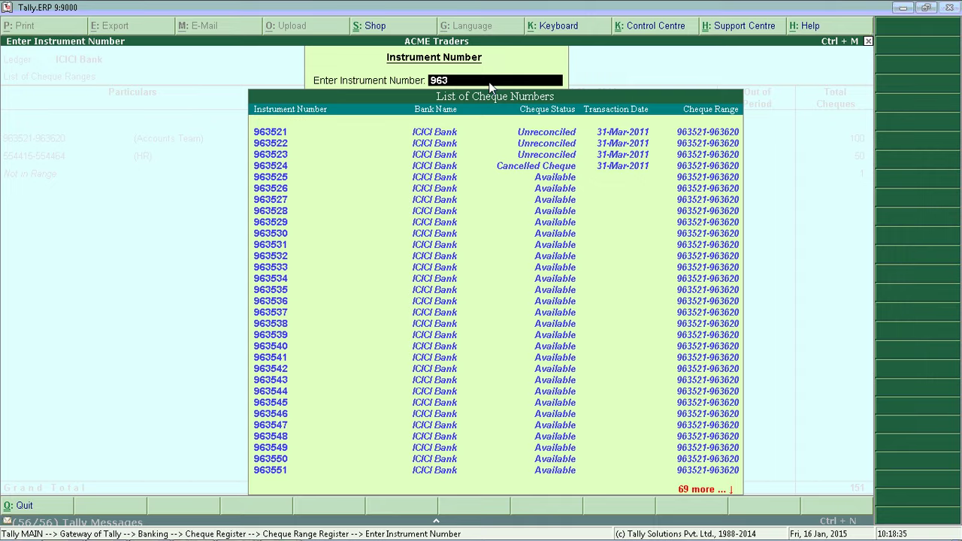
pyautogui.write('521')
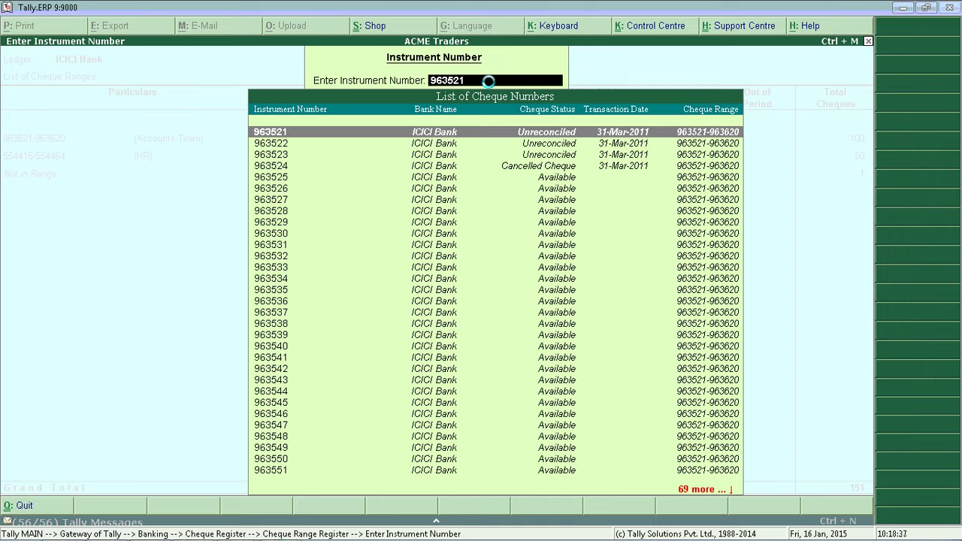
pyautogui.press('Return')
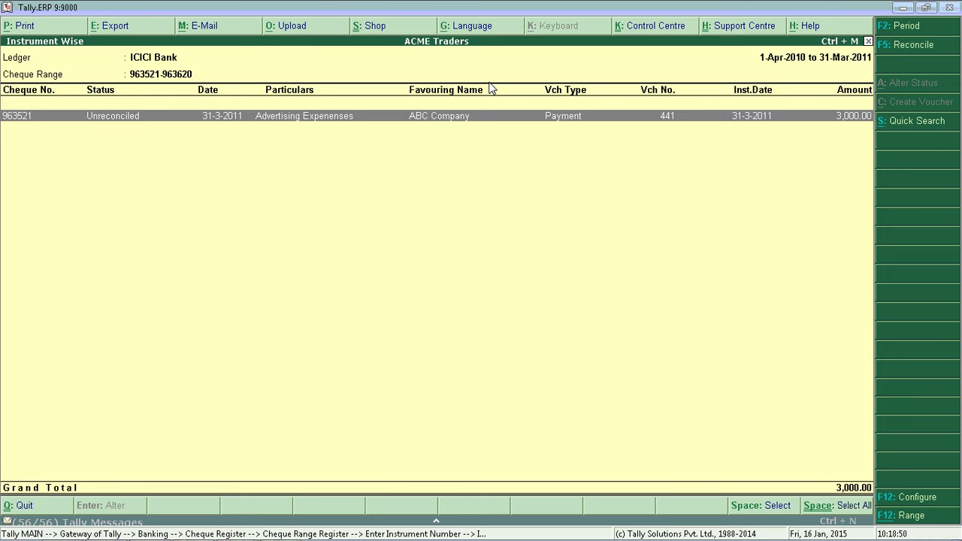
pyautogui.press('Escape')
pyautogui.press('Escape')
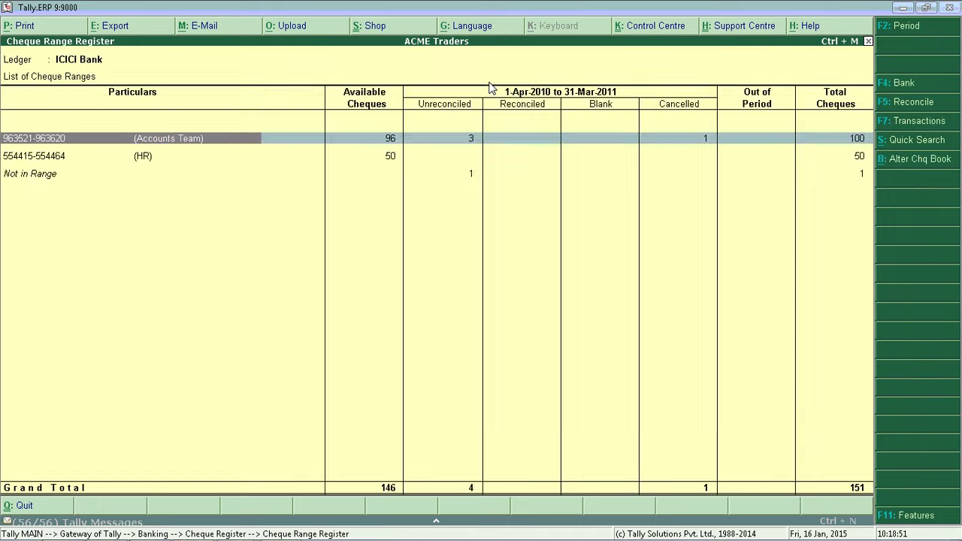
pyautogui.press('Escape')
pyautogui.press('Escape')
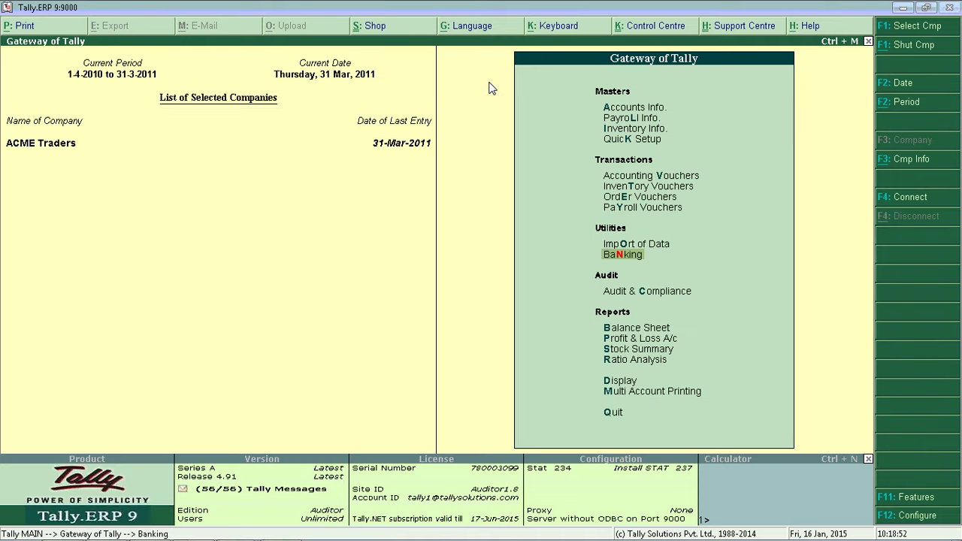
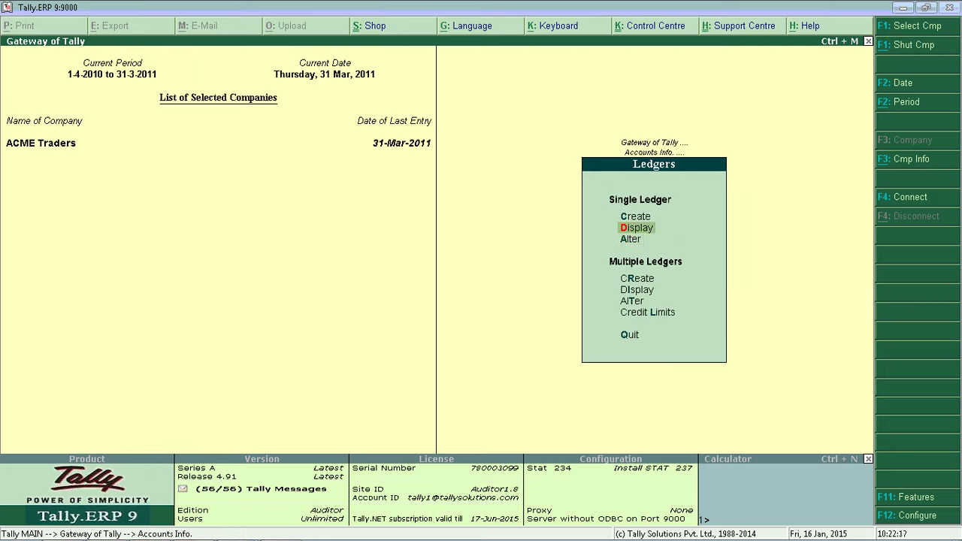
# - Open the ICICI Bank ledger for alteration and set Set/Alter Bank Details to Yes
pyautogui.press('Down')
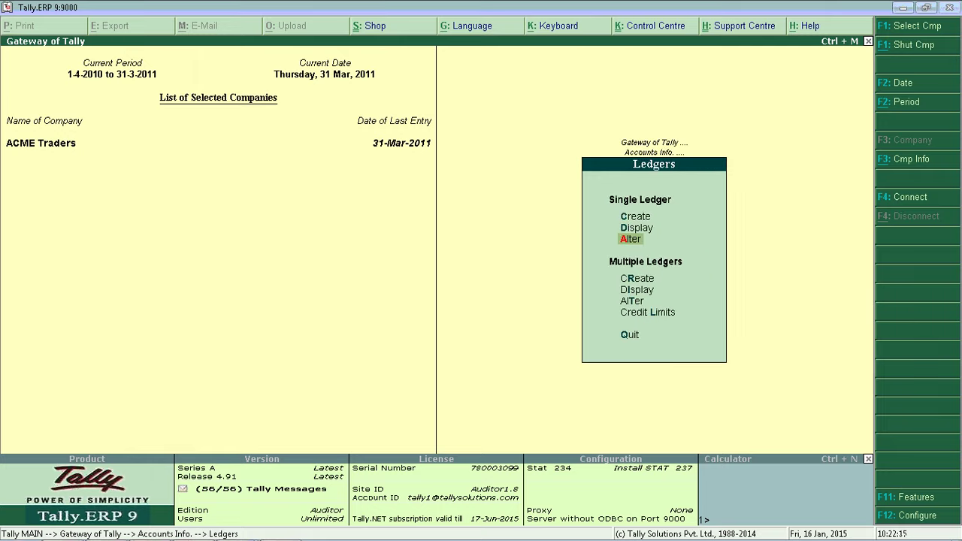
pyautogui.press('Return')
pyautogui.write('Ici')
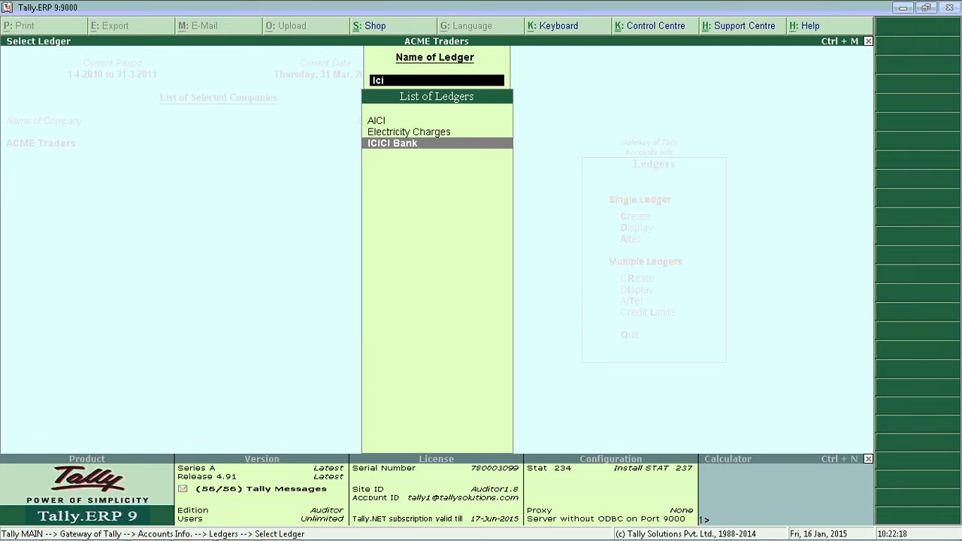
pyautogui.press('Return')
pyautogui.press('Return')
pyautogui.press('Return')
pyautogui.press('Return')
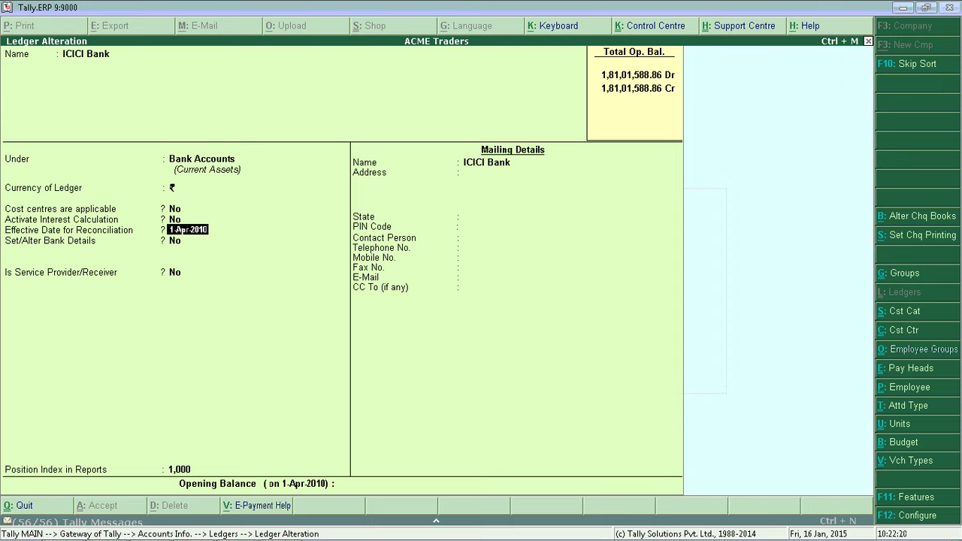
pyautogui.press('Return')
pyautogui.write('y')
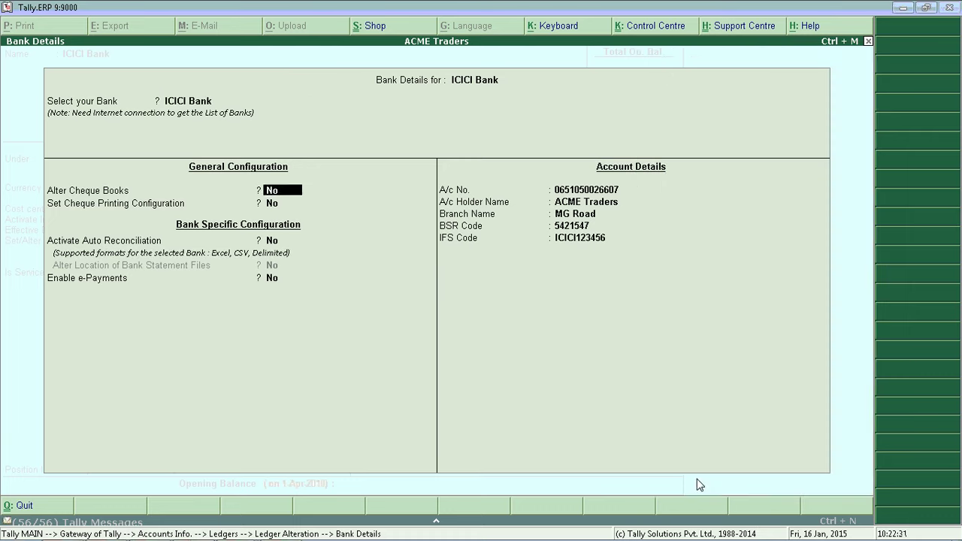
# - Turn on cheque printing configuration and choose CTS Format 2 after previewing the formats
pyautogui.press('Return')
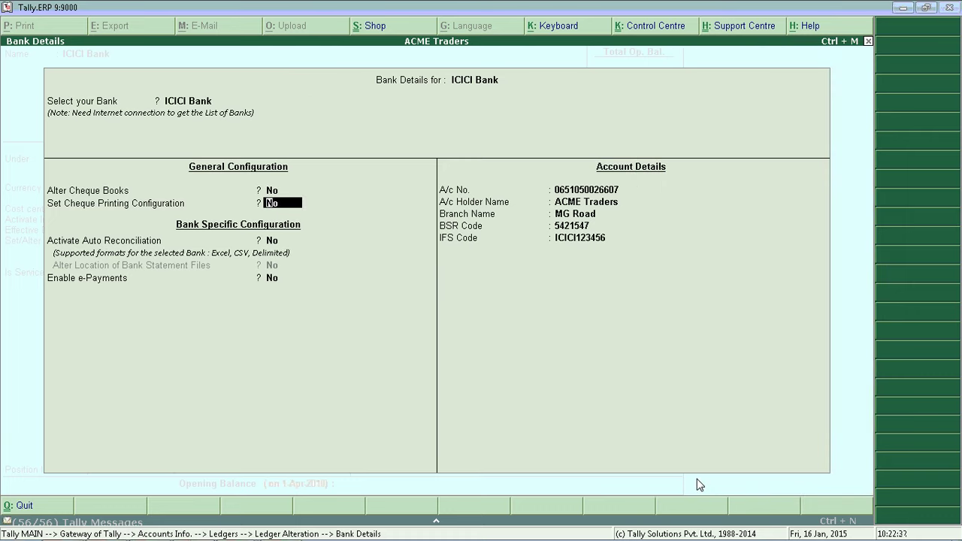
pyautogui.press('y')
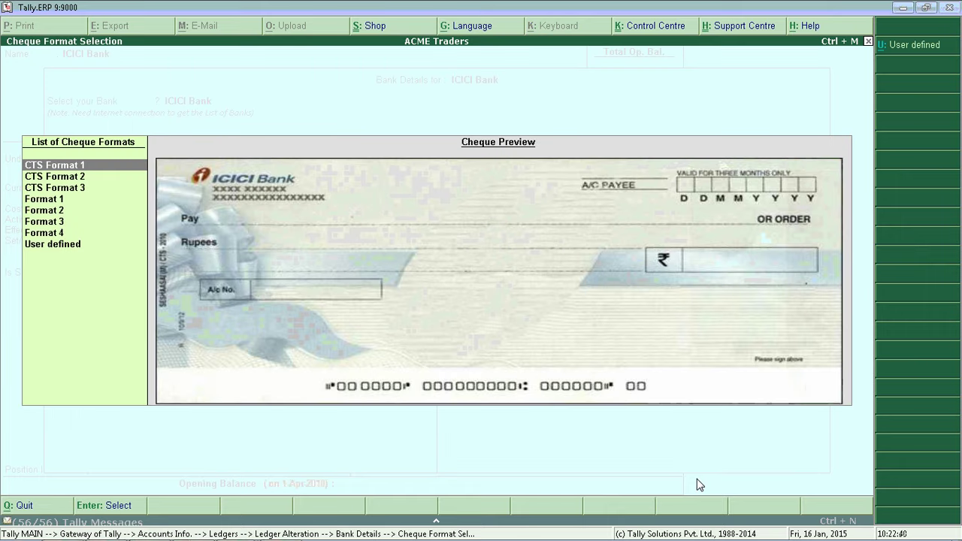
pyautogui.press('Down')
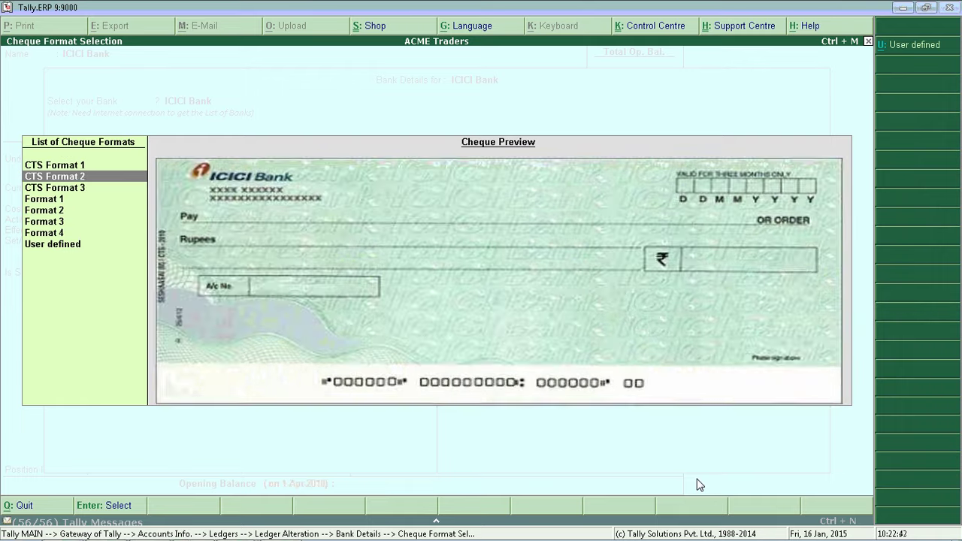
pyautogui.press('Down')
pyautogui.press('Down')
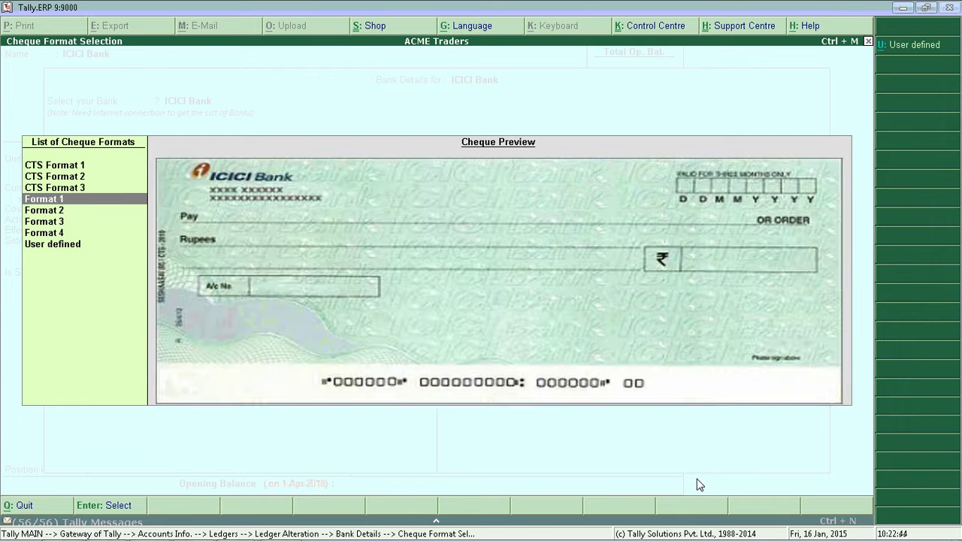
pyautogui.press('Down')
pyautogui.press('Down')
pyautogui.press('Down')
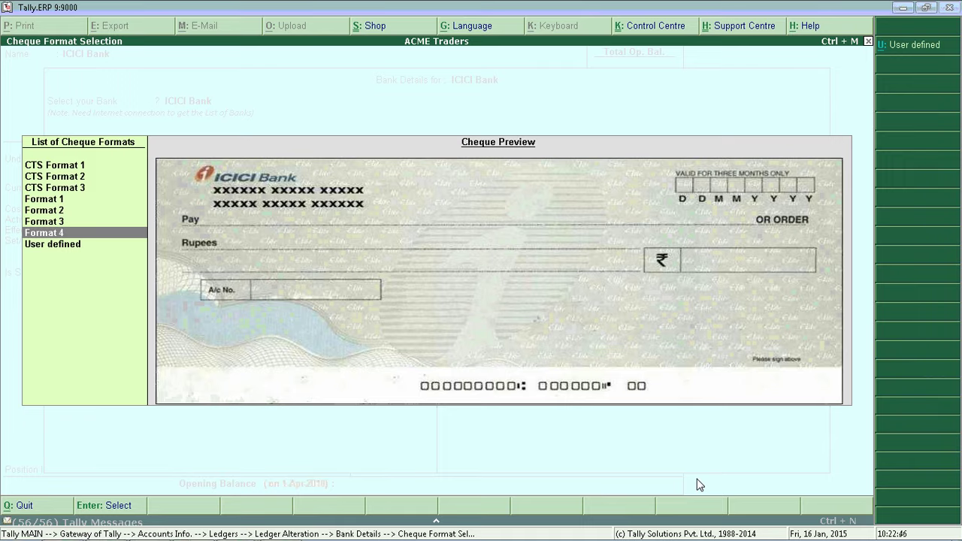
pyautogui.press('Up')
pyautogui.press('Up')
pyautogui.press('Up')
pyautogui.press('Up')
pyautogui.press('Up')
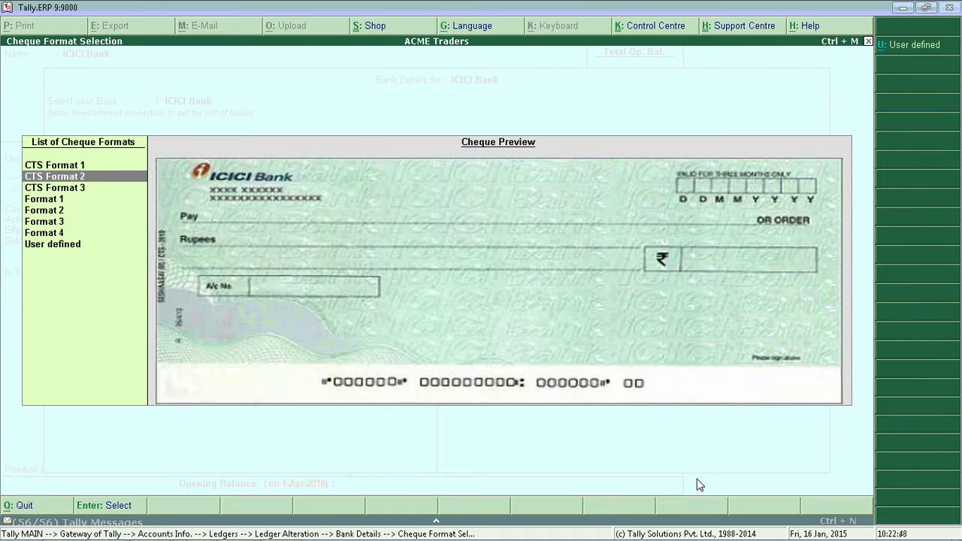
pyautogui.press('Return')
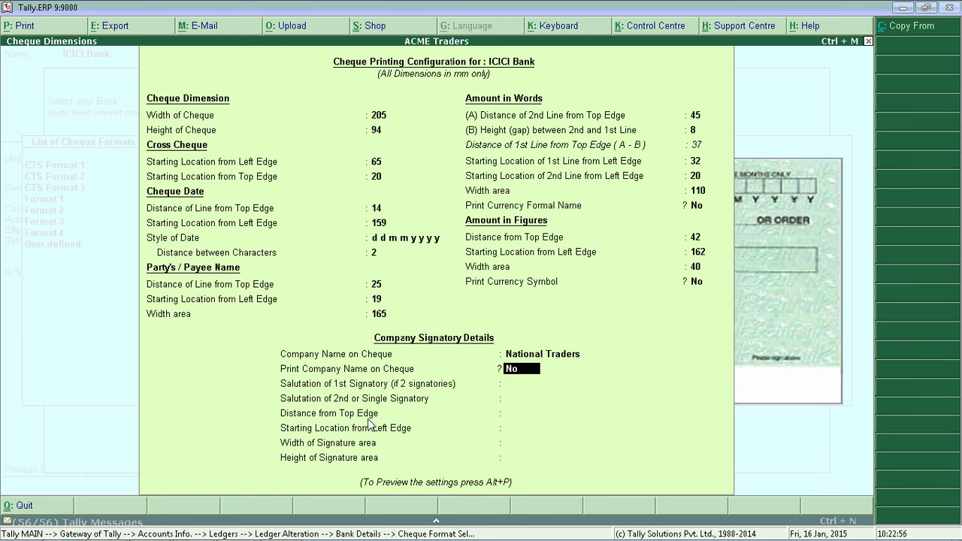
# - Switch to a user-defined cheque format of 196 × 35 mm and return to bank details
pyautogui.press('Escape')
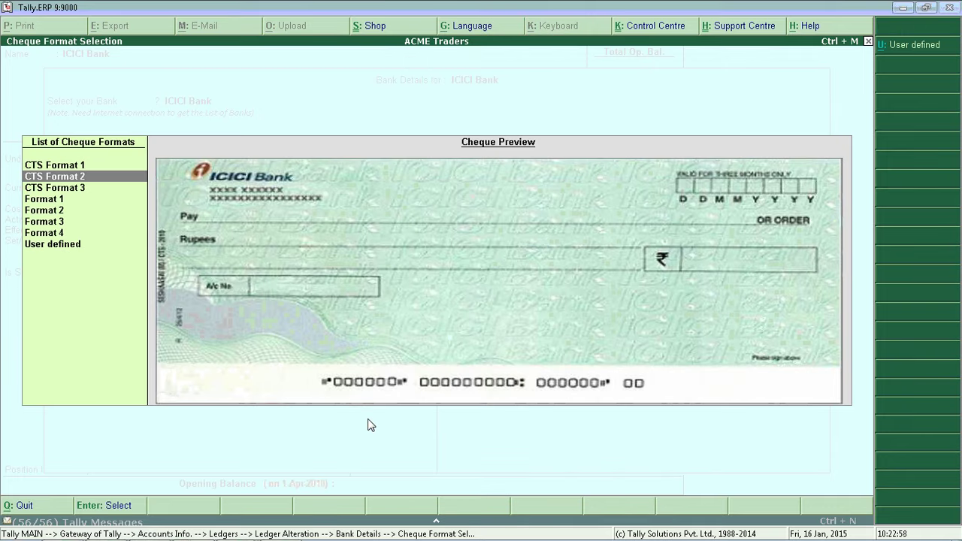
pyautogui.press('Down')
pyautogui.press('Down')
pyautogui.press('Down')
pyautogui.press('Down')
pyautogui.press('Down')
pyautogui.press('Down')
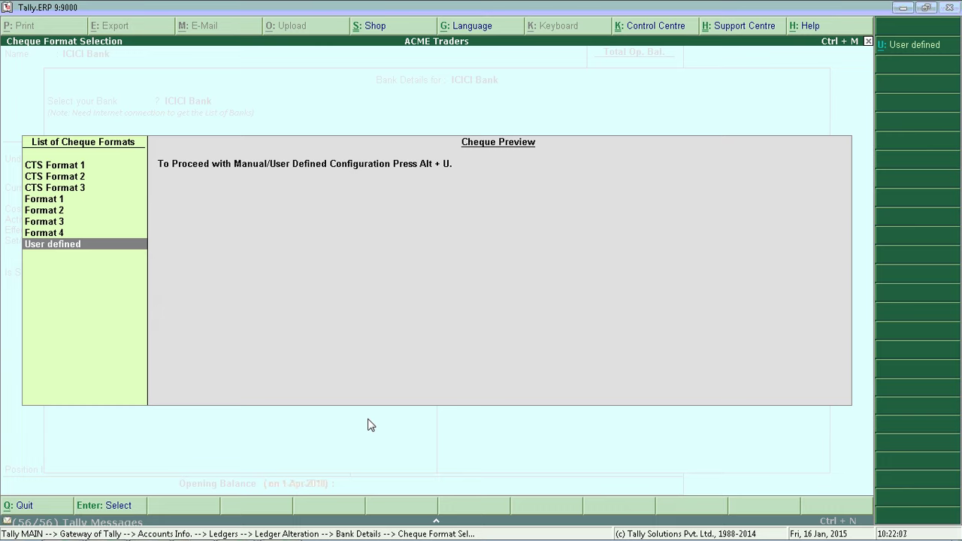
pyautogui.hotkey('alt', 'u')
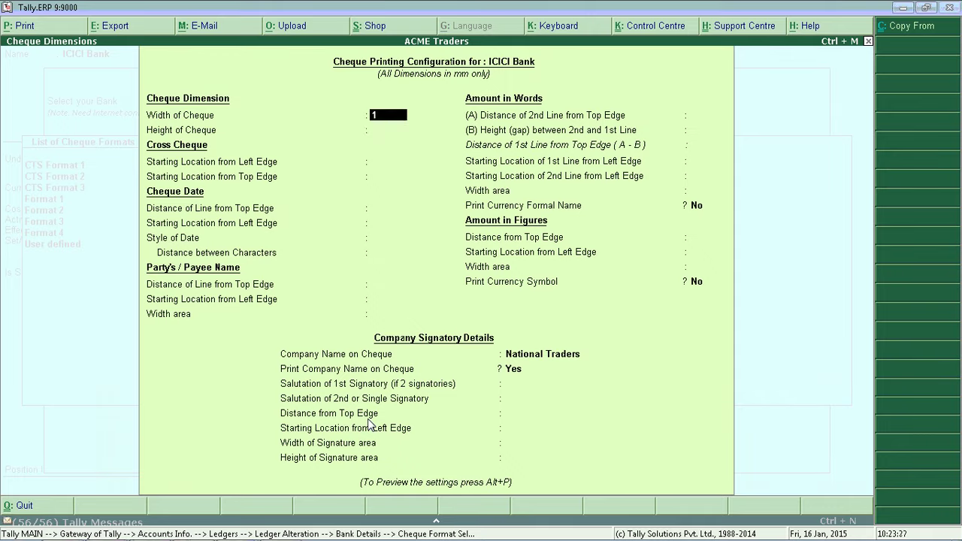
pyautogui.write('196')
pyautogui.press('Return')
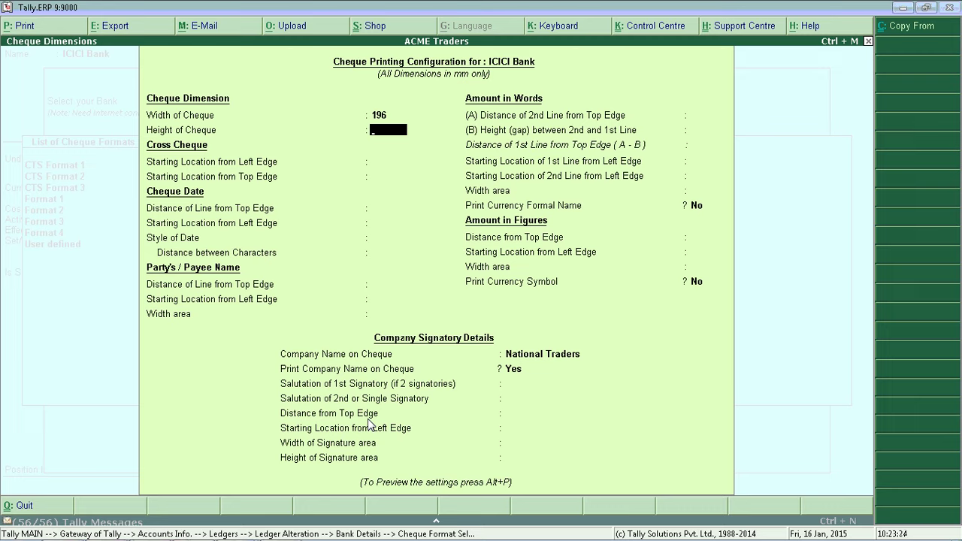
pyautogui.write('35')
pyautogui.press('Return')
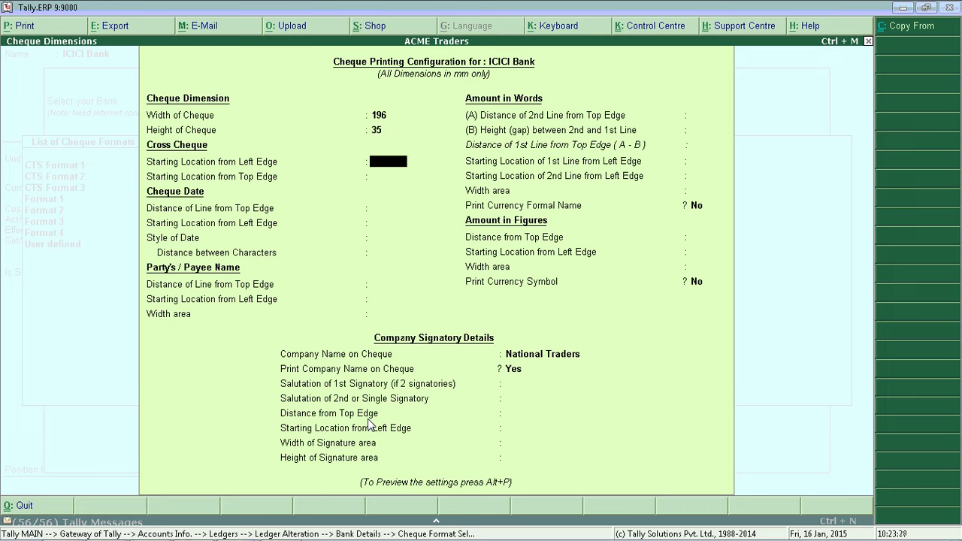
pyautogui.hotkey('ctrl', 'a')
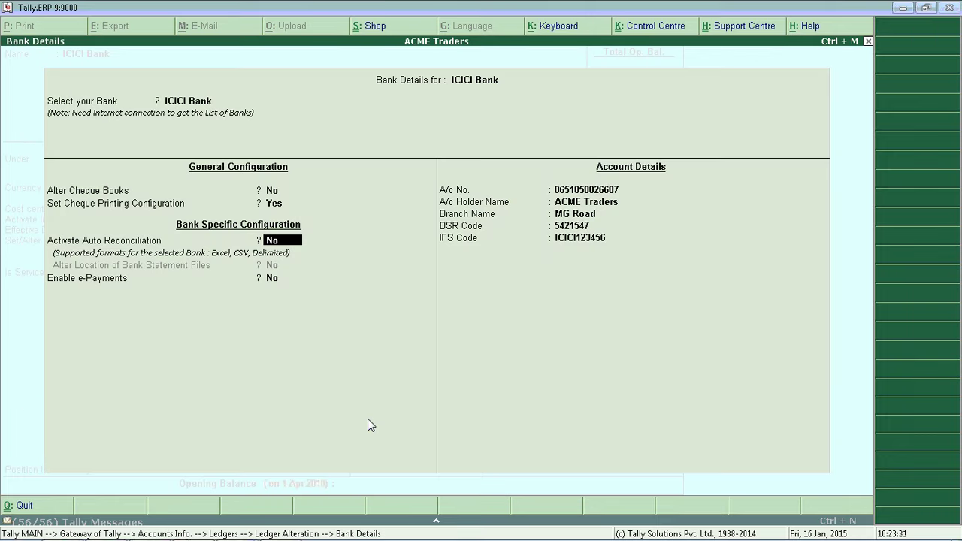
# - Reselect CTS Format 2 in the cheque printing configuration
pyautogui.press('Up')
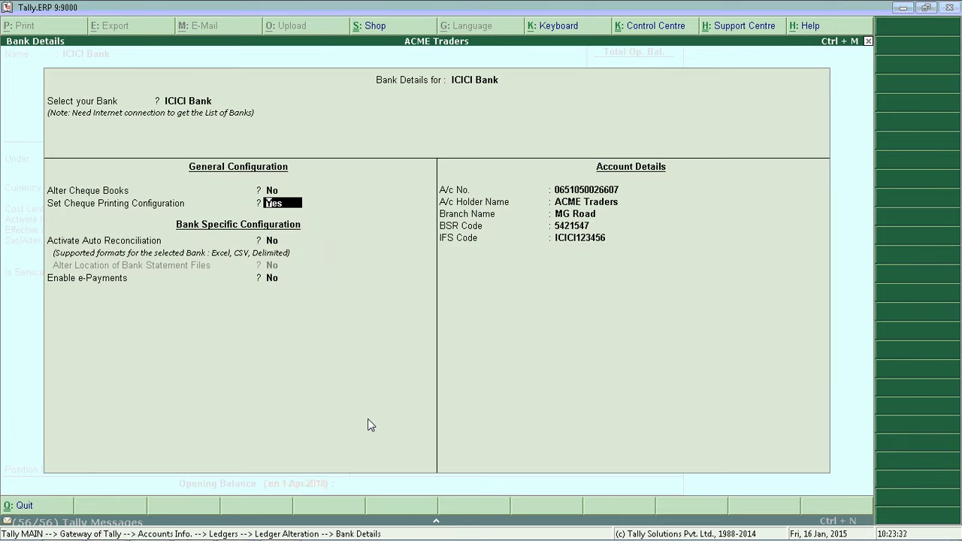
pyautogui.press('Return')
pyautogui.press('Down')
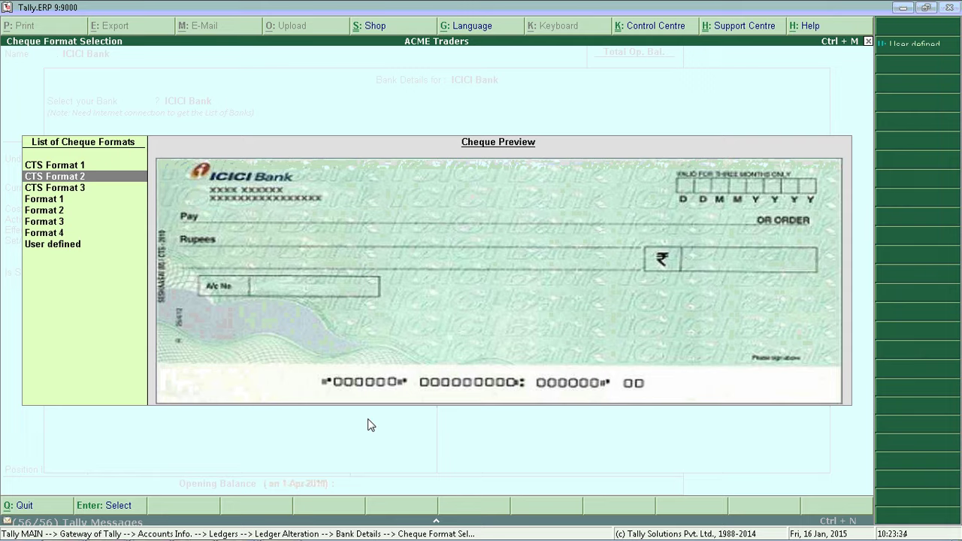
pyautogui.press('Return')
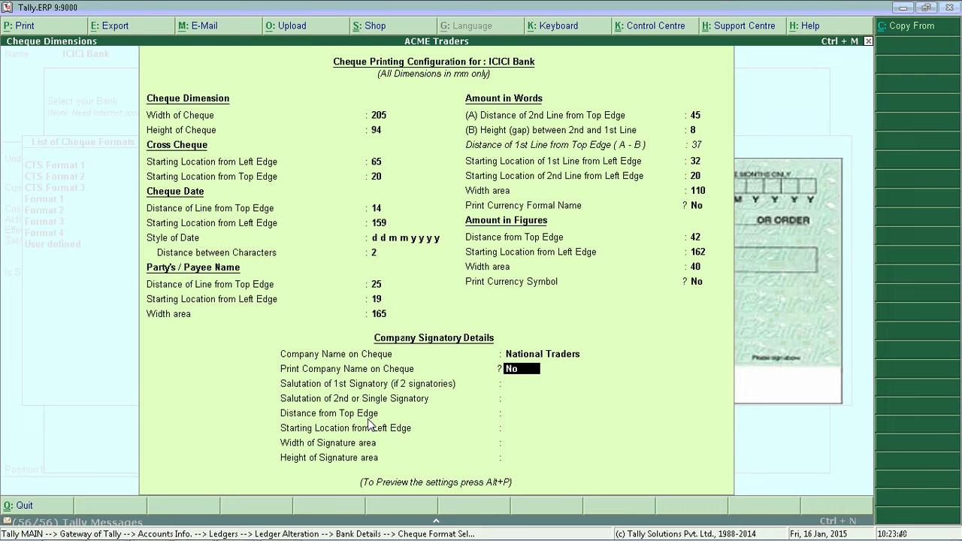
# - Print the company name with Director as first signatory, skipping the sample print
pyautogui.press('y')
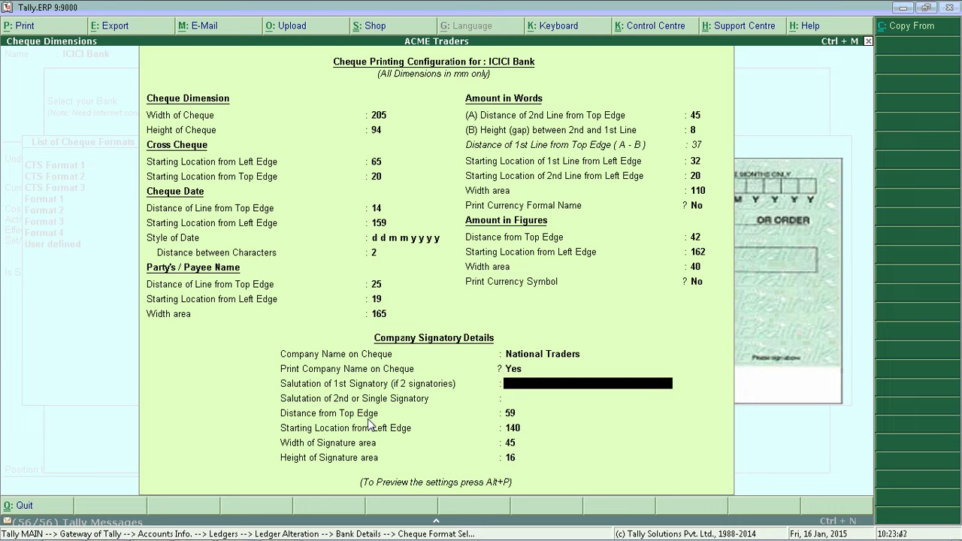
pyautogui.write('Director')
pyautogui.press('Return')
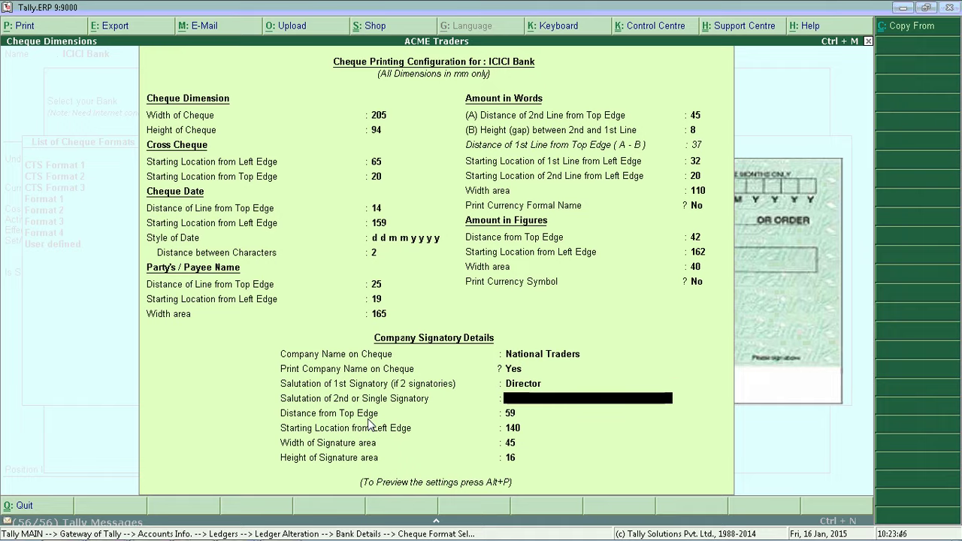
pyautogui.hotkey('alt', 'p')
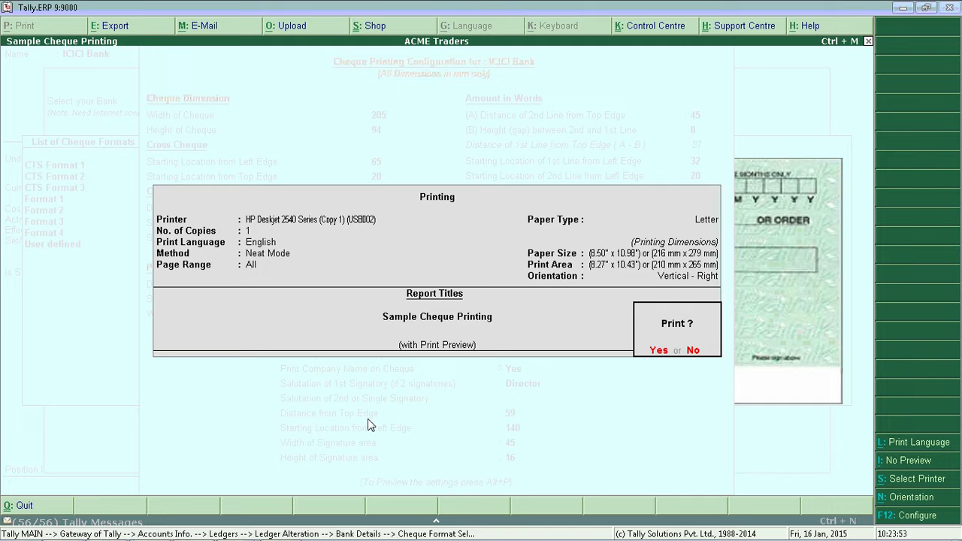
pyautogui.press('Escape')
pyautogui.press('Escape')
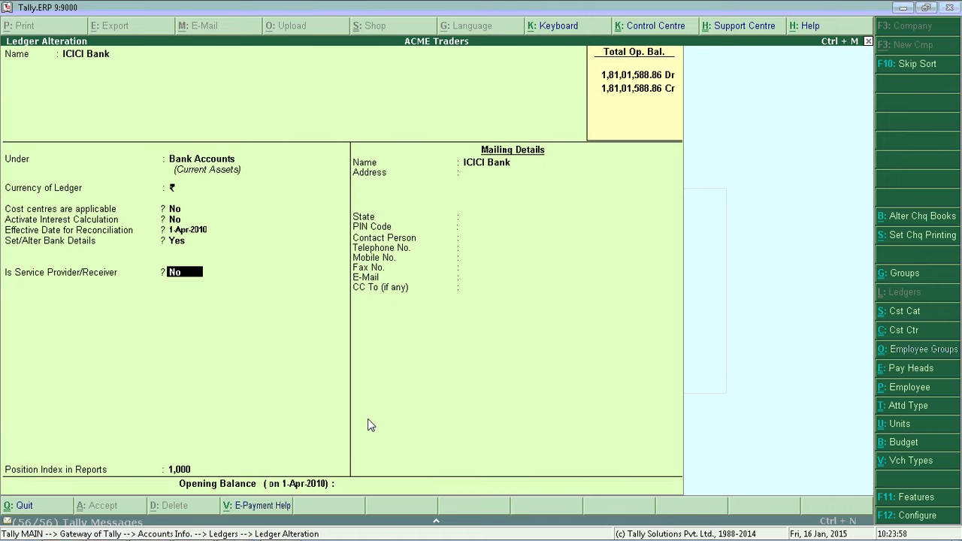
# - Save and reopen the ICICI Bank ledger, enabling cheque printing with CTS Format 2
pyautogui.hotkey('ctrl', 'a')
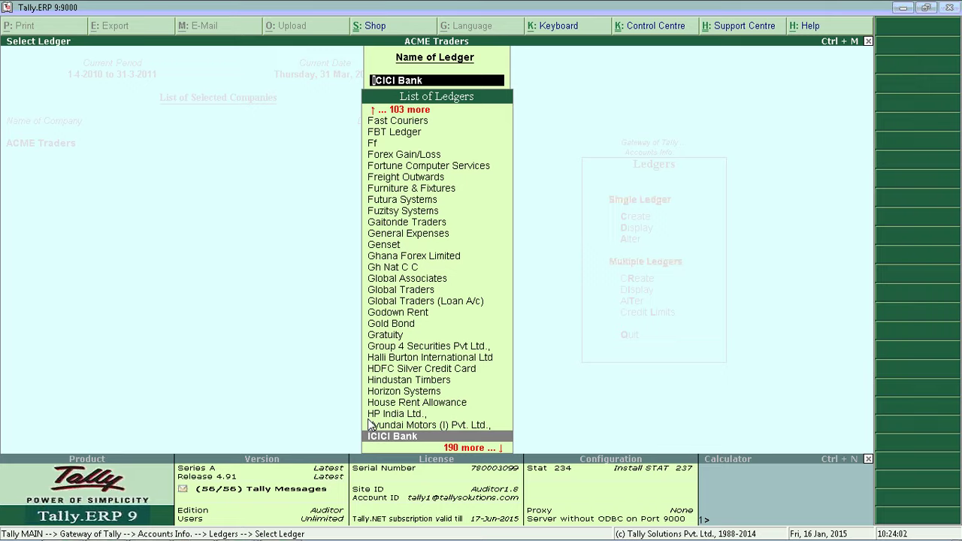
pyautogui.press('Return')
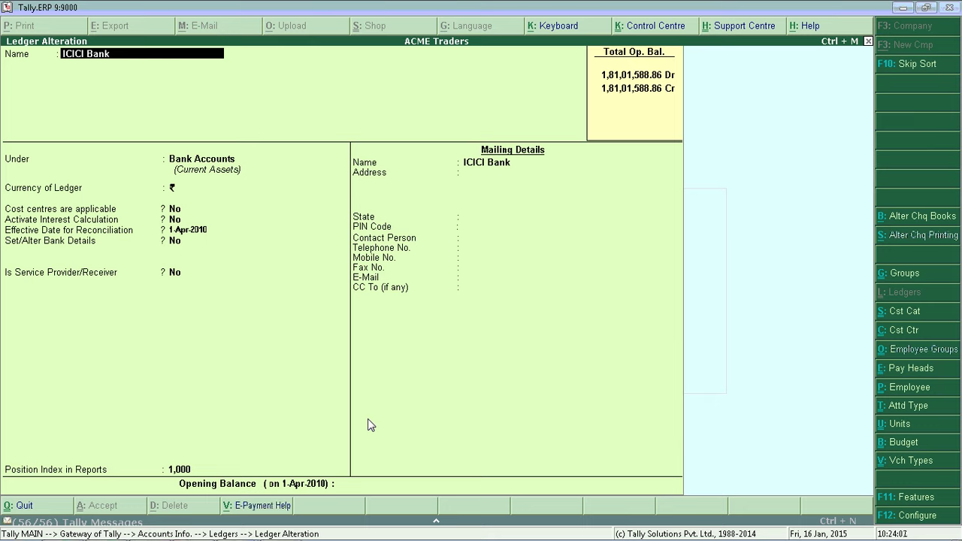
pyautogui.press('Return')
pyautogui.press('Return')
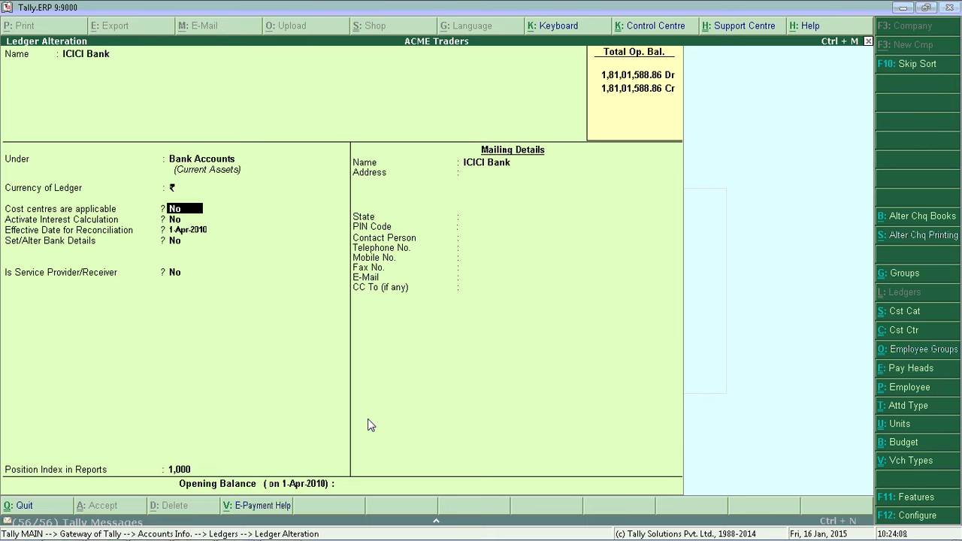
pyautogui.press('Return')
pyautogui.press('Return')
pyautogui.press('Return')
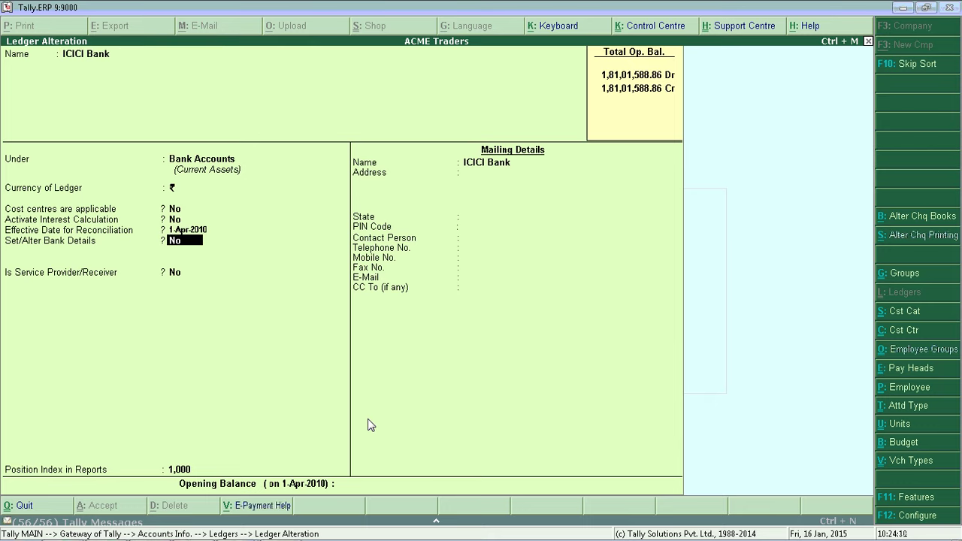
pyautogui.write('y')
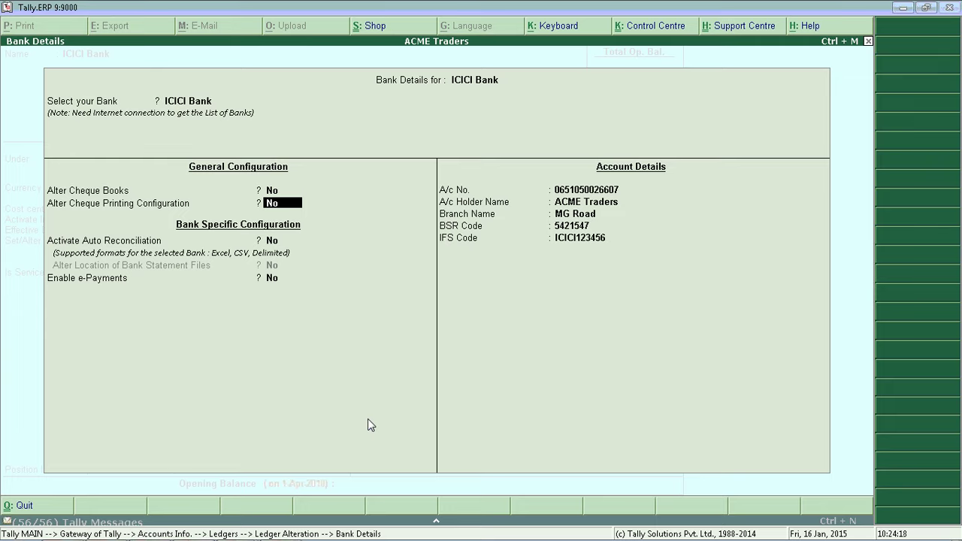
pyautogui.press('y')
pyautogui.press('Return')
pyautogui.press('Down')
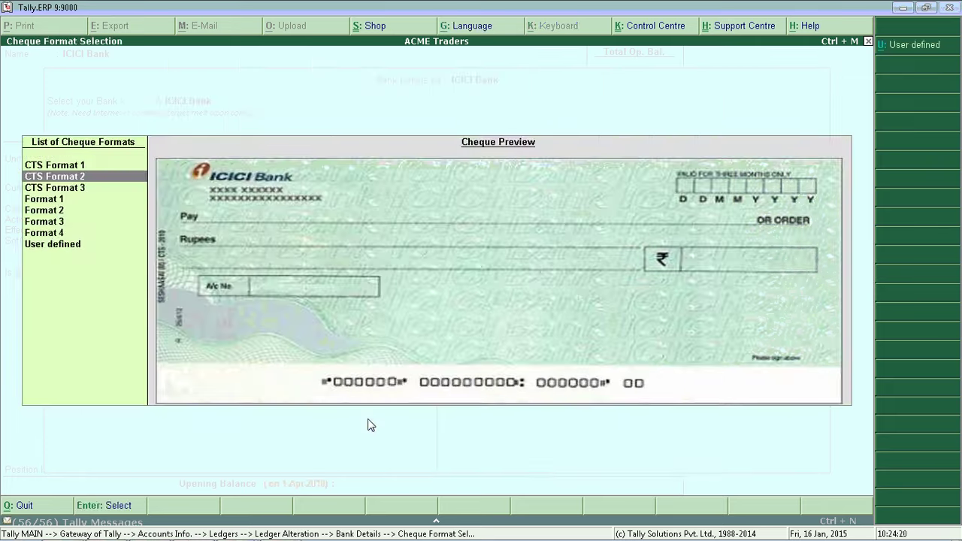
pyautogui.press('Return')
# - Print the company name with Director as first signatory and preview an enlarged sample cheque
pyautogui.write('y')
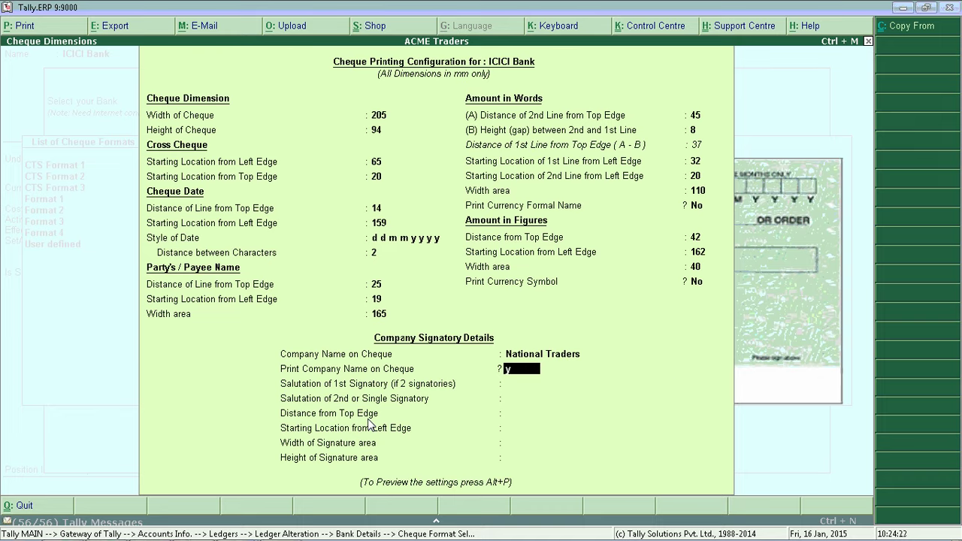
pyautogui.press('Return')
pyautogui.write('Director')
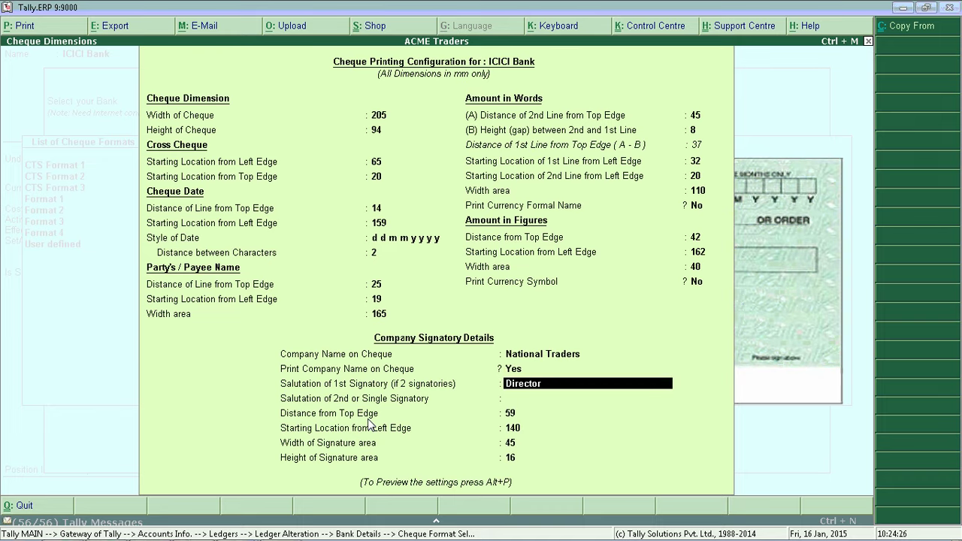
pyautogui.press('Return')
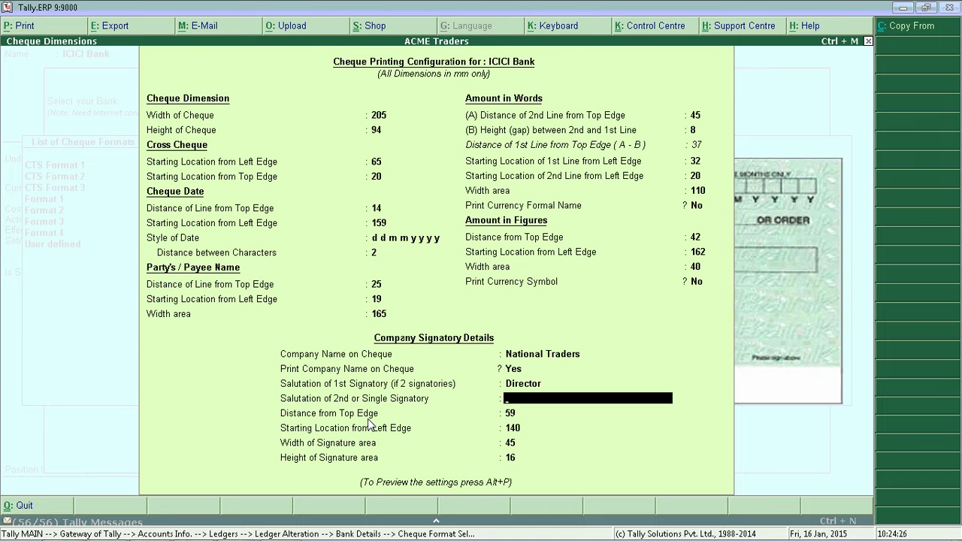
pyautogui.hotkey('alt', 'p')
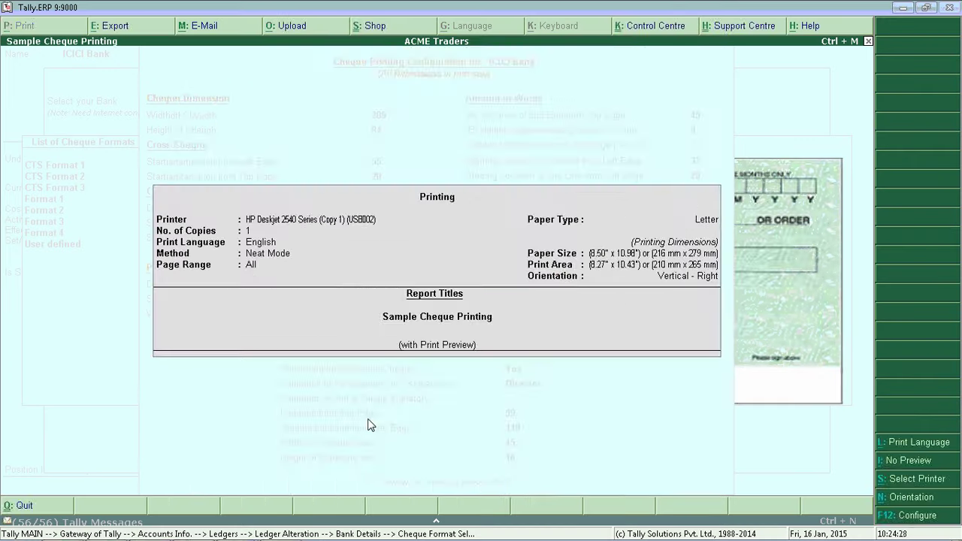
pyautogui.press('Return')
pyautogui.hotkey('alt', 'z')
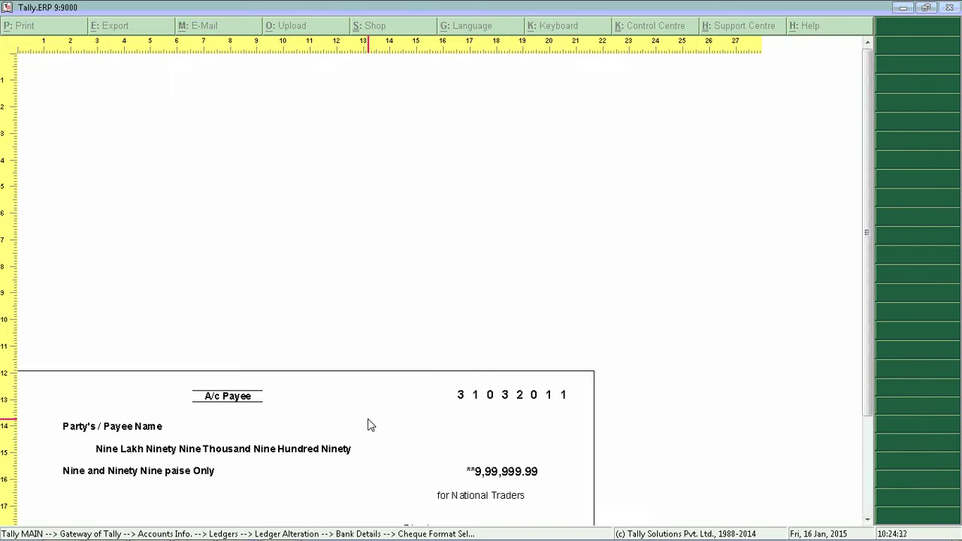
# - Close the sample cheque preview and reselect CTS Format 2 for ICICI Bank
pyautogui.scroll(-1, 368, 425)
pyautogui.scroll(-2, 368, 425)
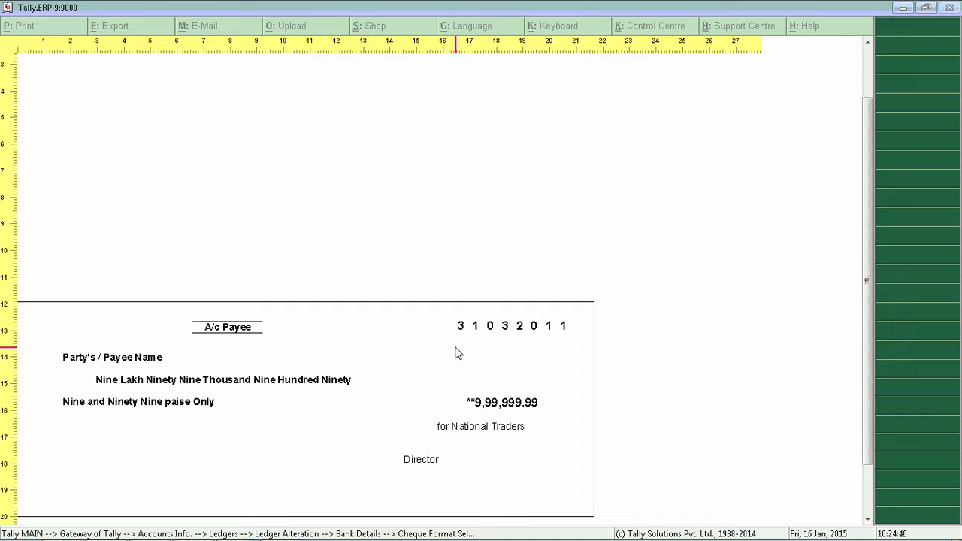
pyautogui.hotkey('alt', 'p')
pyautogui.press('Escape')
pyautogui.press('Escape')
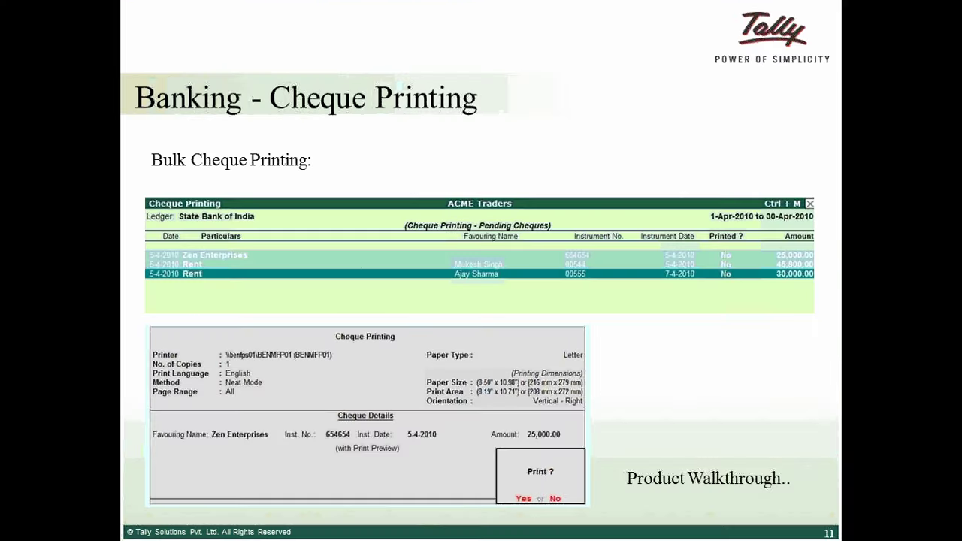
pyautogui.press('Up')
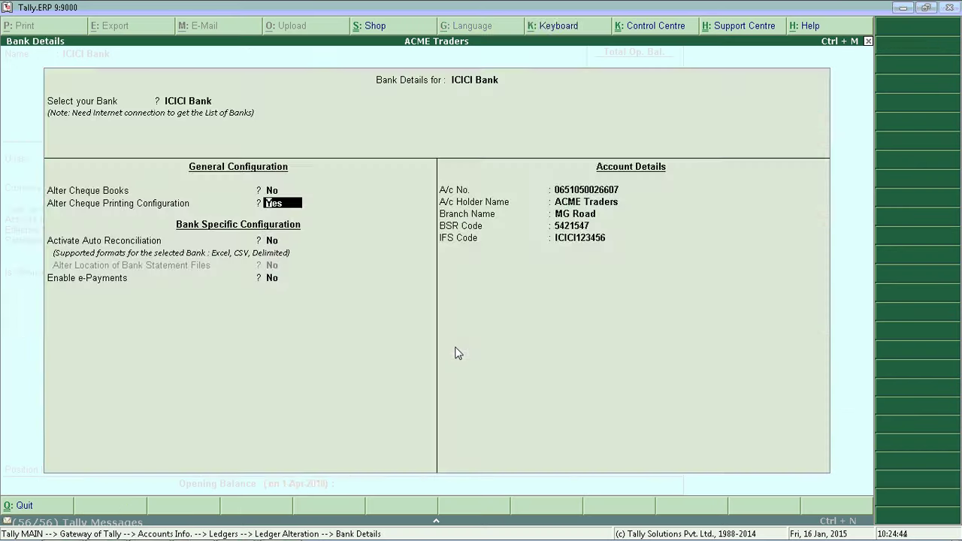
pyautogui.press('Return')
pyautogui.press('Down')
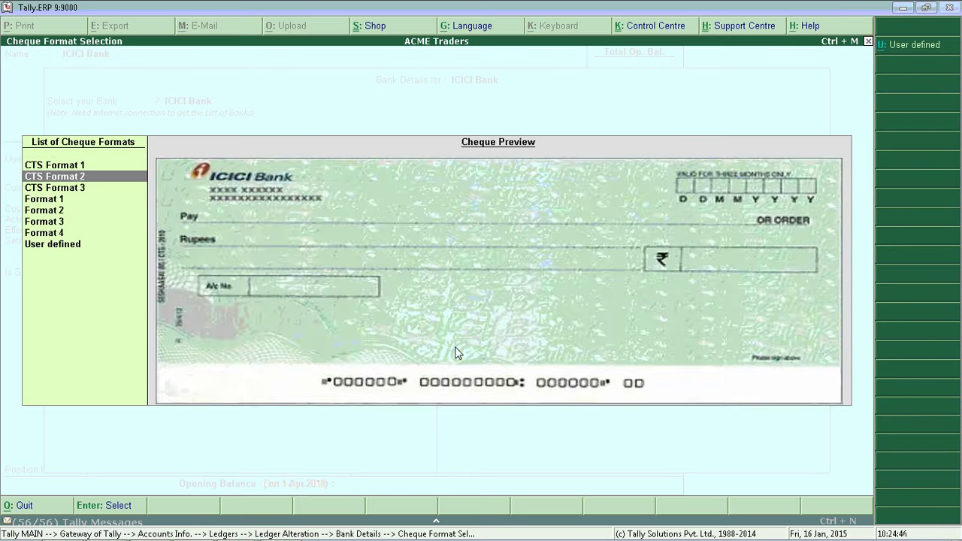
pyautogui.press('Return')
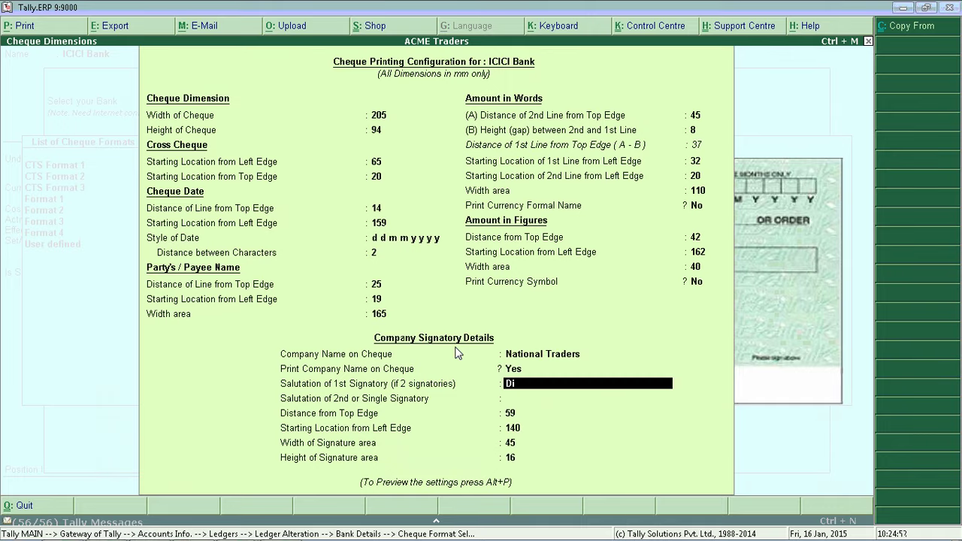
# - Enter Director as 1st signatory salutation, print a sample, and save the bank details
pyautogui.write('Director')
pyautogui.press('Return')
pyautogui.hotkey('alt', 'p')
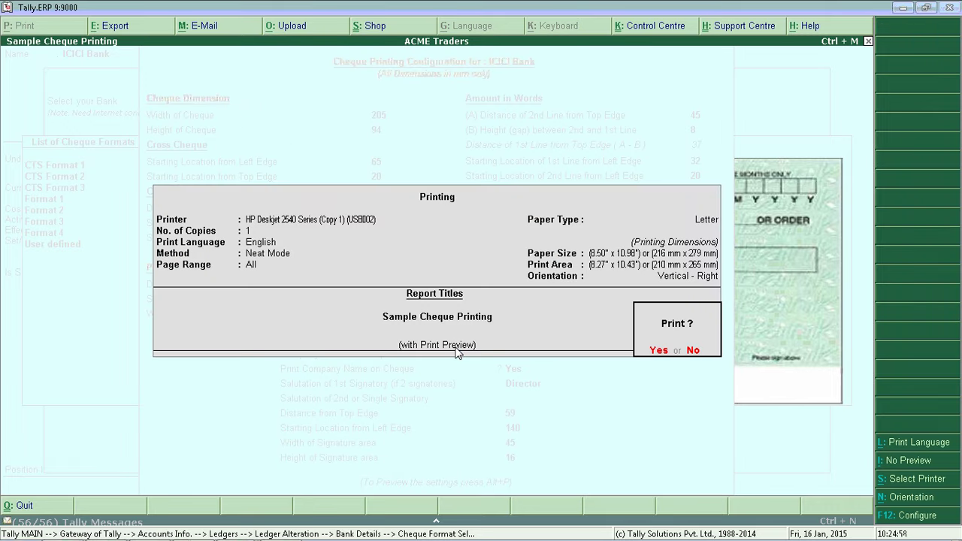
pyautogui.press('Escape')
pyautogui.hotkey('ctrl', 'a')
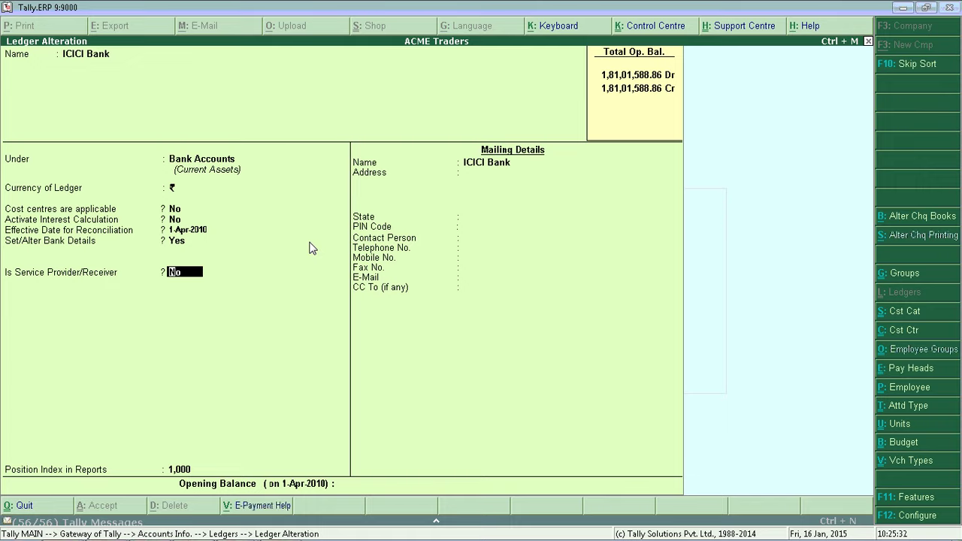
# - Return to the Gateway and open Banking > Cheque Printing for ICICI Bank's pending cheques
pyautogui.hotkey('ctrl', 'a')
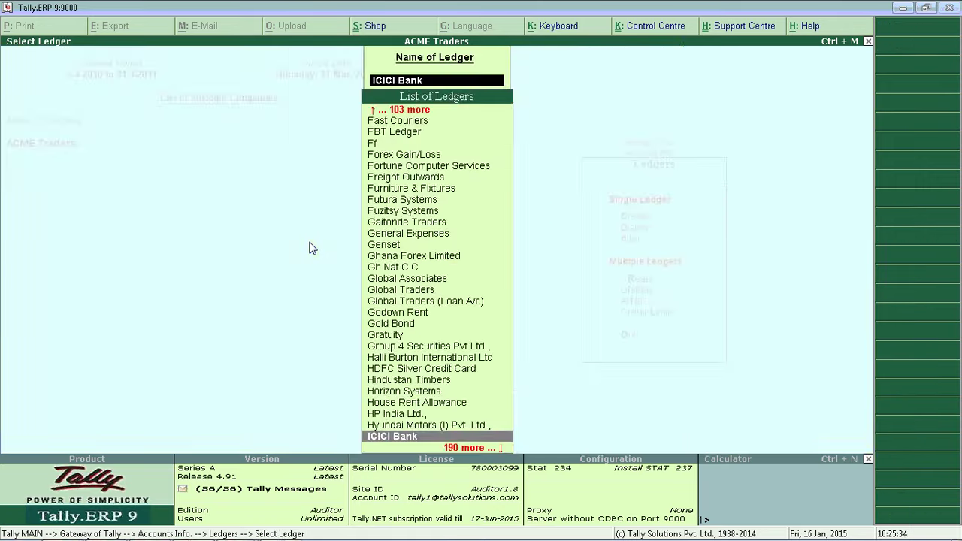
pyautogui.press('Escape')
pyautogui.press('Escape')
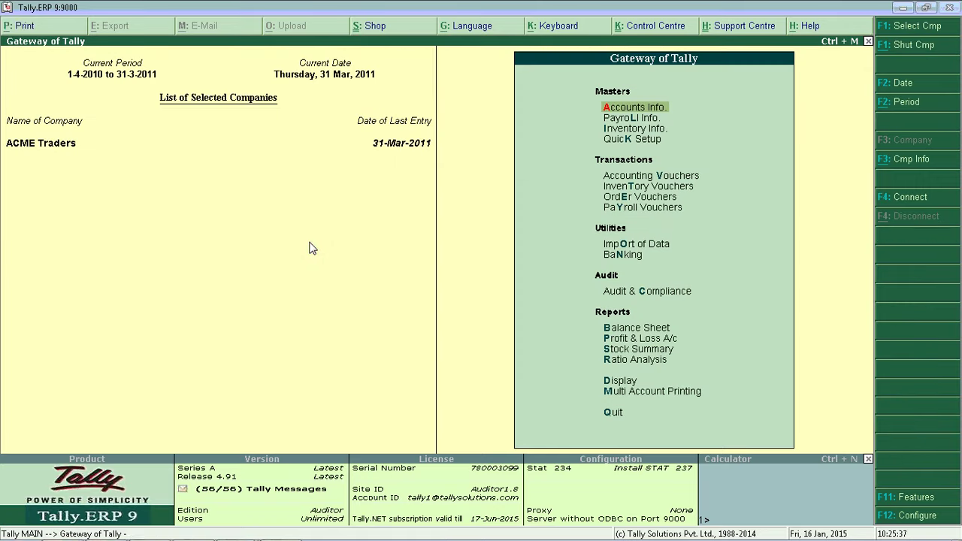
pyautogui.press('Down')
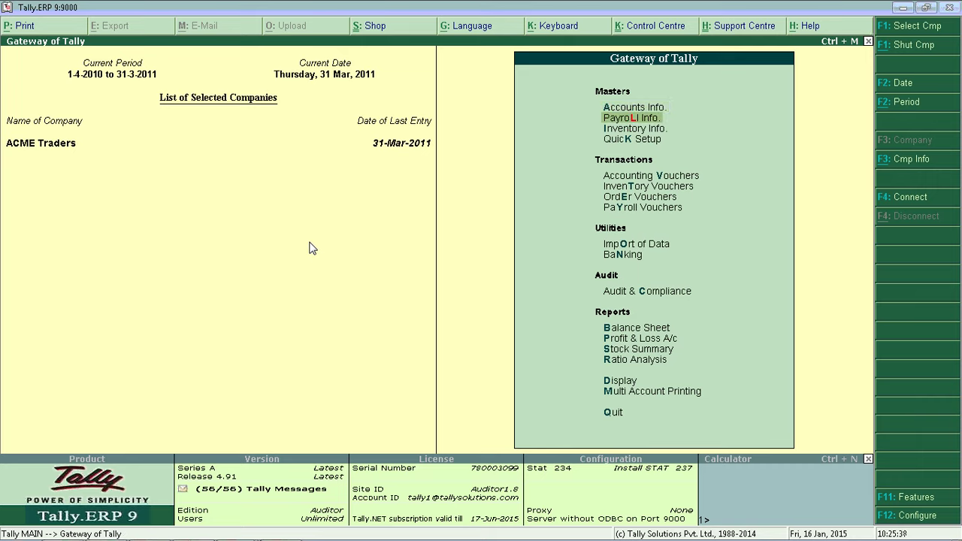
pyautogui.press('Down')
pyautogui.press('Down')
pyautogui.press('Down')
pyautogui.press('Down')
pyautogui.press('n')
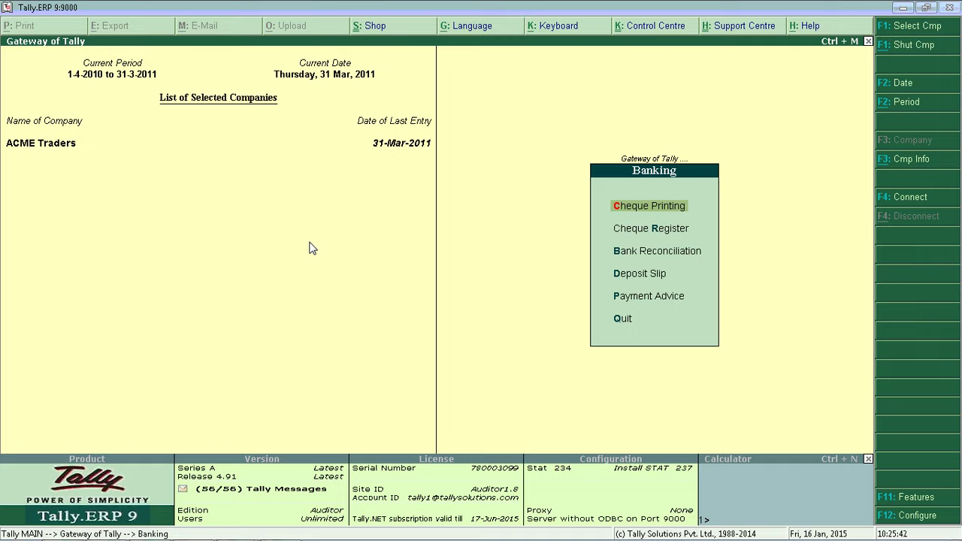
pyautogui.press('c')
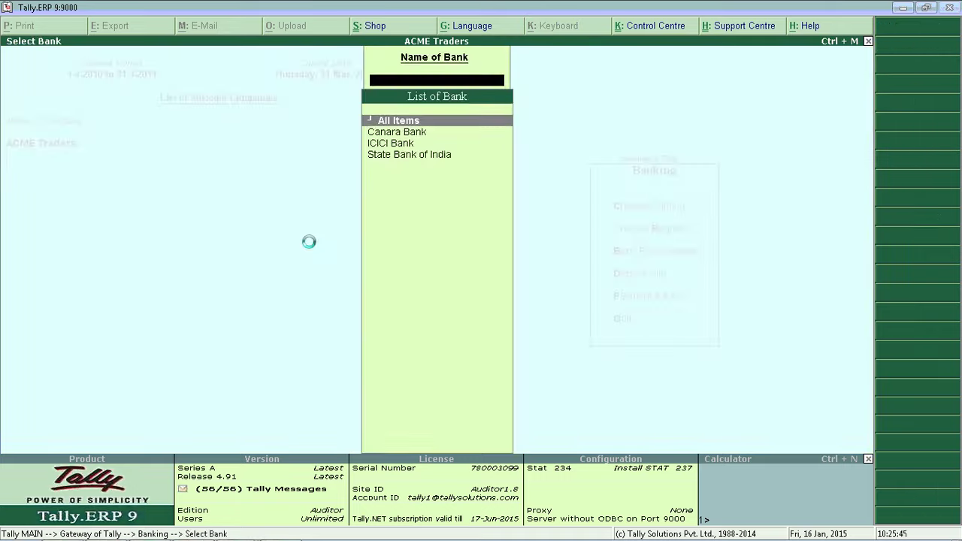
pyautogui.press('Down')
pyautogui.press('Down')
pyautogui.press('Return')
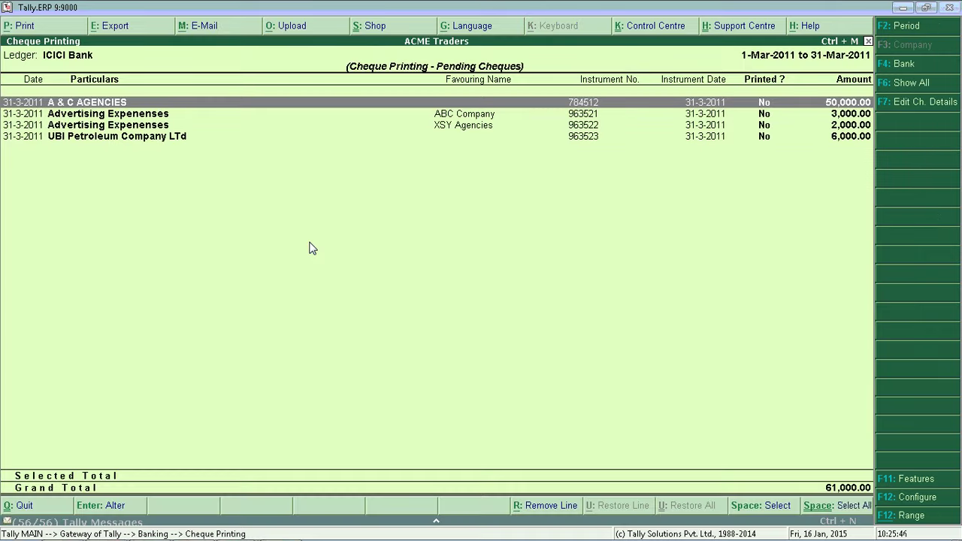
pyautogui.press('Down')
pyautogui.press('Down')
pyautogui.press('Down')
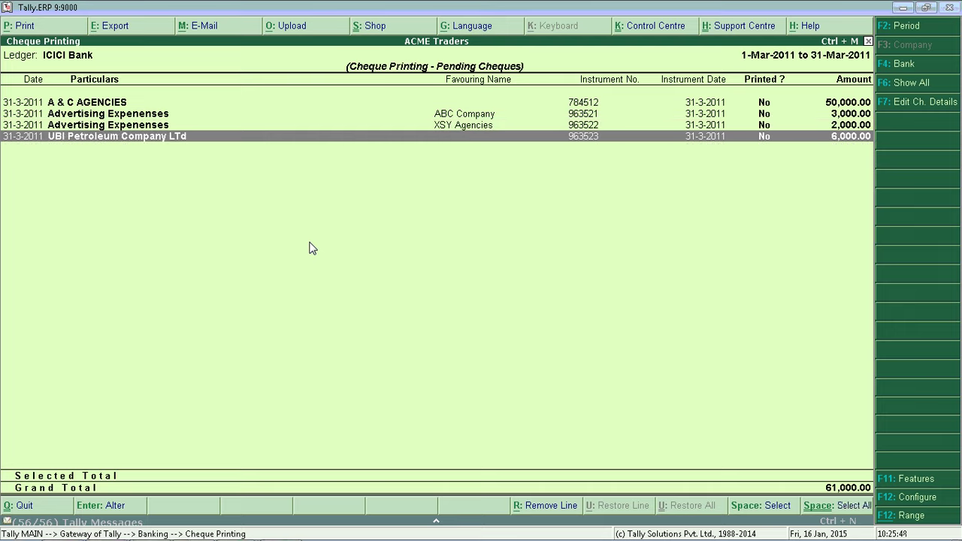
pyautogui.press('Up')
pyautogui.press('Up')
pyautogui.press('Up')
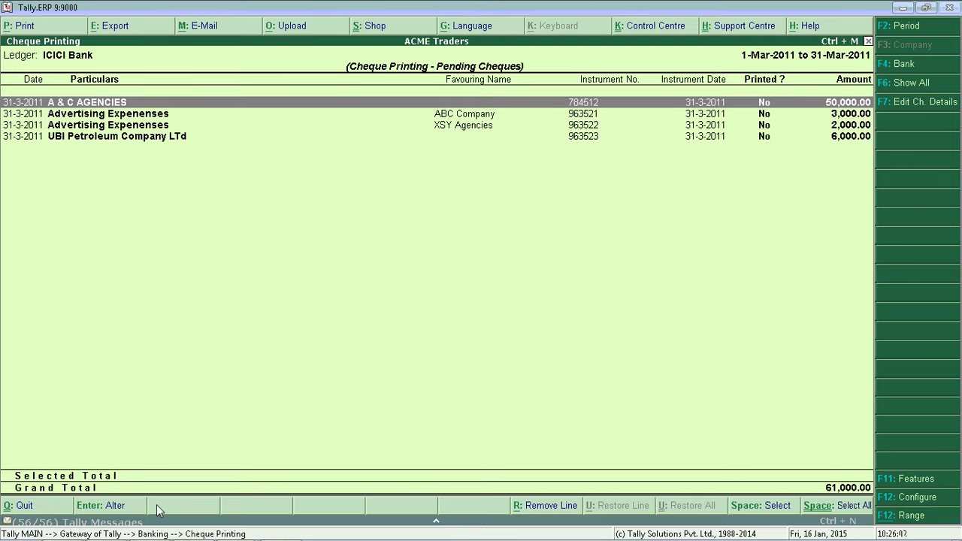
# - Open the A & C AGENCIES payment voucher and close it unchanged
pyautogui.press('Return')
pyautogui.press('Escape')
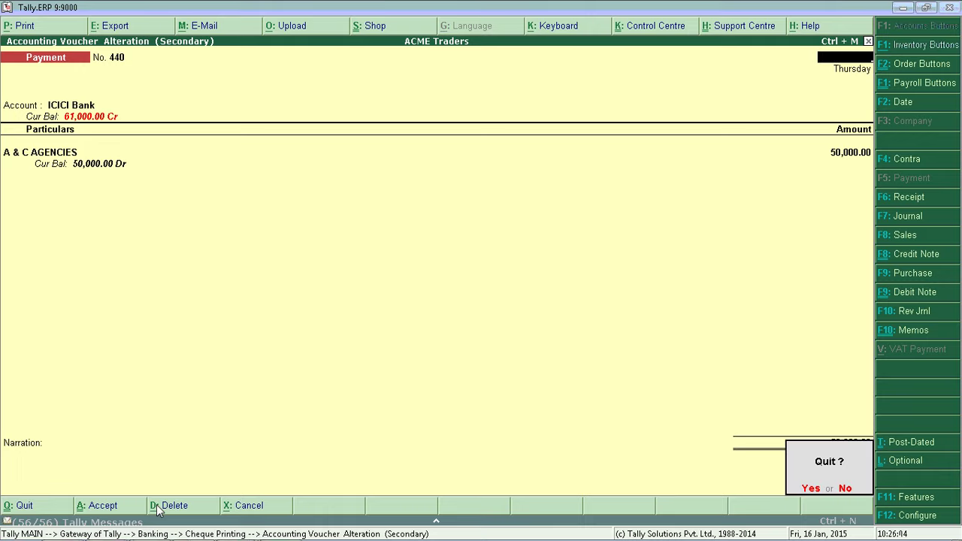
pyautogui.press('y')
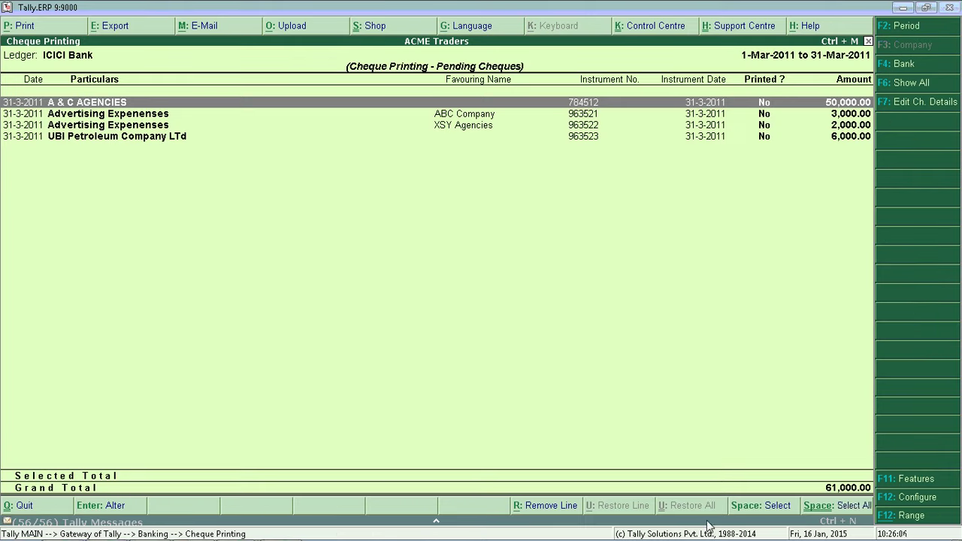
# - Browse the pending cheque details, cancel an XSY Agencies edit, and mark the ABC Company cheque
pyautogui.click(908, 111)
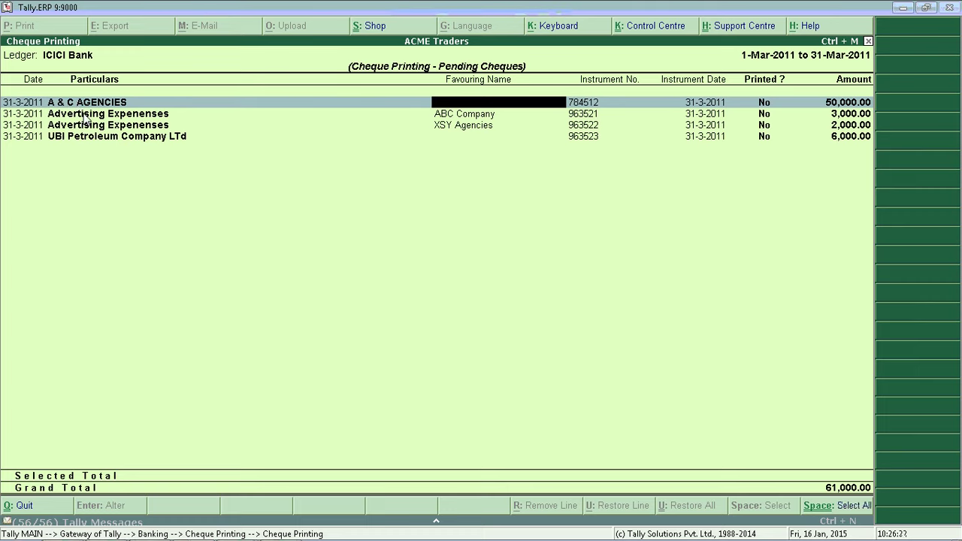
pyautogui.click(84, 115)
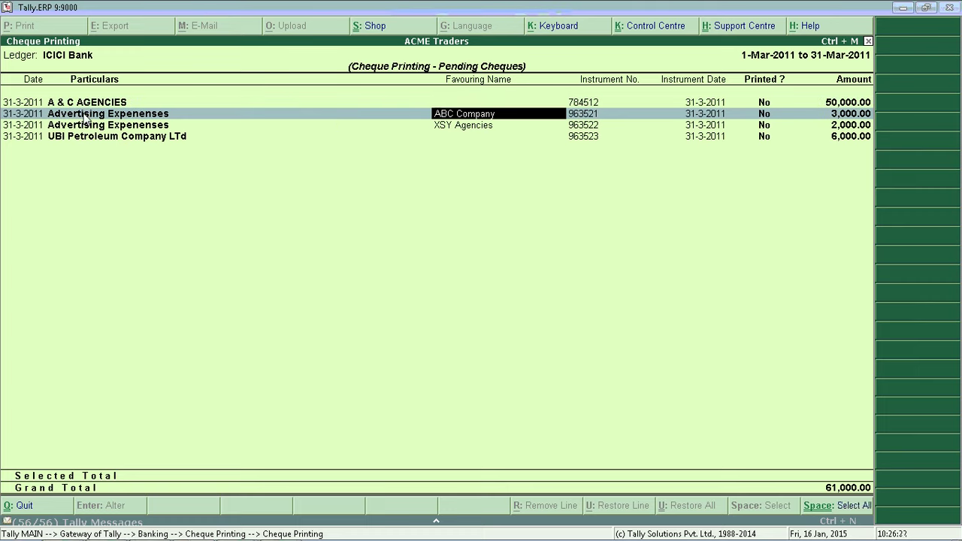
pyautogui.click(466, 128)
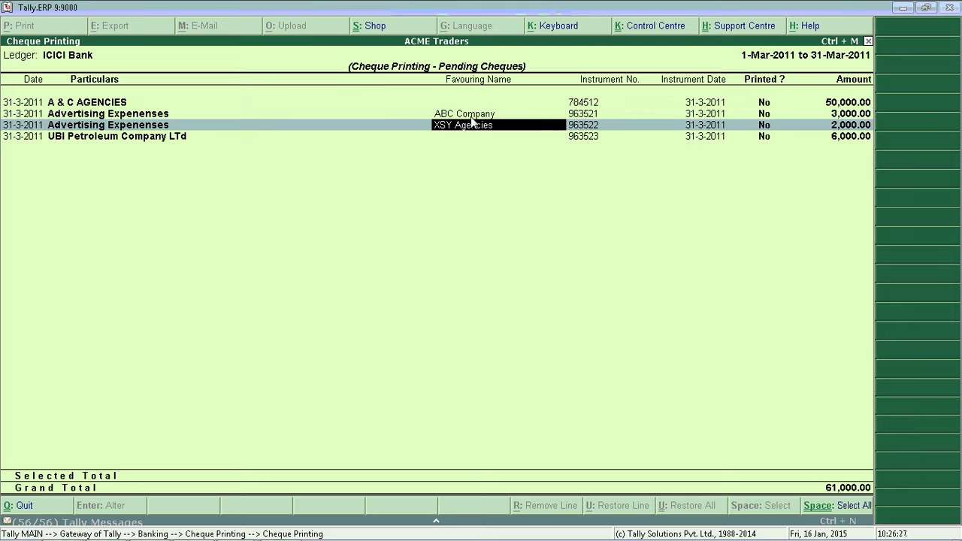
pyautogui.press('BackSpace')
pyautogui.press('Escape')
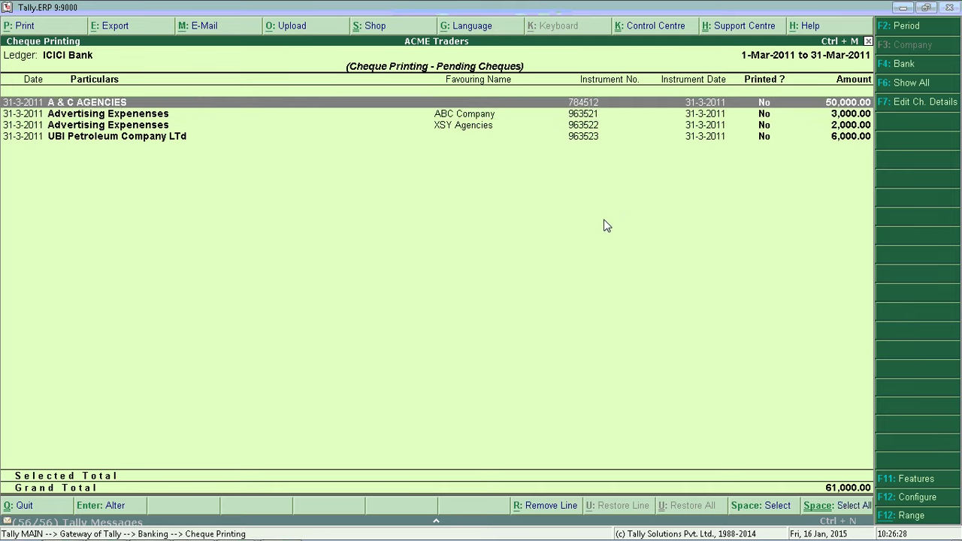
pyautogui.press('Down')
pyautogui.press('space')
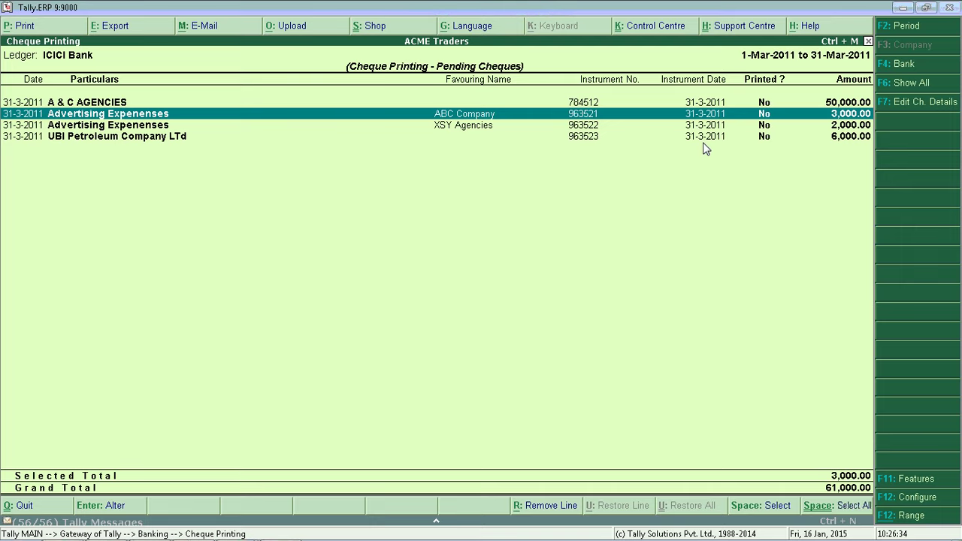
# - Start printing the selected cheque with Horizontal orientation
pyautogui.hotkey('alt', 'p')
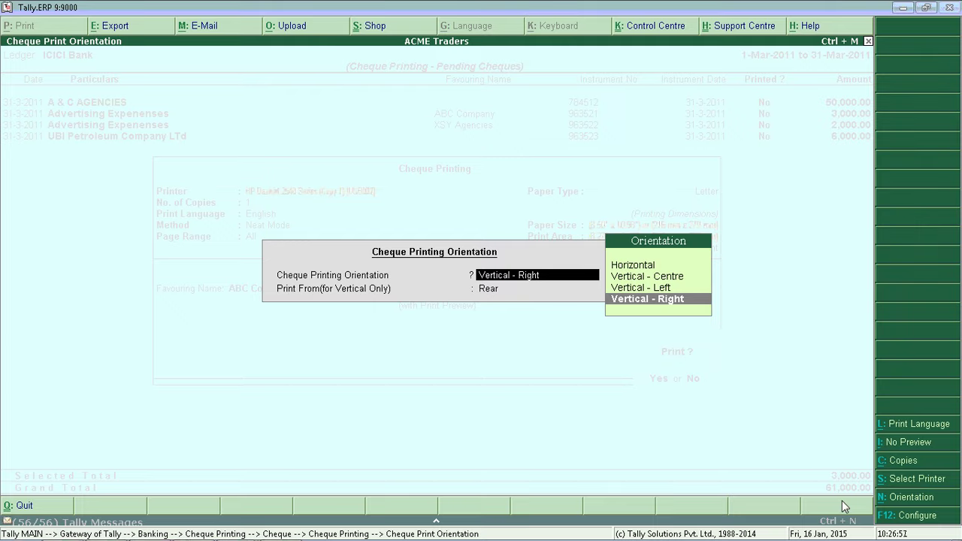
pyautogui.press('Up')
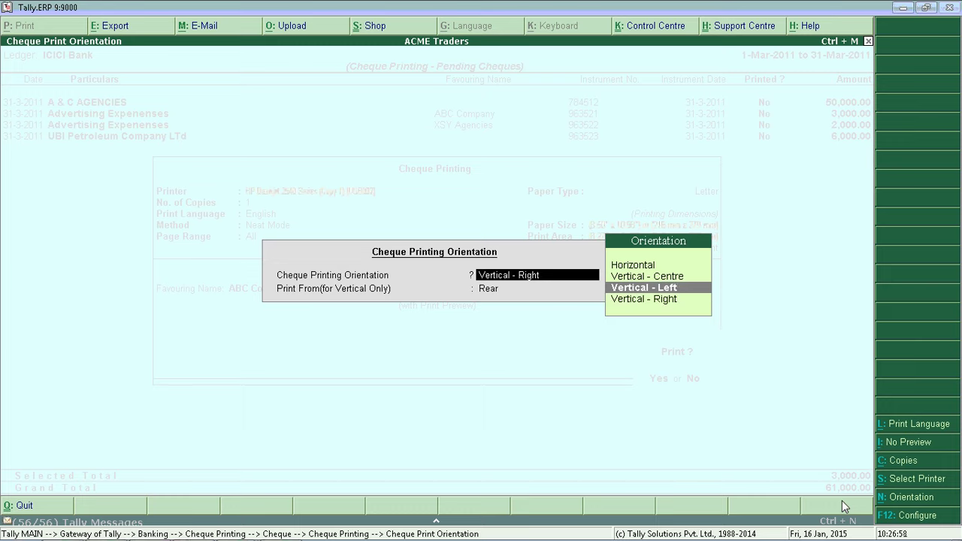
pyautogui.press('Up')
pyautogui.press('Up')
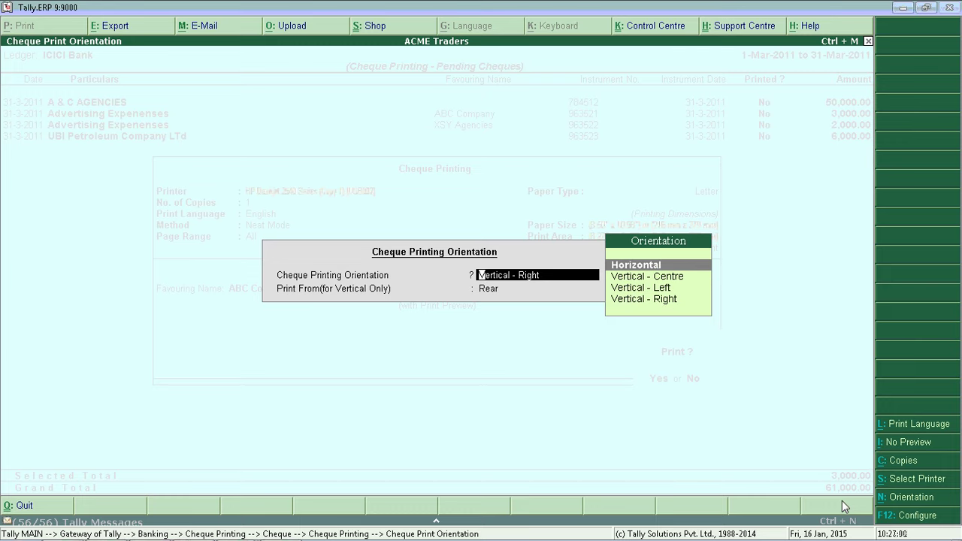
pyautogui.press('Return')
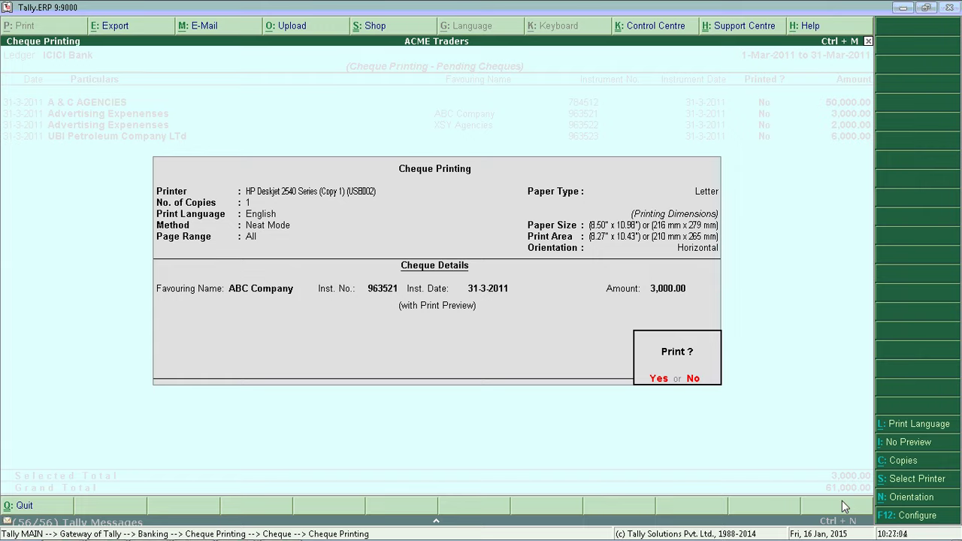
# - Check the cheque preview and print the ABC Company cheque for 3,000.00
pyautogui.press('Return')
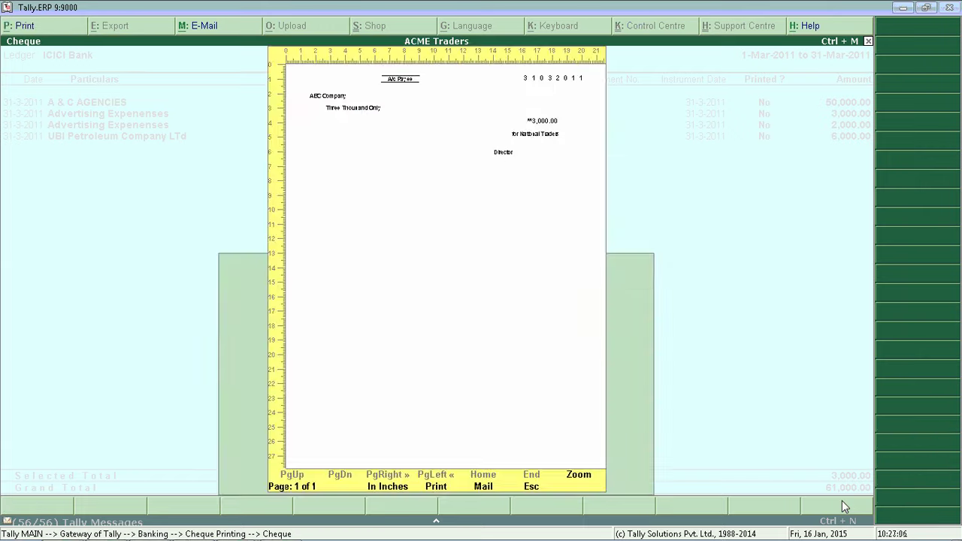
pyautogui.hotkey('alt', 'z')
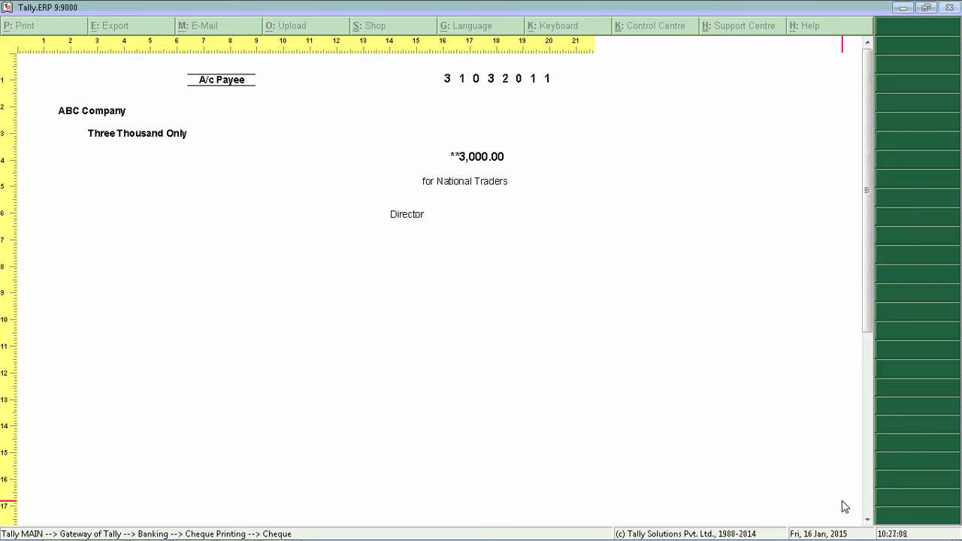
pyautogui.press('Escape')
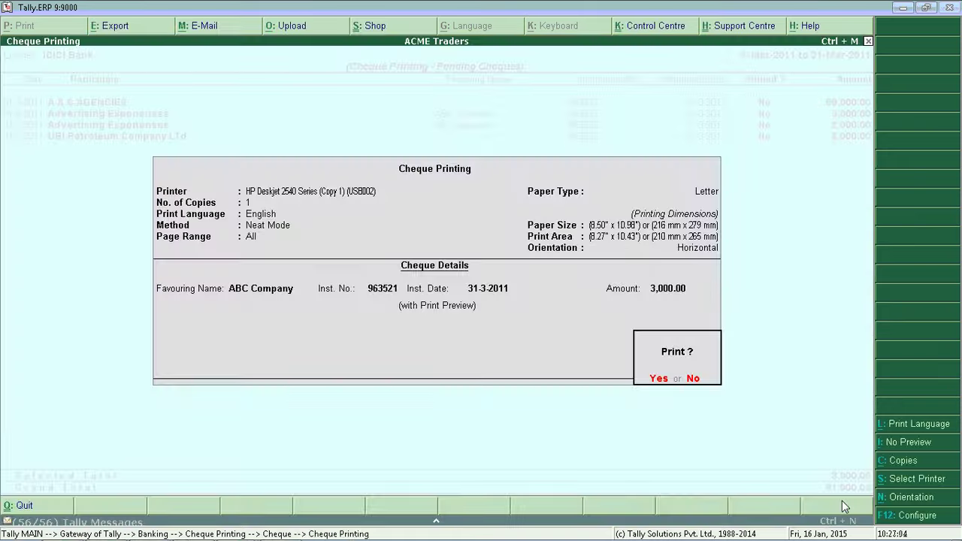
pyautogui.press('Return')
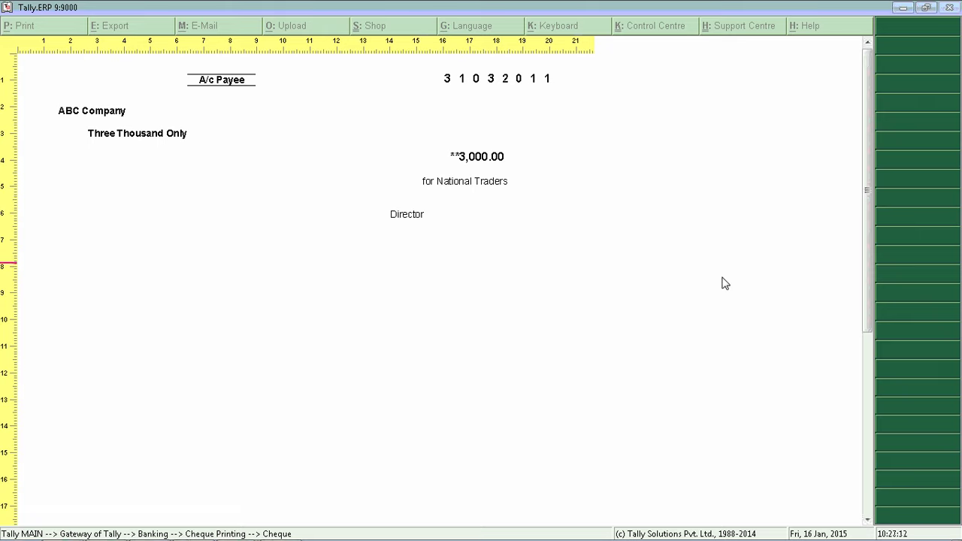
pyautogui.press('Escape')
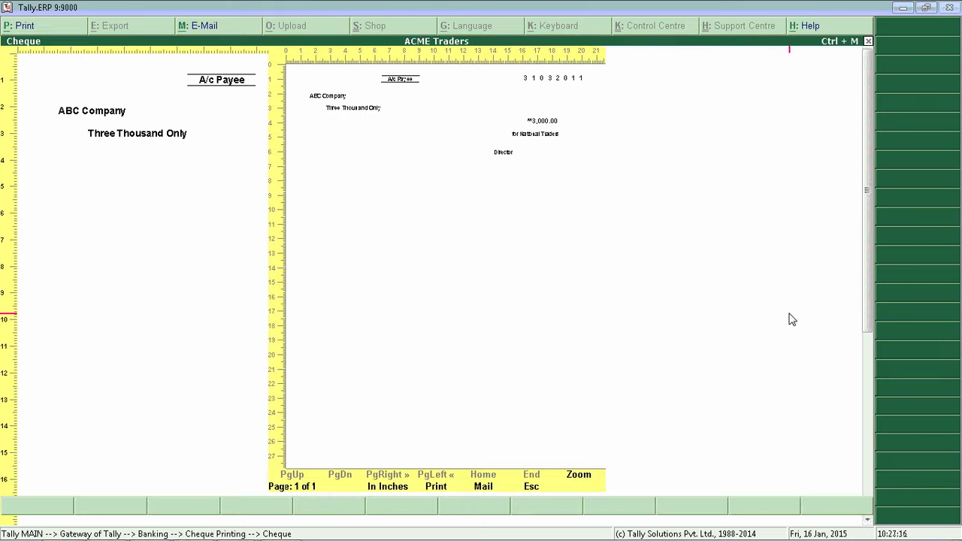
pyautogui.press('Escape')
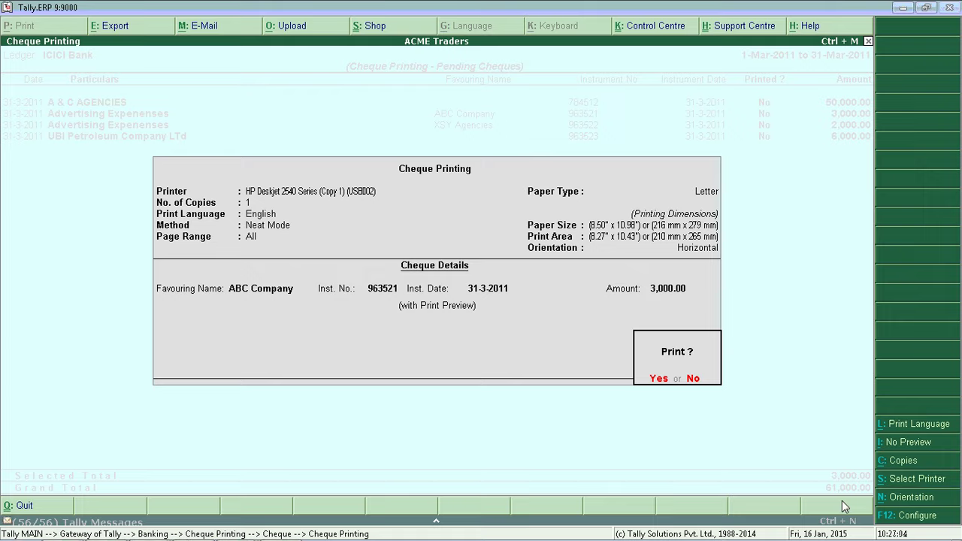
pyautogui.press('Return')
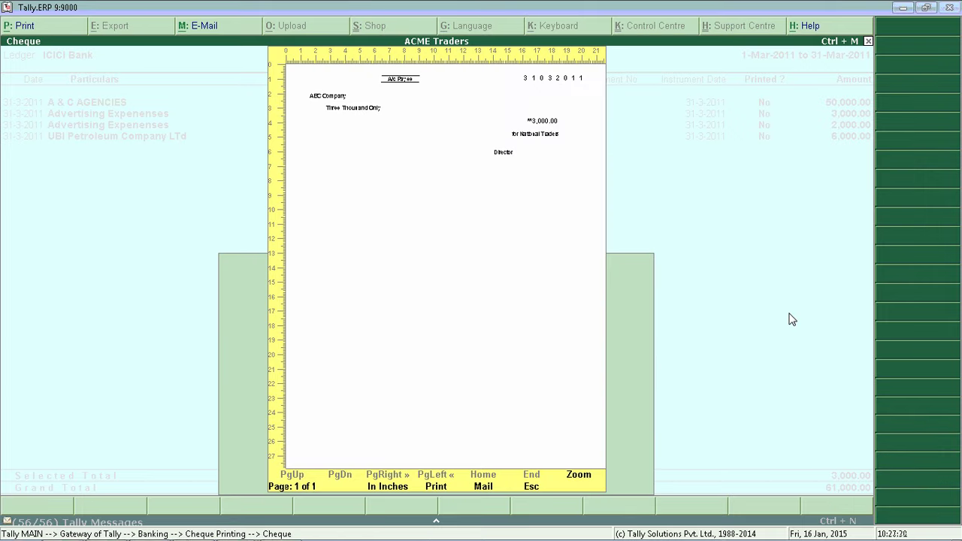
pyautogui.press('Escape')
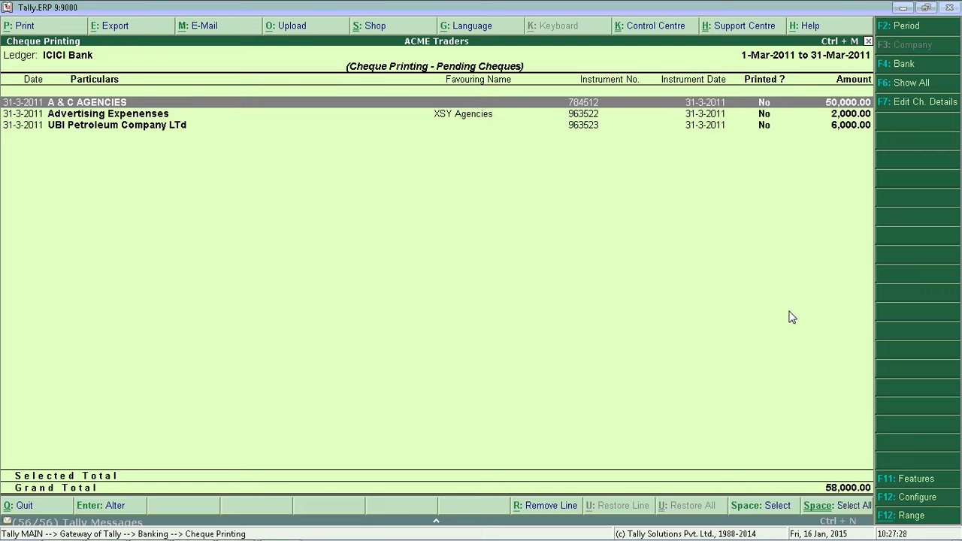
# - Select all remaining pending cheques and print the A & C AGENCIES cheque
pyautogui.click(823, 508)
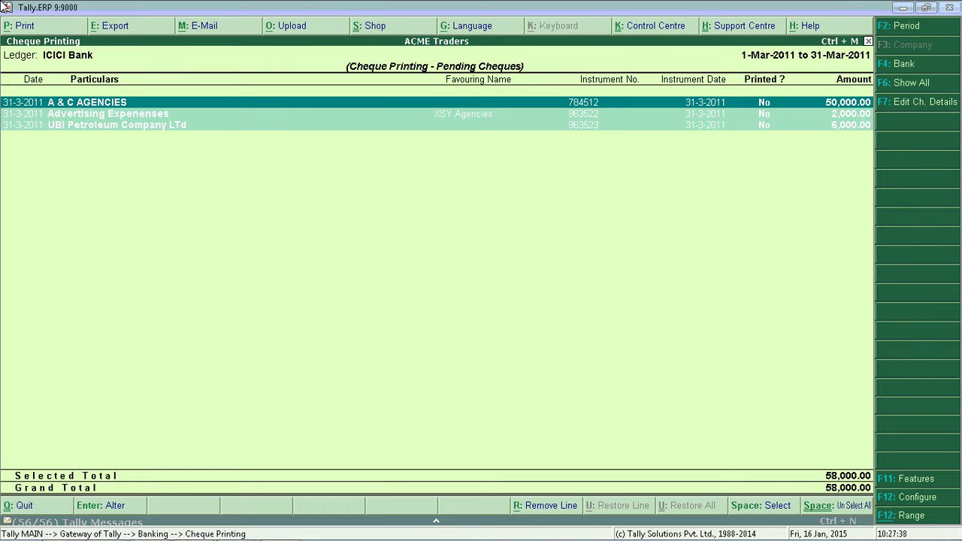
pyautogui.hotkey('alt', 'p')
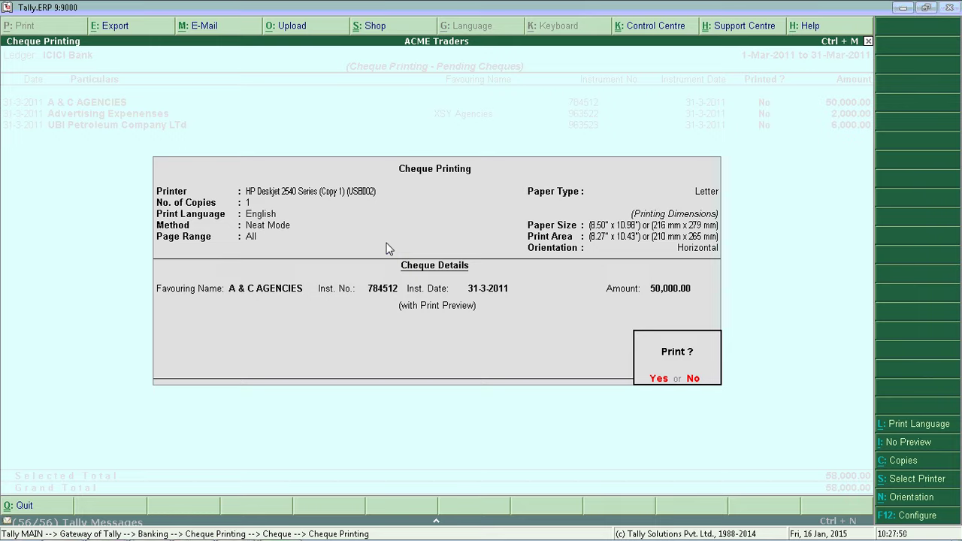
pyautogui.press('Return')
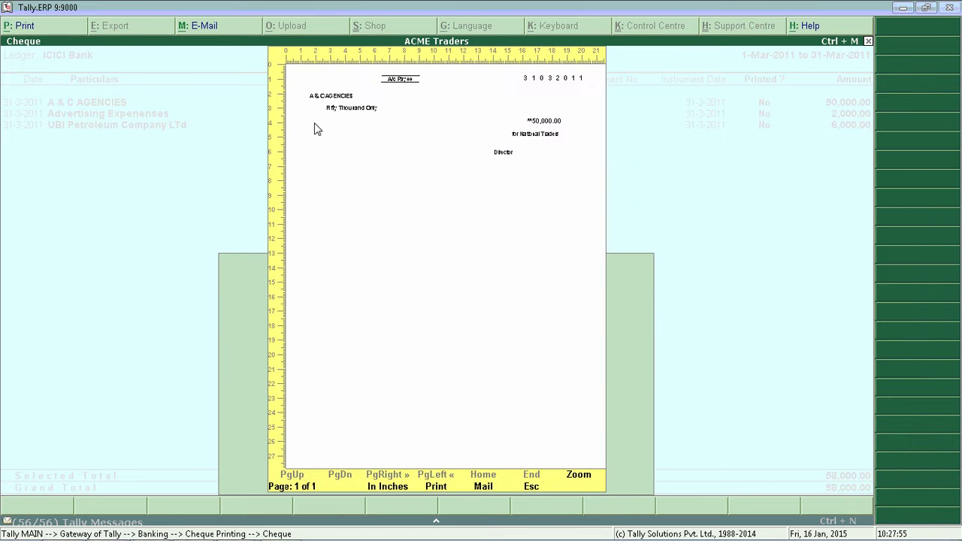
pyautogui.press('Escape')
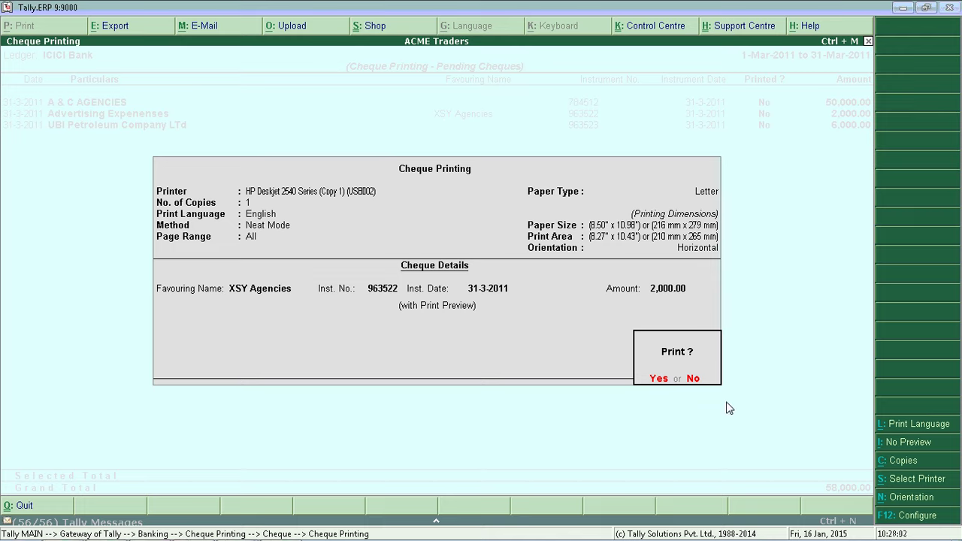
# - Skip XSY Agencies, print the UBI Petroleum 6,000.00 cheque, and return to the Gateway
pyautogui.click(695, 379)
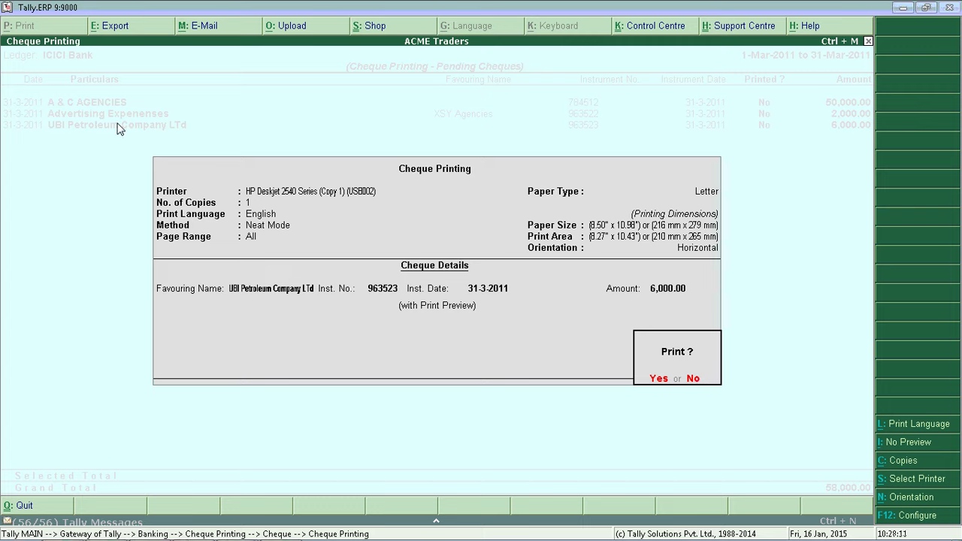
pyautogui.press('Return')
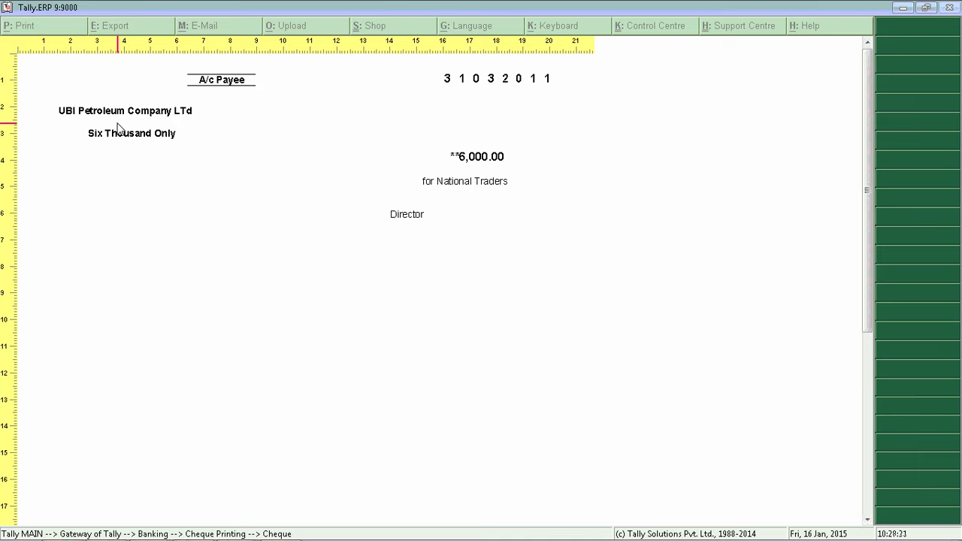
pyautogui.hotkey('alt', 'z')
pyautogui.press('Escape')
pyautogui.press('Escape')
pyautogui.press('Escape')
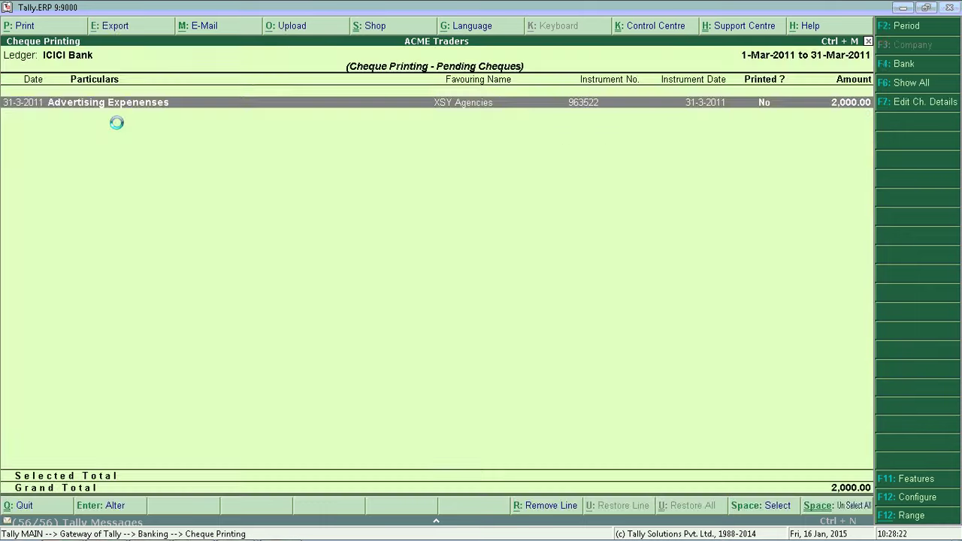
pyautogui.press('Escape')
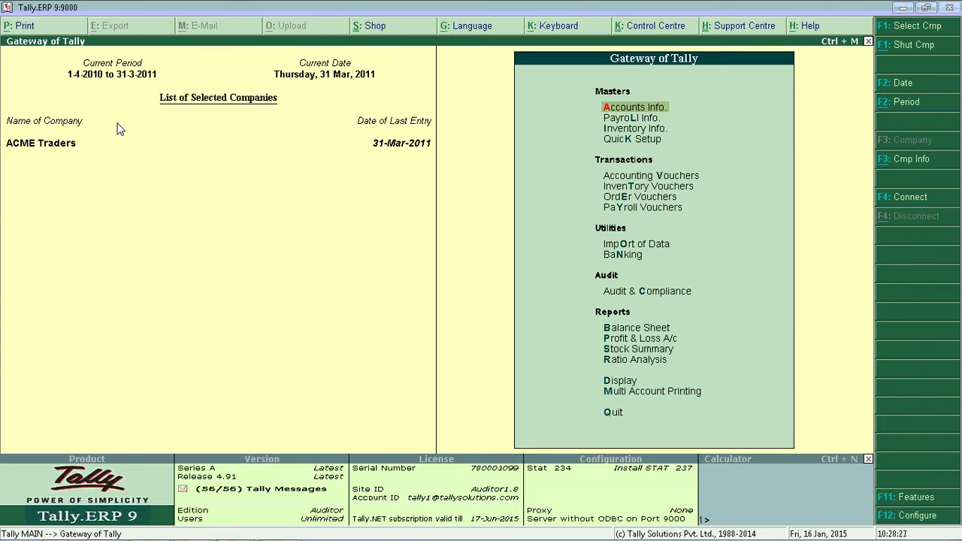
pyautogui.hotkey('alt', 'Tab')
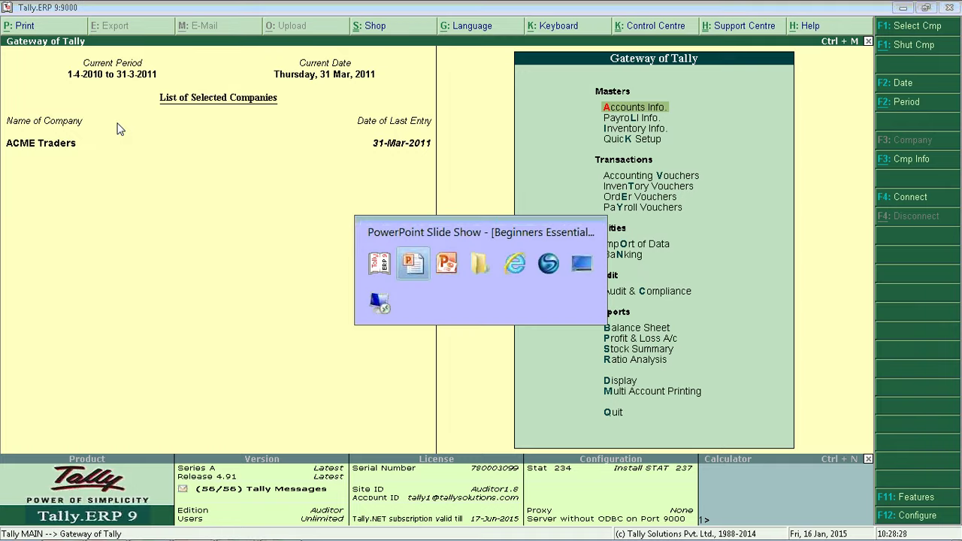
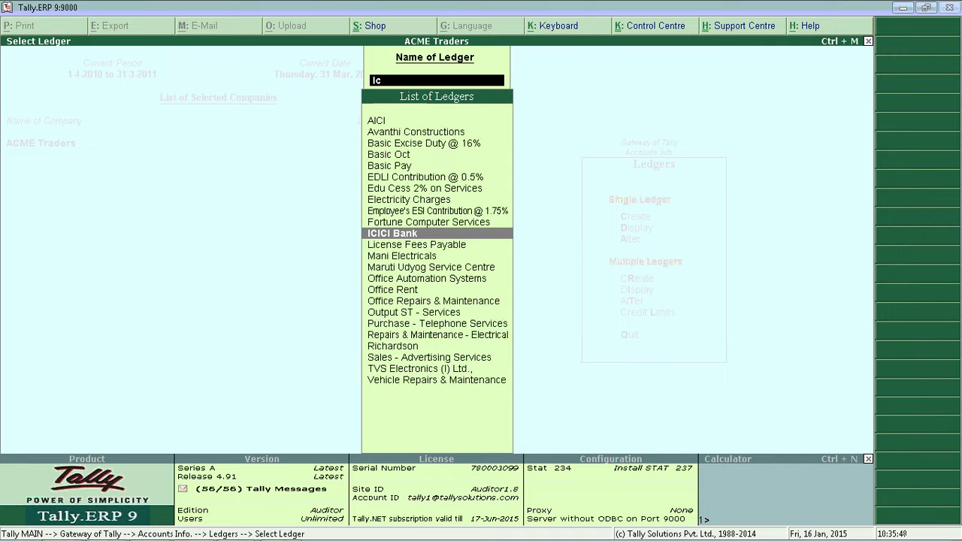
# - Set Set/Alter Bank Details and Activate Auto Reconciliation to Yes for ICICI Bank, then save
pyautogui.press('Return')
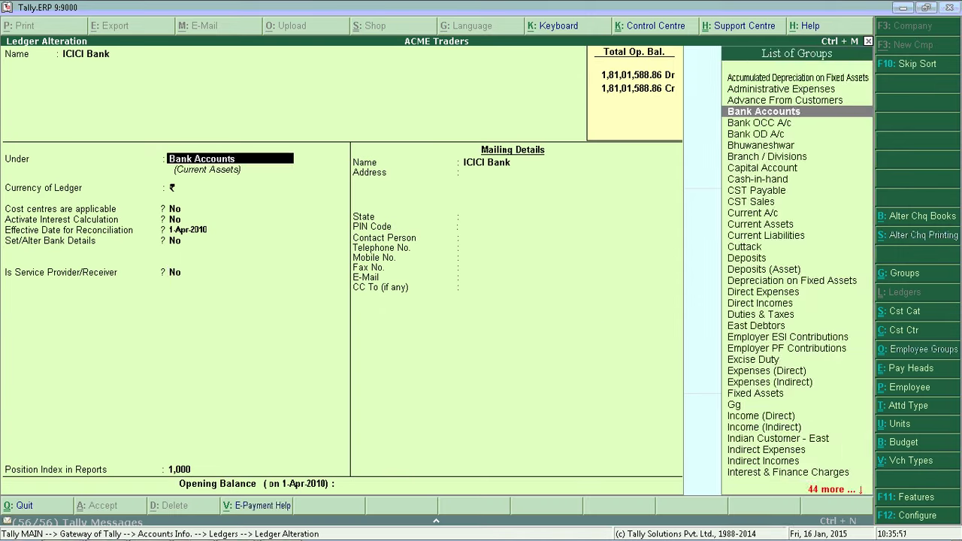
pyautogui.press('Return')
pyautogui.press('Return')
pyautogui.press('Return')
pyautogui.press('Return')
pyautogui.press('Return')
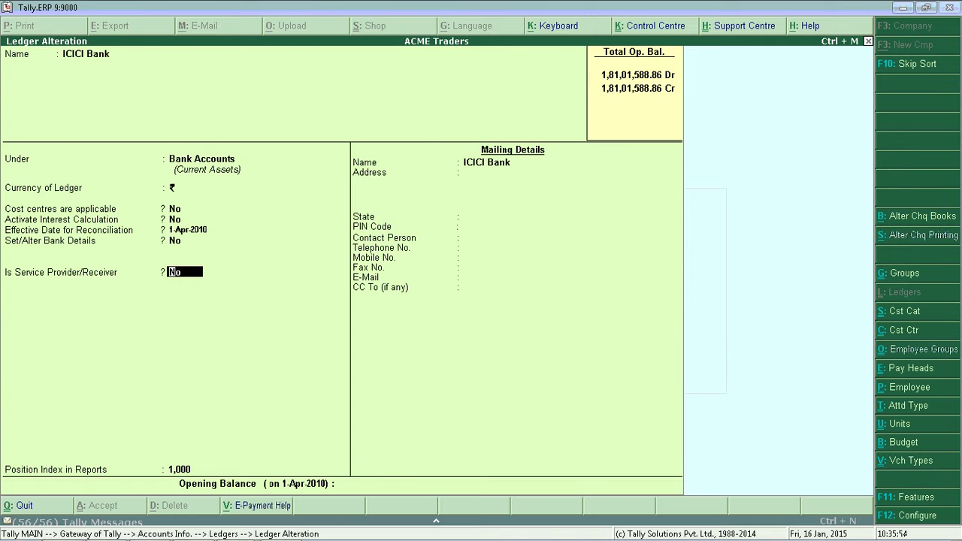
pyautogui.press('Up')
pyautogui.write('y')
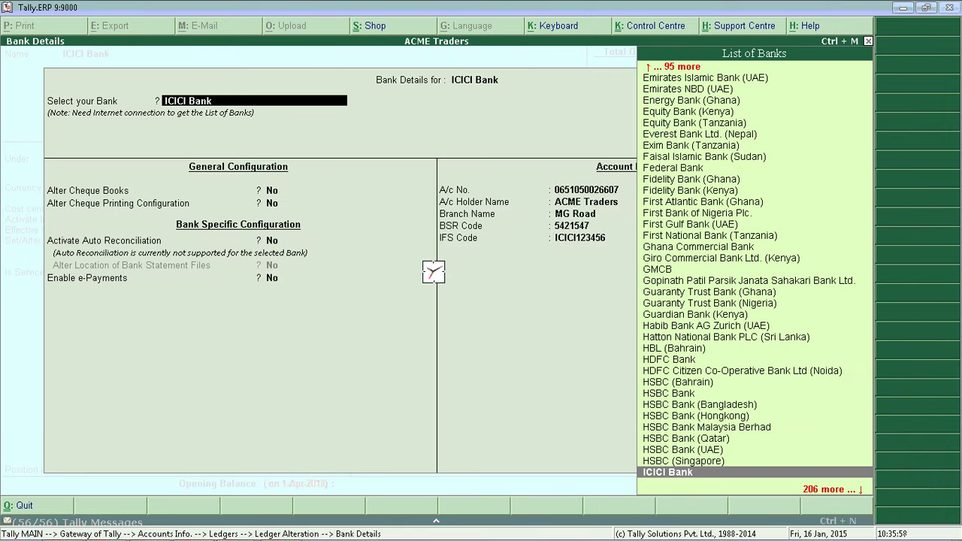
pyautogui.press('Return')
pyautogui.press('Return')
pyautogui.press('Return')
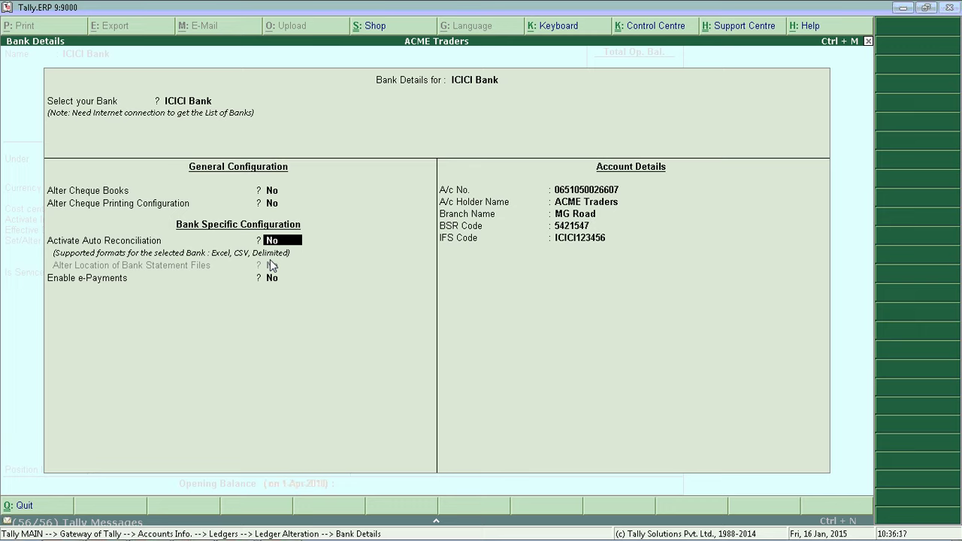
pyautogui.press('y')
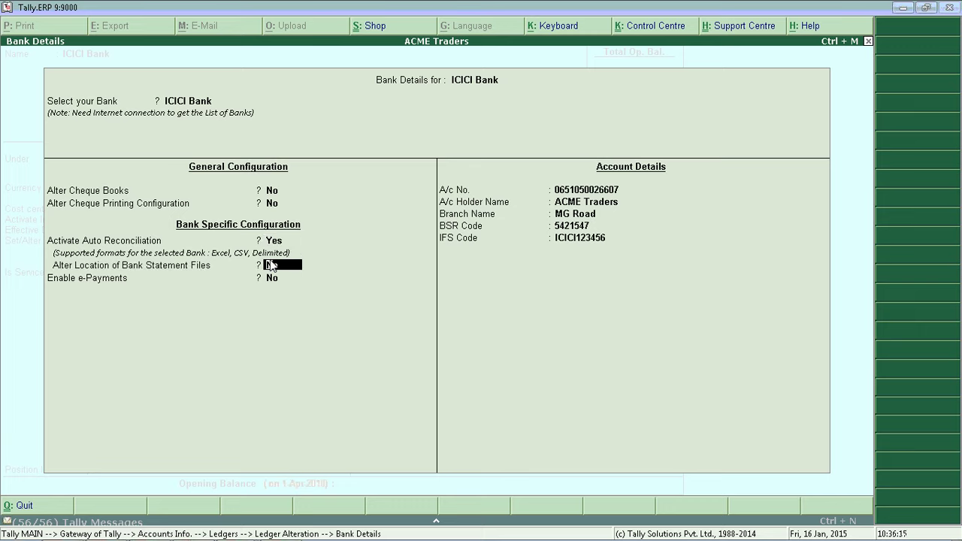
pyautogui.press('y')
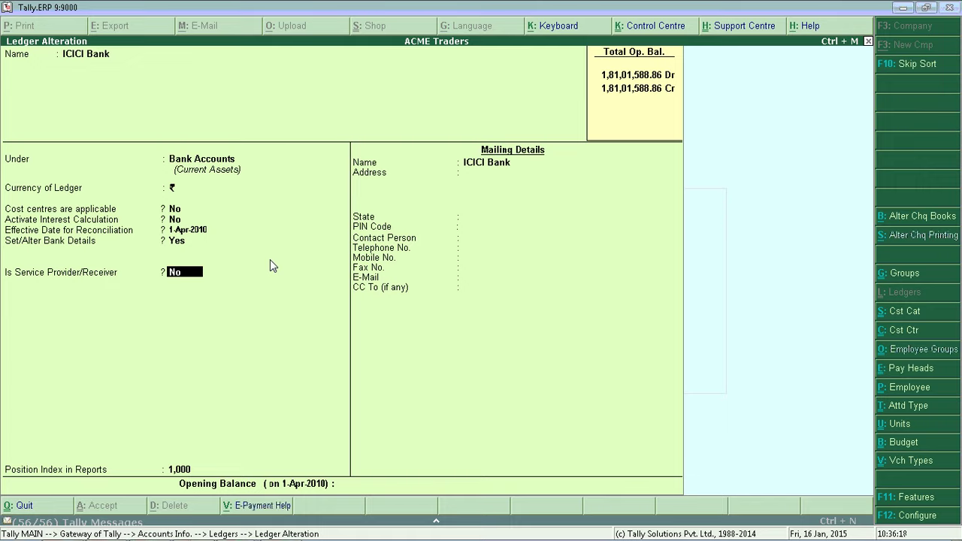
pyautogui.hotkey('ctrl', 'a')
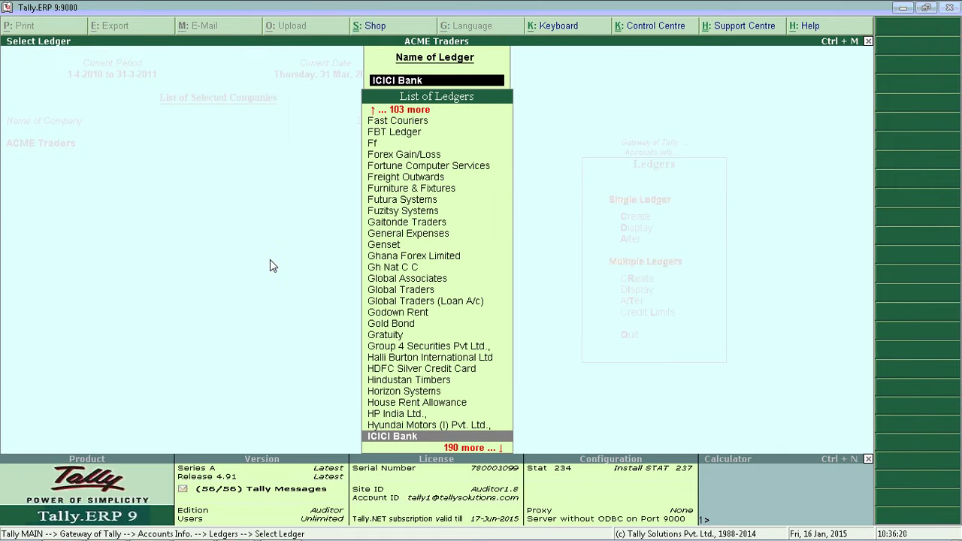
# - Go to Banking > Bank Reconciliation and select ICICI Bank from the List of Banks
pyautogui.press('Escape')
pyautogui.press('Escape')
pyautogui.press('Escape')
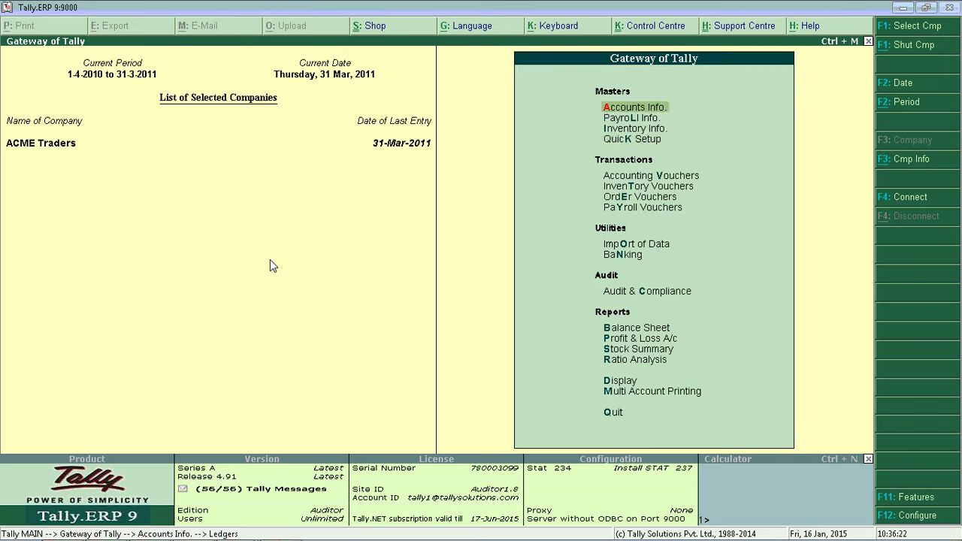
pyautogui.press('Down')
pyautogui.press('Down')
pyautogui.press('Down')
pyautogui.press('Down')
pyautogui.press('Down')
pyautogui.press('Down')
pyautogui.press('Down')
pyautogui.press('Down')
pyautogui.press('Down')
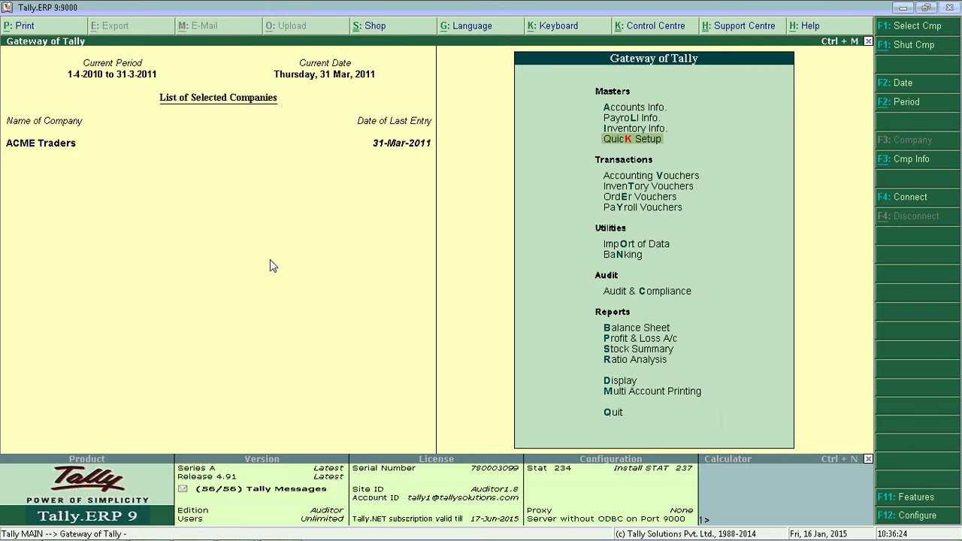
pyautogui.press('Return')
pyautogui.press('Down')
pyautogui.press('Down')
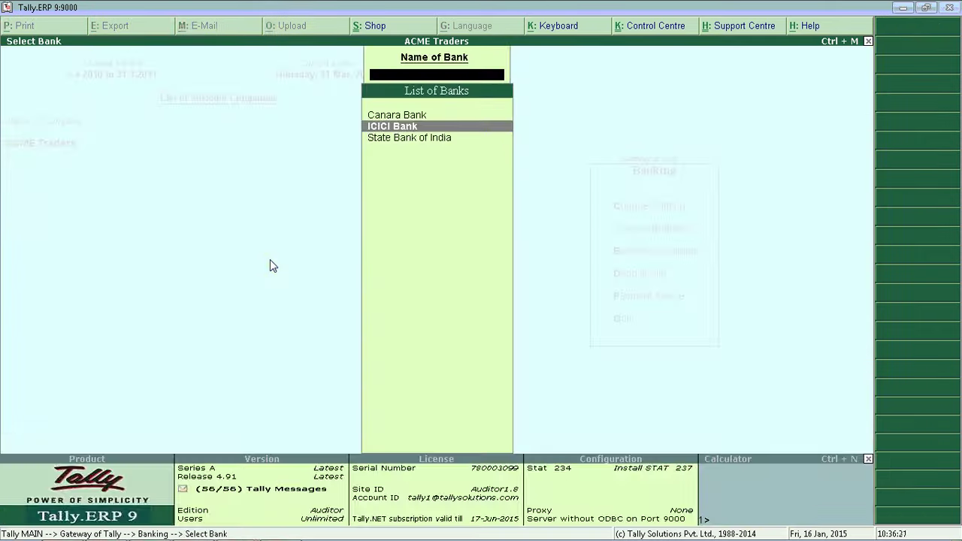
pyautogui.press('Return')
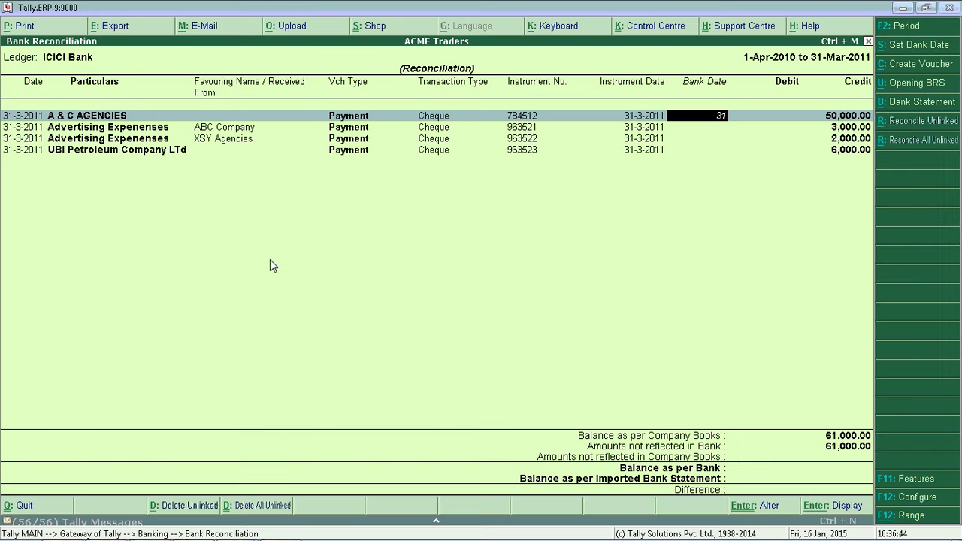
# - Give the 50,000.00 A & C AGENCIES cheque bank date 31-3-2011, accept, and reopen ICICI Bank
pyautogui.write('31-3-2011')
pyautogui.press('Return')
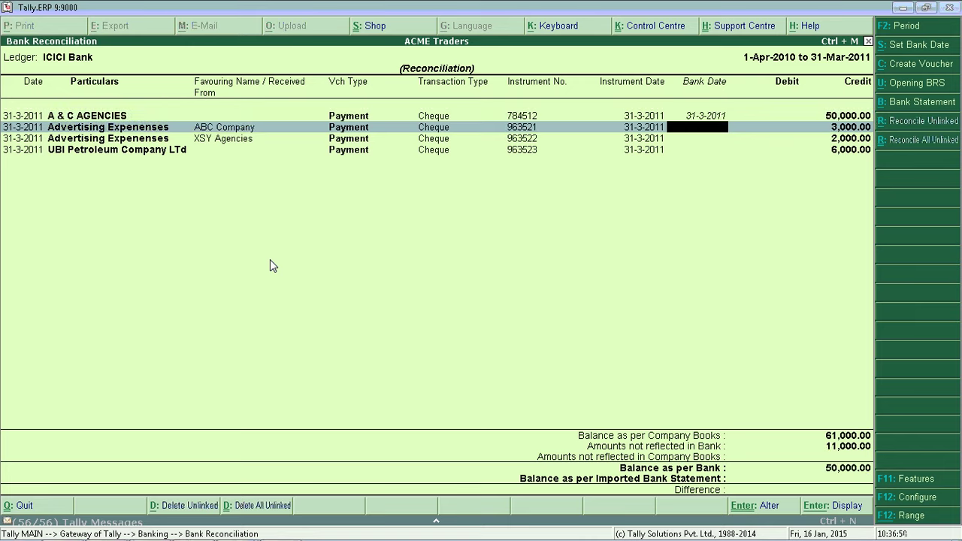
pyautogui.press('Down')
pyautogui.press('Down')
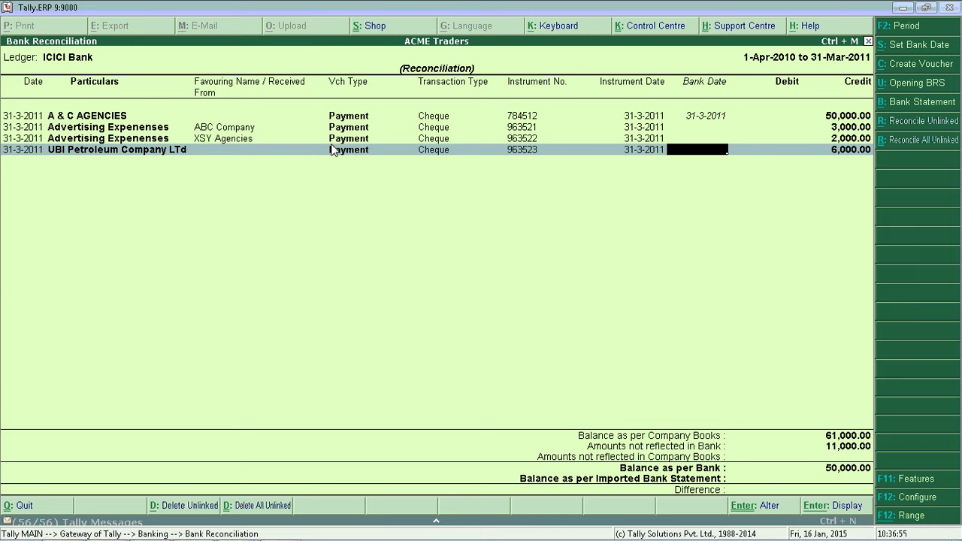
pyautogui.press('Return')
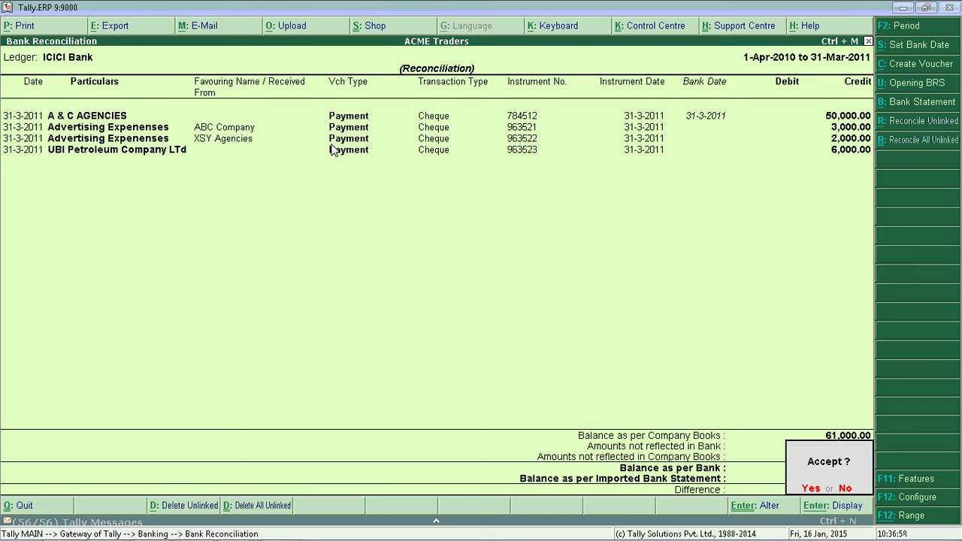
pyautogui.press('y')
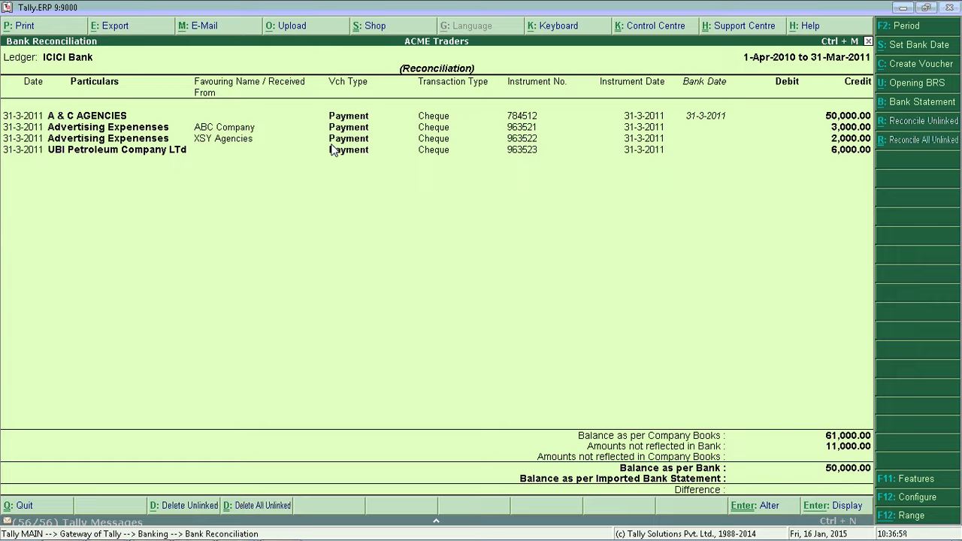
pyautogui.press('Escape')
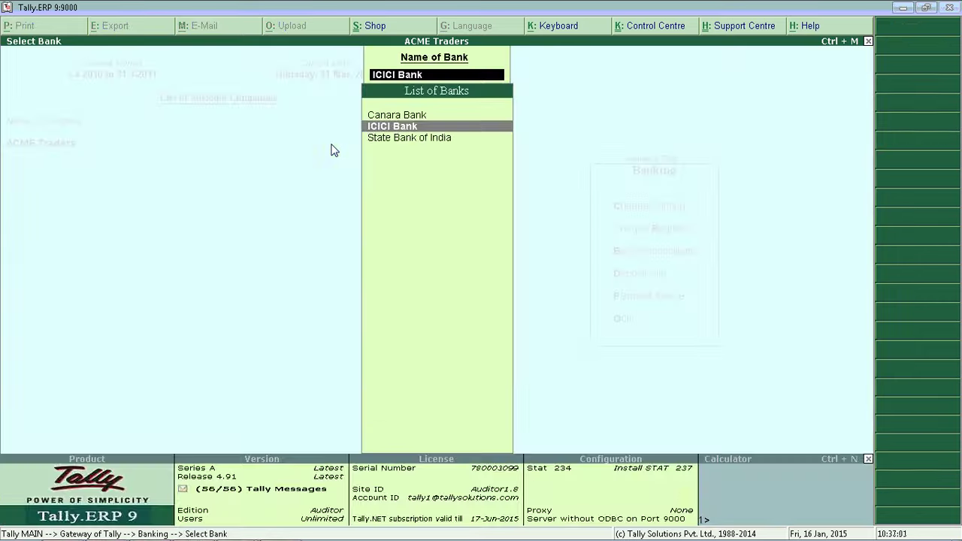
pyautogui.press('Return')
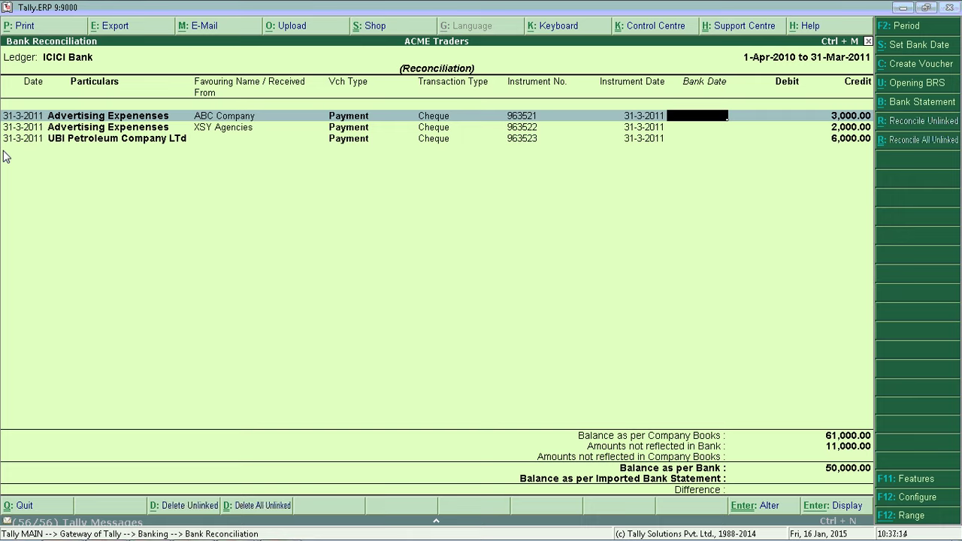
# - Configure the report with F12 to set Show Reconciled Transactions also to Yes
pyautogui.press('F12')
pyautogui.press('Return')
pyautogui.press('Return')
pyautogui.press('Return')
pyautogui.press('Return')
pyautogui.press('Return')
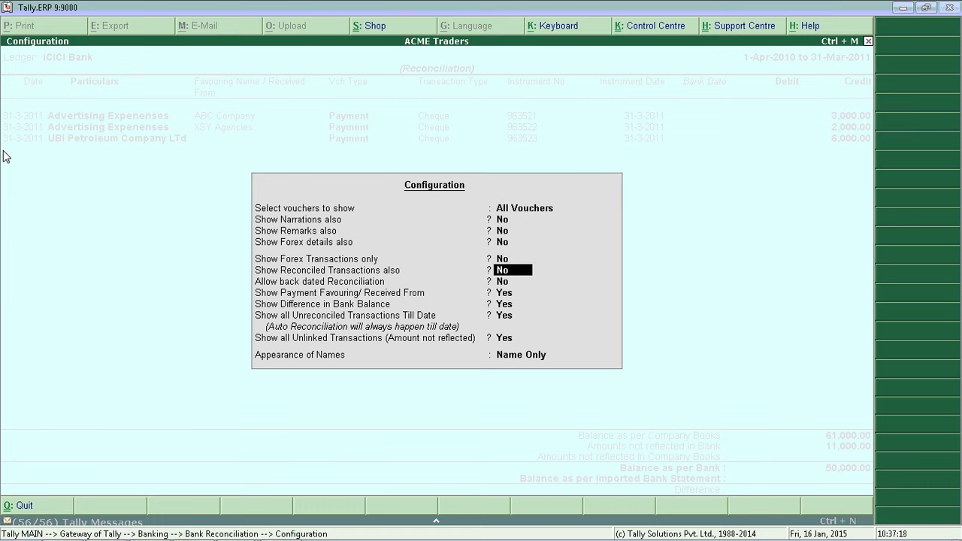
pyautogui.press('y')
pyautogui.press('Return')
pyautogui.press('Return')
pyautogui.press('Return')
pyautogui.press('Return')
pyautogui.press('Return')
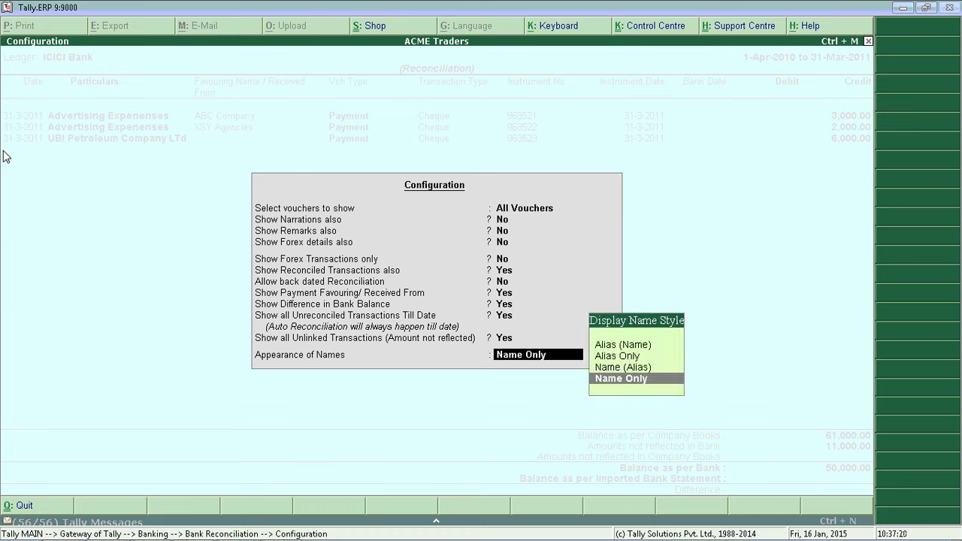
pyautogui.press('Return')
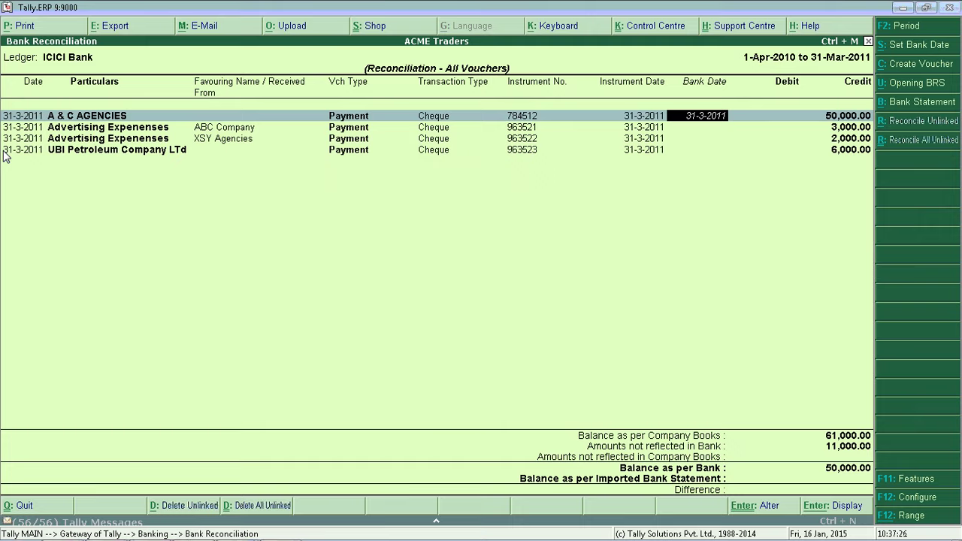
# - Quit the ICICI reconciliation without saving and move to State Bank of India
pyautogui.press('BackSpace')
pyautogui.press('Escape')
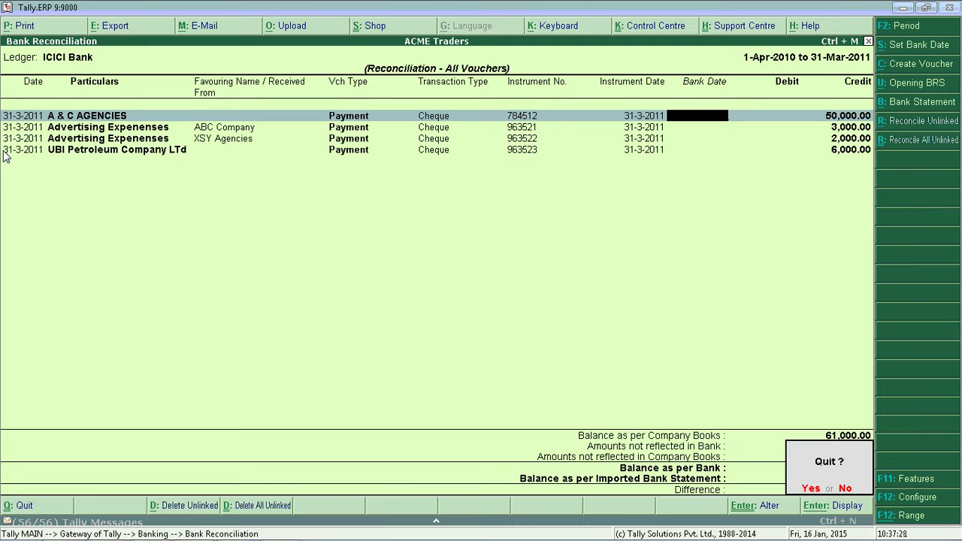
pyautogui.press('y')
pyautogui.press('Down')
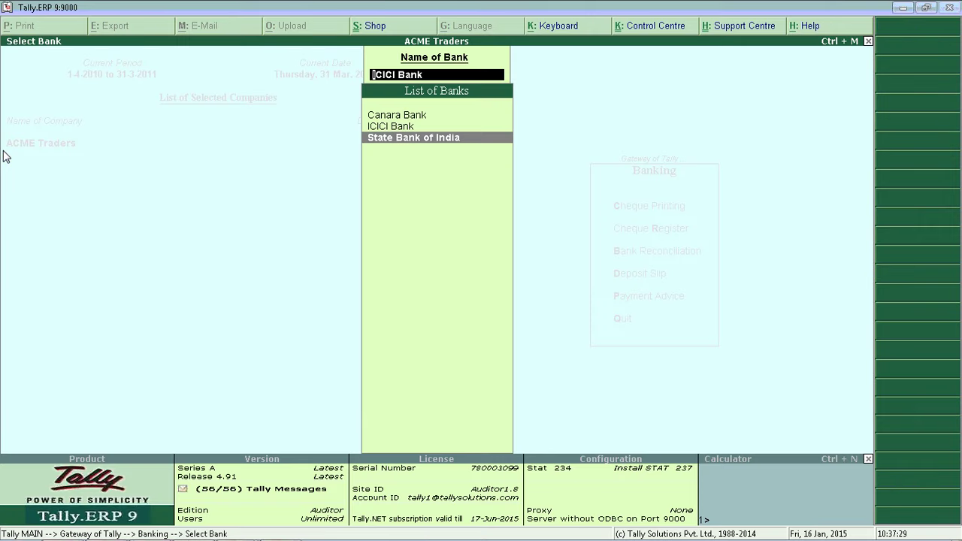
# - Open State Bank of India's reconciliation and give the TCS @ 2.5% - TUFL row bank date 3-2
pyautogui.press('Return')
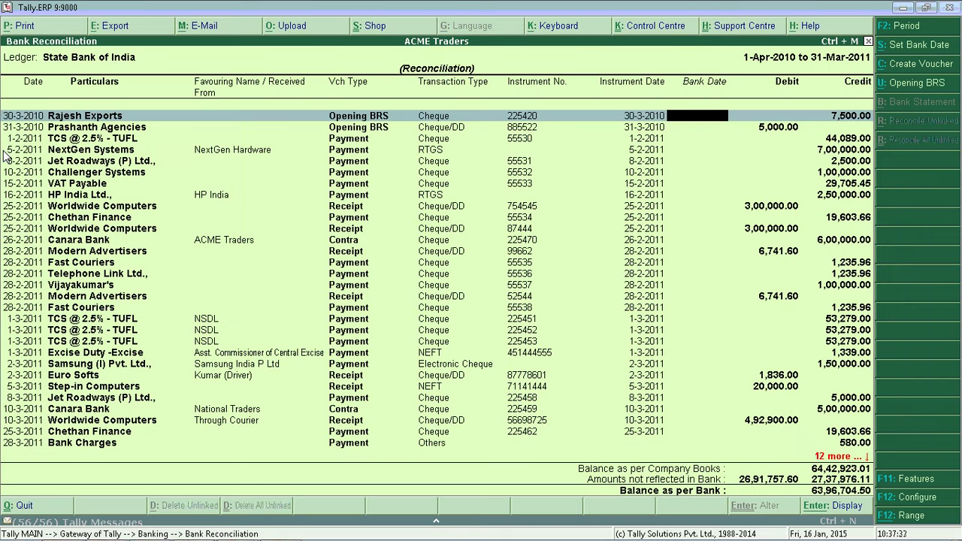
pyautogui.press('Down')
pyautogui.press('Down')
pyautogui.press('Down')
pyautogui.press('Down')
pyautogui.press('Down')
pyautogui.press('Down')
pyautogui.press('Down')
pyautogui.press('Down')
pyautogui.press('Down')
pyautogui.press('Down')
pyautogui.press('Down')
pyautogui.press('Down')
pyautogui.press('Down')
pyautogui.press('Down')
pyautogui.press('Down')
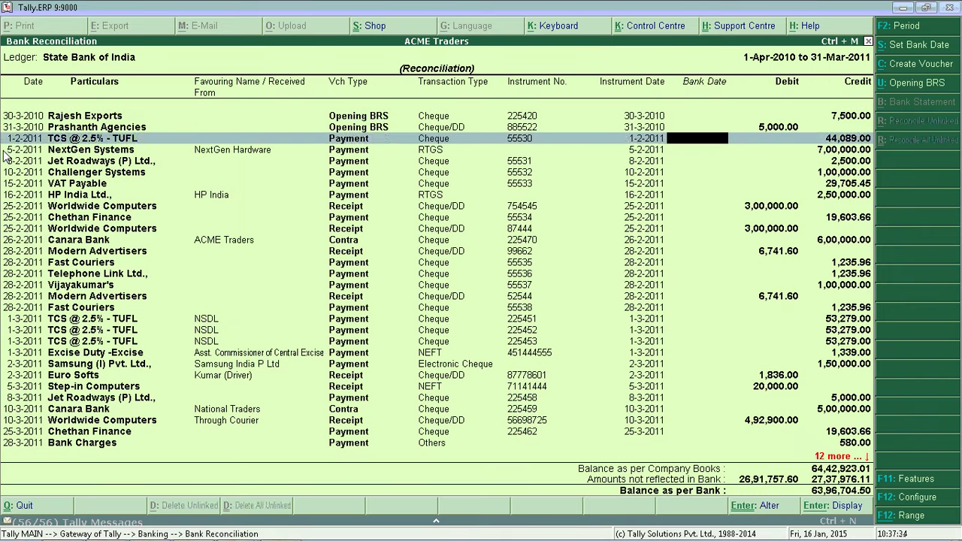
pyautogui.press('Up')
pyautogui.press('Up')
pyautogui.press('Up')
pyautogui.press('Up')
pyautogui.press('Up')
pyautogui.press('Up')
pyautogui.press('Up')
pyautogui.press('Up')
pyautogui.press('Up')
pyautogui.press('Up')
pyautogui.press('Up')
pyautogui.press('Up')
pyautogui.press('Up')
pyautogui.write('3-5')
pyautogui.press('BackSpace')
pyautogui.write('2')
pyautogui.press('Return')
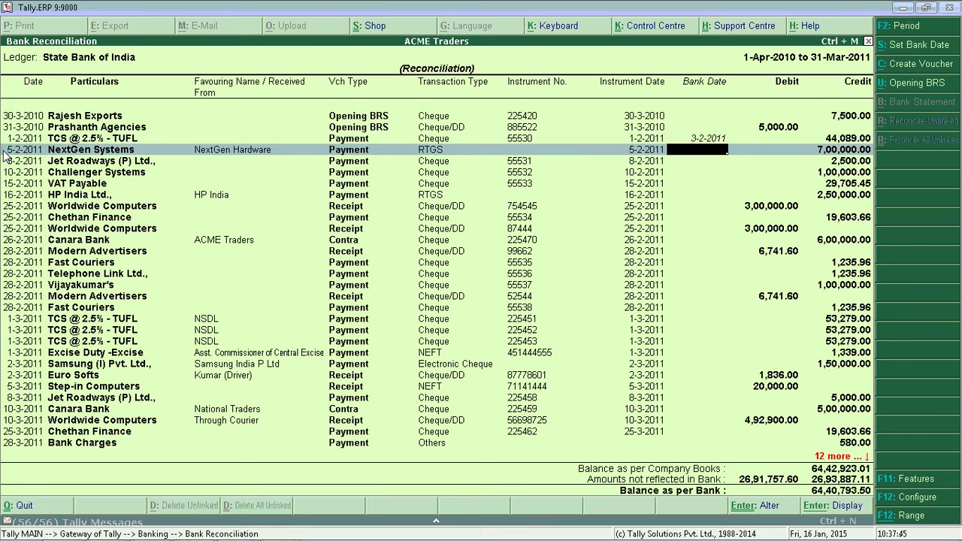
# - Enter bank dates 5-2, 15-2, 12-2 and 17-2 for NextGen, Jet Roadways, Challenger and VAT Payable, then exit
pyautogui.write('5-2')
pyautogui.press('Return')
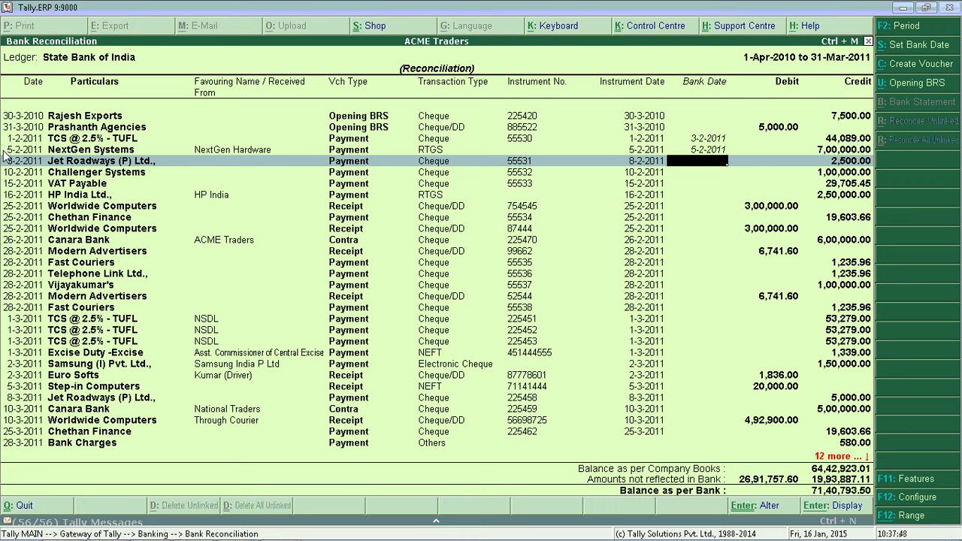
pyautogui.write('15-2')
pyautogui.press('Return')
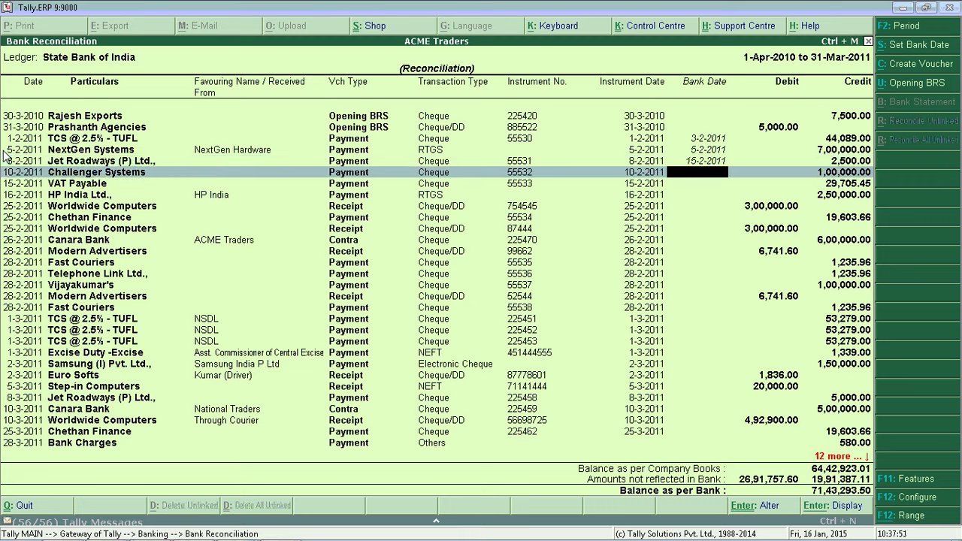
pyautogui.write('12-2')
pyautogui.press('Return')
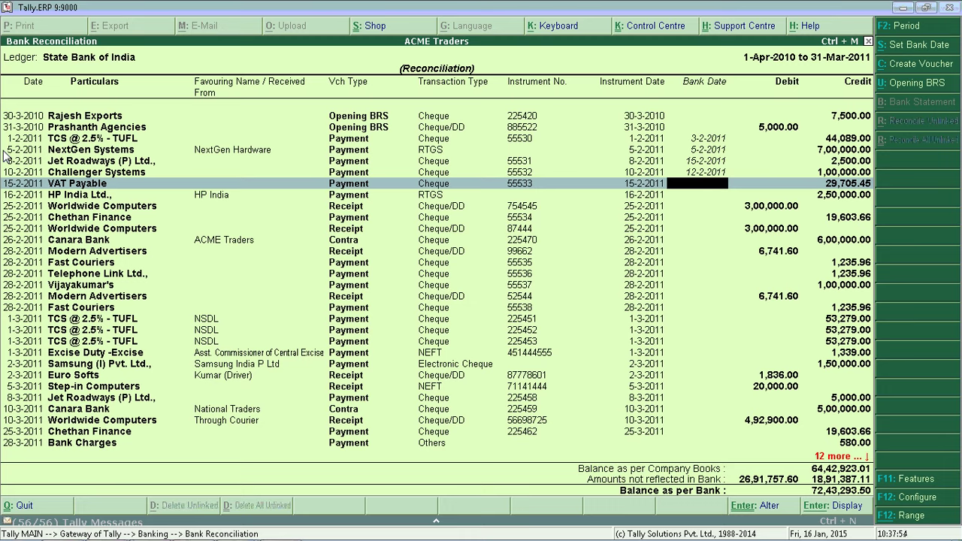
pyautogui.write('17-2')
pyautogui.press('Return')
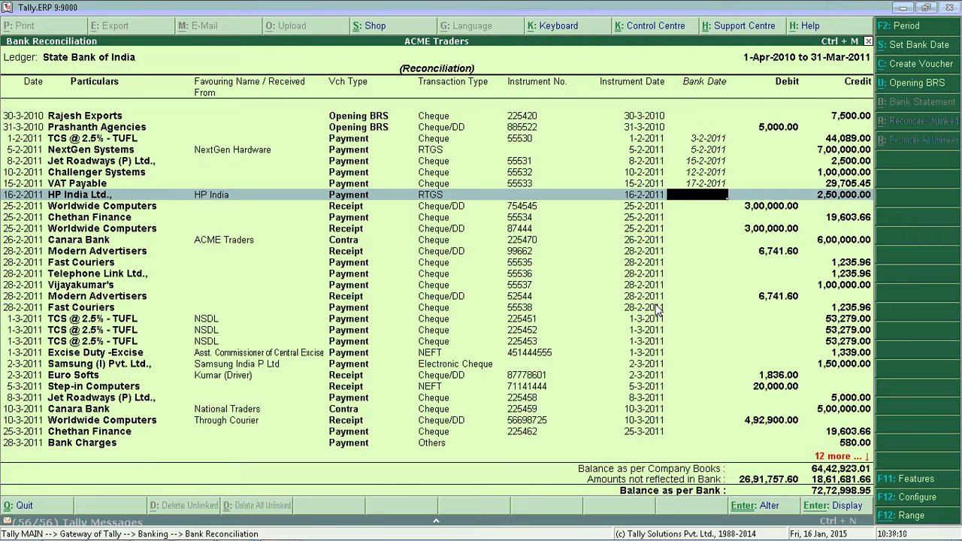
pyautogui.press('Escape')
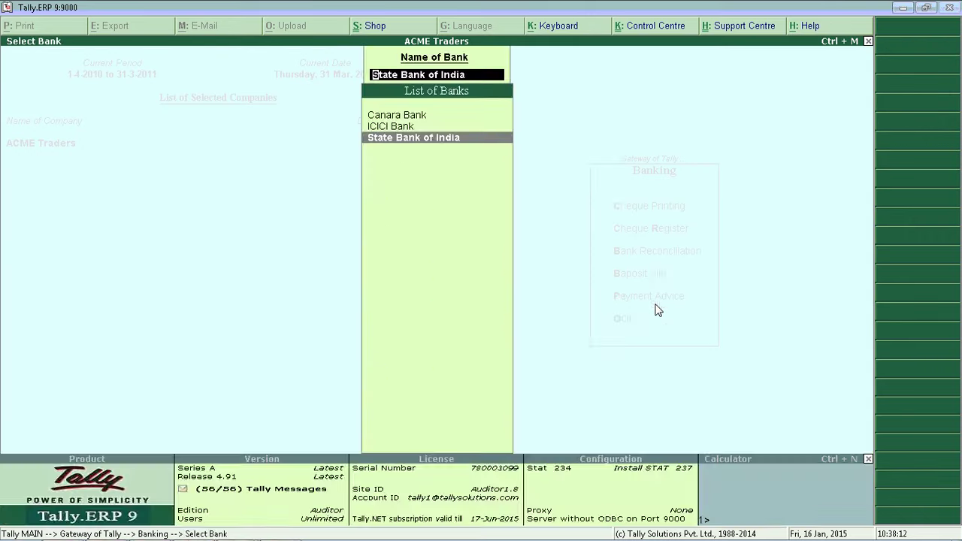
# - Reopen State Bank of India and accept the Opening BRS entries
pyautogui.press('Return')
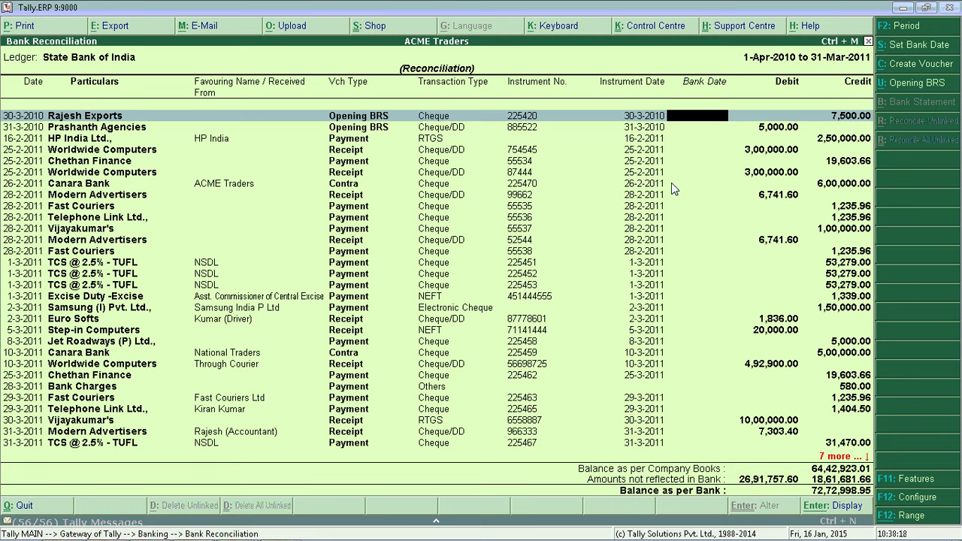
pyautogui.click(911, 88)
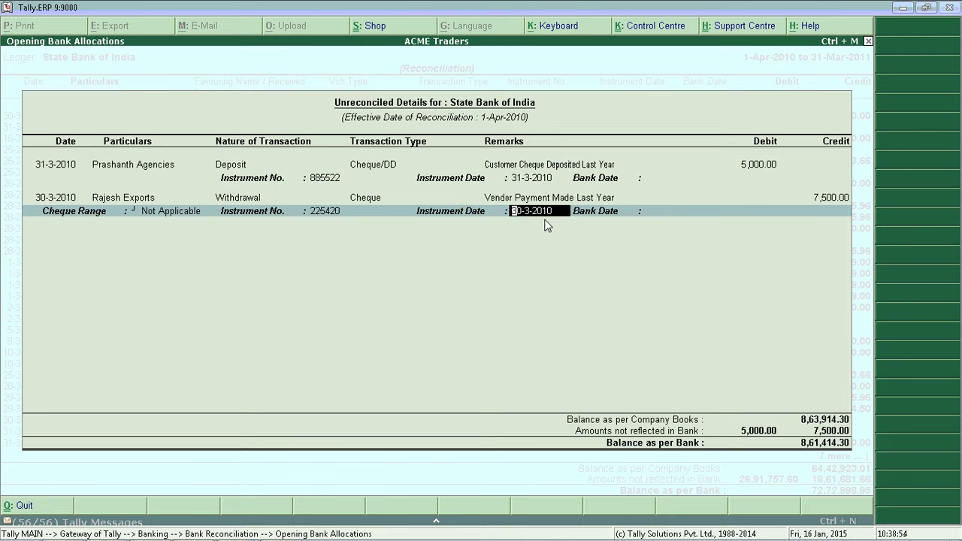
pyautogui.press('Return')
pyautogui.press('Return')
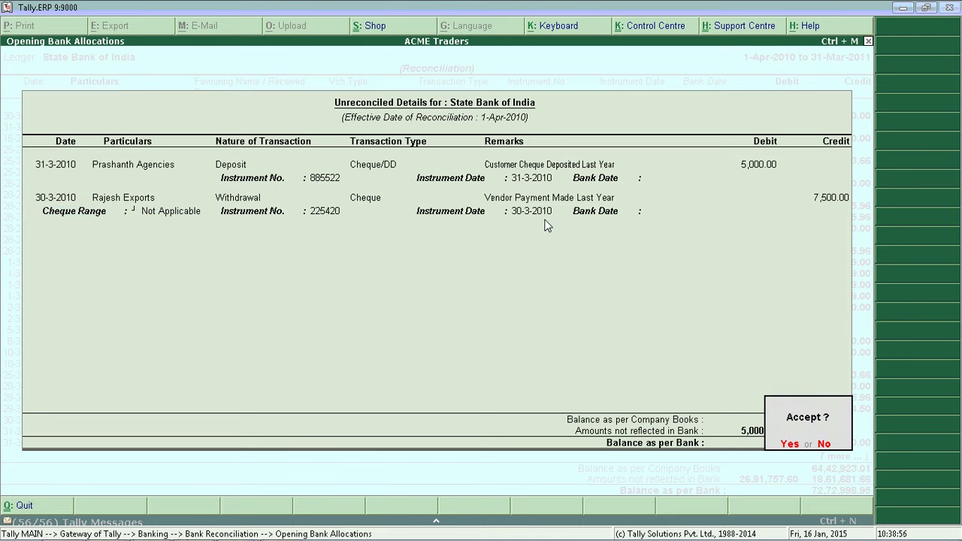
pyautogui.press('Return')
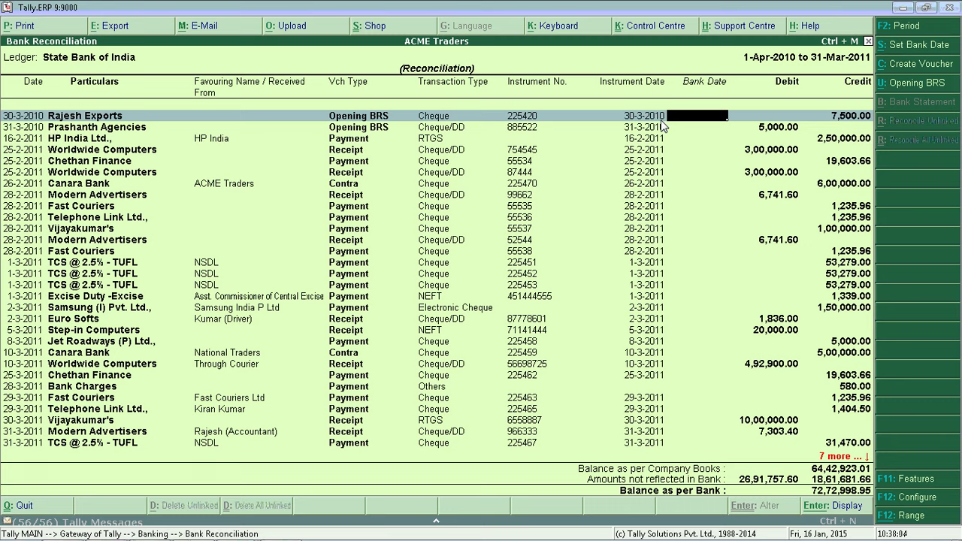
# - Set bank dates 5-4-2010 for Rajesh Exports and 8-4-2010 for Prashanth Agencies, then refresh the report
pyautogui.write('2')
pyautogui.write('5-74-')
pyautogui.press('BackSpace')
pyautogui.press('BackSpace')
pyautogui.press('BackSpace')
pyautogui.write('4')
pyautogui.press('Return')
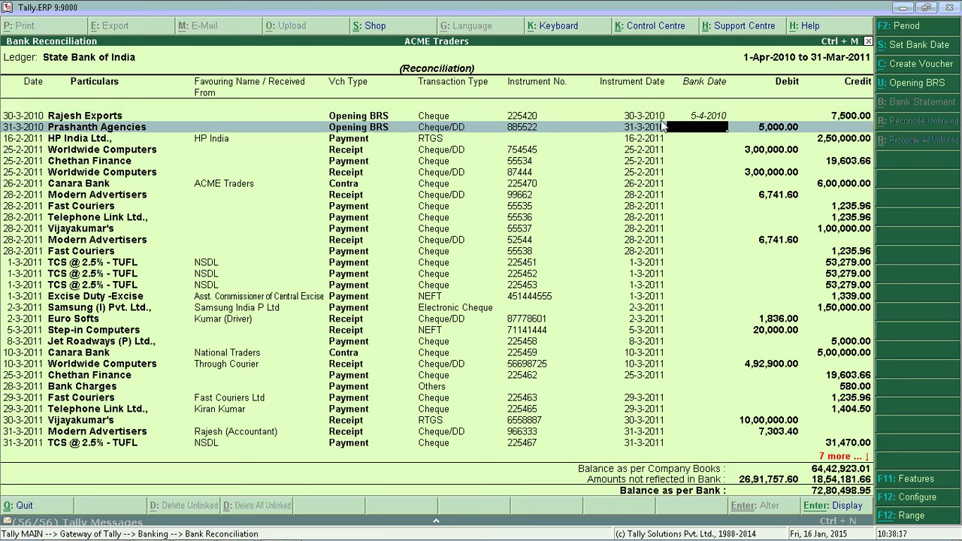
pyautogui.write('8-4-2010')
pyautogui.press('Return')
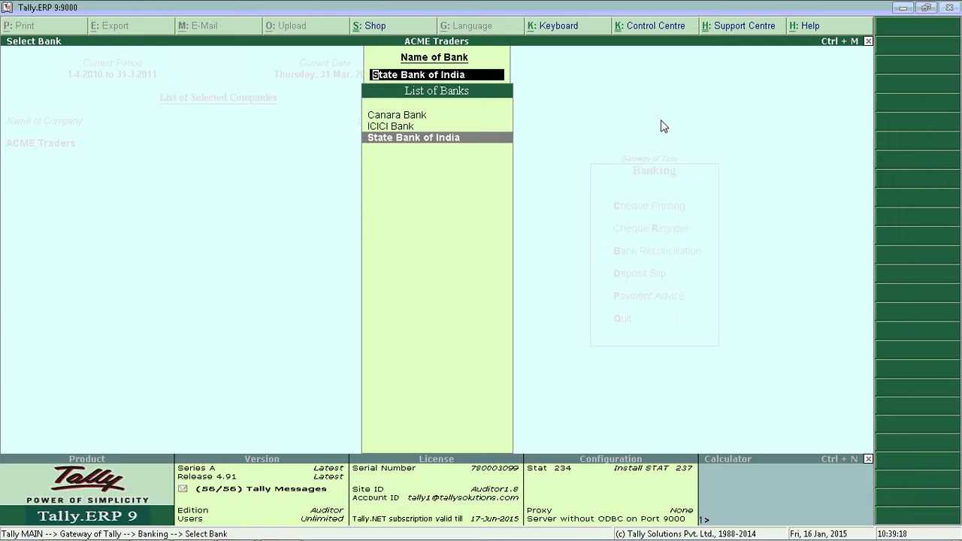
pyautogui.press('Return')
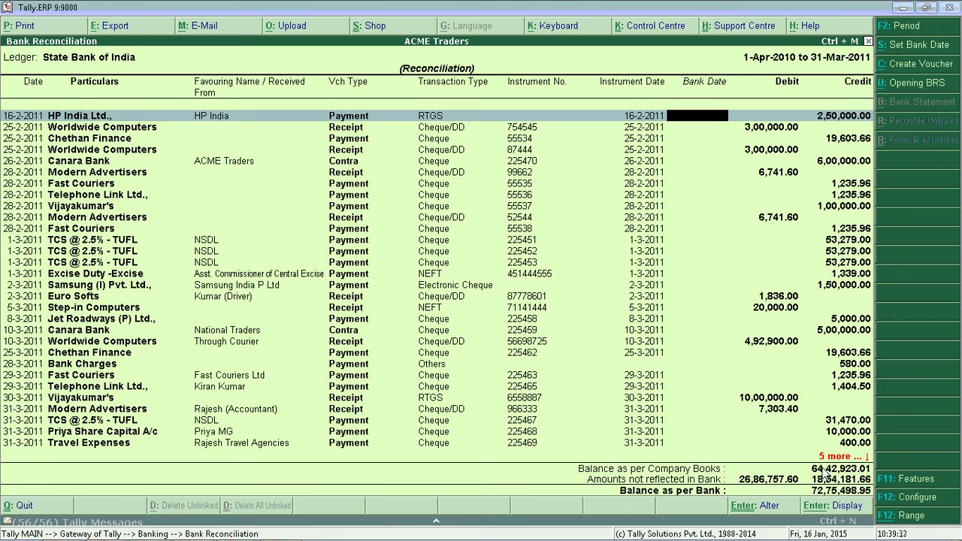
# - Close the reconciliation, then load Humraahi Enterprises from the company list and enter the user name
pyautogui.press('Escape')
pyautogui.press('Escape')
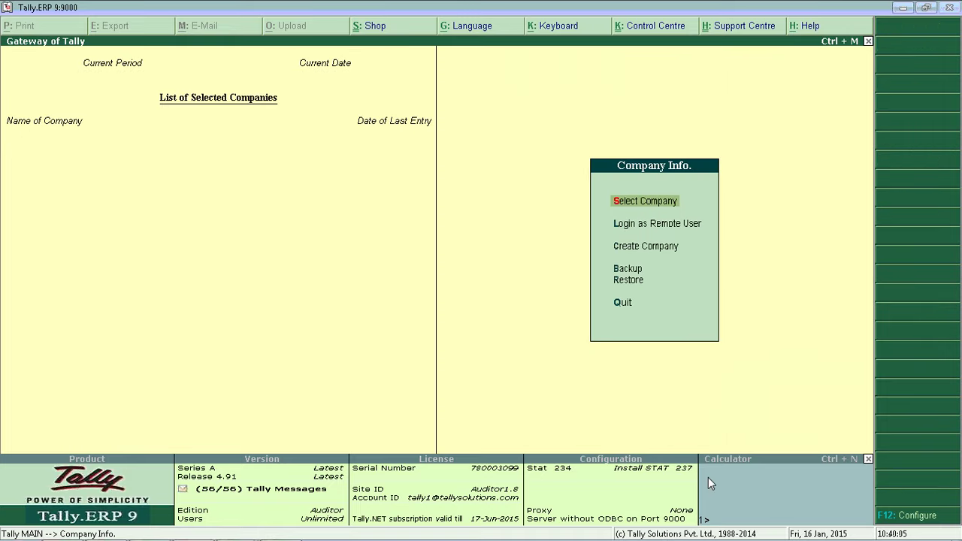
pyautogui.press('Return')
pyautogui.press('Down')
pyautogui.press('Down')
pyautogui.press('Return')
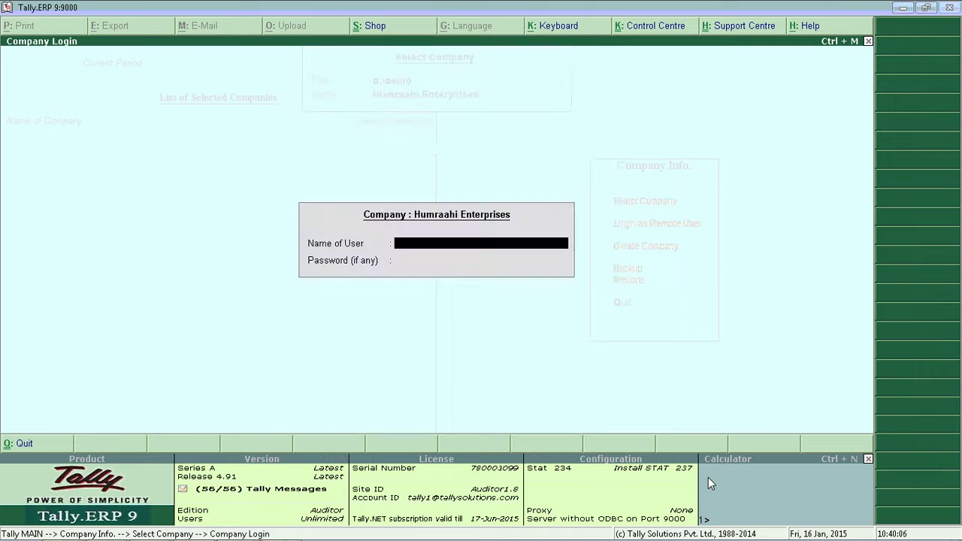
pyautogui.write('a')
pyautogui.press('Return')
pyautogui.press('Return')
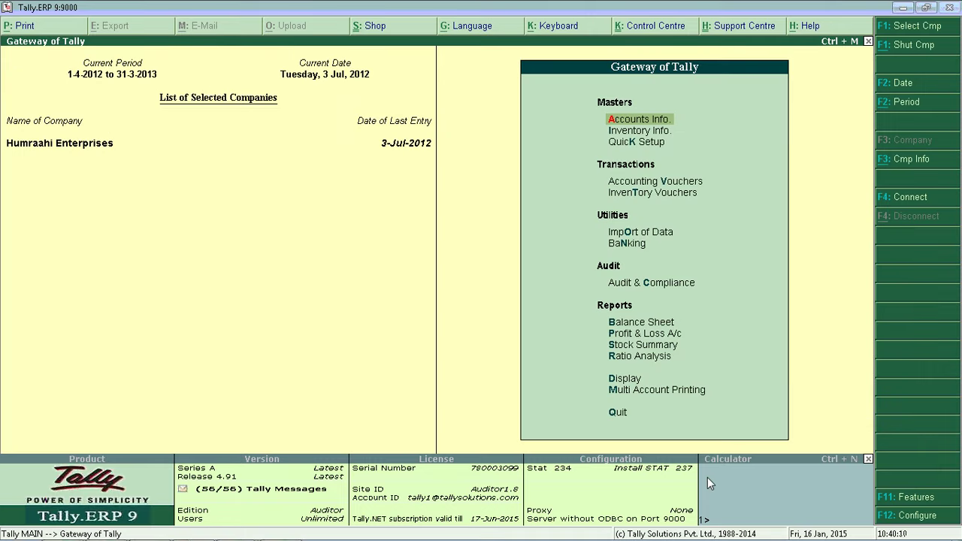
# - Open the SBI statement .xlsx workbook from D:\Demo in Excel
pyautogui.moveTo(23, 538)
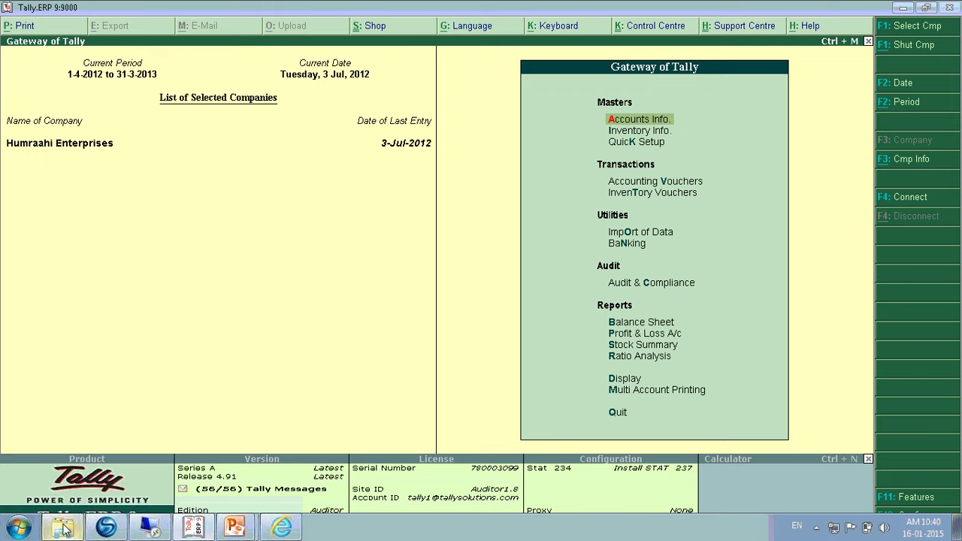
pyautogui.click(63, 524)
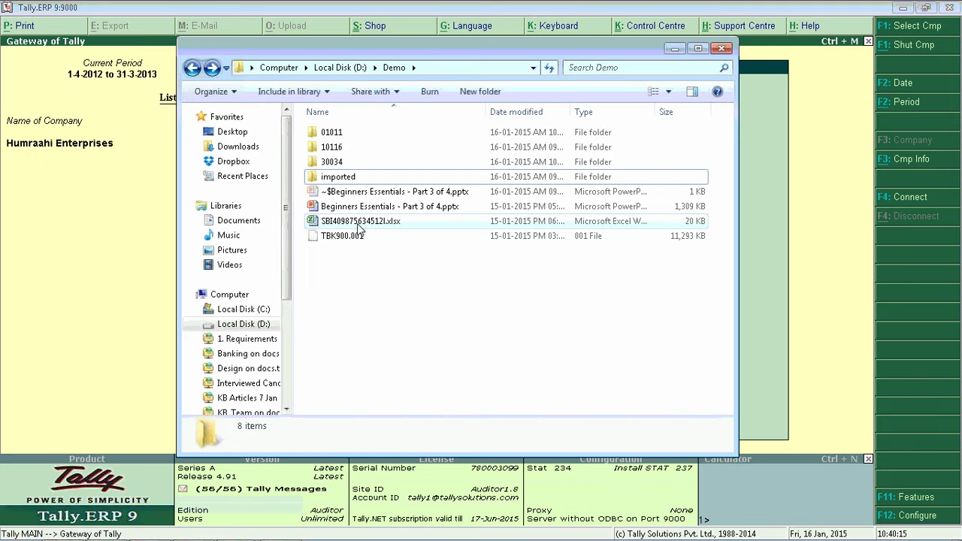
pyautogui.click(472, 68)
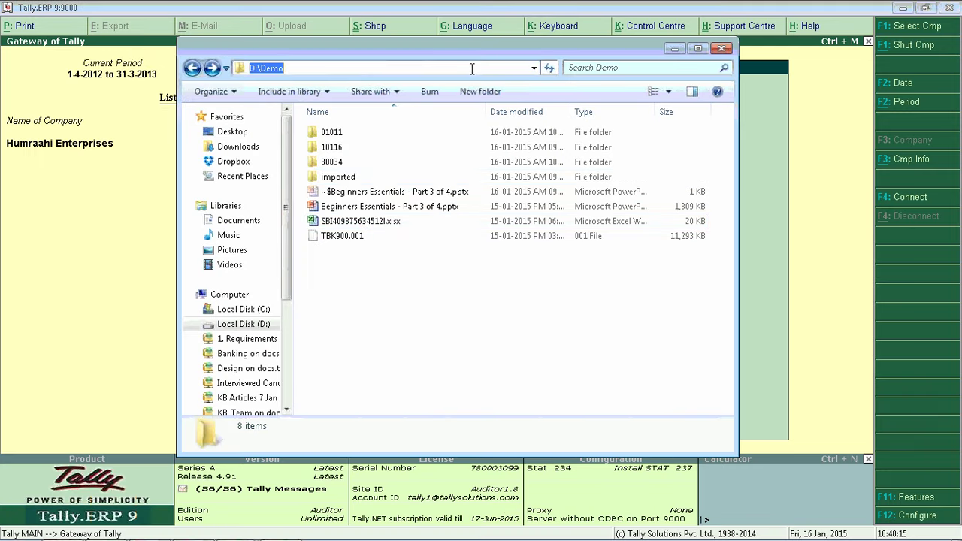
pyautogui.click(316, 67)
pyautogui.click(356, 246)
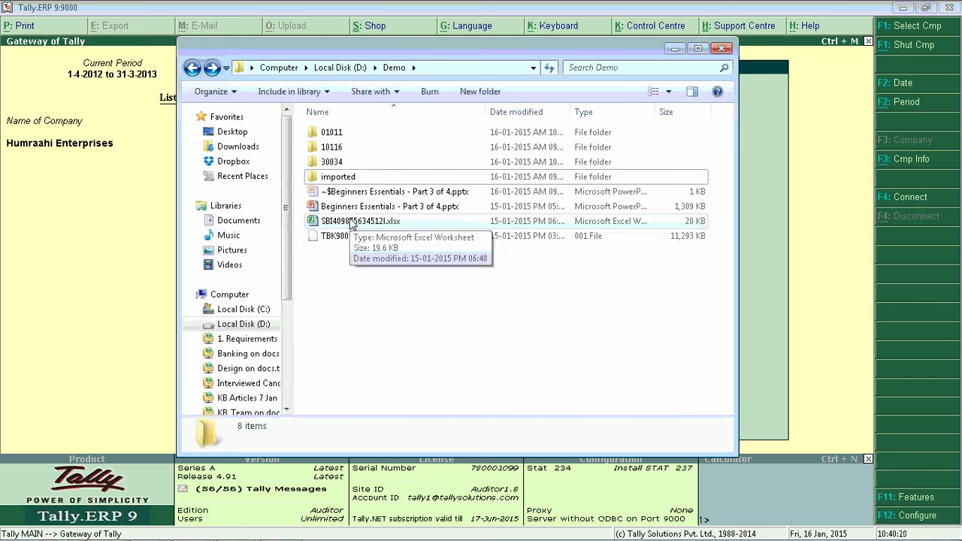
pyautogui.doubleClick(351, 222)
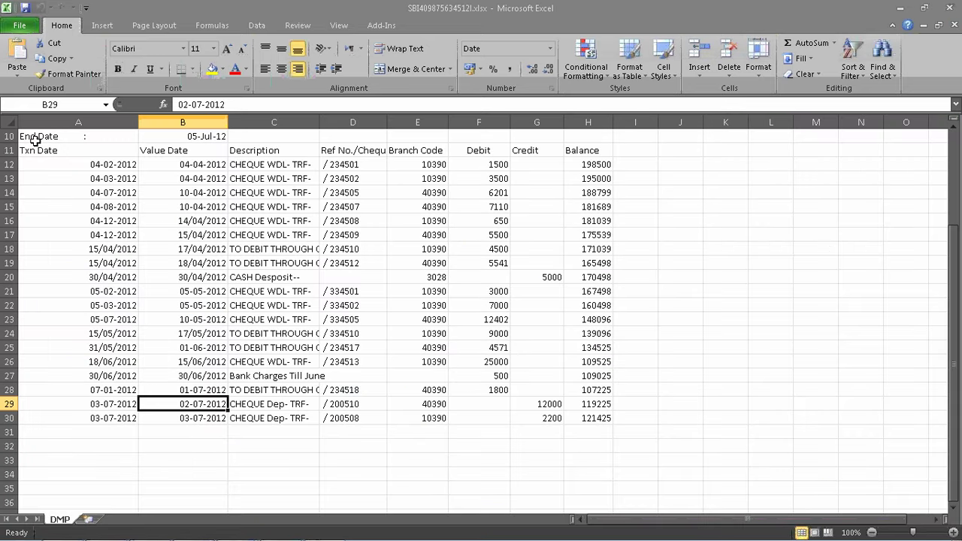
# - Autofit column C, review the Debit, Credit and Balance columns in A10:H30, then close without saving
pyautogui.moveTo(21, 136); pyautogui.dragTo(601, 418)
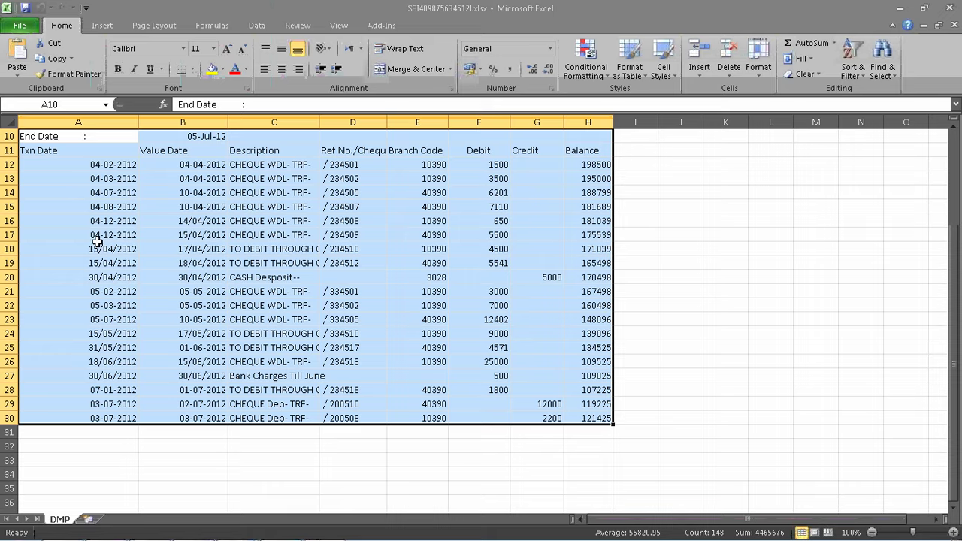
pyautogui.doubleClick(319, 122)
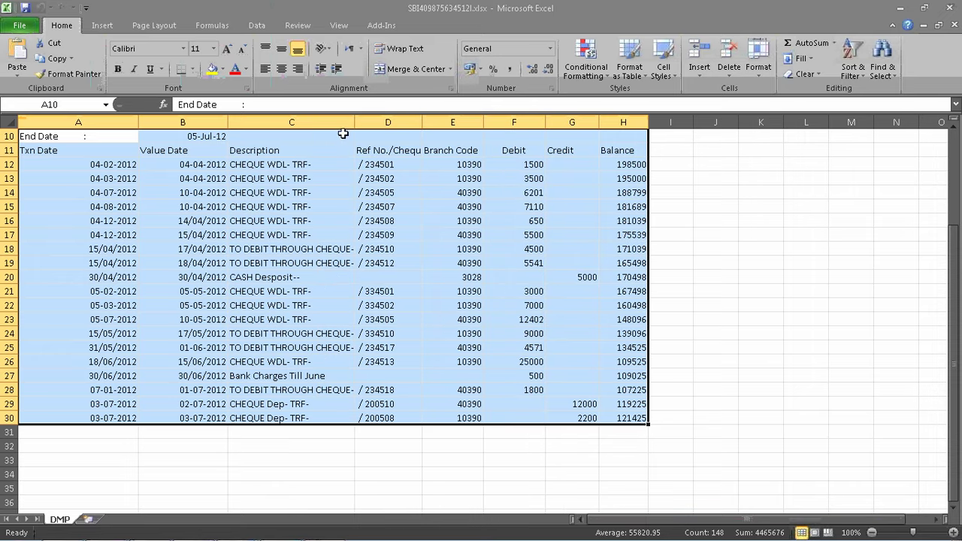
pyautogui.moveTo(398, 164); pyautogui.dragTo(393, 418)
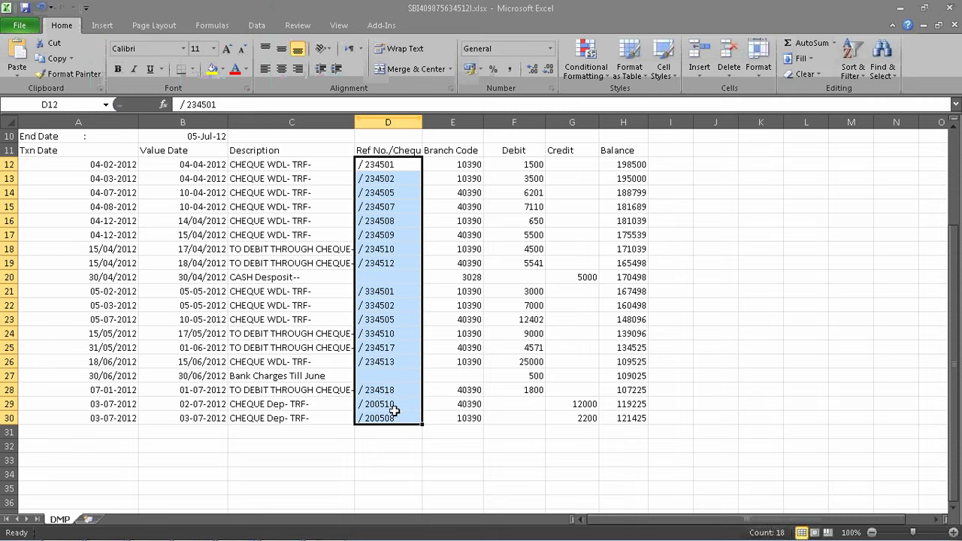
pyautogui.moveTo(451, 164); pyautogui.dragTo(450, 414)
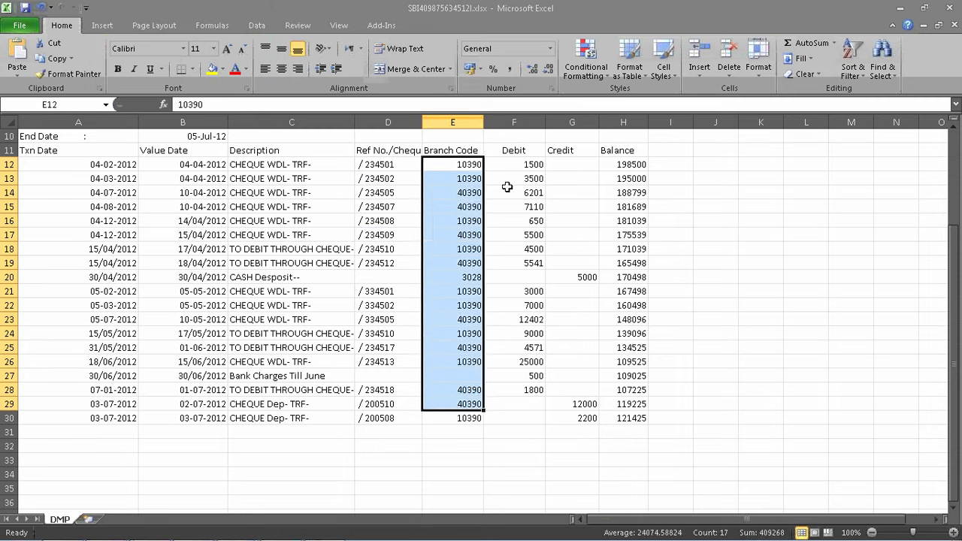
pyautogui.moveTo(511, 164); pyautogui.dragTo(501, 406)
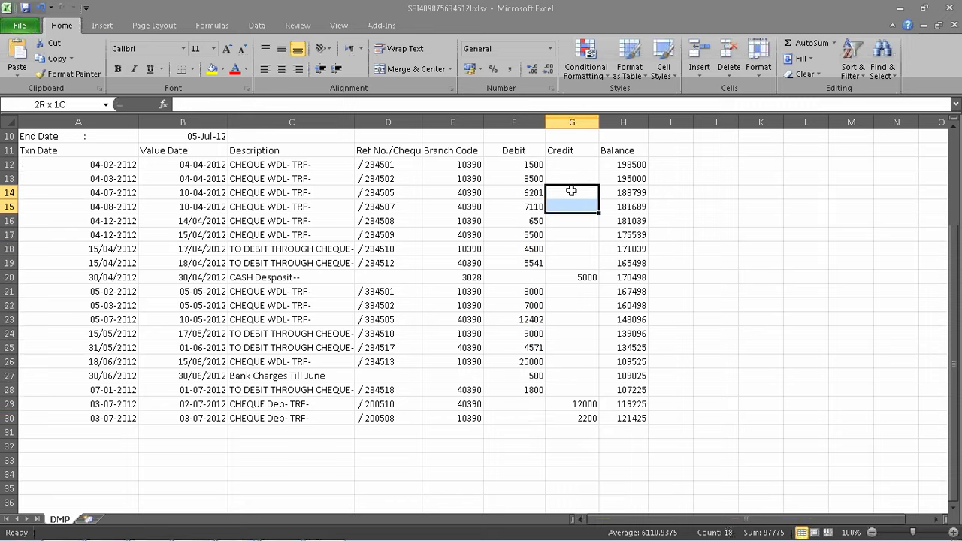
pyautogui.moveTo(562, 188); pyautogui.dragTo(562, 423)
pyautogui.moveTo(623, 164); pyautogui.dragTo(610, 425)
pyautogui.click(471, 450)
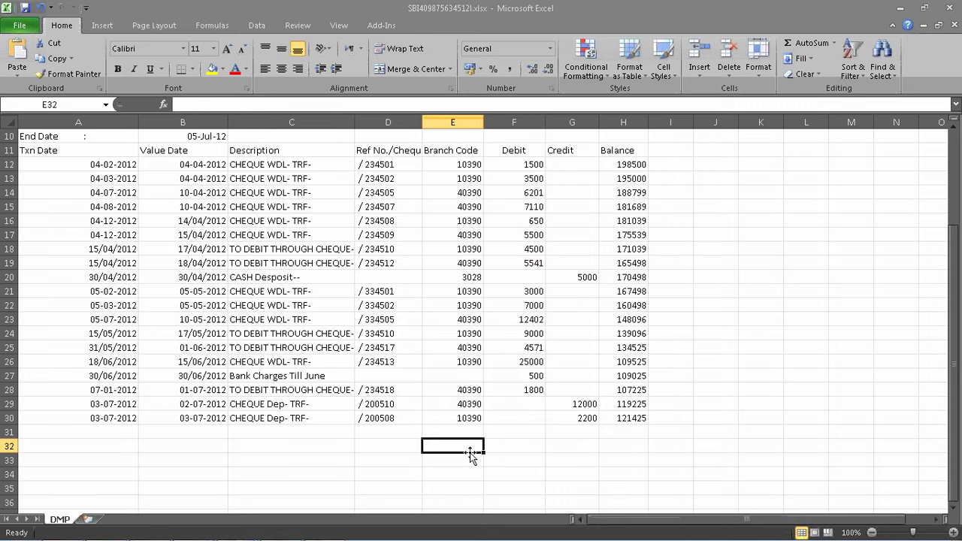
pyautogui.click(955, 12)
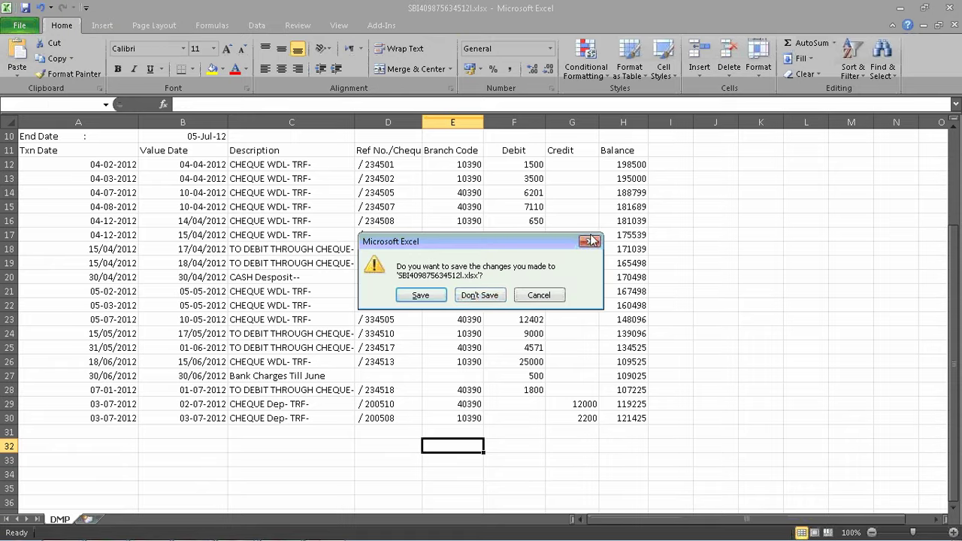
pyautogui.click(481, 301)
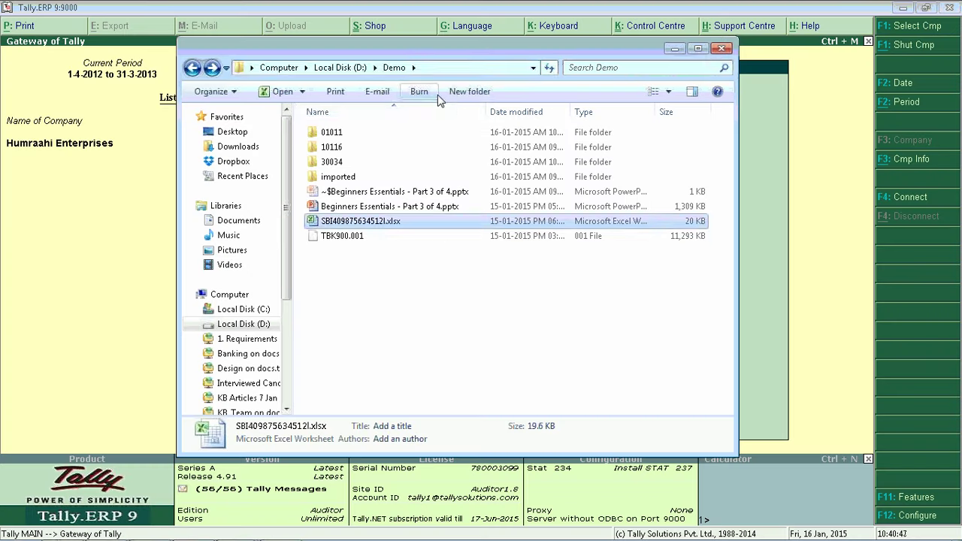
# - Look into the imported folder, return to D:\Demo, and minimize Explorer to reveal Tally
pyautogui.click(439, 68)
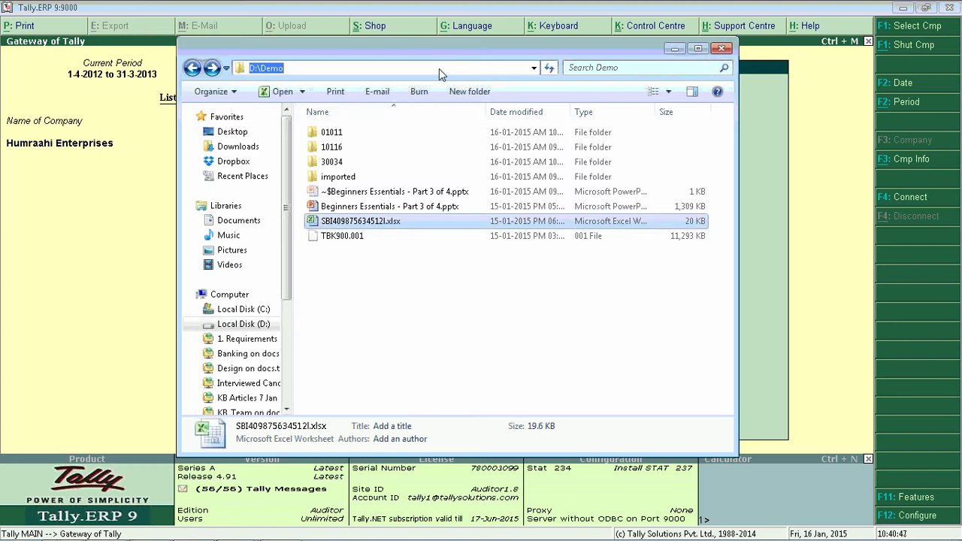
pyautogui.click(332, 67)
pyautogui.click(332, 67)
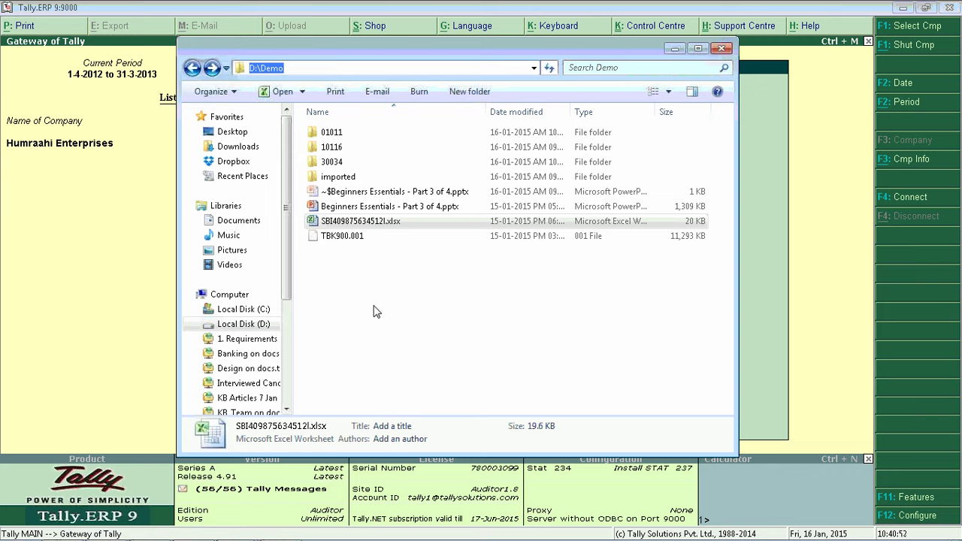
pyautogui.click(339, 223)
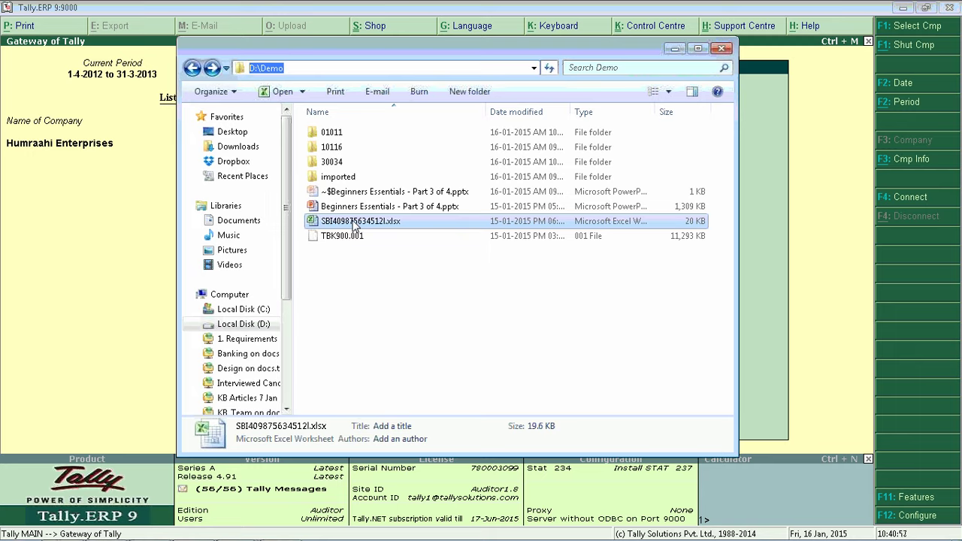
pyautogui.doubleClick(336, 178)
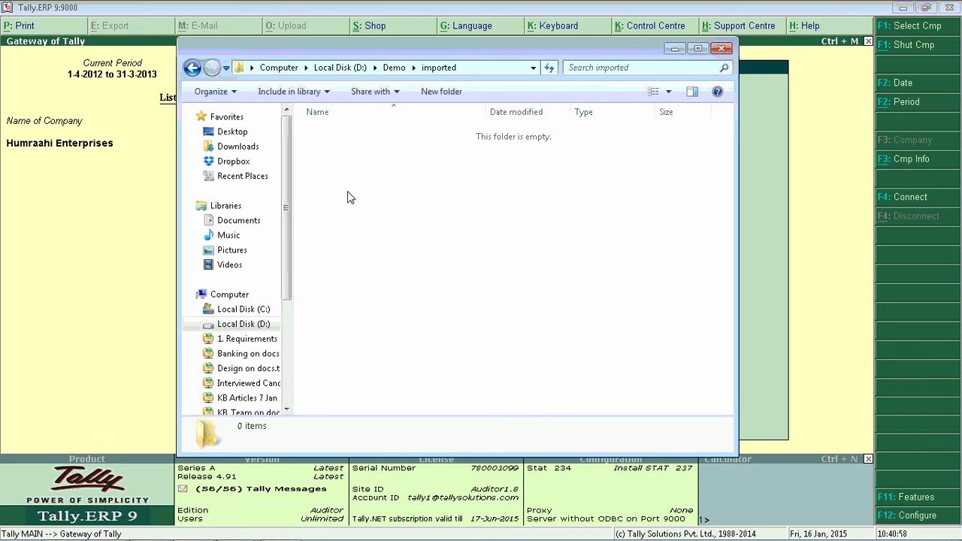
pyautogui.click(192, 67)
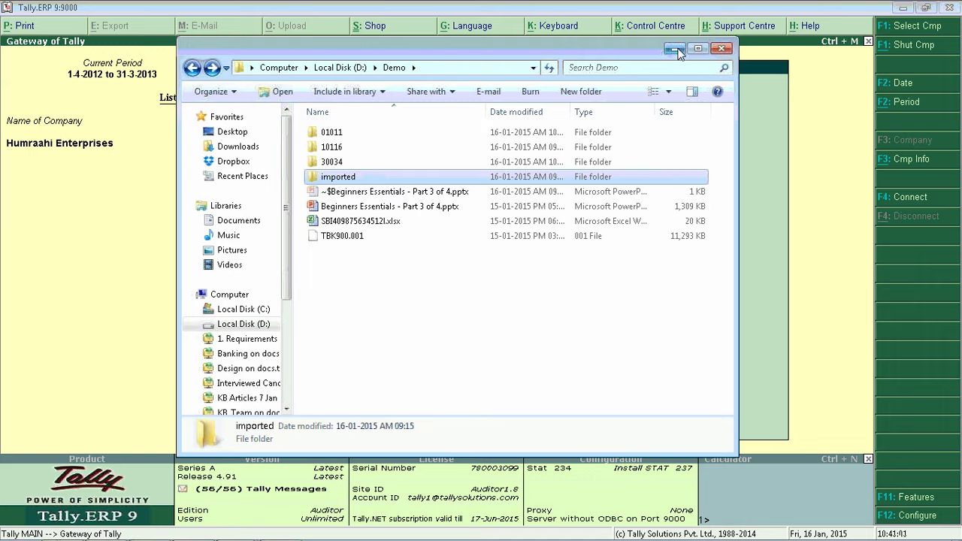
pyautogui.click(675, 49)
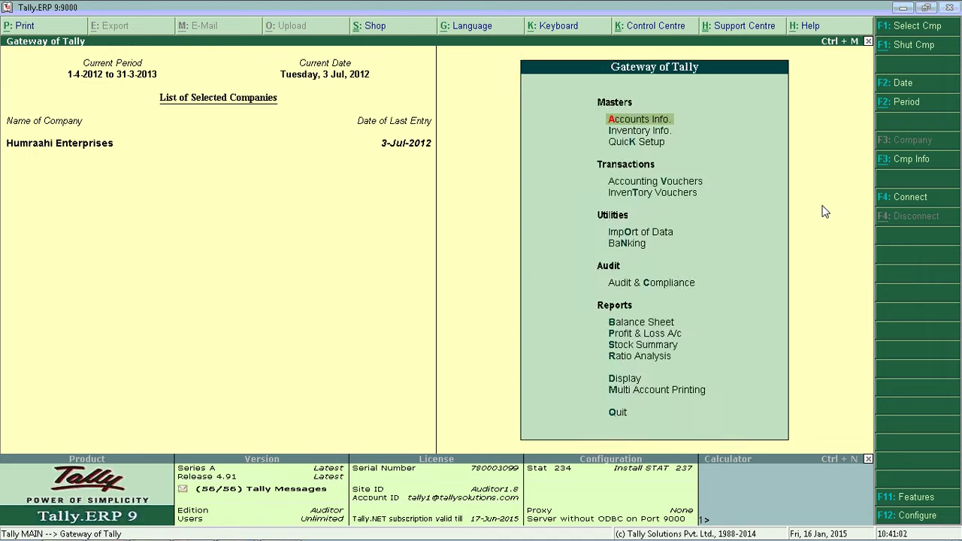
# - Alter the State Bank of India ledger, enabling bank details with State Bank of India as bank
pyautogui.press('Return')
pyautogui.press('Down')
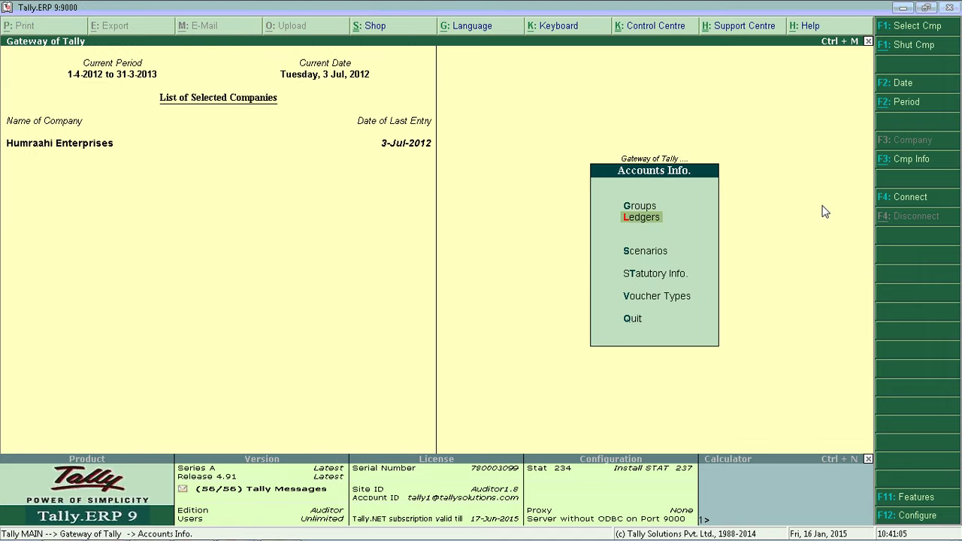
pyautogui.press('Return')
pyautogui.press('Return')
pyautogui.write('St')
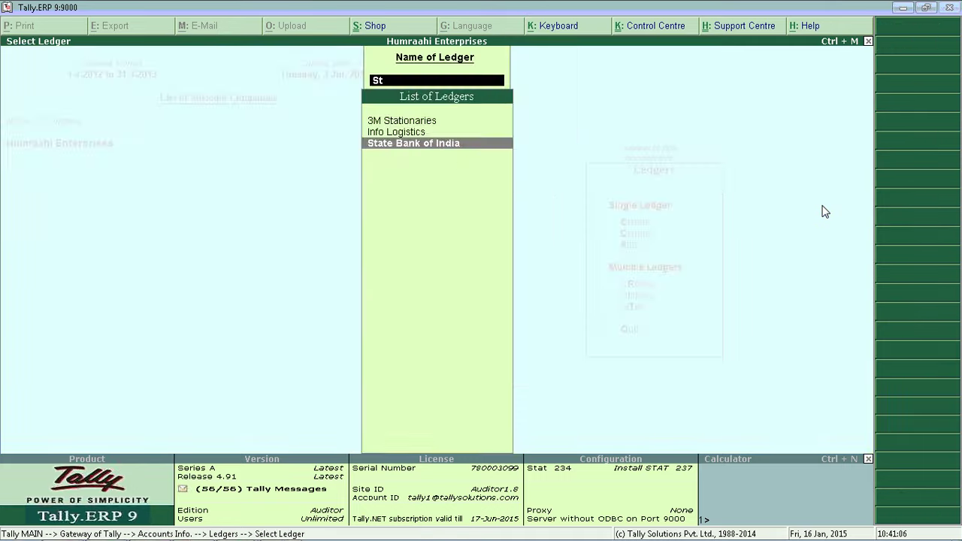
pyautogui.press('Return')
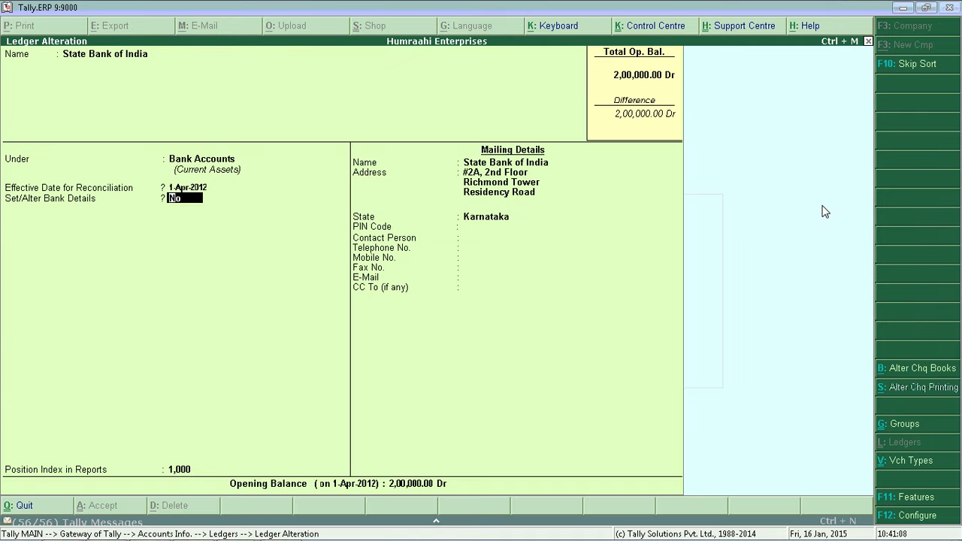
pyautogui.write('y')
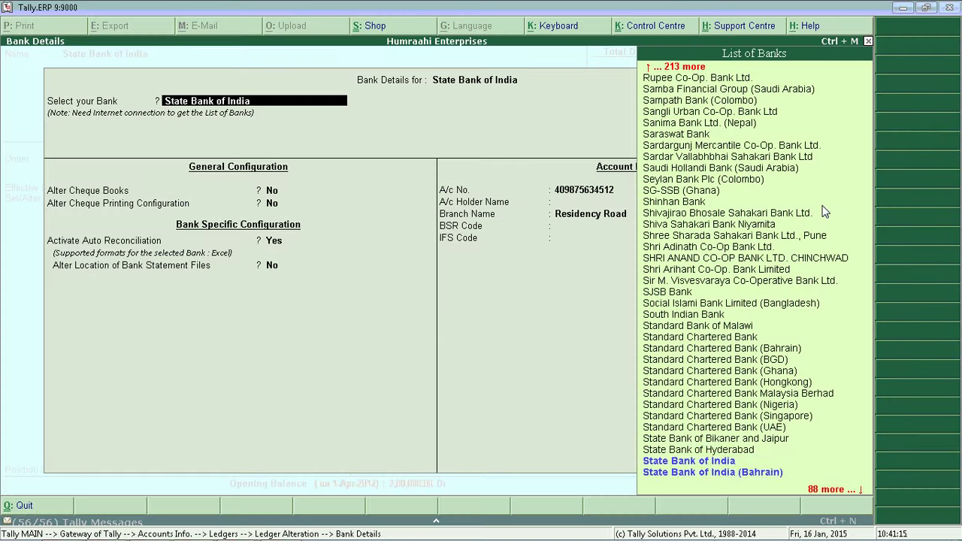
pyautogui.press('Return')
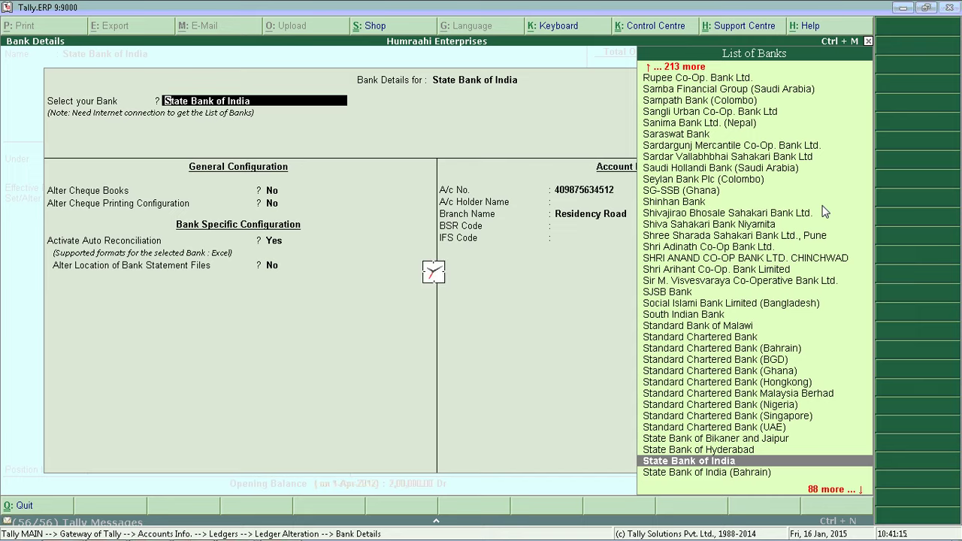
pyautogui.press('Return')
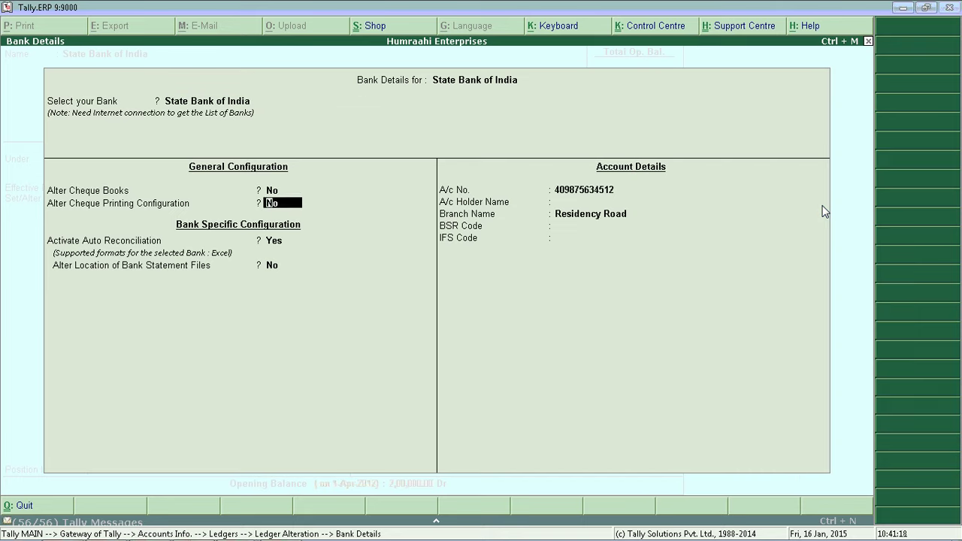
# - Set statement folders to D:\Demo and D:\Demo\imported, then save the ledger
pyautogui.press('Return')
pyautogui.press('Return')
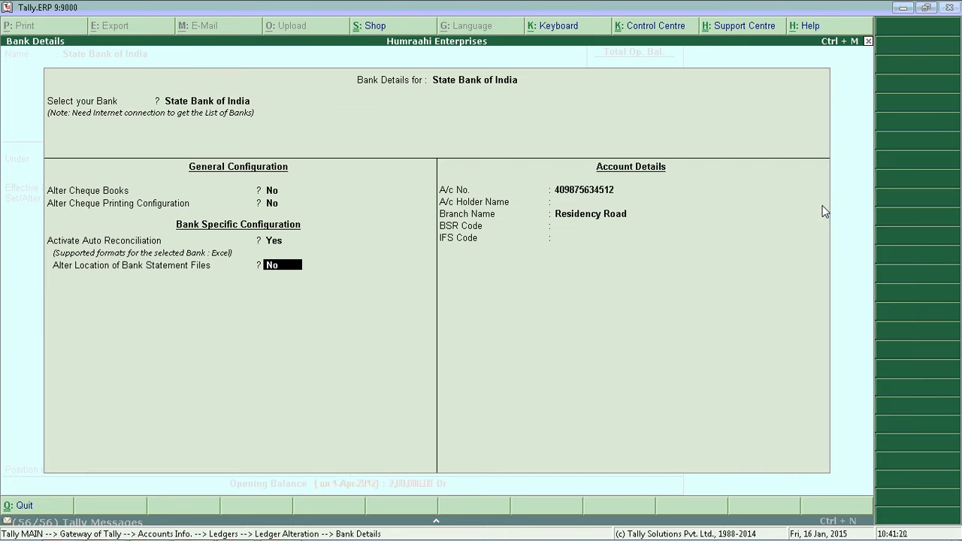
pyautogui.press('Up')
pyautogui.press('Return')
pyautogui.write('y')
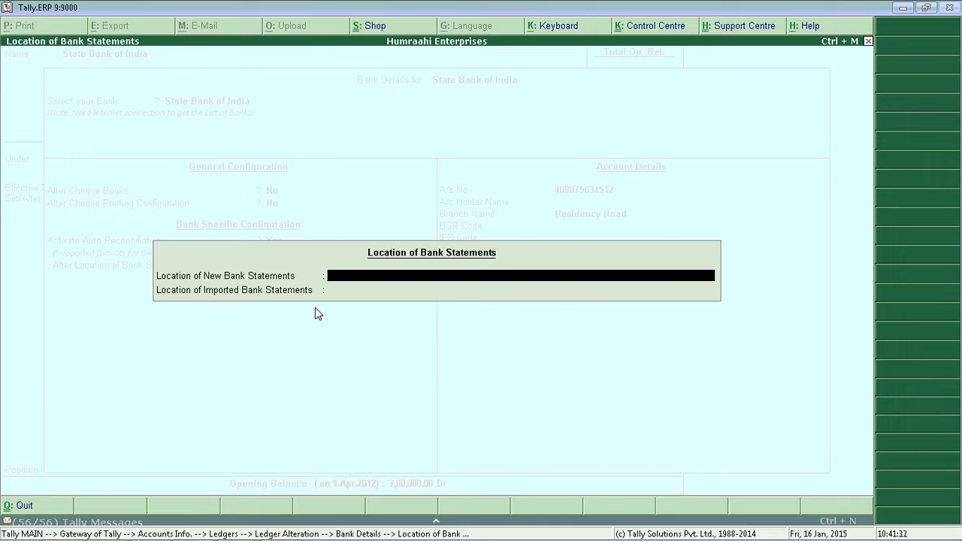
pyautogui.write('D:\\Demo')
pyautogui.press('Return')
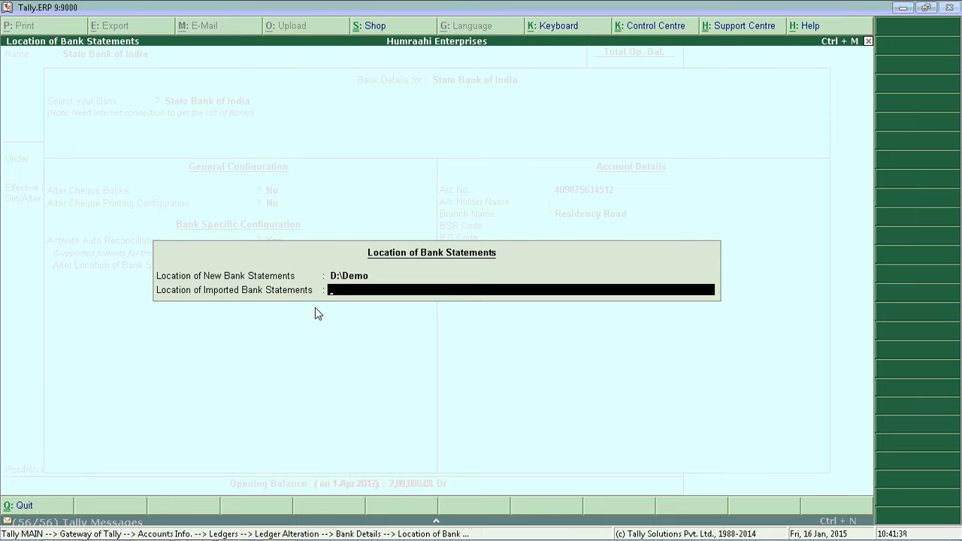
pyautogui.write('D:\\Demo\\imported')
pyautogui.press('Return')
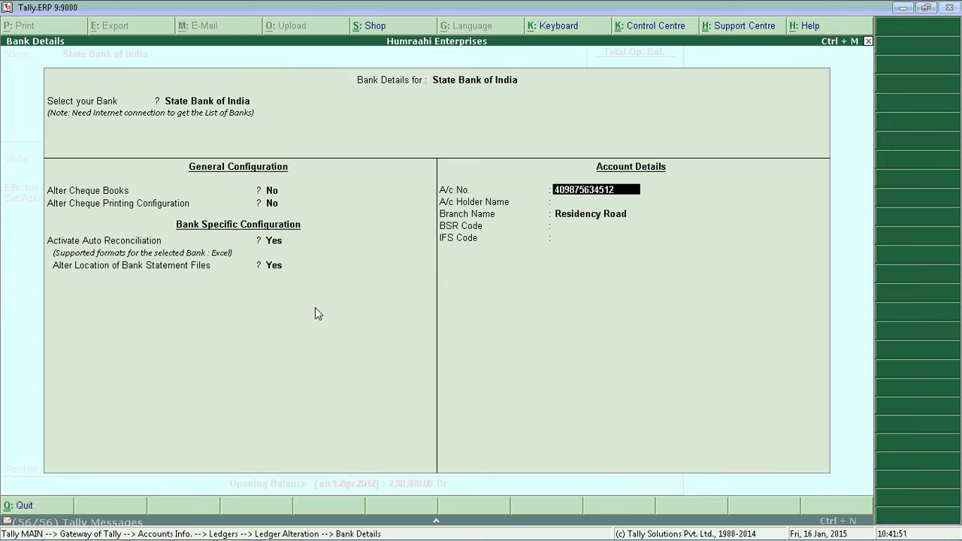
pyautogui.hotkey('ctrl', 'a')
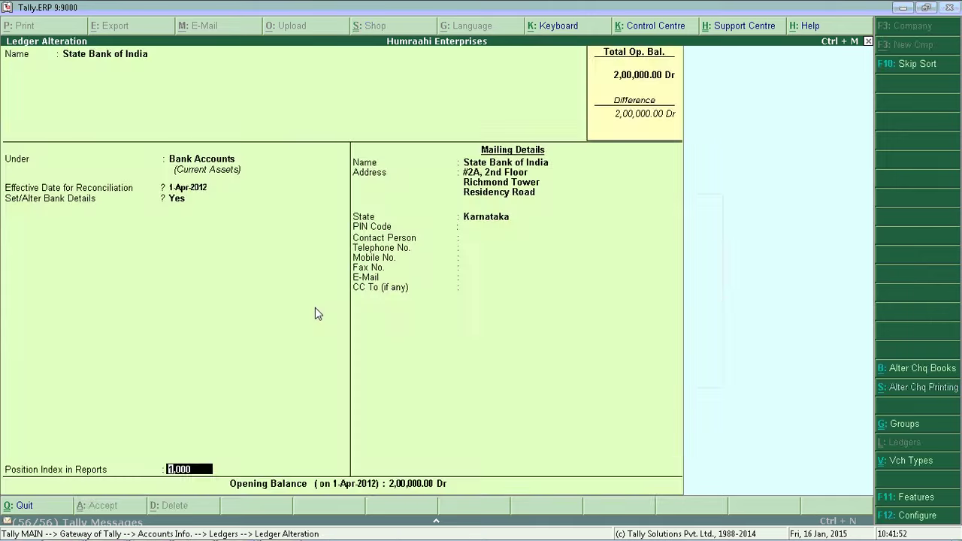
pyautogui.hotkey('ctrl', 'a')
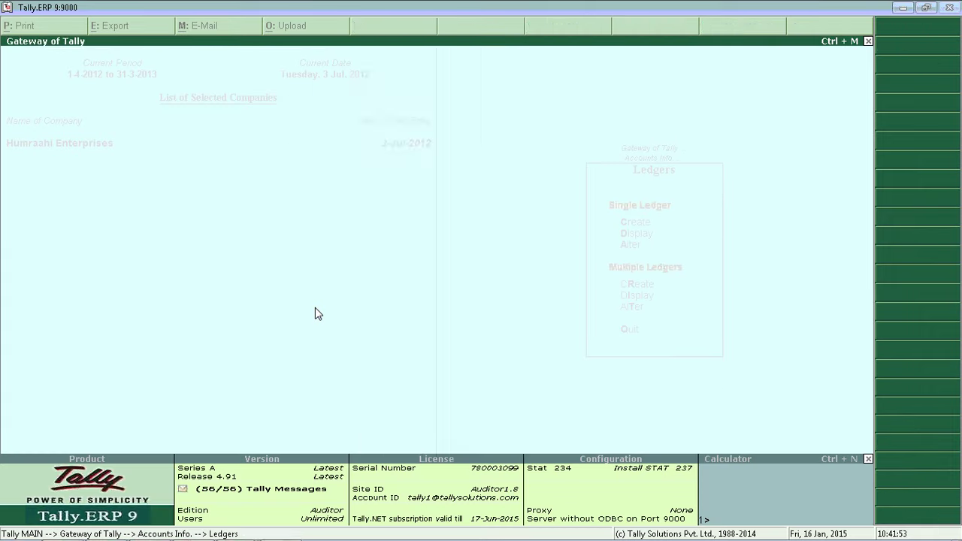
# - Open bank reconciliation for State Bank of India from the Banking menu
pyautogui.press('BackSpace')
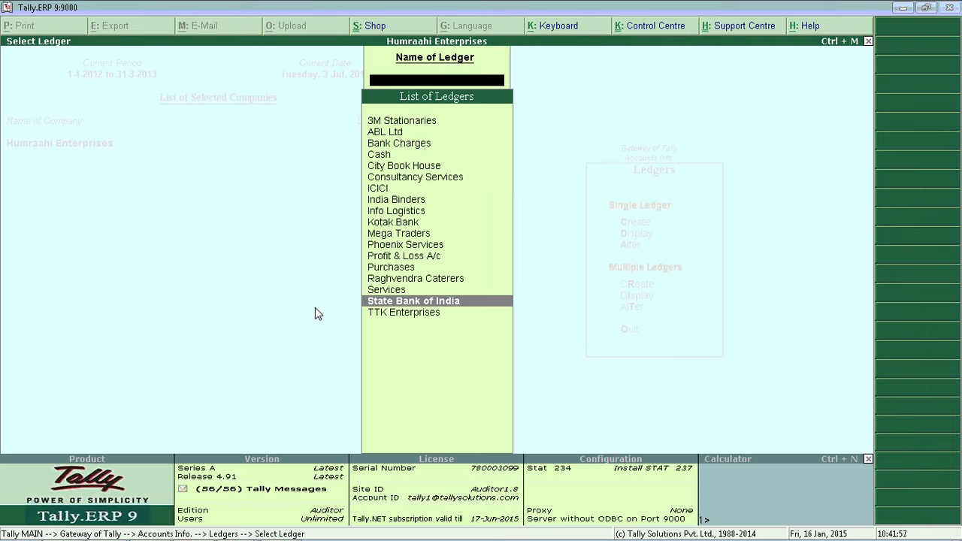
pyautogui.press('Escape')
pyautogui.press('Escape')
pyautogui.press('Escape')
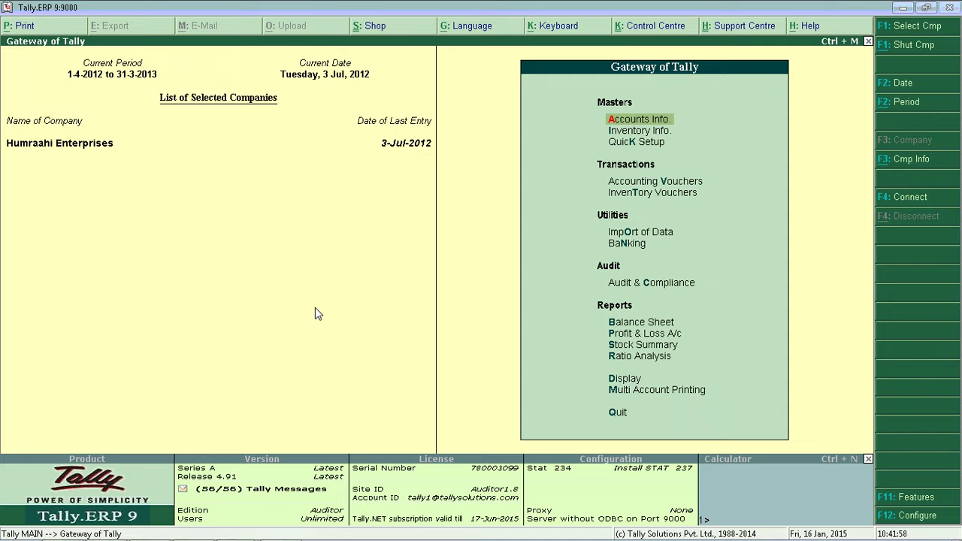
pyautogui.press('n')
pyautogui.press('Down')
pyautogui.press('Down')
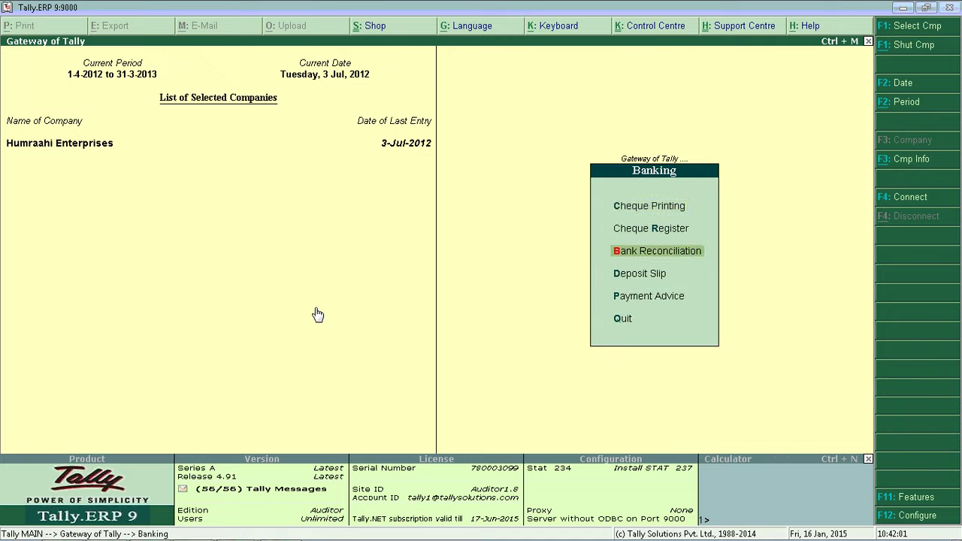
pyautogui.press('Return')
pyautogui.press('Down')
pyautogui.press('Down')
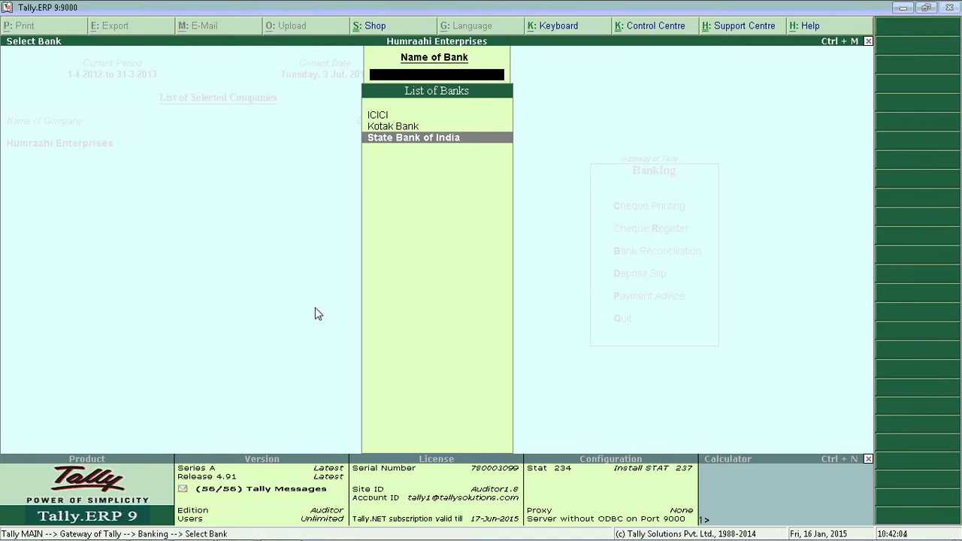
pyautogui.press('Return')
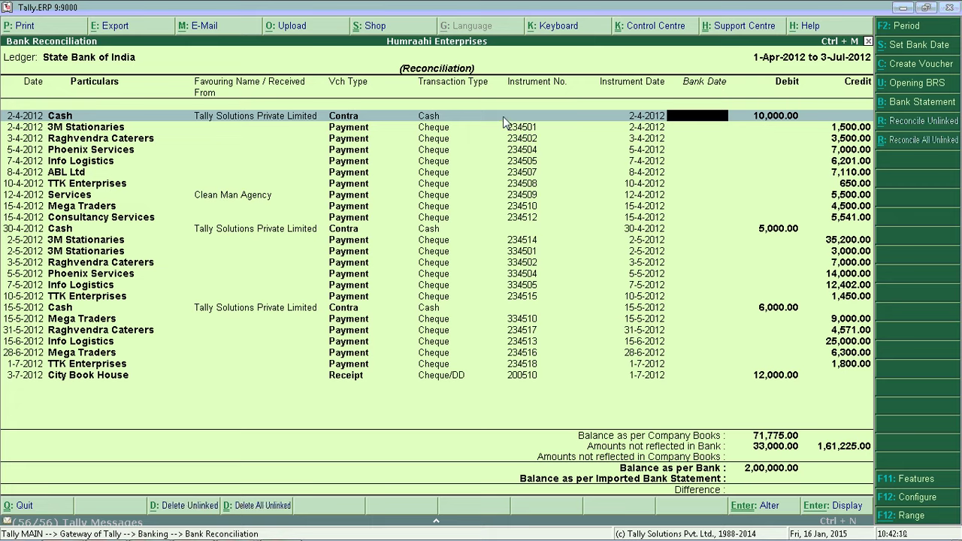
# - Clear a mistakenly typed bank date and bring up the bank statement file list
pyautogui.press('Down')
pyautogui.press('Down')
pyautogui.press('Down')
pyautogui.press('Down')
pyautogui.press('Down')
pyautogui.press('Down')
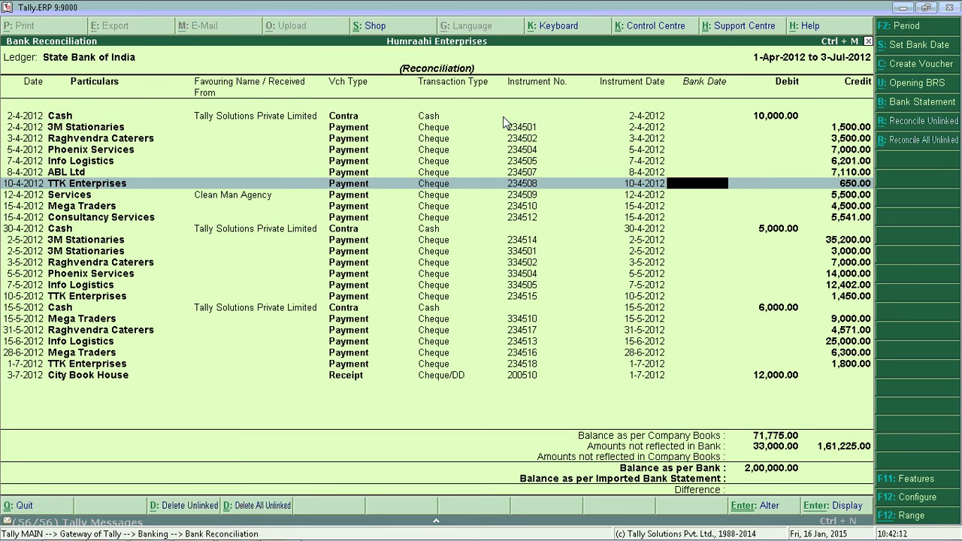
pyautogui.write('5-4')
pyautogui.press('BackSpace')
pyautogui.press('BackSpace')
pyautogui.press('BackSpace')
pyautogui.press('Up')
pyautogui.press('Up')
pyautogui.press('Up')
pyautogui.press('Up')
pyautogui.press('Up')
pyautogui.press('Up')
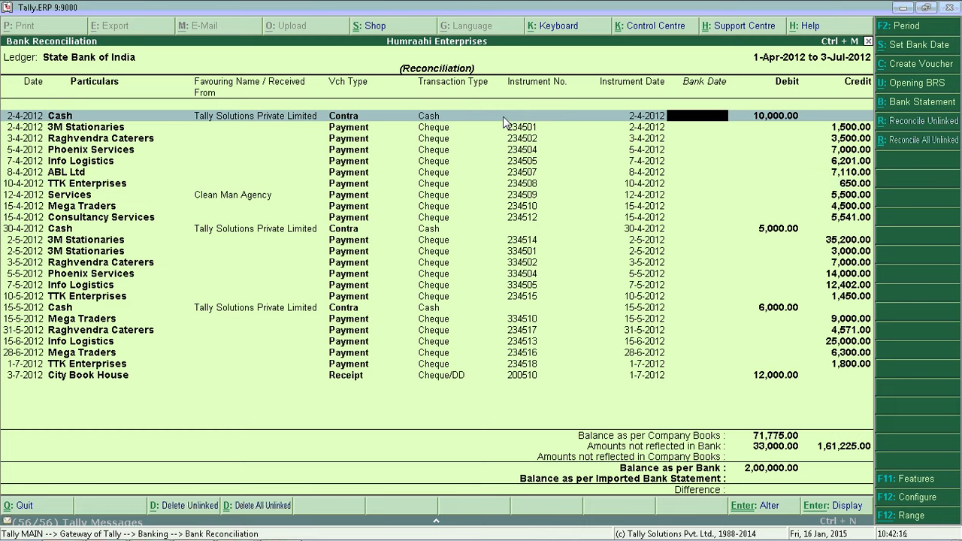
pyautogui.click(905, 108)
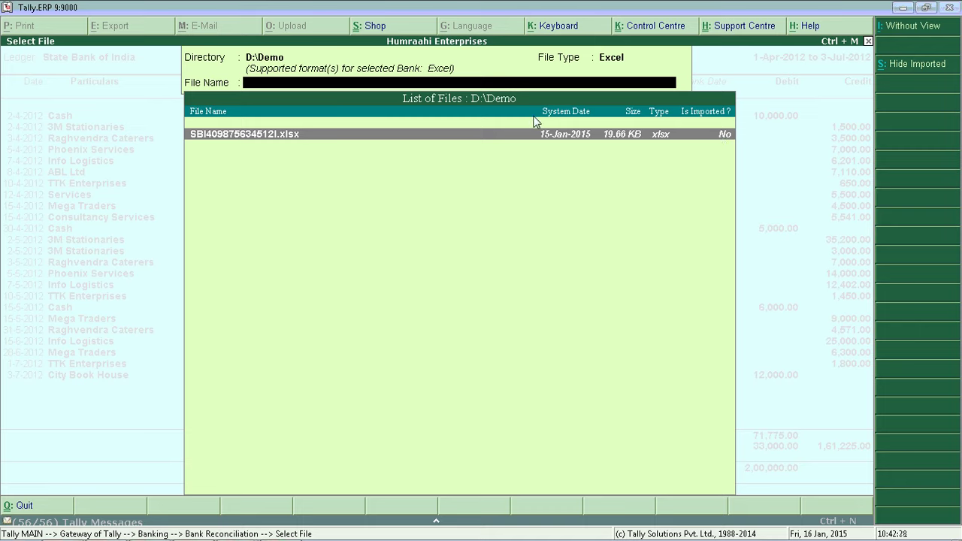
# - Toggle the With View / Without View statement preview option
pyautogui.click(914, 30)
pyautogui.click(909, 33)
pyautogui.click(909, 32)
pyautogui.click(912, 34)
pyautogui.click(914, 38)
pyautogui.click(370, 150)
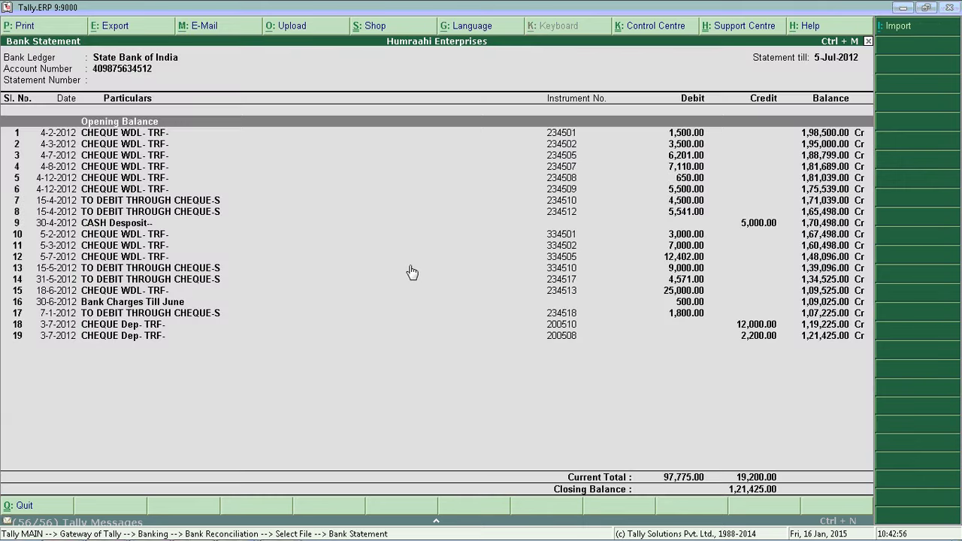
pyautogui.press('Down')
pyautogui.press('Down')
pyautogui.press('Down')
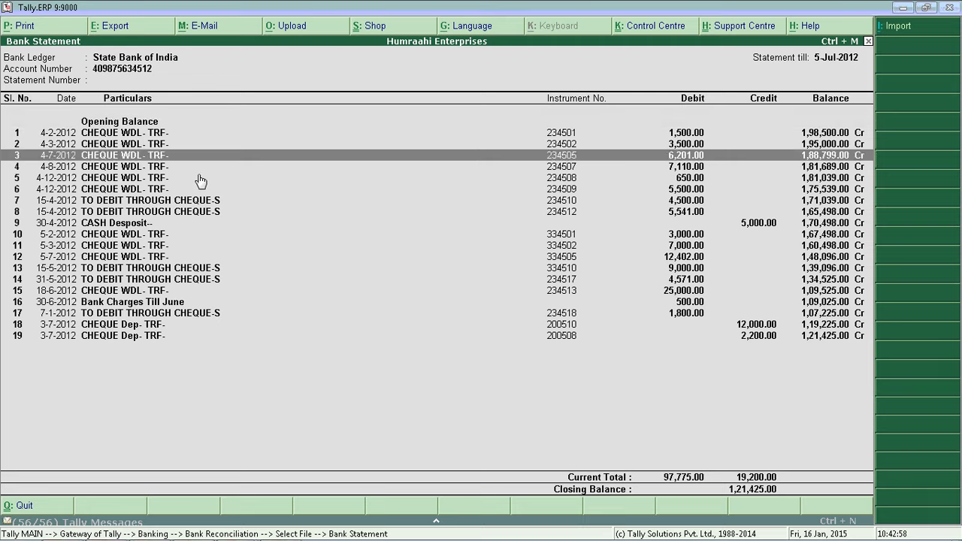
pyautogui.press('Down')
pyautogui.press('Down')
pyautogui.press('Down')
pyautogui.press('Down')
pyautogui.press('Down')
pyautogui.press('Down')
pyautogui.press('Down')
pyautogui.press('Down')
pyautogui.press('Down')
pyautogui.press('Down')
pyautogui.press('Down')
pyautogui.press('Down')
pyautogui.press('Down')
pyautogui.press('Down')
pyautogui.press('Down')
pyautogui.press('Down')
pyautogui.press('Up')
pyautogui.press('Up')
pyautogui.press('Up')
pyautogui.press('Up')
pyautogui.press('Up')
pyautogui.press('Up')
pyautogui.press('Up')
pyautogui.press('Up')
pyautogui.press('Up')
pyautogui.press('Up')
pyautogui.press('Up')
pyautogui.press('Up')
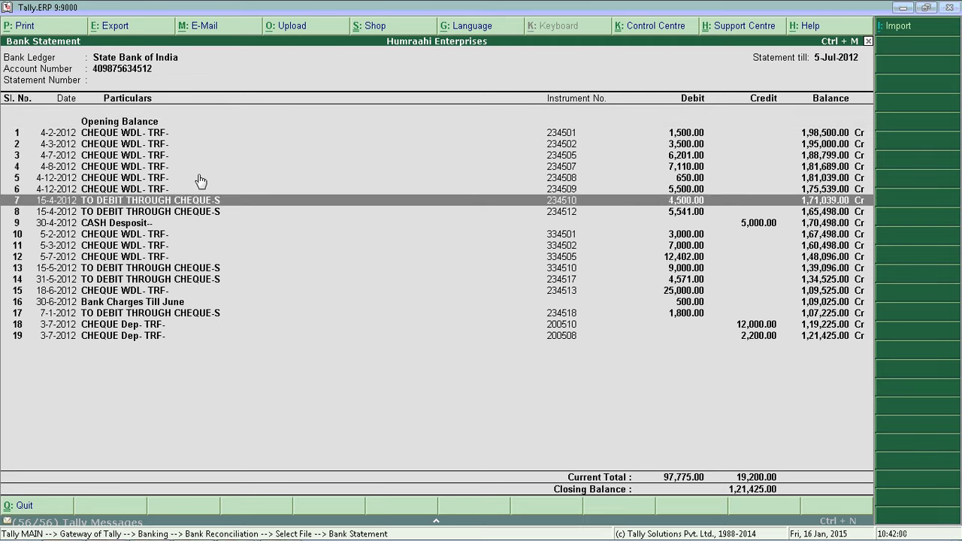
pyautogui.press('Up')
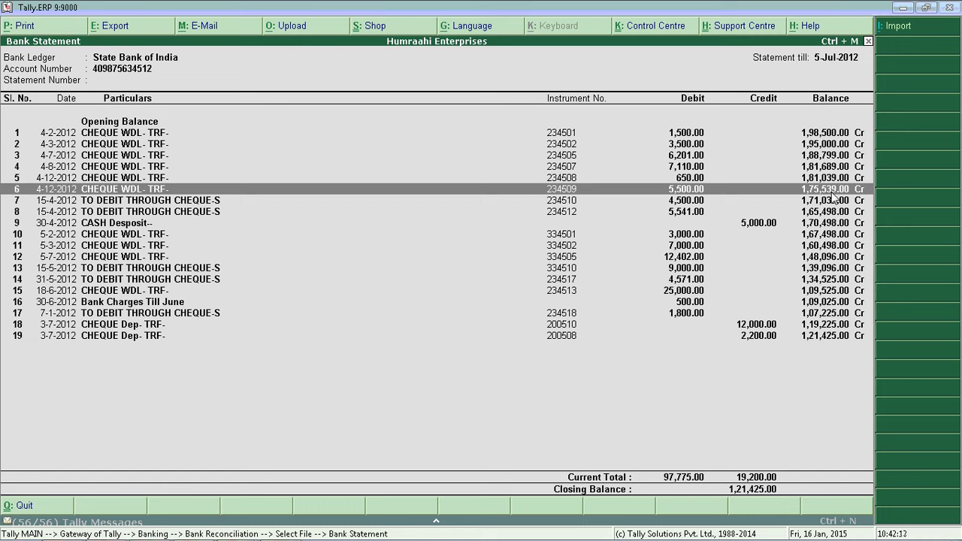
pyautogui.hotkey('alt', 'i')
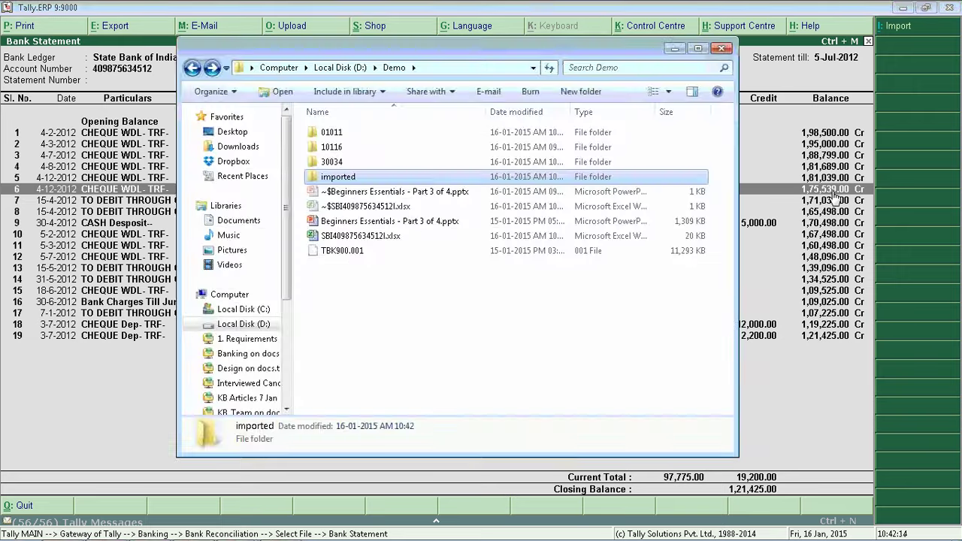
pyautogui.doubleClick(379, 237)
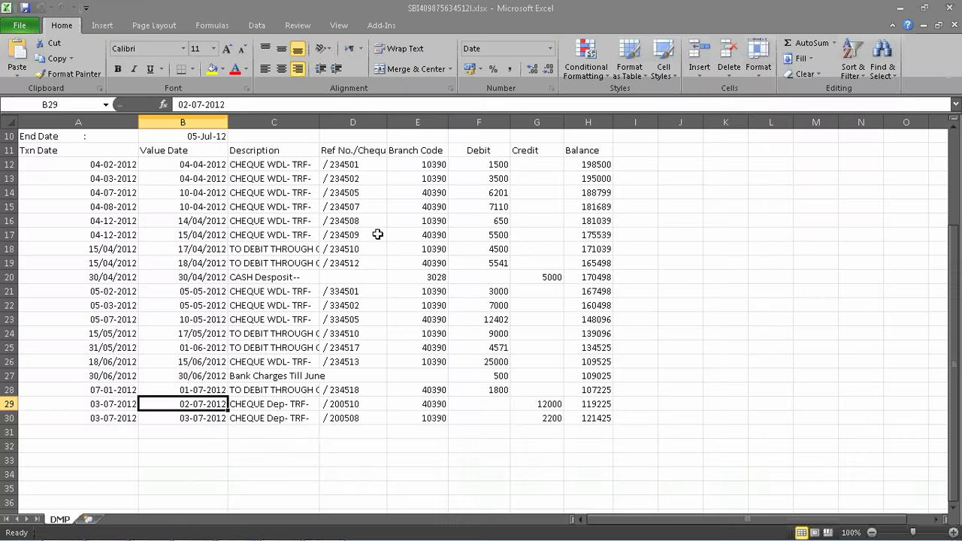
pyautogui.click(7, 234)
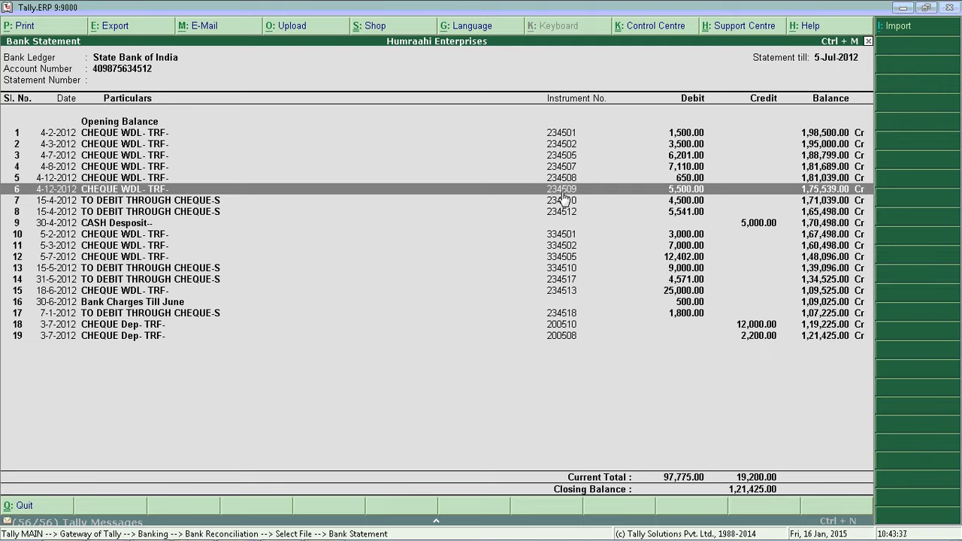
# - Import the SBI statement into the reconciliation and dismiss the import summary
pyautogui.hotkey('alt', 'Tab')
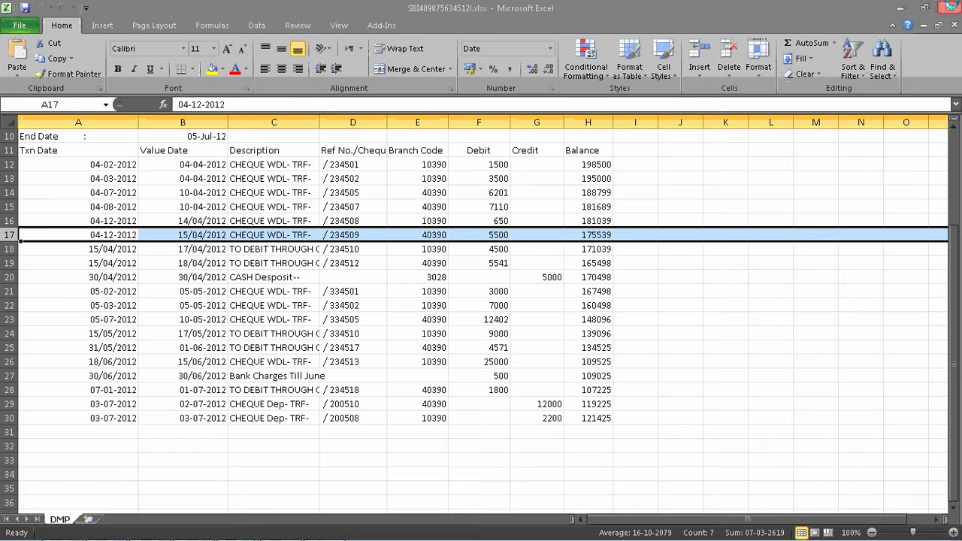
pyautogui.hotkey('alt', 'Tab')
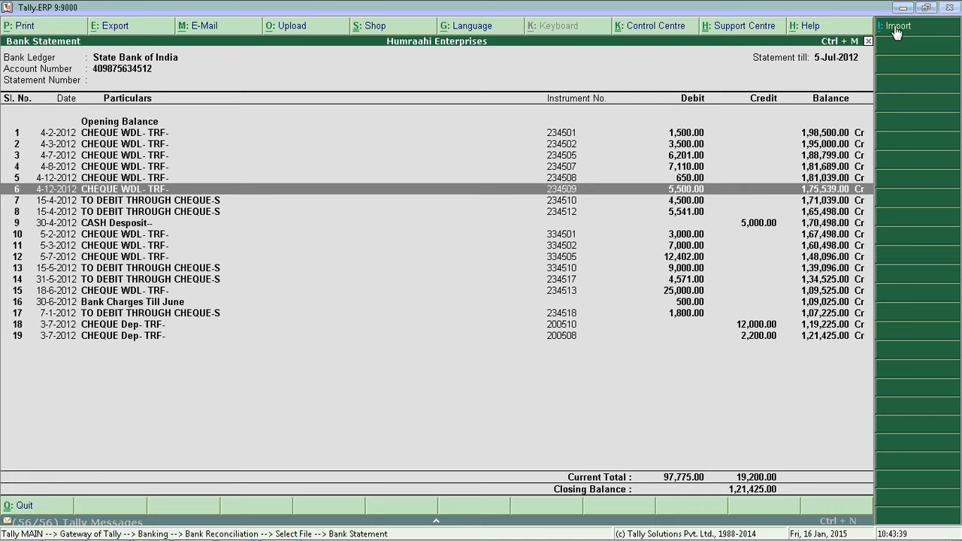
pyautogui.click(895, 28)
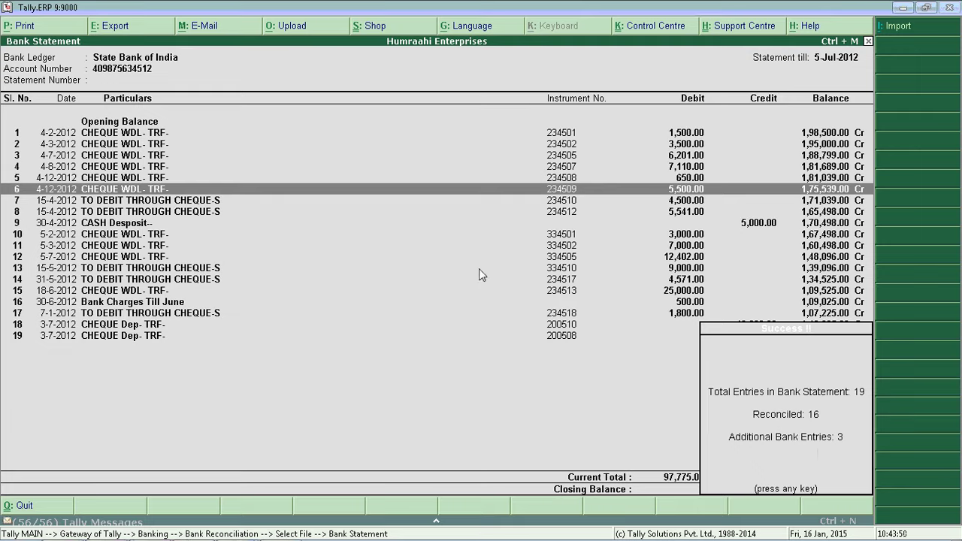
pyautogui.press('Return')
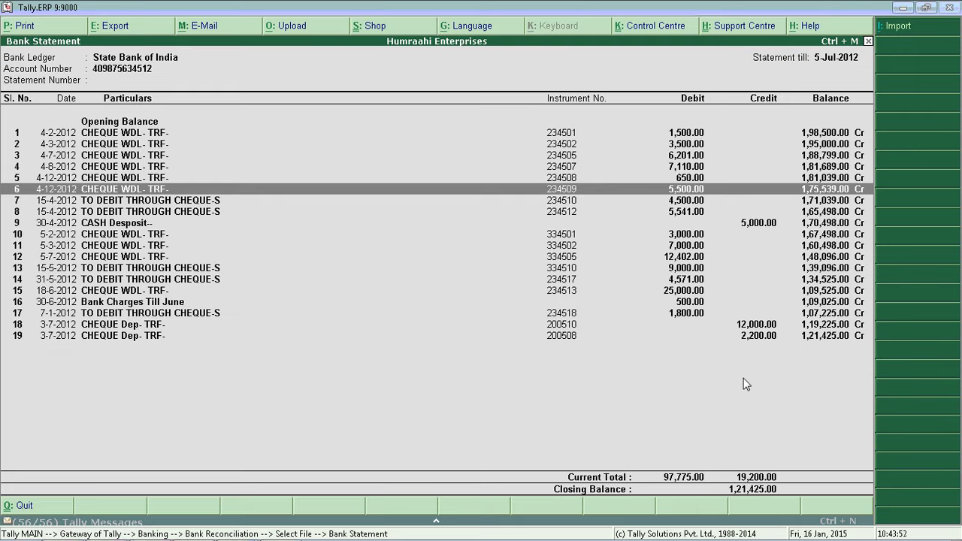
pyautogui.press('Escape')
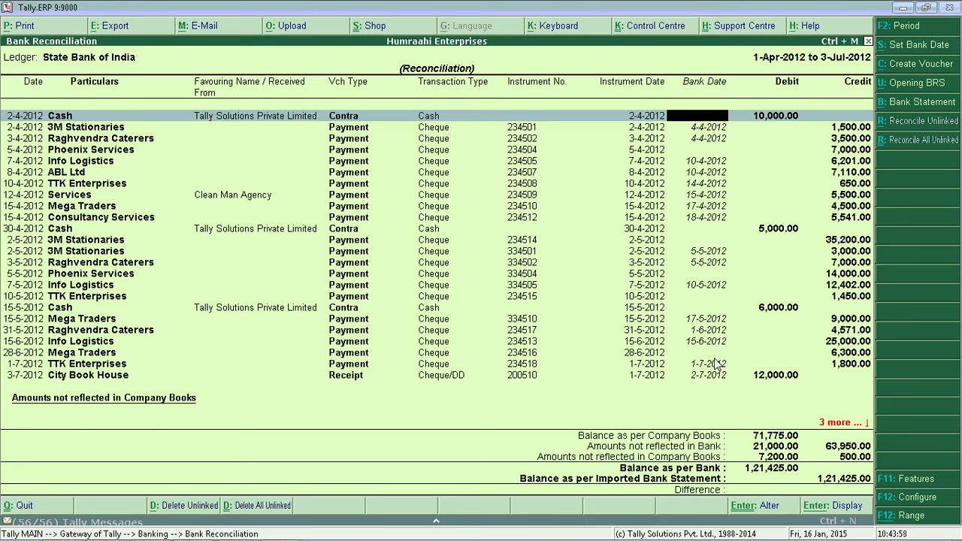
# - Review the reconciled entries down to the cash deposit, then return to bank selection
pyautogui.press('Return')
pyautogui.press('Return')
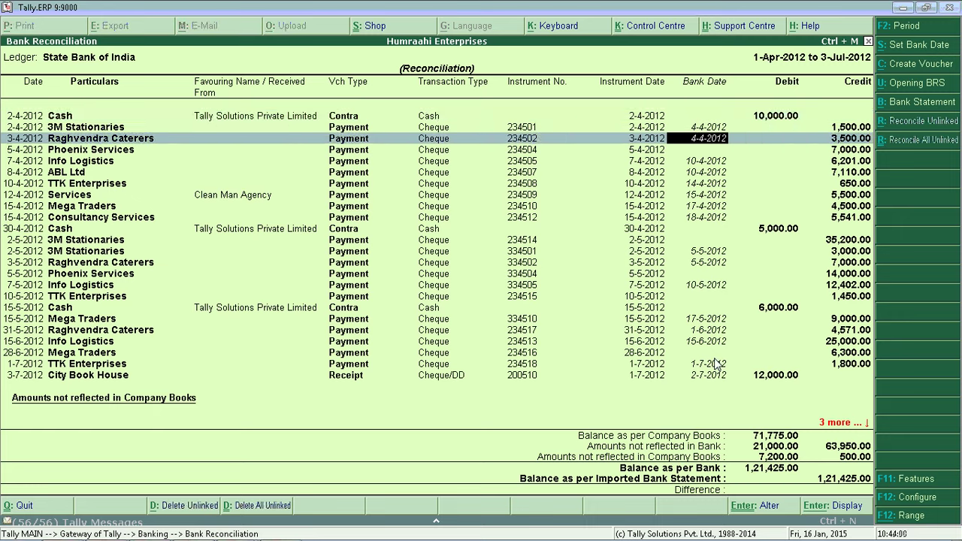
pyautogui.press('Return')
pyautogui.press('Return')
pyautogui.press('Return')
pyautogui.press('Return')
pyautogui.press('Return')
pyautogui.press('Return')
pyautogui.press('Return')
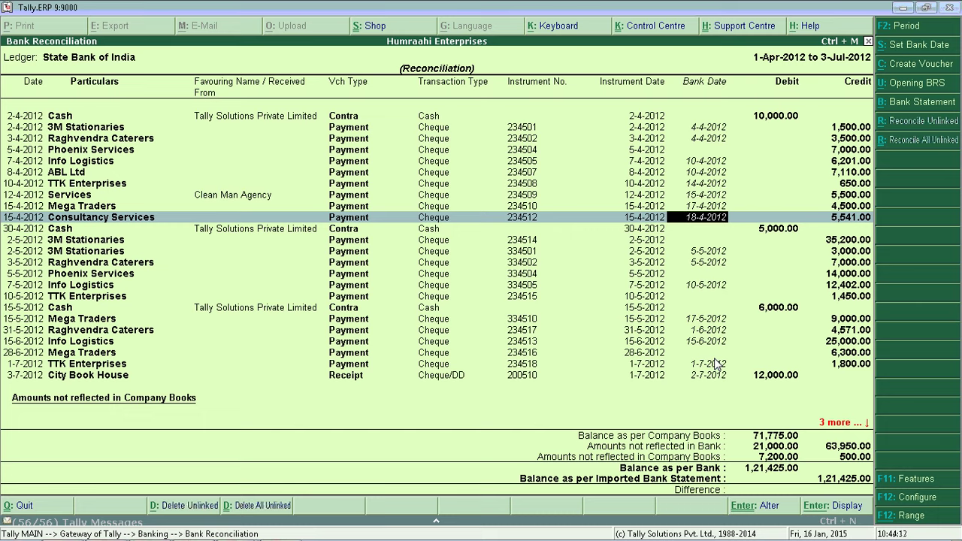
pyautogui.press('Down')
pyautogui.press('Down')
pyautogui.press('Down')
pyautogui.press('Down')
pyautogui.press('Down')
pyautogui.press('Down')
pyautogui.press('Down')
pyautogui.press('Down')
pyautogui.press('Down')
pyautogui.press('Down')
pyautogui.press('Down')
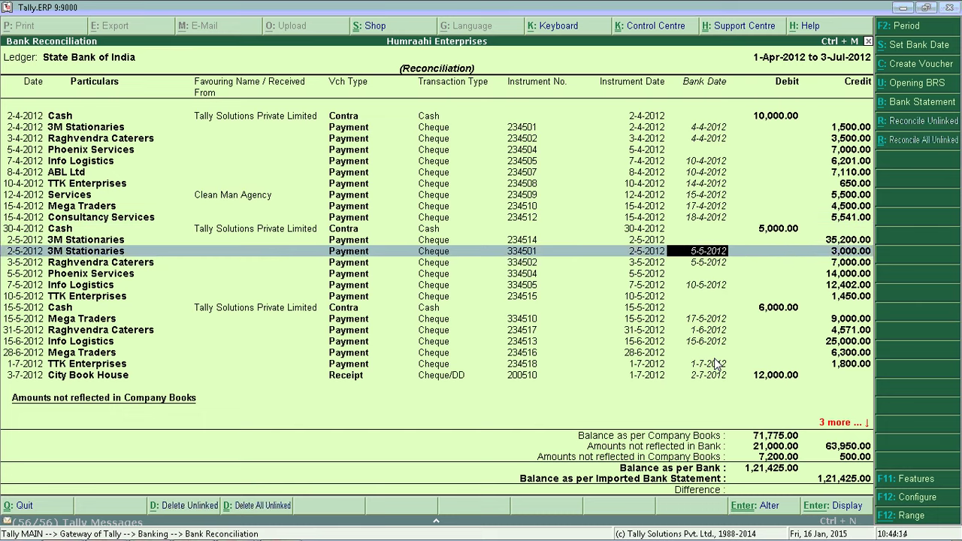
pyautogui.press('Down')
pyautogui.press('Down')
pyautogui.press('Down')
pyautogui.press('Down')
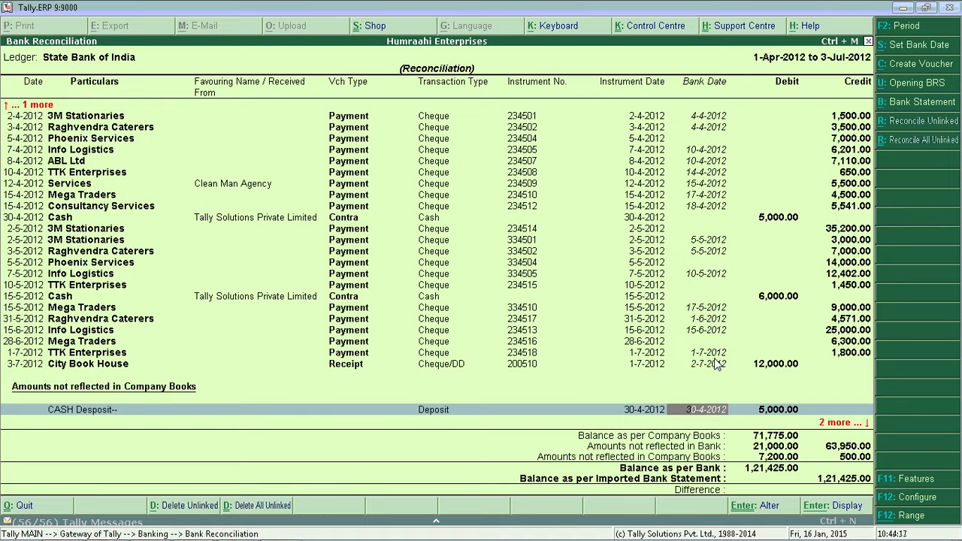
pyautogui.hotkey('ctrl', 'a')
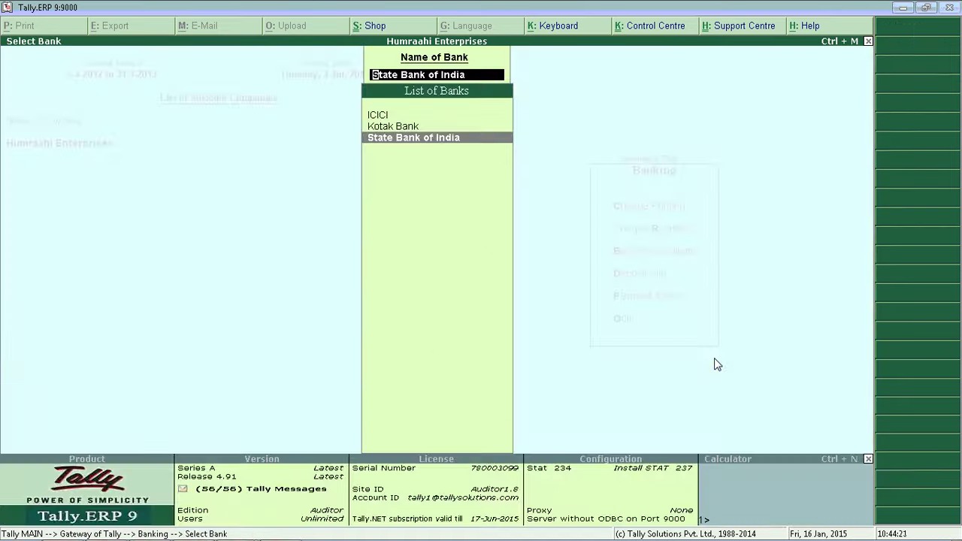
# - Reopen State Bank of India reconciliation with Show Reconciled Transactions set to Yes
pyautogui.press('Return')
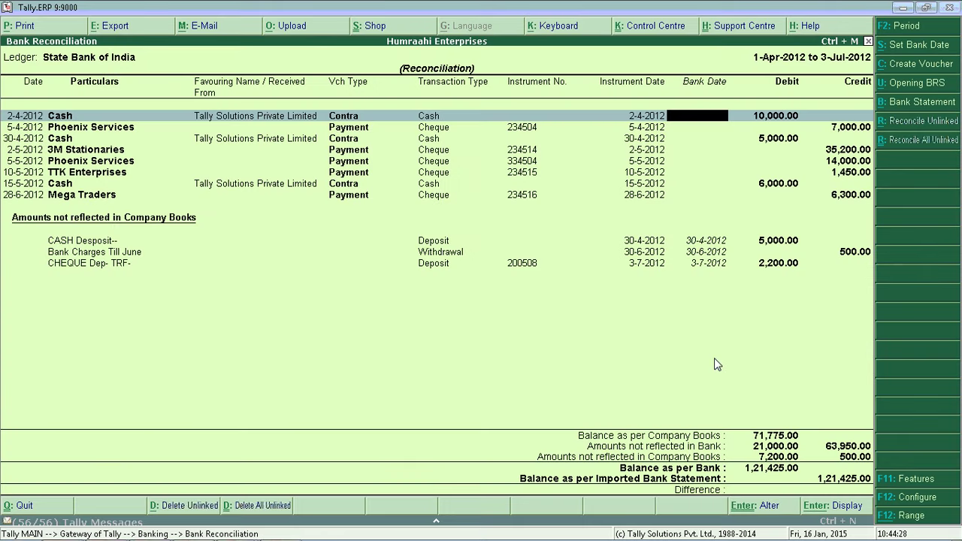
pyautogui.press('F12')
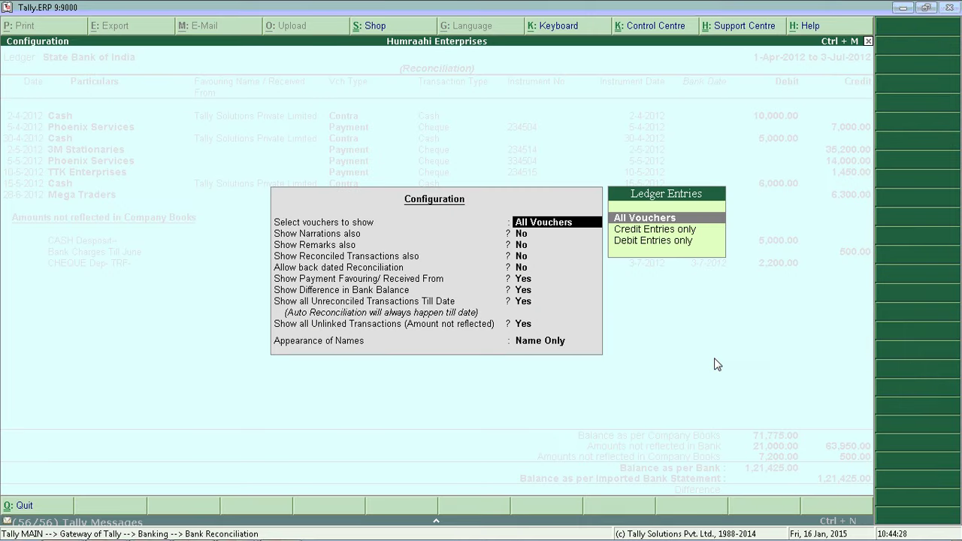
pyautogui.press('Return')
pyautogui.press('Return')
pyautogui.press('Return')
pyautogui.press('Return')
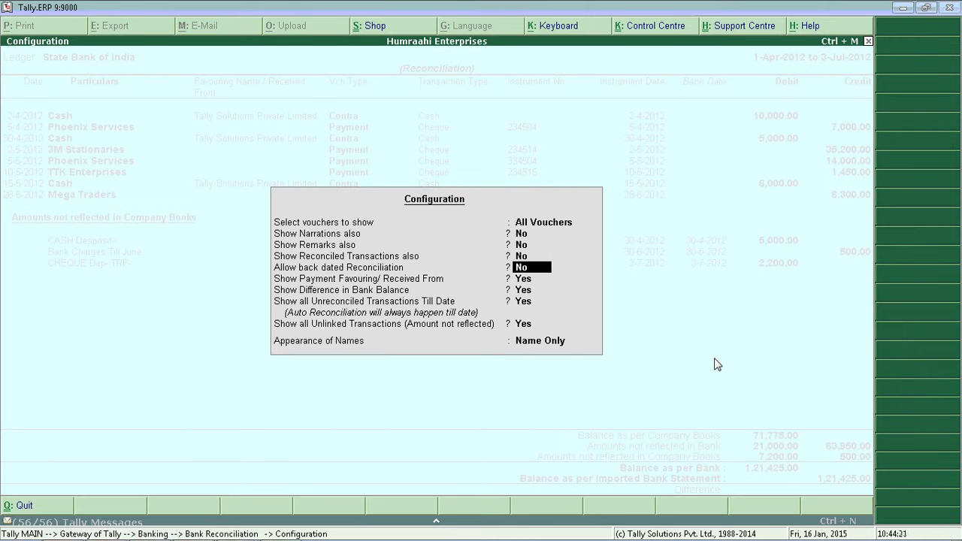
pyautogui.press('Up')
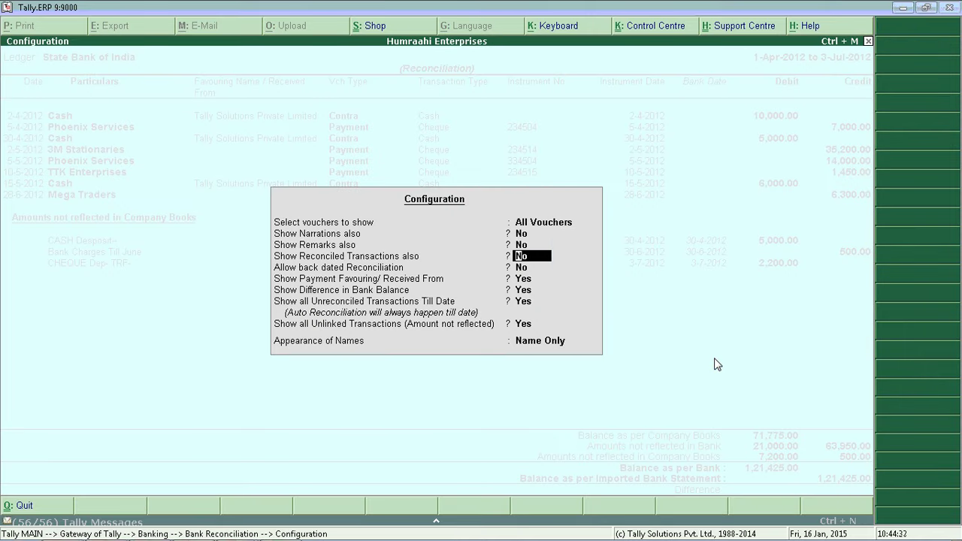
pyautogui.write('y')
pyautogui.press('Return')
pyautogui.press('Return')
pyautogui.press('Return')
pyautogui.press('Return')
pyautogui.press('Return')
pyautogui.press('Return')
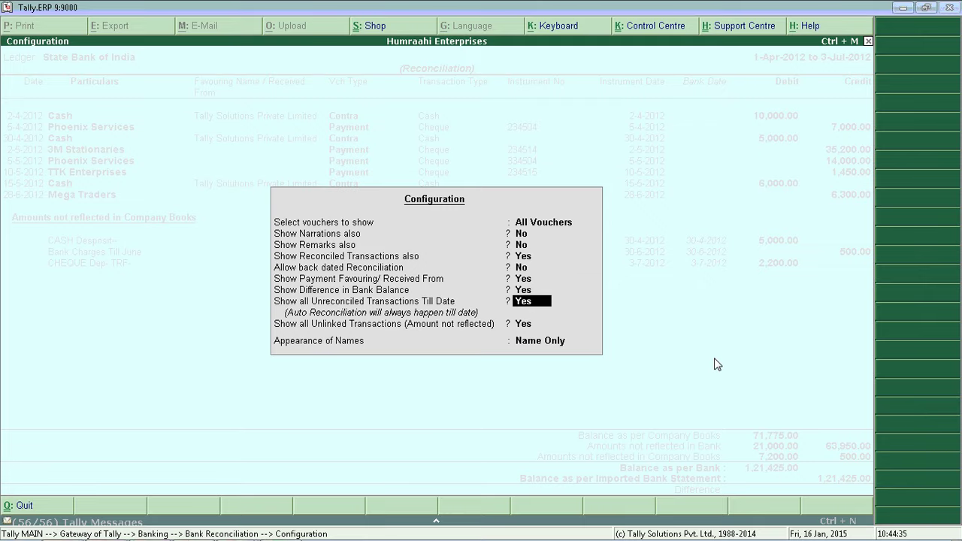
pyautogui.press('Down')
pyautogui.press('Down')
pyautogui.press('Down')
pyautogui.press('Down')
pyautogui.press('Down')
pyautogui.press('Down')
pyautogui.press('Down')
pyautogui.press('Down')
pyautogui.press('Down')
pyautogui.press('Down')
pyautogui.press('Down')
pyautogui.press('Down')
pyautogui.press('Down')
pyautogui.press('Down')
pyautogui.press('Down')
pyautogui.press('Down')
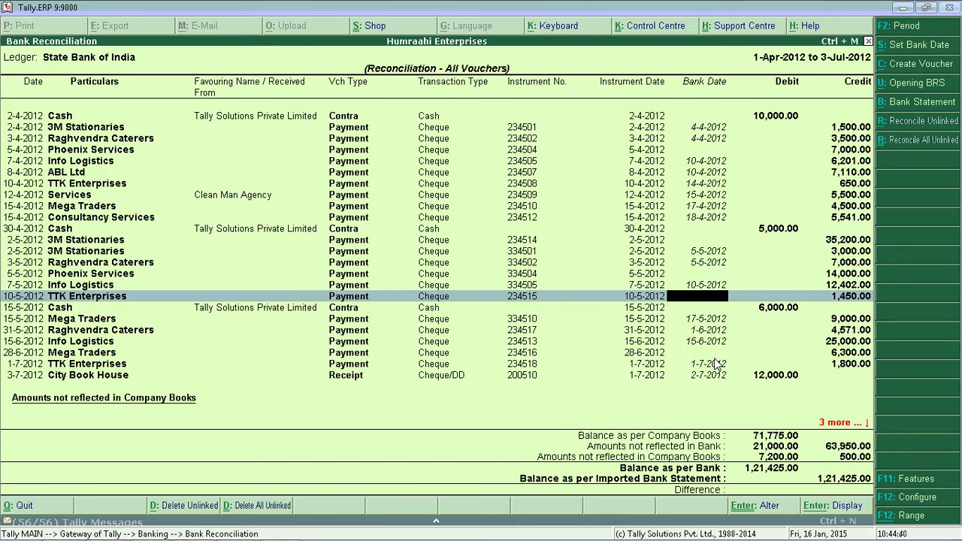
# - Set Show Reconciled Transactions back to No, leaving only outstanding entries
pyautogui.press('F12')
pyautogui.press('Return')
pyautogui.press('Return')
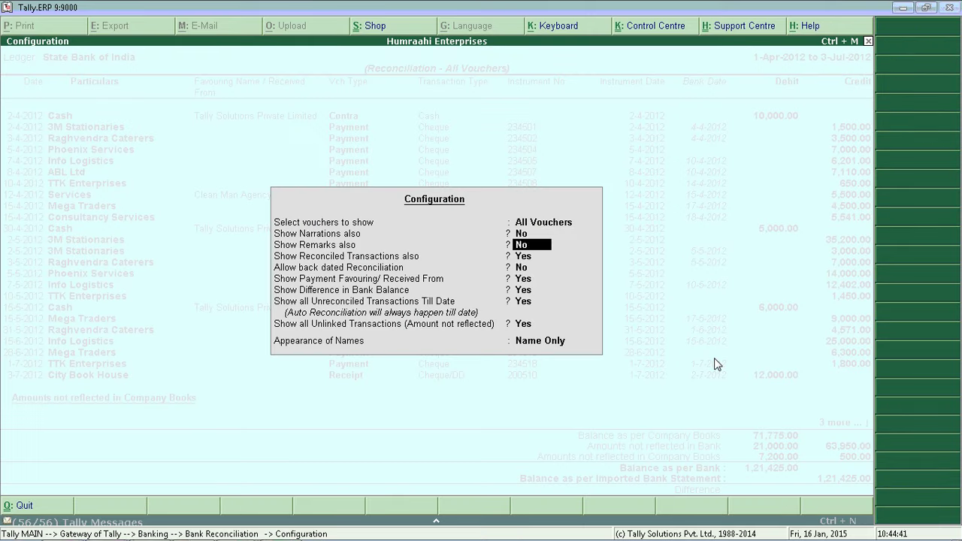
pyautogui.press('Return')
pyautogui.write('n')
pyautogui.press('Return')
pyautogui.press('Return')
pyautogui.press('Return')
pyautogui.press('Return')
pyautogui.press('Return')
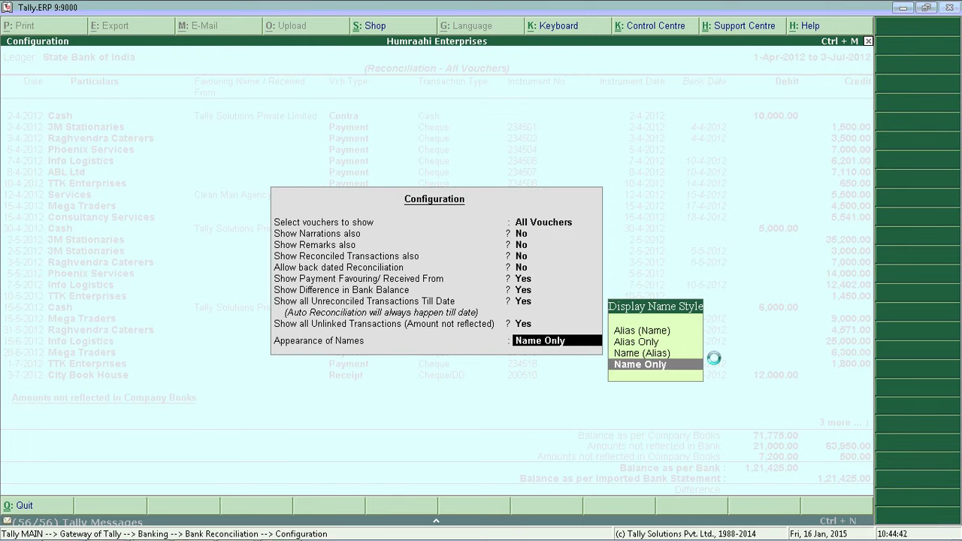
pyautogui.press('Return')
pyautogui.press('Down')
pyautogui.press('Down')
pyautogui.press('Down')
pyautogui.press('Down')
pyautogui.press('Down')
pyautogui.press('Down')
pyautogui.press('Down')
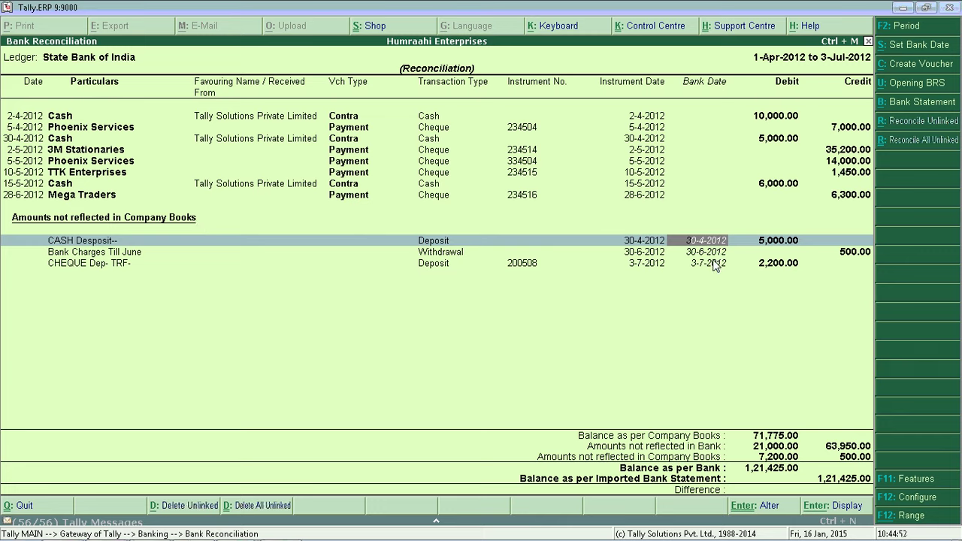
# - Select the bank-only 5,000.00 cash deposit and list its matching unreconciled book entries
pyautogui.press('Return')
pyautogui.press('Return')
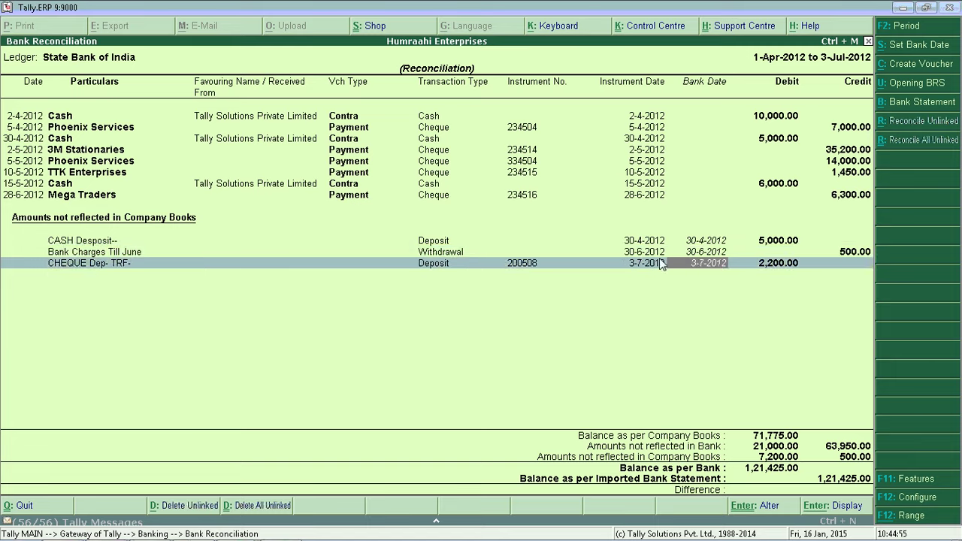
pyautogui.press('Up')
pyautogui.press('Up')
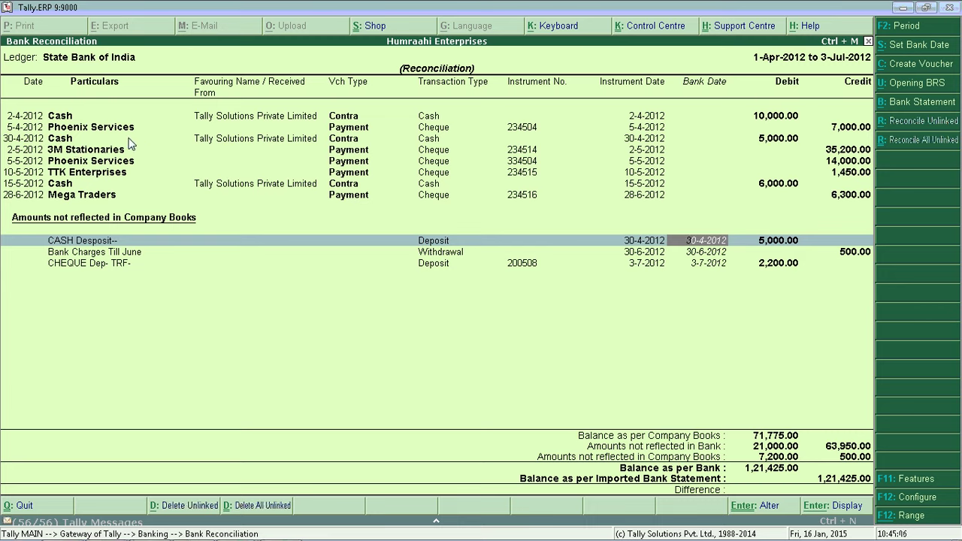
pyautogui.click(252, 139)
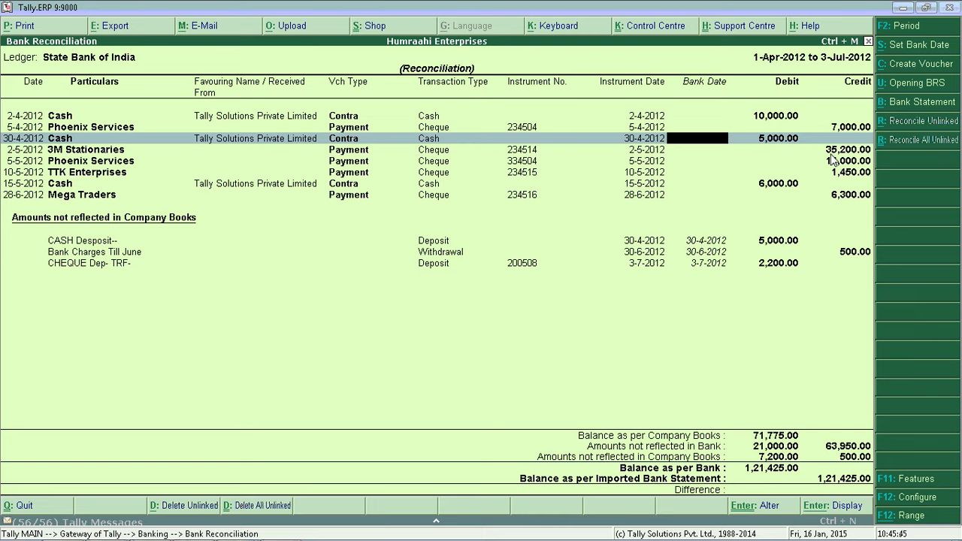
pyautogui.click(616, 243)
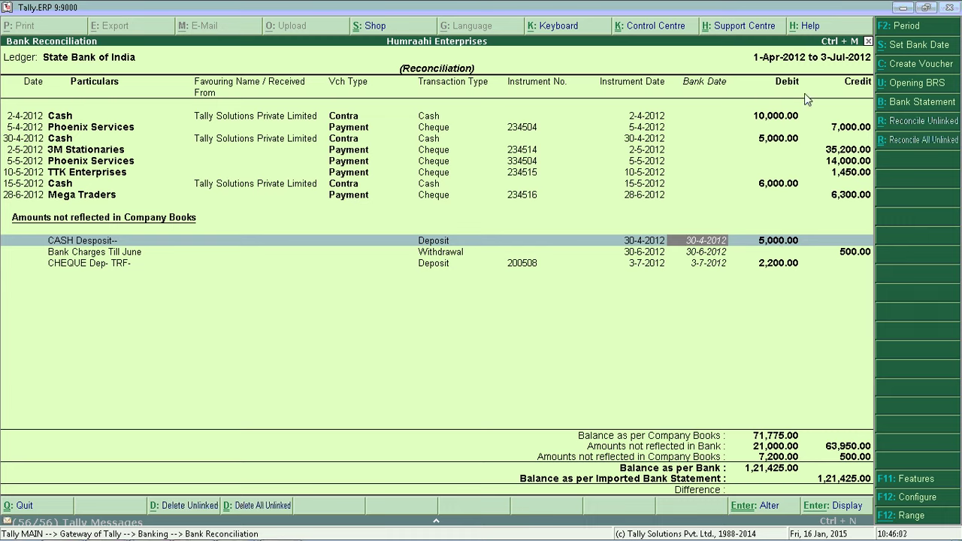
pyautogui.click(896, 120)
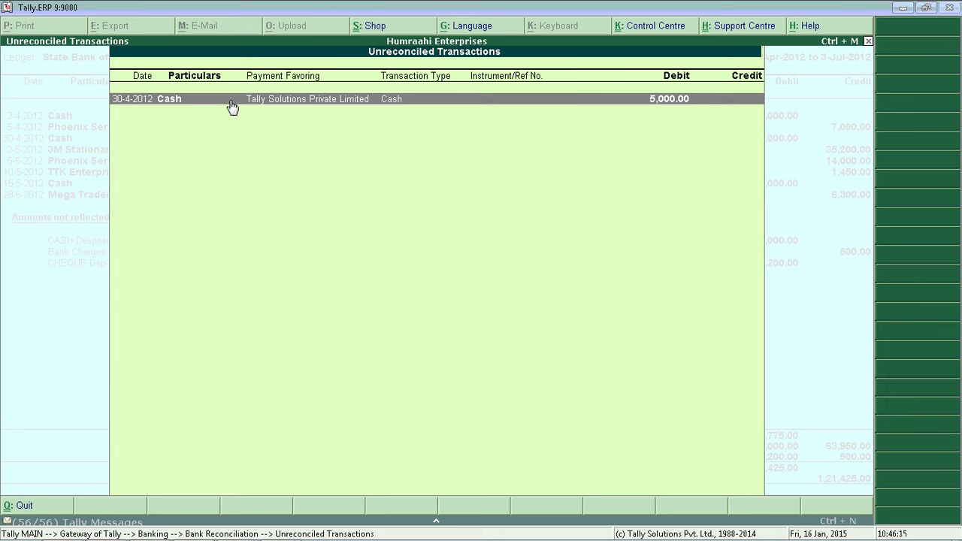
# - Link the 5,000.00 deposit to the 30-4-2012 Cash entry and return to the reconciliation
pyautogui.press('Return')
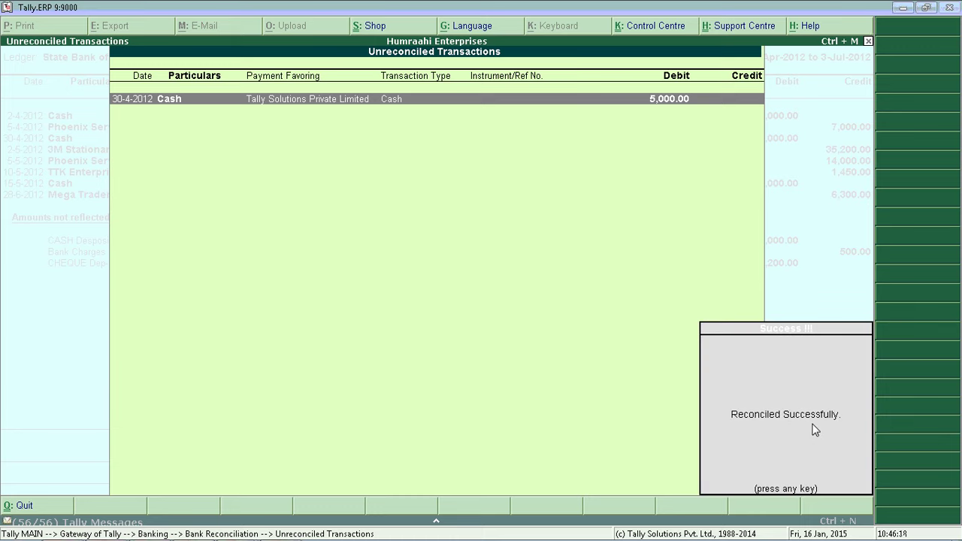
pyautogui.press('Return')
pyautogui.press('Escape')
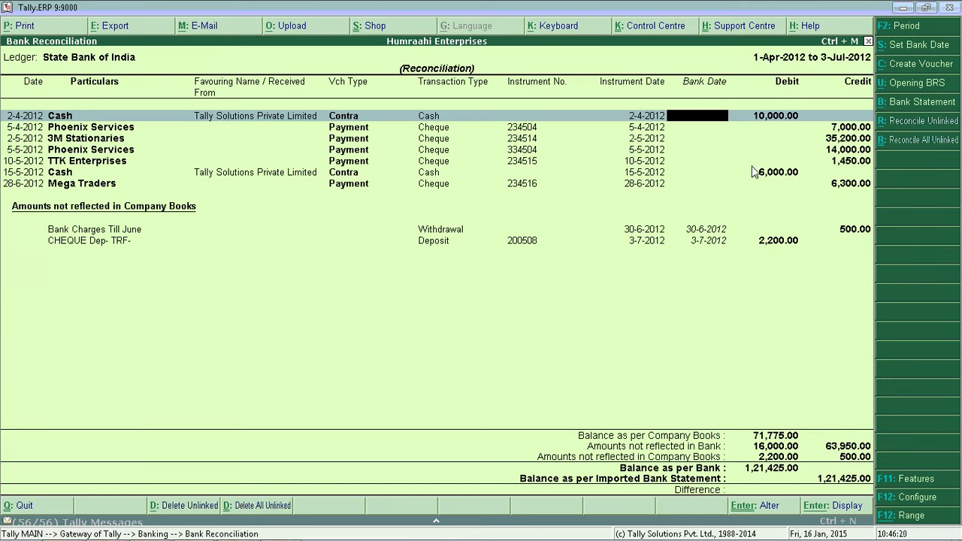
pyautogui.click(229, 241)
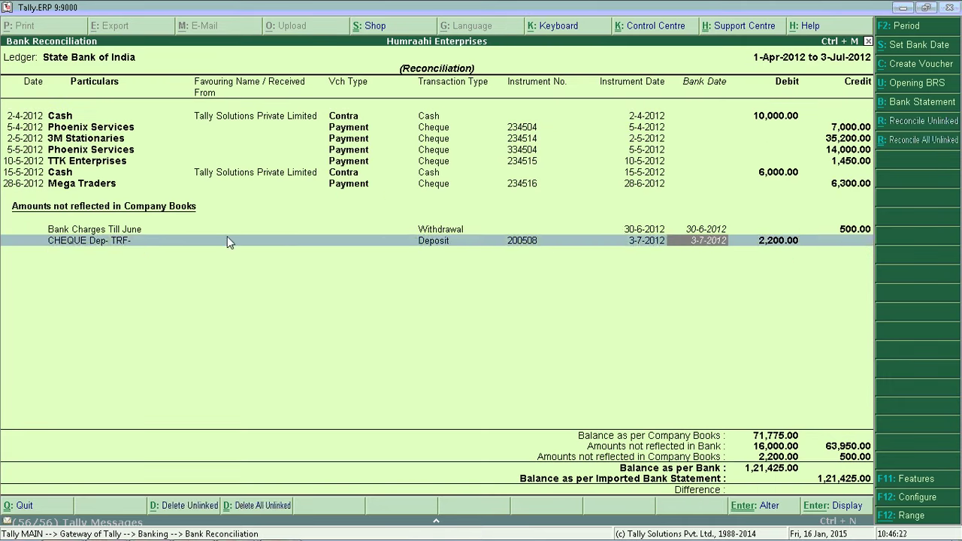
pyautogui.press('Up')
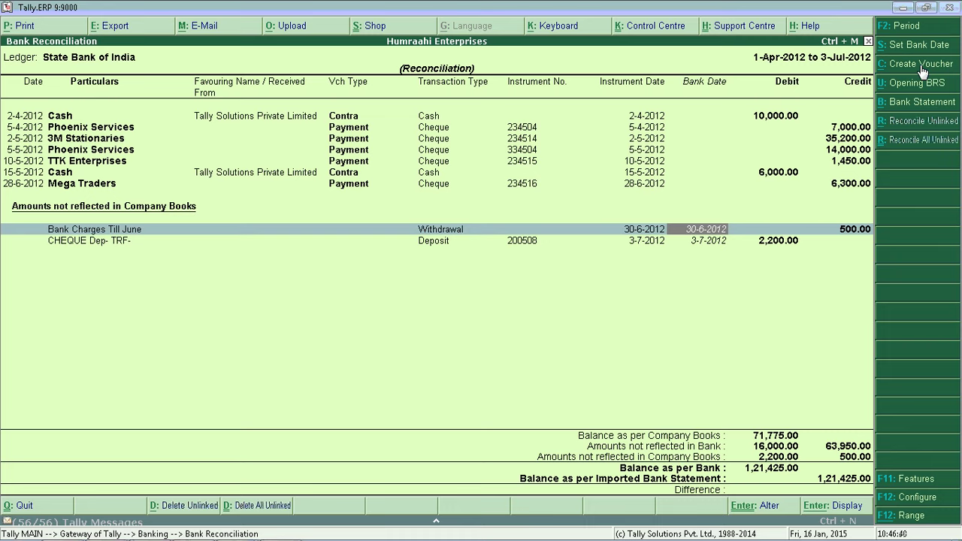
# - Start vouchers for the bank-only entries, discarding an unsaved CHEQUE Dep- TRF- receipt voucher
pyautogui.click(921, 64)
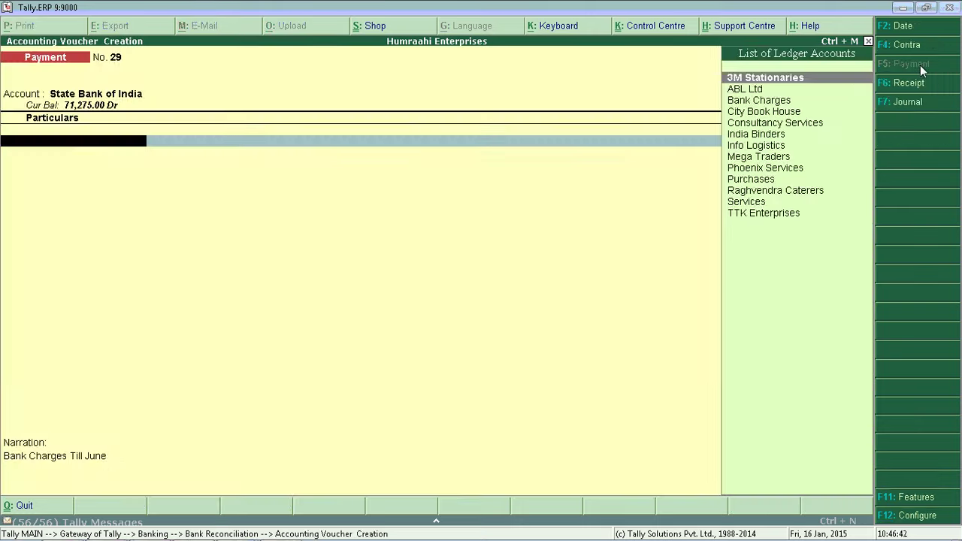
pyautogui.hotkey('ctrl', 'a')
pyautogui.click(718, 242)
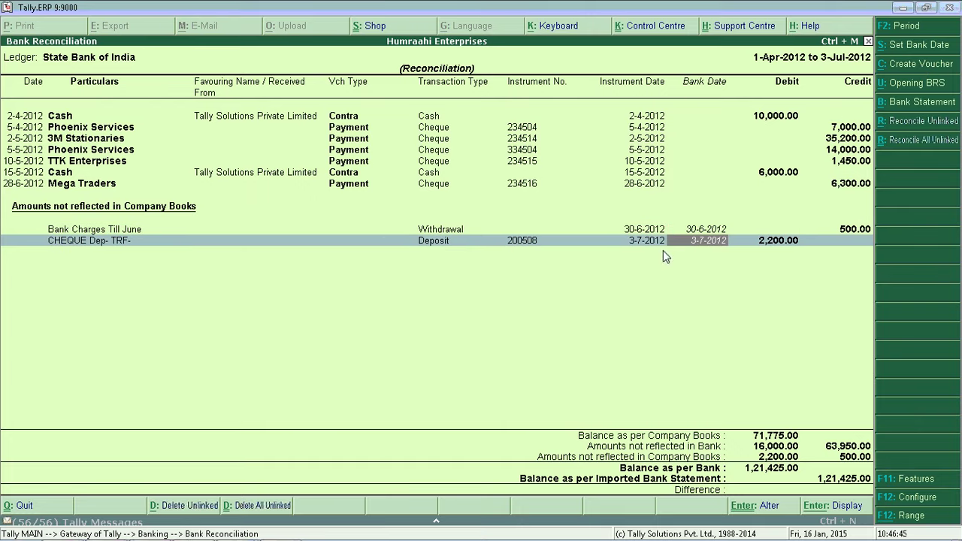
pyautogui.click(901, 66)
pyautogui.press('Escape')
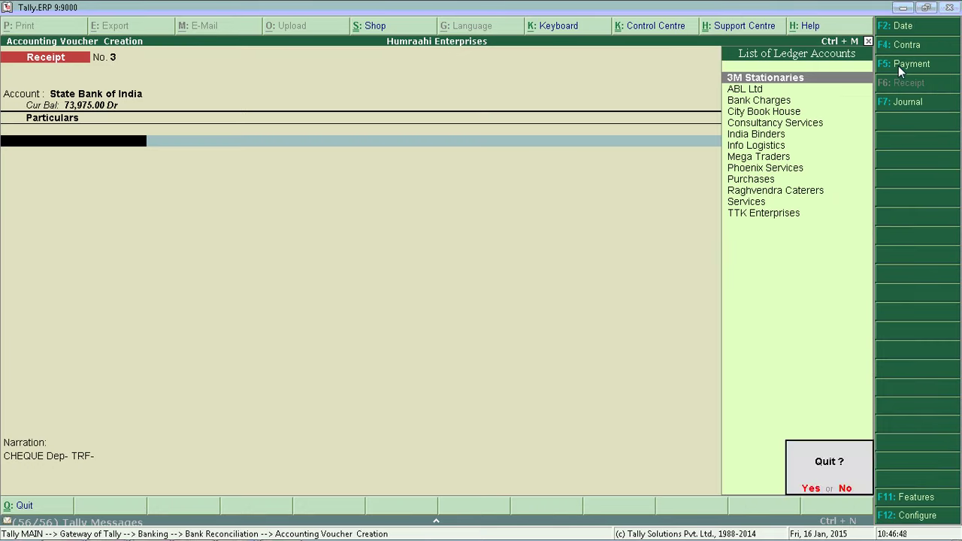
pyautogui.press('y')
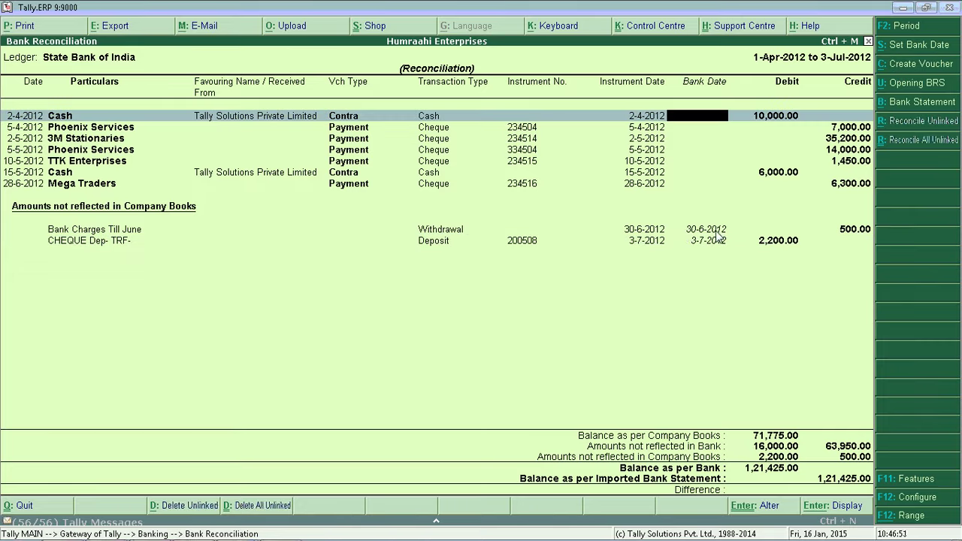
# - Create a 500.00 Bank Charges payment voucher for Bank Charges Till June, transaction type Others
pyautogui.click(689, 229)
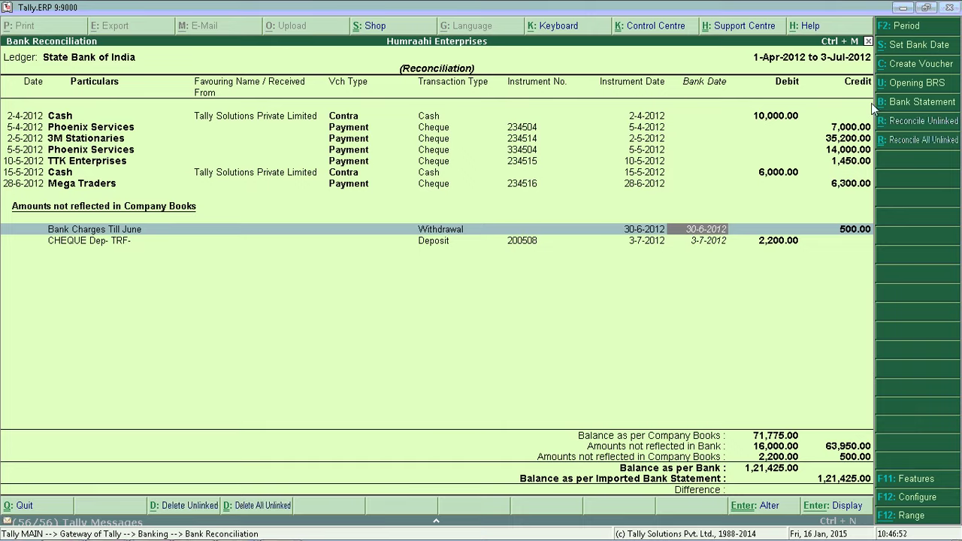
pyautogui.click(906, 68)
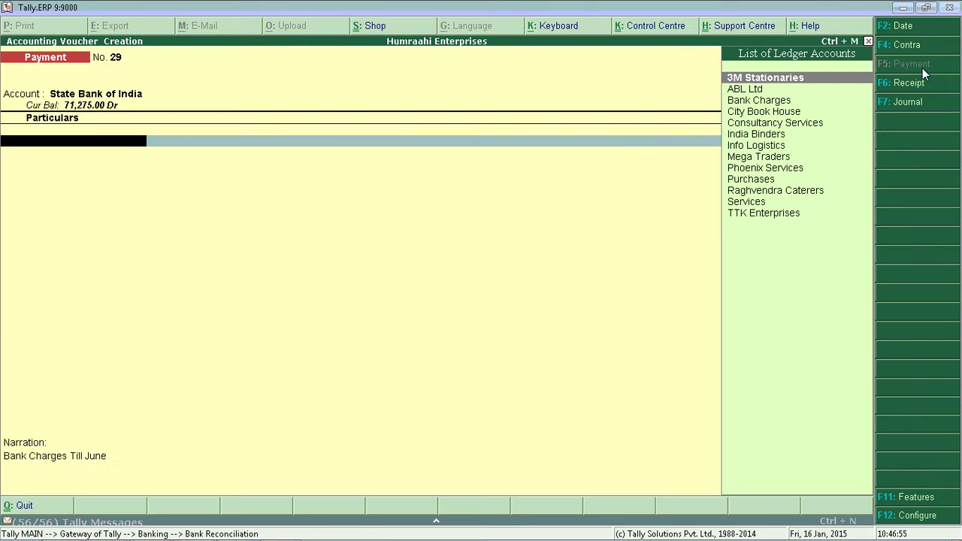
pyautogui.press('Down')
pyautogui.press('Down')
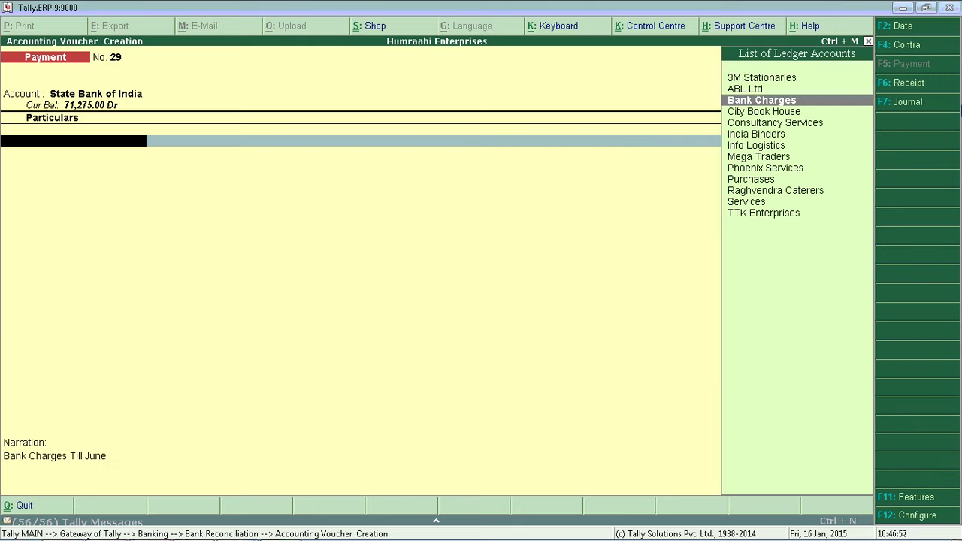
pyautogui.press('Return')
pyautogui.press('Return')
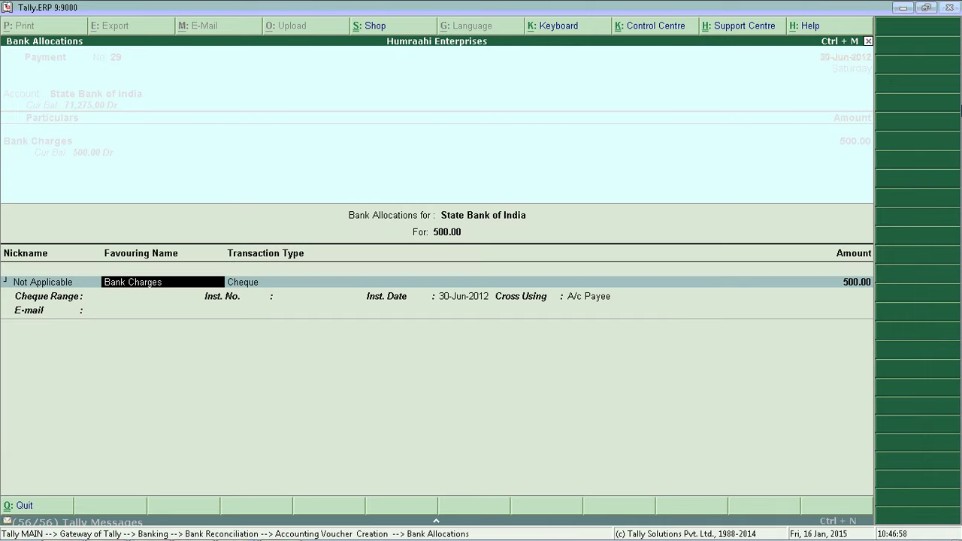
pyautogui.press('Return')
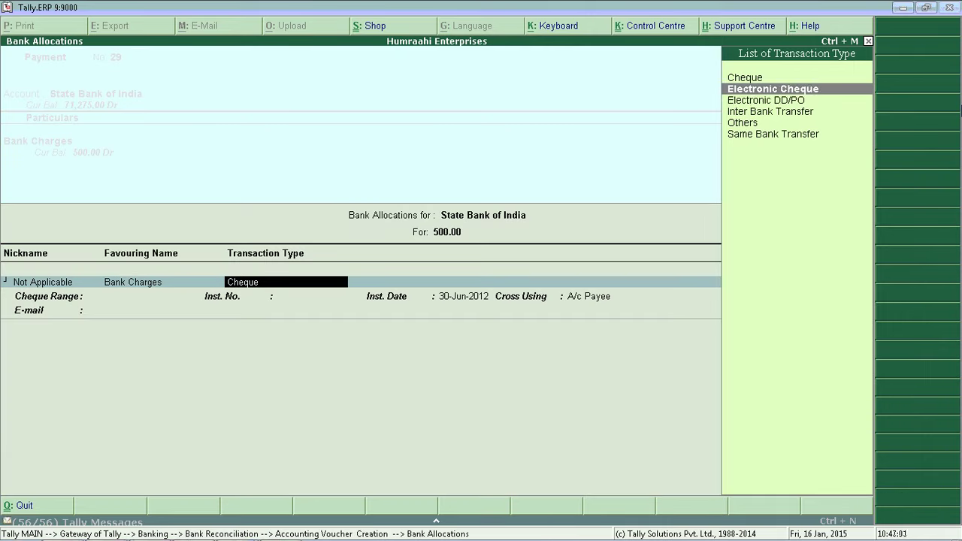
pyautogui.press('Down')
pyautogui.press('Down')
pyautogui.press('Down')
pyautogui.press('Return')
pyautogui.press('Return')
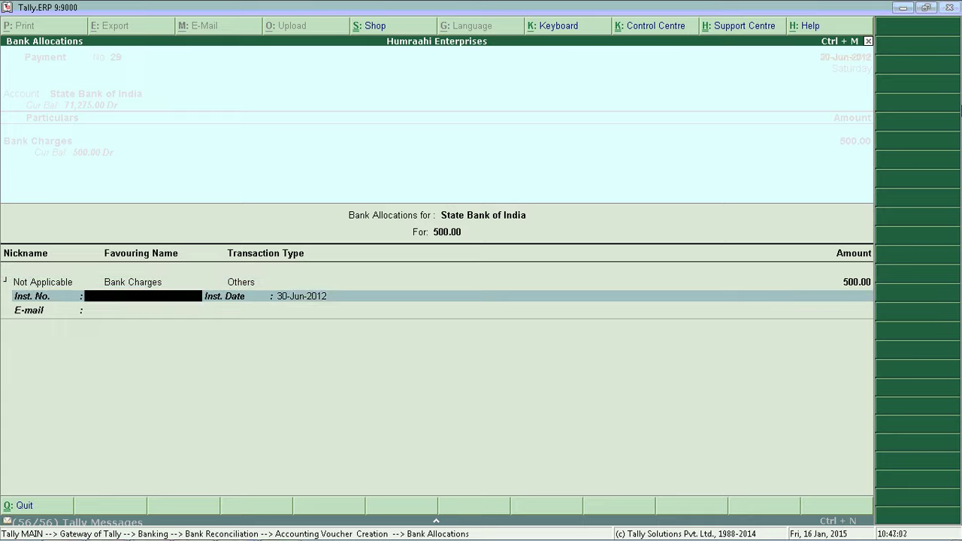
pyautogui.press('Return')
pyautogui.press('Return')
pyautogui.press('Return')
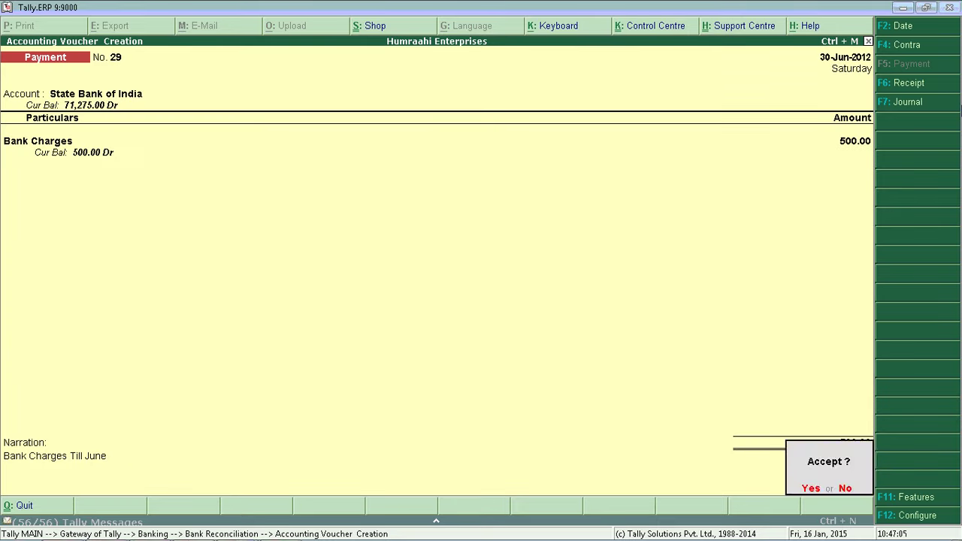
pyautogui.press('Return')
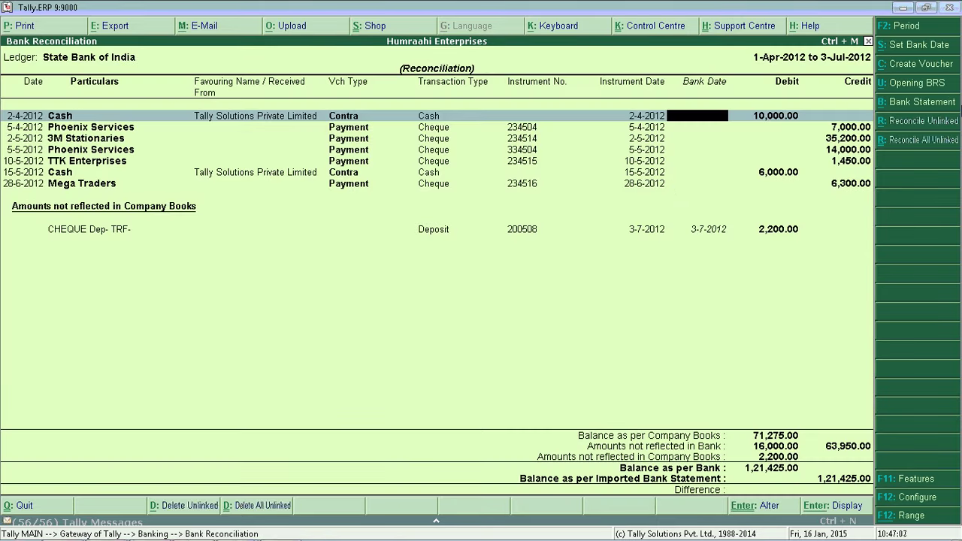
# - Book the 2,200.00 CHEQUE Dep- TRF- entry as an on-account India Binders receipt, bank Vijaya Bank
pyautogui.click(536, 231)
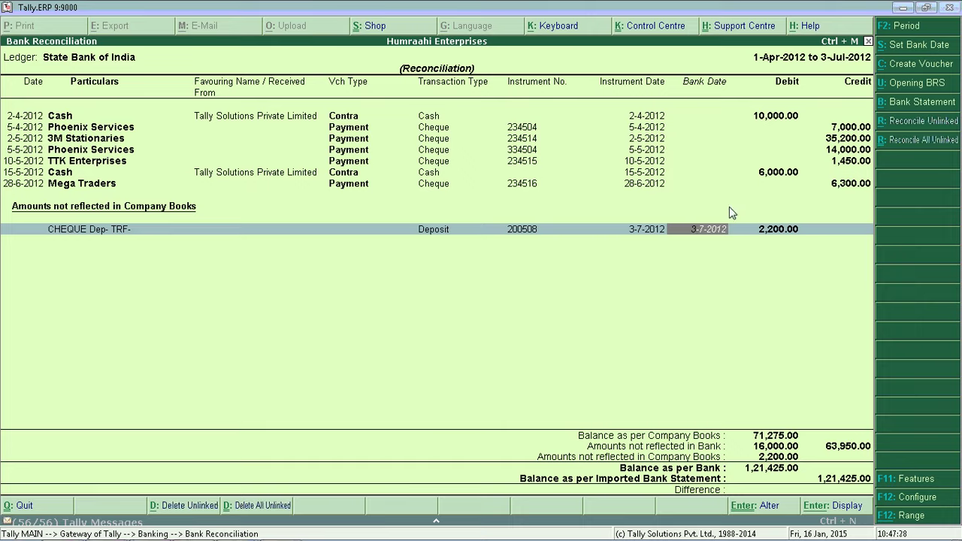
pyautogui.click(899, 66)
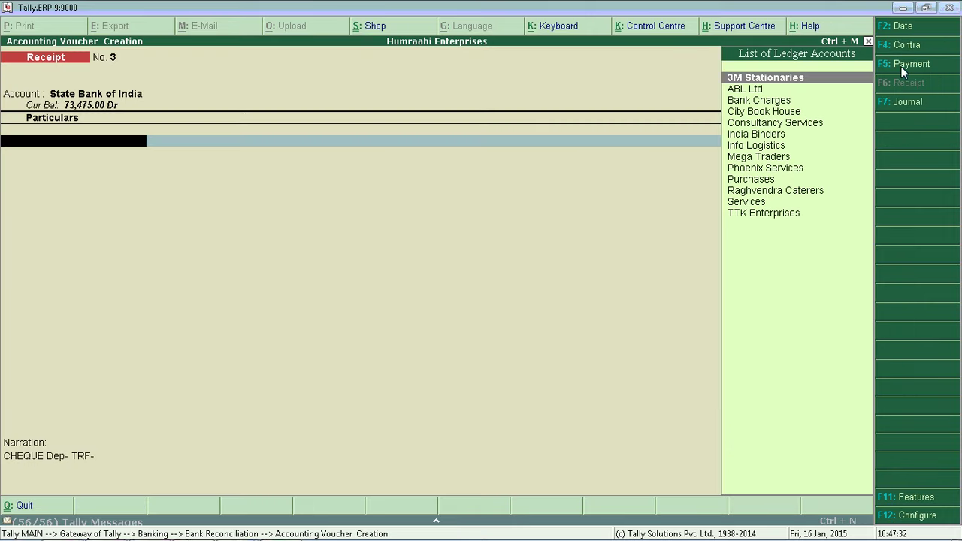
pyautogui.press('Down')
pyautogui.press('Down')
pyautogui.press('Down')
pyautogui.press('Down')
pyautogui.press('Down')
pyautogui.press('Down')
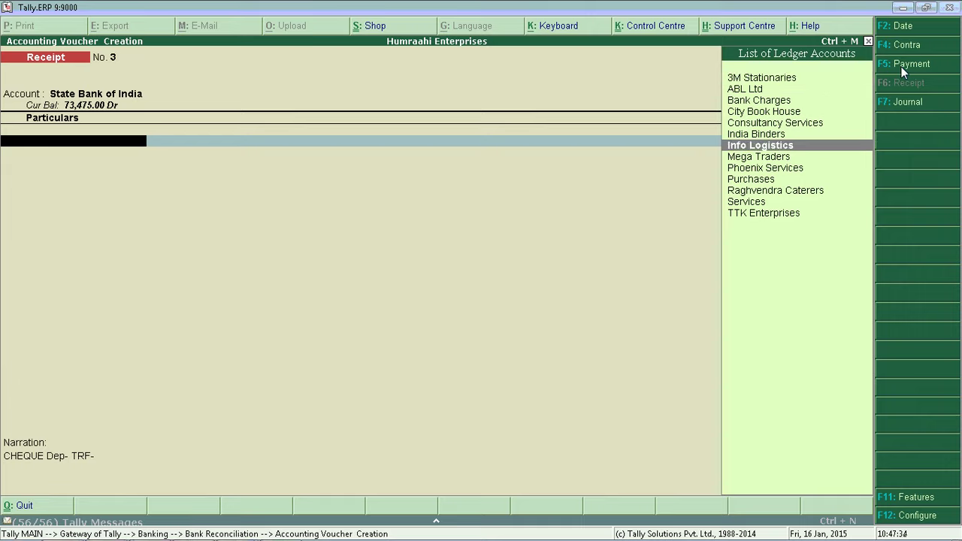
pyautogui.press('Up')
pyautogui.press('Return')
pyautogui.press('Return')
pyautogui.press('Return')
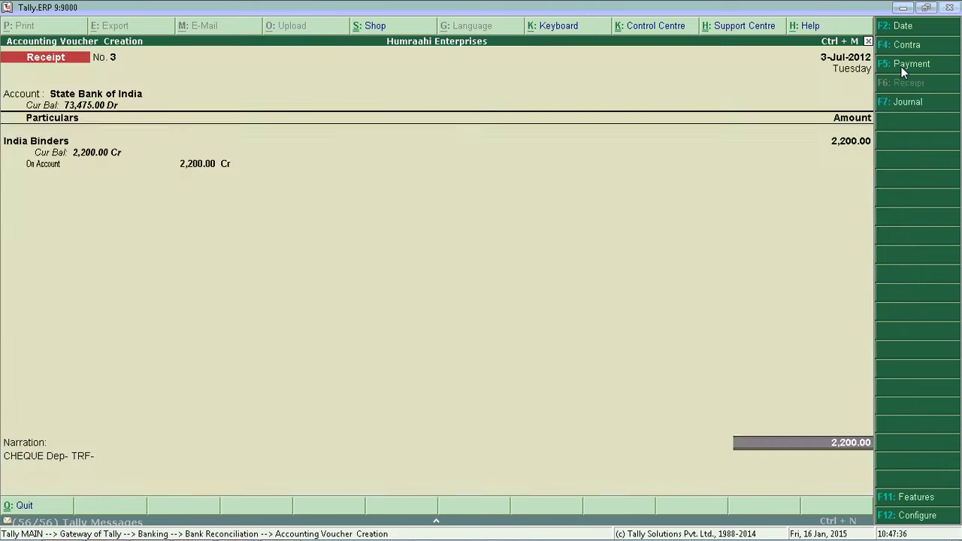
pyautogui.press('Return')
pyautogui.press('Return')
pyautogui.press('Return')
pyautogui.press('Return')
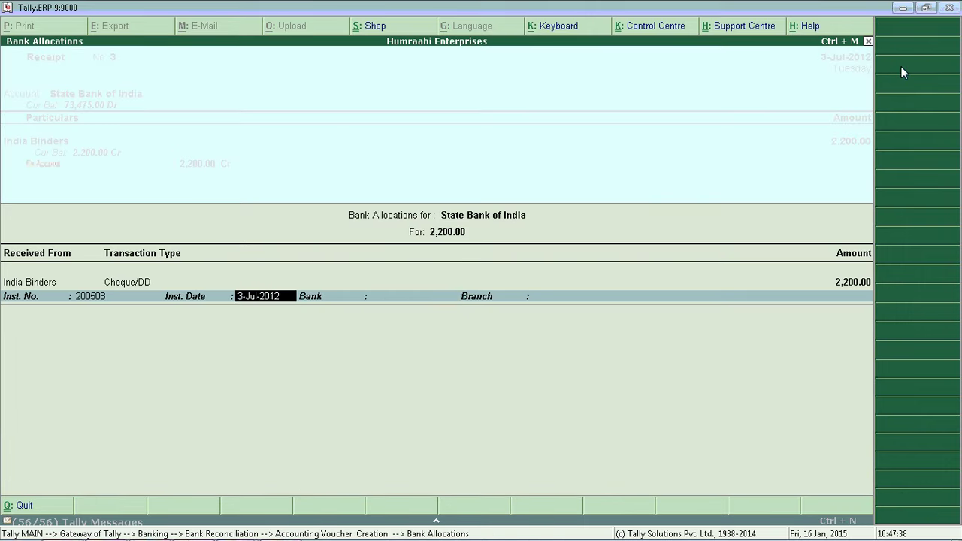
pyautogui.write('Vi')
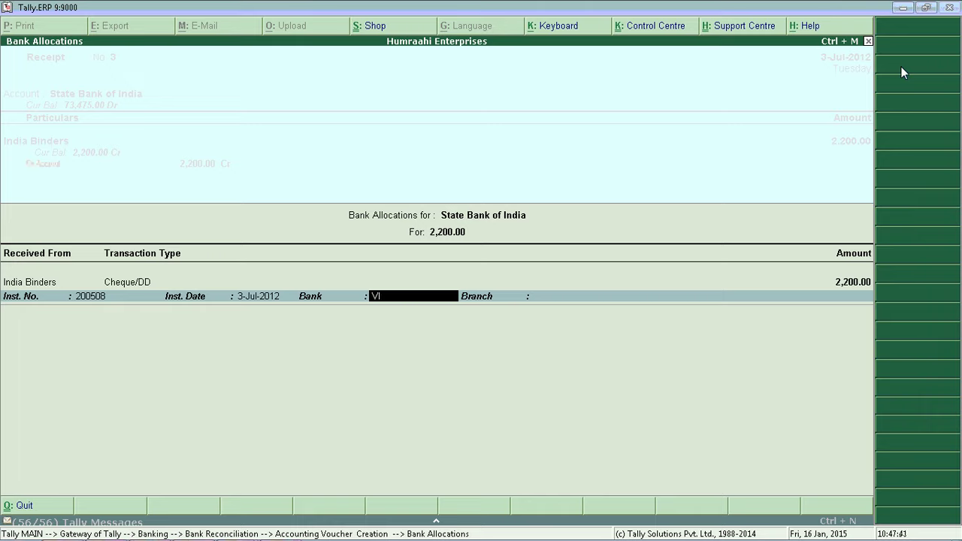
pyautogui.write('jaya Bank')
pyautogui.press('Return')
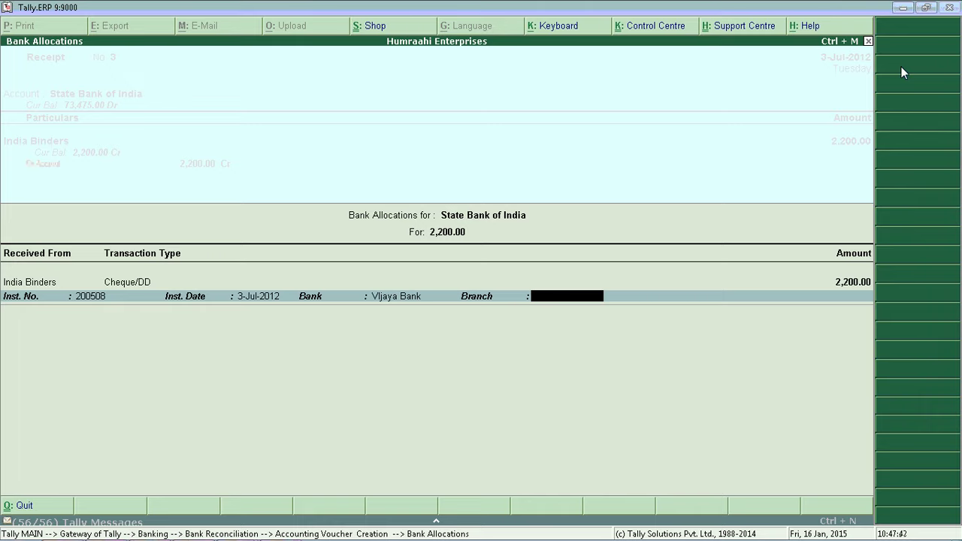
pyautogui.press('Return')
pyautogui.press('Return')
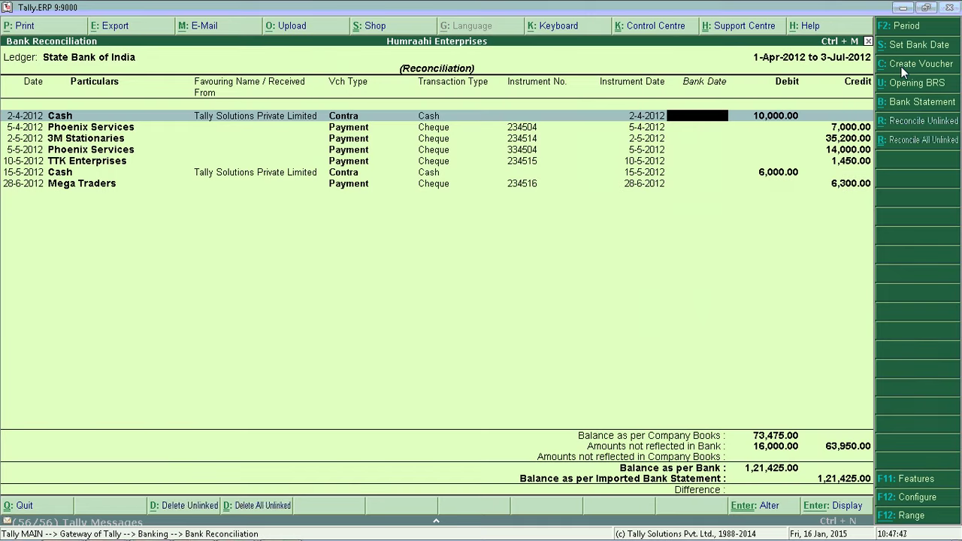
# - Exit the bank reconciliation to the Gateway of Tally and switch to the PowerPoint slideshow
pyautogui.press('Escape')
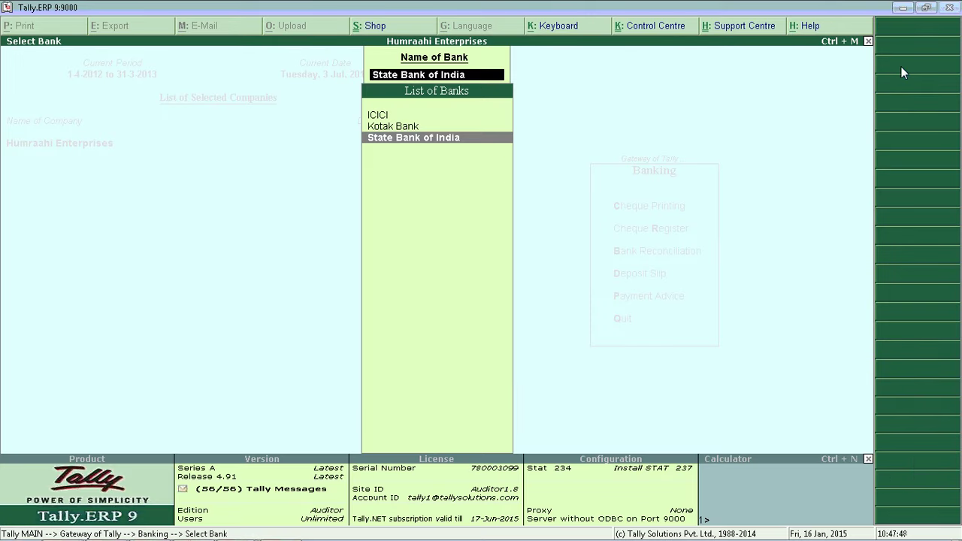
pyautogui.press('Escape')
pyautogui.press('Escape')
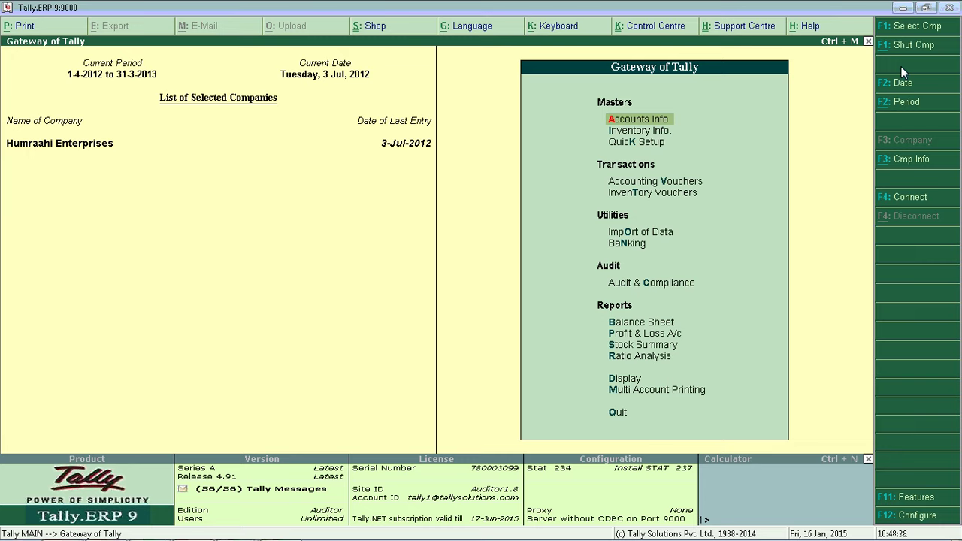
pyautogui.hotkey('alt', 'Tab')
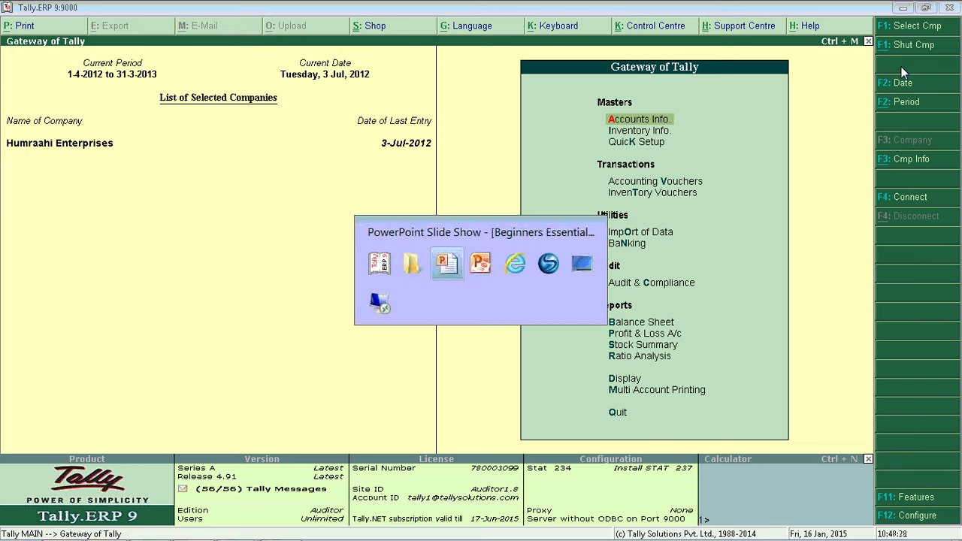
pyautogui.hotkey('alt', 'Tab')
pyautogui.hotkey('alt', 'Tab')
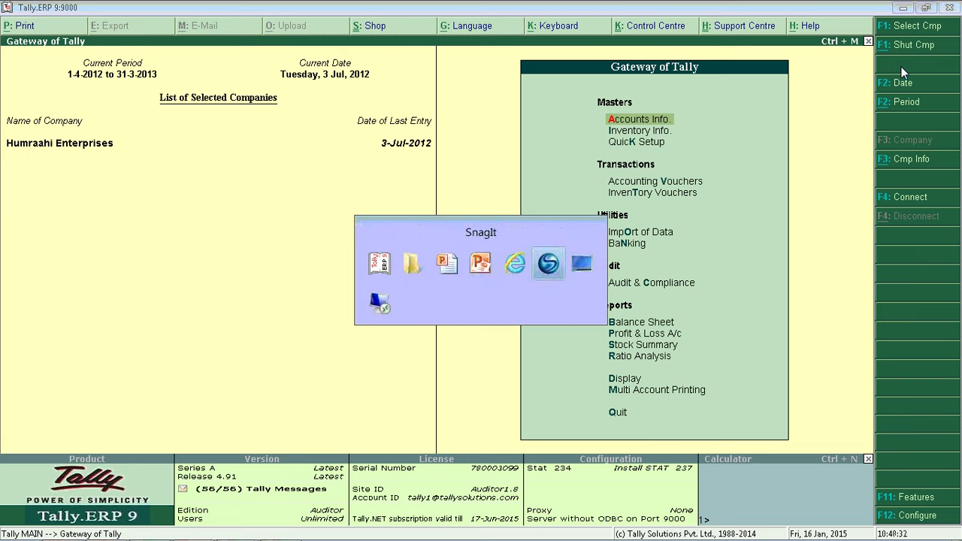
pyautogui.hotkey('alt', 'Tab')
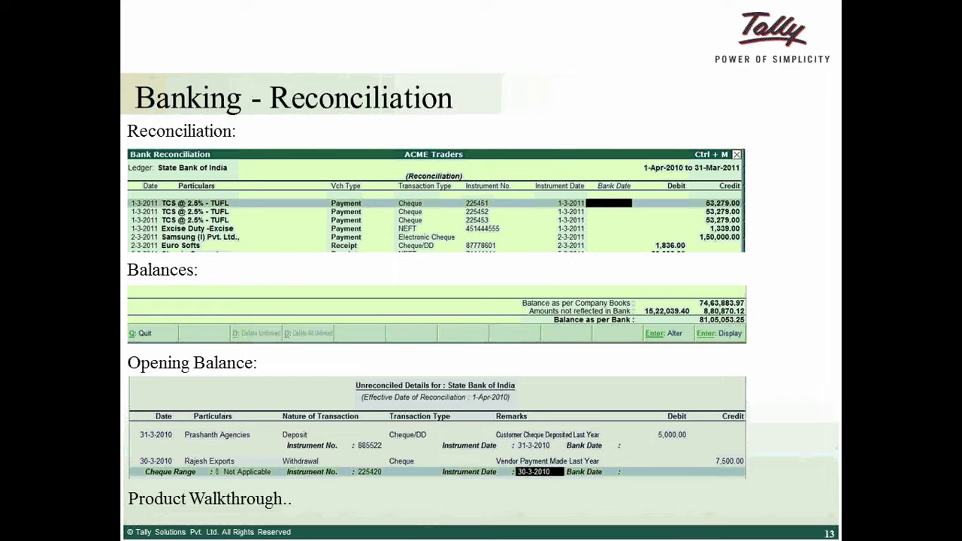
# - Advance to slide 14, 'Banking – Cheque Deposit Slips', and reveal its deposit-slip paragraph
pyautogui.press('Right')
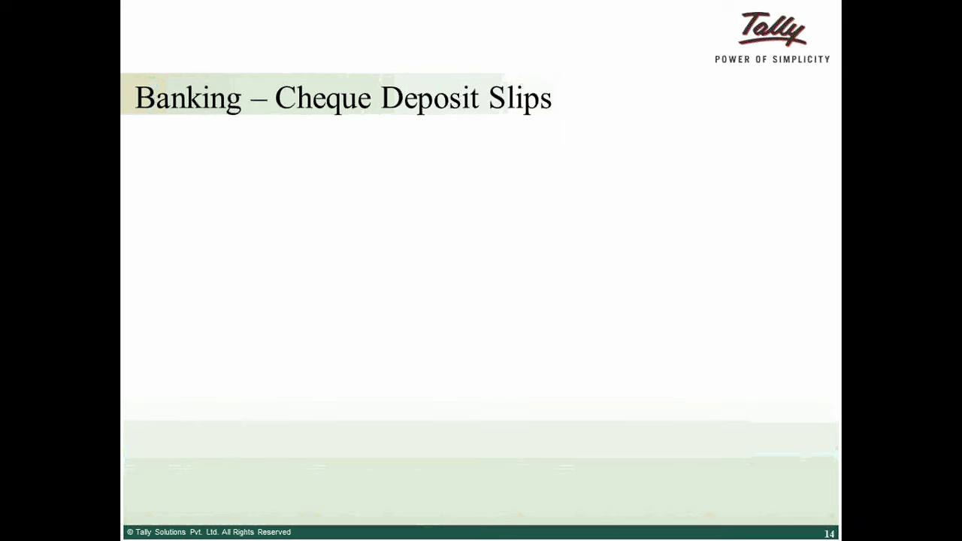
pyautogui.press('Right')
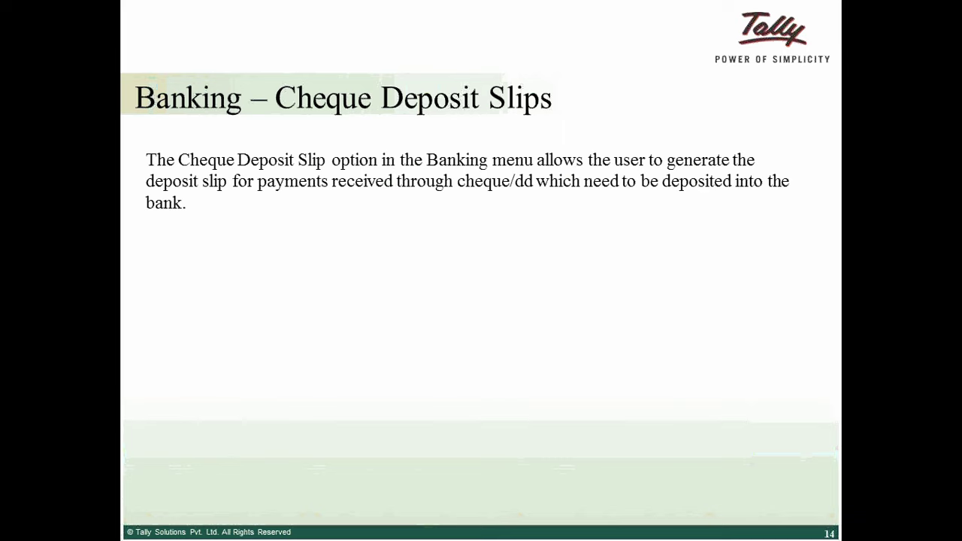
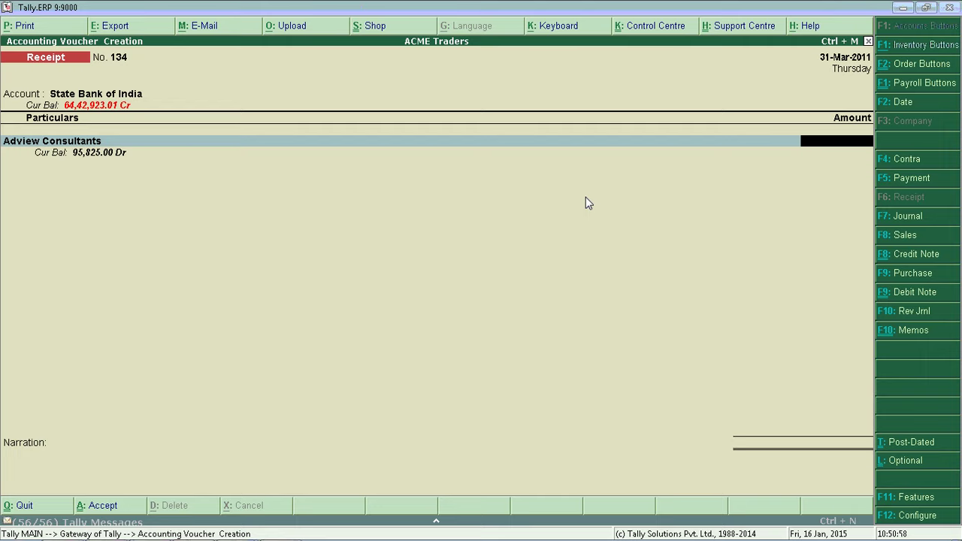
# - Enter 5,000 as the amount received from Adview Consultants on receipt 134
pyautogui.write('5,')
pyautogui.write('000')
# - Apply the 5,000 as On Account in Bill-wise Details
pyautogui.press('Return')
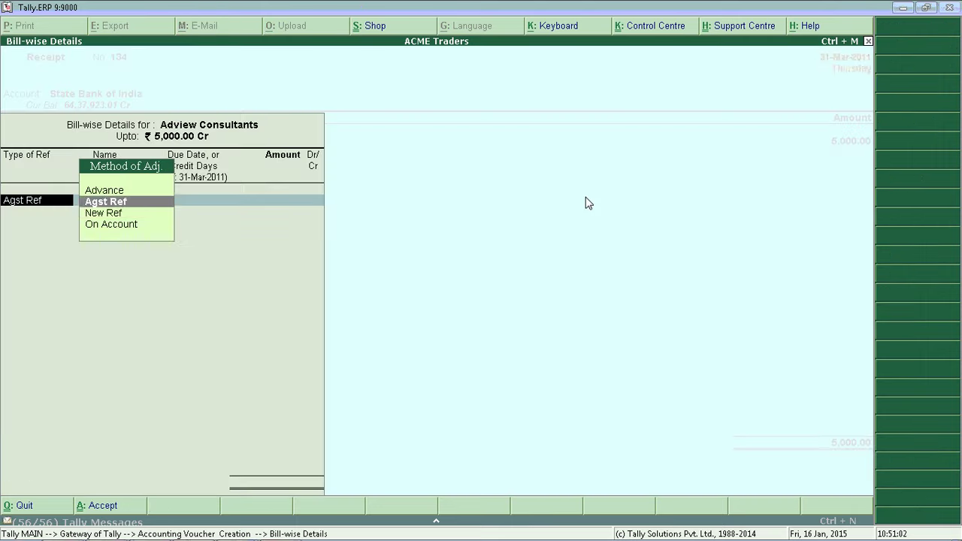
pyautogui.press('Down')
pyautogui.press('Down')
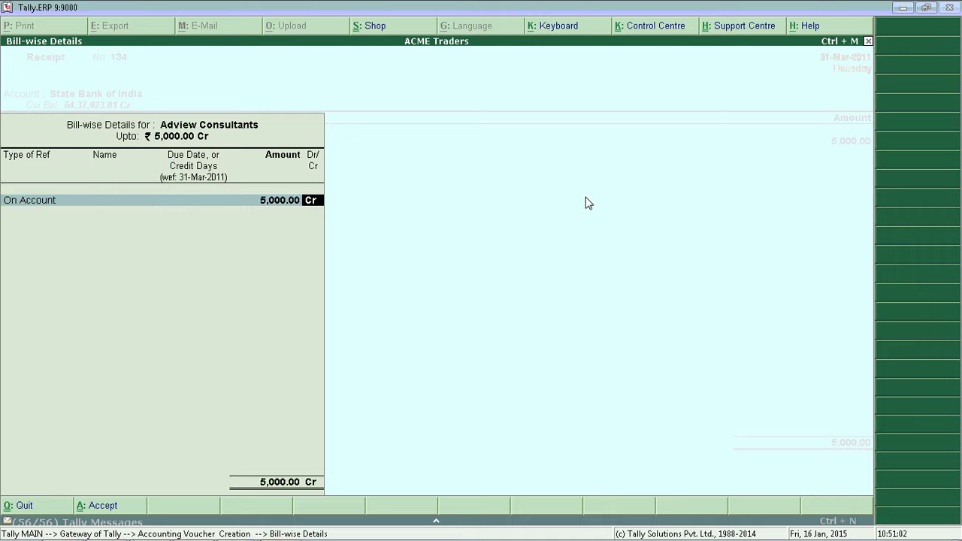
pyautogui.press('Return')
pyautogui.press('Return')
# - Allocate cheque 654654 dated 31-Mar-2011 from HDFC Bank, MG Road, and accept the voucher
pyautogui.press('Return')
pyautogui.press('Return')
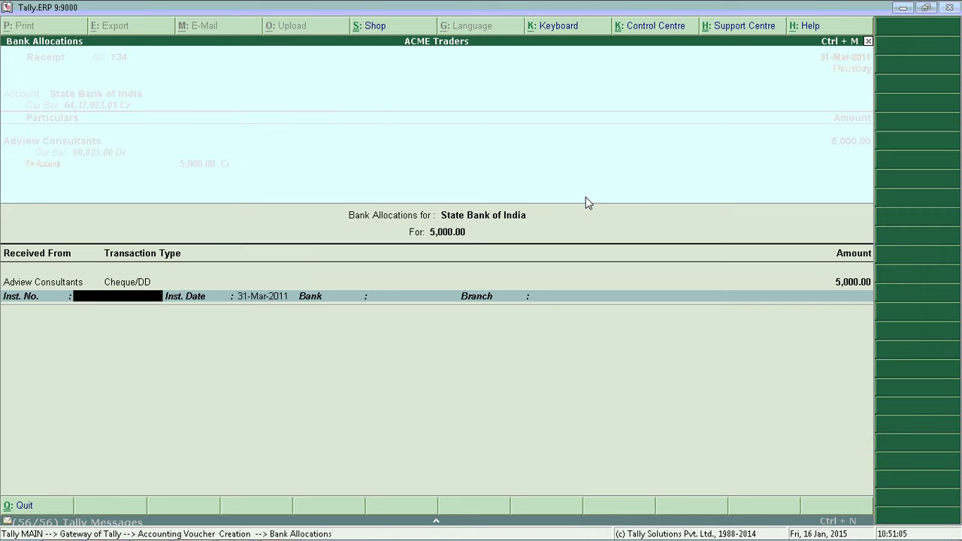
pyautogui.write('654654')
pyautogui.press('Return')
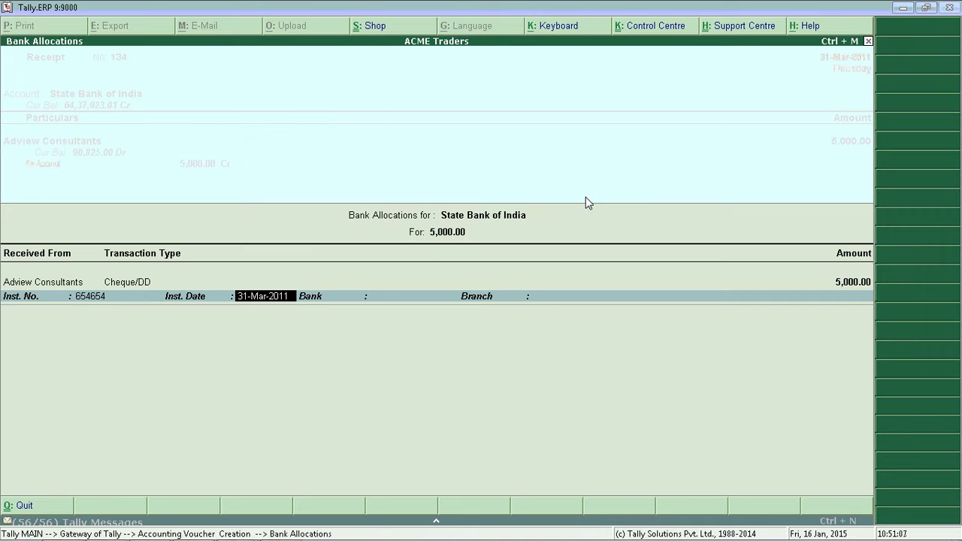
pyautogui.press('Return')
pyautogui.write('HD')
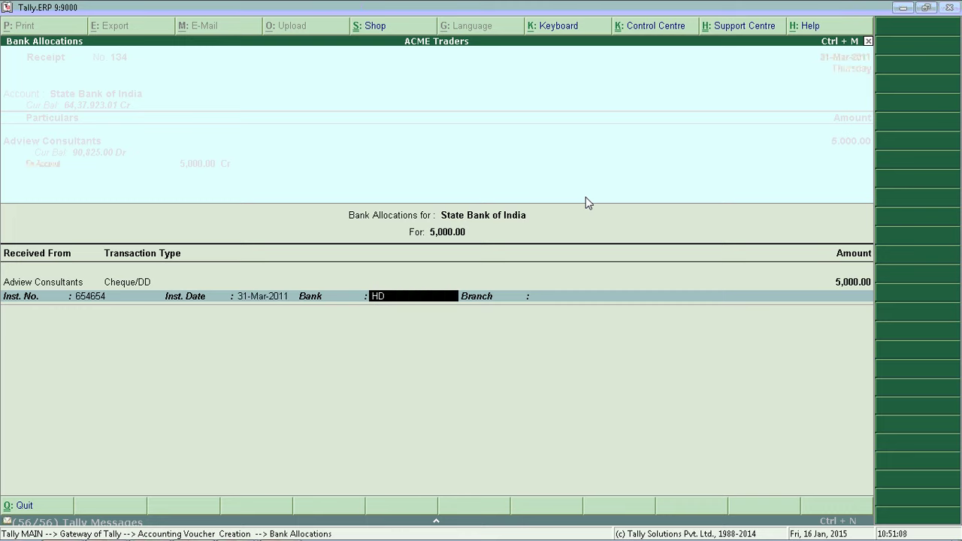
pyautogui.write('FC')
pyautogui.press('Return')
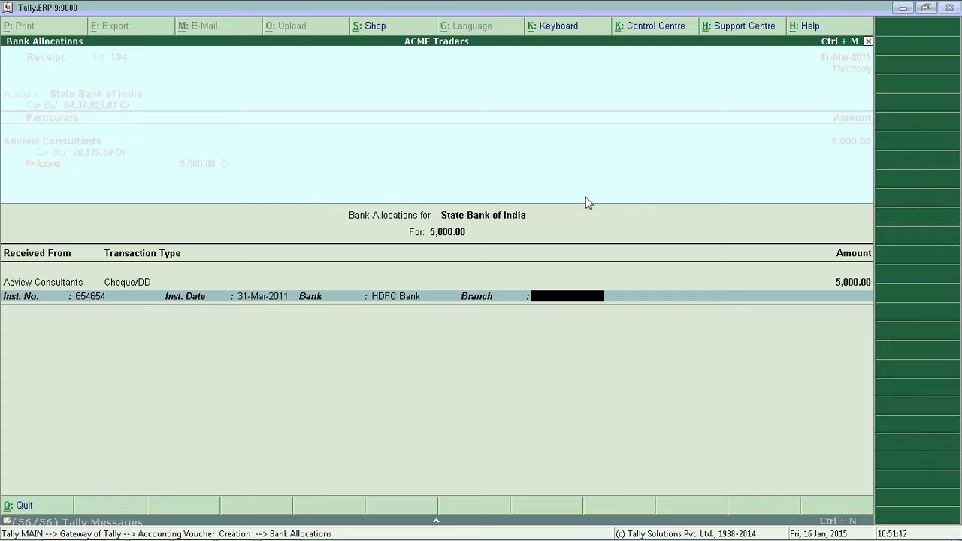
pyautogui.write('MG Road')
pyautogui.press('Return')
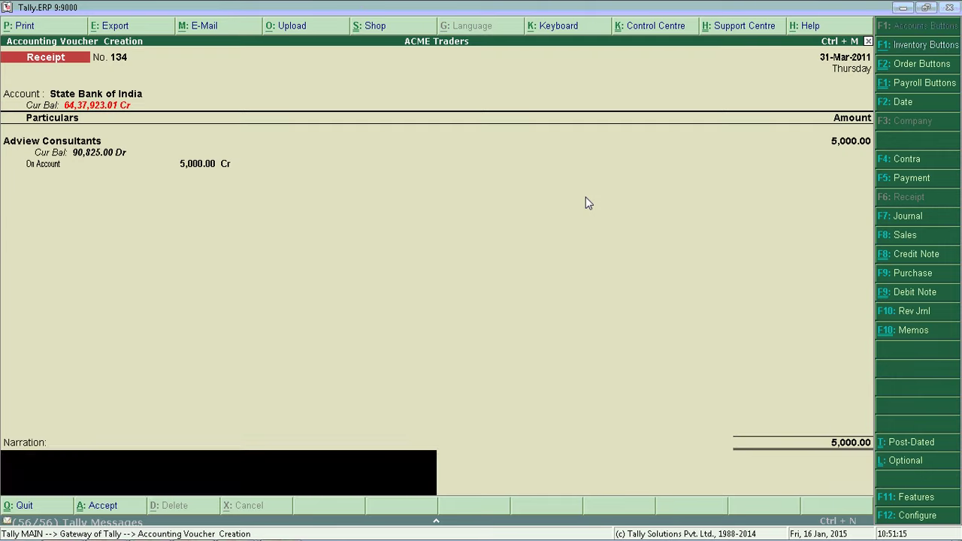
pyautogui.press('Return')
pyautogui.press('Return')
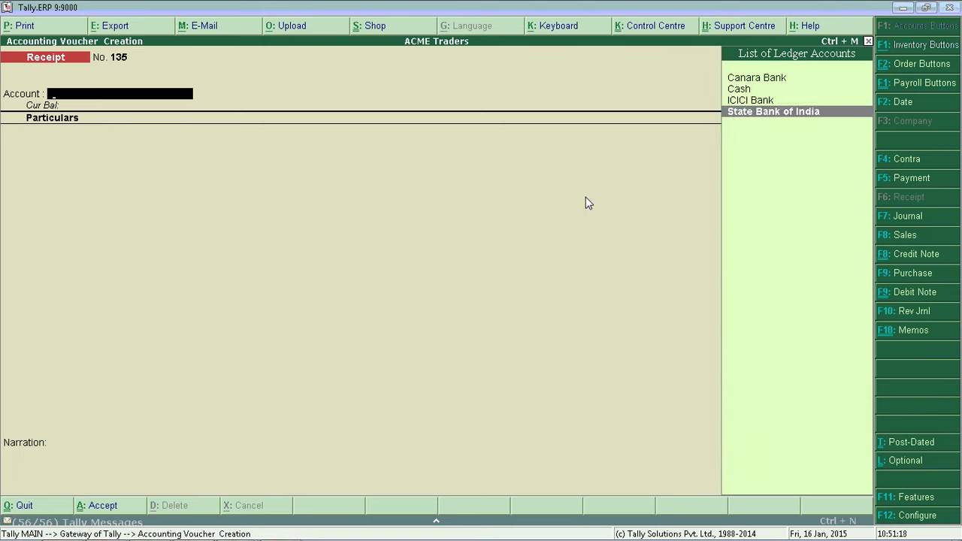
# - Choose TVS Electronics (I) Ltd. as the paying party on receipt 135 into State Bank of India
pyautogui.press('Return')
pyautogui.press('Up')
pyautogui.press('Up')
pyautogui.press('Up')
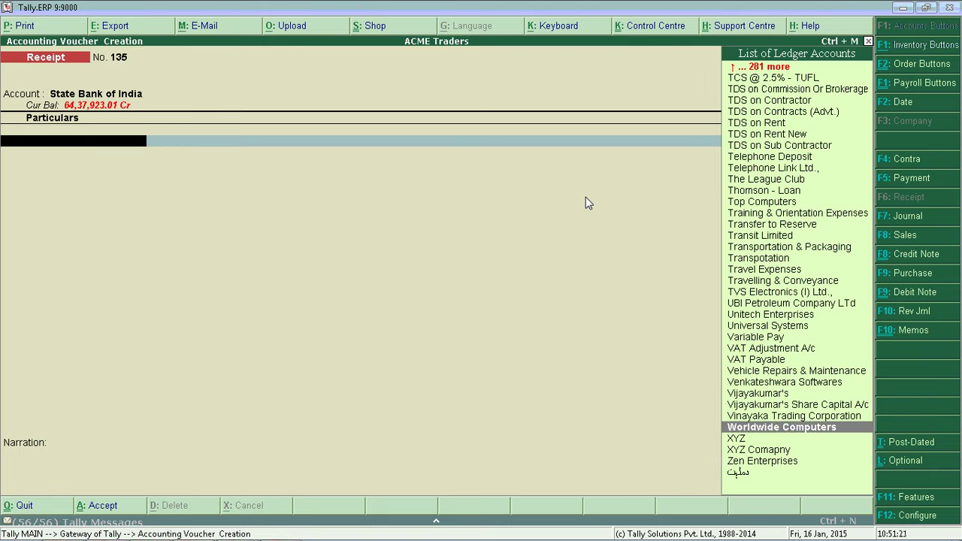
pyautogui.press('Up')
pyautogui.press('Up')
pyautogui.press('Up')
pyautogui.press('Up')
pyautogui.press('Up')
pyautogui.press('Up')
pyautogui.press('Up')
pyautogui.press('Up')
pyautogui.press('Up')
pyautogui.press('Up')
pyautogui.press('Up')
pyautogui.press('Up')
pyautogui.press('Up')
pyautogui.press('Down')
pyautogui.press('Return')
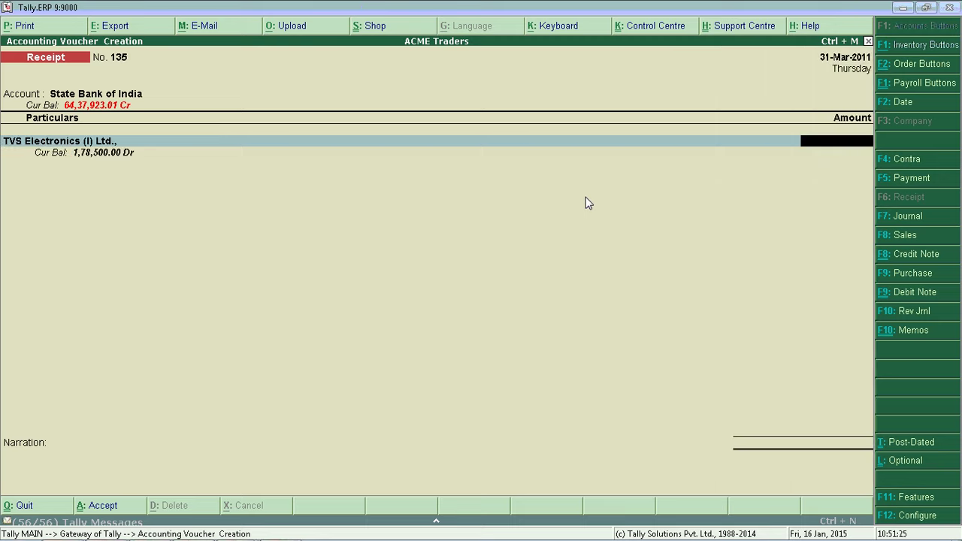
# - Enter 12,500 and apply it On Account
pyautogui.write('12500')
pyautogui.press('Return')
pyautogui.press('Down')
pyautogui.press('Down')
pyautogui.press('Return')
pyautogui.press('Return')
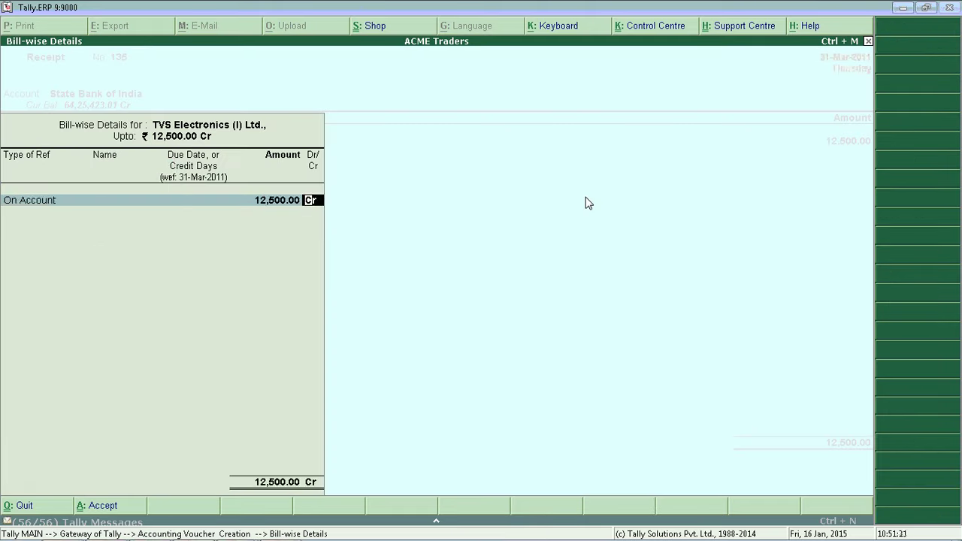
pyautogui.press('Return')
# - Allocate cheque 8745545 from Karnataka Bank, save receipt 135 and return to the Gateway of Tally
pyautogui.press('Return')
pyautogui.press('Return')
pyautogui.press('Return')
pyautogui.write('8')
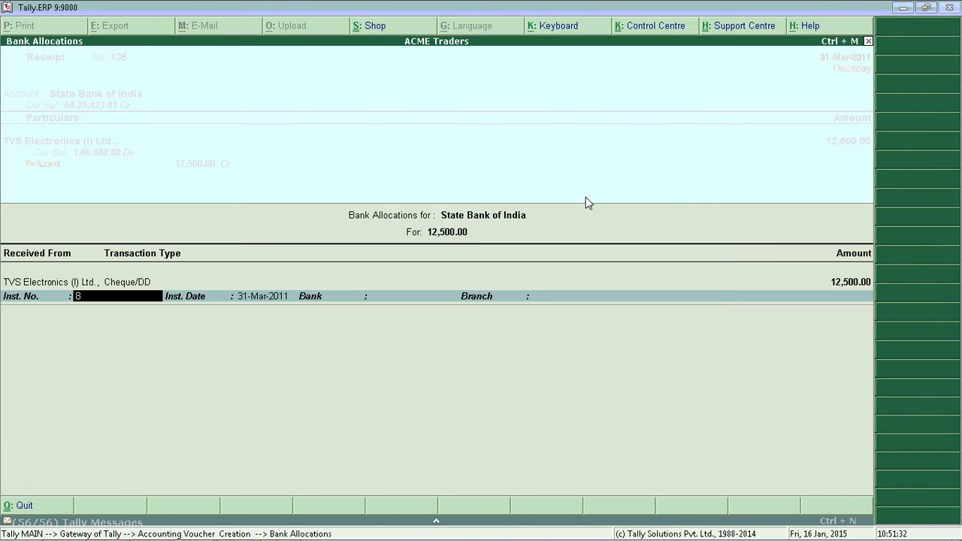
pyautogui.write('745')
pyautogui.press('Return')
pyautogui.write('=')
pyautogui.press('BackSpace')
pyautogui.press('BackSpace')
pyautogui.write('545')
pyautogui.press('Return')
pyautogui.press('Return')
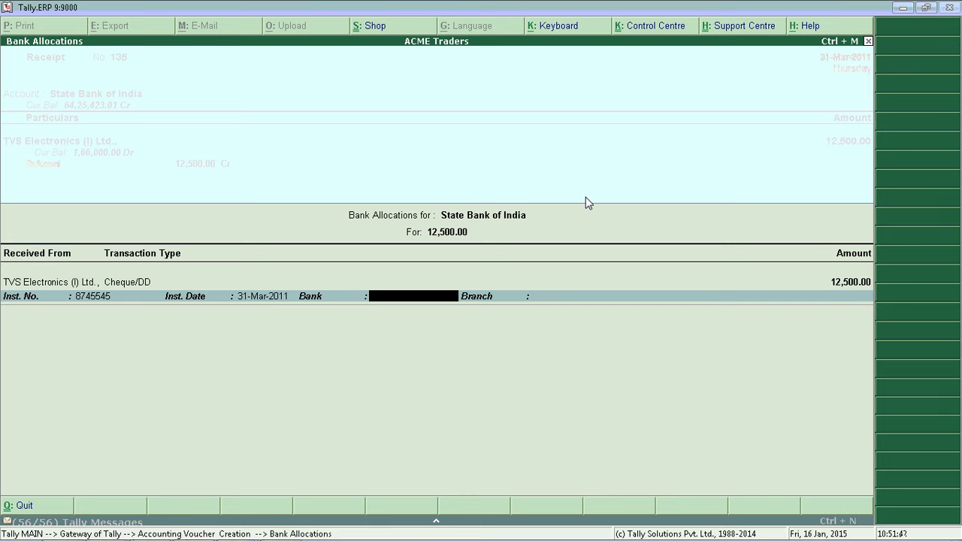
pyautogui.write('Karnataka Bank')
pyautogui.press('Return')
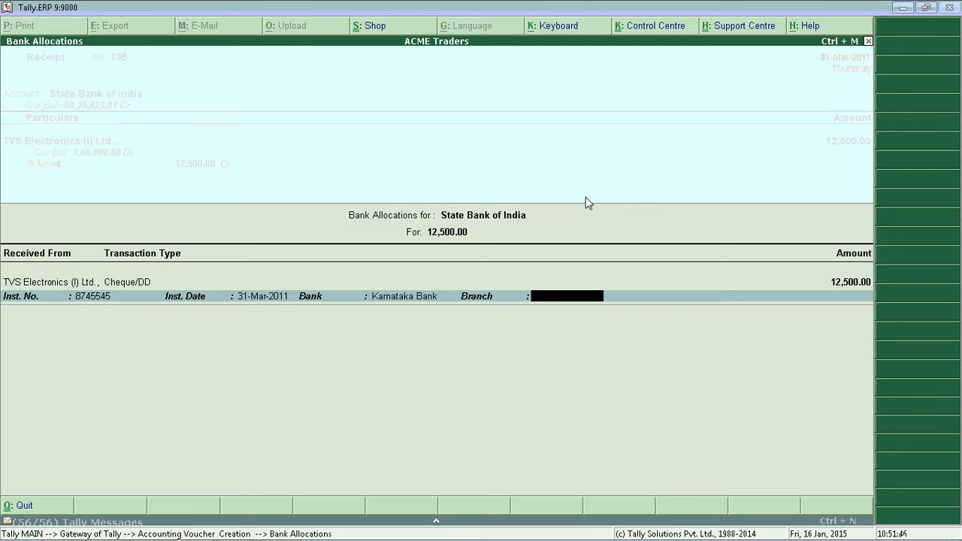
pyautogui.press('Return')
pyautogui.press('Return')
pyautogui.press('Return')
pyautogui.press('Return')
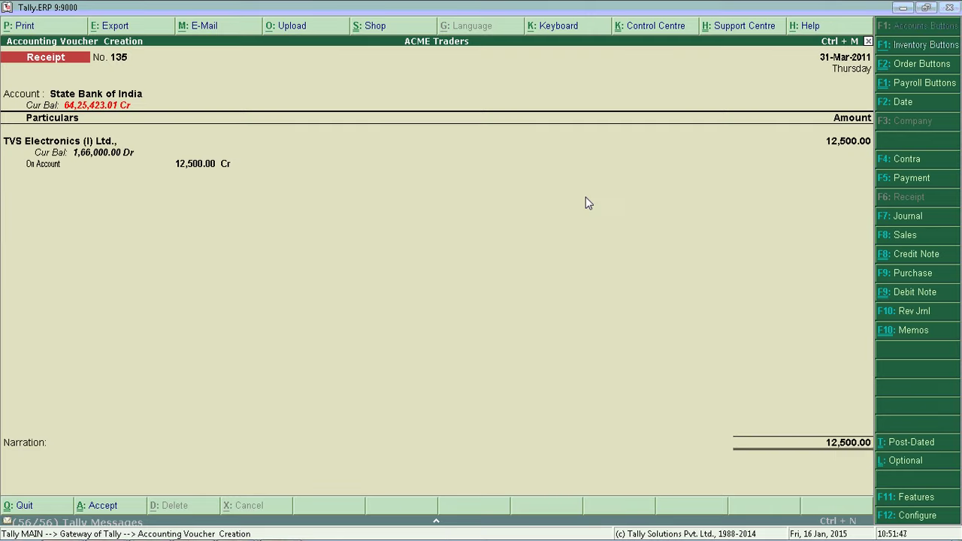
pyautogui.press('Escape')
pyautogui.press('Return')
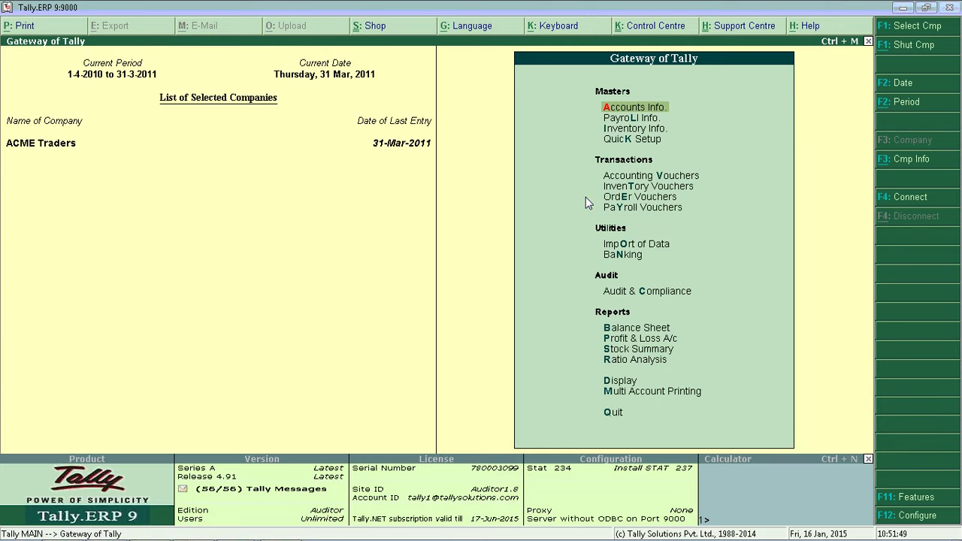
# - Open State Bank of India's Cheque Deposit Slip and browse its six cheques totalling 4,43,735.00
pyautogui.press('Down')
pyautogui.press('Down')
pyautogui.press('Down')
pyautogui.press('Down')
pyautogui.press('Down')
pyautogui.press('Down')
pyautogui.press('Down')
pyautogui.press('Down')
pyautogui.press('Down')
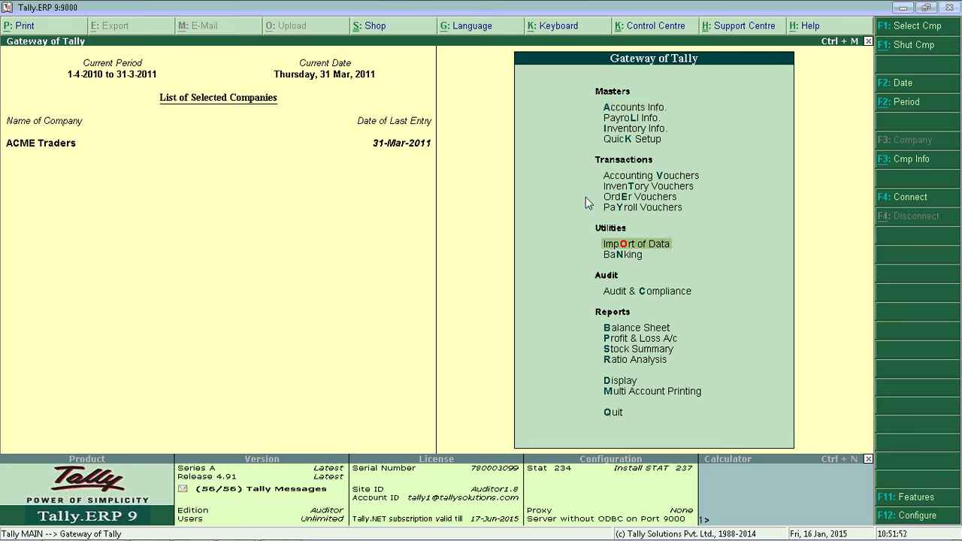
pyautogui.press('Return')
pyautogui.press('Down')
pyautogui.press('Down')
pyautogui.press('Down')
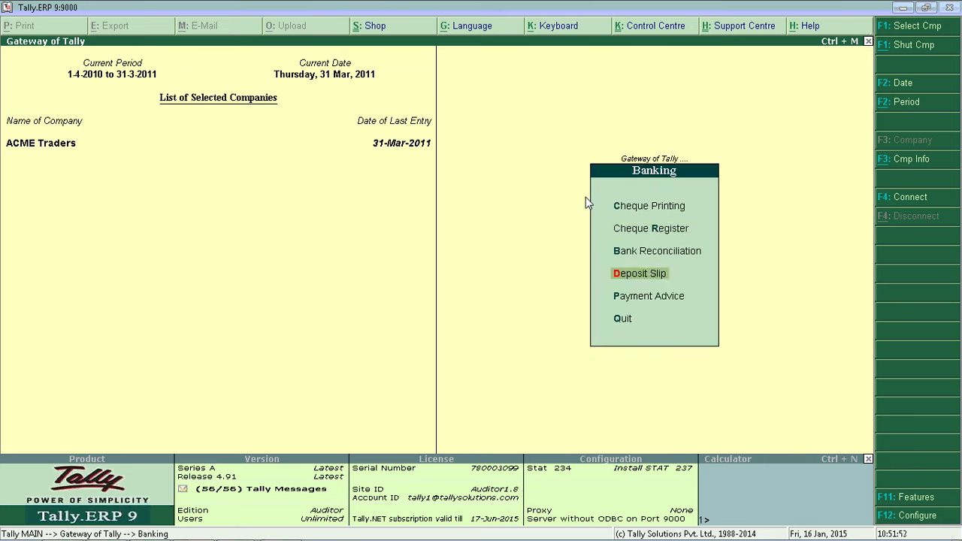
pyautogui.press('Return')
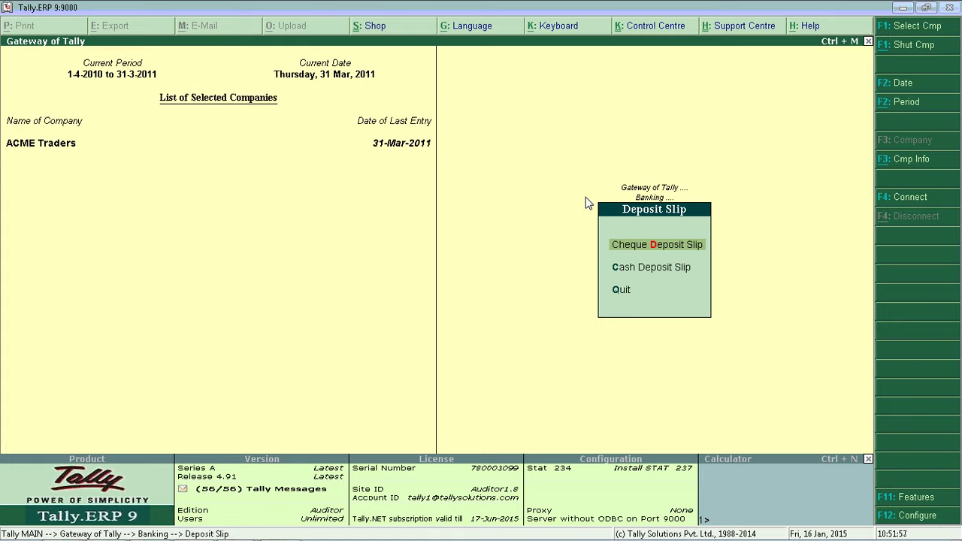
pyautogui.press('Return')
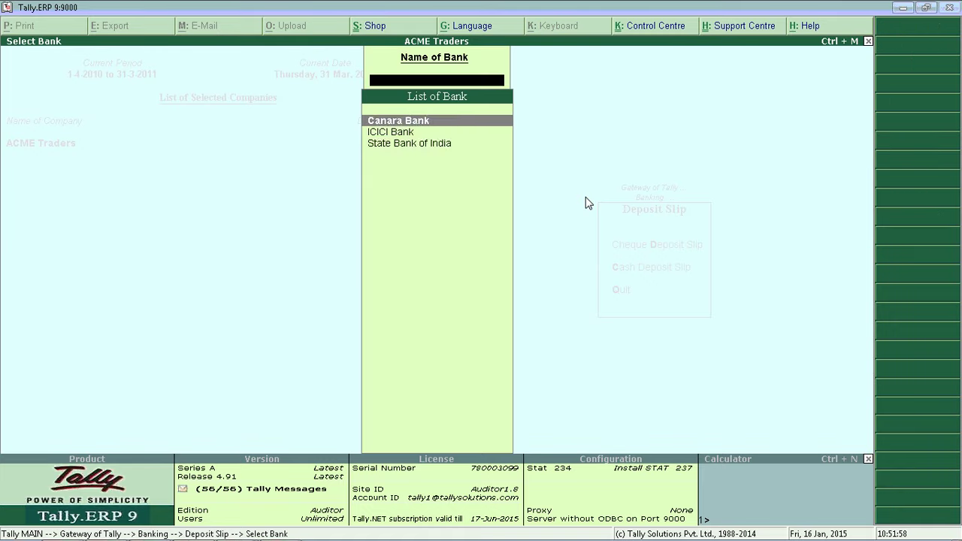
pyautogui.press('Down')
pyautogui.press('Down')
pyautogui.press('Return')
pyautogui.press('Down')
pyautogui.press('Down')
pyautogui.press('Down')
pyautogui.press('Down')
pyautogui.press('Down')
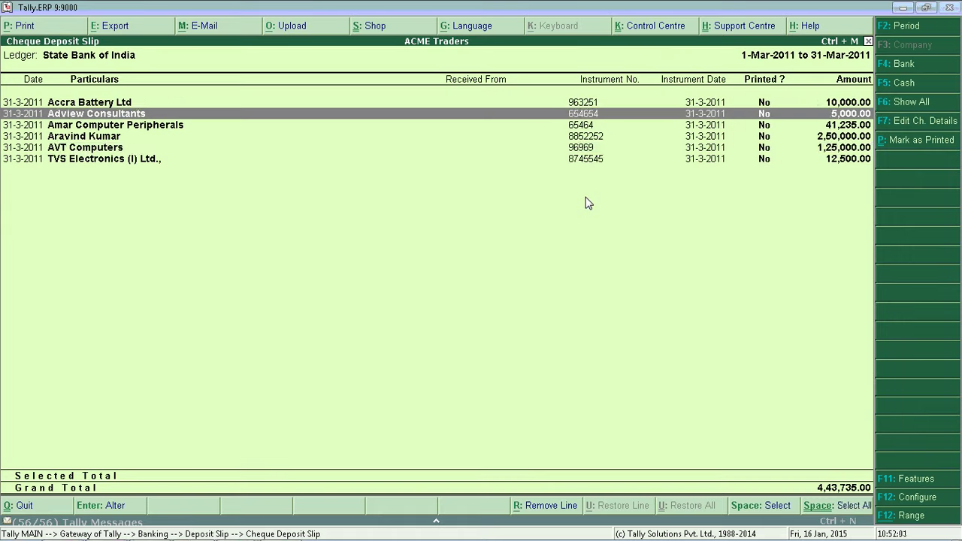
pyautogui.press('Up')
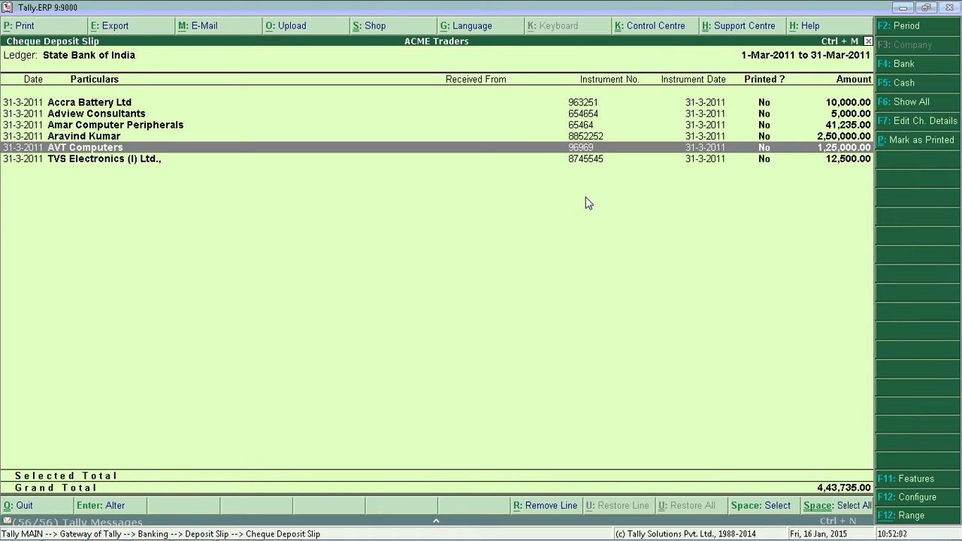
pyautogui.press('Up')
pyautogui.press('Up')
pyautogui.press('Up')
pyautogui.press('Up')
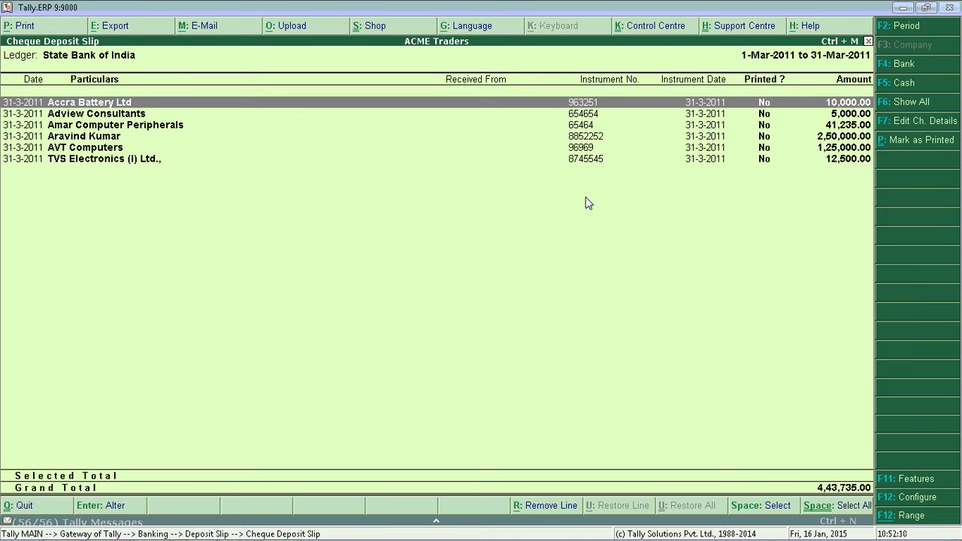
pyautogui.press('Down')
pyautogui.press('Down')
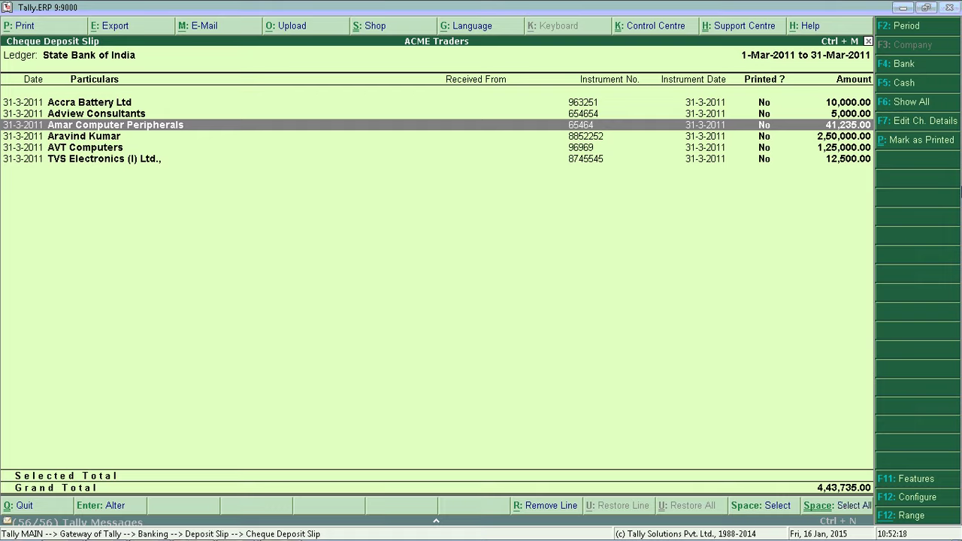
# - Filter the slip lines to Instrument No. equal to 65464, leaving Amar Computer Peripherals' 41,235.00 cheque
pyautogui.hotkey('alt', 'F12')
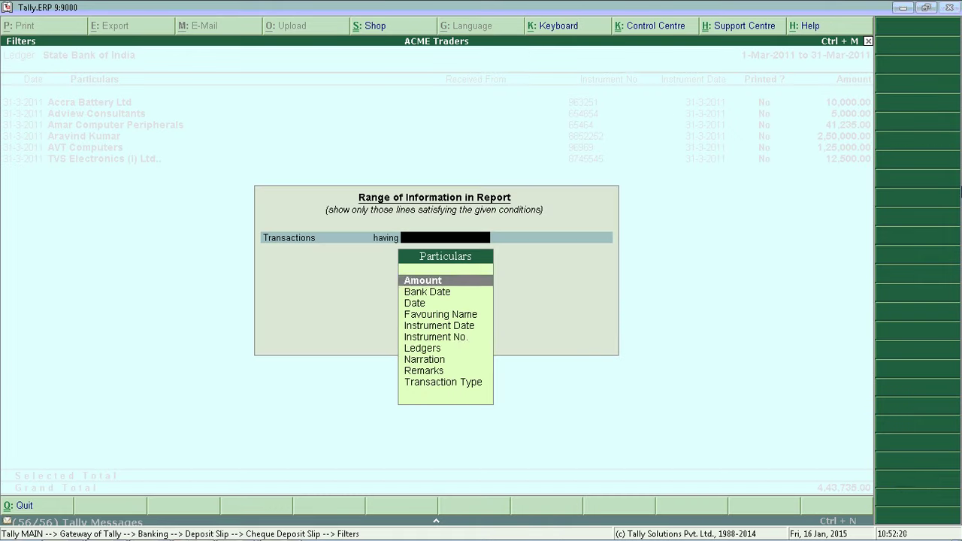
pyautogui.press('Down')
pyautogui.press('Down')
pyautogui.press('Down')
pyautogui.press('Down')
pyautogui.press('Down')
pyautogui.press('Down')
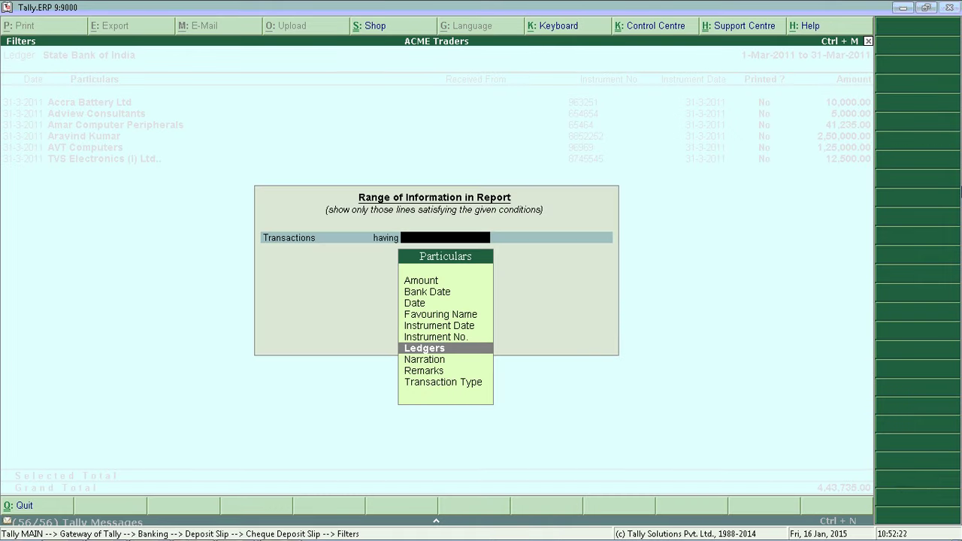
pyautogui.press('Up')
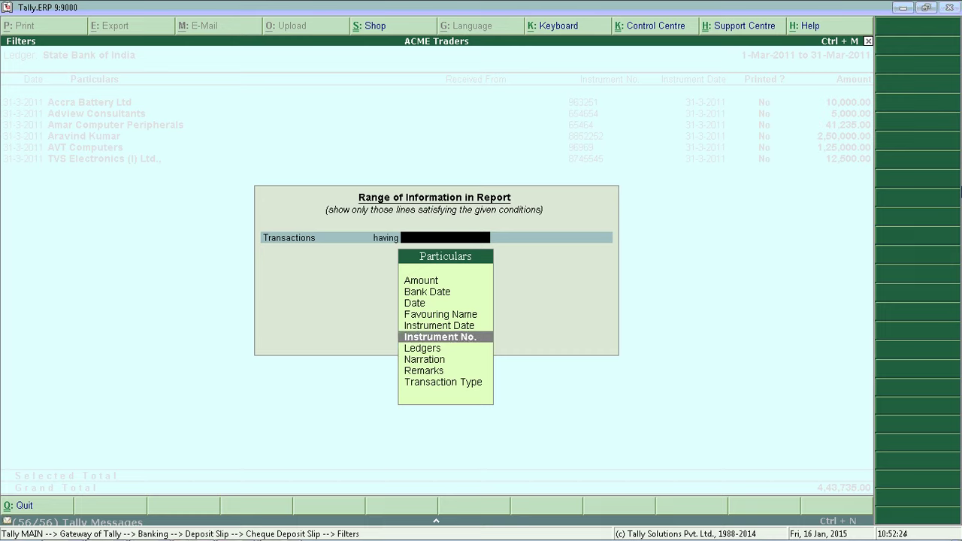
pyautogui.press('Return')
pyautogui.press('Down')
pyautogui.press('Down')
pyautogui.press('Down')
pyautogui.press('Down')
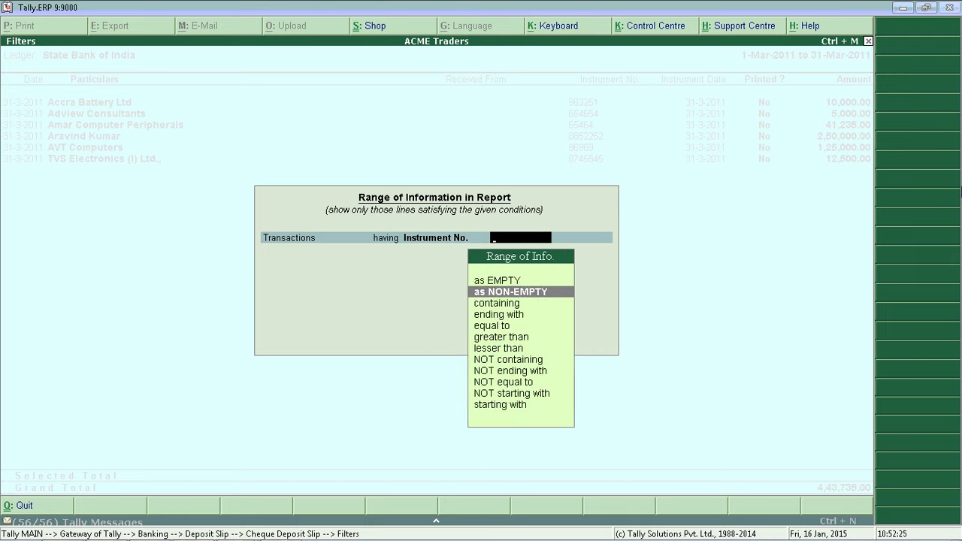
pyautogui.press('Return')
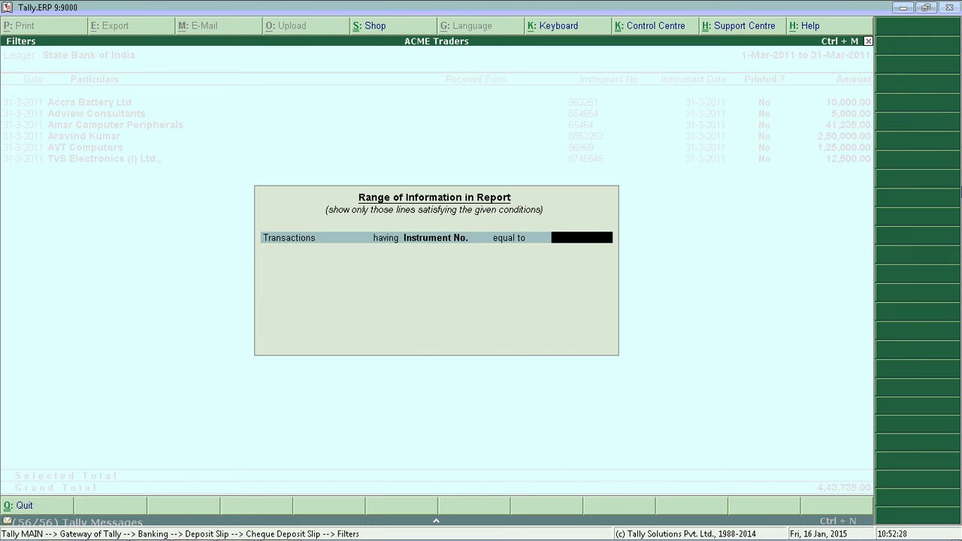
pyautogui.write('65464')
pyautogui.press('Return')
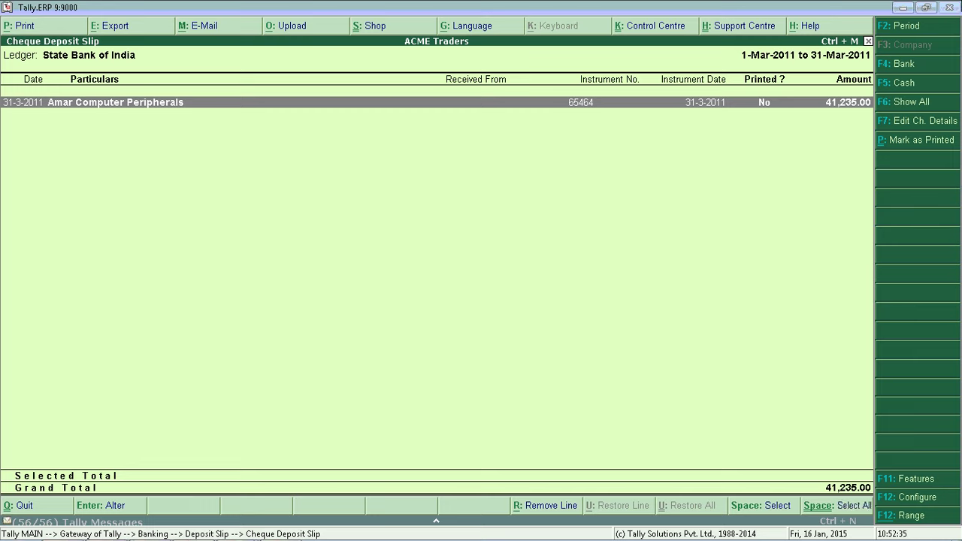
# - Inspect the cheque details and receipt voucher, returning to the full list of six cheques
pyautogui.click(909, 120)
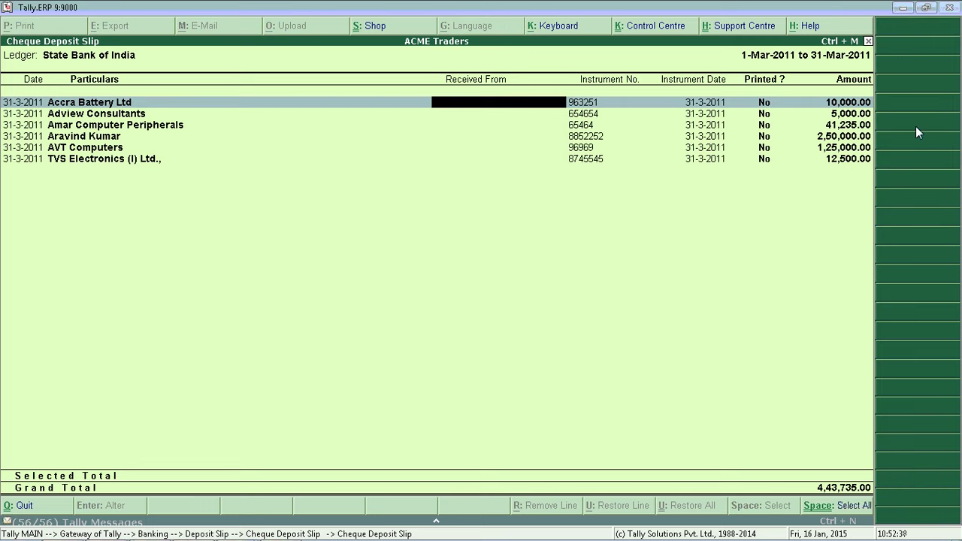
pyautogui.press('Escape')
pyautogui.press('Return')
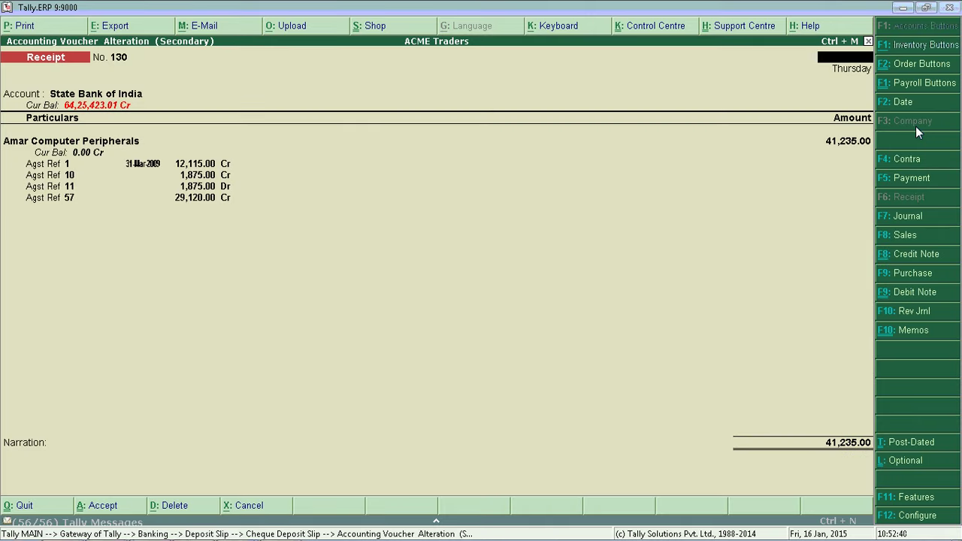
pyautogui.press('Escape')
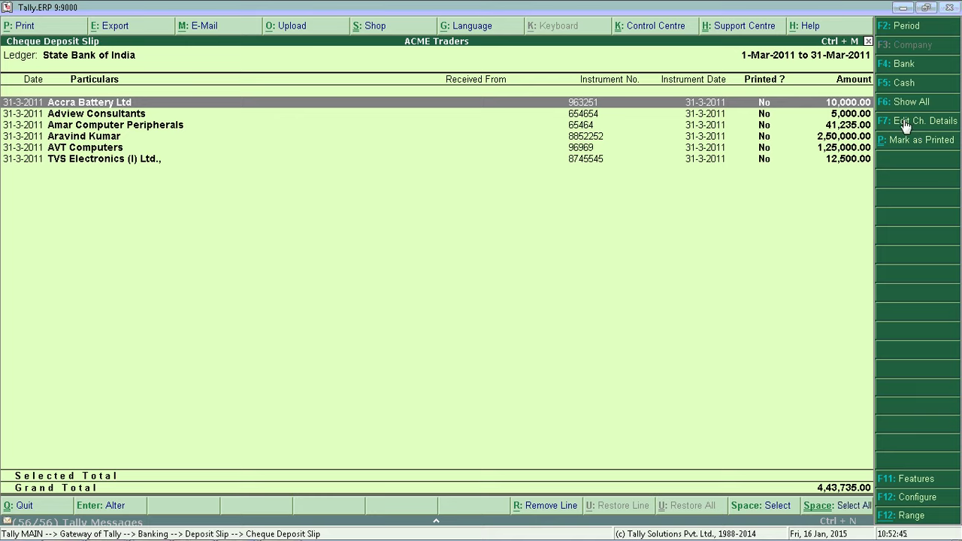
pyautogui.click(904, 122)
pyautogui.press('Down')
pyautogui.press('Down')
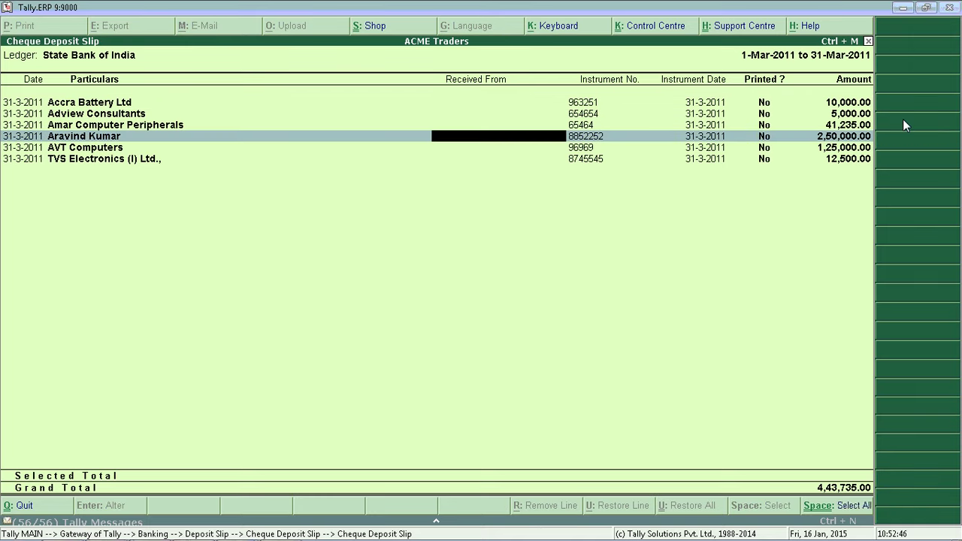
pyautogui.press('Up')
pyautogui.press('Up')
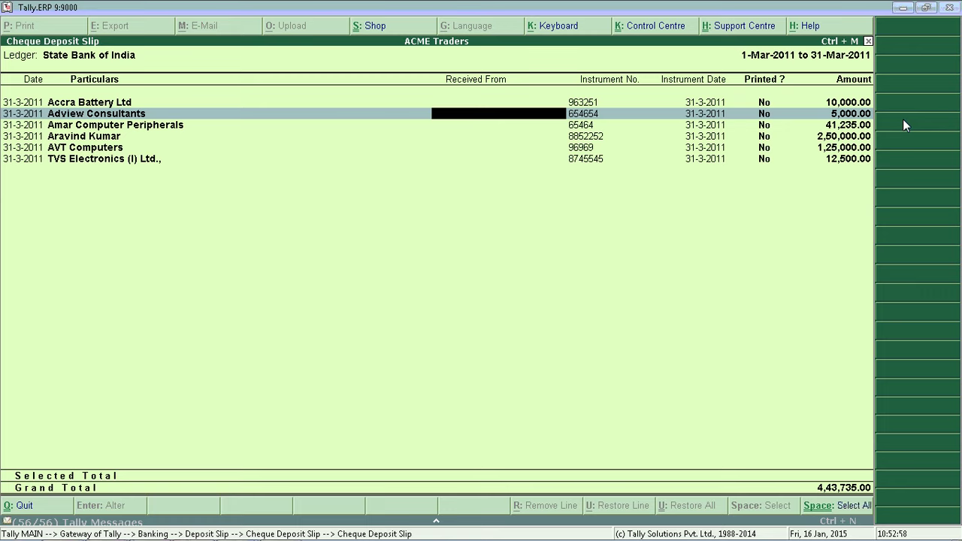
pyautogui.press('Escape')
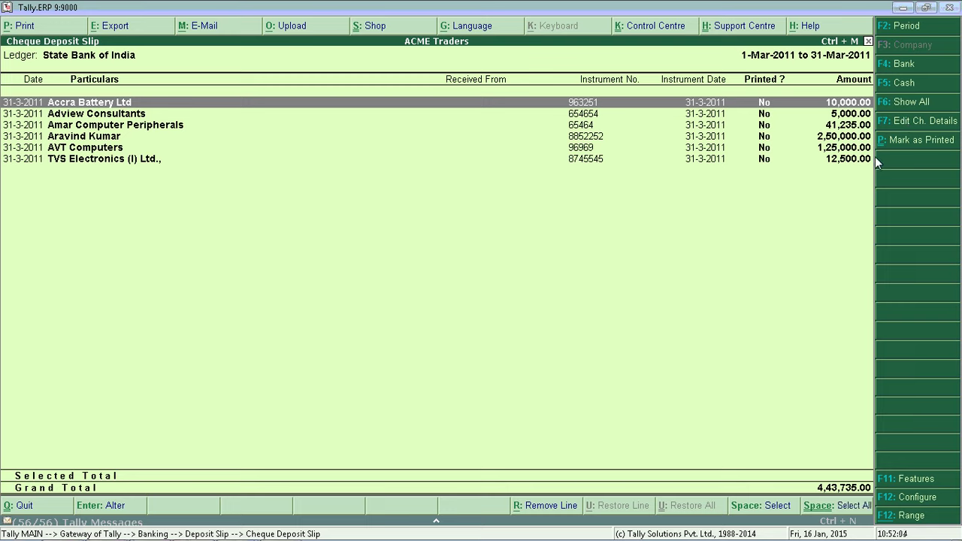
pyautogui.press('Down')
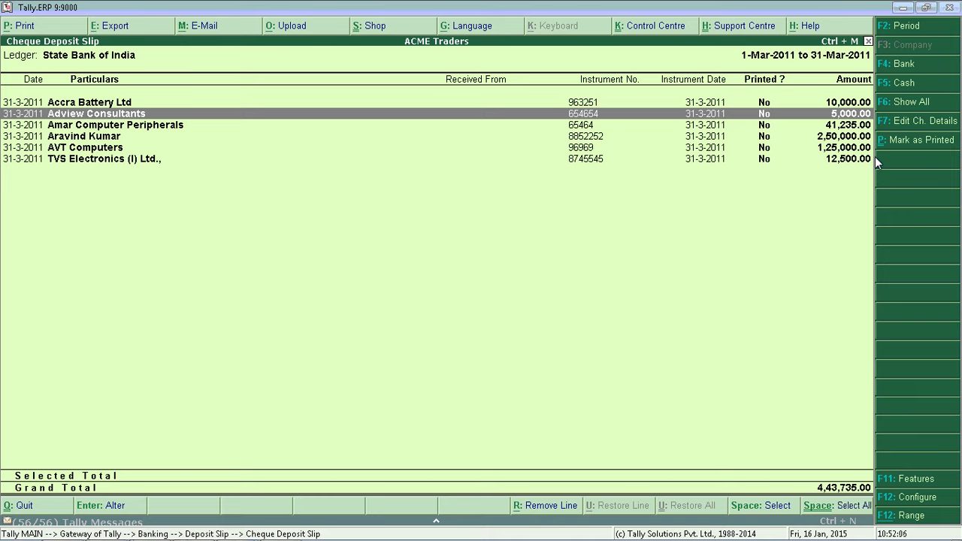
# - Select all six cheques for the deposit slip
pyautogui.press('space')
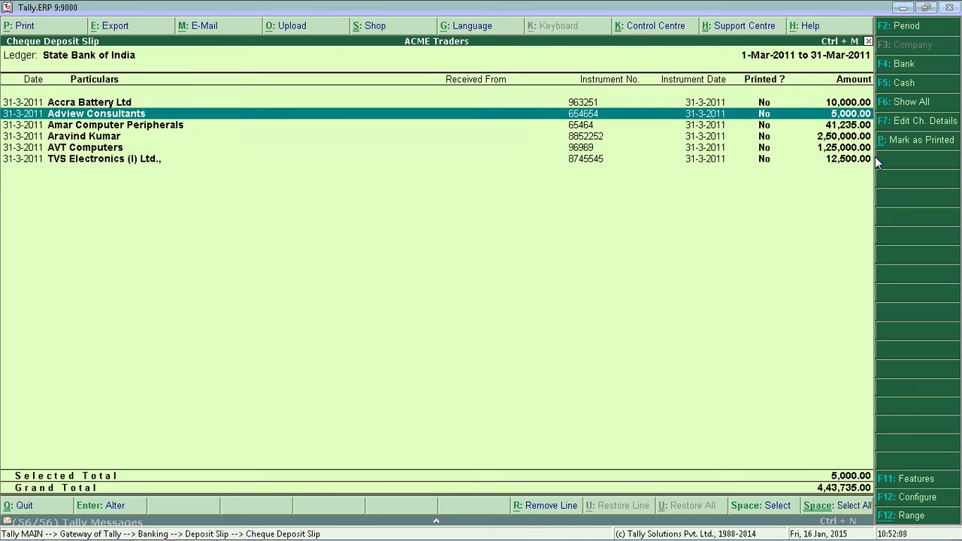
pyautogui.hotkey('alt', 'p')
pyautogui.press('Return')
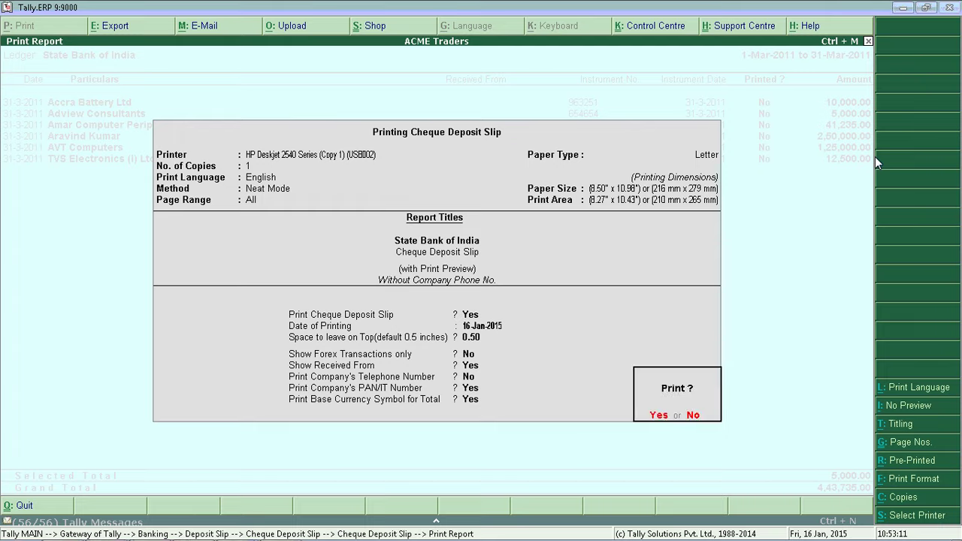
pyautogui.press('Escape')
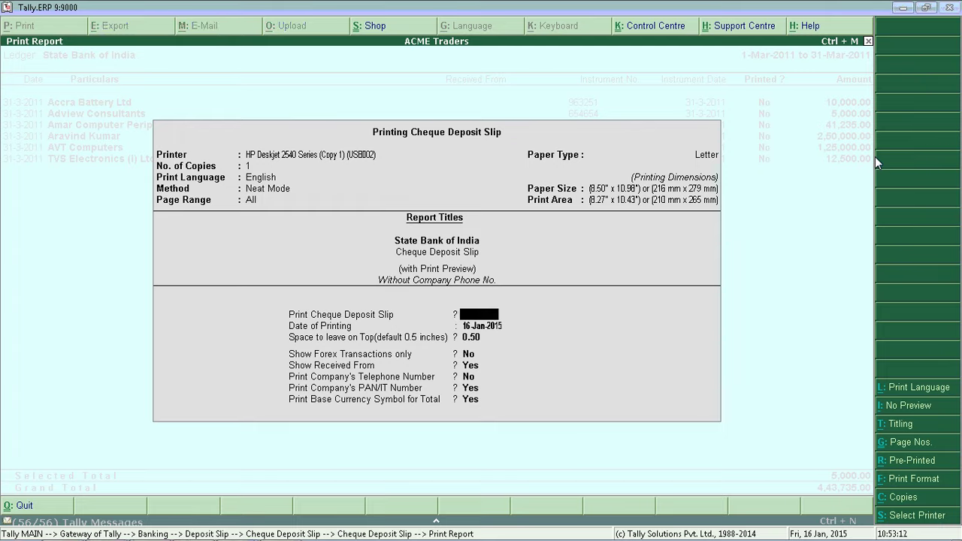
pyautogui.press('Escape')
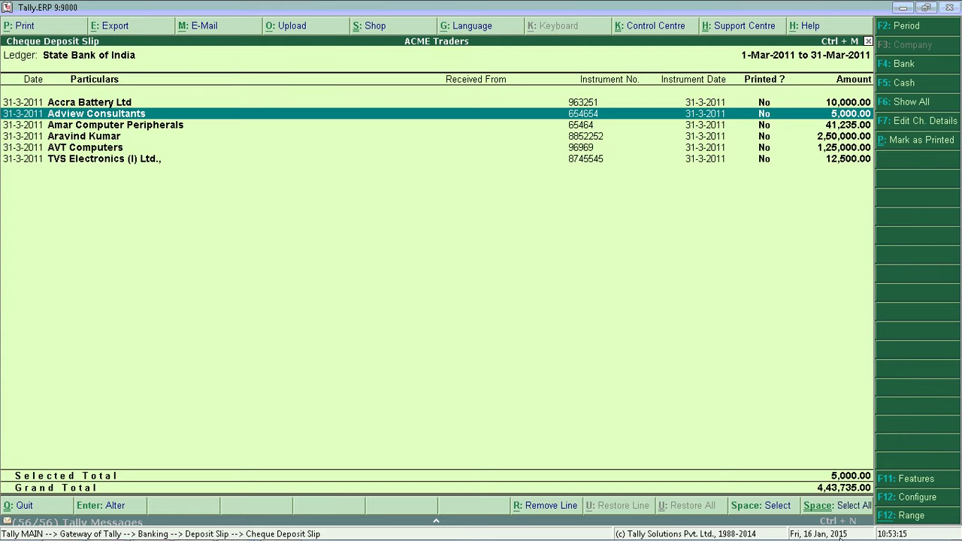
pyautogui.click(844, 508)
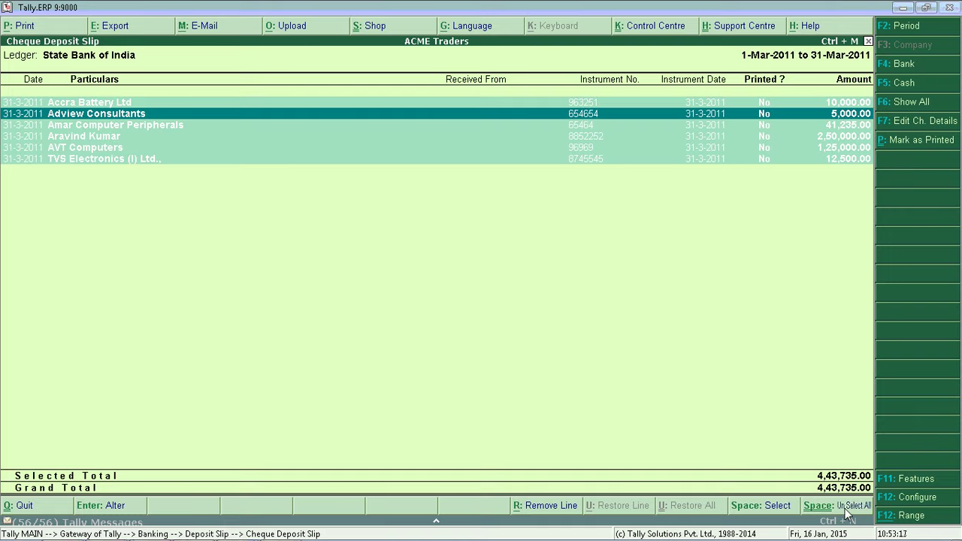
# - Set the slip's printing date to 31-3-2011 and include the company telephone number
pyautogui.hotkey('alt', 'p')
pyautogui.press('Return')
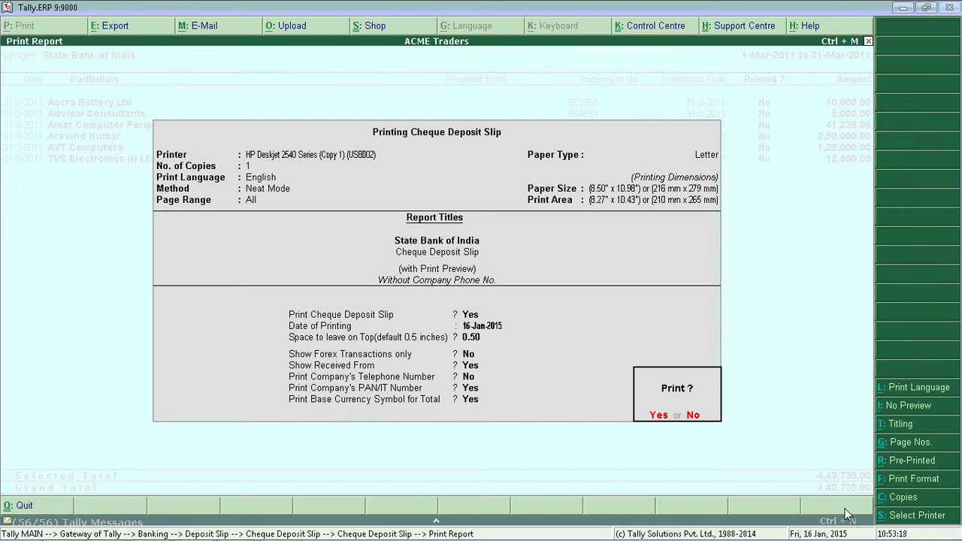
pyautogui.press('n')
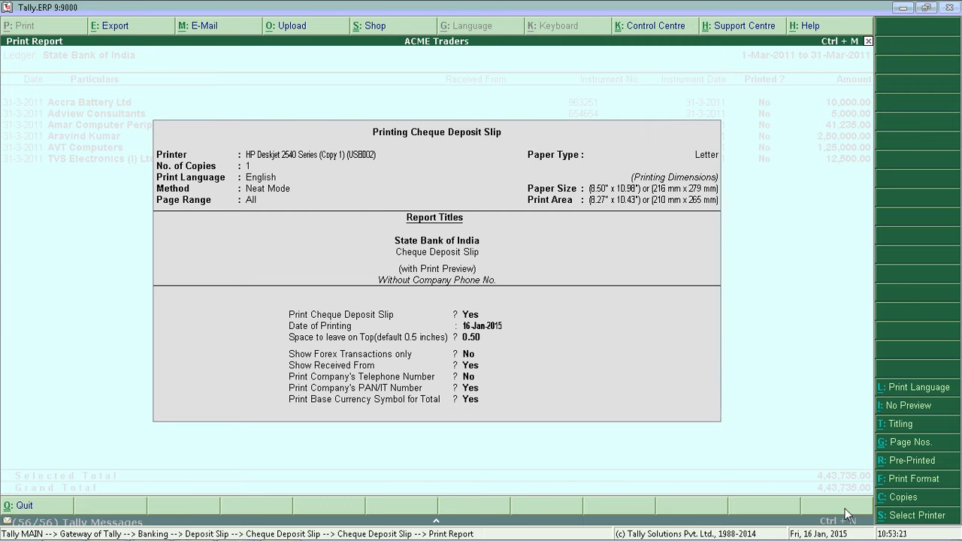
pyautogui.press('Return')
pyautogui.write('31-3')
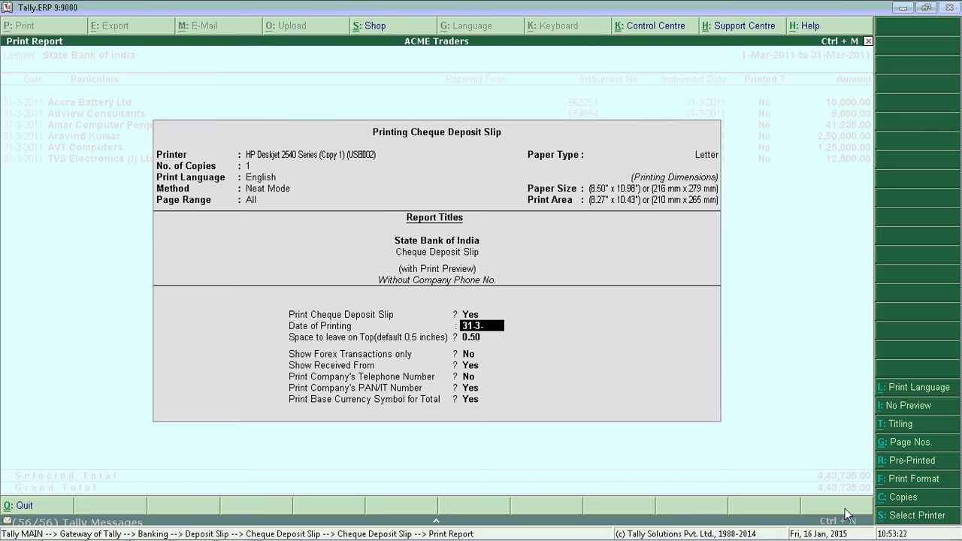
pyautogui.write('-2011')
pyautogui.press('Return')
pyautogui.press('Return')
pyautogui.press('Return')
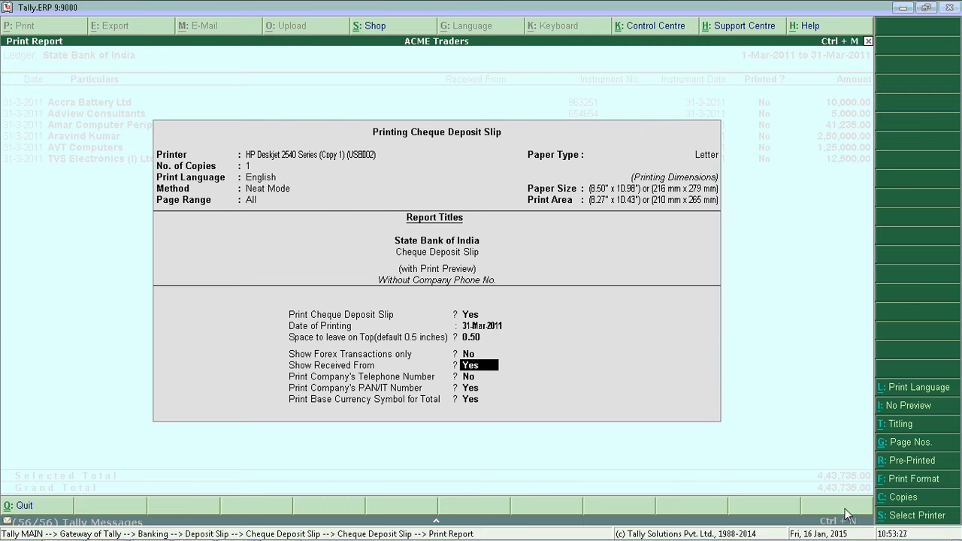
pyautogui.press('Return')
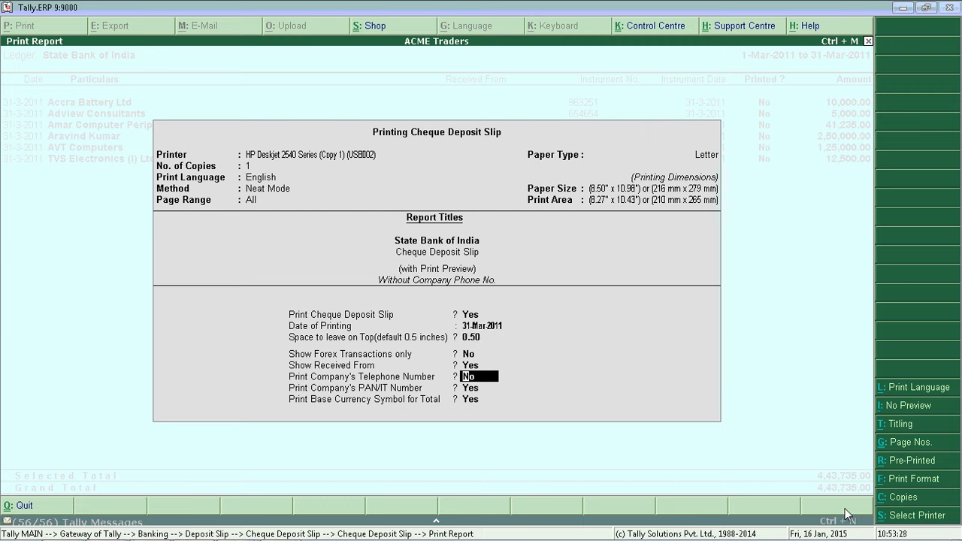
pyautogui.write('y')
pyautogui.press('Return')
pyautogui.press('Return')
pyautogui.press('Return')
# - Preview the State Bank of India pay-in slip of six cheques totalling 4,43,735.00, then close it
pyautogui.hotkey('alt', 'z')
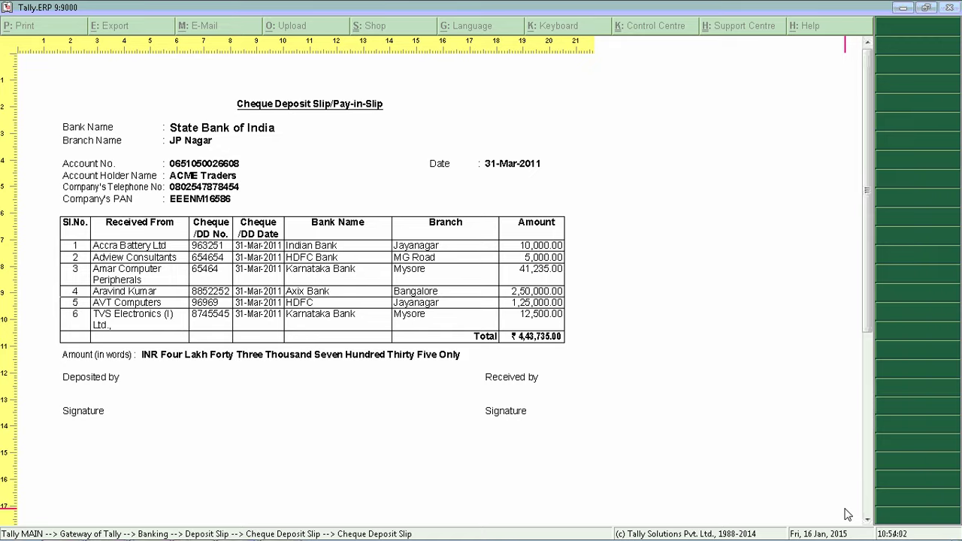
pyautogui.press('Return')
pyautogui.press('Escape')
pyautogui.press('Escape')
pyautogui.press('Escape')
pyautogui.press('Escape')
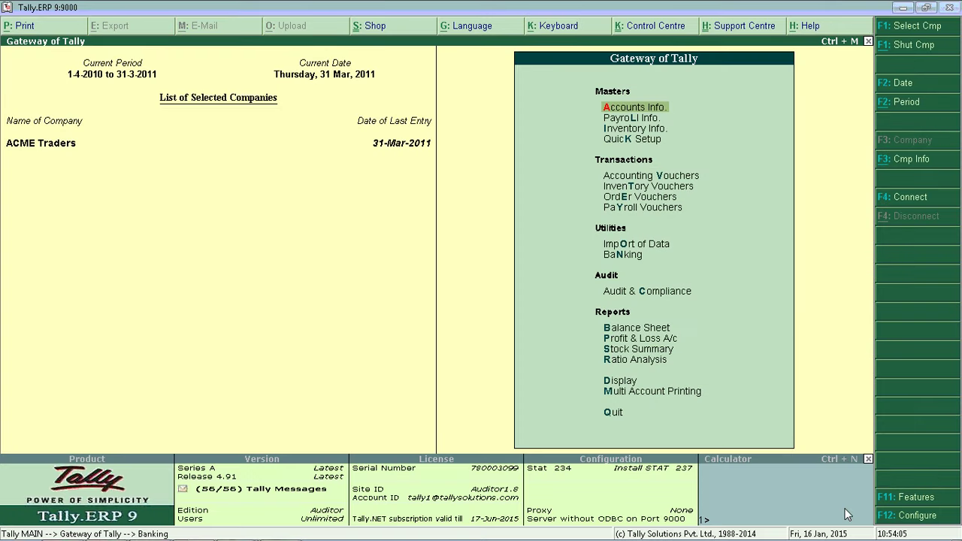
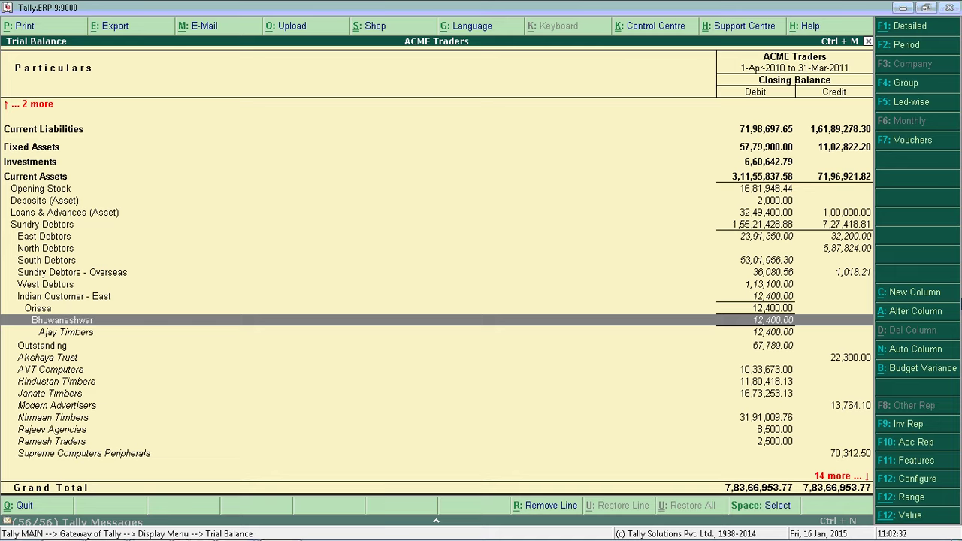
# - Select Ajay Timbers under Bhuwaneshwar in the Trial Balance and open its Ledger Alteration screen
pyautogui.press('Down')
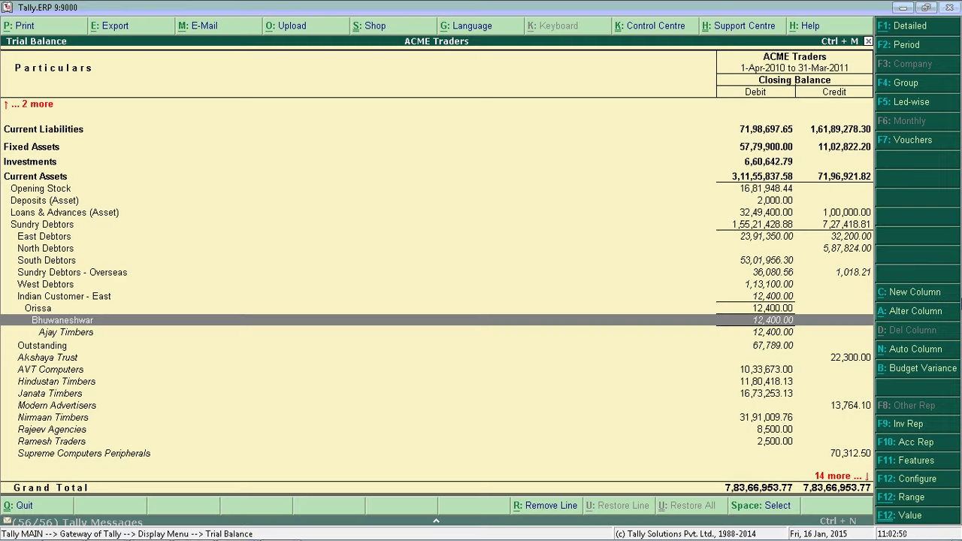
pyautogui.click(38, 308)
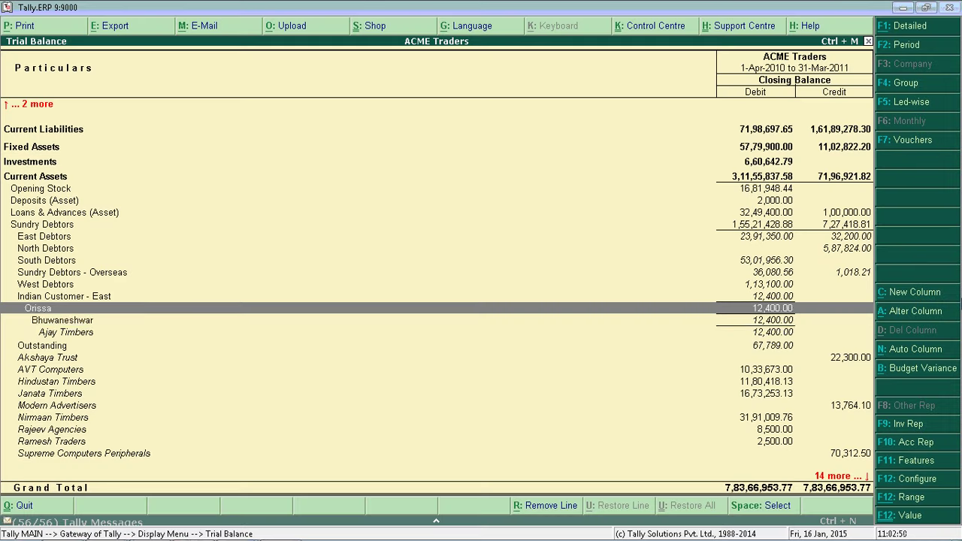
pyautogui.click(63, 320)
pyautogui.click(67, 332)
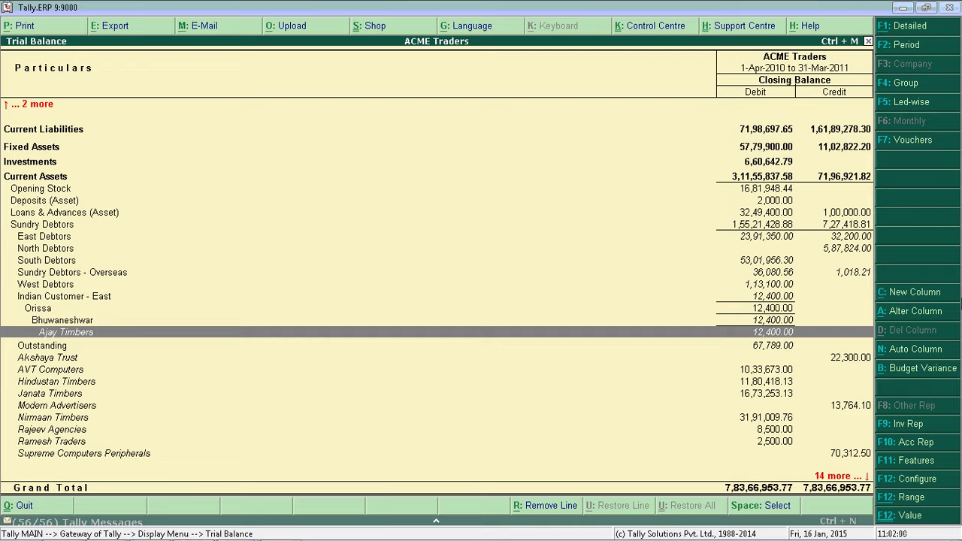
pyautogui.hotkey('ctrl', 'Return')
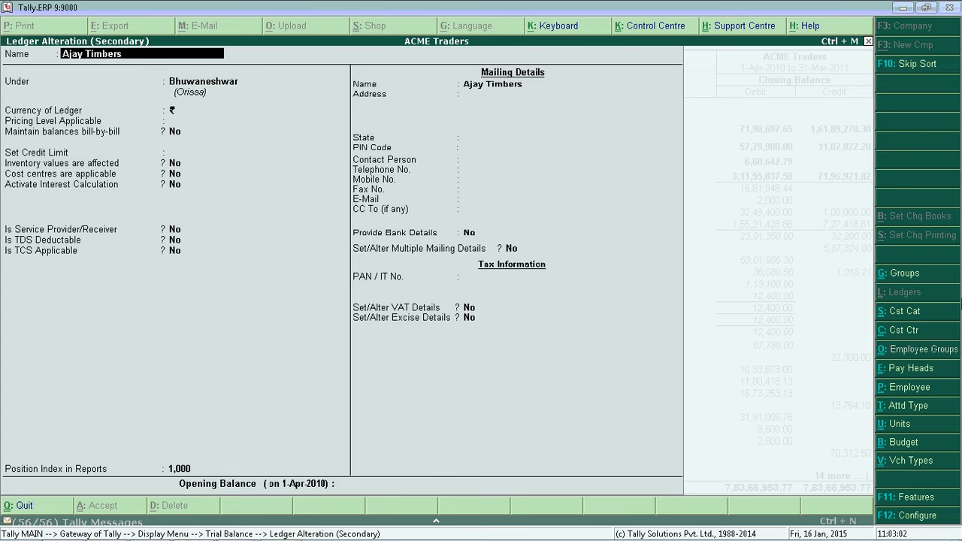
# - Change Ajay Timbers' group to Cuttack and save the ledger
pyautogui.press('Return')
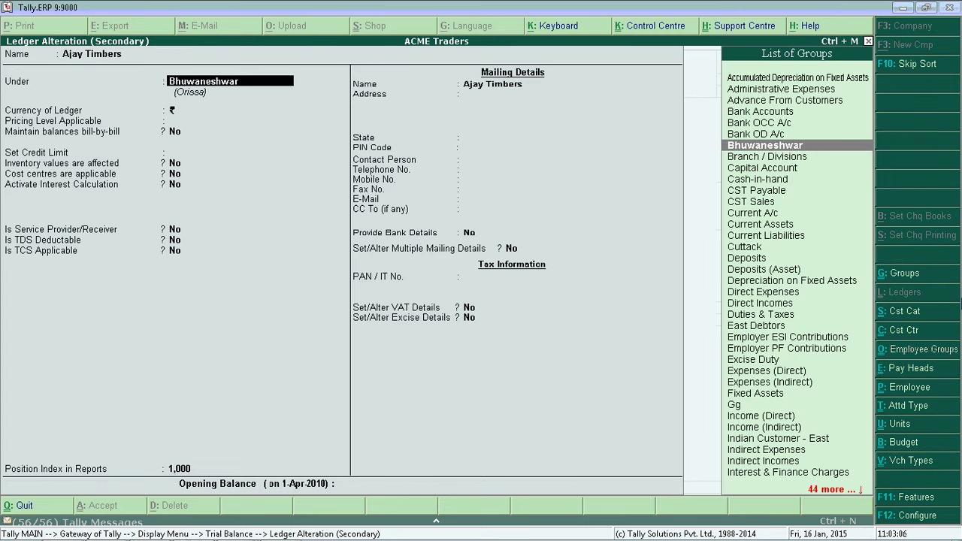
pyautogui.write('C')
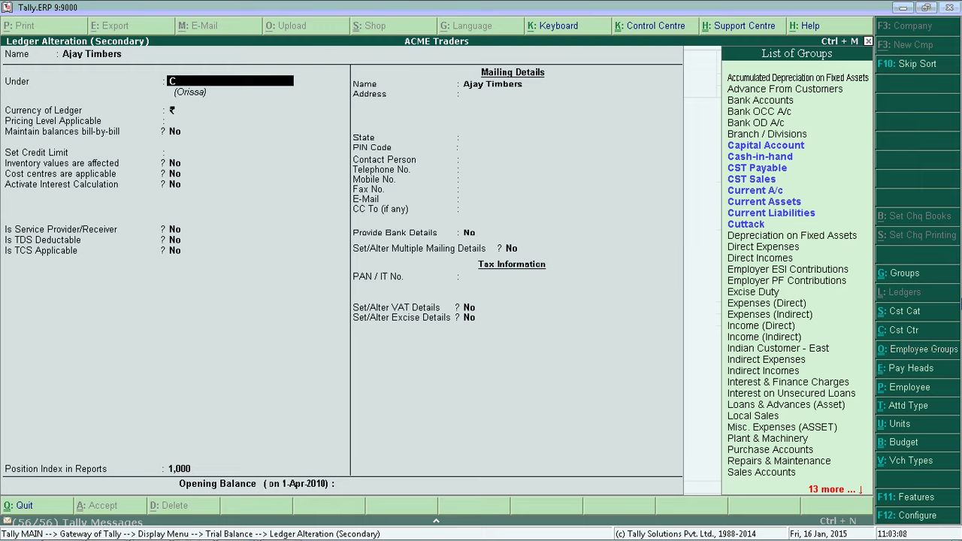
pyautogui.write('ut')
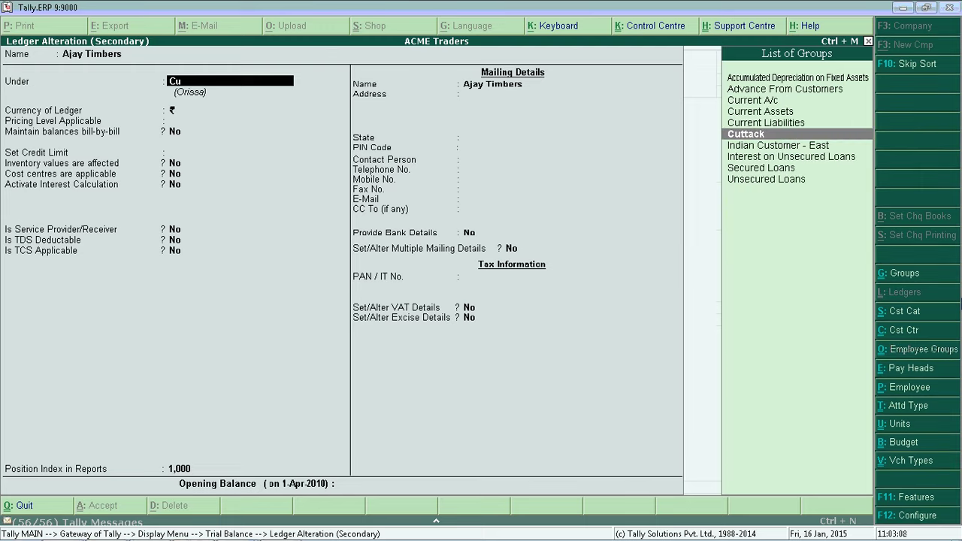
pyautogui.press('Return')
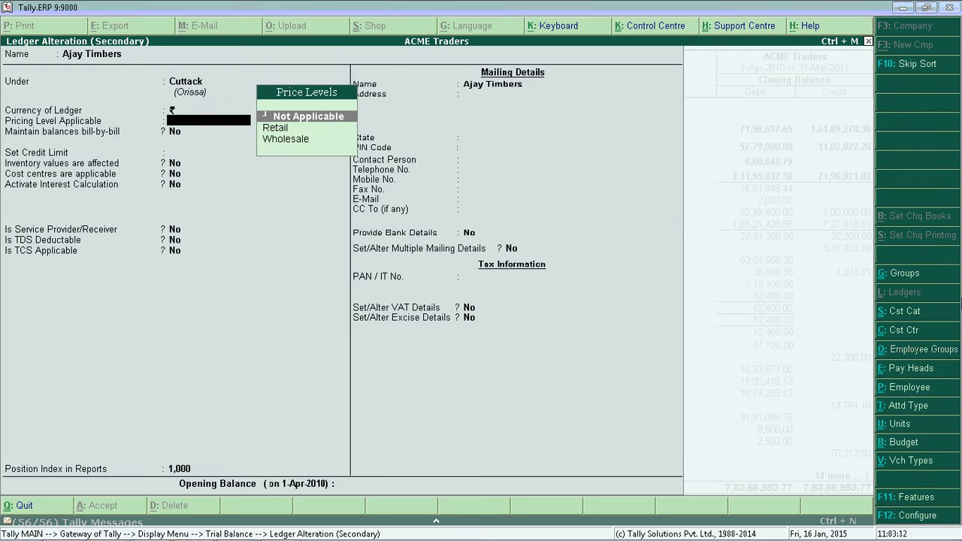
pyautogui.hotkey('ctrl', 'a')
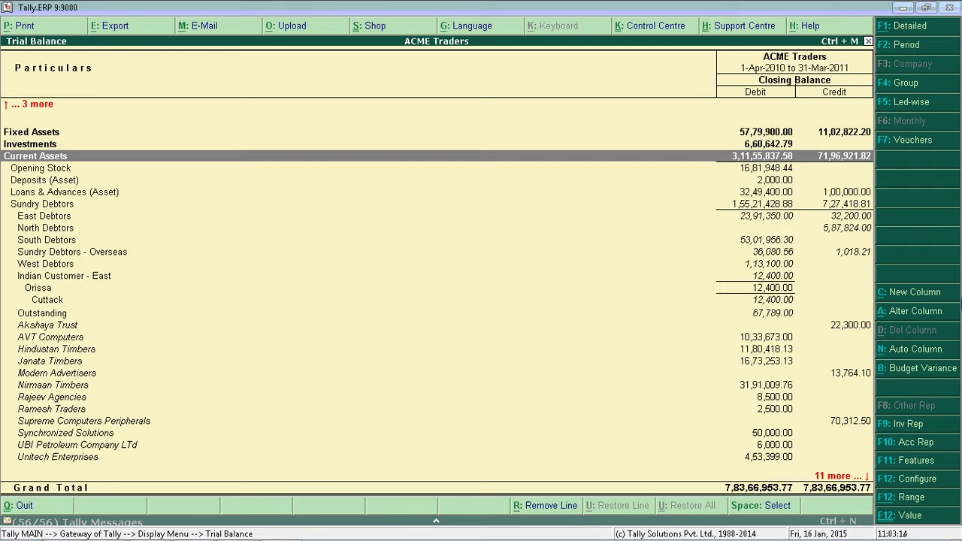
# - Confirm Ajay Timbers now shows under Cuttack at 12,400.00, then leave the Trial Balance
pyautogui.press('Down')
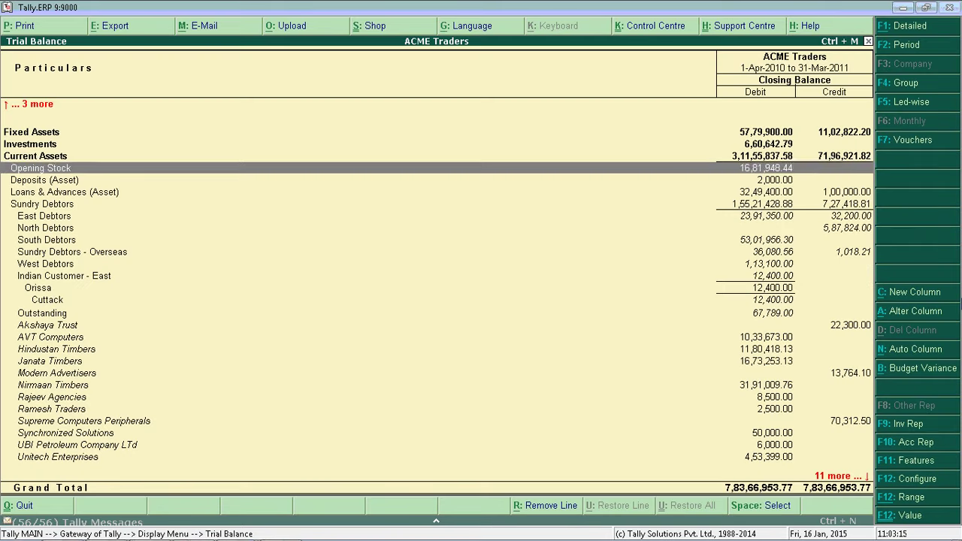
pyautogui.press('Down')
pyautogui.press('Down')
pyautogui.press('Down')
pyautogui.press('Down')
pyautogui.press('Down')
pyautogui.press('Down')
pyautogui.press('Down')
pyautogui.press('Down')
pyautogui.press('Down')
pyautogui.press('Down')
pyautogui.press('Down')
pyautogui.press('Down')
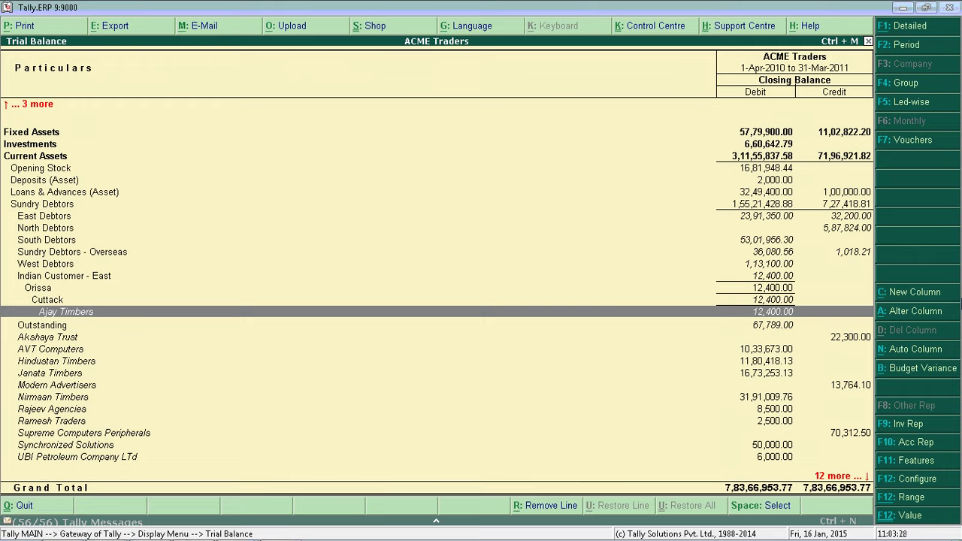
pyautogui.press('Escape')
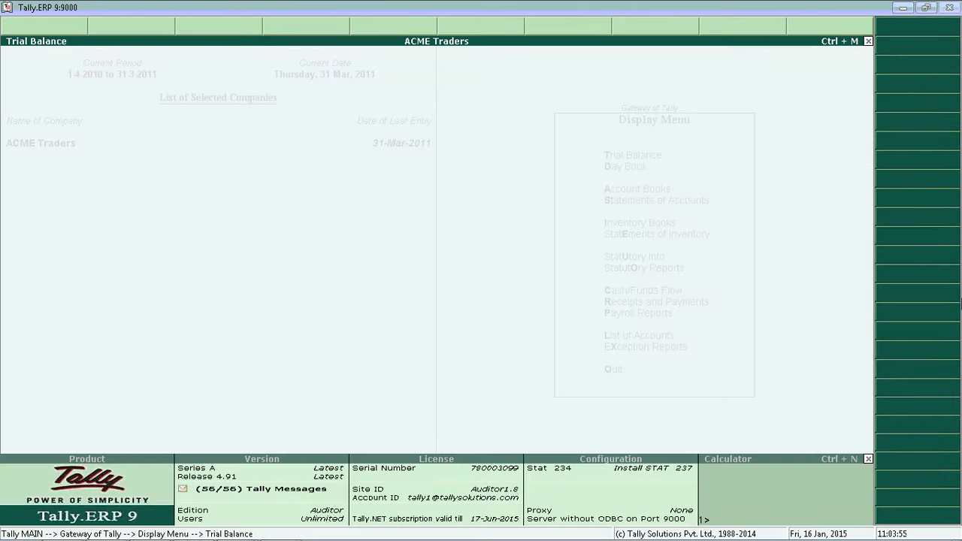
pyautogui.press('Escape')
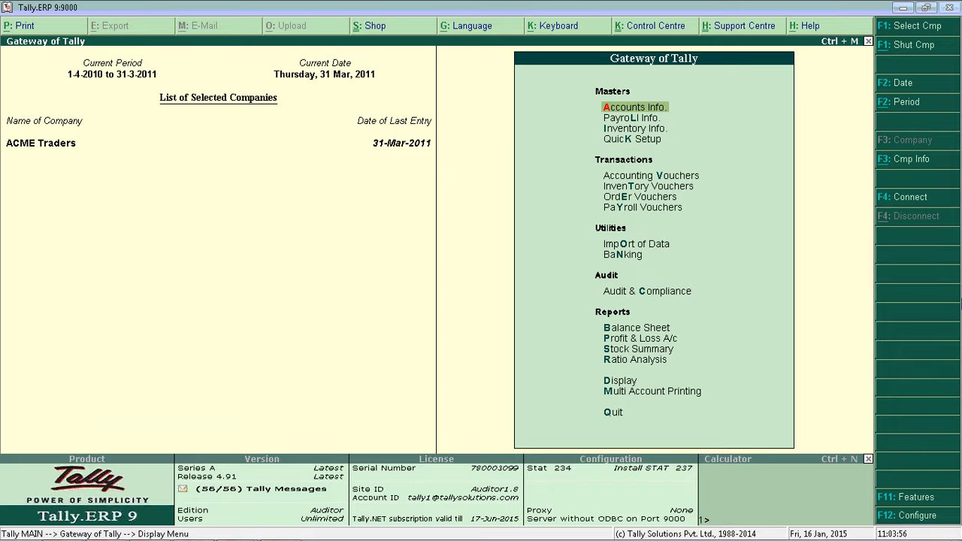
# - Open the Balance Sheet report, totalling 3,62,96,099.26 on each side
pyautogui.hotkey('alt', 'Tab')
pyautogui.press('b')
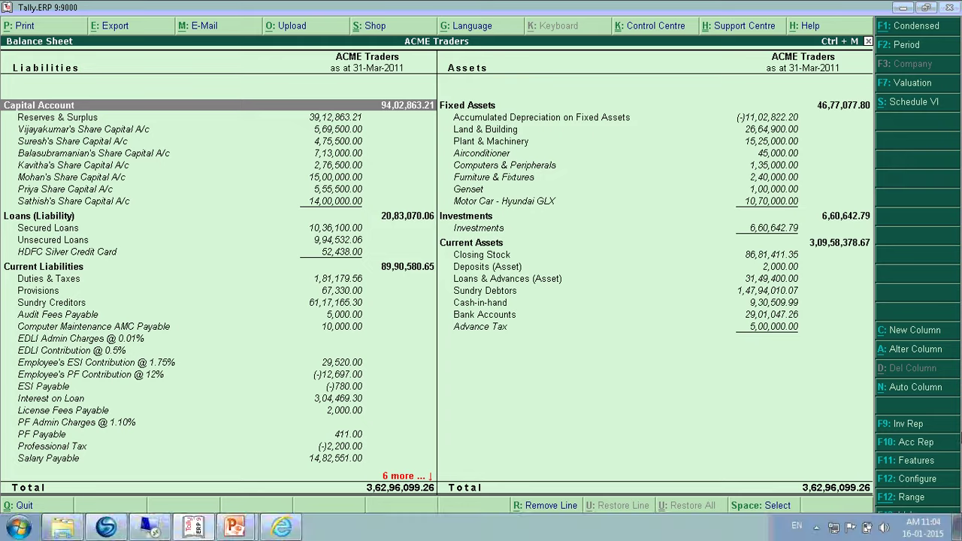
# - Switch the Balance Sheet to Quarterly auto columns
pyautogui.click(907, 387)
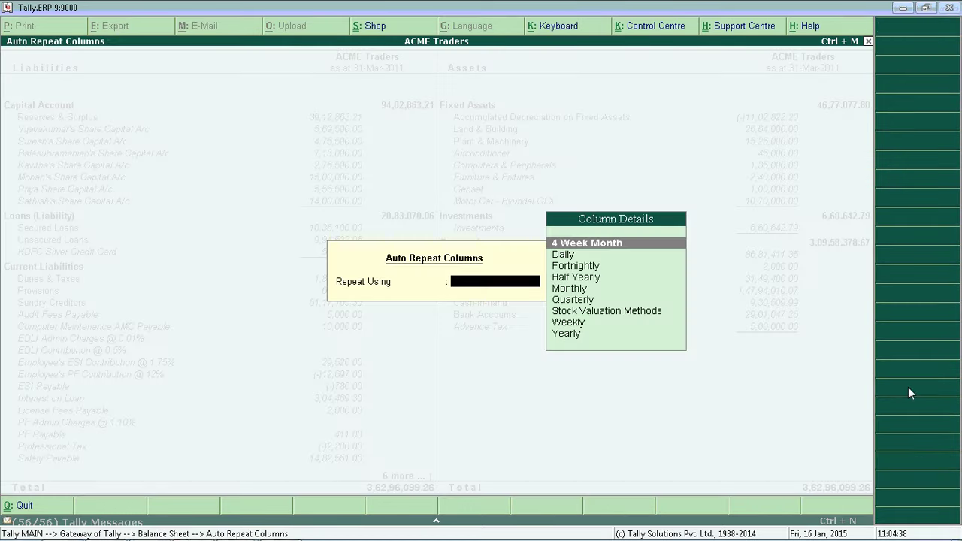
pyautogui.press('Down')
pyautogui.press('Down')
pyautogui.press('Down')
pyautogui.press('Down')
pyautogui.press('Down')
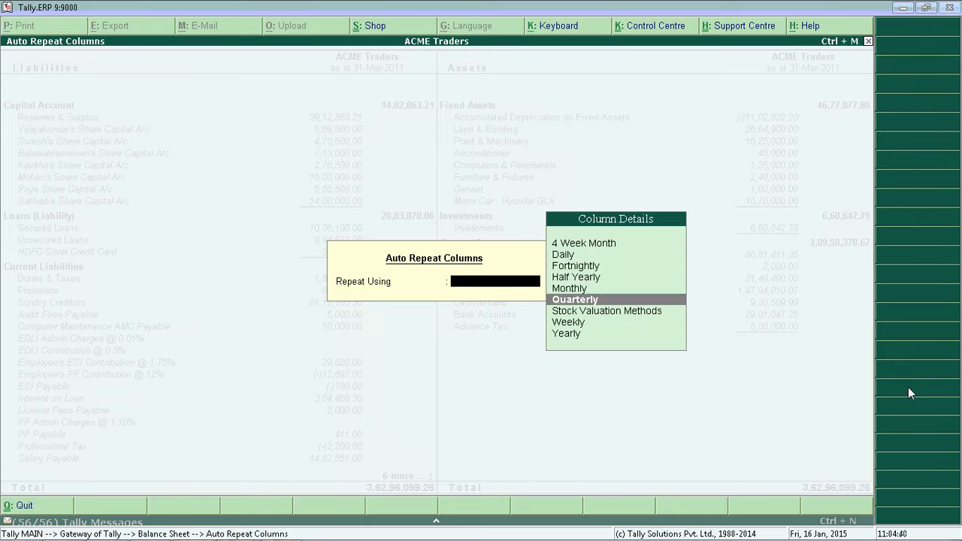
pyautogui.press('Return')
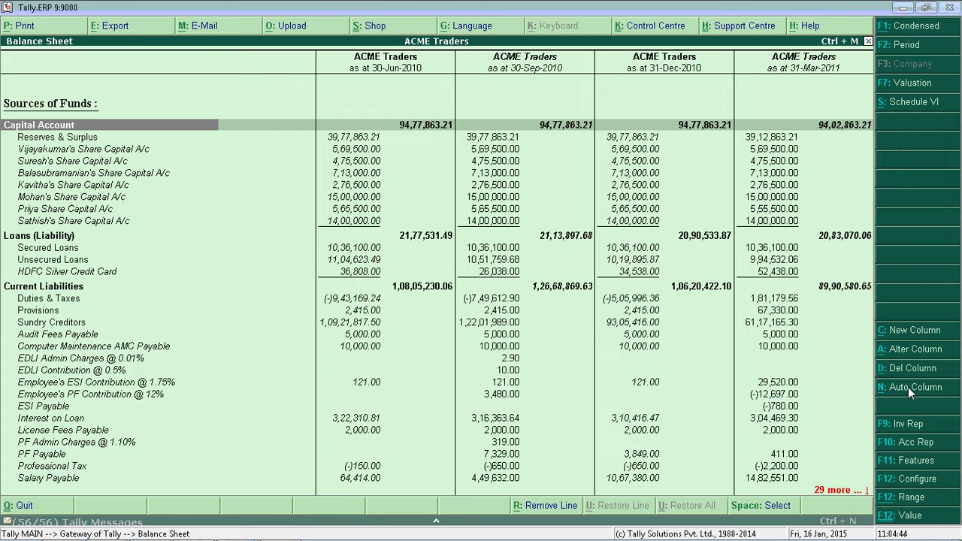
# - Review the quarterly figures, focusing on Current Liabilities for 30-Sep-2010 and 31-Dec-2010
pyautogui.press('Down')
pyautogui.press('Down')
pyautogui.press('Down')
pyautogui.press('Down')
pyautogui.press('Down')
pyautogui.press('Down')
pyautogui.press('Down')
pyautogui.press('Down')
pyautogui.press('Down')
pyautogui.press('Down')
pyautogui.press('Down')
pyautogui.press('Down')
pyautogui.press('Down')
pyautogui.press('Down')
pyautogui.press('Down')
pyautogui.press('Down')
pyautogui.press('Down')
pyautogui.press('Down')
pyautogui.press('Down')
pyautogui.press('Down')
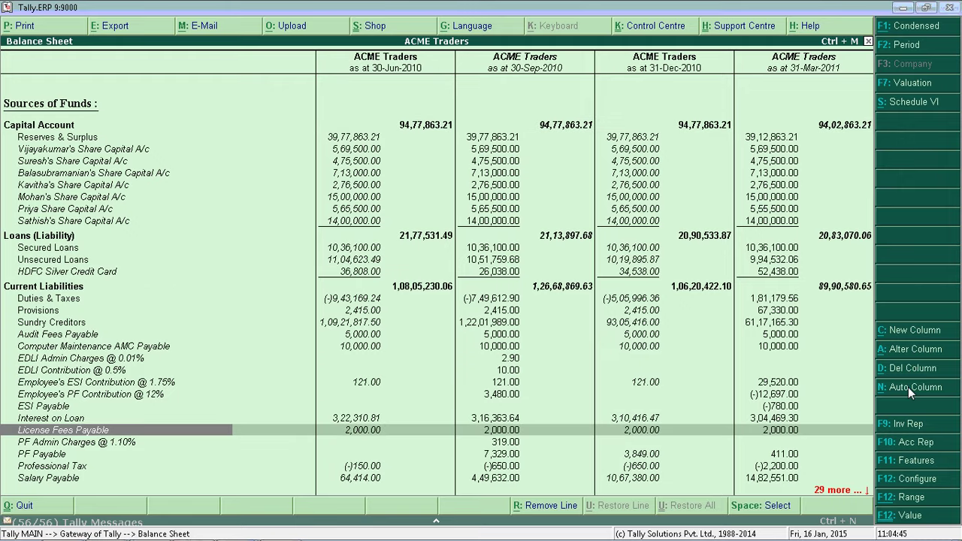
pyautogui.press('Down')
pyautogui.press('Down')
pyautogui.press('Down')
pyautogui.press('Down')
pyautogui.press('Down')
pyautogui.press('Down')
pyautogui.press('Down')
pyautogui.press('Down')
pyautogui.press('Down')
pyautogui.press('Down')
pyautogui.press('Down')
pyautogui.press('Down')
pyautogui.press('Down')
pyautogui.press('Down')
pyautogui.press('Down')
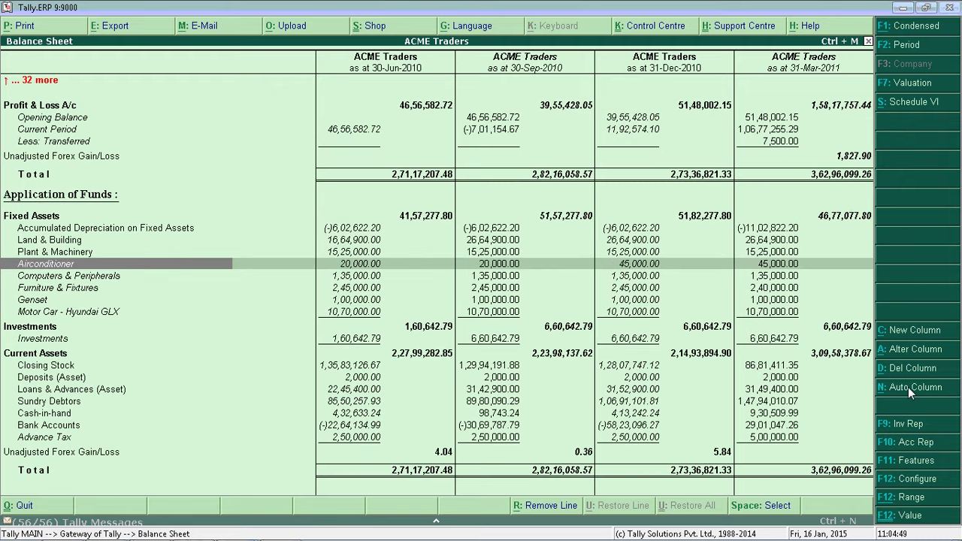
pyautogui.press('Up')
pyautogui.press('Up')
pyautogui.press('Up')
pyautogui.press('Up')
pyautogui.press('Up')
pyautogui.press('Up')
pyautogui.press('Up')
pyautogui.press('Up')
pyautogui.press('Up')
pyautogui.press('Up')
pyautogui.press('Up')
pyautogui.press('Up')
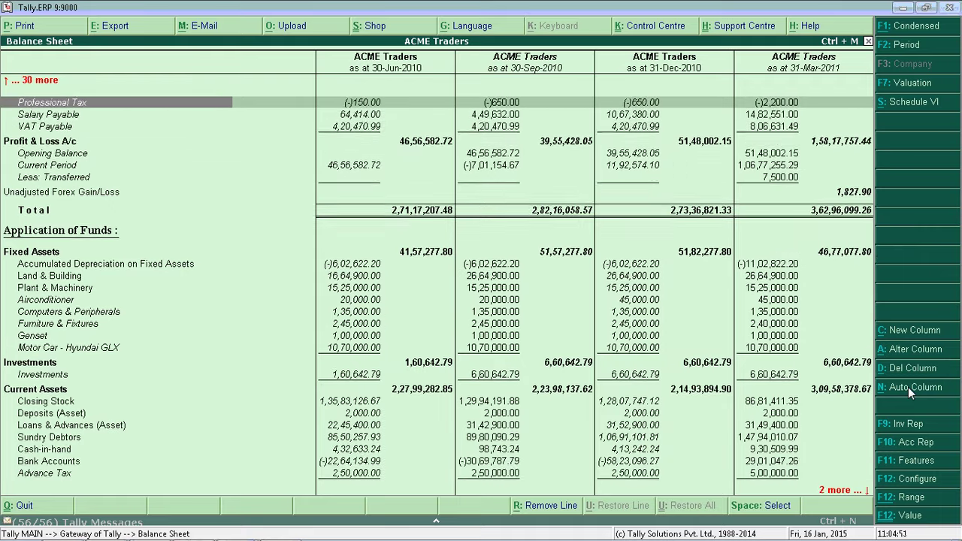
pyautogui.press('Up')
pyautogui.press('Up')
pyautogui.press('Up')
pyautogui.press('Up')
pyautogui.press('Up')
pyautogui.press('Up')
pyautogui.press('Up')
pyautogui.press('Up')
pyautogui.press('Up')
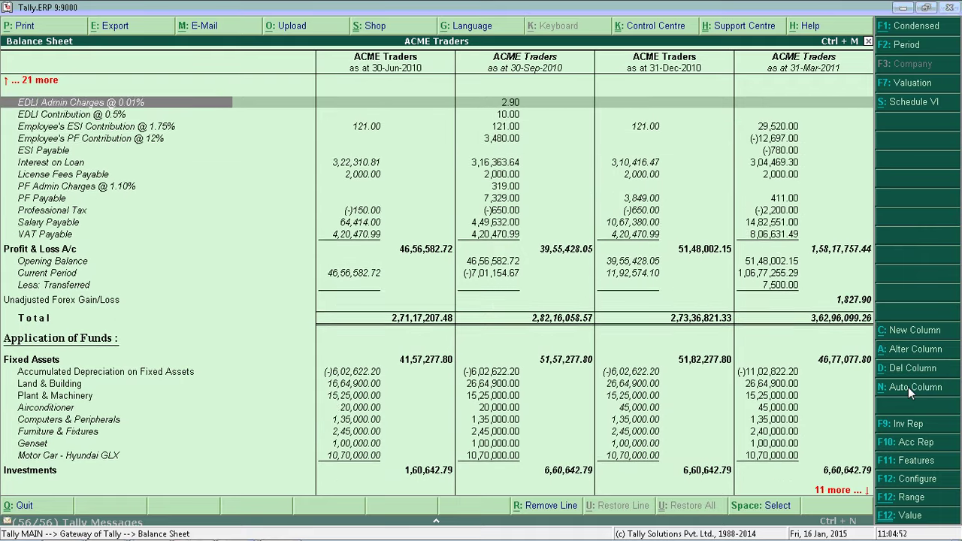
pyautogui.press('Up')
pyautogui.press('Up')
pyautogui.press('Up')
pyautogui.press('Up')
pyautogui.press('Up')
pyautogui.press('Up')
pyautogui.press('Up')
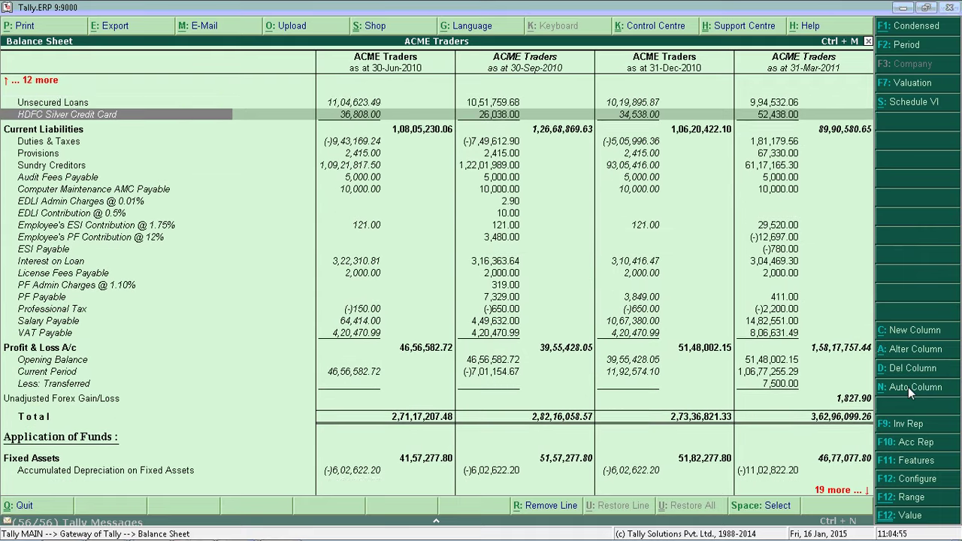
pyautogui.press('Down')
pyautogui.press('Right')
pyautogui.press('Right')
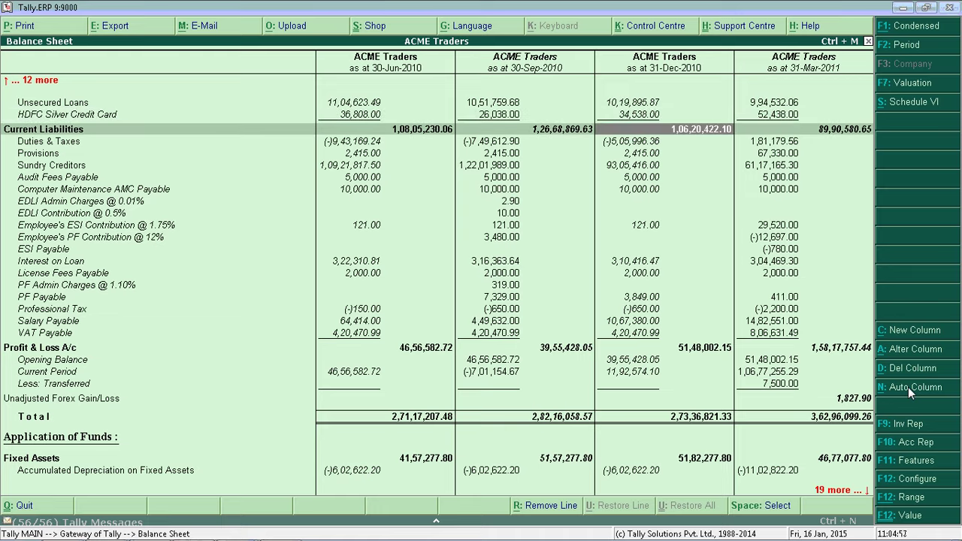
pyautogui.press('Right')
pyautogui.press('Left')
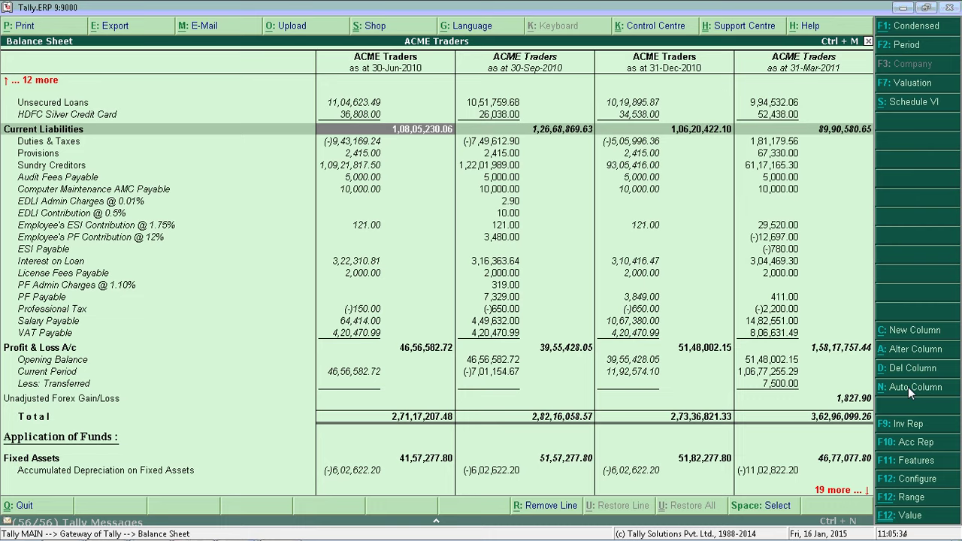
pyautogui.press('Right')
pyautogui.press('Right')
pyautogui.press('Right')
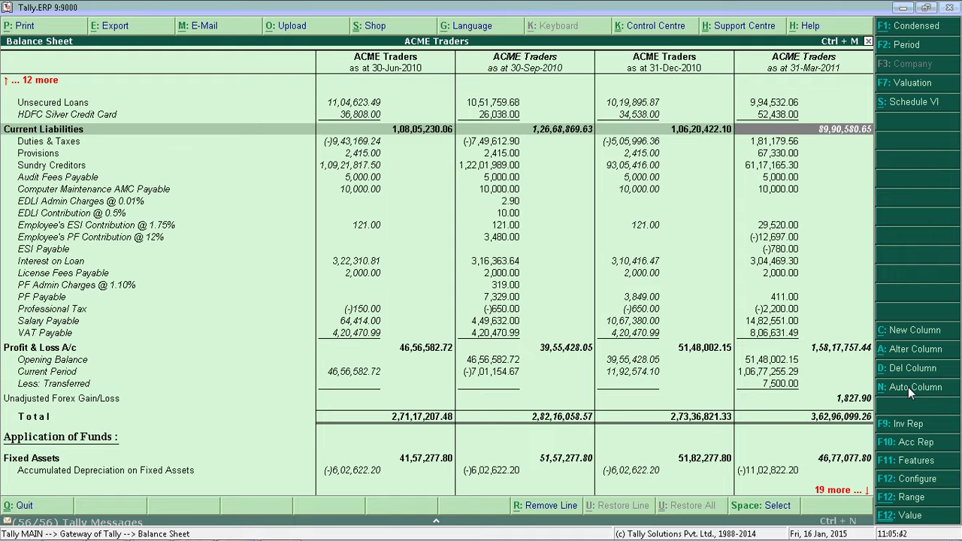
pyautogui.press('Left')
pyautogui.press('Left')
pyautogui.press('Left')
pyautogui.press('Left')
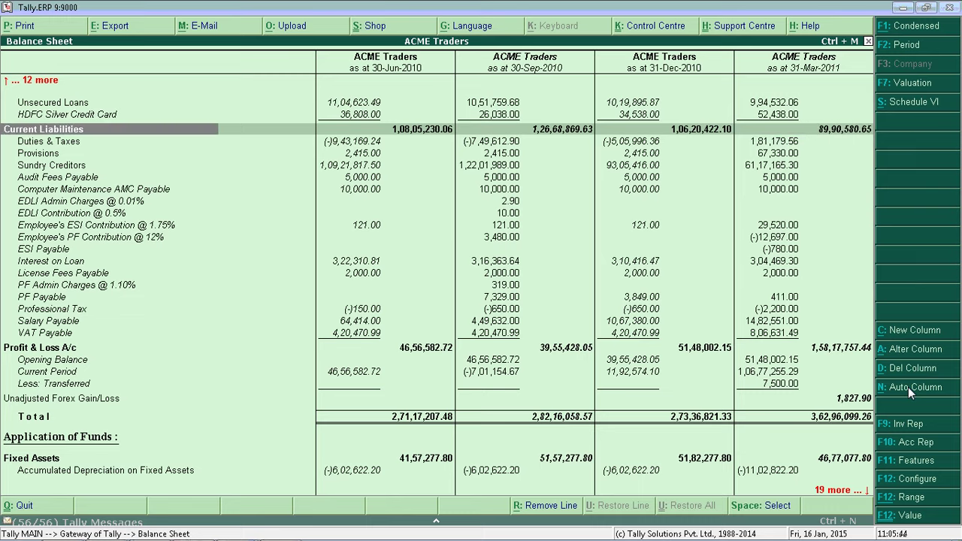
pyautogui.press('Down')
# - Drill into the Current Liabilities quarterly breakdown, then return to the Balance Sheet
pyautogui.press('Up')
pyautogui.press('Return')
pyautogui.press('Down')
pyautogui.press('Down')
pyautogui.press('Down')
pyautogui.press('Down')
pyautogui.press('Down')
pyautogui.press('Down')
pyautogui.press('Down')
pyautogui.press('Down')
pyautogui.press('Down')
pyautogui.press('Down')
pyautogui.press('Down')
pyautogui.press('Down')
pyautogui.press('Down')
pyautogui.press('Down')
pyautogui.press('Down')
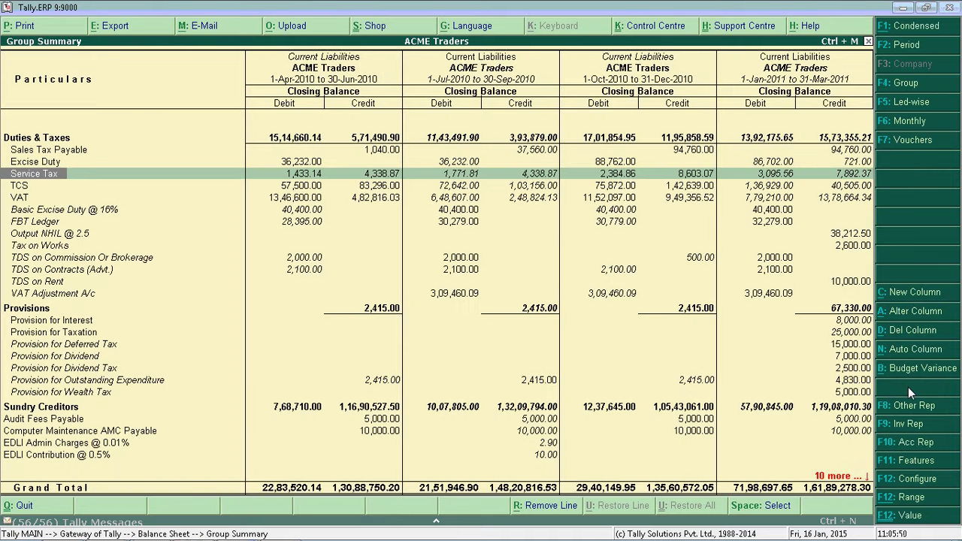
pyautogui.press('Down')
pyautogui.press('Down')
pyautogui.press('Down')
pyautogui.press('Down')
pyautogui.press('Down')
pyautogui.press('Down')
pyautogui.press('Down')
pyautogui.press('Down')
pyautogui.press('Down')
pyautogui.press('Down')
pyautogui.press('Down')
pyautogui.press('Down')
pyautogui.press('Down')
pyautogui.press('Down')
pyautogui.press('Down')
pyautogui.press('Down')
pyautogui.press('Down')
pyautogui.press('Down')
pyautogui.press('Down')
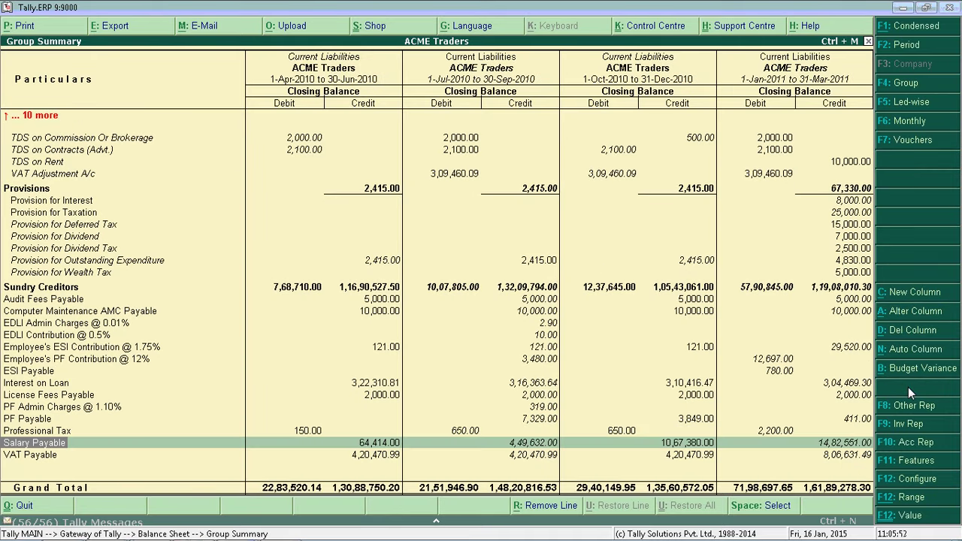
pyautogui.press('Up')
pyautogui.press('Up')
pyautogui.press('Up')
pyautogui.press('Up')
pyautogui.press('Up')
pyautogui.press('Up')
pyautogui.press('Up')
pyautogui.press('Up')
pyautogui.press('Up')
pyautogui.press('Up')
pyautogui.press('Up')
pyautogui.press('Up')
pyautogui.press('Up')
pyautogui.press('Up')
pyautogui.press('Up')
pyautogui.press('Up')
pyautogui.press('Up')
pyautogui.press('Up')
pyautogui.press('Up')
pyautogui.press('Up')
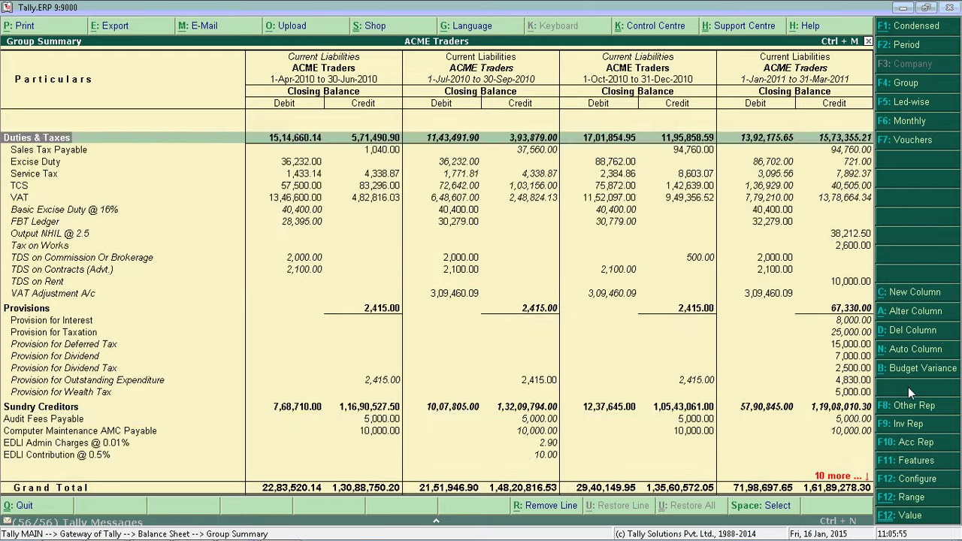
pyautogui.press('Escape')
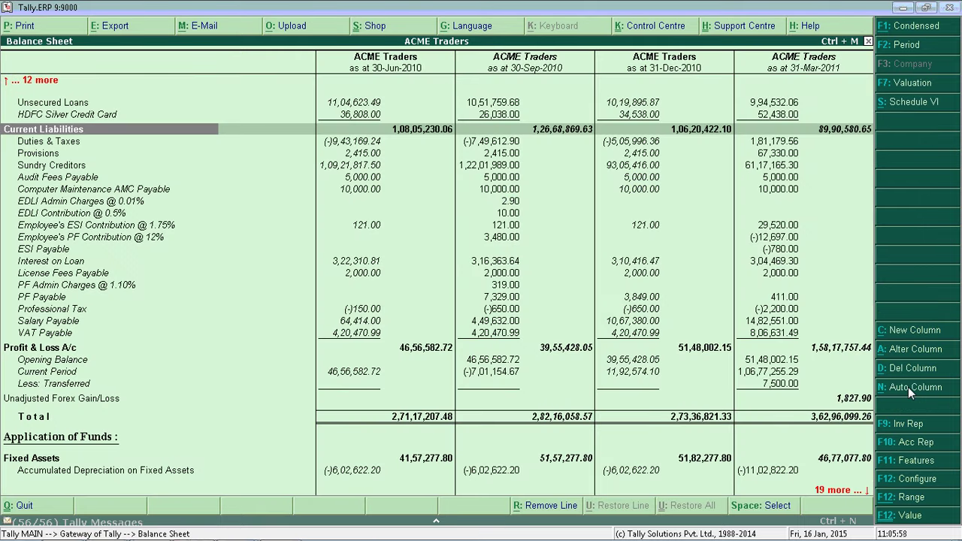
# - Drill into Current Liabilities for the 31-Mar-2011 quarter, then return to the 30-Sep-2010 column
pyautogui.press('Right')
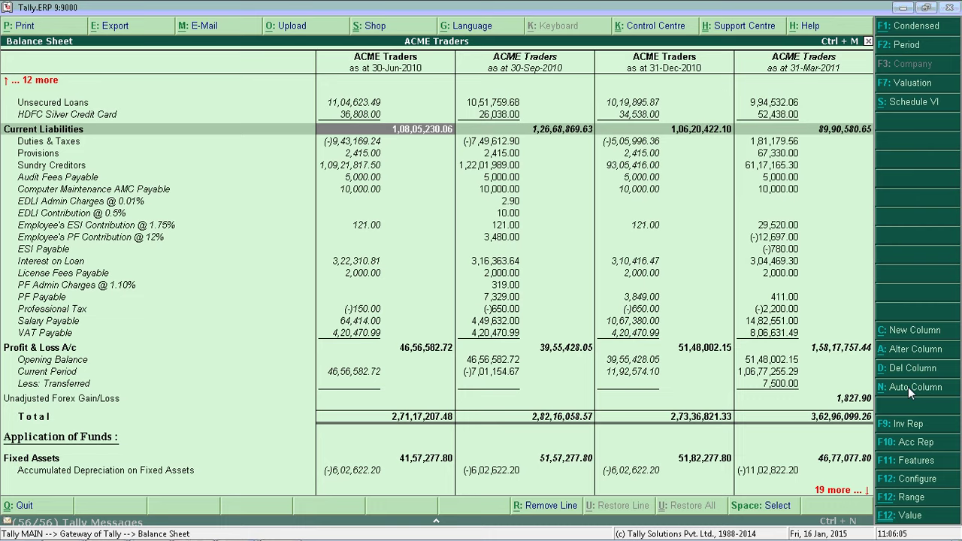
pyautogui.press('Left')
pyautogui.press('Right')
pyautogui.press('Left')
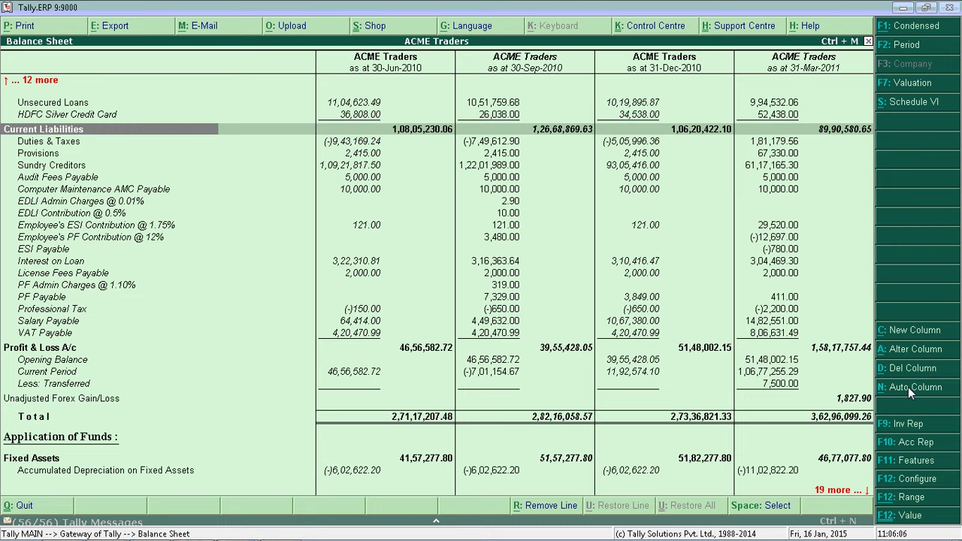
pyautogui.press('Right')
pyautogui.press('Left')
pyautogui.press('Right')
pyautogui.press('Right')
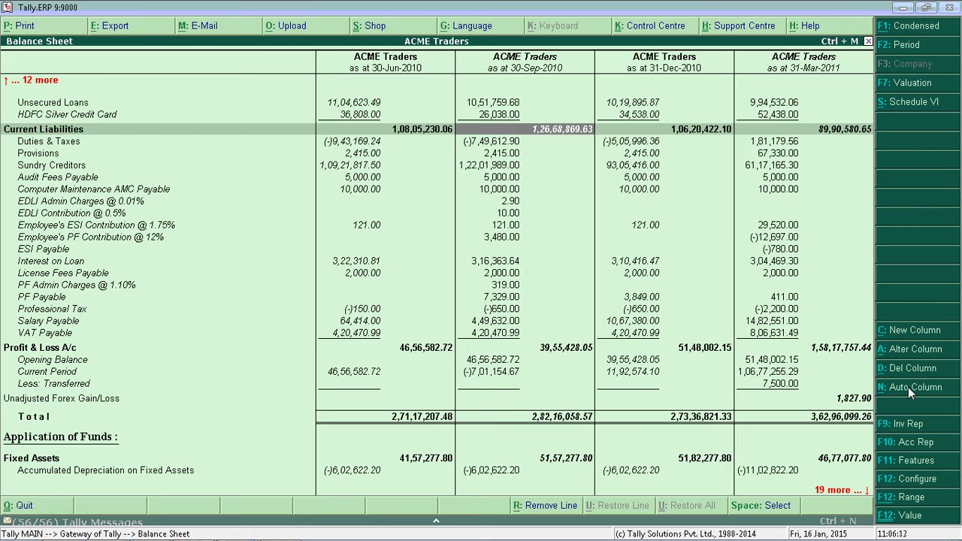
pyautogui.press('Right')
pyautogui.press('Right')
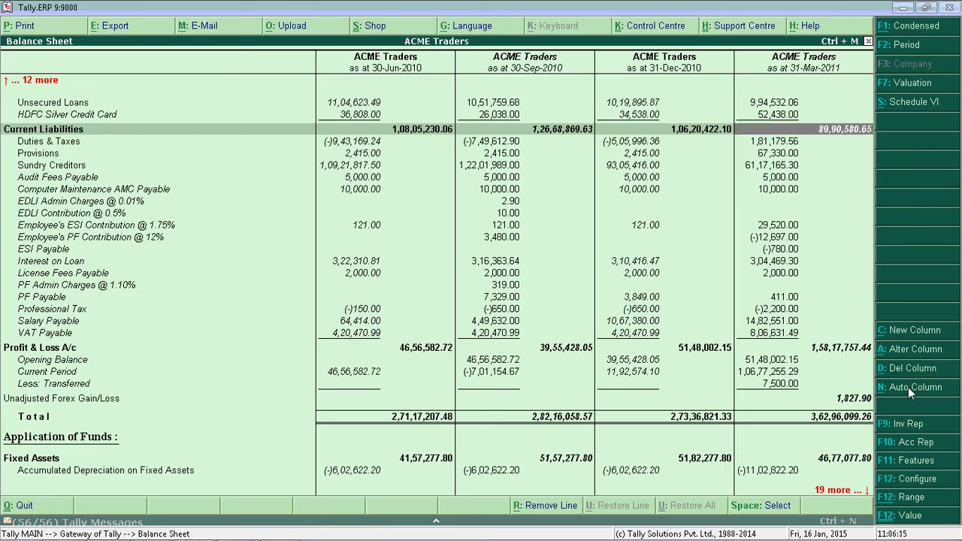
pyautogui.press('Return')
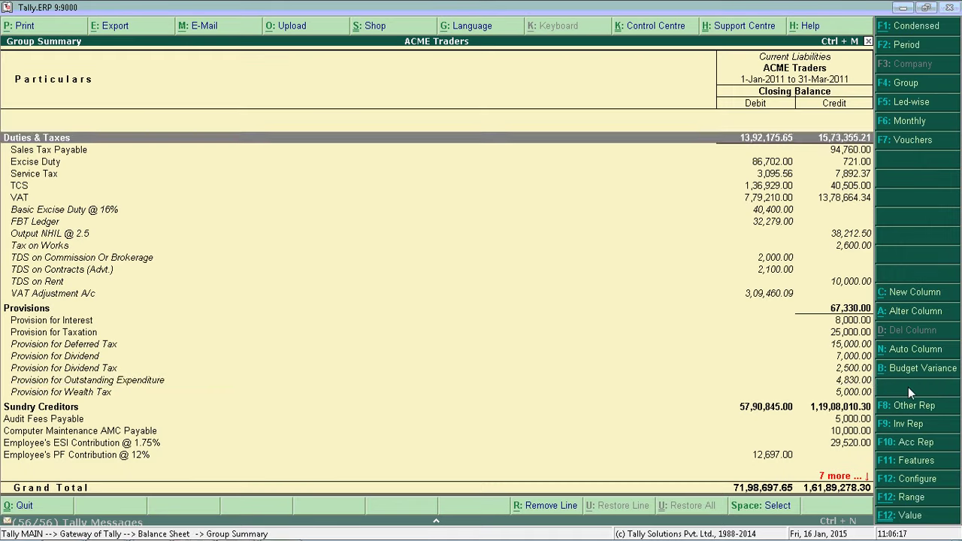
pyautogui.press('Down')
pyautogui.press('Down')
pyautogui.press('Down')
pyautogui.press('Down')
pyautogui.press('Down')
pyautogui.press('Down')
pyautogui.press('Down')
pyautogui.press('Down')
pyautogui.press('Down')
pyautogui.press('Down')
pyautogui.press('Down')
pyautogui.press('Down')
pyautogui.press('Down')
pyautogui.press('Down')
pyautogui.press('Down')
pyautogui.press('Down')
pyautogui.press('Down')
pyautogui.press('Down')
pyautogui.press('Down')
pyautogui.press('Down')
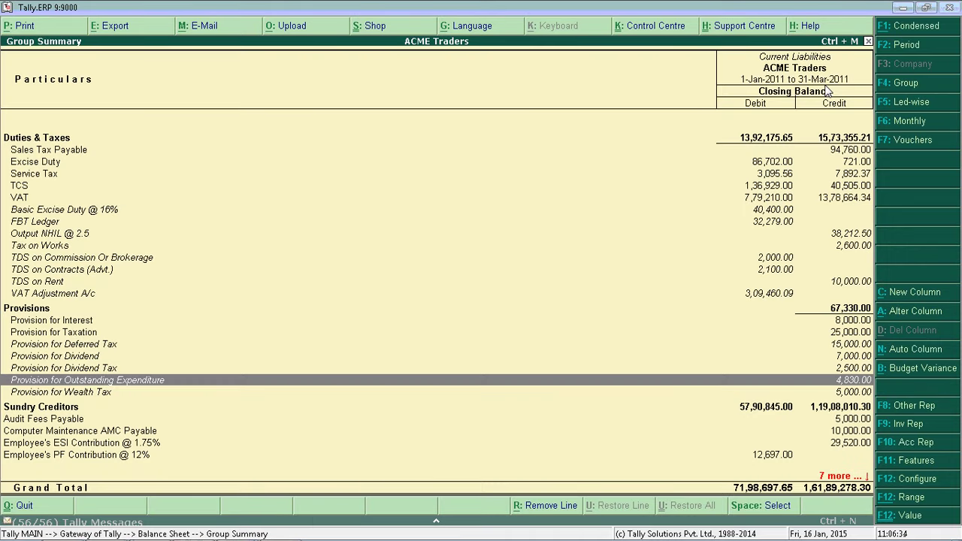
pyautogui.press('Escape')
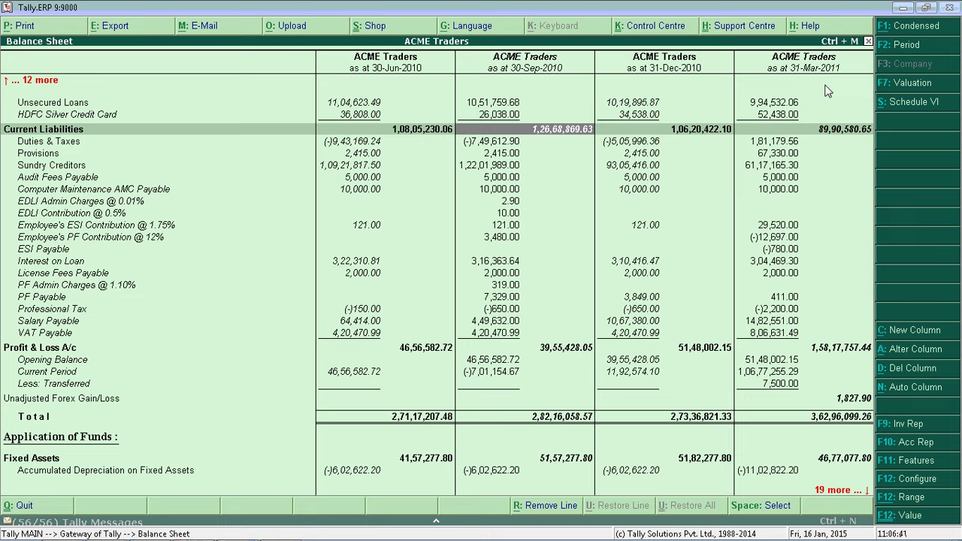
pyautogui.press('Right')
pyautogui.press('Left')
# - Delete the 30-Sep-2010 column and add a new column ending 30-4-2010 with default settings
pyautogui.click(895, 378)
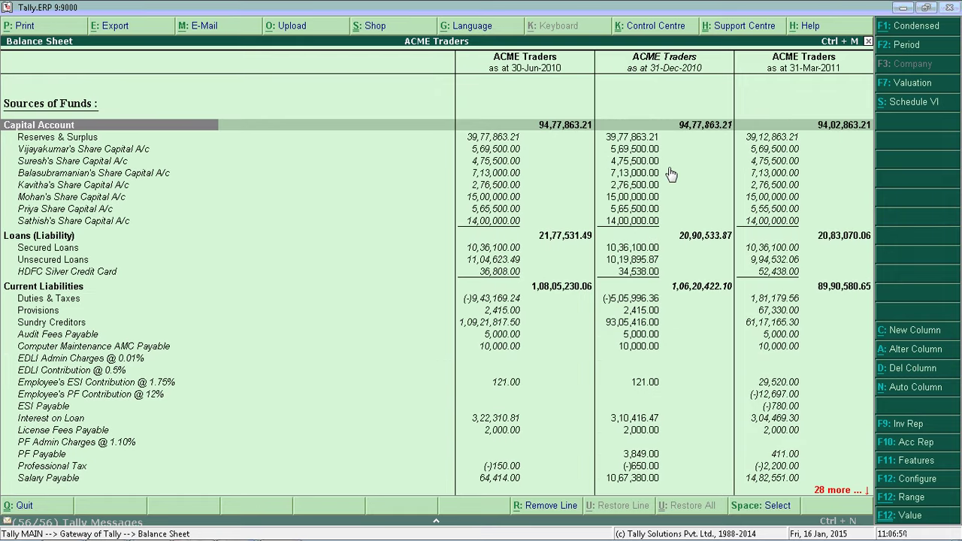
pyautogui.click(910, 332)
pyautogui.press('Return')
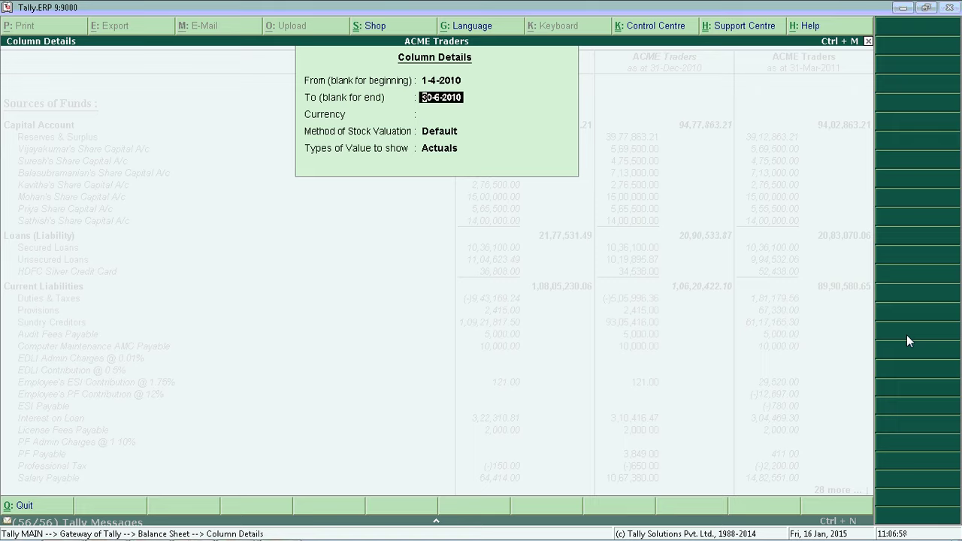
pyautogui.write('30-4')
pyautogui.press('Return')
pyautogui.press('Return')
pyautogui.press('Return')
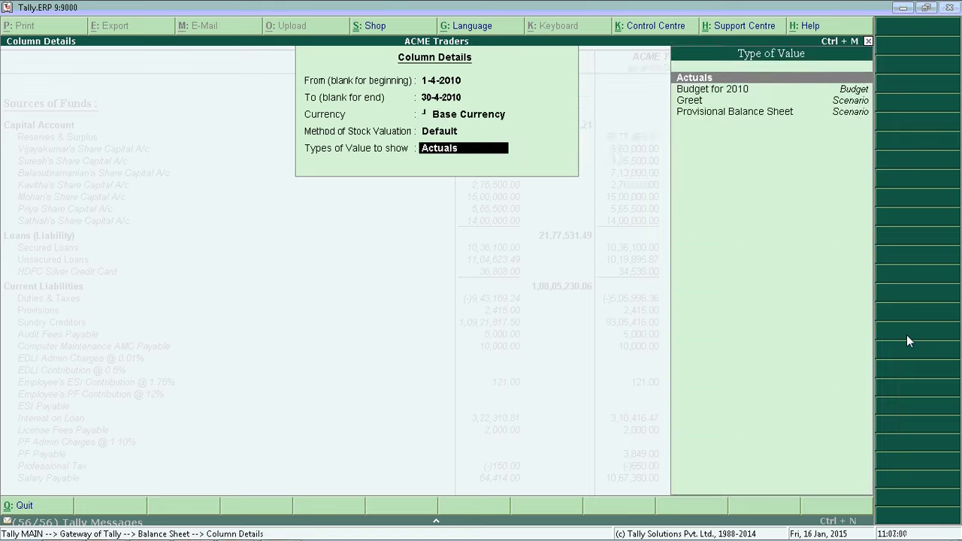
pyautogui.press('Return')
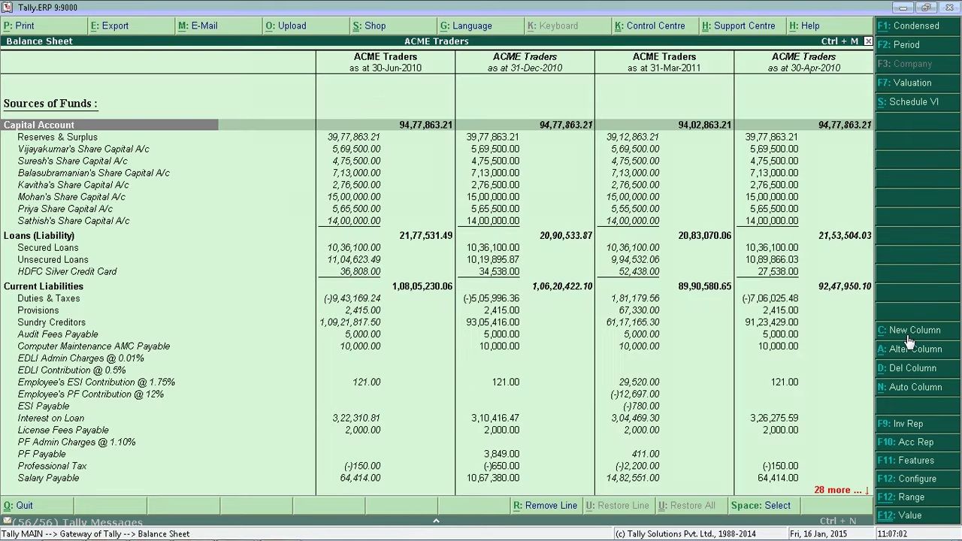
# - Inspect the figures in the new 30-Apr-2010 column
pyautogui.press('Right')
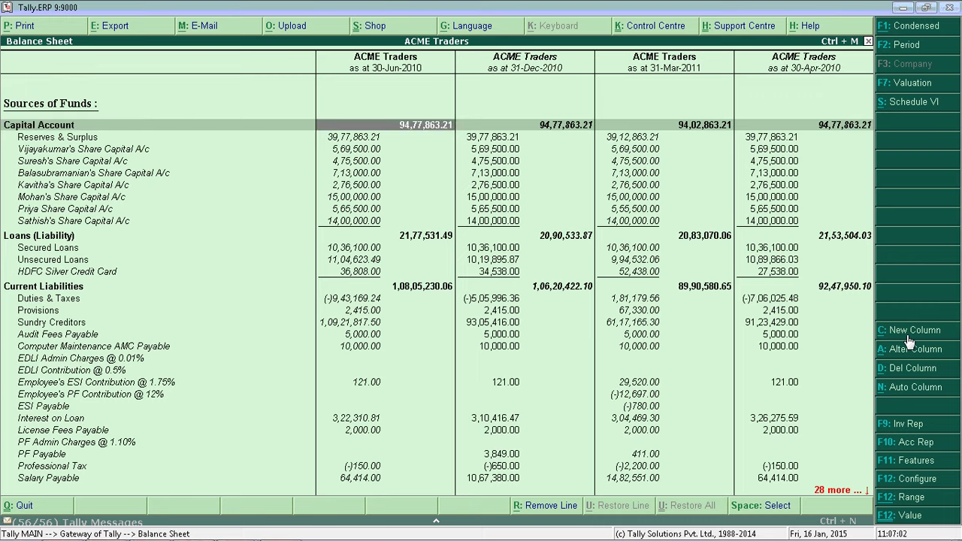
pyautogui.press('Right')
pyautogui.press('Right')
pyautogui.press('Right')
pyautogui.press('Down')
pyautogui.press('Down')
pyautogui.press('Down')
pyautogui.press('Down')
pyautogui.press('Down')
pyautogui.press('Down')
pyautogui.press('Down')
pyautogui.press('Down')
pyautogui.press('Down')
pyautogui.press('Down')
pyautogui.press('Down')
pyautogui.press('Down')
pyautogui.press('Down')
pyautogui.press('Down')
pyautogui.press('Down')
pyautogui.press('Down')
pyautogui.press('Down')
pyautogui.press('Down')
pyautogui.press('Down')
pyautogui.press('Down')
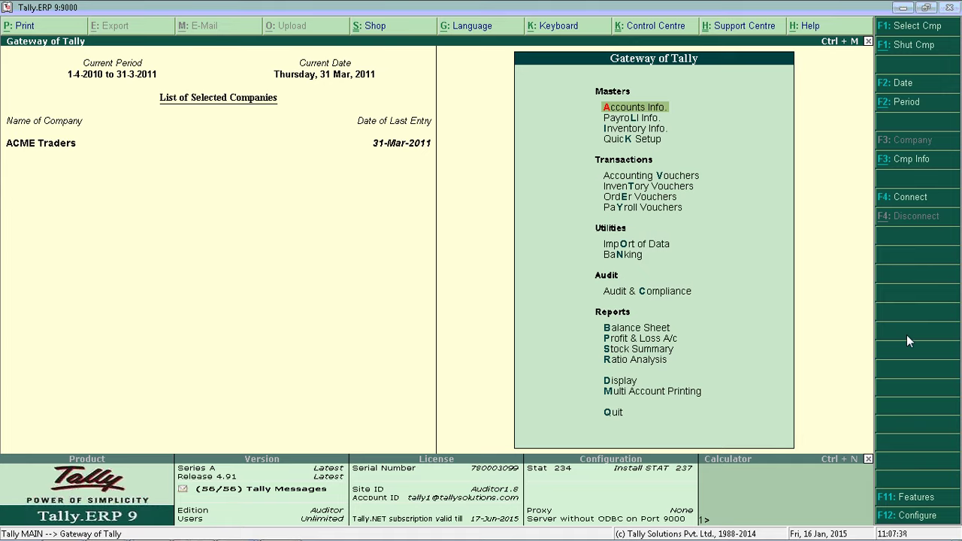
pyautogui.press('b')
pyautogui.press('Down')
pyautogui.press('Down')
pyautogui.press('Down')
pyautogui.press('Down')
pyautogui.press('Down')
pyautogui.press('Down')
pyautogui.press('Down')
pyautogui.press('Down')
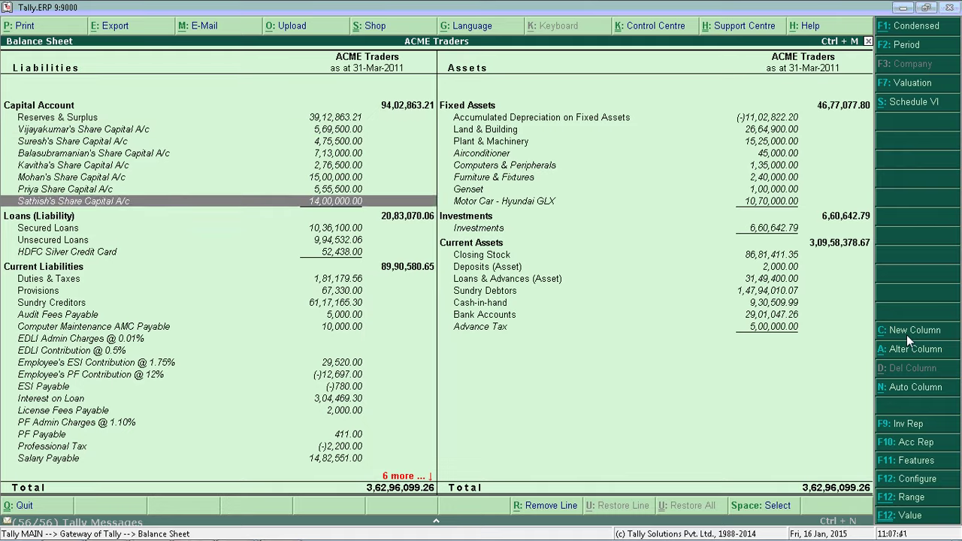
pyautogui.press('Down')
pyautogui.press('Right')
pyautogui.press('Down')
pyautogui.press('Return')
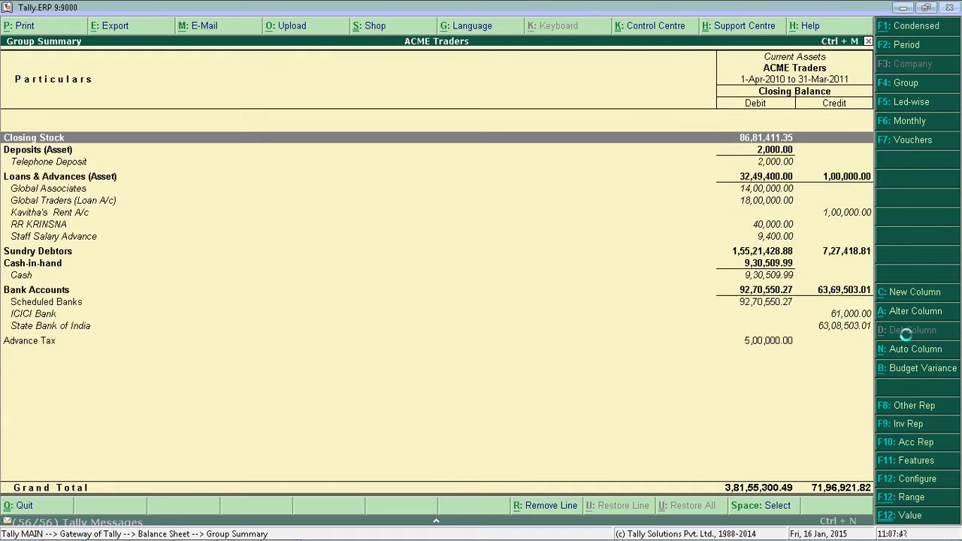
pyautogui.hotkey('alt', 'F1')
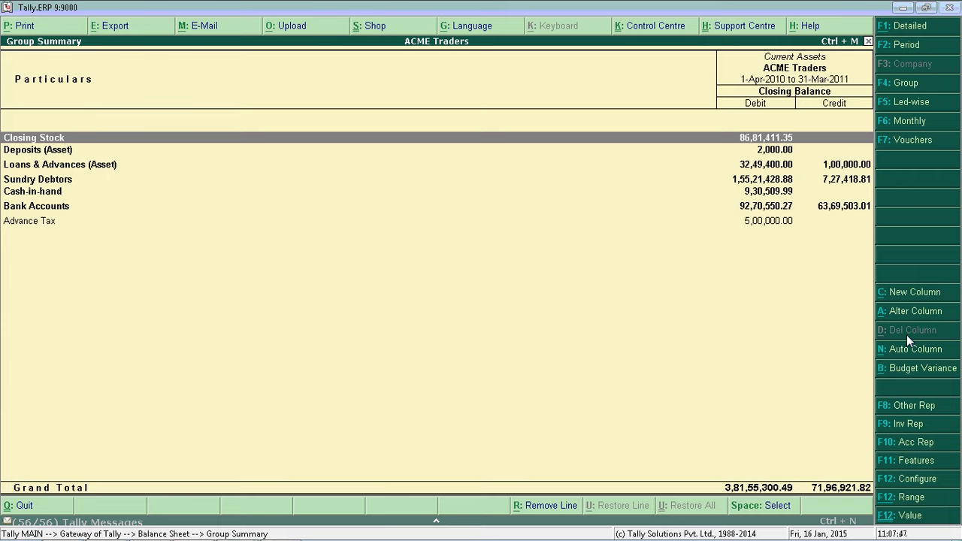
pyautogui.press('Down')
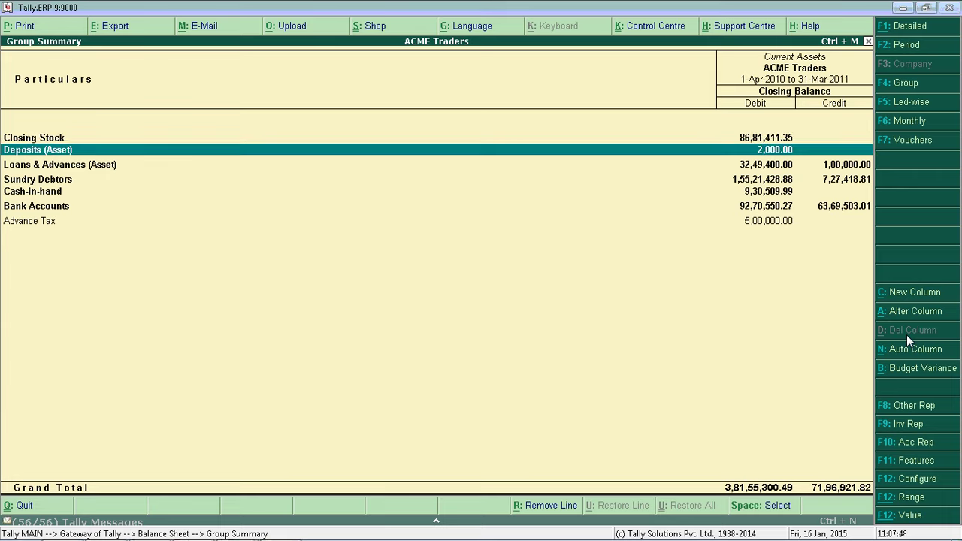
pyautogui.press('space')
pyautogui.press('Down')
pyautogui.press('Down')
pyautogui.press('Down')
pyautogui.press('Down')
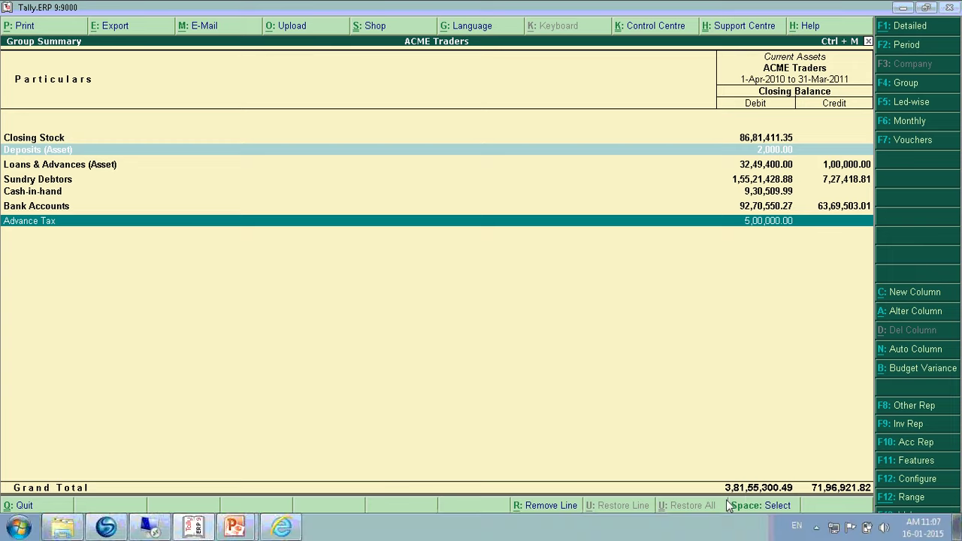
pyautogui.click(556, 514)
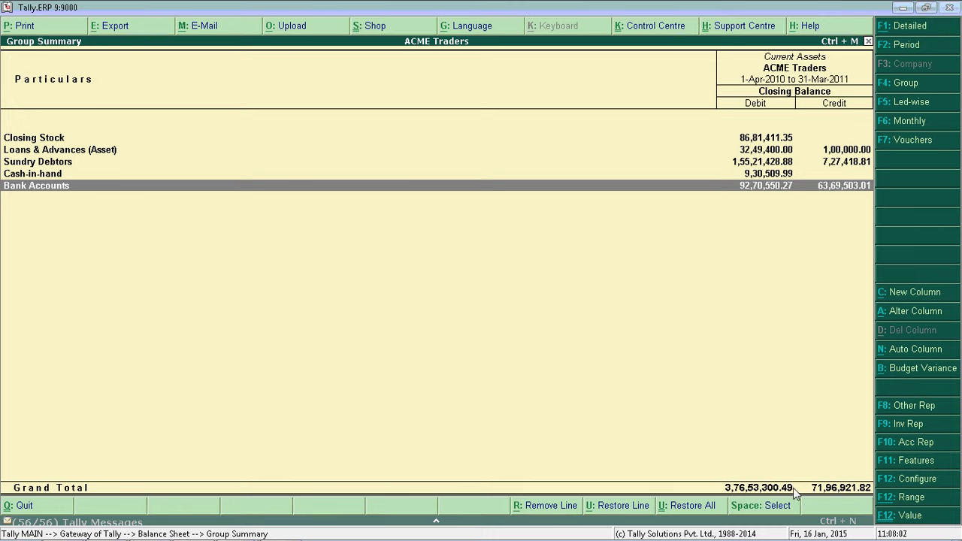
pyautogui.press('Escape')
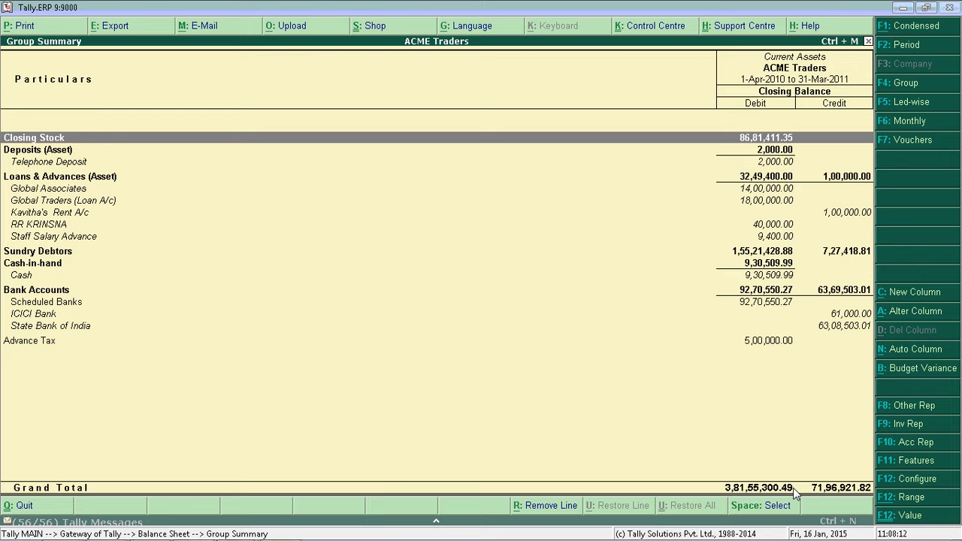
pyautogui.hotkey('alt', 'F1')
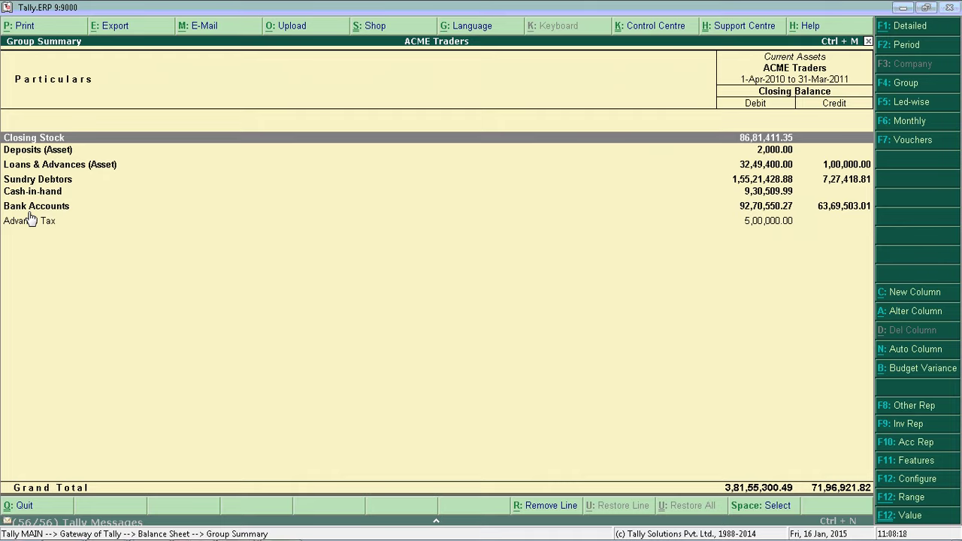
pyautogui.press('Escape')
pyautogui.press('Escape')
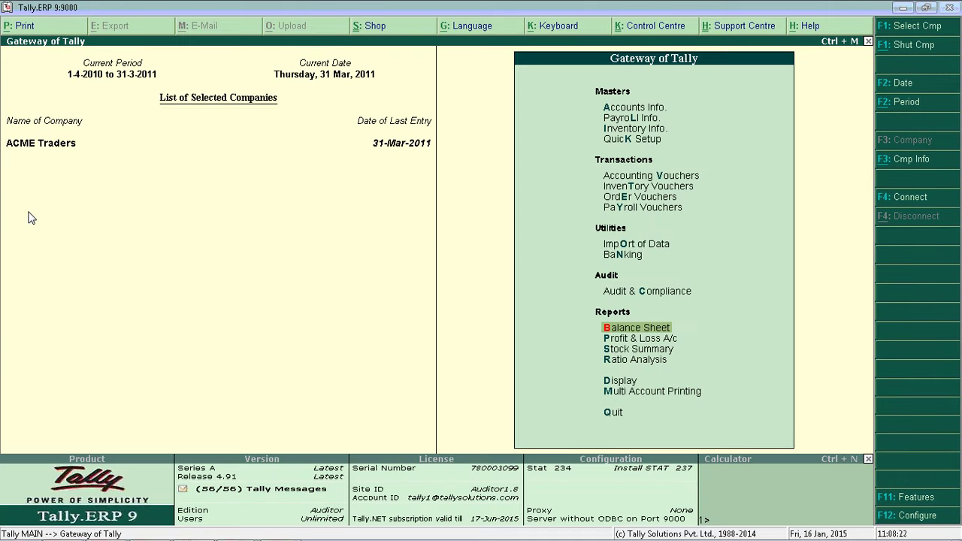
# - Advance the slide show to slide 22, comparing ACME Distributors and ACME Traders Profit & Loss
pyautogui.hotkey('alt', 'Tab')
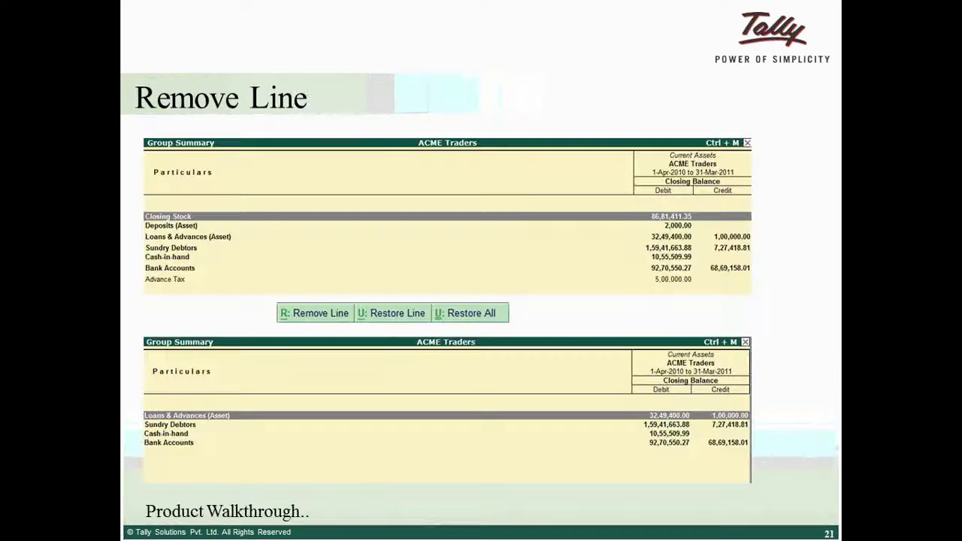
pyautogui.press('Right')
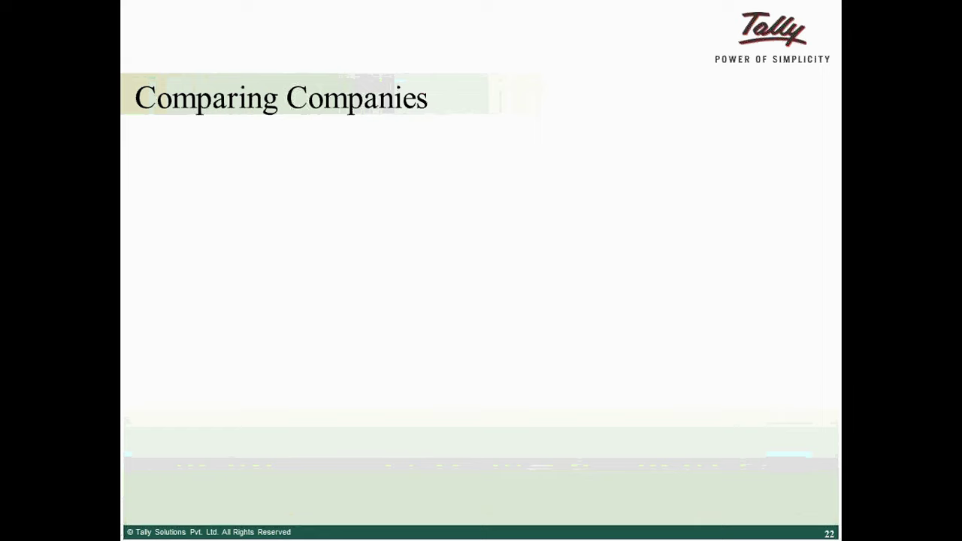
pyautogui.press('Right')
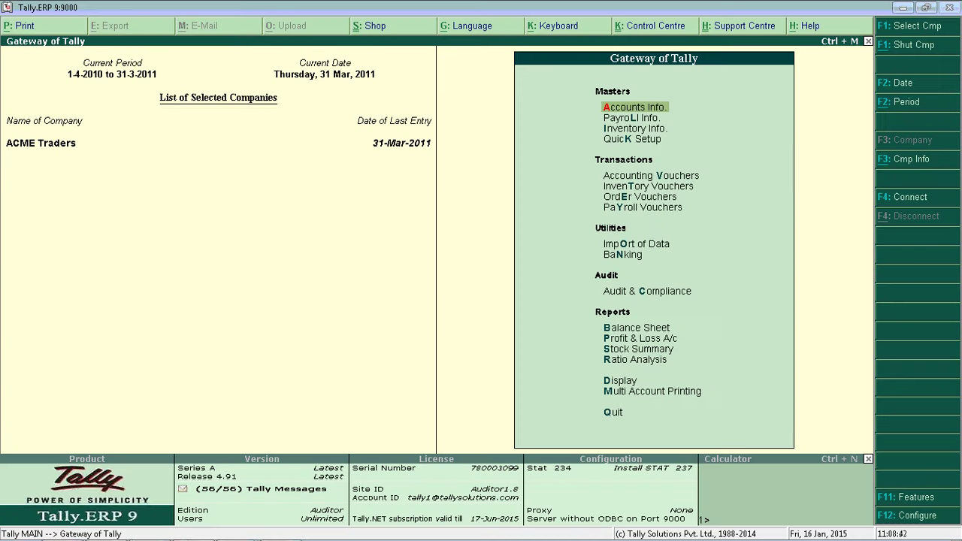
# - Load ACME Distributors, make ACME Traders current, and open its Profit & Loss A/c (2,28,47,612.69)
pyautogui.press('F1')
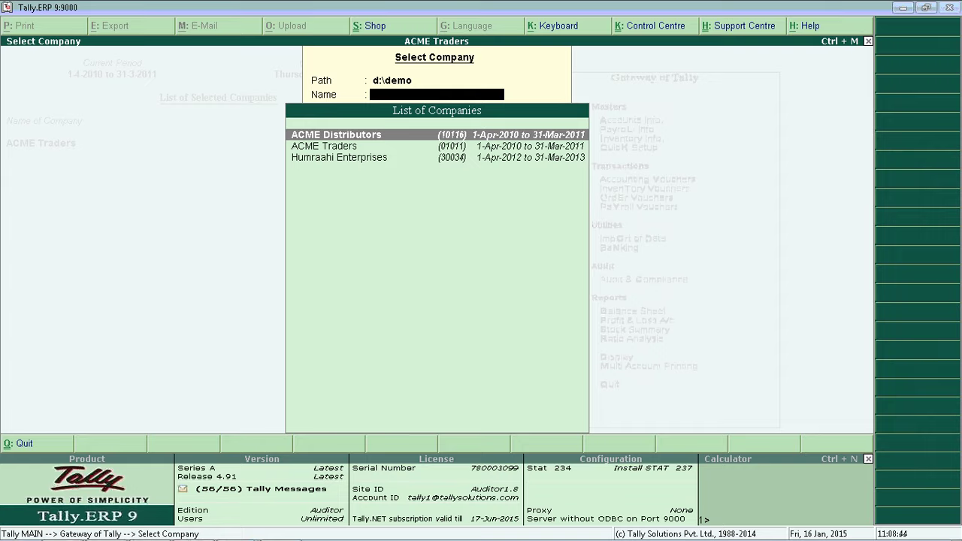
pyautogui.press('Return')
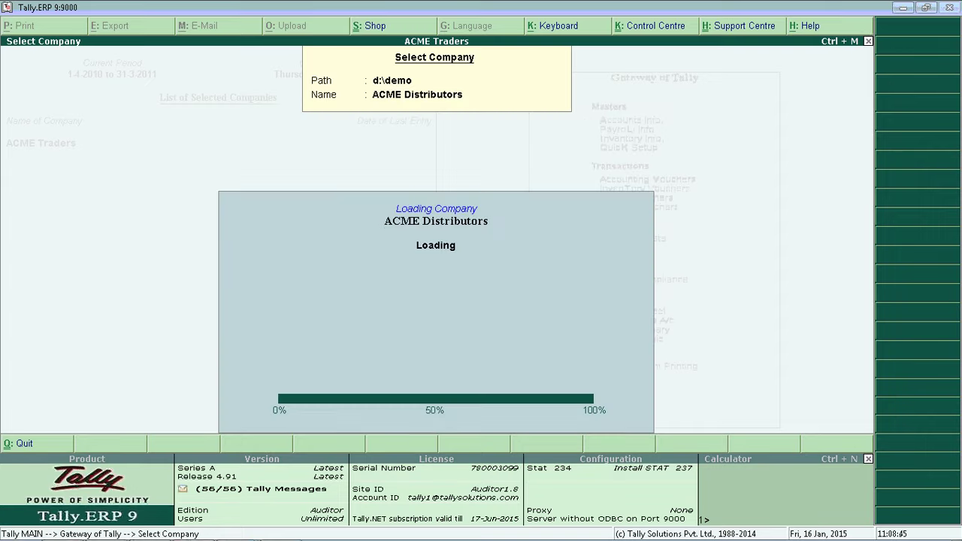
pyautogui.press('F3')
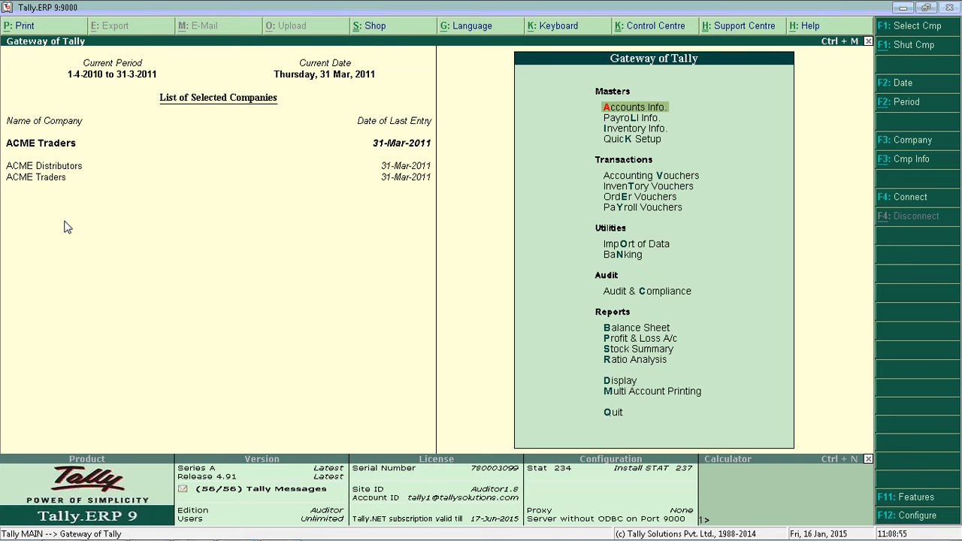
pyautogui.press('p')
pyautogui.press('Escape')
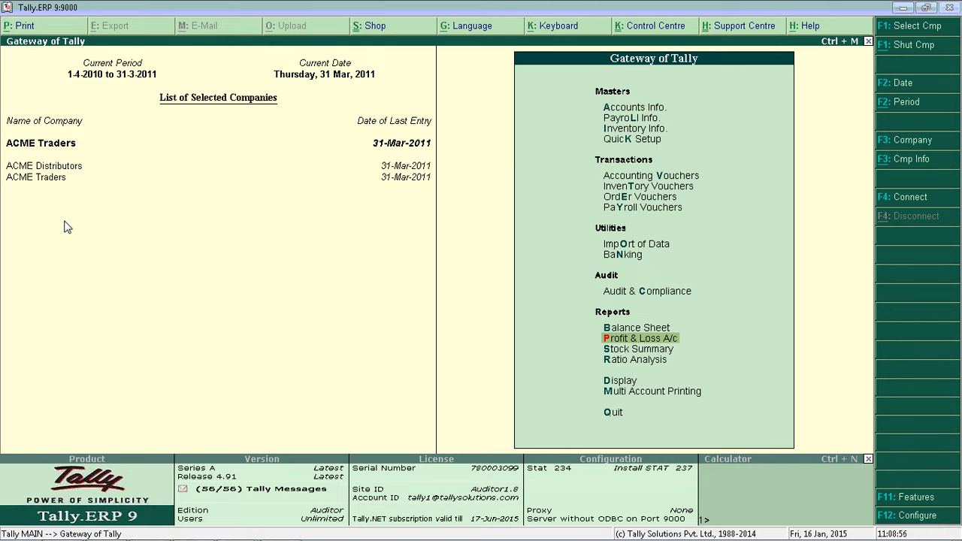
pyautogui.press('Return')
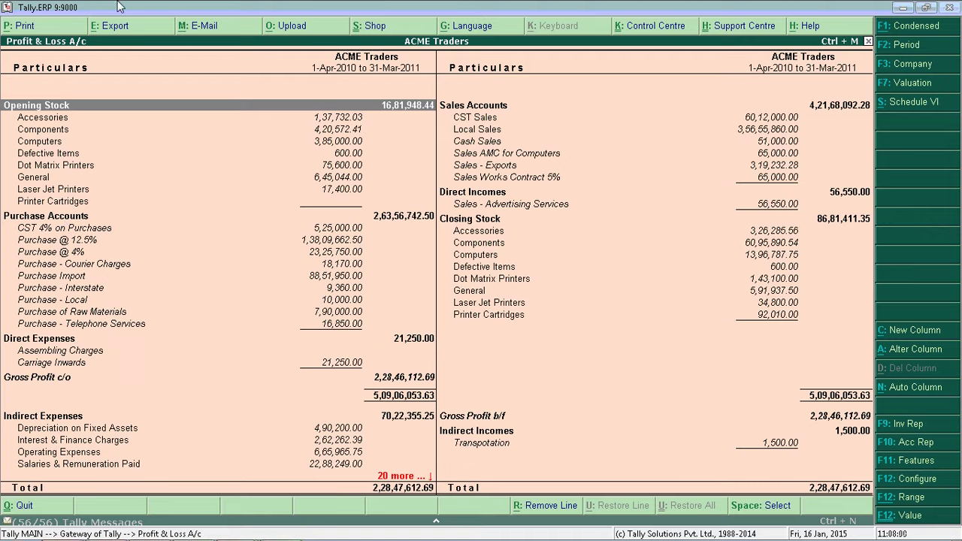
# - Add an ACME Distributors Actuals column from 1-4-2010 beside ACME Traders' Profit & Loss
pyautogui.hotkey('alt', 'c')
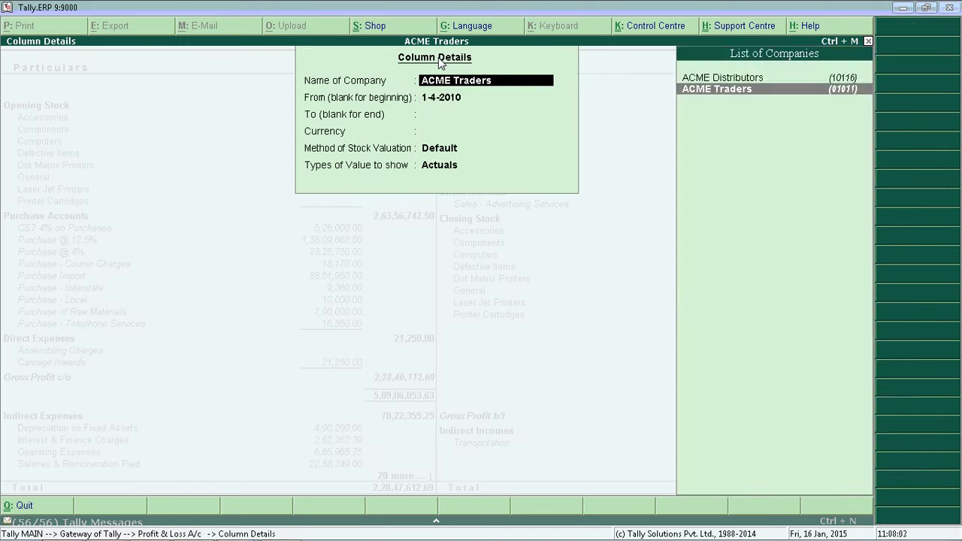
pyautogui.press('Up')
pyautogui.press('Return')
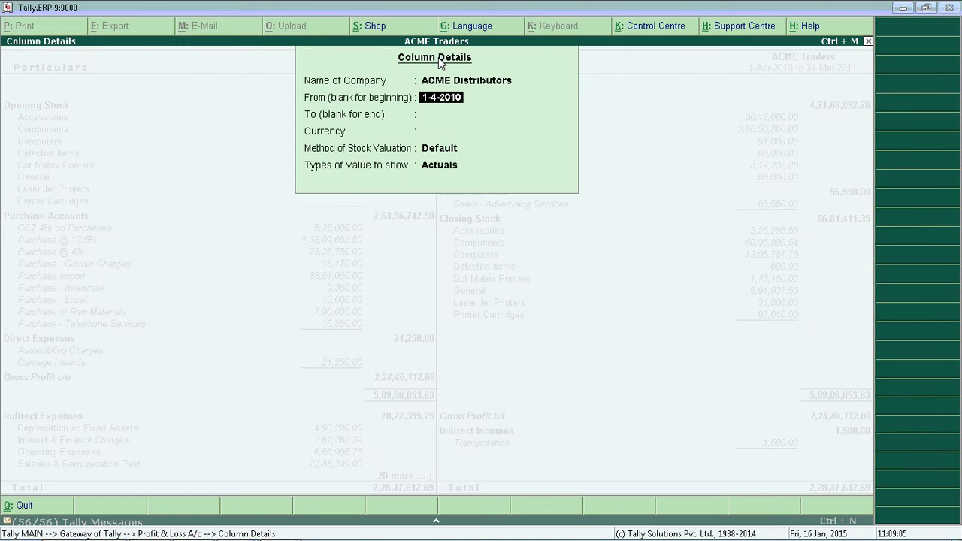
pyautogui.press('Return')
pyautogui.press('Return')
pyautogui.press('Return')
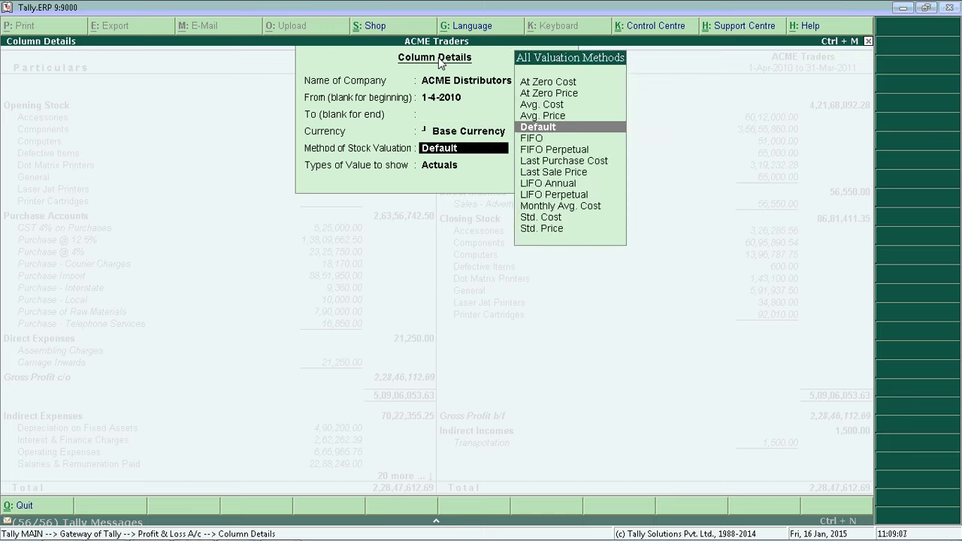
pyautogui.press('BackSpace')
pyautogui.press('BackSpace')
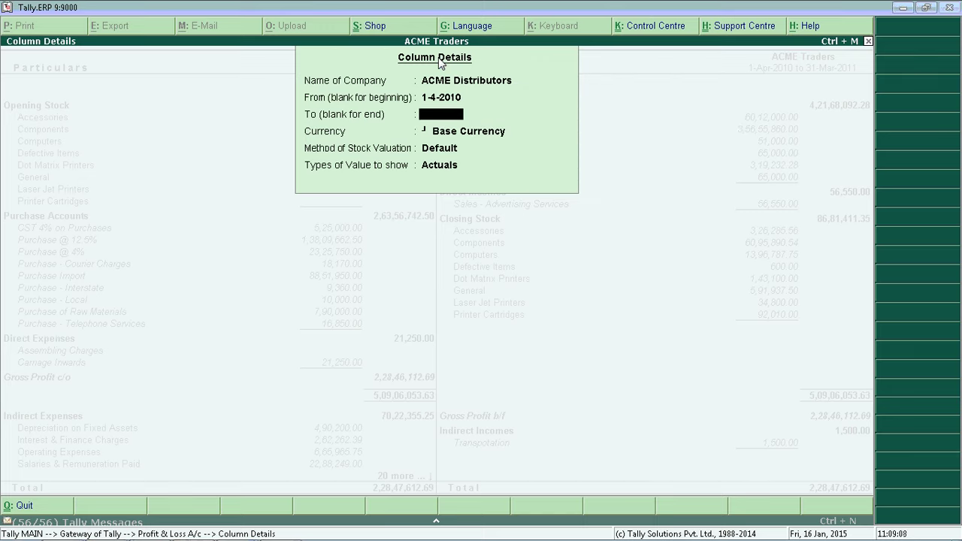
pyautogui.press('Return')
pyautogui.press('Return')
pyautogui.press('Return')
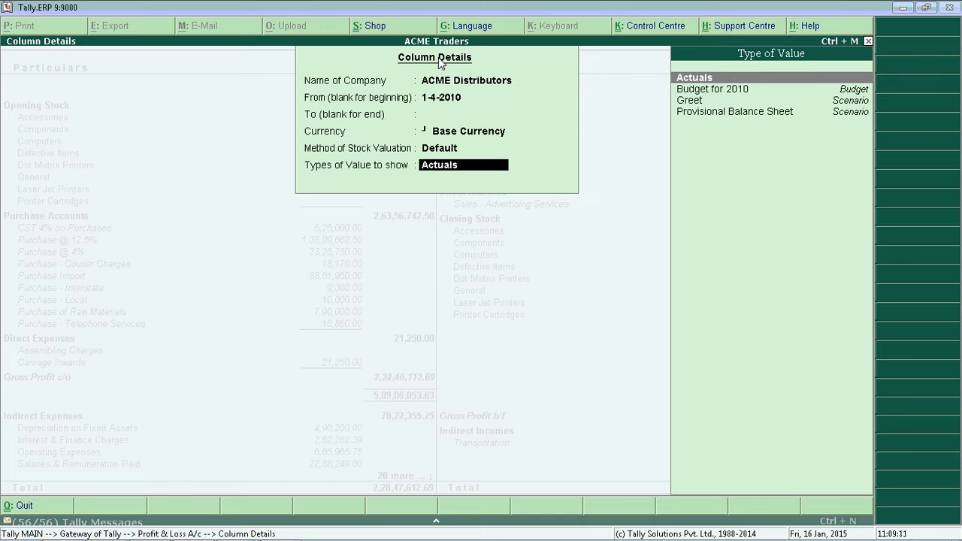
pyautogui.press('Return')
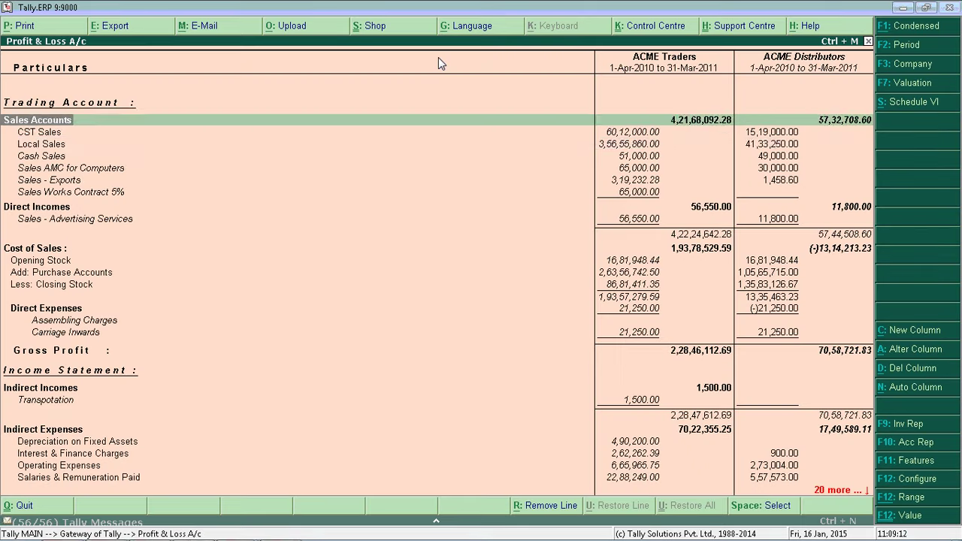
# - Compare the sales and expense rows, checking ACME Distributors' Salaries & Remuneration Paid breakdown
pyautogui.press('Down')
pyautogui.press('Down')
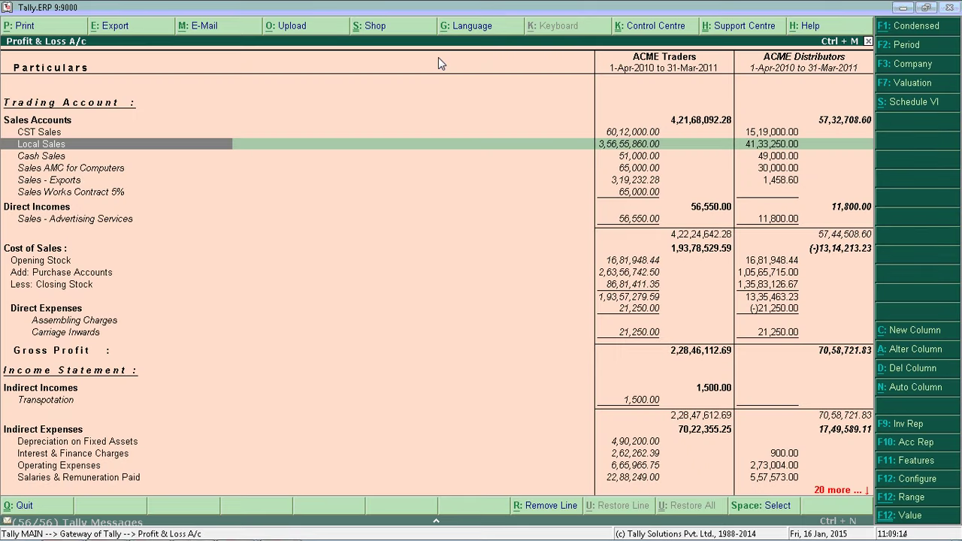
pyautogui.press('Down')
pyautogui.press('Down')
pyautogui.press('Down')
pyautogui.press('Down')
pyautogui.press('Down')
pyautogui.press('Down')
pyautogui.press('Down')
pyautogui.press('Down')
pyautogui.press('Down')
pyautogui.press('Down')
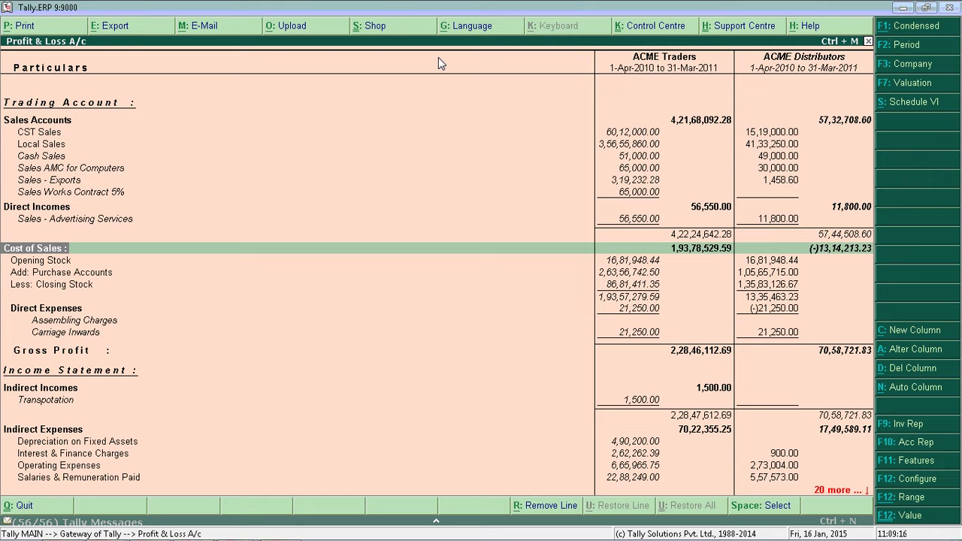
pyautogui.press('Up')
pyautogui.press('Up')
pyautogui.press('Up')
pyautogui.press('Up')
pyautogui.press('Up')
pyautogui.press('Up')
pyautogui.press('Up')
pyautogui.press('Up')
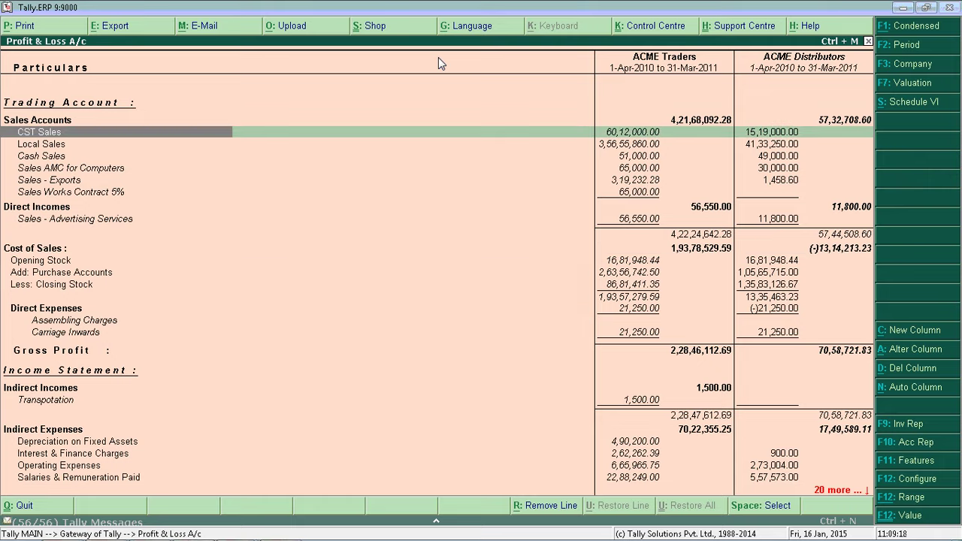
pyautogui.press('Down')
pyautogui.press('Down')
pyautogui.press('Down')
pyautogui.press('Down')
pyautogui.press('Down')
pyautogui.press('Down')
pyautogui.press('Down')
pyautogui.press('Down')
pyautogui.press('Down')
pyautogui.press('Down')
pyautogui.press('Down')
pyautogui.press('Down')
pyautogui.press('Down')
pyautogui.press('Down')
pyautogui.press('Down')
pyautogui.press('Down')
pyautogui.press('Down')
pyautogui.press('Down')
pyautogui.press('Down')
pyautogui.press('Down')
pyautogui.press('Down')
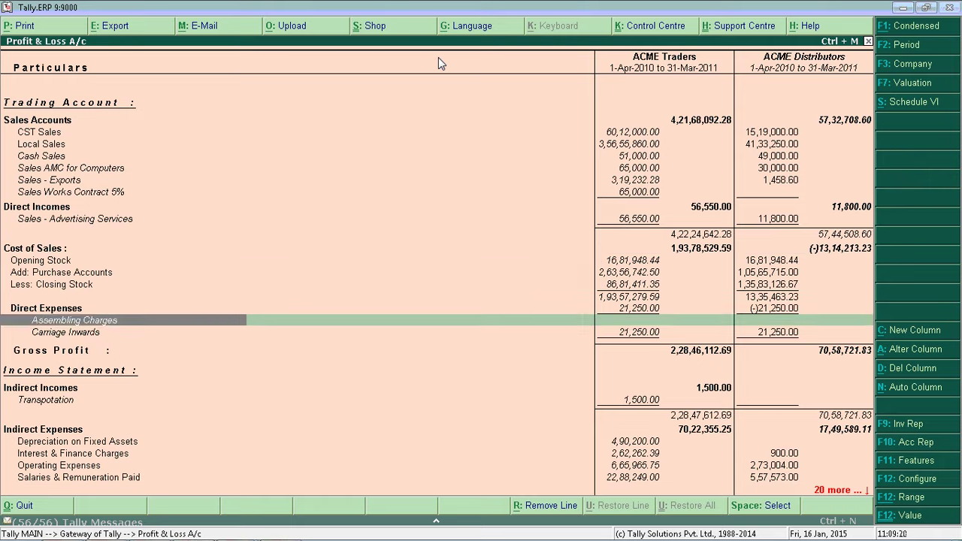
pyautogui.press('Down')
pyautogui.press('Down')
pyautogui.press('Down')
pyautogui.press('Down')
pyautogui.press('Down')
pyautogui.press('Down')
pyautogui.press('Down')
pyautogui.press('Down')
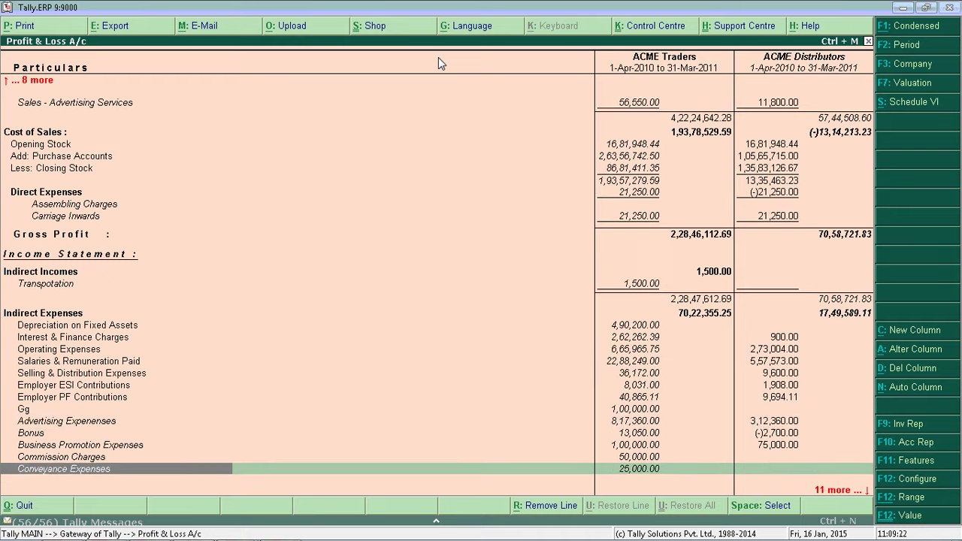
pyautogui.press('Up')
pyautogui.press('Up')
pyautogui.press('Up')
pyautogui.press('Up')
pyautogui.press('Up')
pyautogui.press('Up')
pyautogui.press('Up')
pyautogui.press('Up')
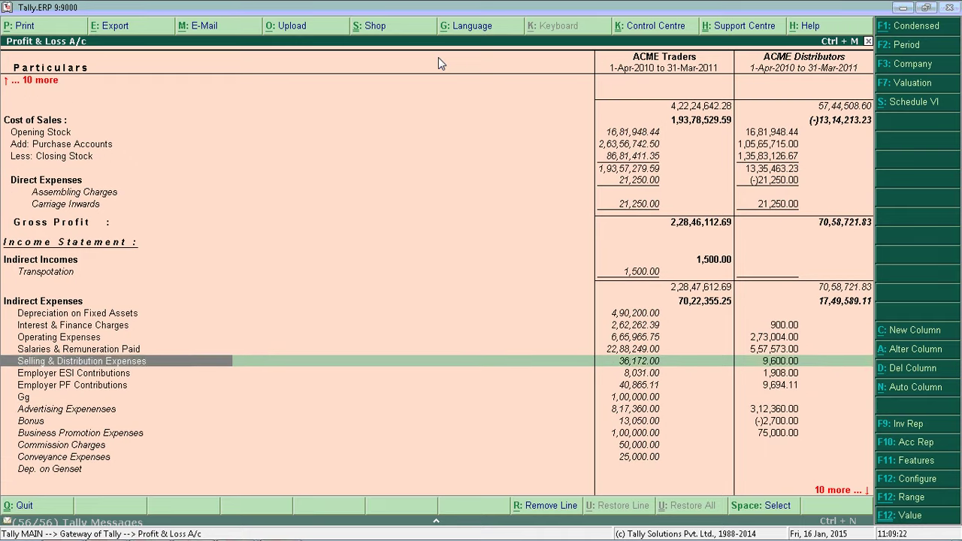
pyautogui.press('Up')
pyautogui.press('Right')
pyautogui.press('Right')
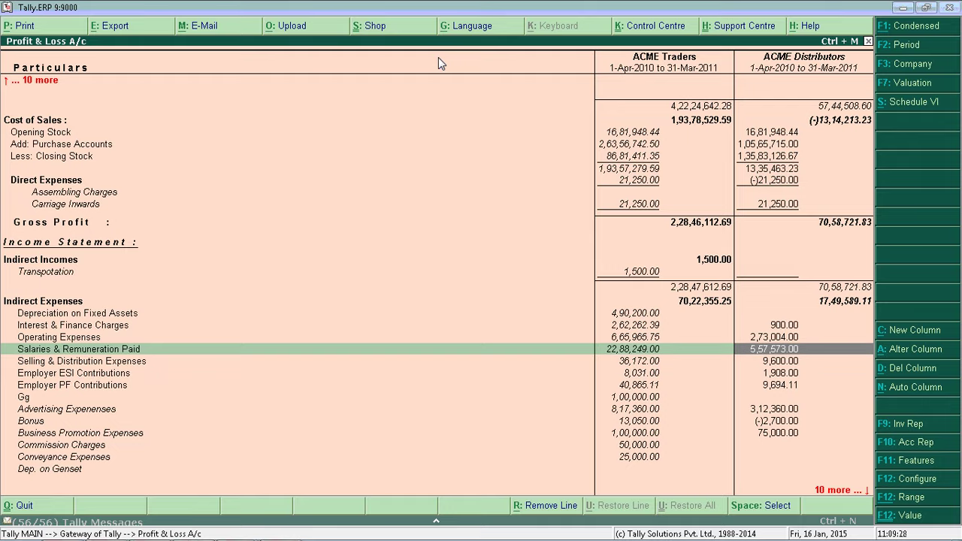
pyautogui.press('Return')
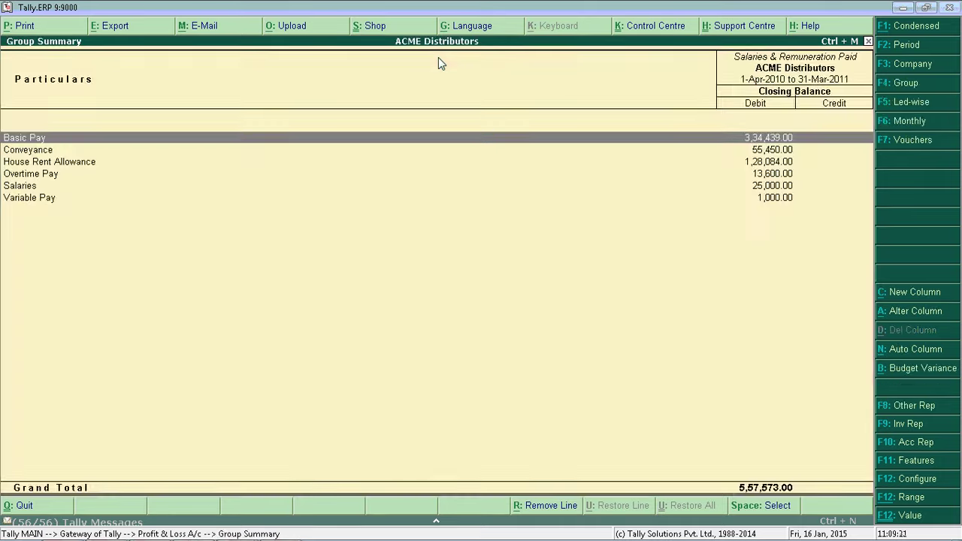
pyautogui.press('Escape')
# - Return to the top of the comparison and close the Profit & Loss report
pyautogui.press('Up')
pyautogui.press('Up')
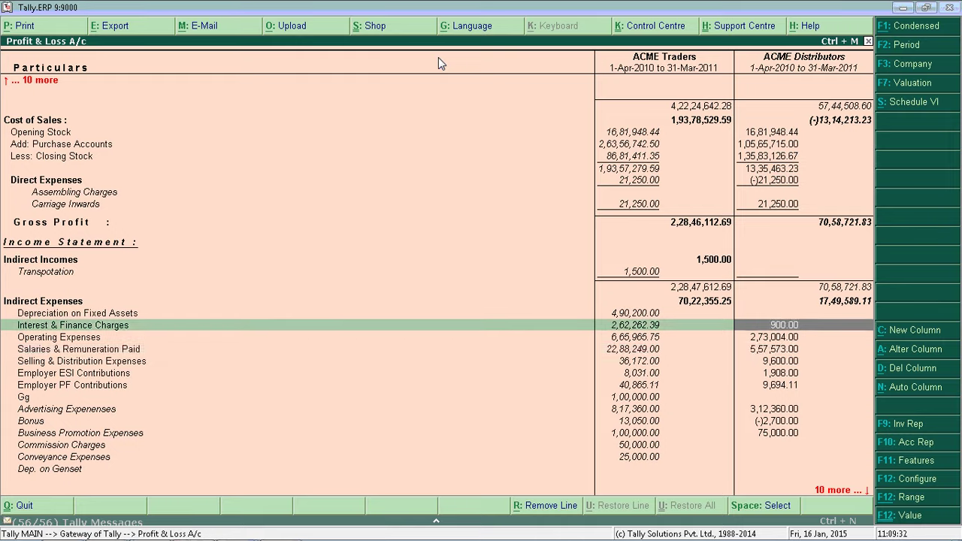
pyautogui.press('Up')
pyautogui.press('Up')
pyautogui.press('Up')
pyautogui.press('Up')
pyautogui.press('Up')
pyautogui.press('Up')
pyautogui.press('Up')
pyautogui.press('Up')
pyautogui.press('Up')
pyautogui.press('Up')
pyautogui.press('Up')
pyautogui.press('Up')
pyautogui.press('Up')
pyautogui.press('Up')
pyautogui.press('Up')
pyautogui.press('Up')
pyautogui.press('Up')
pyautogui.press('Up')
pyautogui.press('Up')
pyautogui.press('Up')
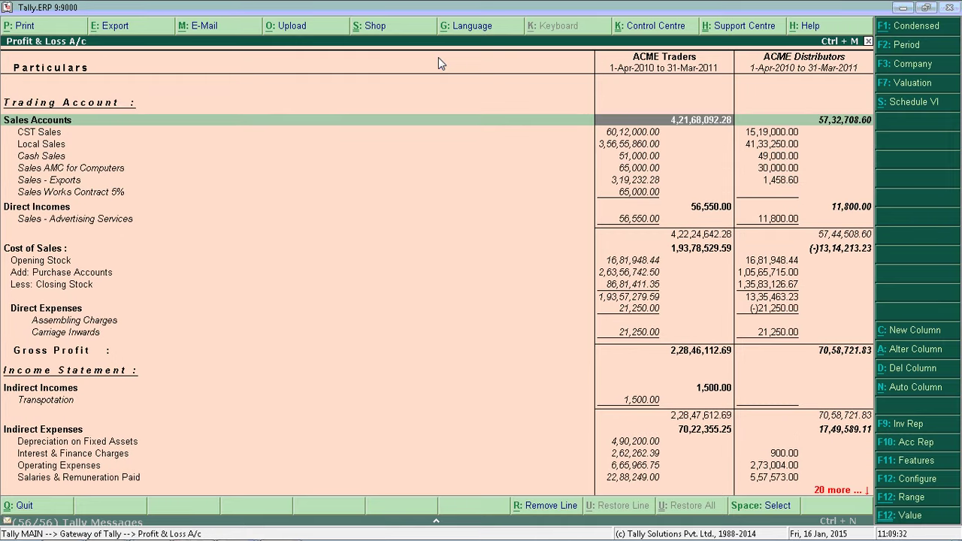
pyautogui.press('Left')
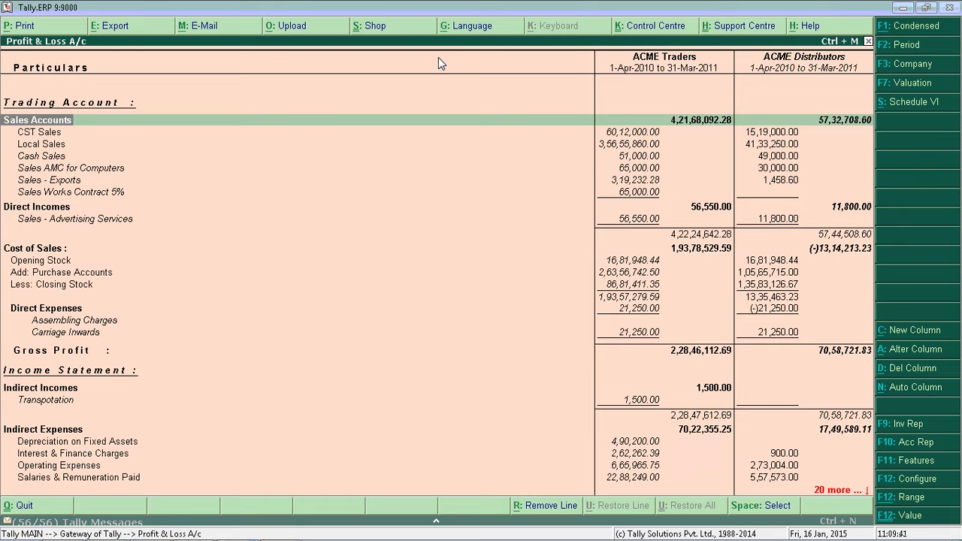
pyautogui.press('Escape')
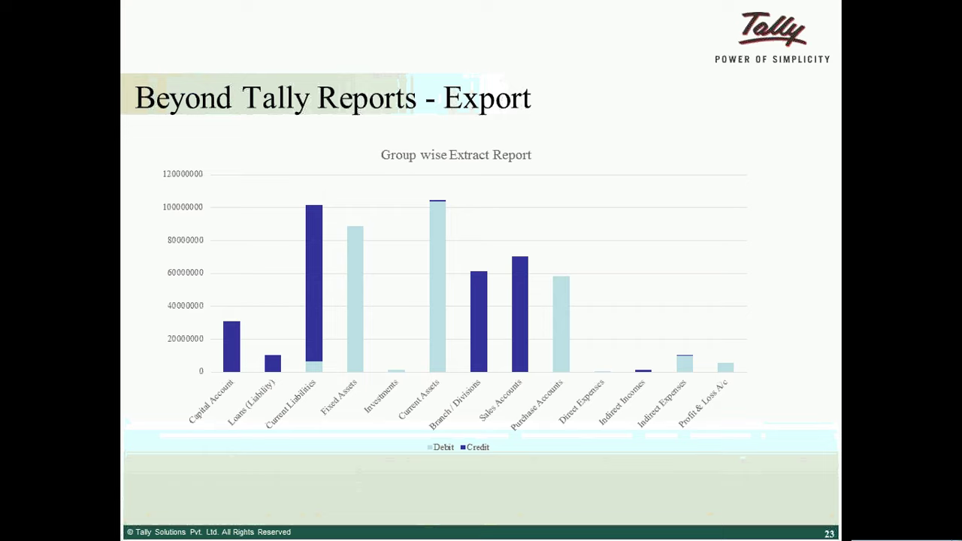
pyautogui.press('Right')
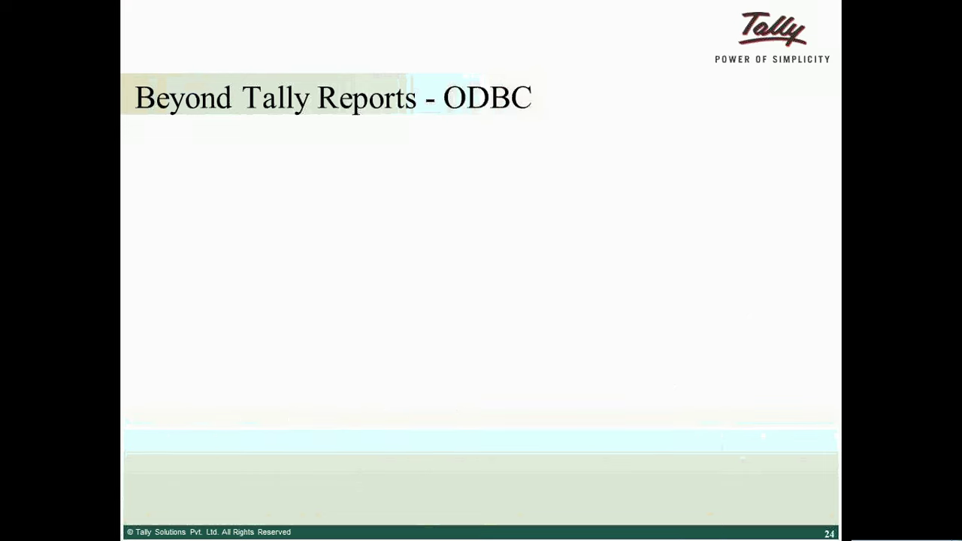
pyautogui.press('Left')
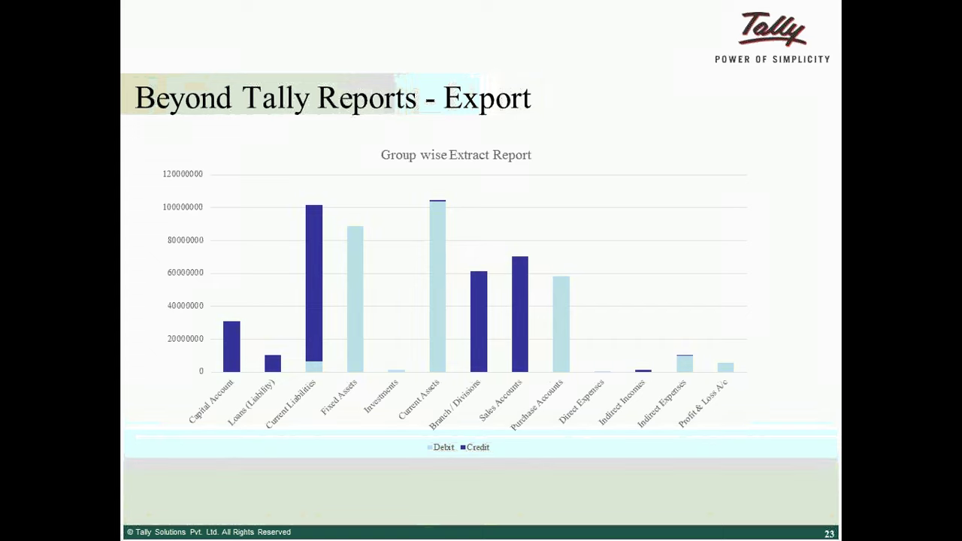
pyautogui.press('Right')
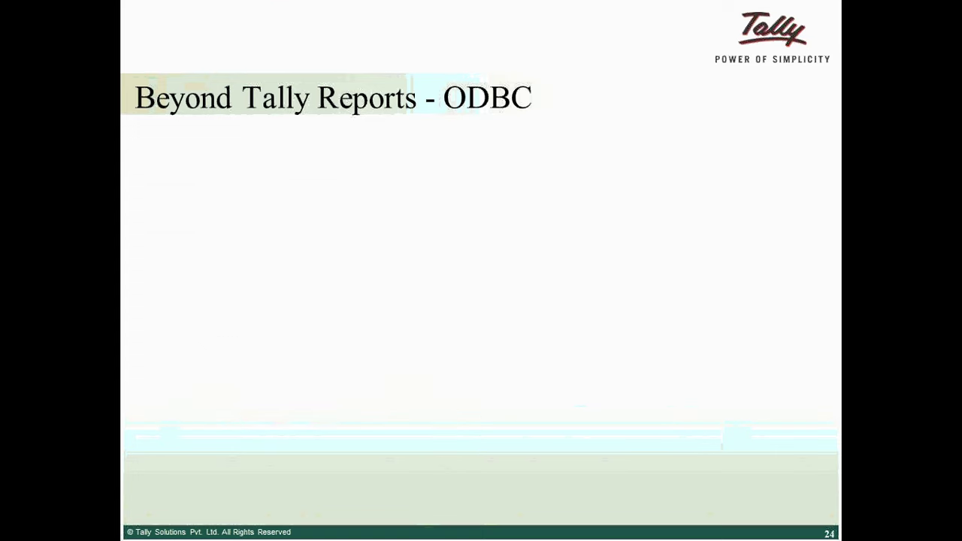
pyautogui.press('Left')
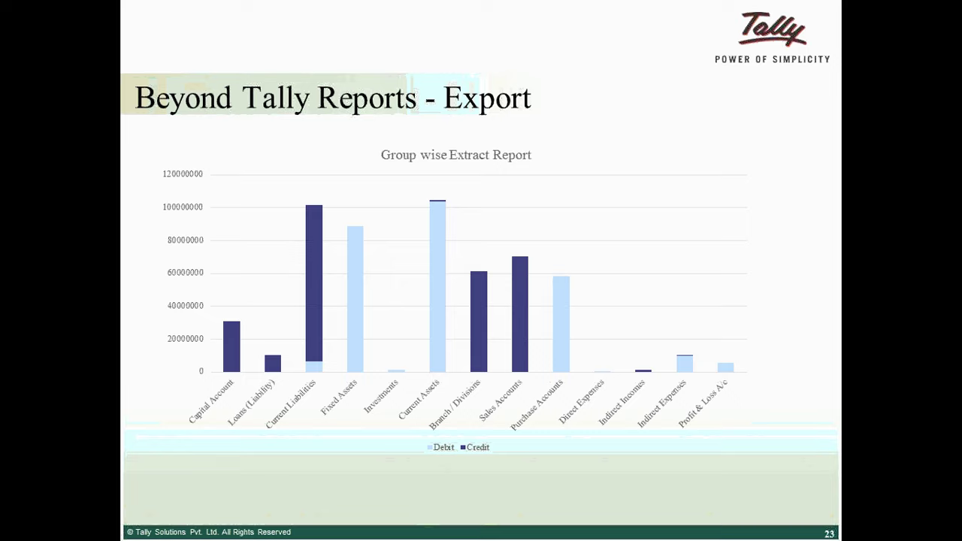
pyautogui.press('Right')
pyautogui.press('Left')
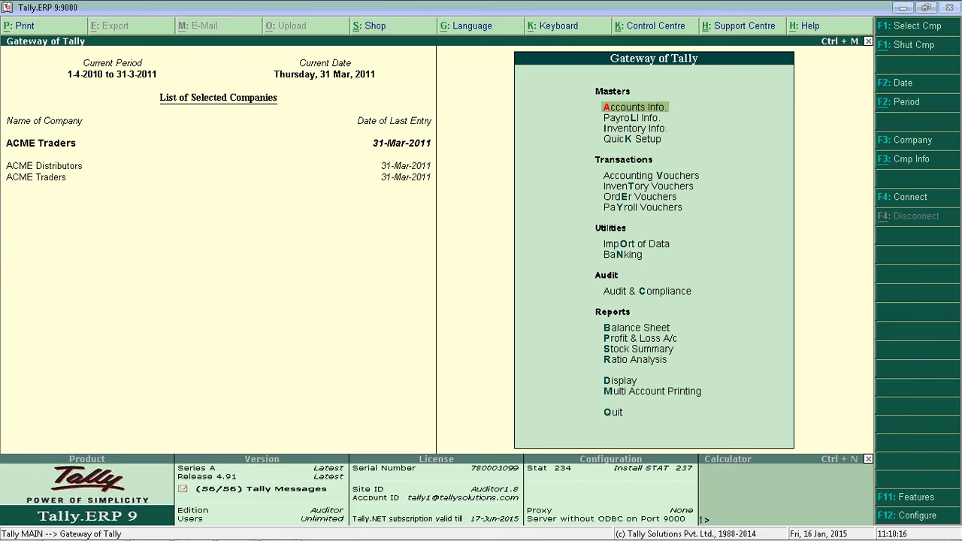
# - Open the Sales Register and drill into December's sales vouchers
pyautogui.press('d')
pyautogui.press('a')
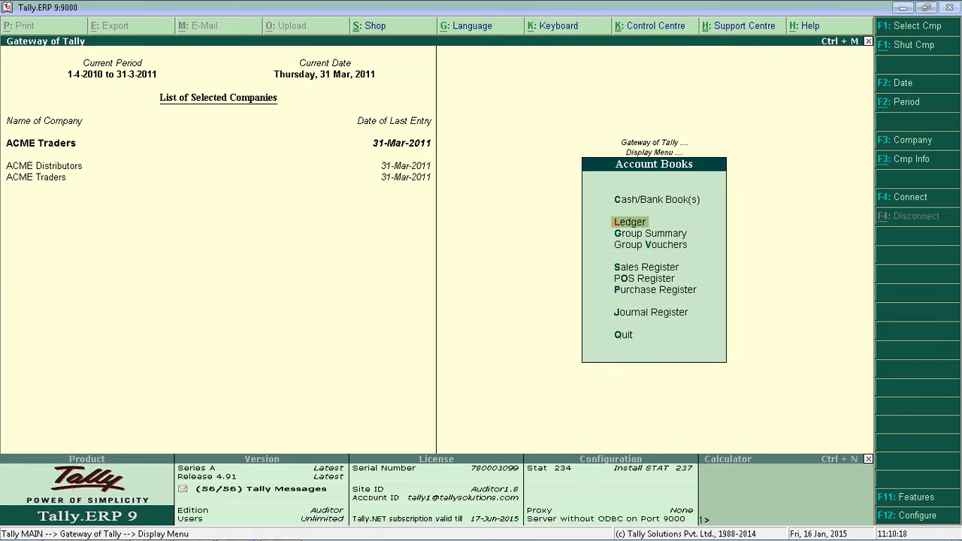
pyautogui.press('Down')
pyautogui.press('Down')
pyautogui.press('Down')
pyautogui.press('Return')
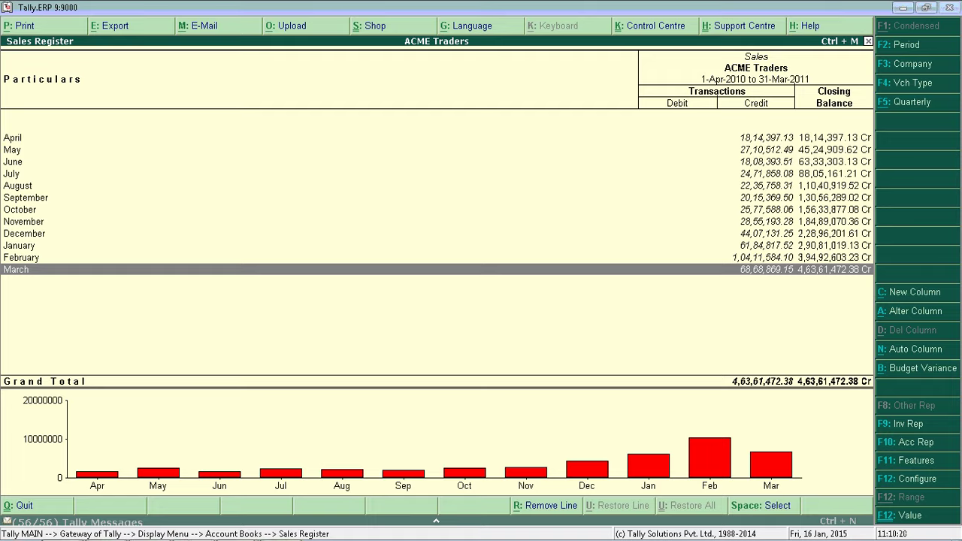
pyautogui.press('Up')
pyautogui.press('Up')
pyautogui.press('Up')
pyautogui.press('Return')
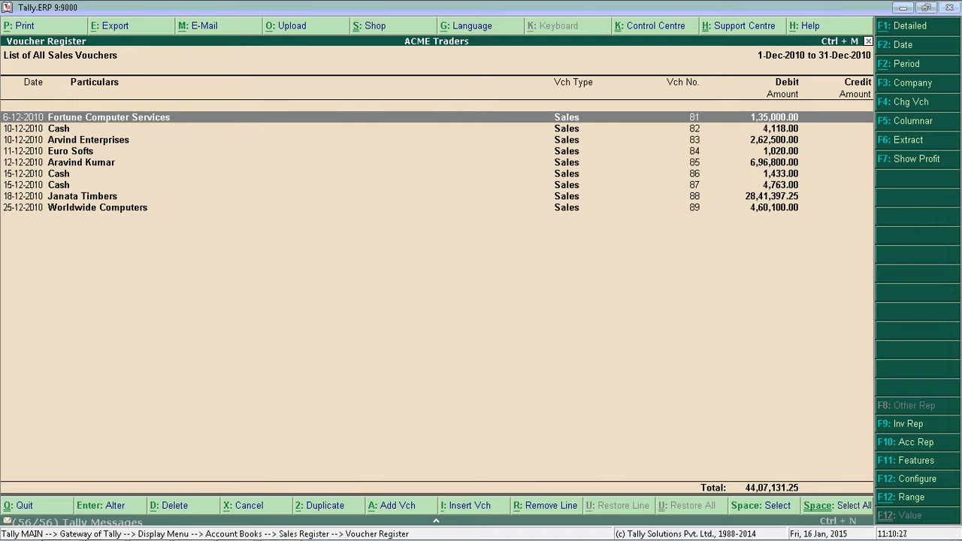
# - Export December's vouchers to Excel with Export for Pivot Table set to Yes
pyautogui.hotkey('alt', 'e')
pyautogui.press('Return')
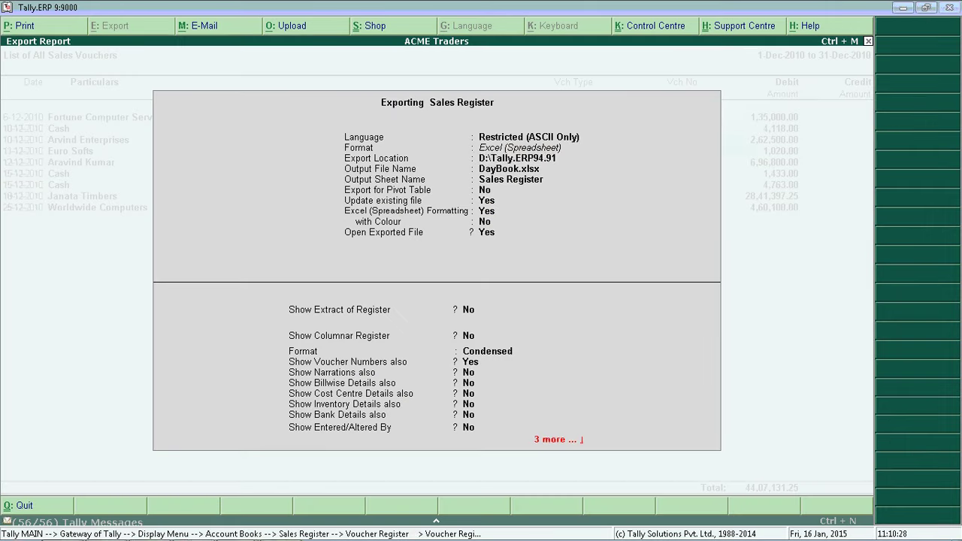
pyautogui.press('Return')
pyautogui.press('Return')
pyautogui.press('Return')
pyautogui.press('Return')
pyautogui.press('Return')
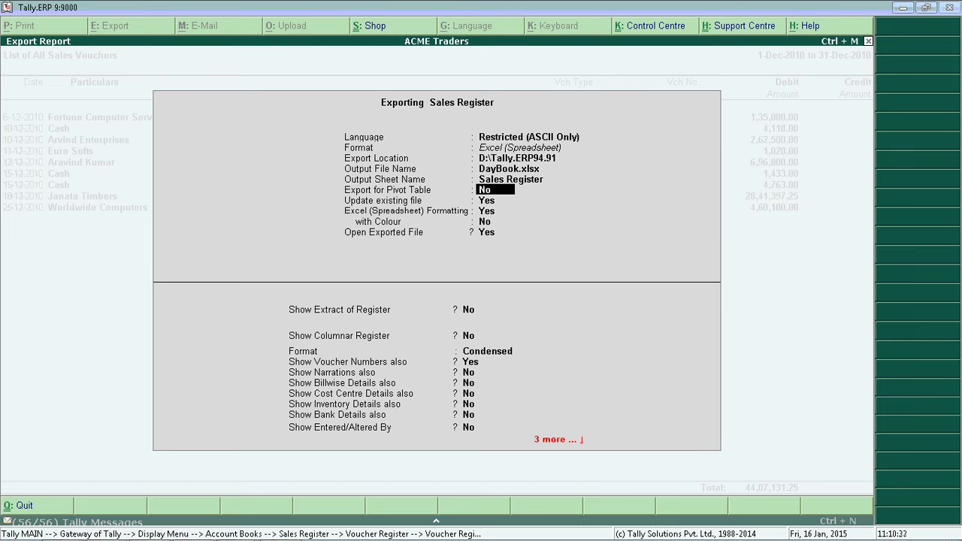
pyautogui.press('y')
pyautogui.press('Return')
pyautogui.press('Return')
pyautogui.press('Return')
pyautogui.press('Return')
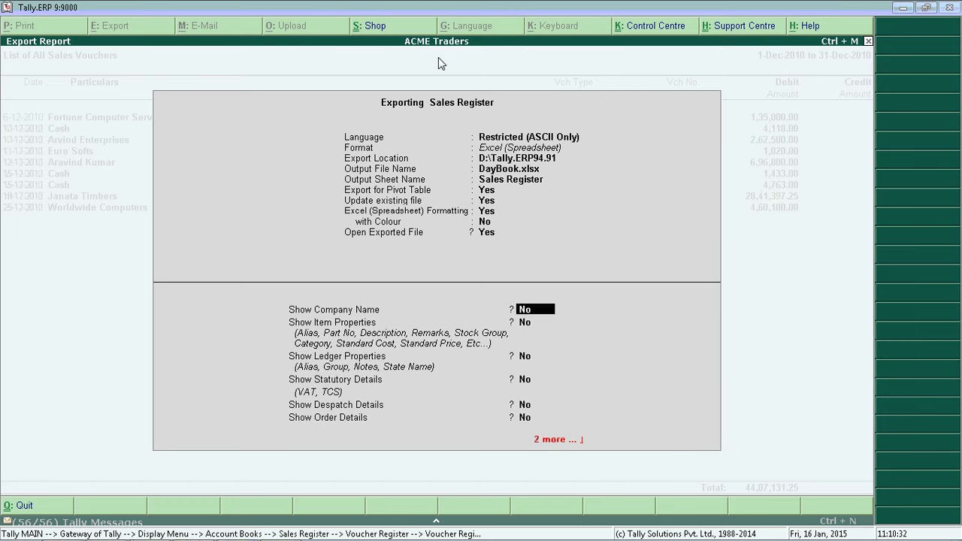
pyautogui.press('Return')
pyautogui.press('Return')
pyautogui.press('Return')
pyautogui.press('Return')
pyautogui.press('Return')
pyautogui.press('Return')
pyautogui.press('Return')
pyautogui.press('Return')
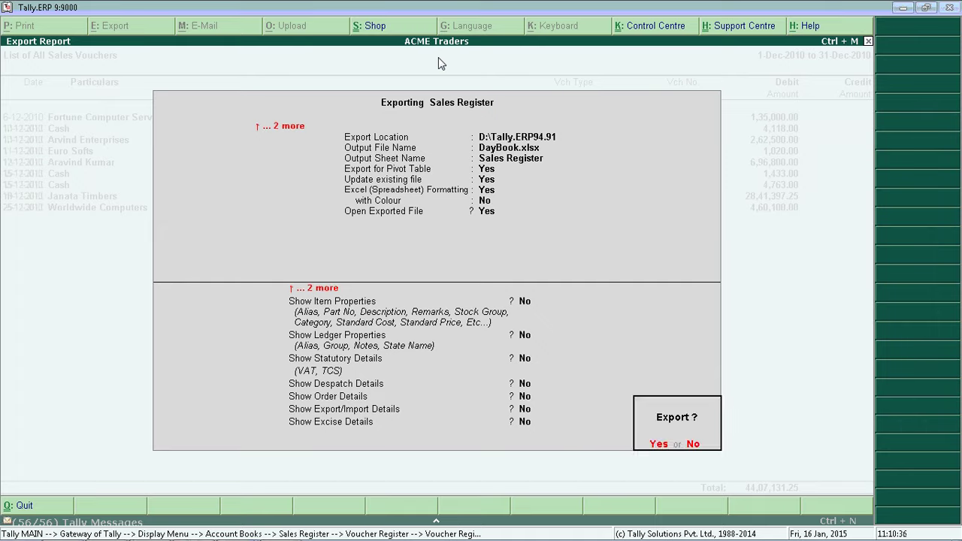
pyautogui.press('Return')
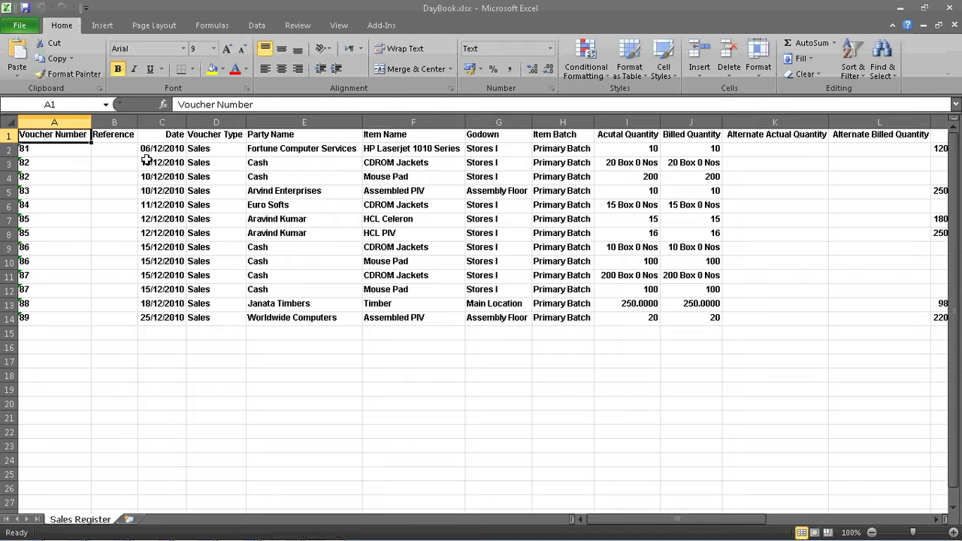
# - Insert a PivotTable on a new sheet from the entire exported sales data
pyautogui.click(10, 120)
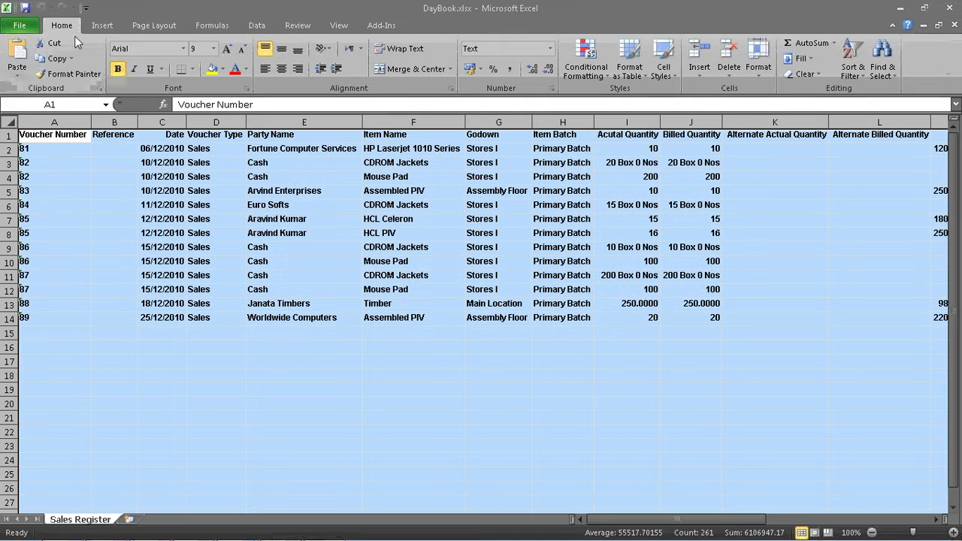
pyautogui.click(102, 27)
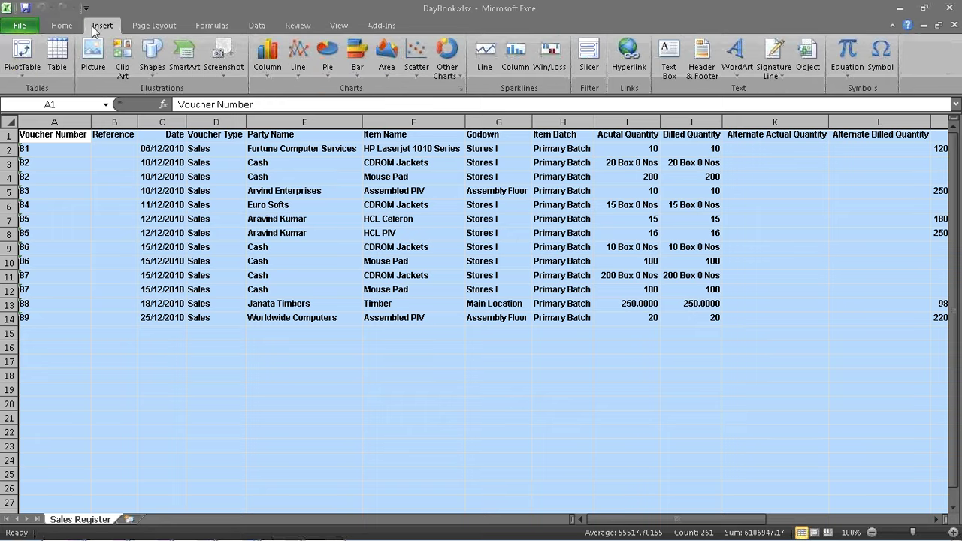
pyautogui.click(25, 75)
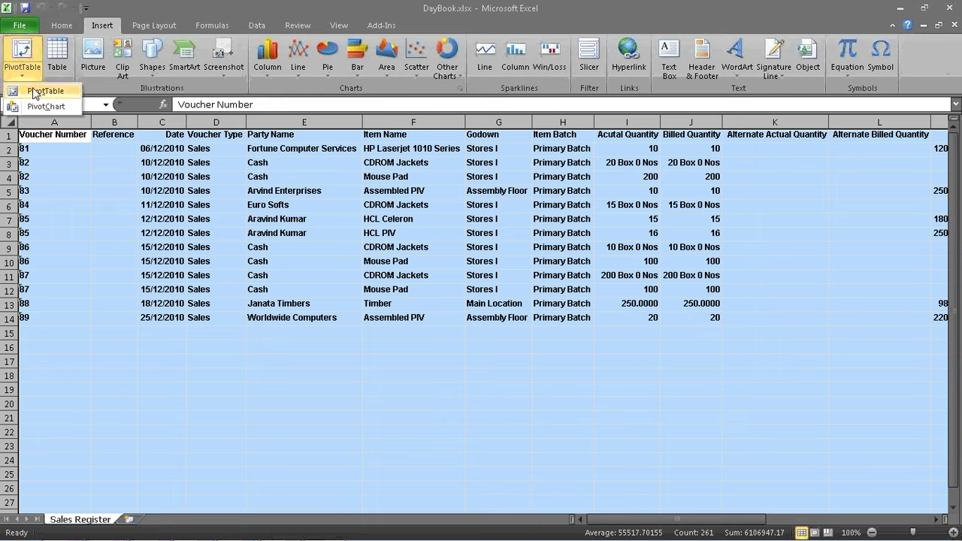
pyautogui.click(44, 91)
pyautogui.click(488, 303)
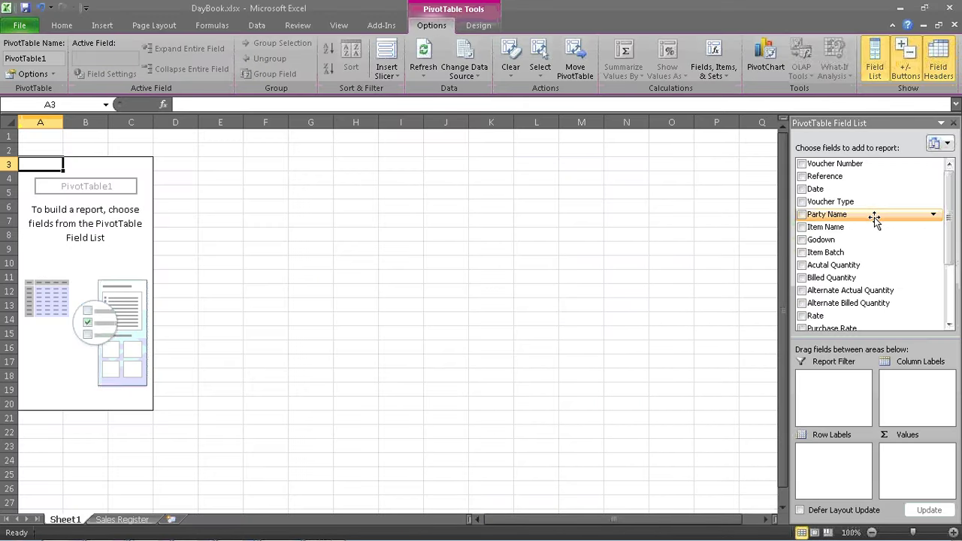
# - Put Party Name into the pivot's row labels
pyautogui.moveTo(874, 217); pyautogui.dragTo(833, 460)
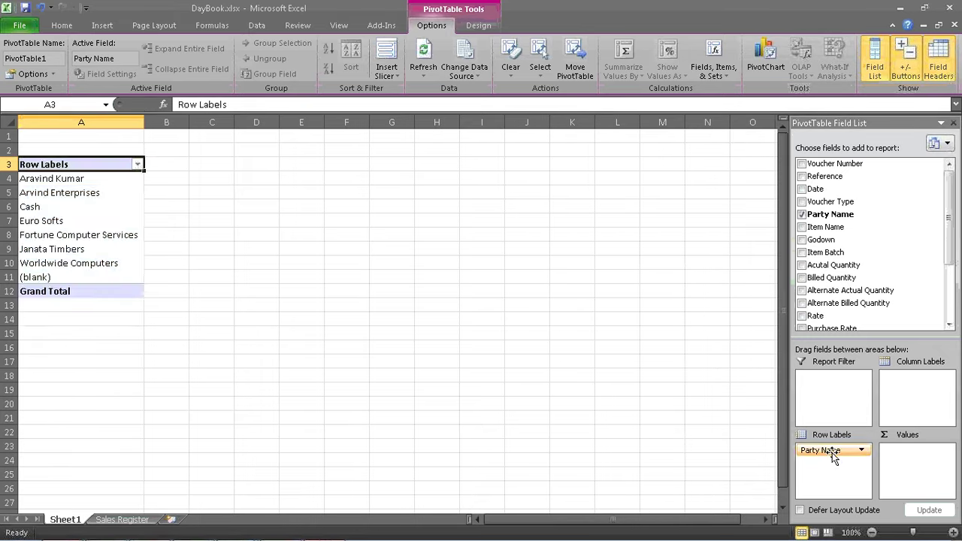
pyautogui.moveTo(51, 182); pyautogui.dragTo(53, 282)
pyautogui.click(60, 181)
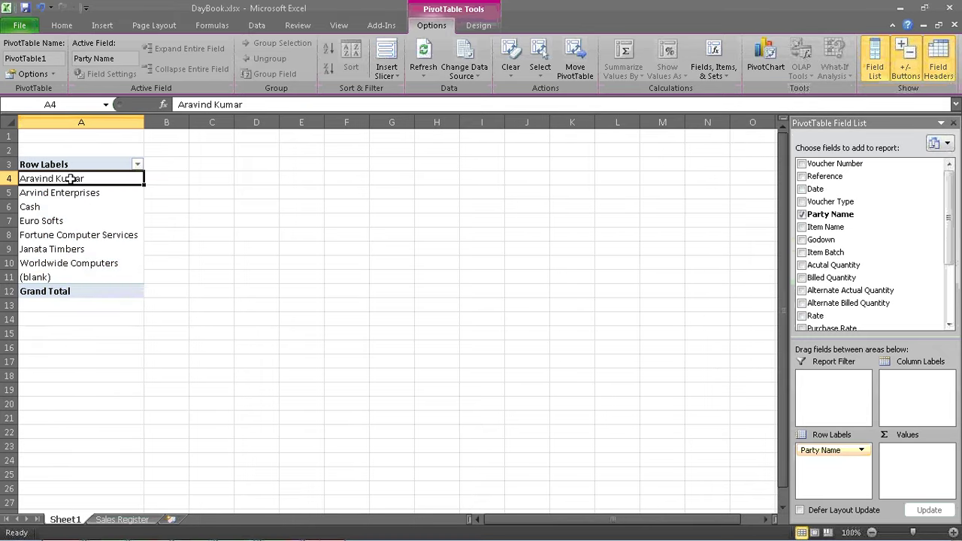
pyautogui.click(301, 192)
pyautogui.click(75, 206)
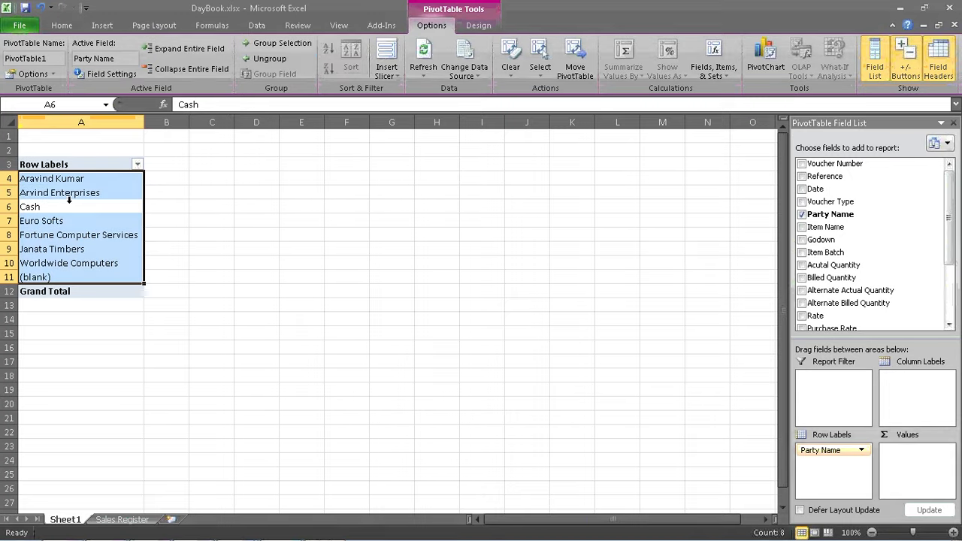
pyautogui.moveTo(948, 221); pyautogui.dragTo(946, 285)
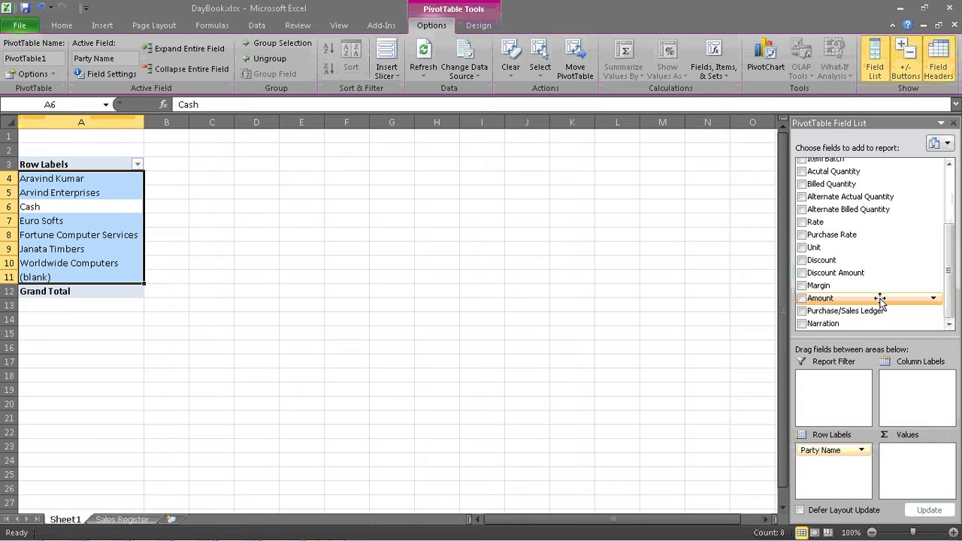
# - Add Amount to the pivot's values and summarise it as Sum instead of Count
pyautogui.moveTo(884, 298); pyautogui.dragTo(918, 453)
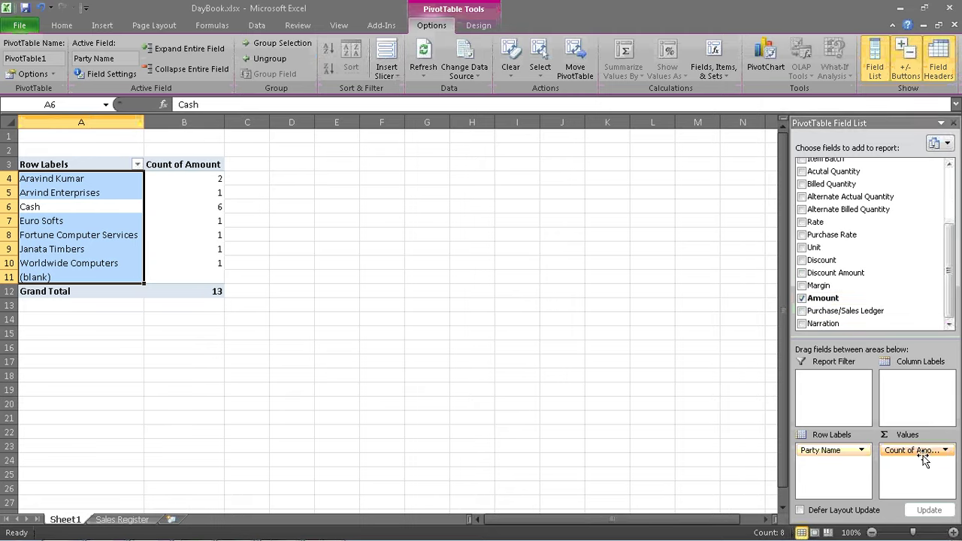
pyautogui.click(945, 451)
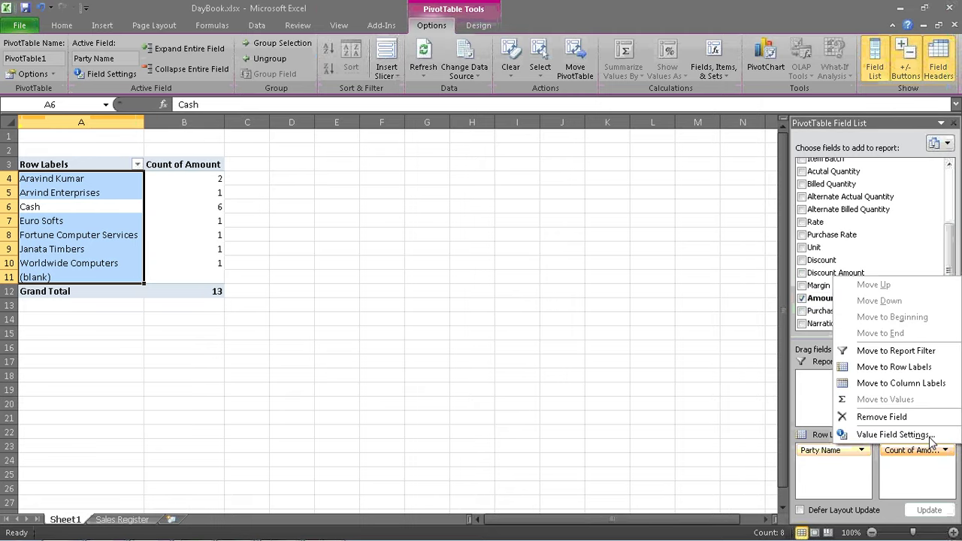
pyautogui.click(930, 434)
pyautogui.click(375, 232)
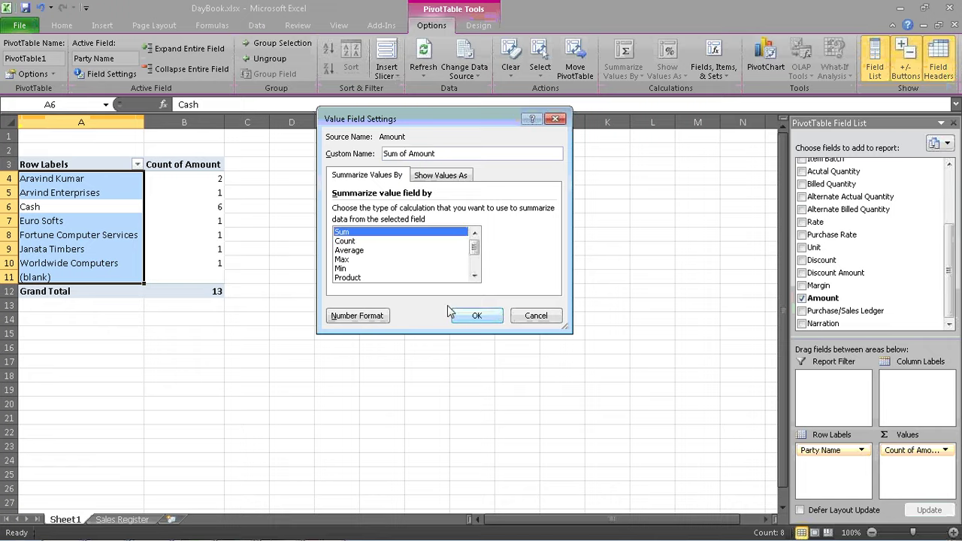
pyautogui.click(474, 315)
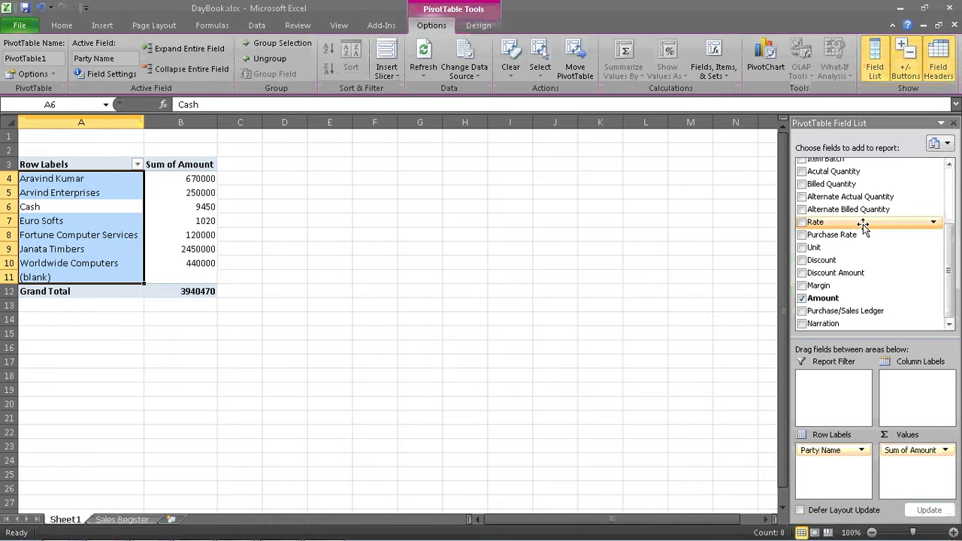
# - Nest Reference under Party Name in the pivot's row labels
pyautogui.moveTo(945, 226); pyautogui.dragTo(940, 169)
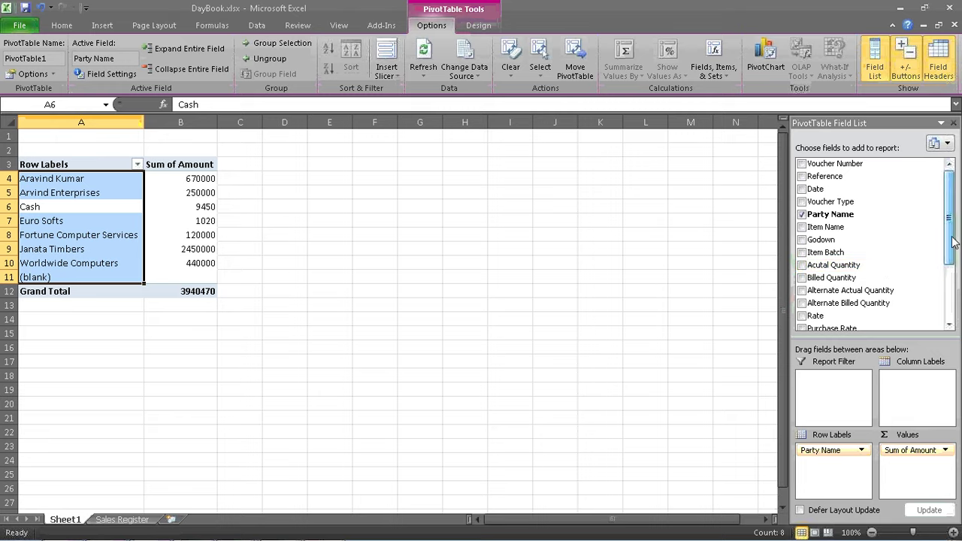
pyautogui.moveTo(952, 241)
pyautogui.mouseDown()
pyautogui.moveTo(949, 301)
pyautogui.moveTo(948, 234)
pyautogui.mouseUp()
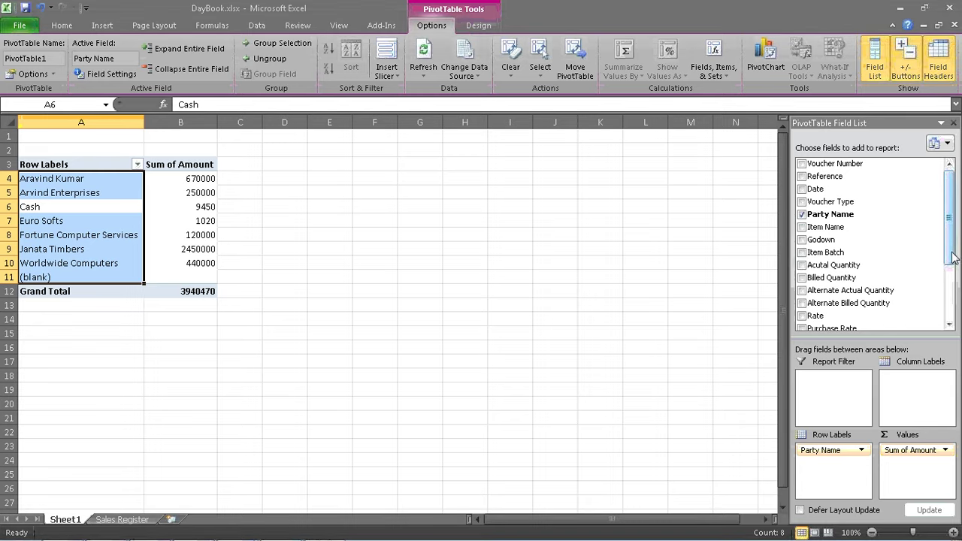
pyautogui.moveTo(949, 253); pyautogui.dragTo(956, 218)
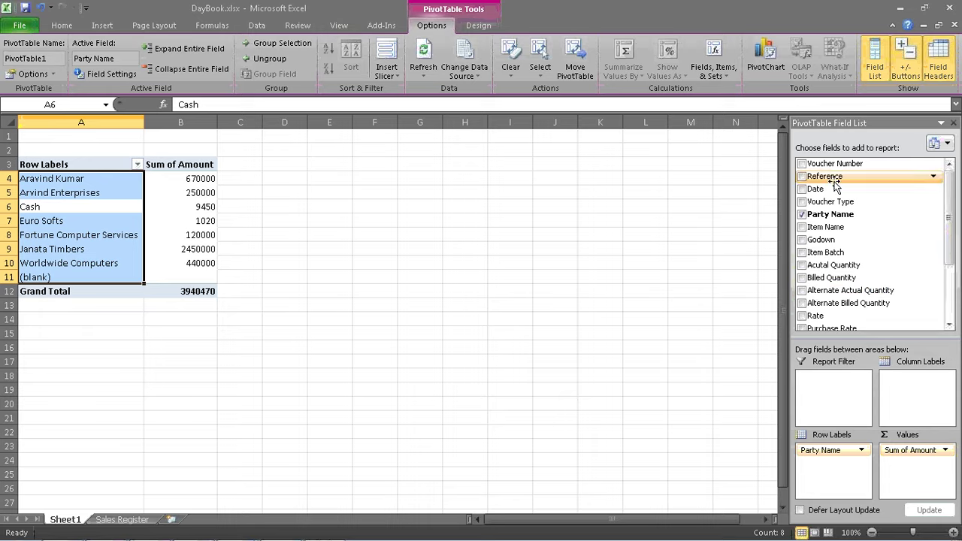
pyautogui.moveTo(834, 184); pyautogui.dragTo(841, 467)
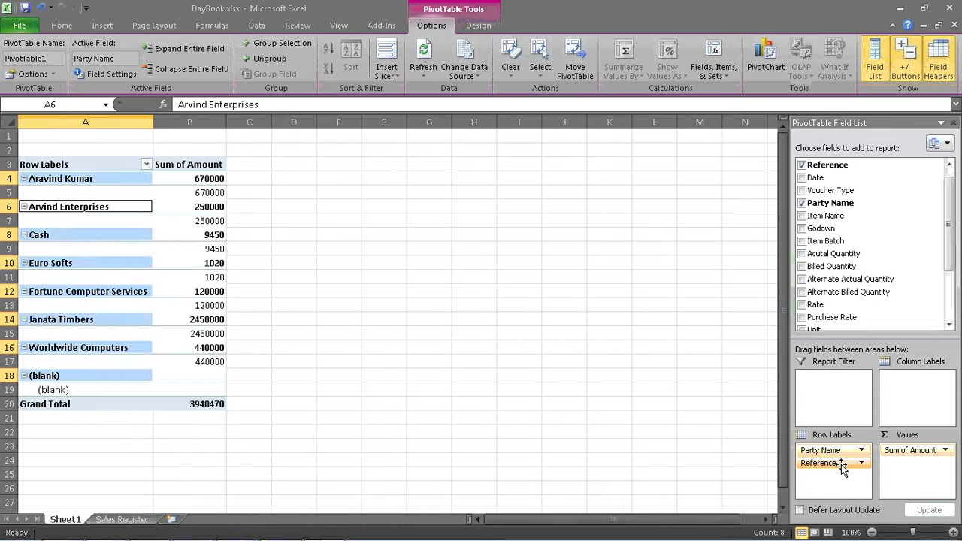
pyautogui.click(454, 322)
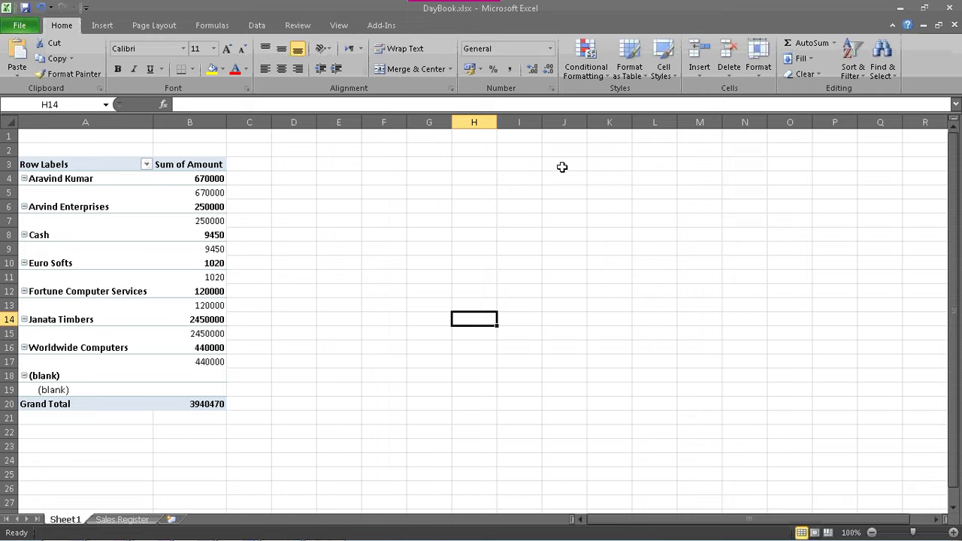
pyautogui.click(83, 277)
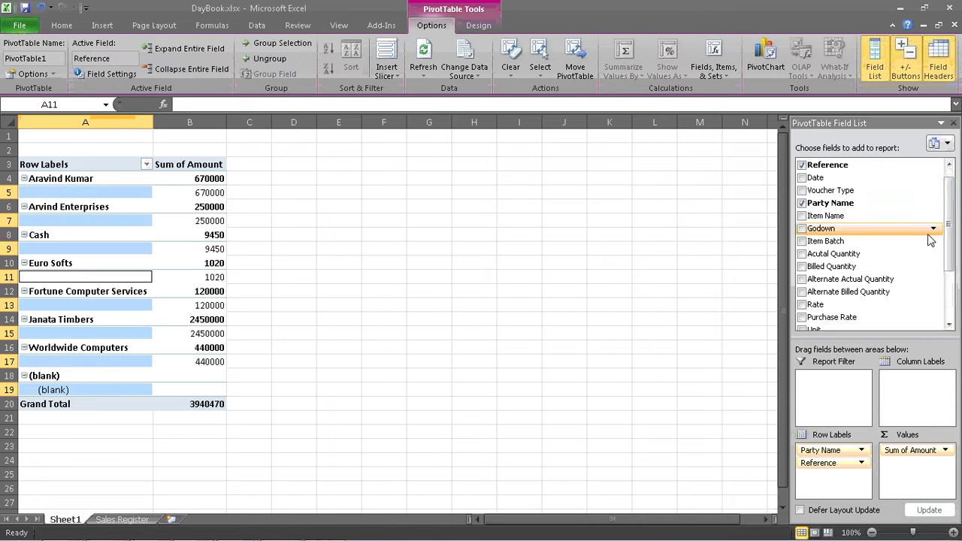
# - Add Item Batch as a further row label beneath Reference
pyautogui.moveTo(948, 220); pyautogui.dragTo(948, 238)
pyautogui.moveTo(855, 210); pyautogui.dragTo(845, 475)
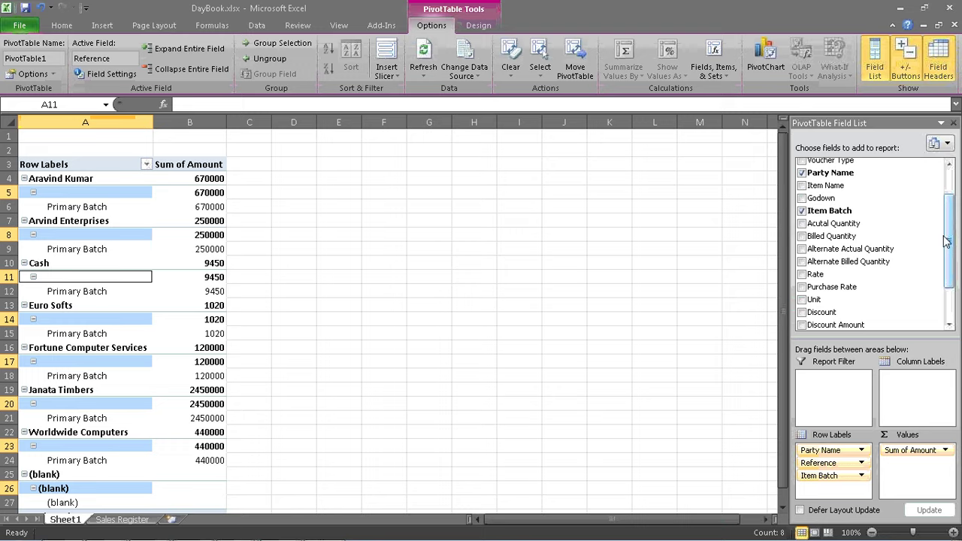
pyautogui.moveTo(951, 242); pyautogui.dragTo(951, 289)
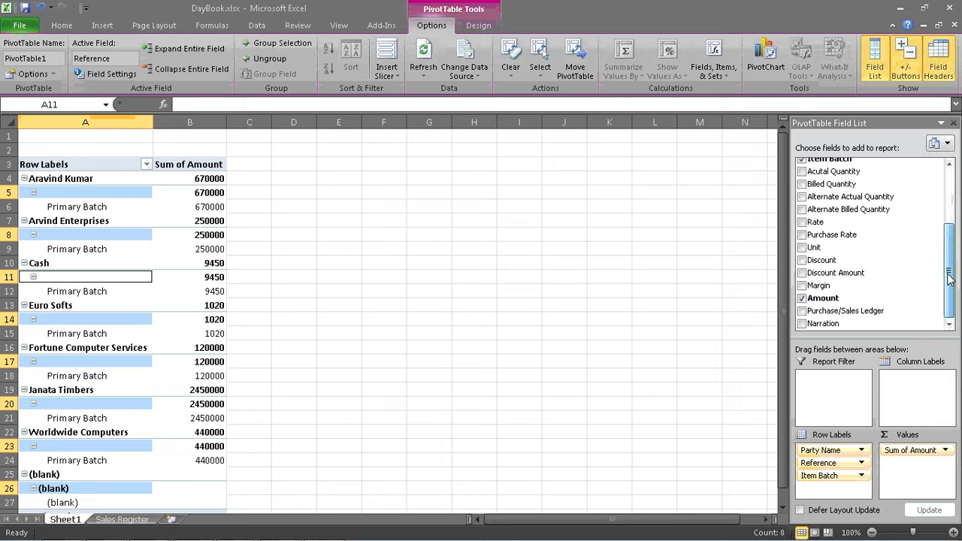
pyautogui.moveTo(948, 275); pyautogui.dragTo(945, 193)
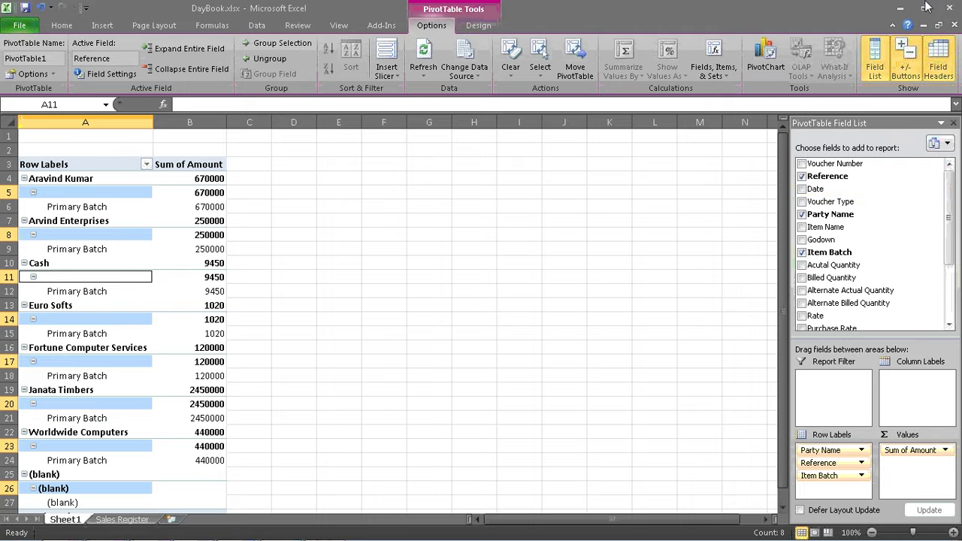
pyautogui.click(900, 10)
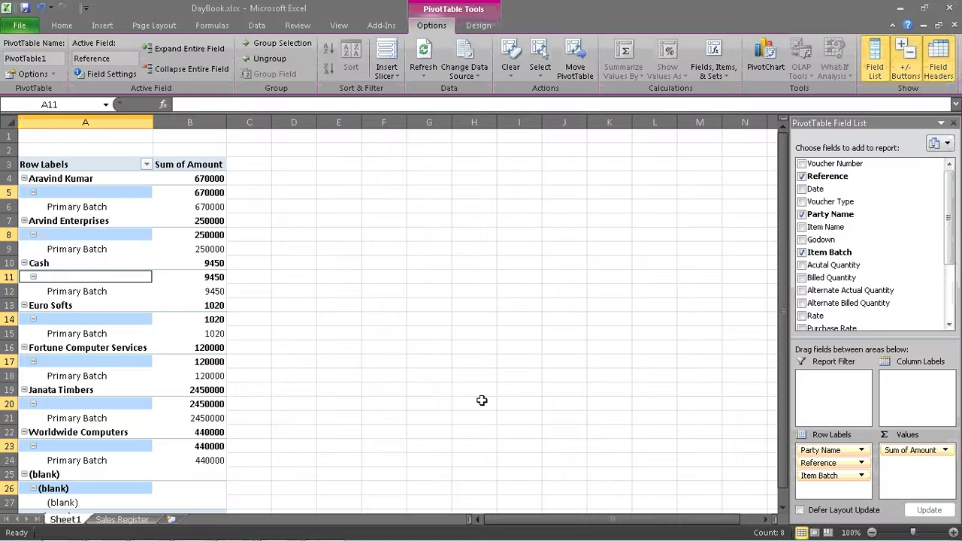
# - On the Sales Register sheet, select the Party Name and Amount columns through row 14 (S1:S14)
pyautogui.click(148, 517)
pyautogui.click(293, 361)
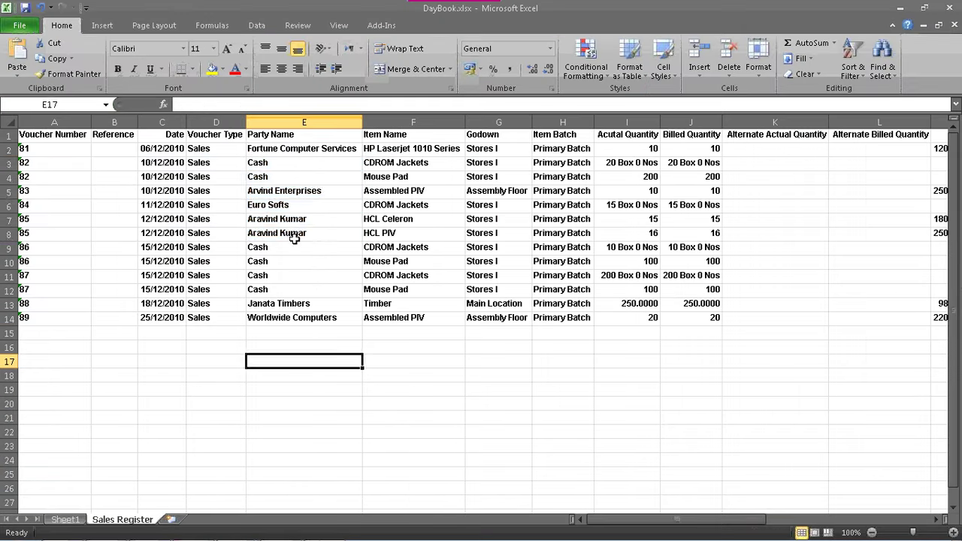
pyautogui.moveTo(285, 148); pyautogui.dragTo(289, 319)
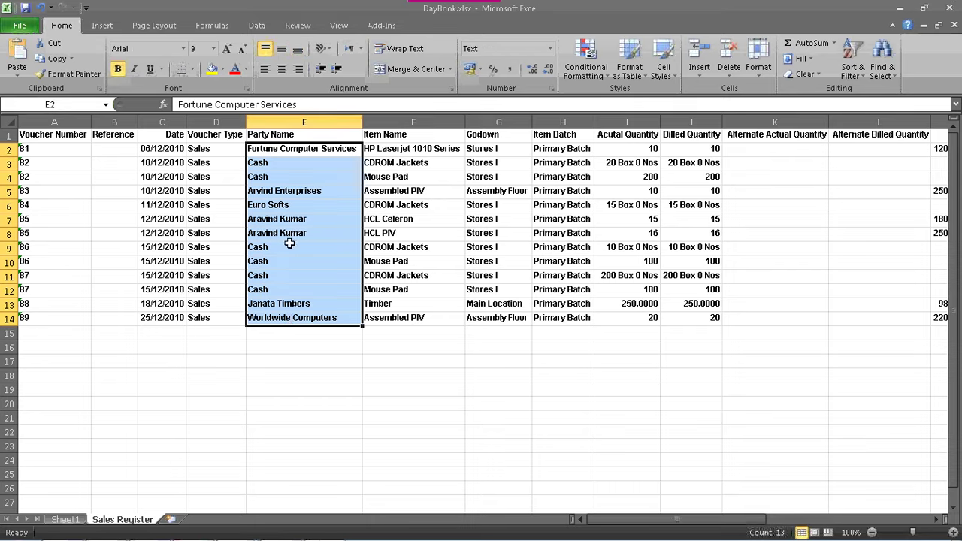
pyautogui.click(303, 135)
pyautogui.moveTo(303, 136); pyautogui.dragTo(299, 319)
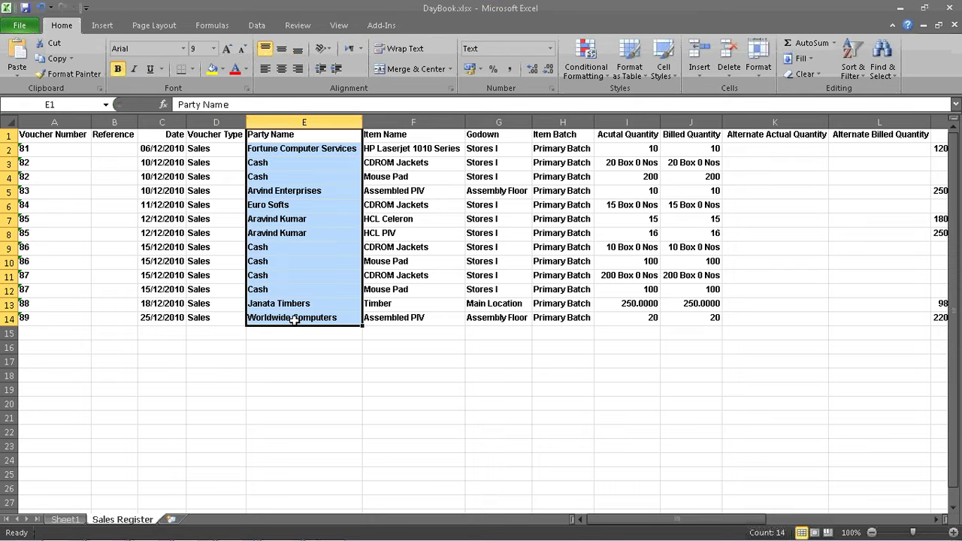
pyautogui.moveTo(735, 526); pyautogui.dragTo(870, 521)
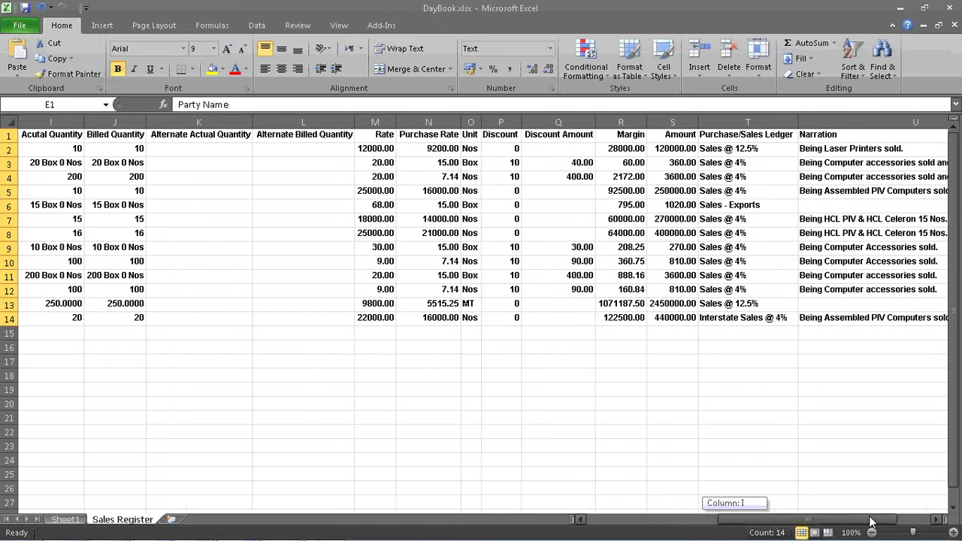
pyautogui.moveTo(871, 522); pyautogui.dragTo(885, 520)
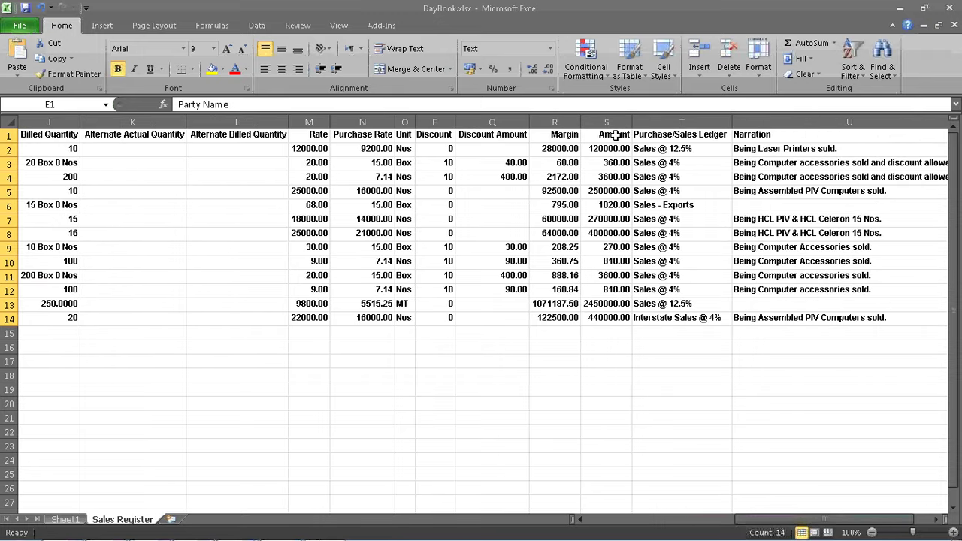
pyautogui.moveTo(614, 134); pyautogui.dragTo(605, 317)
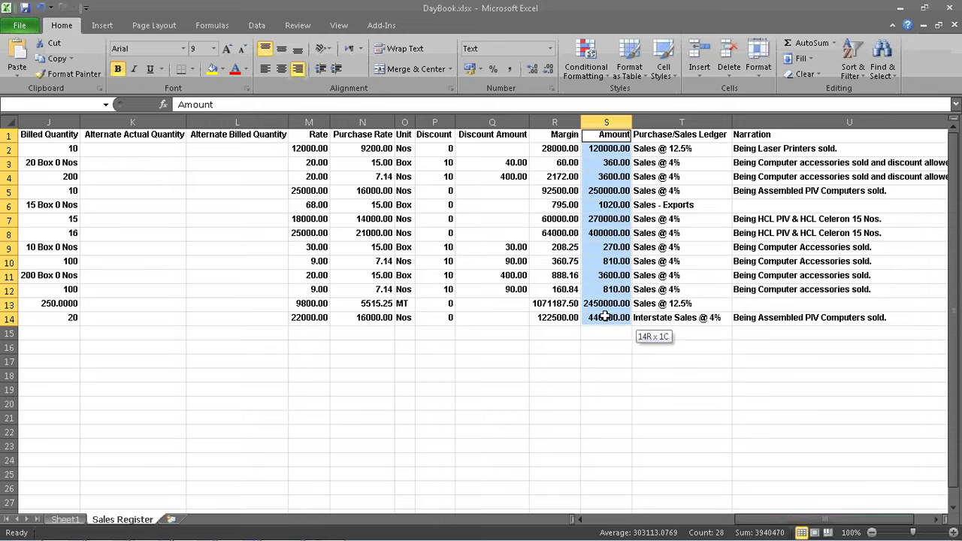
# - Insert an enlarged, repositioned 2-D clustered column chart of Amount, then return to Tally's Gateway
pyautogui.click(103, 25)
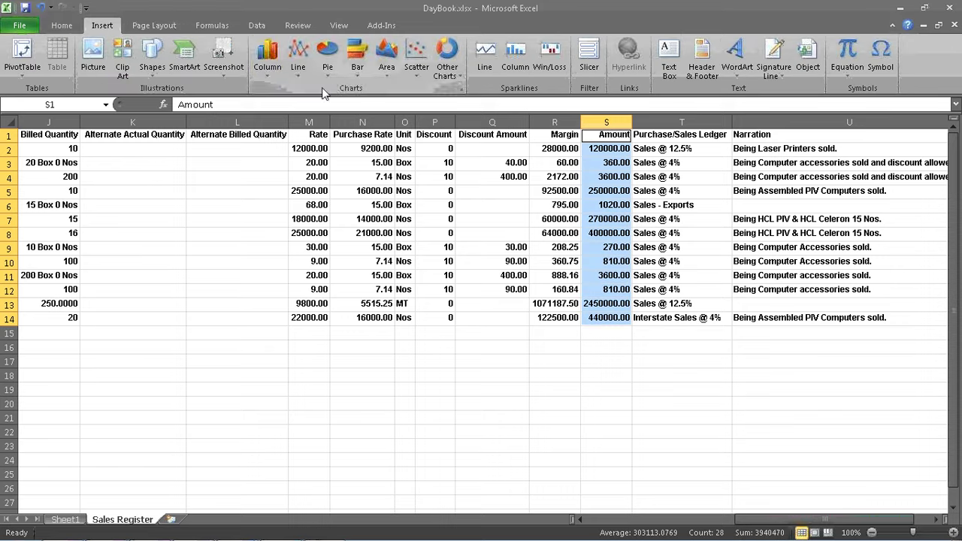
pyautogui.click(266, 60)
pyautogui.click(262, 111)
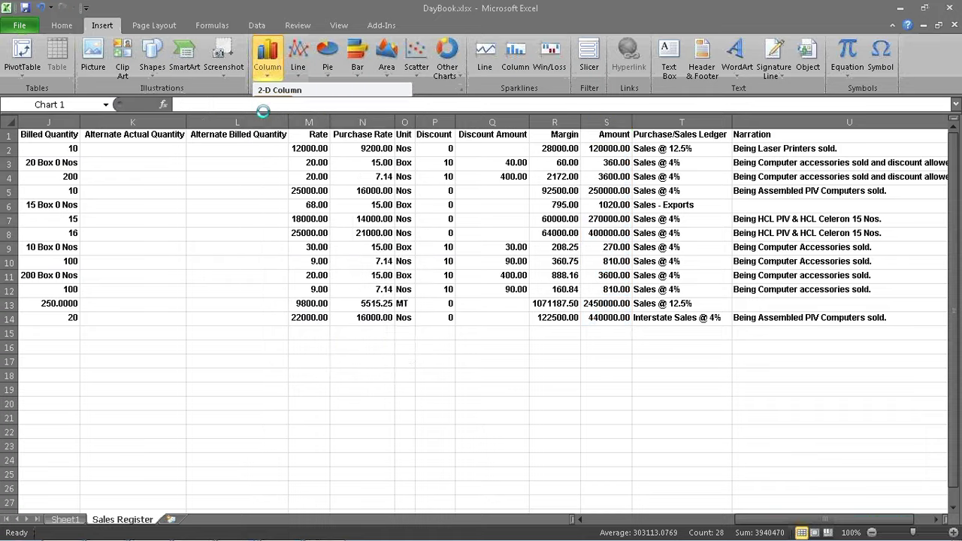
pyautogui.moveTo(662, 430); pyautogui.dragTo(794, 481)
pyautogui.moveTo(468, 231); pyautogui.dragTo(337, 173)
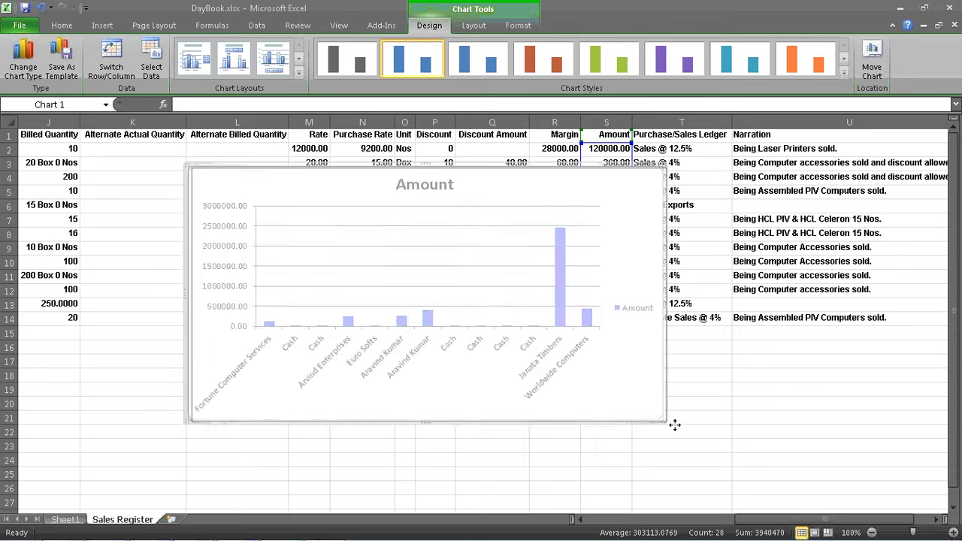
pyautogui.moveTo(675, 425); pyautogui.dragTo(743, 445)
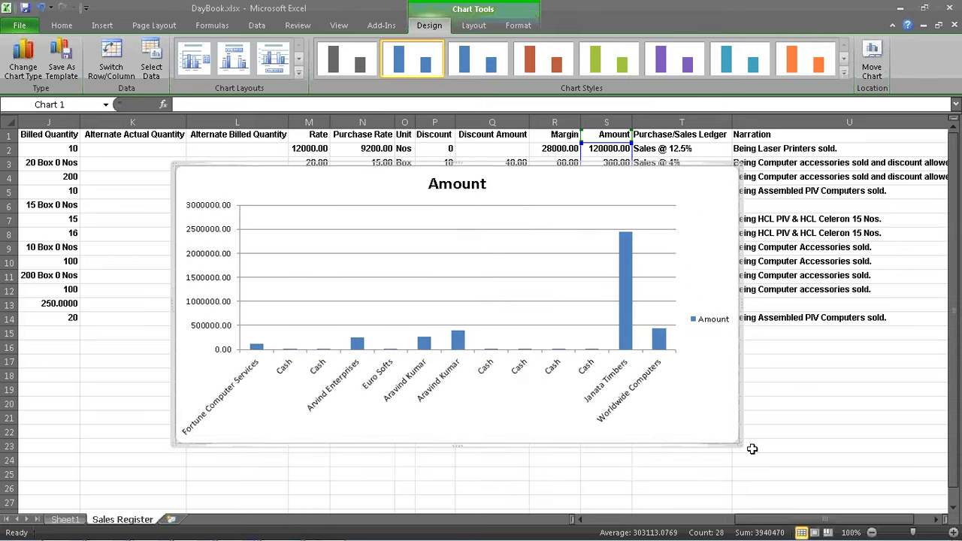
pyautogui.click(806, 364)
pyautogui.hotkey('alt', 'Tab')
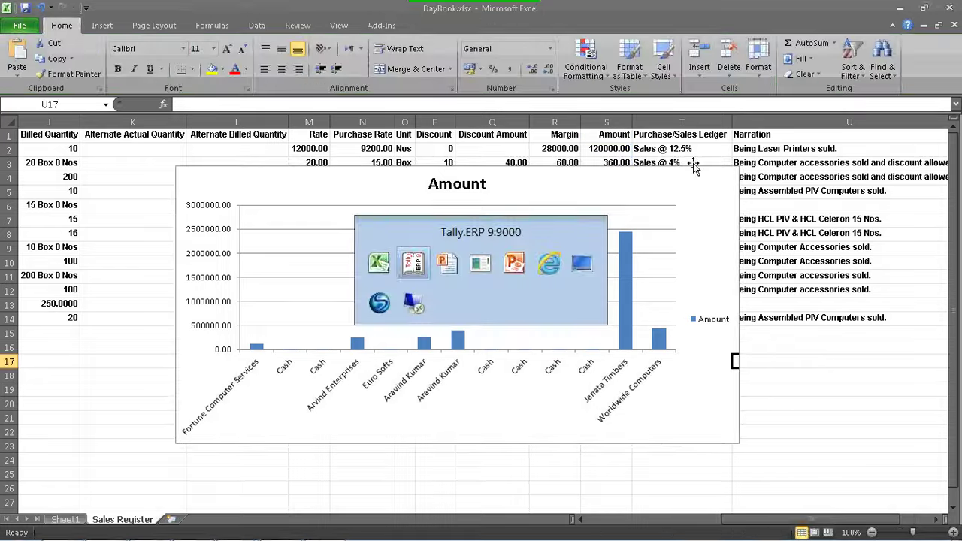
pyautogui.press('Escape')
pyautogui.press('Escape')
pyautogui.press('Escape')
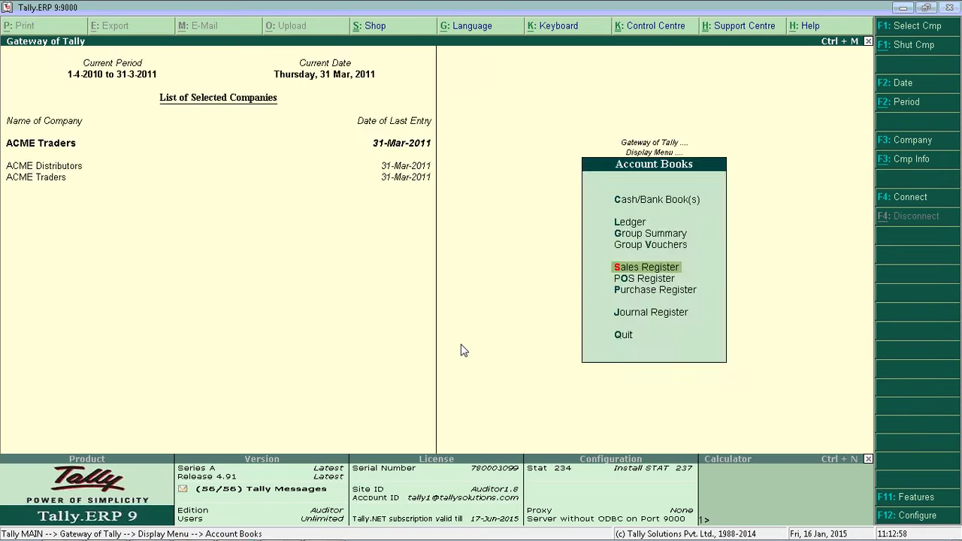
# - Switch to the slide show, advance to slide 24 and reveal the Data Connection Wizard screenshot
pyautogui.hotkey('alt', 'Tab')
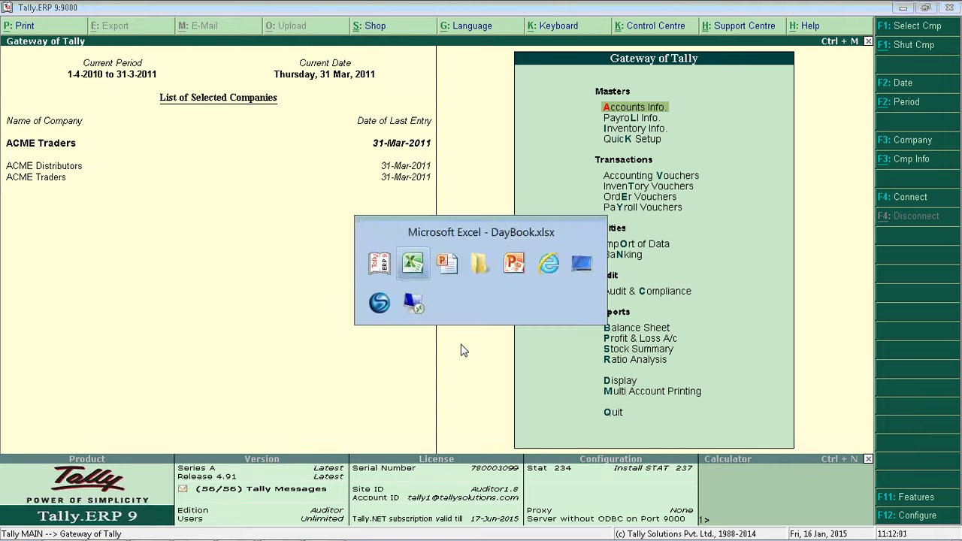
pyautogui.hotkey('alt', 'Tab')
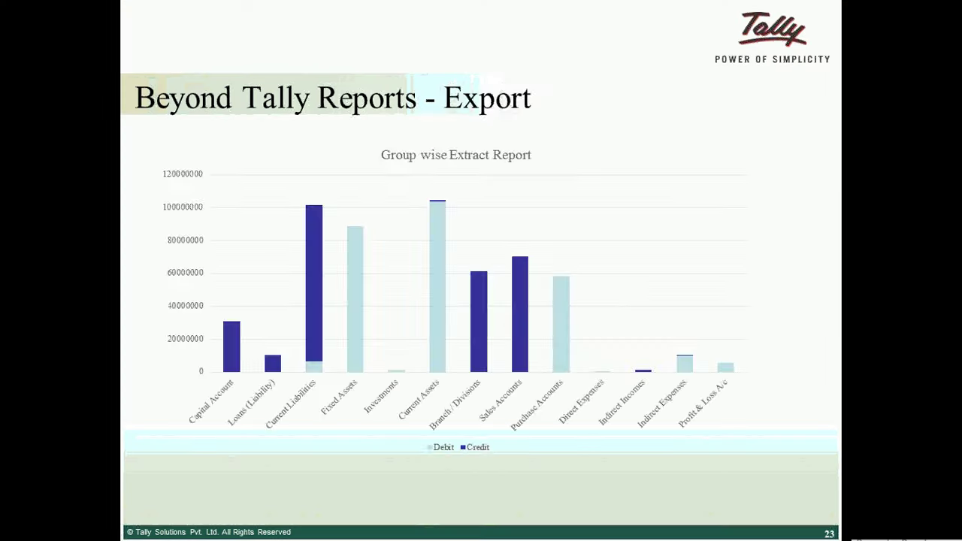
pyautogui.press('Right')
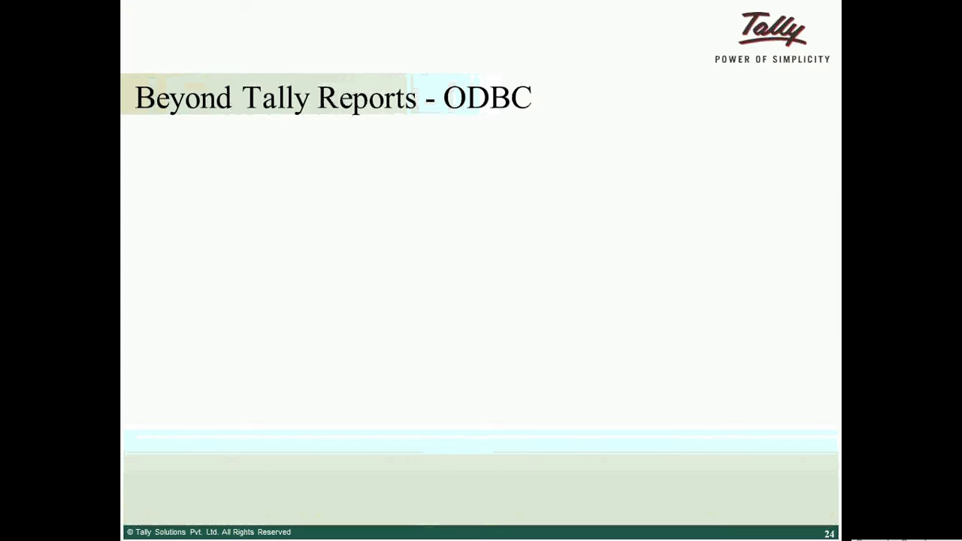
pyautogui.press('Right')
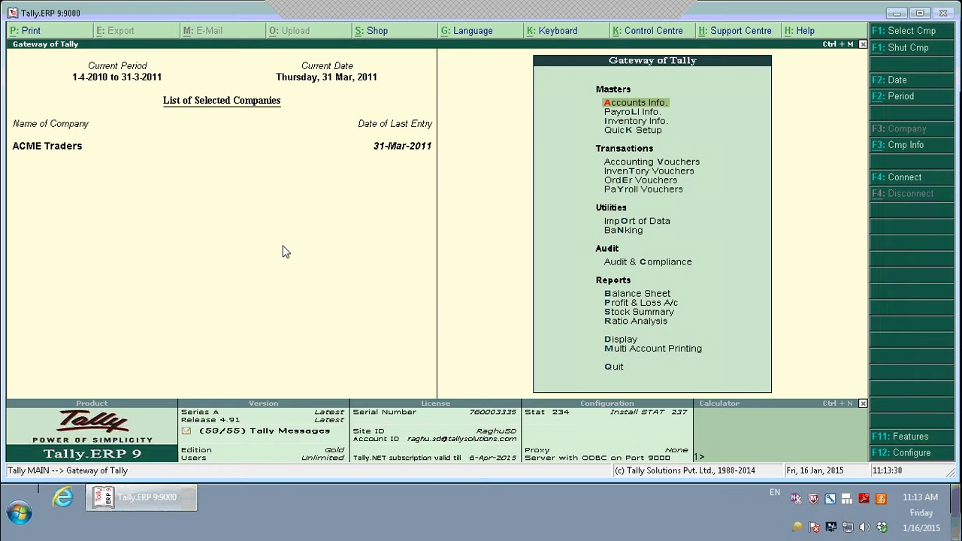
pyautogui.press('Escape')
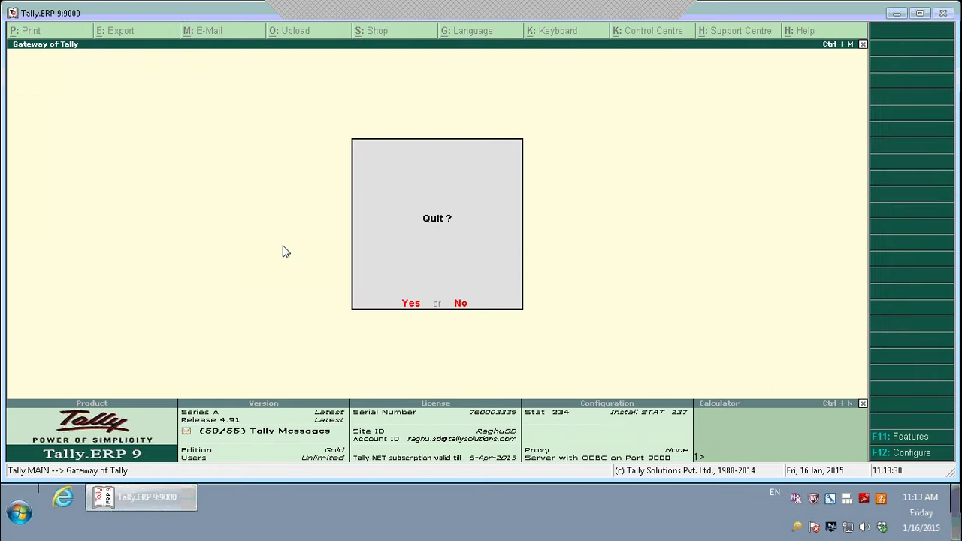
pyautogui.press('Return')
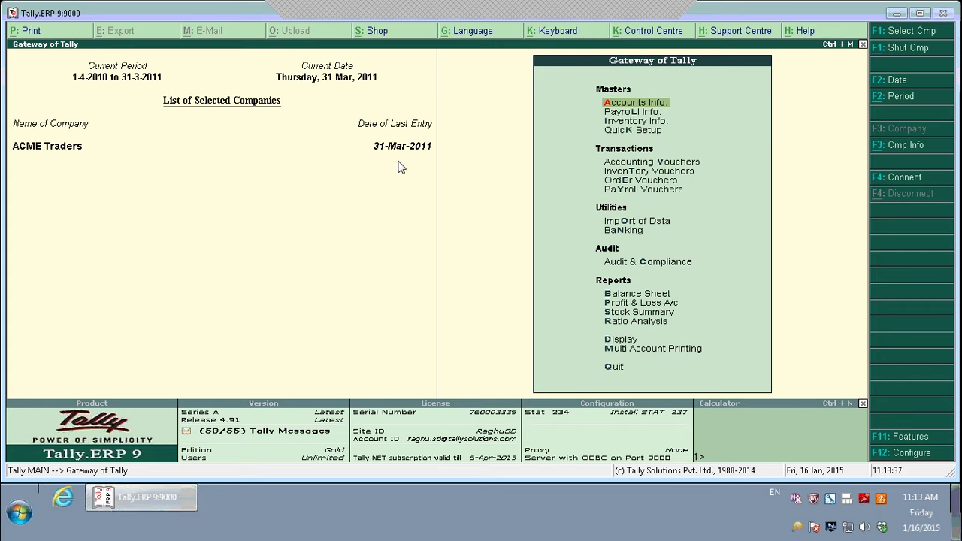
pyautogui.press('F12')
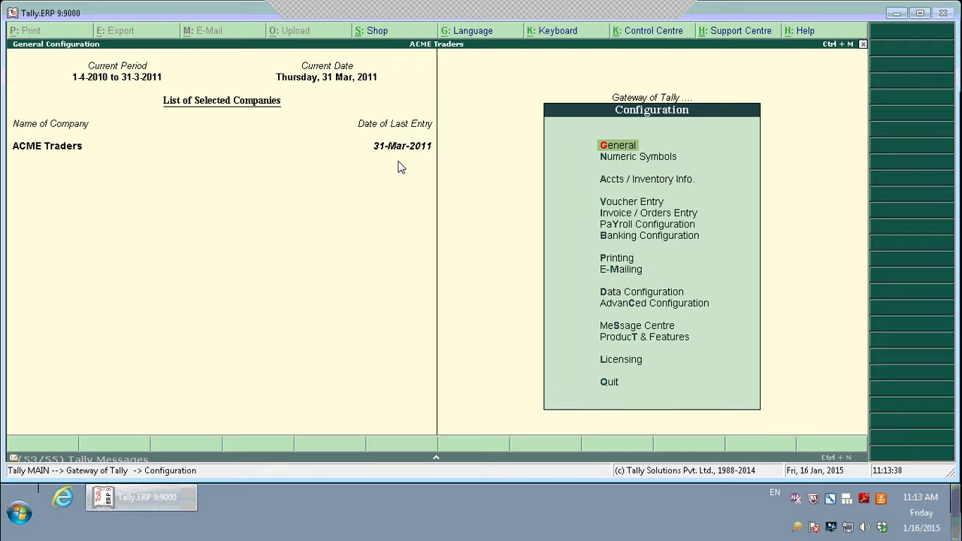
pyautogui.press('Return')
pyautogui.press('Escape')
pyautogui.press('Down')
pyautogui.press('Down')
pyautogui.press('Down')
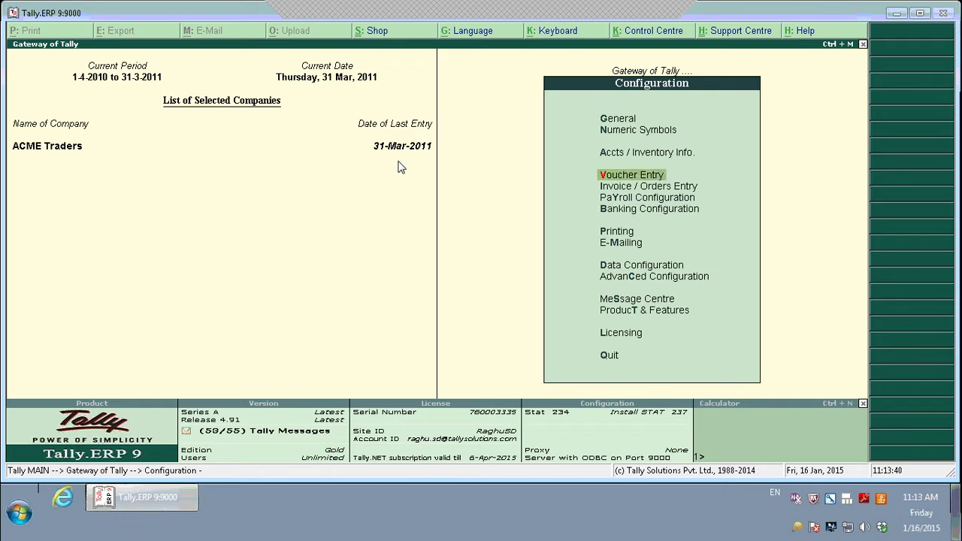
pyautogui.press('Down')
pyautogui.press('Down')
pyautogui.press('Down')
pyautogui.press('Down')
pyautogui.press('Down')
pyautogui.press('Down')
pyautogui.press('Down')
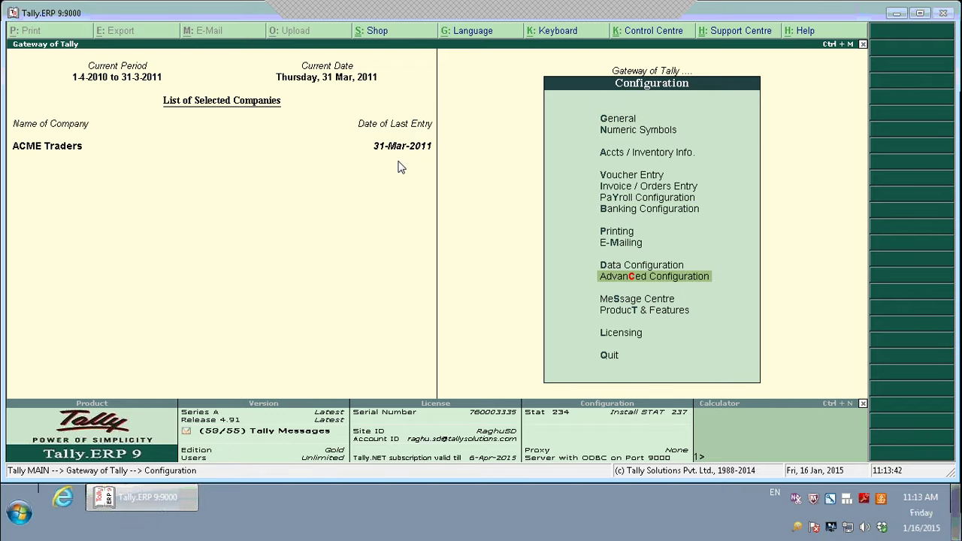
pyautogui.press('Return')
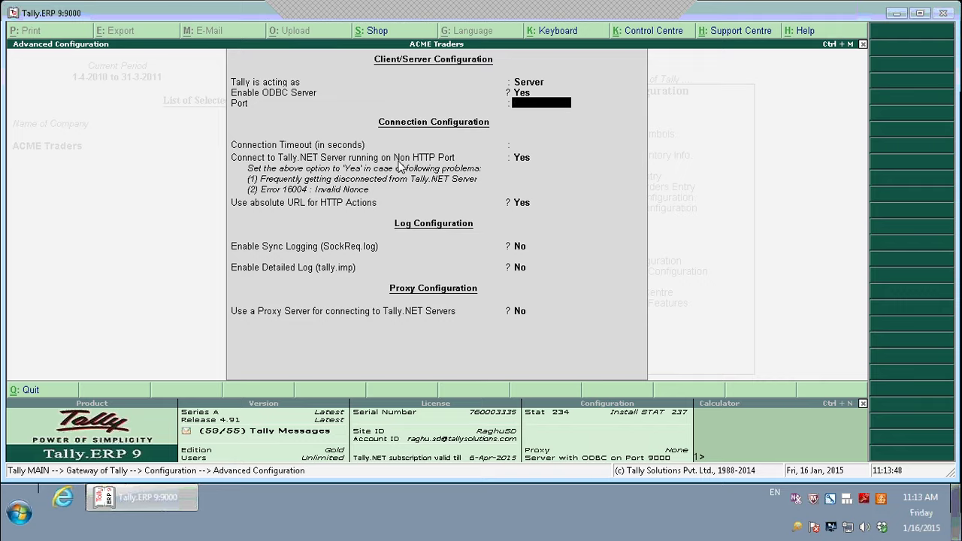
pyautogui.press('Escape')
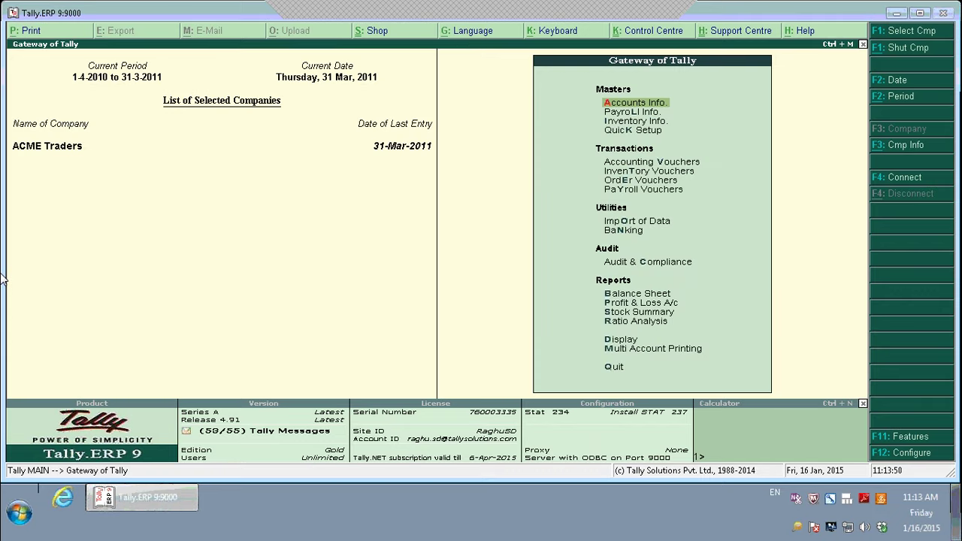
# - Launch Excel 2013 from the Start menu and create a new blank workbook
pyautogui.click(19, 512)
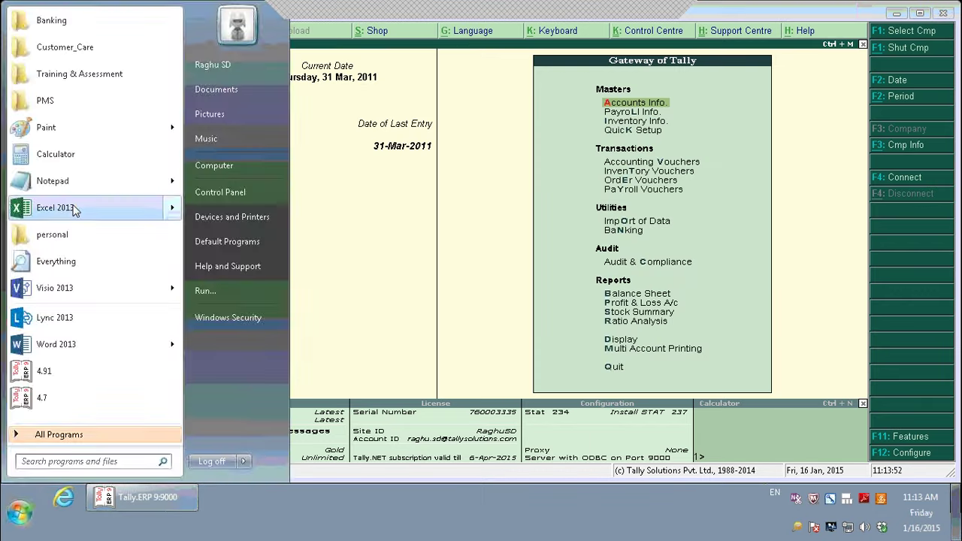
pyautogui.click(55, 208)
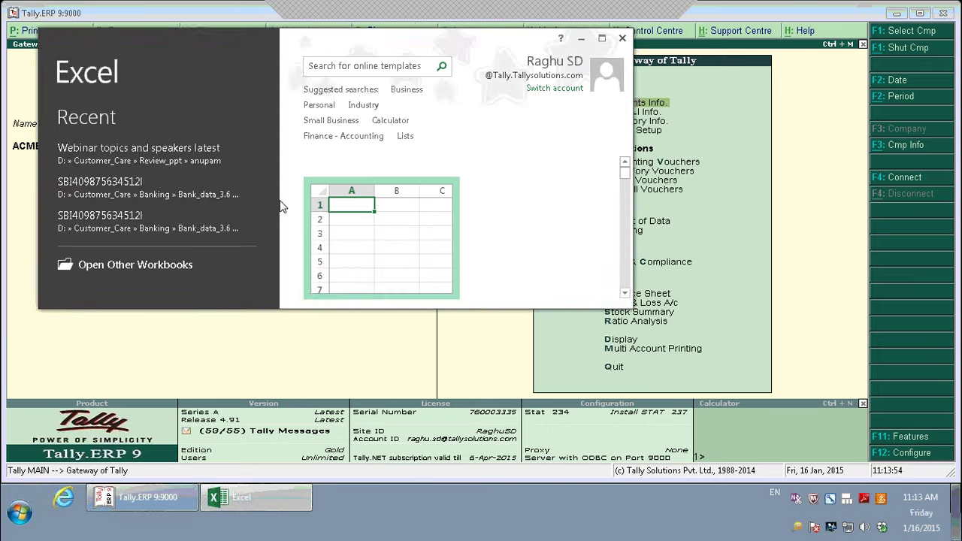
pyautogui.click(383, 240)
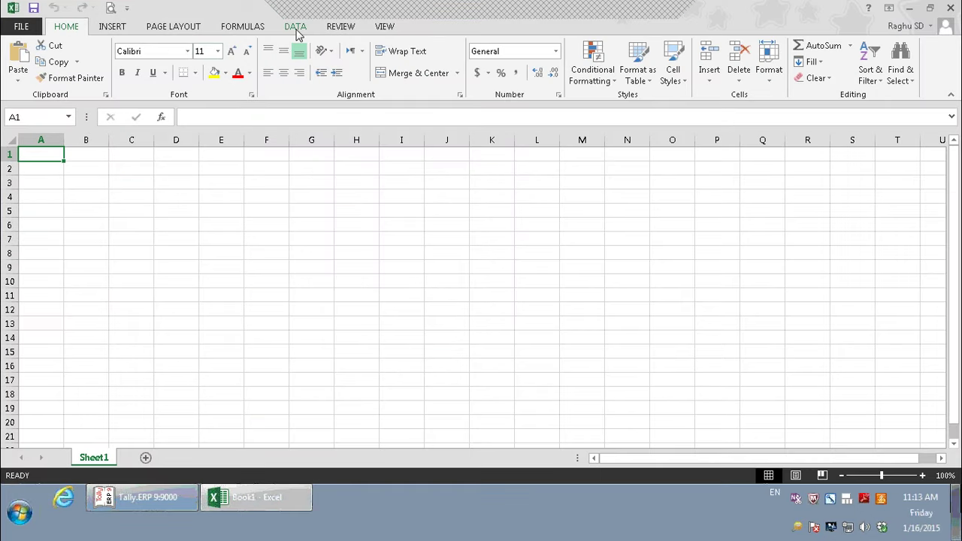
# - Start the Data Connection Wizard with ODBC DSN, cancel it, and reopen From Other Sources
pyautogui.click(295, 27)
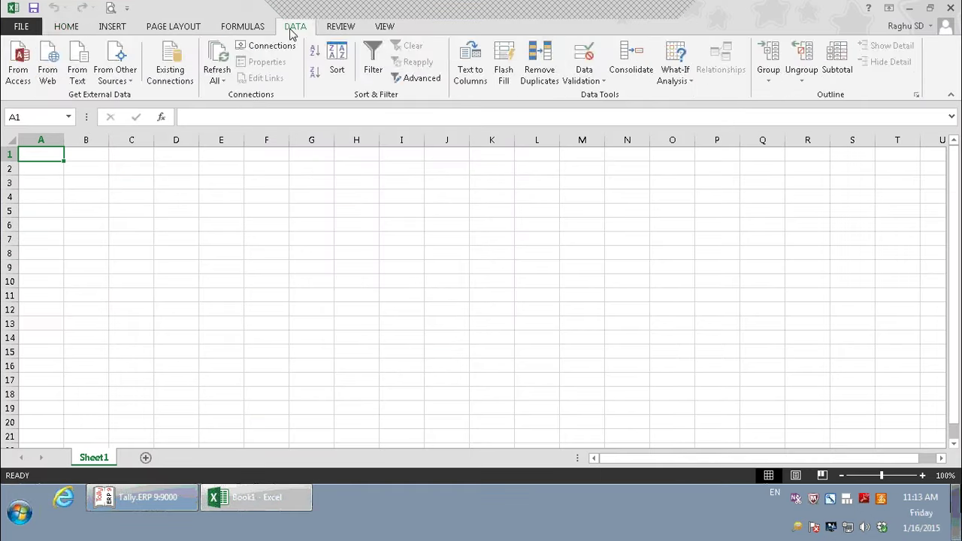
pyautogui.click(113, 80)
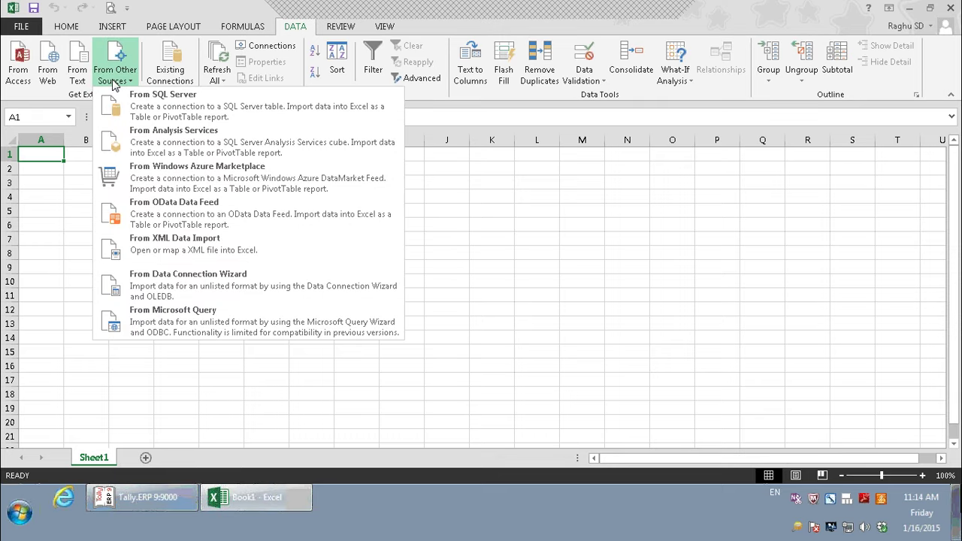
pyautogui.click(171, 289)
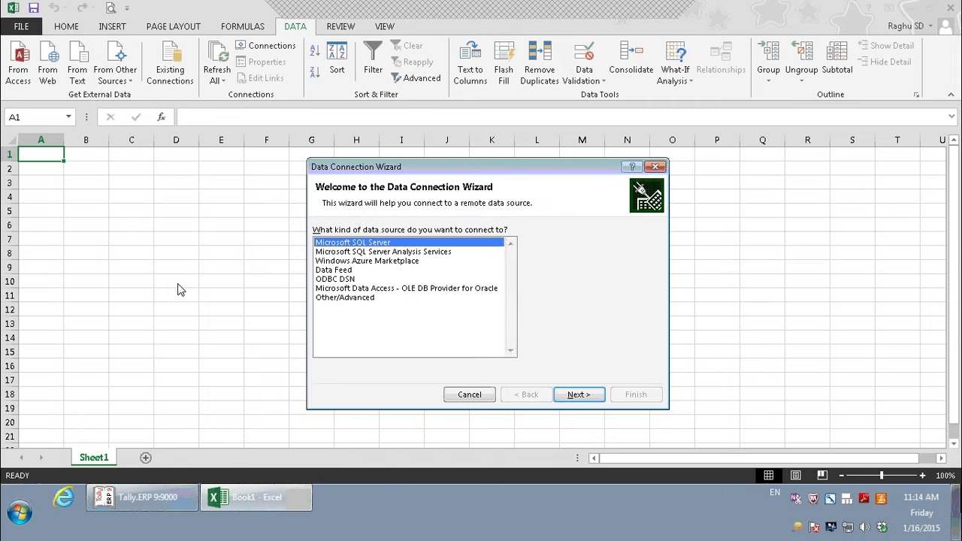
pyautogui.click(330, 280)
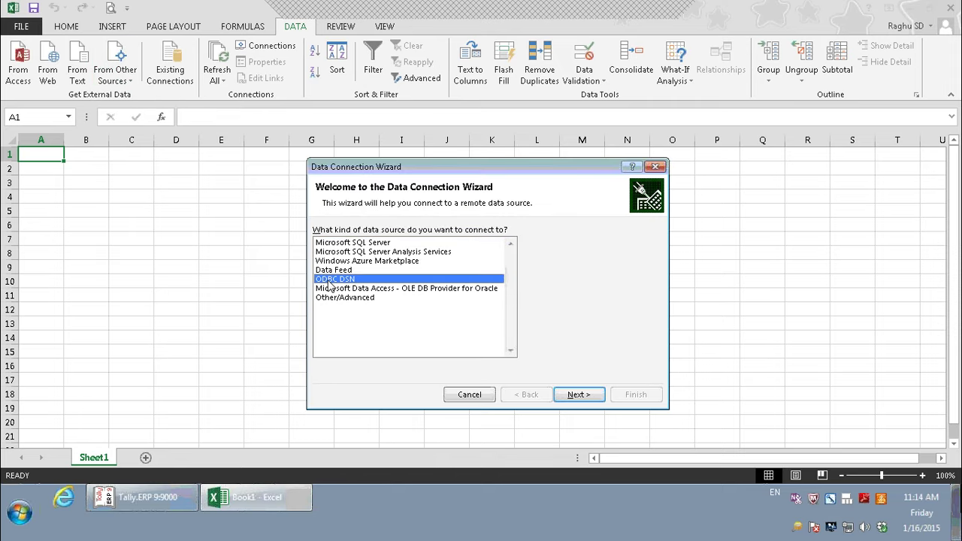
pyautogui.click(482, 395)
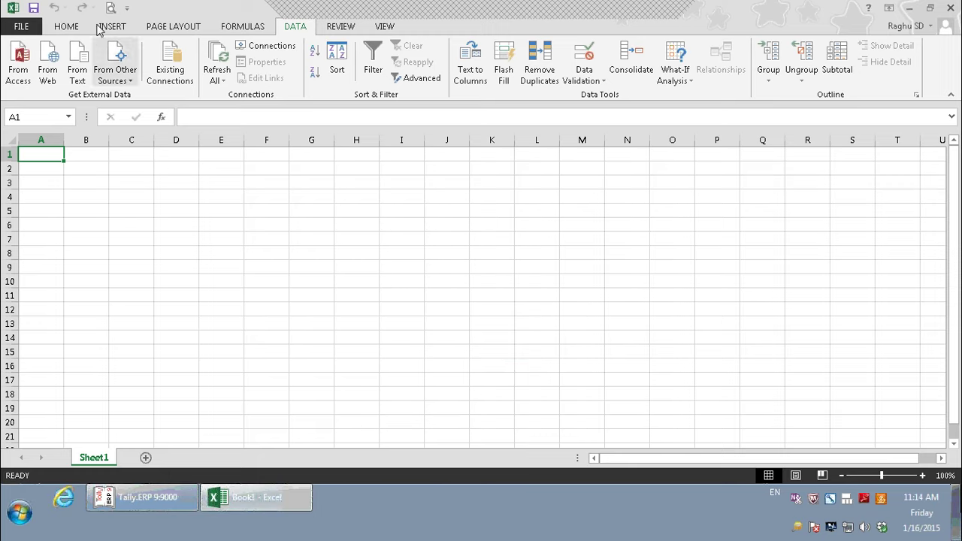
pyautogui.click(114, 81)
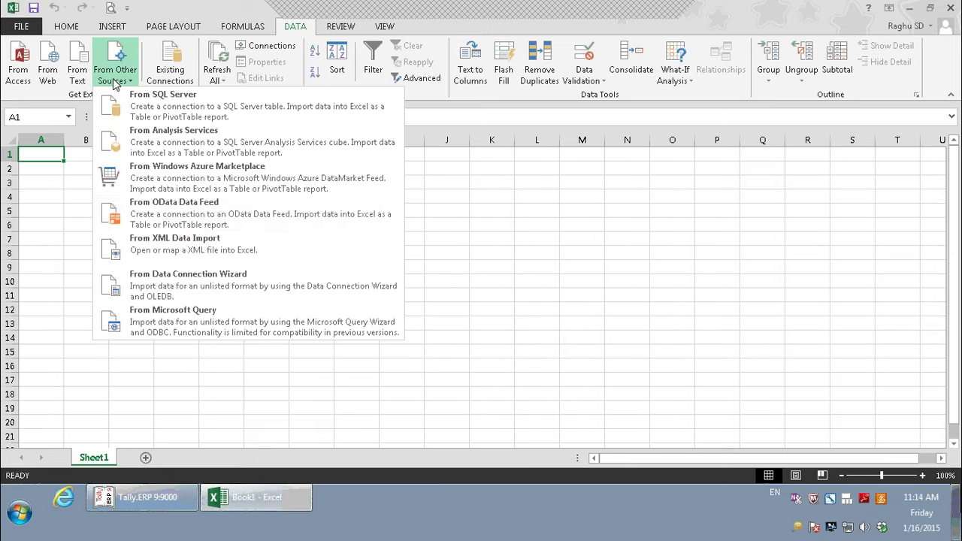
# - Start a Microsoft Query import from TallyODBC_9000 and expand the Ledger table's columns
pyautogui.click(210, 327)
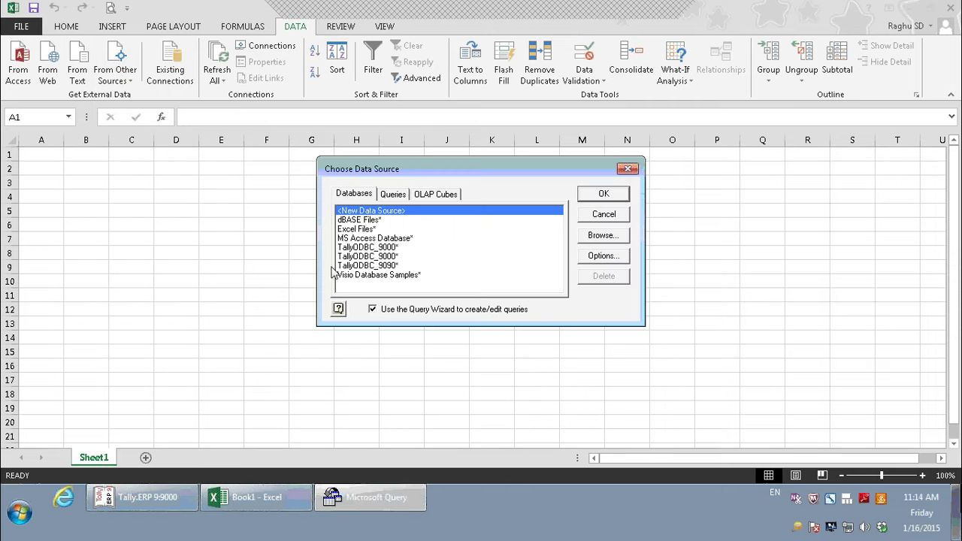
pyautogui.click(363, 248)
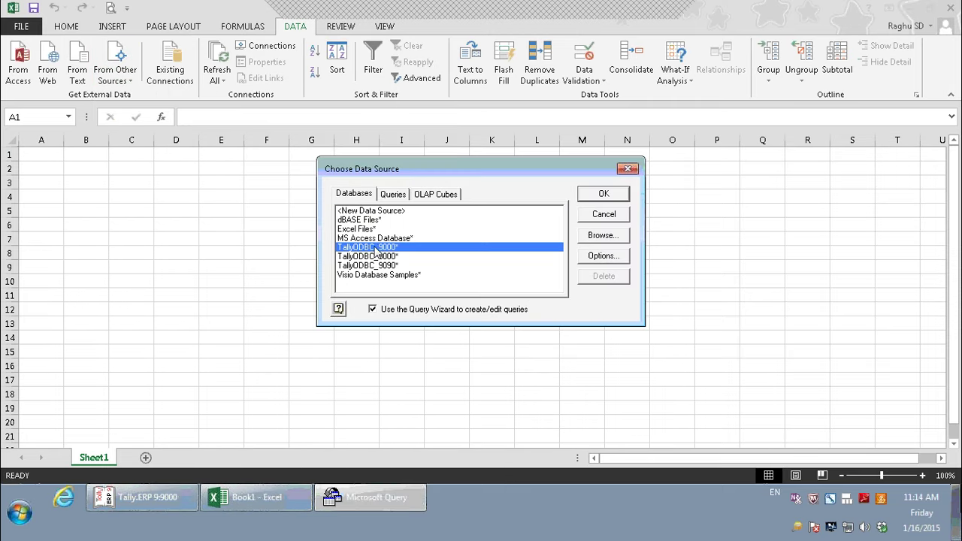
pyautogui.click(606, 197)
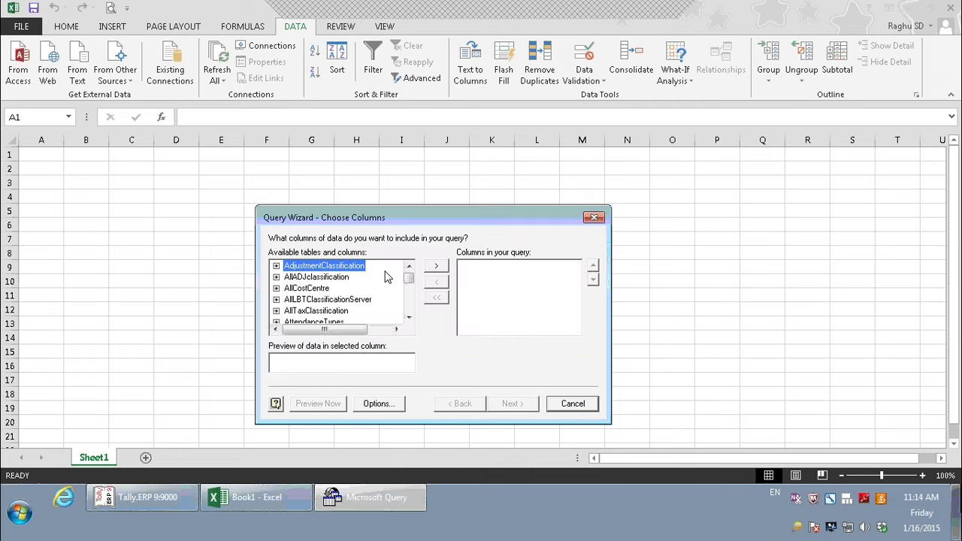
pyautogui.moveTo(408, 277)
pyautogui.mouseDown()
pyautogui.moveTo(413, 316)
pyautogui.moveTo(419, 272)
pyautogui.moveTo(419, 291)
pyautogui.mouseUp()
pyautogui.press('l')
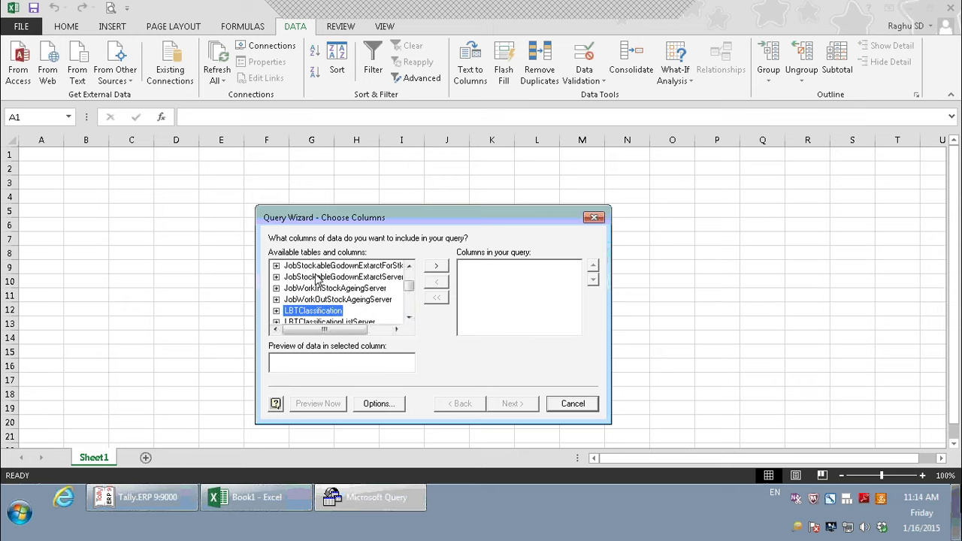
pyautogui.press('l')
pyautogui.press('l')
pyautogui.press('l')
pyautogui.press('l')
pyautogui.press('l')
pyautogui.press('l')
pyautogui.press('l')
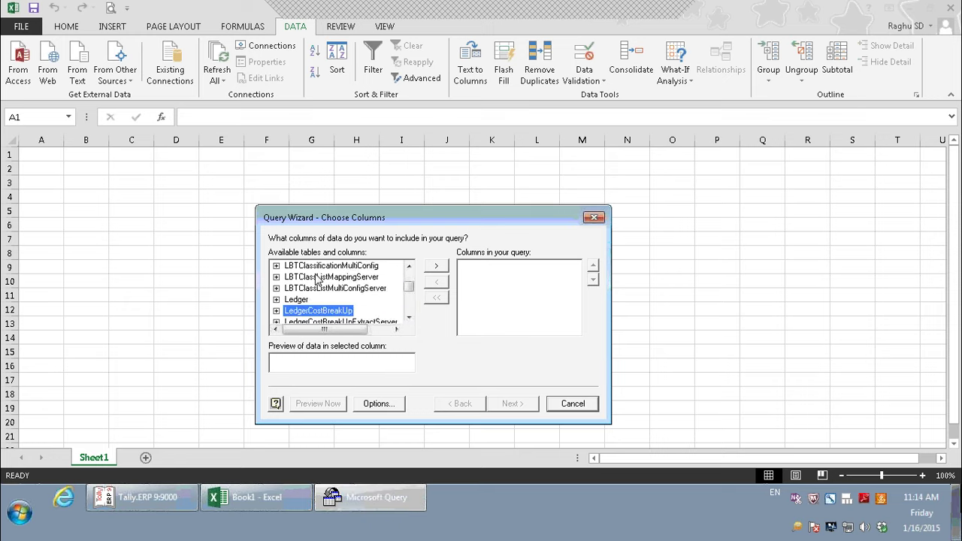
pyautogui.click(275, 299)
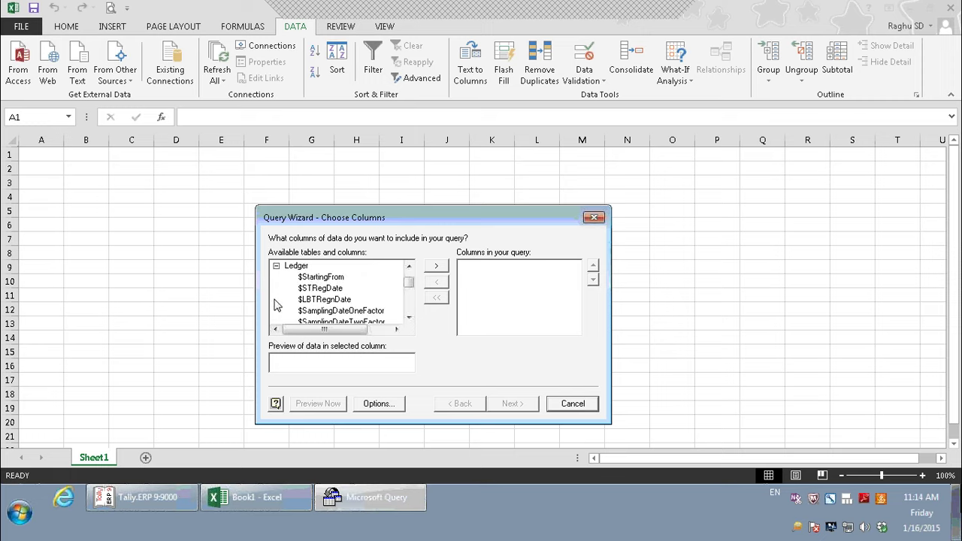
pyautogui.click(314, 283)
pyautogui.press('Down')
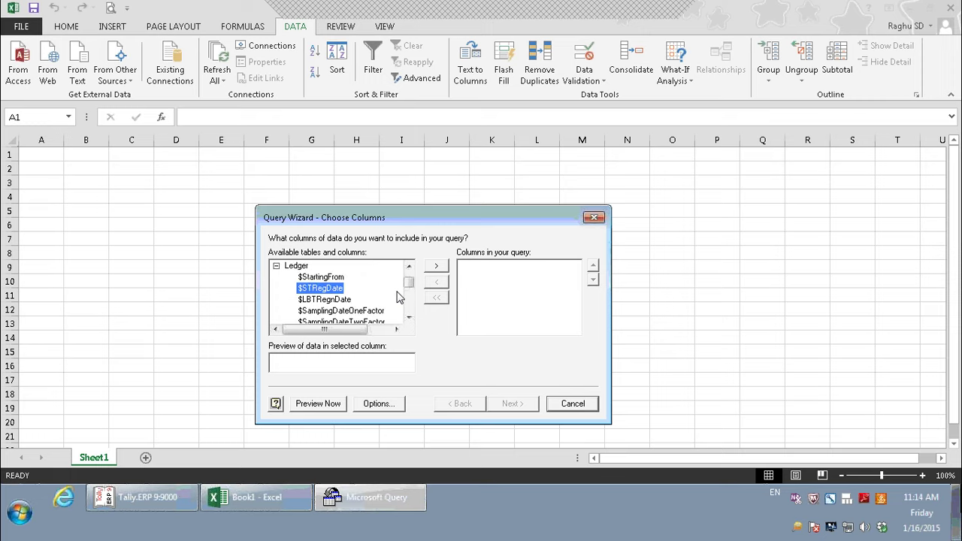
pyautogui.press('Down')
pyautogui.press('Down')
pyautogui.press('Down')
pyautogui.press('Down')
pyautogui.press('Down')
pyautogui.press('Down')
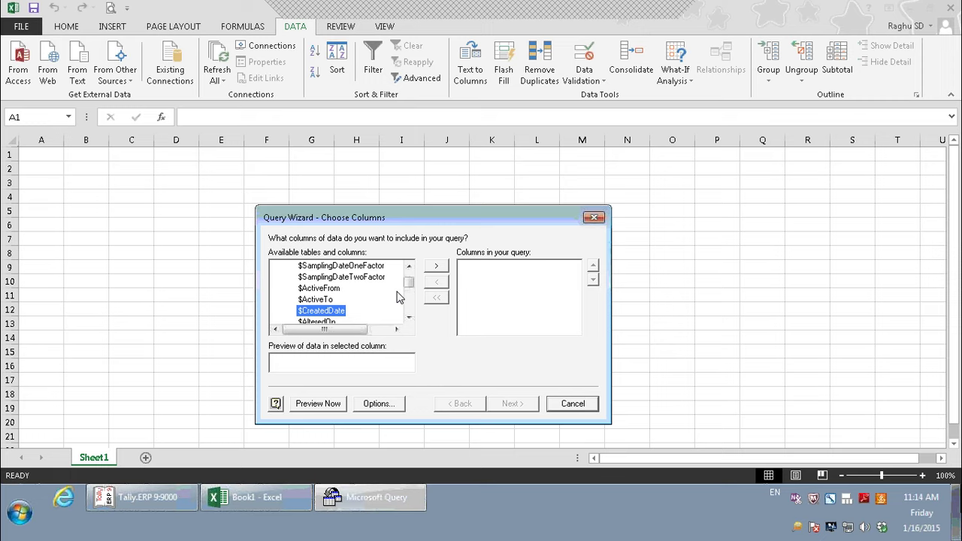
pyautogui.press('Down')
pyautogui.press('Down')
pyautogui.press('Down')
pyautogui.press('Down')
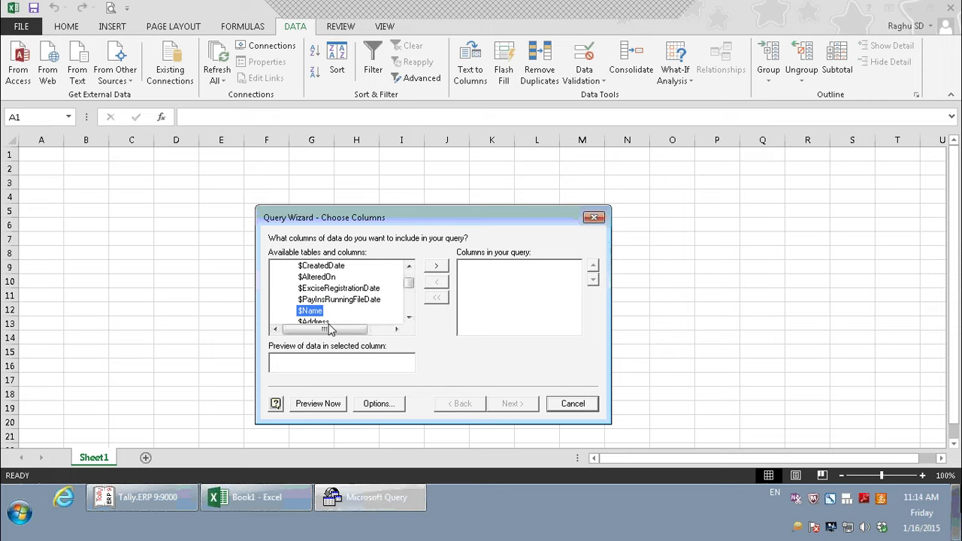
# - Add $Name, $Address, $EMail, $PINCode, $IncomeTaxNumber and $VATTINNumber, removing a wrongly added column
pyautogui.doubleClick(320, 299)
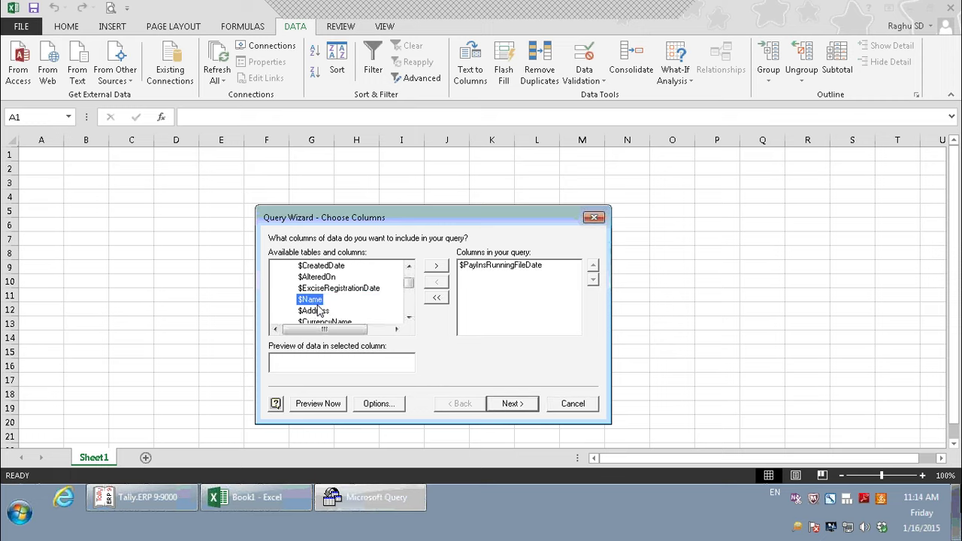
pyautogui.click(499, 264)
pyautogui.click(438, 284)
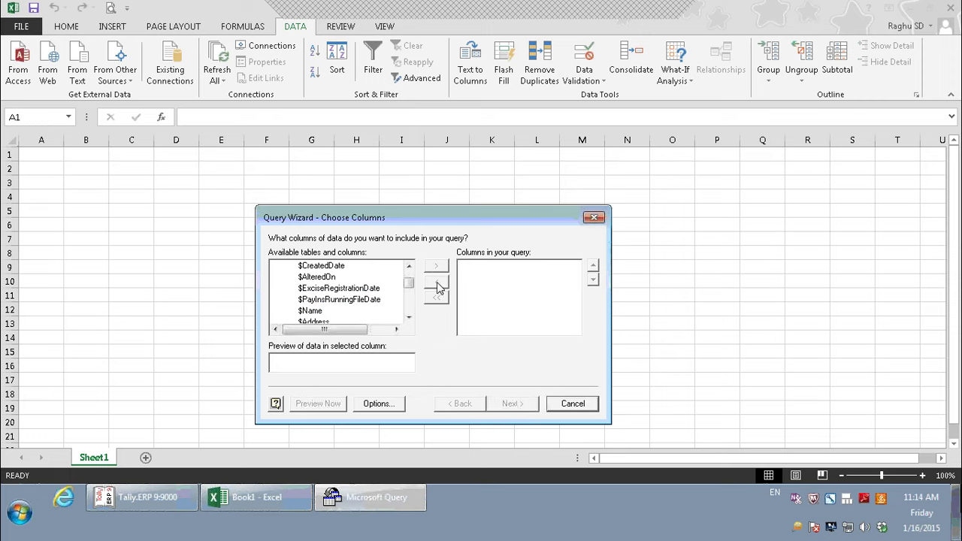
pyautogui.doubleClick(312, 311)
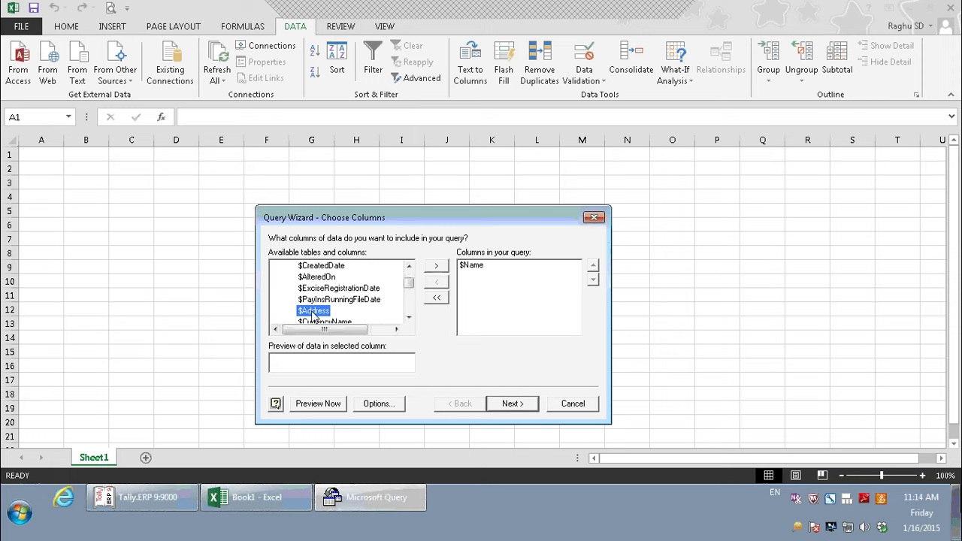
pyautogui.doubleClick(313, 311)
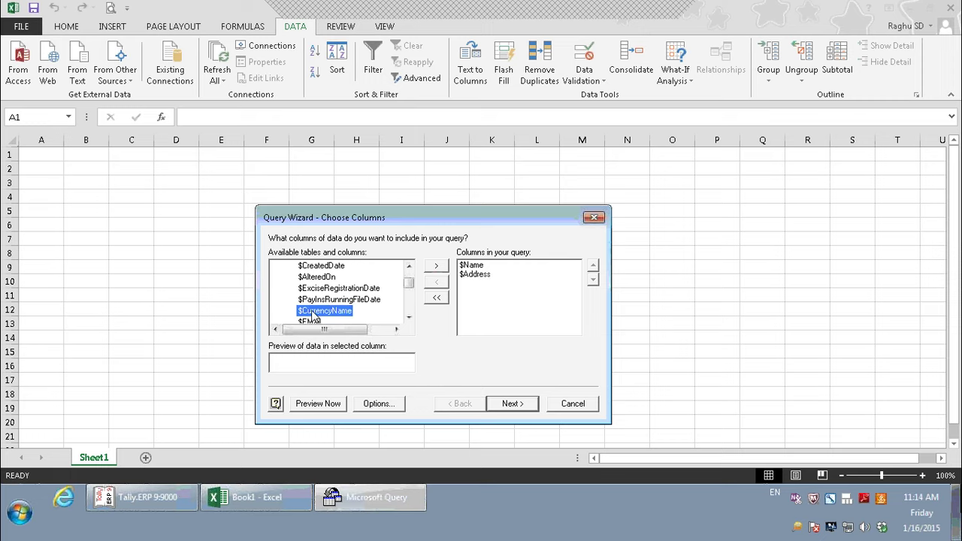
pyautogui.click(409, 317)
pyautogui.click(408, 317)
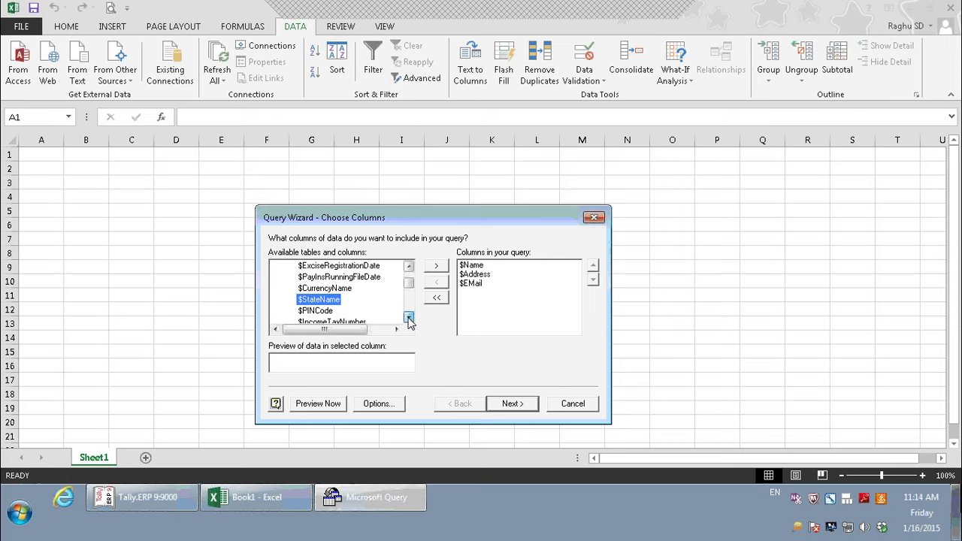
pyautogui.click(408, 317)
pyautogui.doubleClick(335, 301)
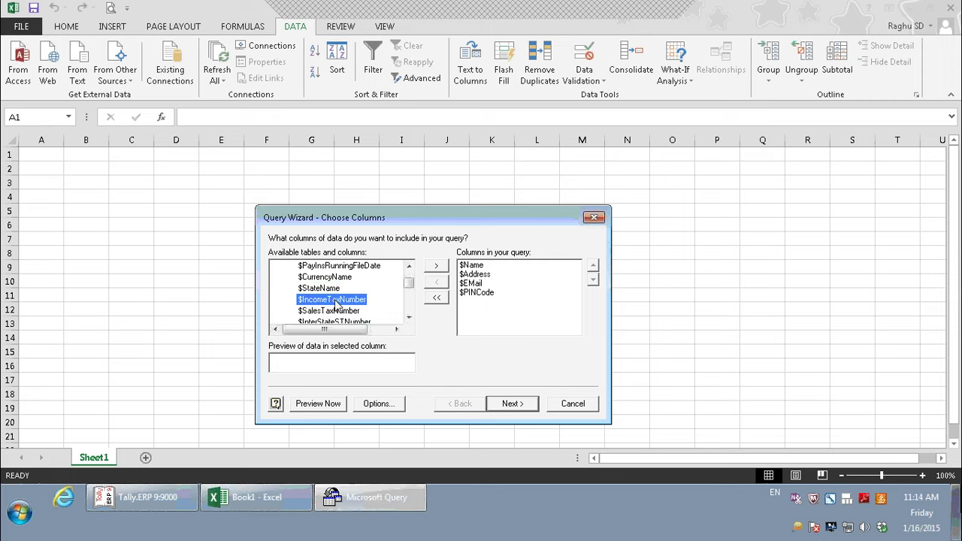
pyautogui.doubleClick(338, 302)
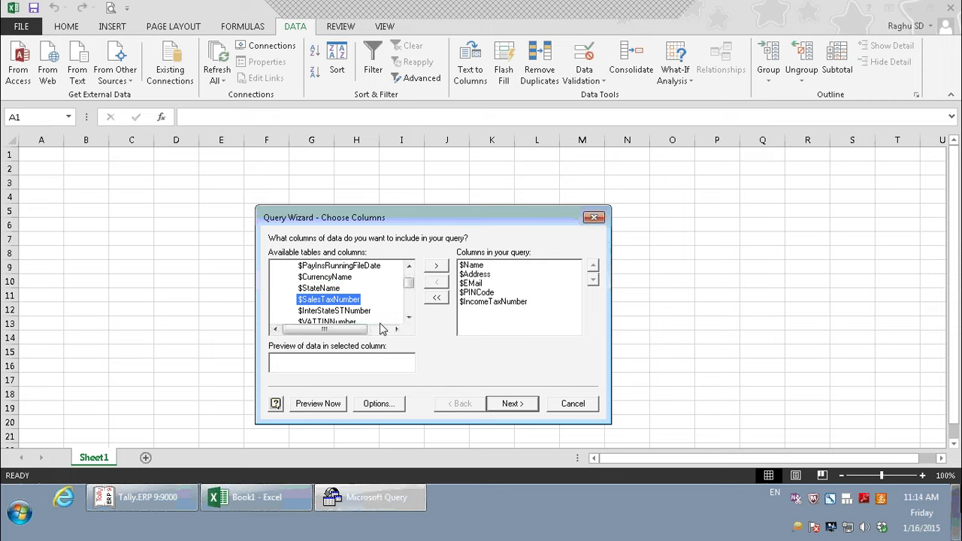
pyautogui.click(407, 318)
pyautogui.click(408, 317)
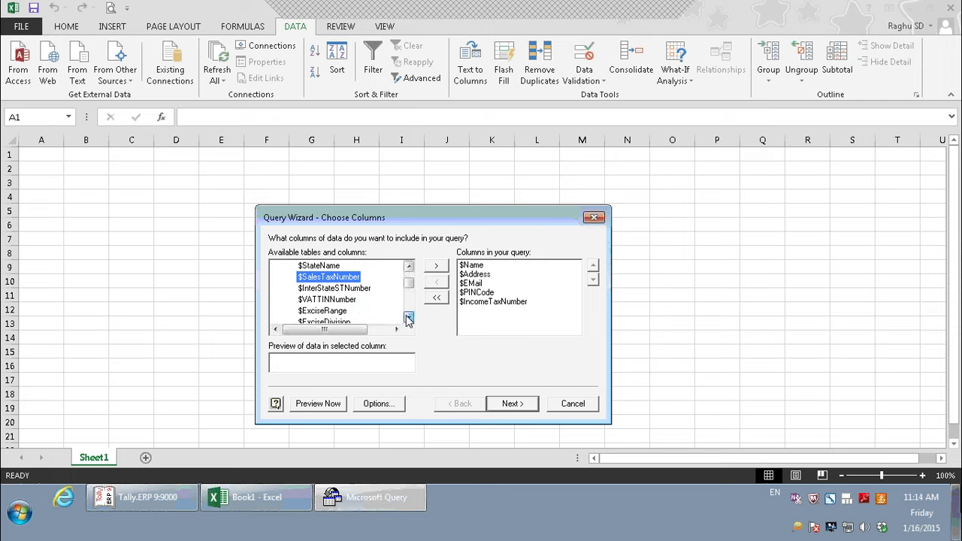
pyautogui.doubleClick(334, 299)
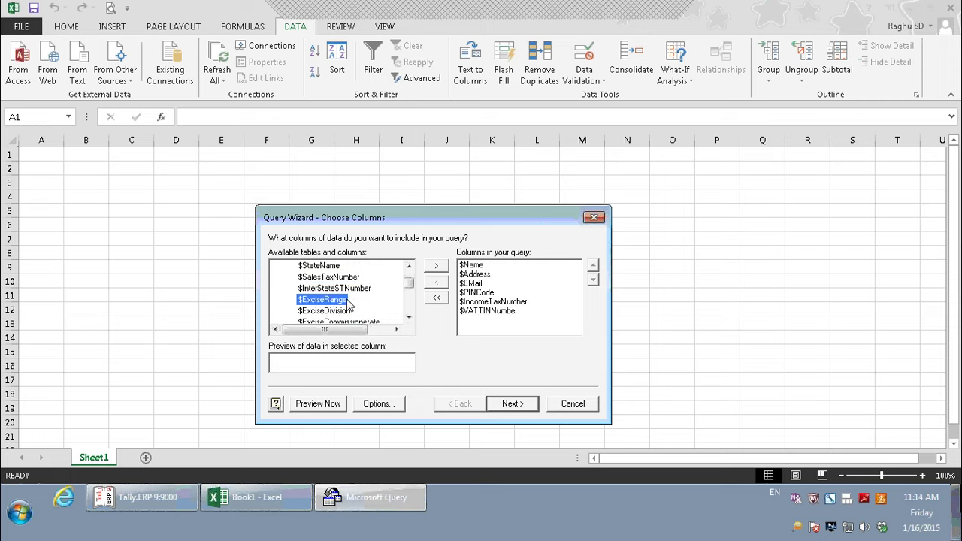
# - Add $LedgerPhone, $LedgerFax, $LedgerContact and $LedgerMobile to the query columns
pyautogui.click(408, 318)
pyautogui.click(408, 318)
pyautogui.click(408, 318)
pyautogui.click(408, 318)
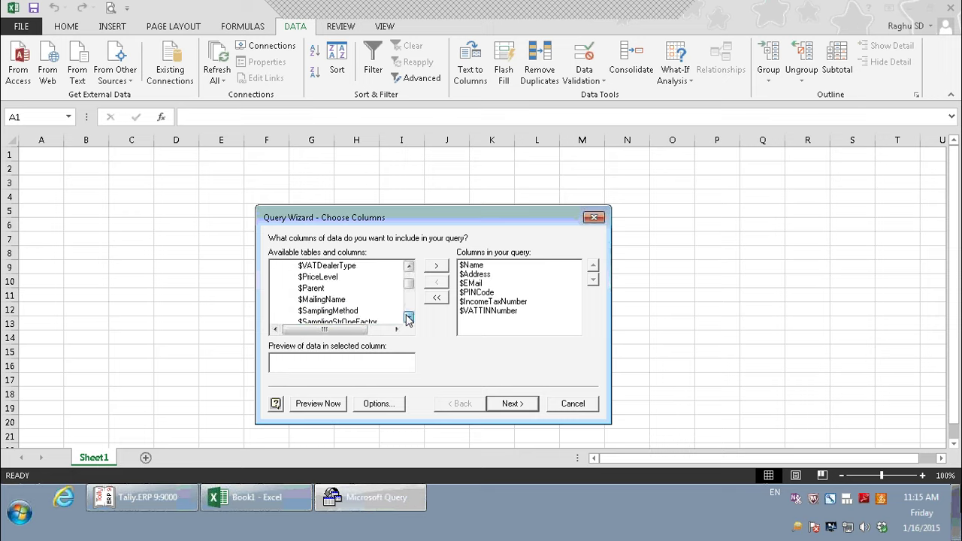
pyautogui.click(408, 317)
pyautogui.click(408, 318)
pyautogui.click(408, 318)
pyautogui.click(408, 317)
pyautogui.click(408, 318)
pyautogui.click(408, 318)
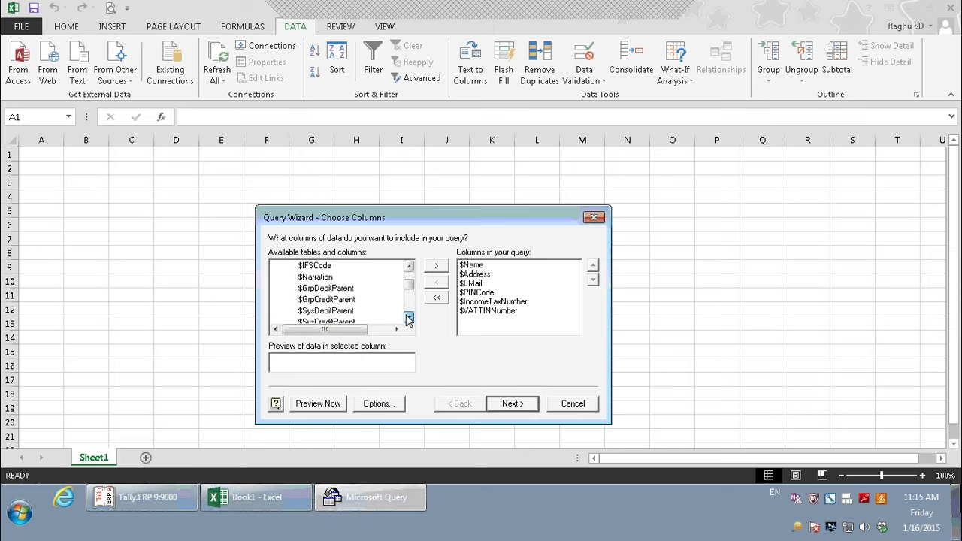
pyautogui.click(408, 317)
pyautogui.click(408, 318)
pyautogui.click(408, 318)
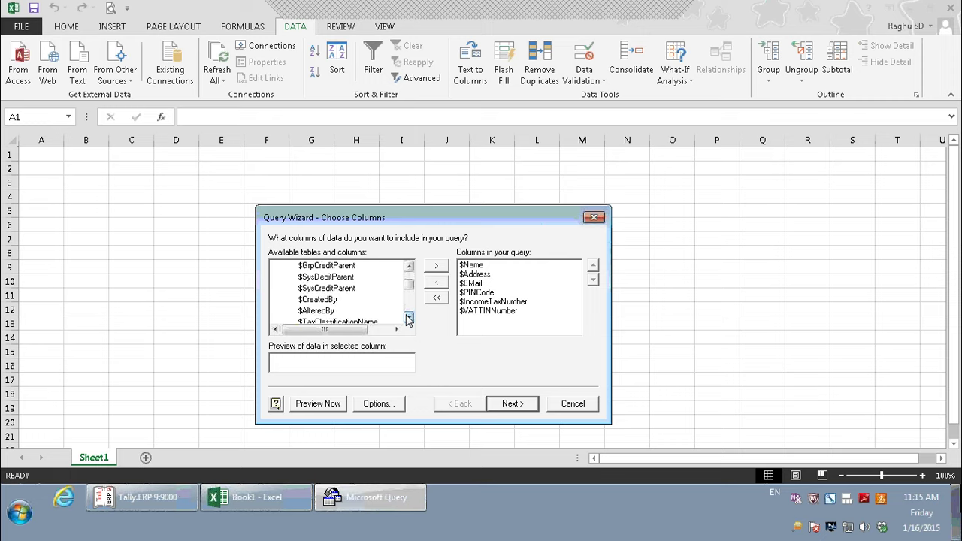
pyautogui.click(408, 317)
pyautogui.click(408, 318)
pyautogui.click(408, 318)
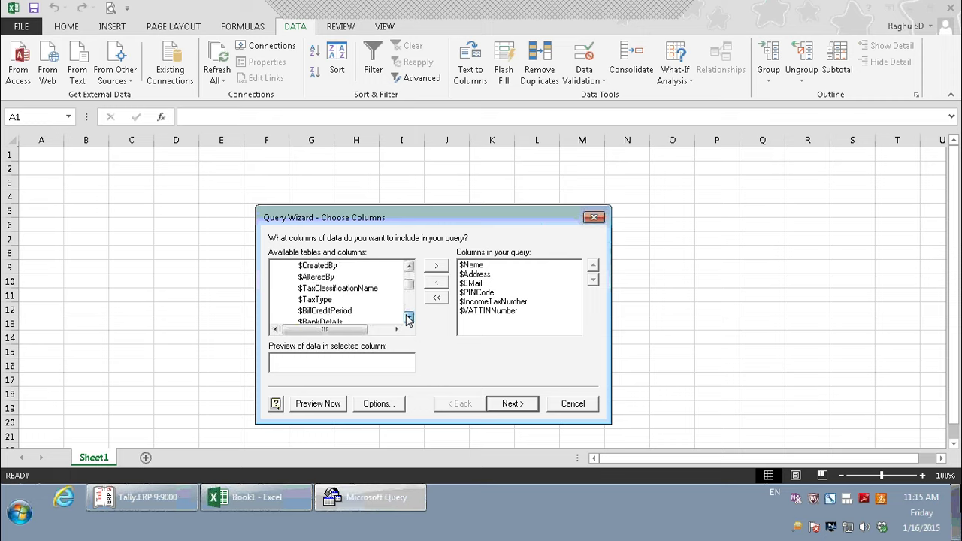
pyautogui.click(407, 318)
pyautogui.click(408, 318)
pyautogui.click(408, 318)
pyautogui.click(408, 318)
pyautogui.click(408, 318)
pyautogui.click(408, 318)
pyautogui.doubleClick(408, 318)
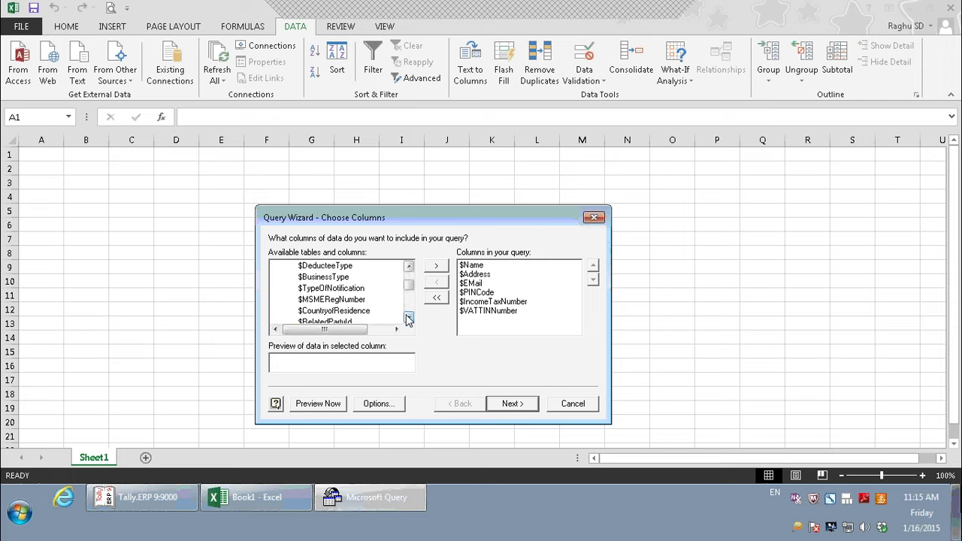
pyautogui.doubleClick(408, 318)
pyautogui.click(408, 317)
pyautogui.doubleClick(408, 318)
pyautogui.doubleClick(408, 318)
pyautogui.click(408, 318)
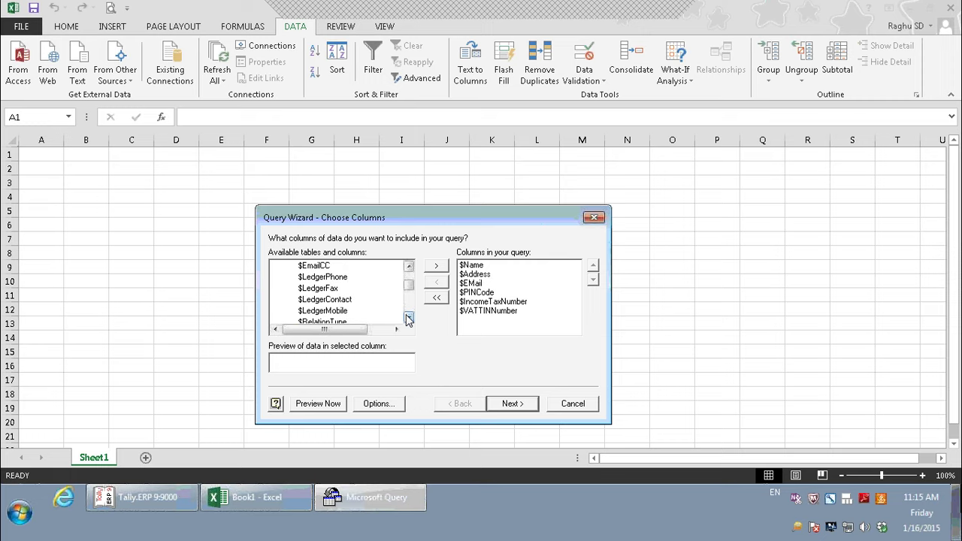
pyautogui.doubleClick(408, 318)
pyautogui.doubleClick(409, 267)
pyautogui.click(409, 267)
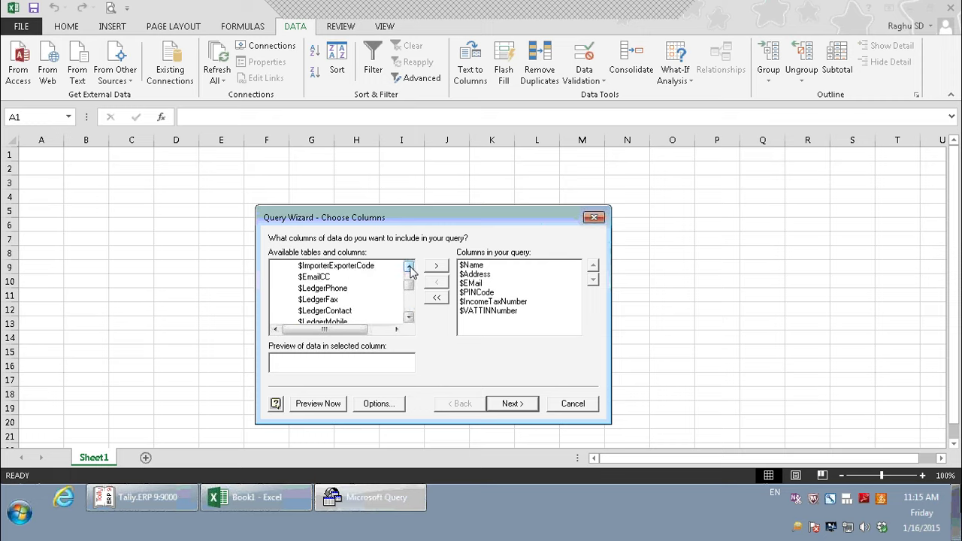
pyautogui.click(325, 289)
pyautogui.doubleClick(329, 292)
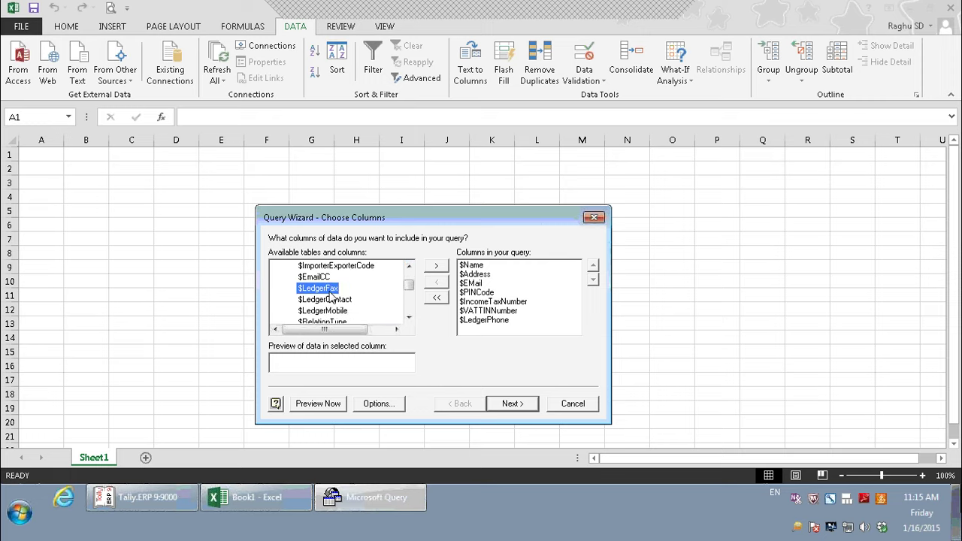
pyautogui.doubleClick(329, 293)
pyautogui.doubleClick(331, 292)
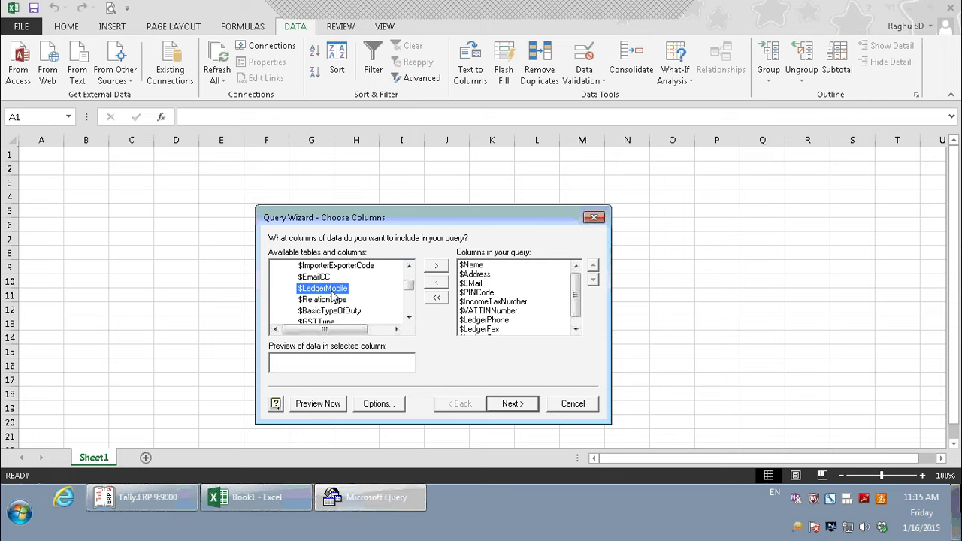
pyautogui.doubleClick(332, 294)
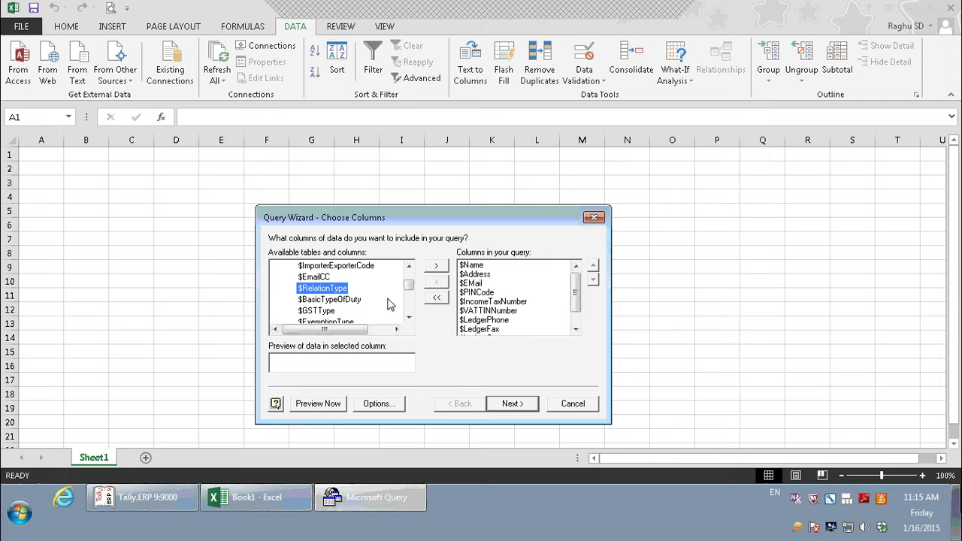
# - Scan the remaining Ledger columns and proceed to the Filter Data step
pyautogui.click(408, 318)
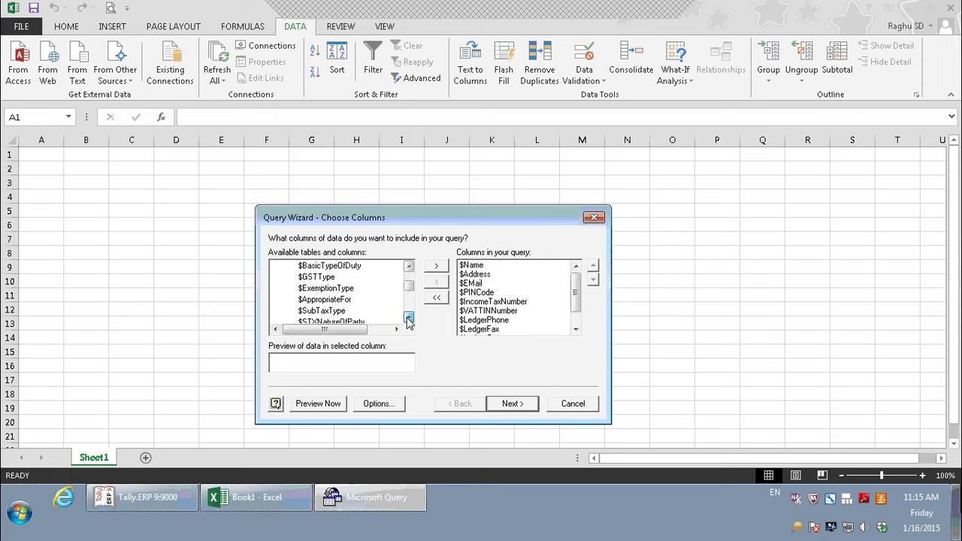
pyautogui.click(409, 318)
pyautogui.click(408, 318)
pyautogui.click(409, 319)
pyautogui.click(409, 318)
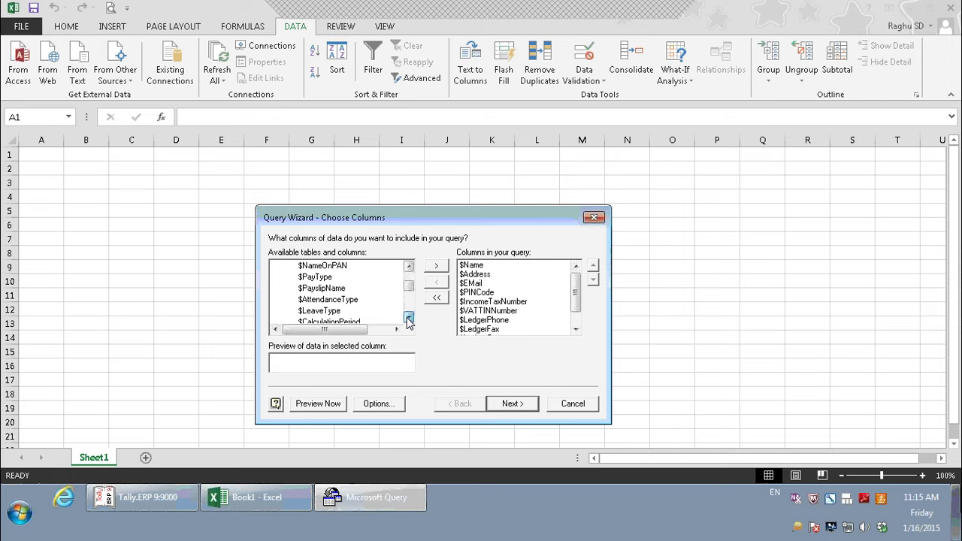
pyautogui.click(408, 318)
pyautogui.click(409, 318)
pyautogui.click(409, 319)
pyautogui.click(408, 318)
pyautogui.click(409, 318)
pyautogui.click(409, 318)
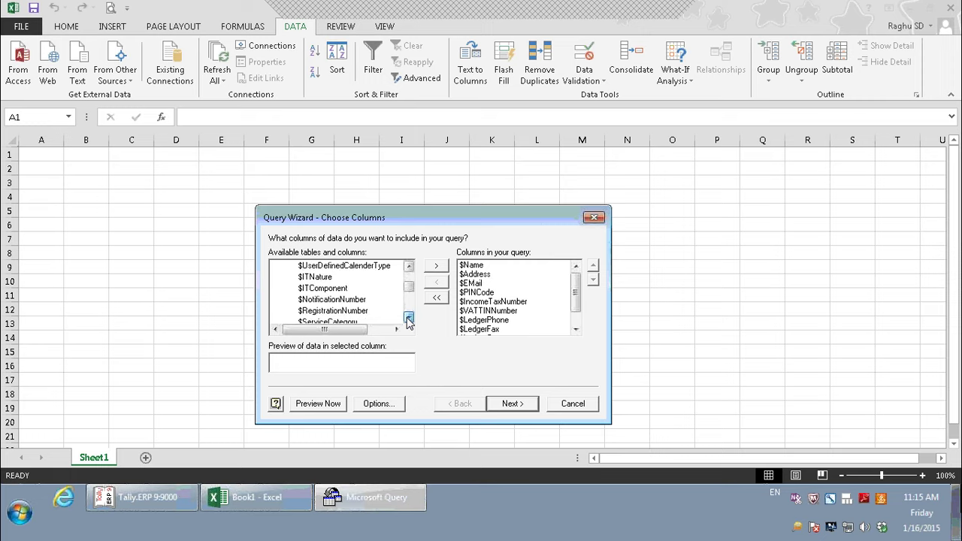
pyautogui.click(409, 318)
pyautogui.click(409, 319)
pyautogui.click(513, 406)
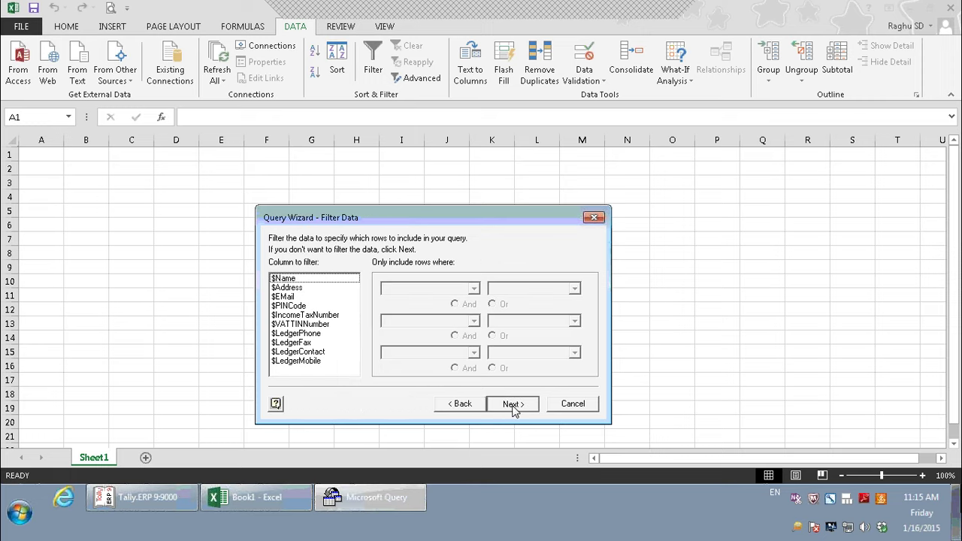
# - Skip filtering, sort by $Name, and return the data to Excel as a table at A1
pyautogui.click(513, 405)
pyautogui.click(448, 288)
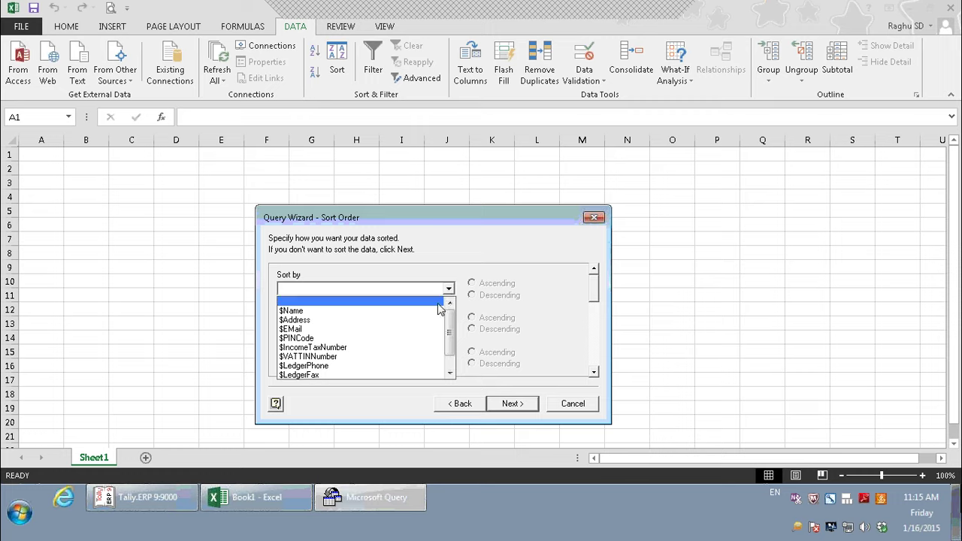
pyautogui.click(440, 311)
pyautogui.click(515, 410)
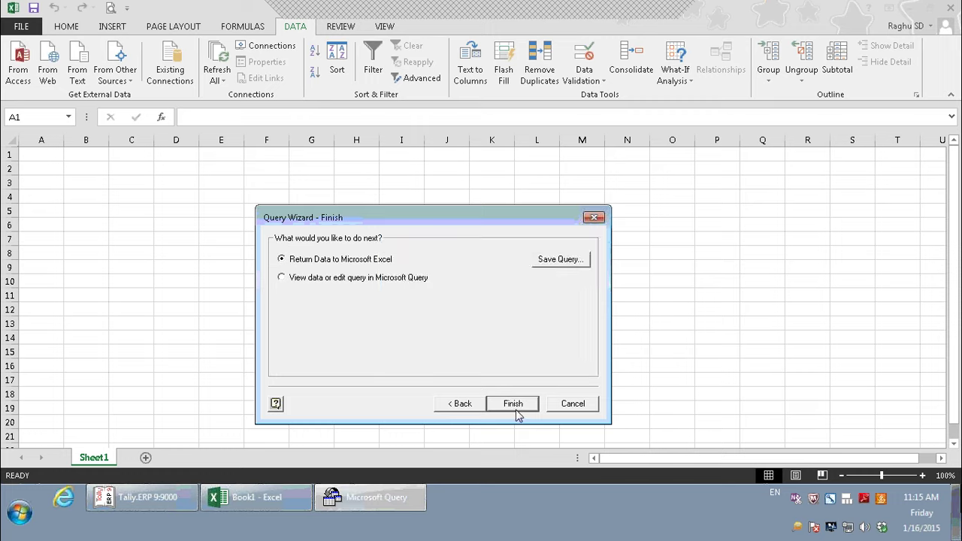
pyautogui.click(515, 409)
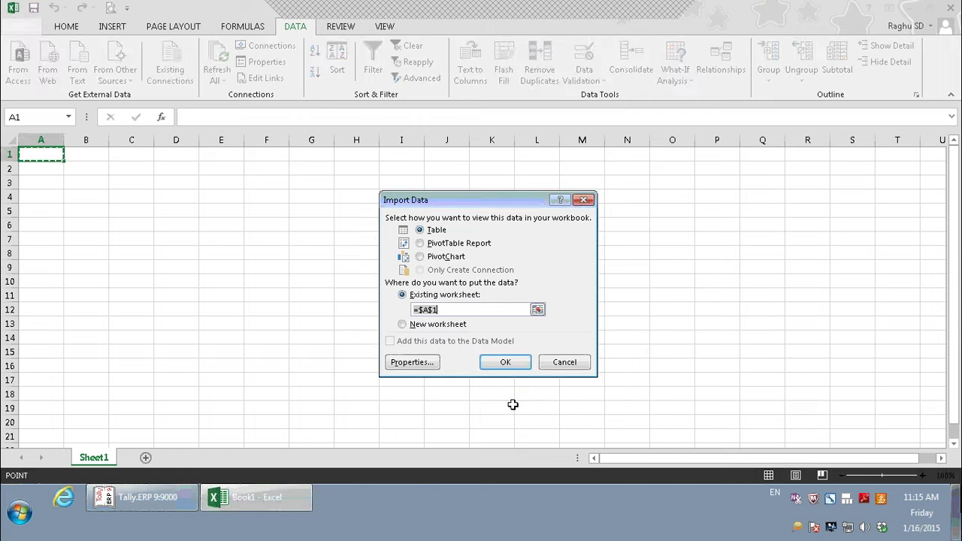
pyautogui.click(507, 361)
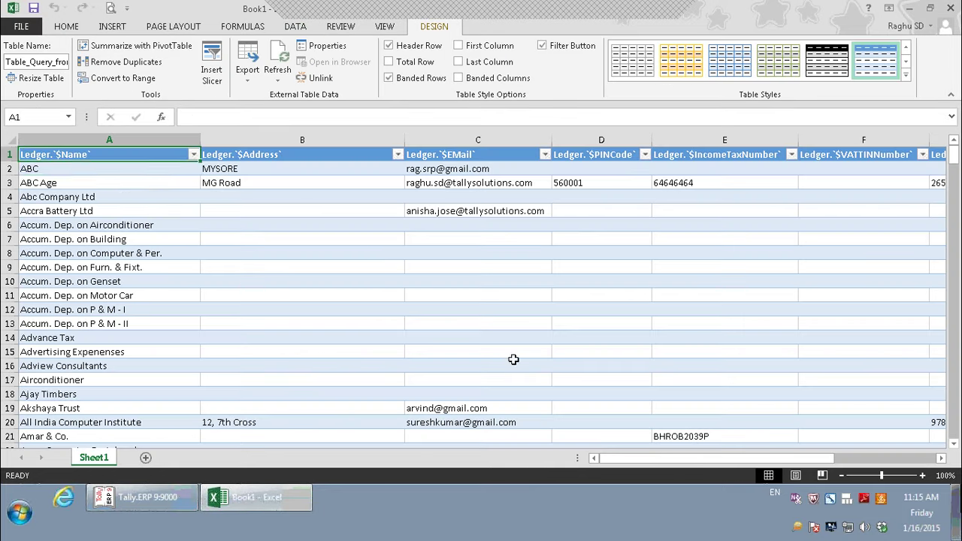
# - Browse the imported ledger table, paging through rows and across its columns
pyautogui.click(132, 169)
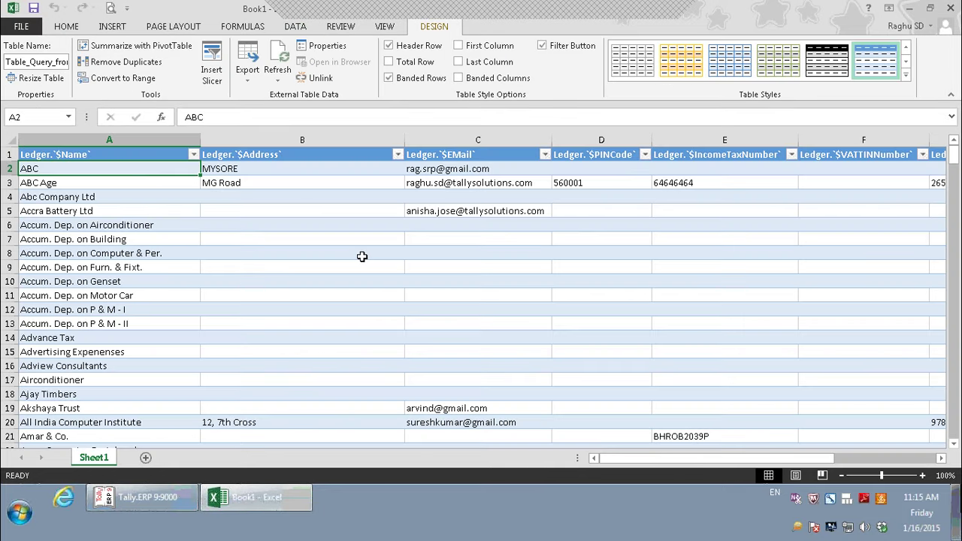
pyautogui.scroll(-7, 362, 256)
pyautogui.press('pagedown')
pyautogui.press('pagedown')
pyautogui.press('pagedown')
pyautogui.press('pagedown')
pyautogui.press('pagedown')
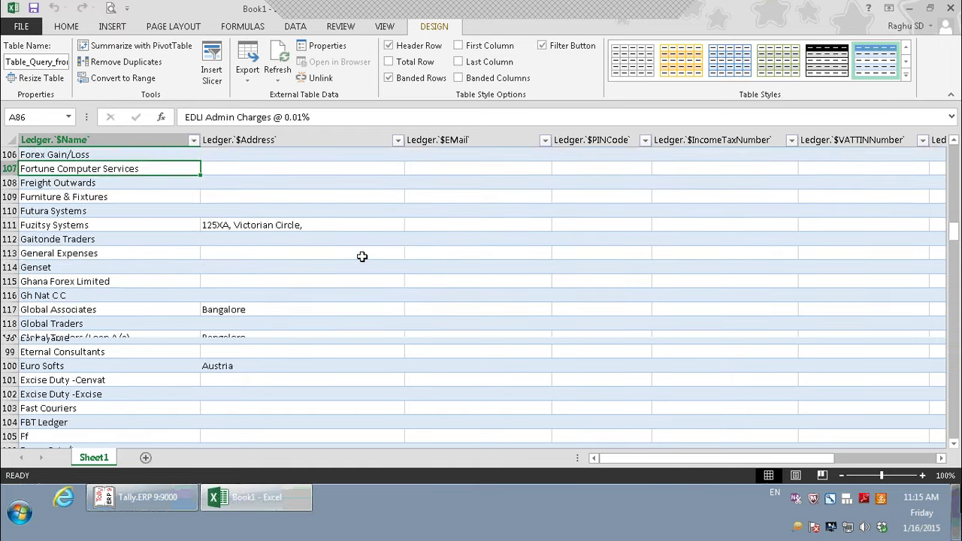
pyautogui.press('pageup')
pyautogui.press('pageup')
pyautogui.press('pageup')
pyautogui.press('pageup')
pyautogui.press('pageup')
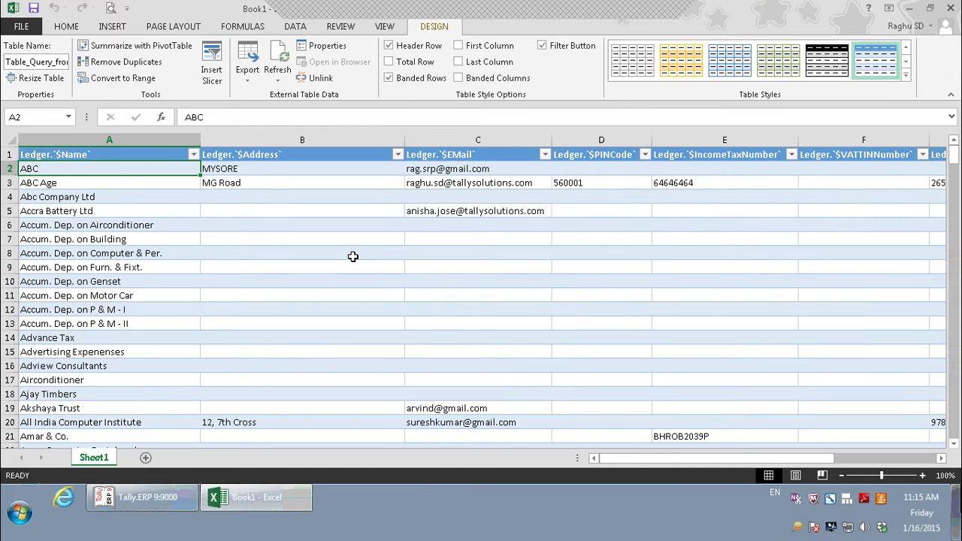
pyautogui.click(147, 148)
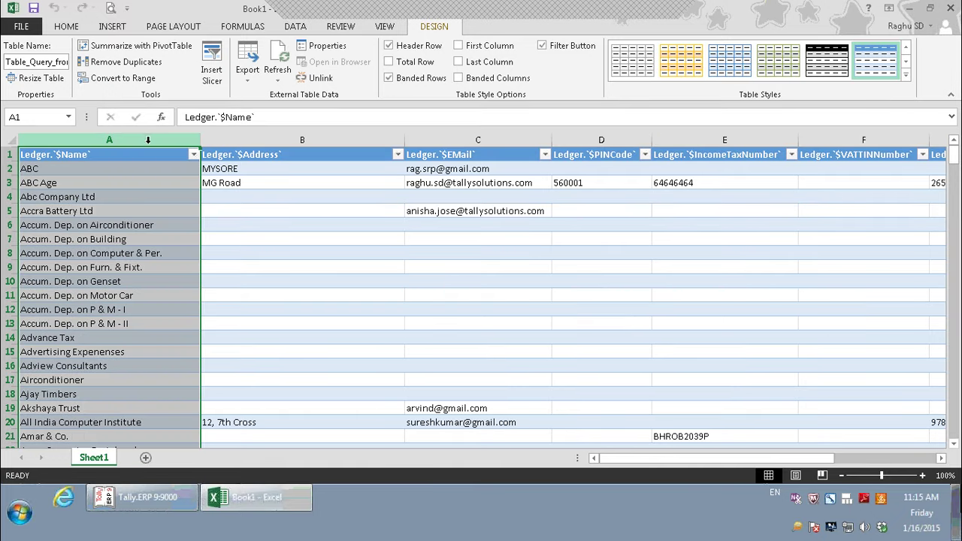
pyautogui.click(481, 224)
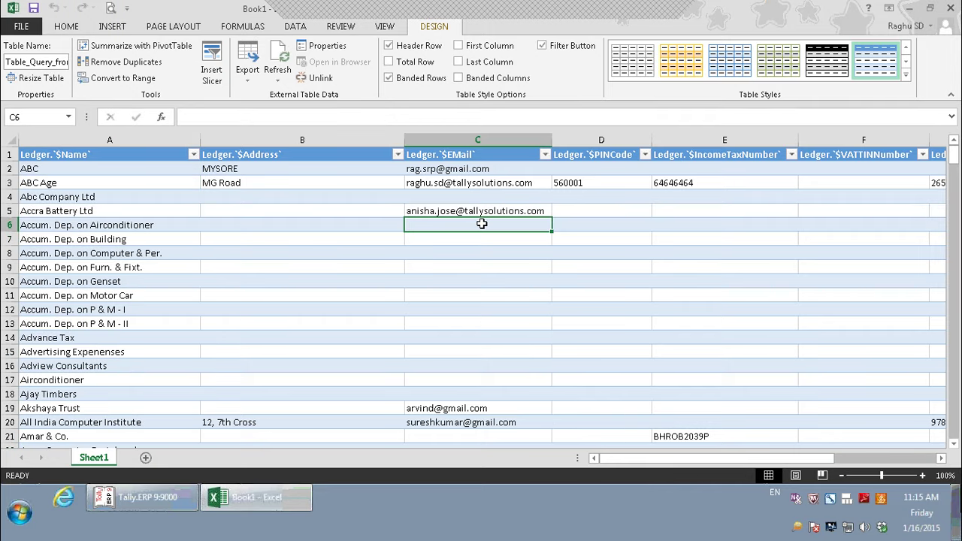
pyautogui.press('Right')
pyautogui.press('Right')
pyautogui.press('Right')
pyautogui.press('Right')
pyautogui.press('Right')
pyautogui.press('Right')
pyautogui.press('Right')
pyautogui.press('Right')
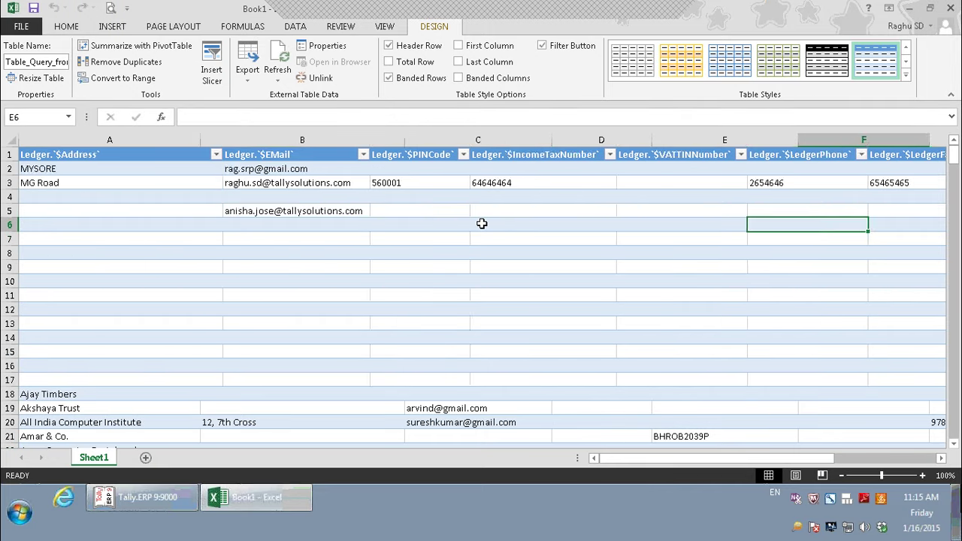
pyautogui.press('Left')
pyautogui.press('Home')
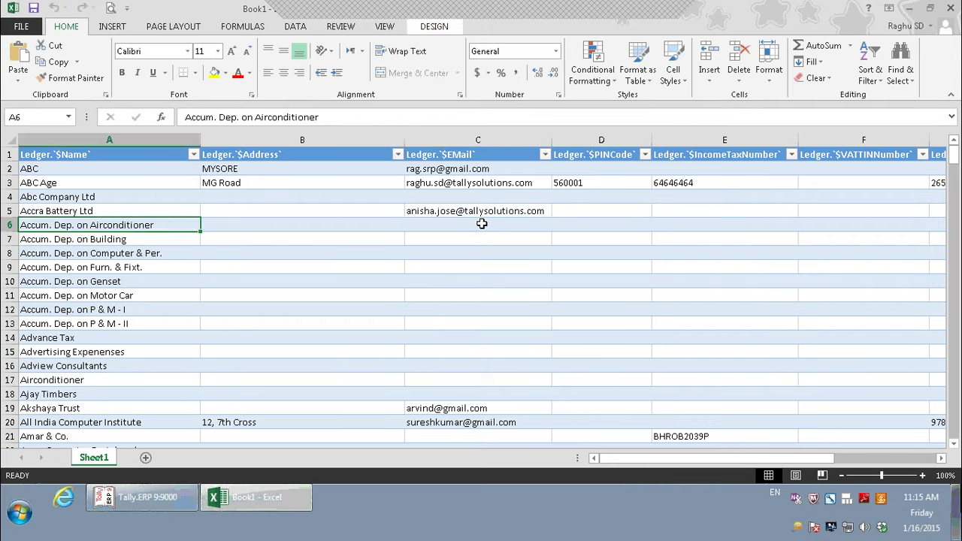
pyautogui.press('pagedown')
pyautogui.press('pagedown')
pyautogui.press('pagedown')
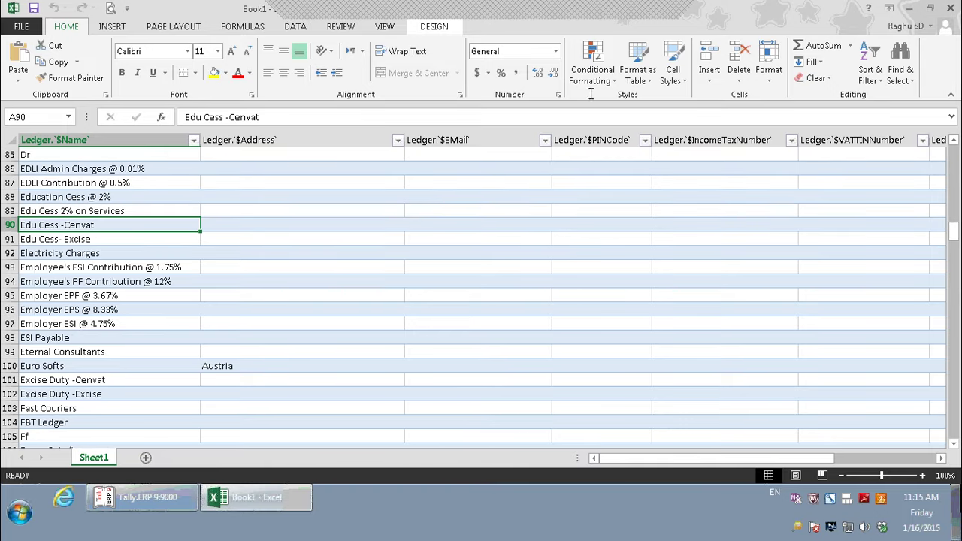
# - Bring the PowerPoint slide show back in front and advance past ODBC slide 24 to slide 25
pyautogui.hotkey('alt', 'Tab')
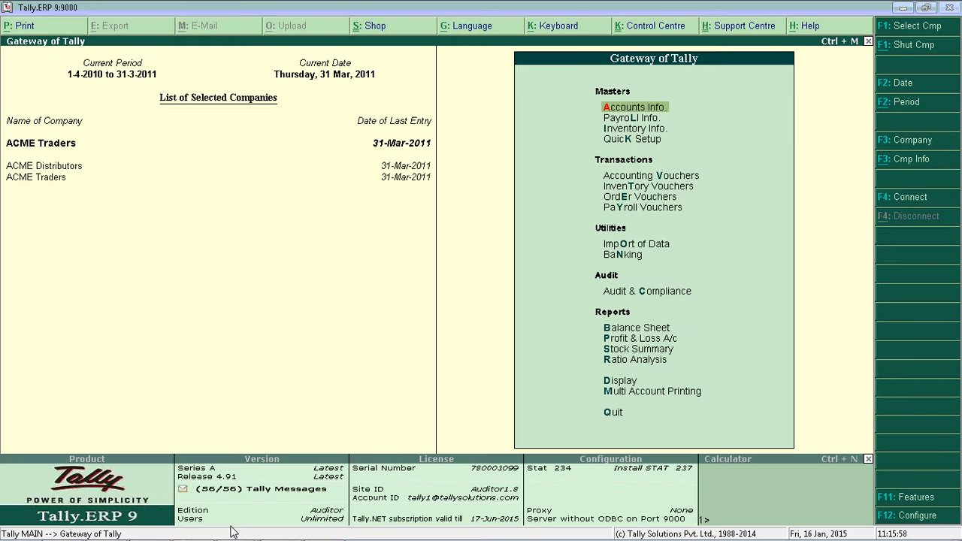
pyautogui.moveTo(233, 530)
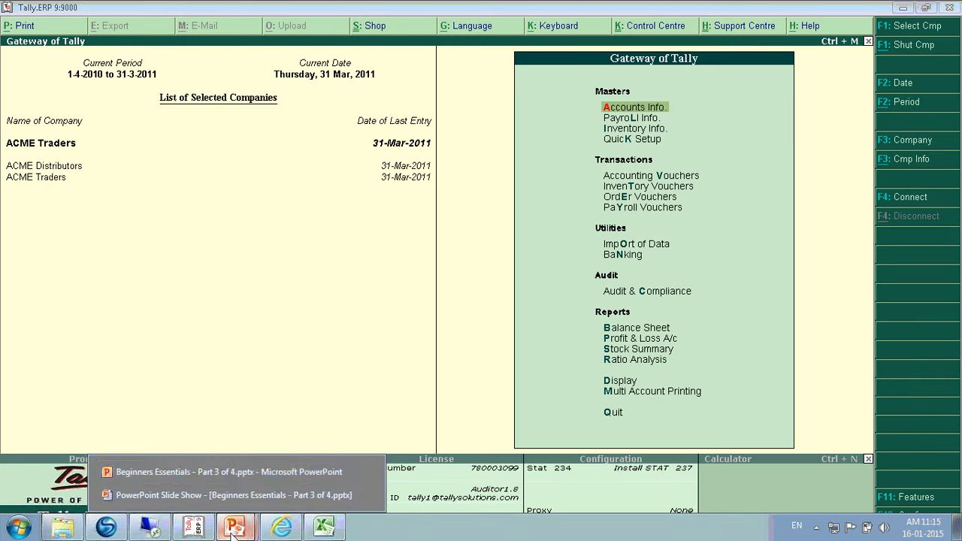
pyautogui.click(250, 473)
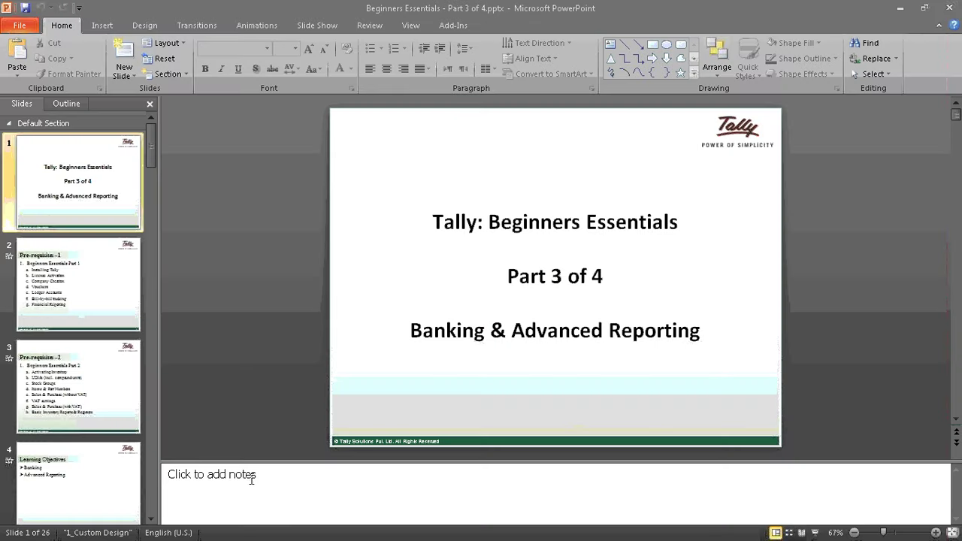
pyautogui.hotkey('alt', 'Tab')
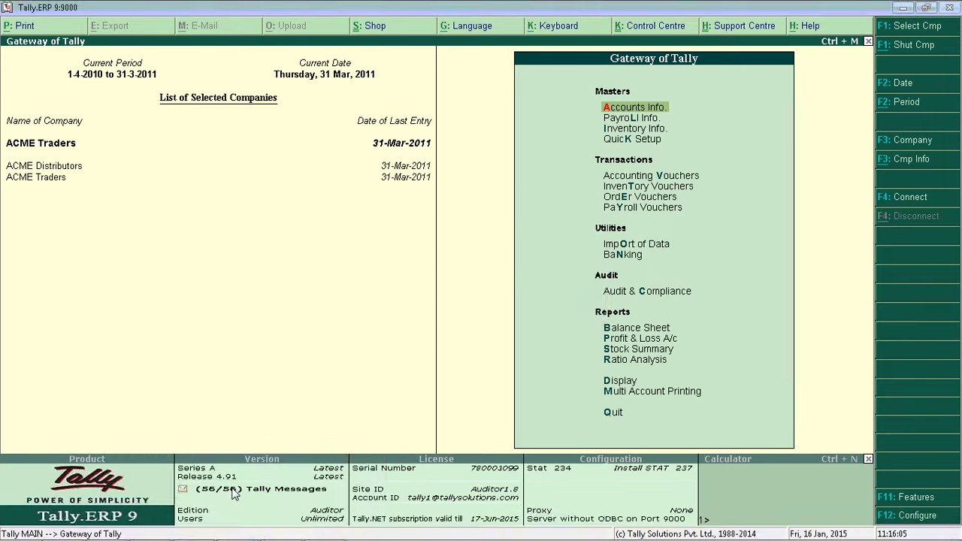
pyautogui.hotkey('alt', 'Tab')
pyautogui.moveTo(242, 525)
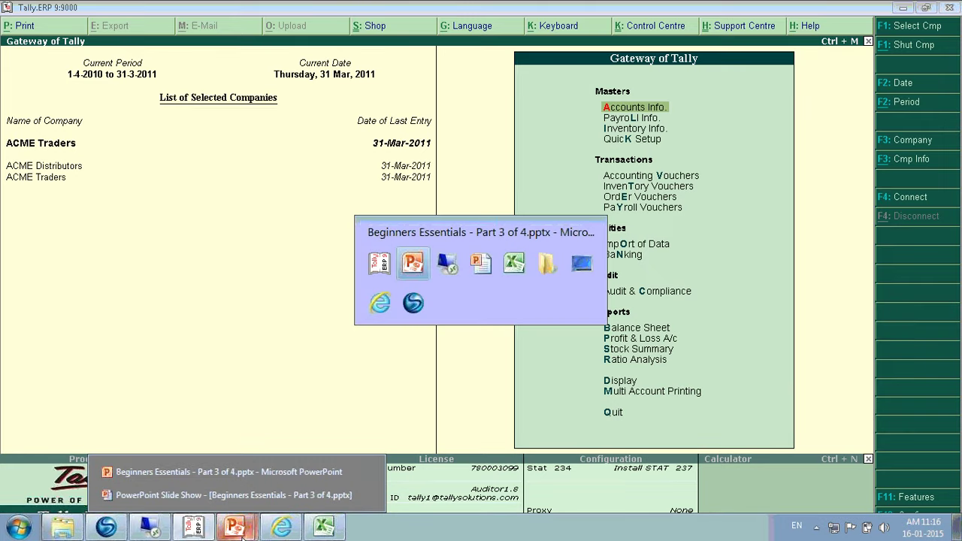
pyautogui.click(233, 495)
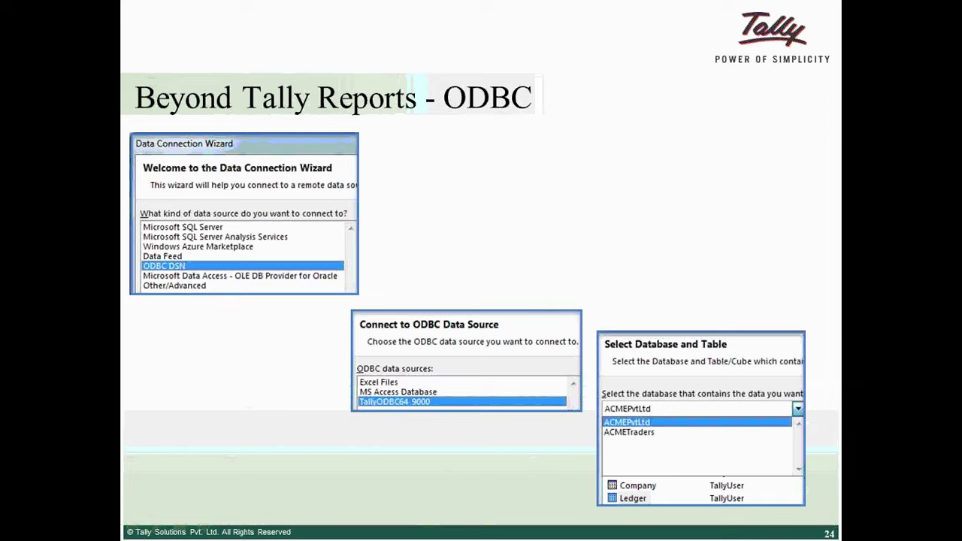
pyautogui.press('Right')
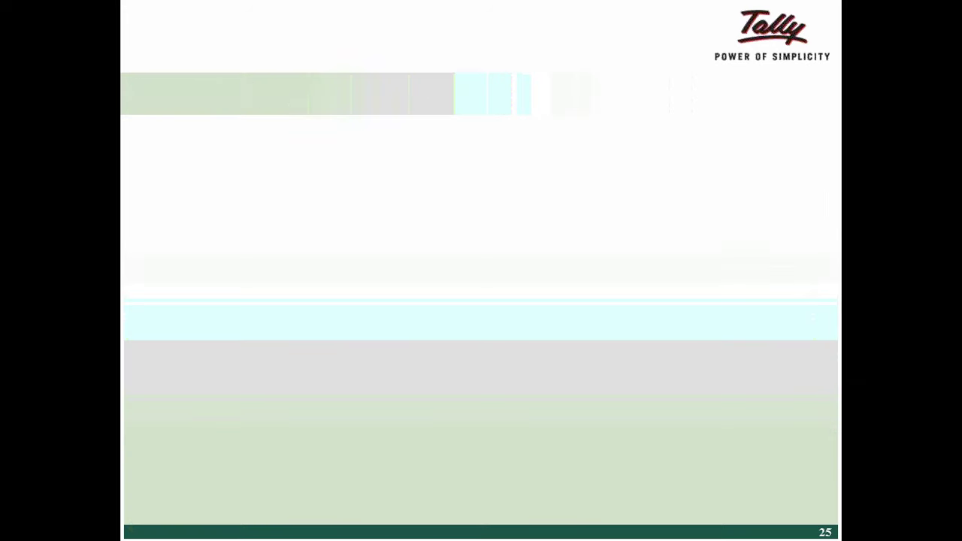